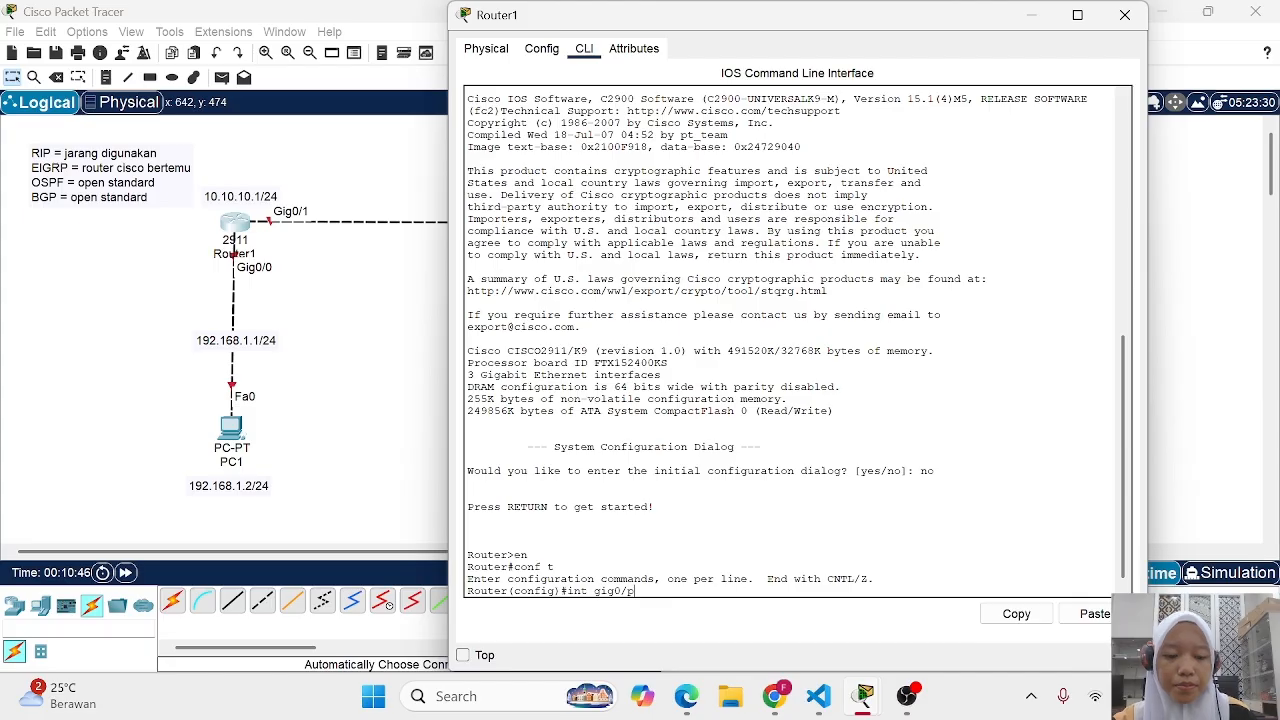
Enter interface gig0/0 on Router1 and assign it IP address 192.168.1.1 with mask 255.255.255.0
text(0)
key(Return)
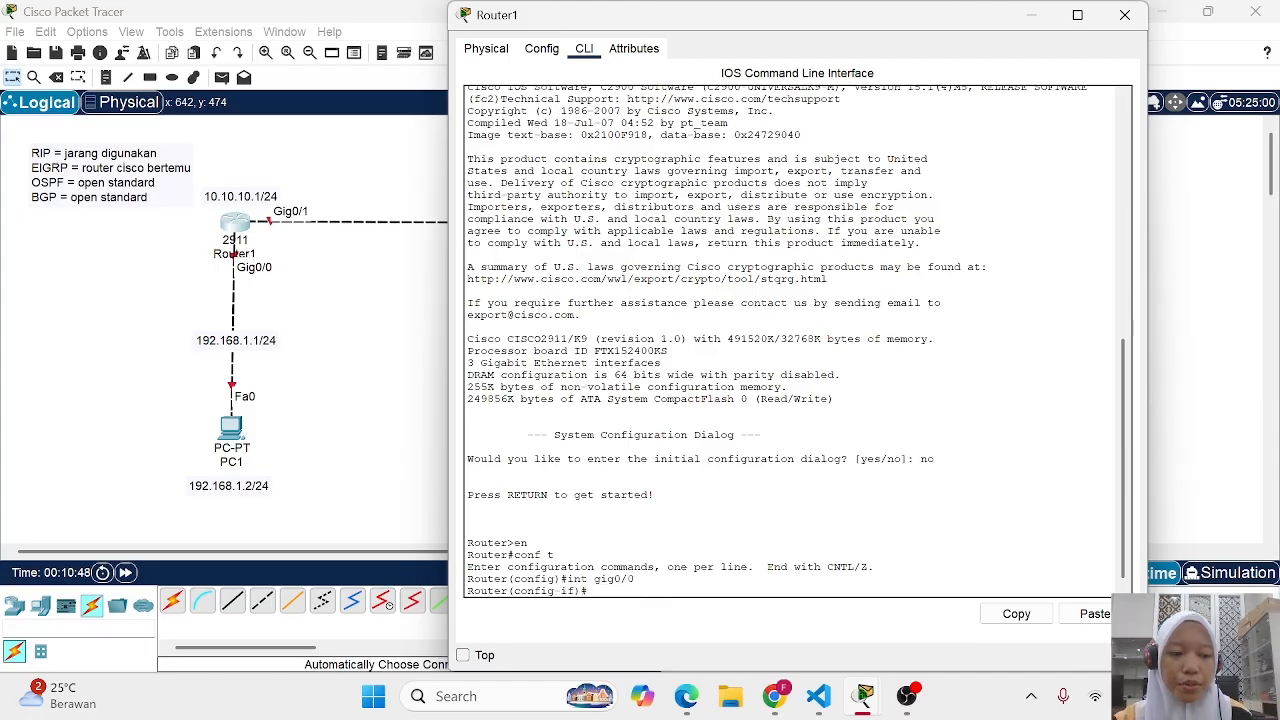
text(ip add)
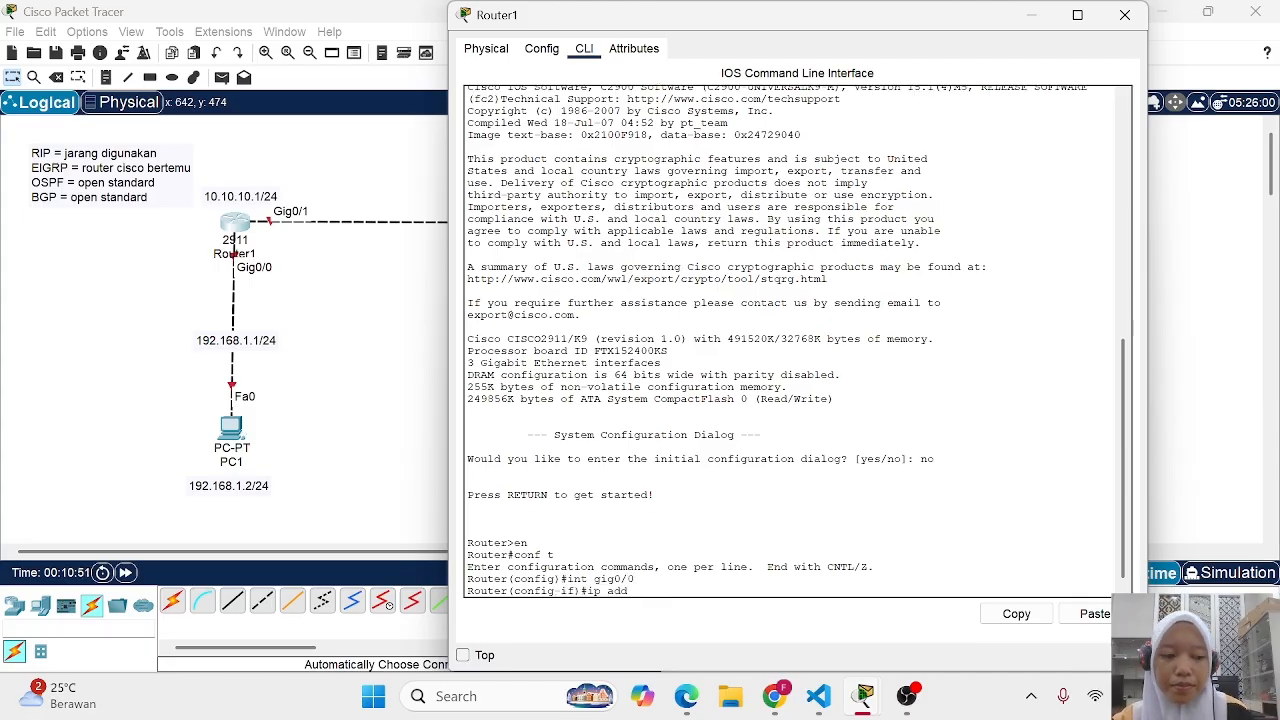
text( 192.168)
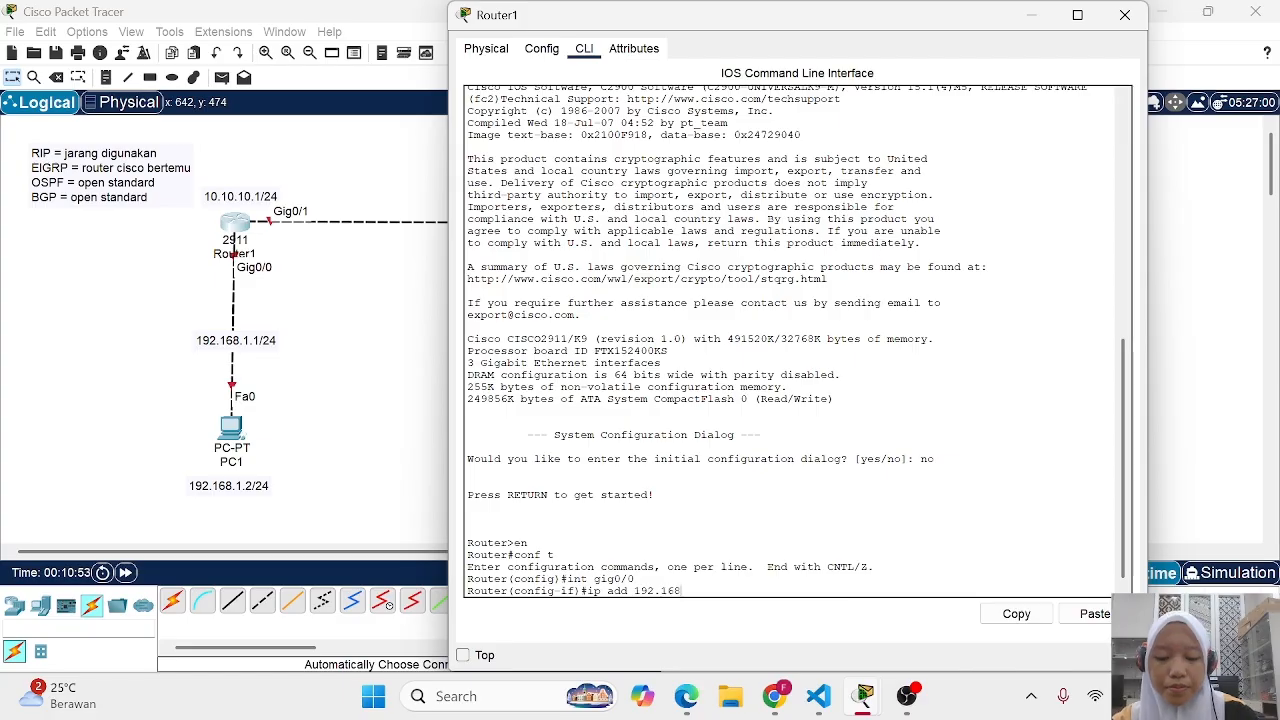
text(.1.1 2)
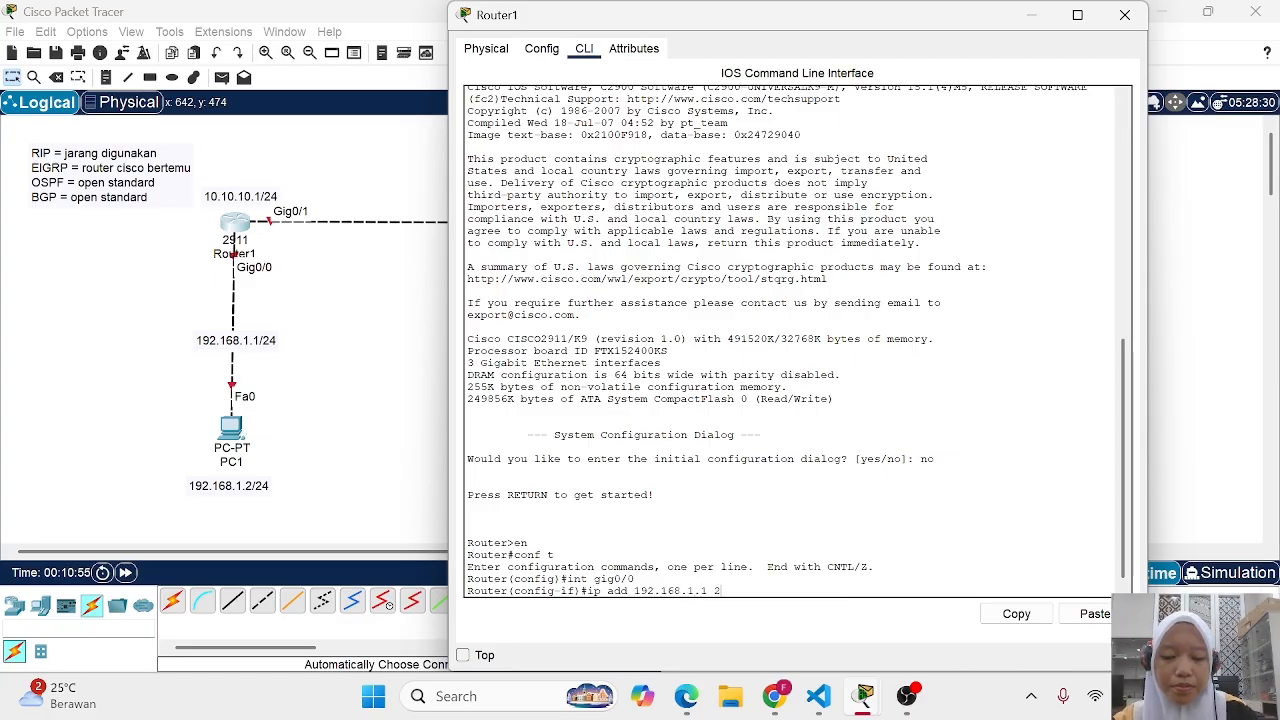
text(55.255.2)
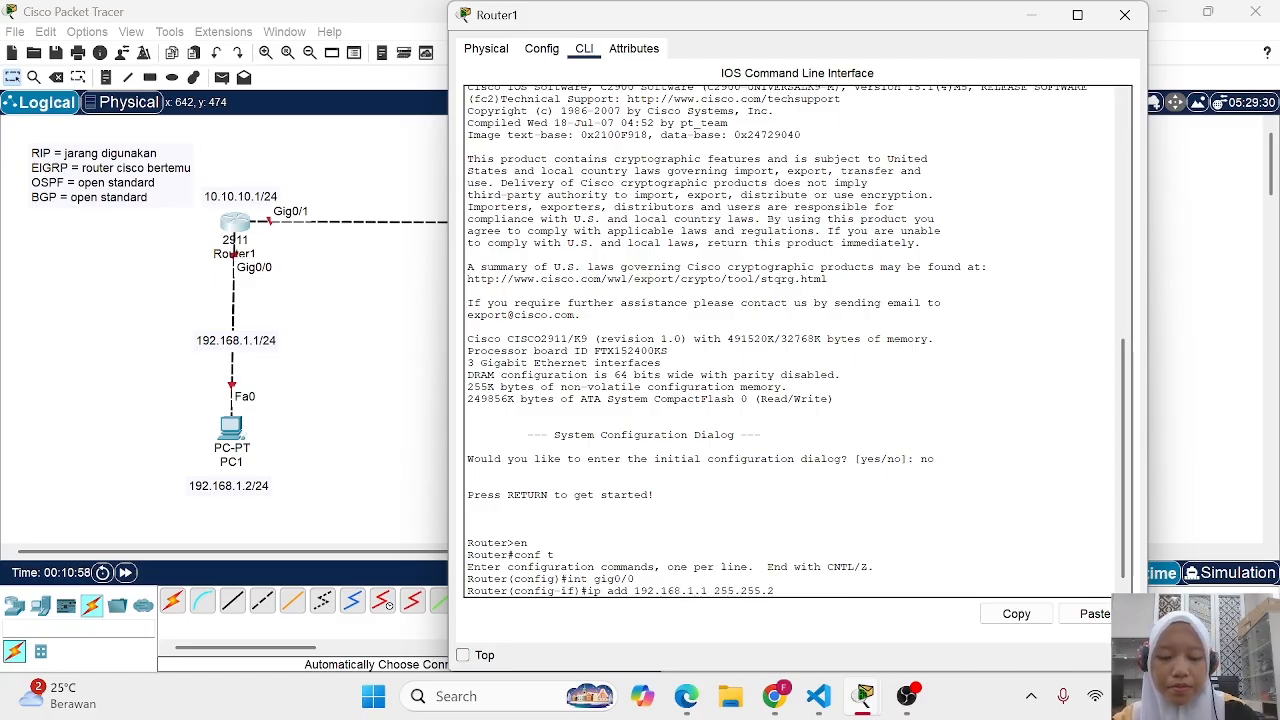
text(55.0)
key(Return)
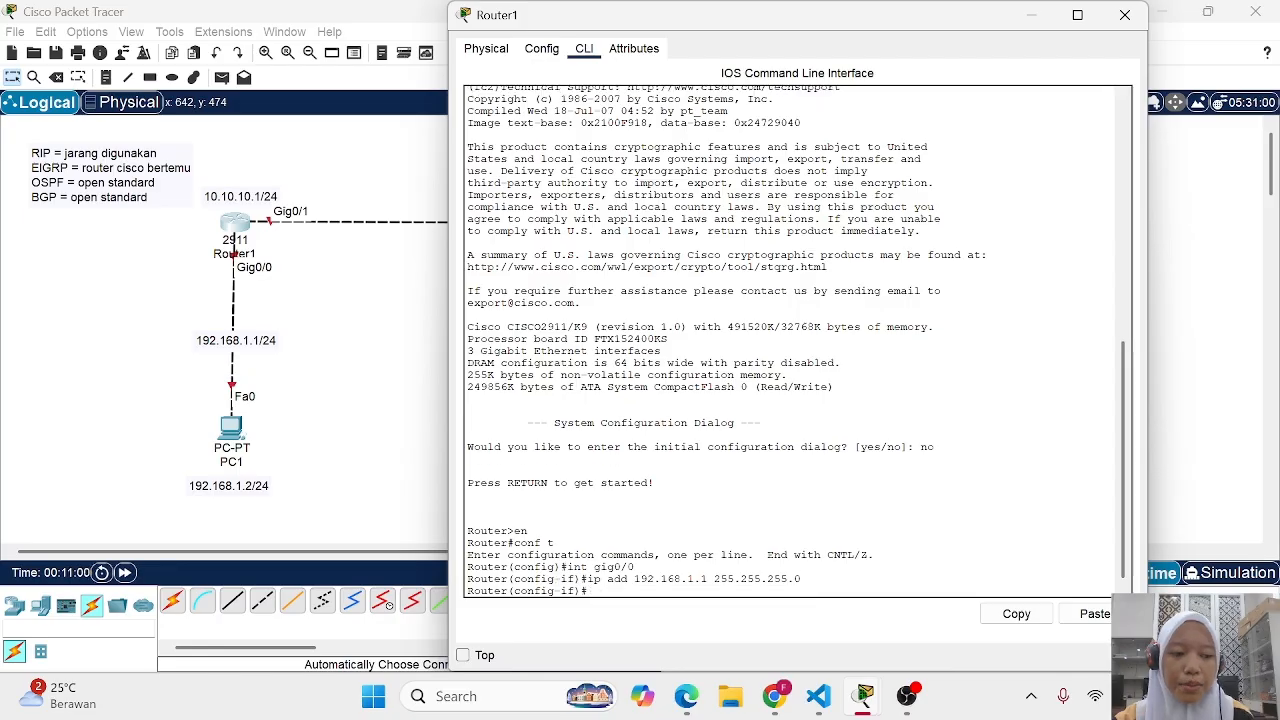
Enable Router1's gig0/0 interface with no sh and return to global configuration mode
text(no sh)
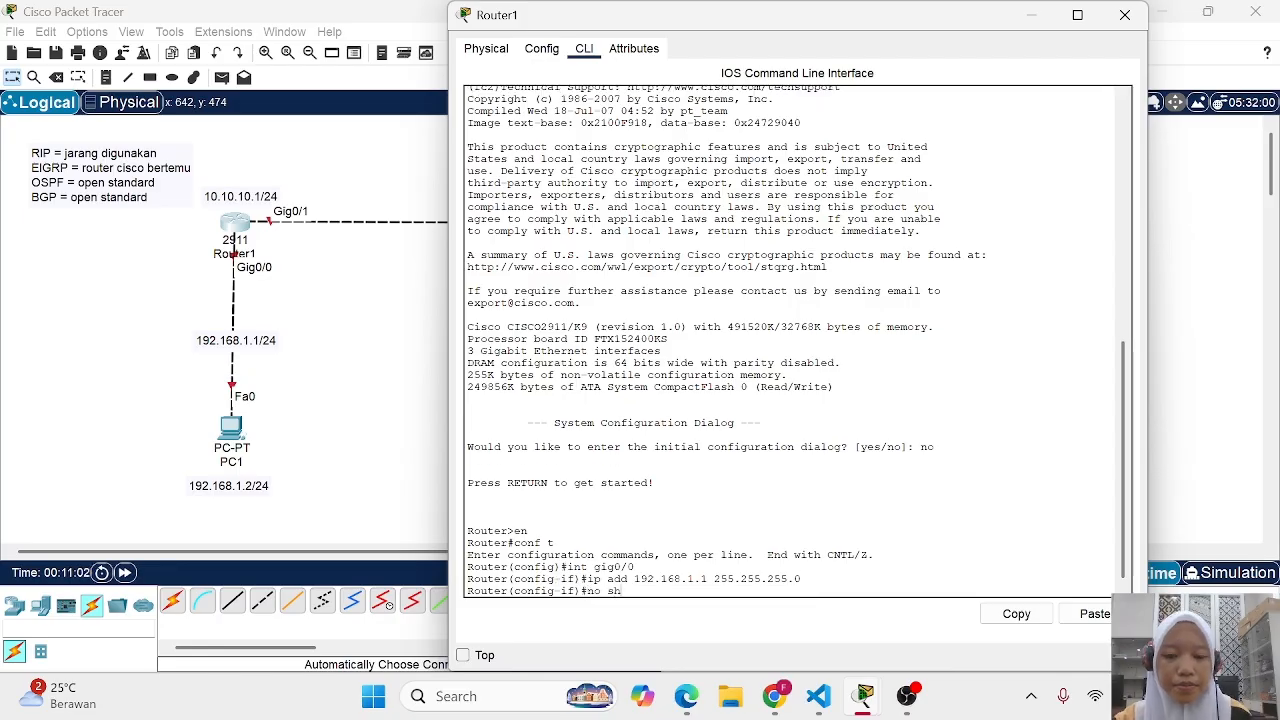
key(Return)
key(Return)
text(ex)
key(Return)
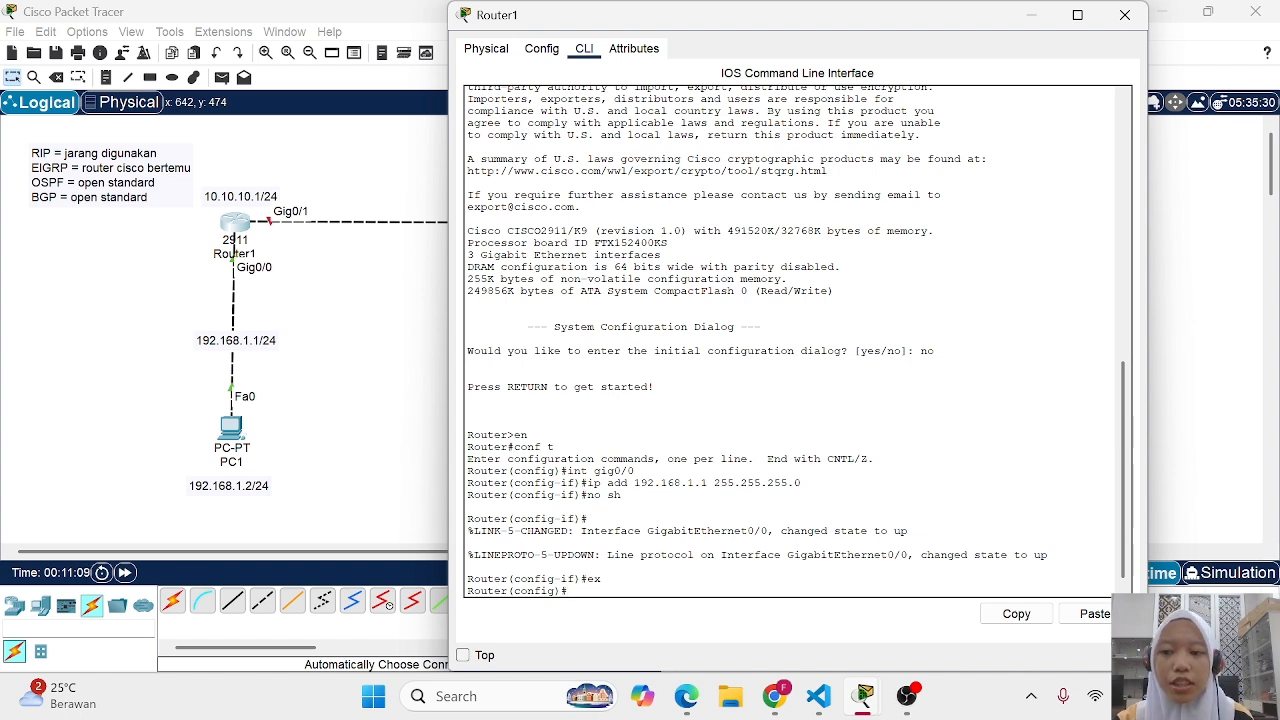
Enter interface gig0/1 on Router1 and assign it IP address 10.10.10.1 with mask 255.255.255.0
scroll(394, 393, right, 4)
scroll(394, 393, left, 1)
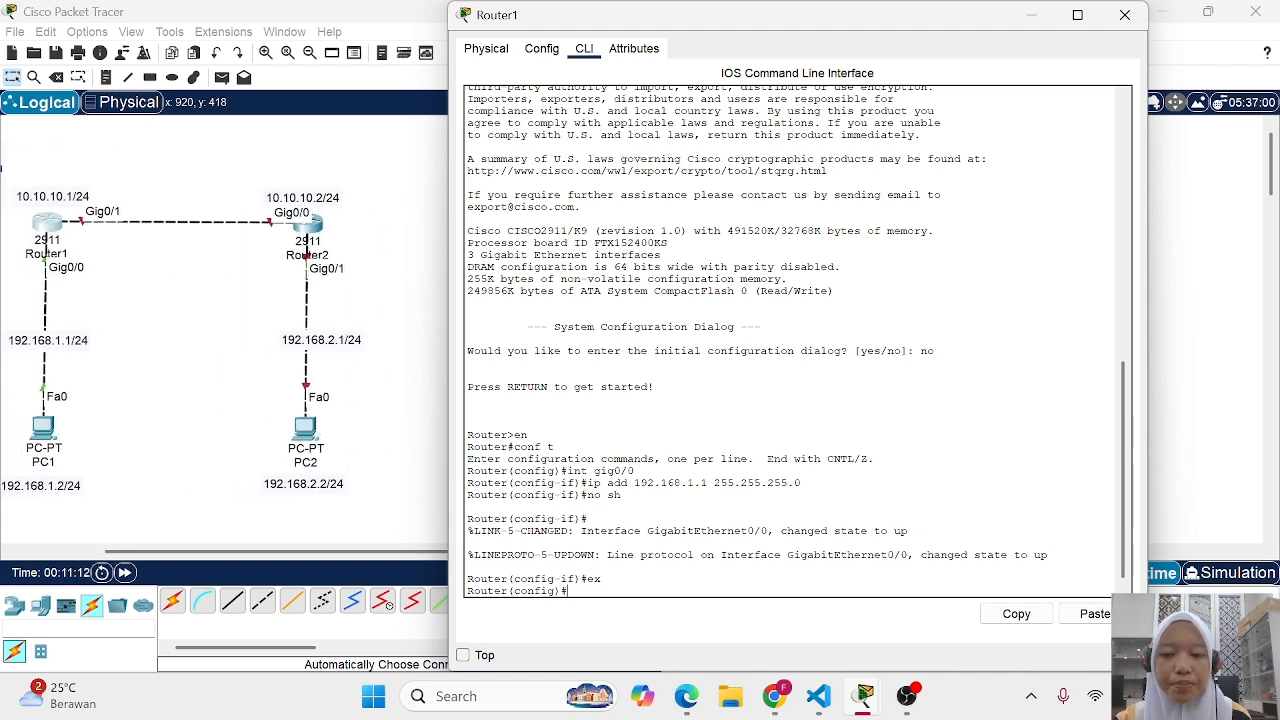
text(int gig)
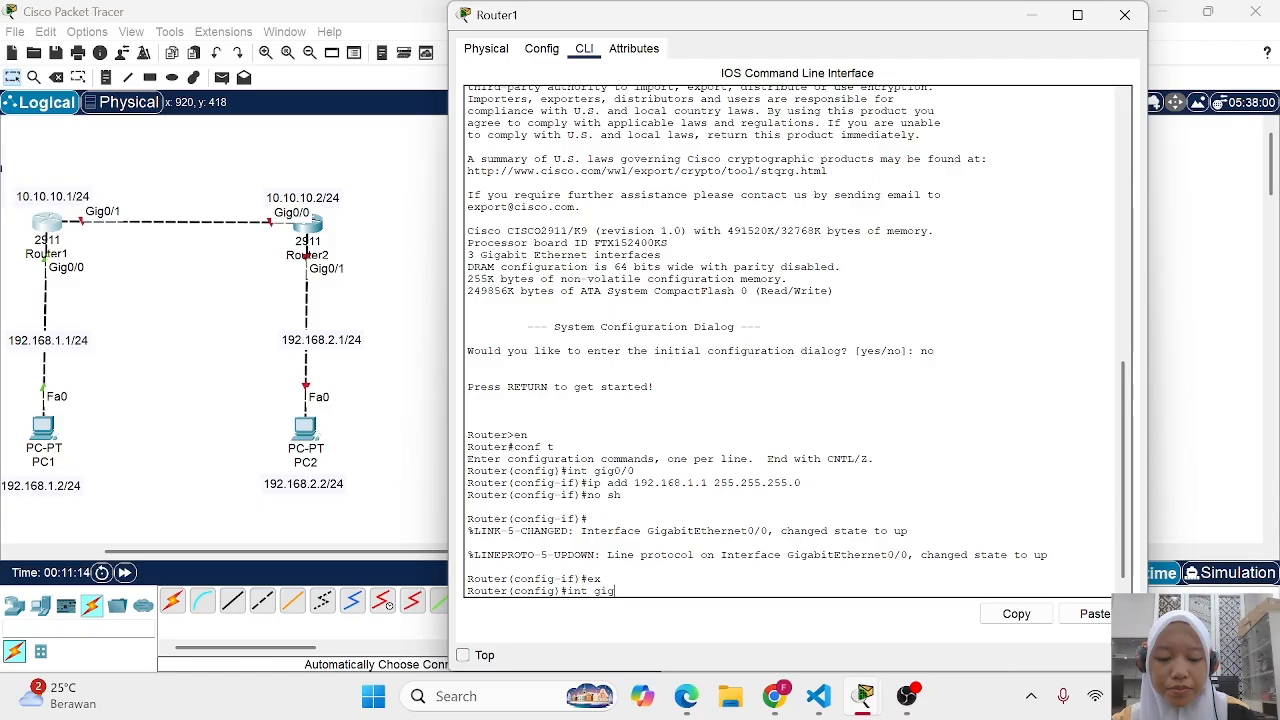
text(0/1)
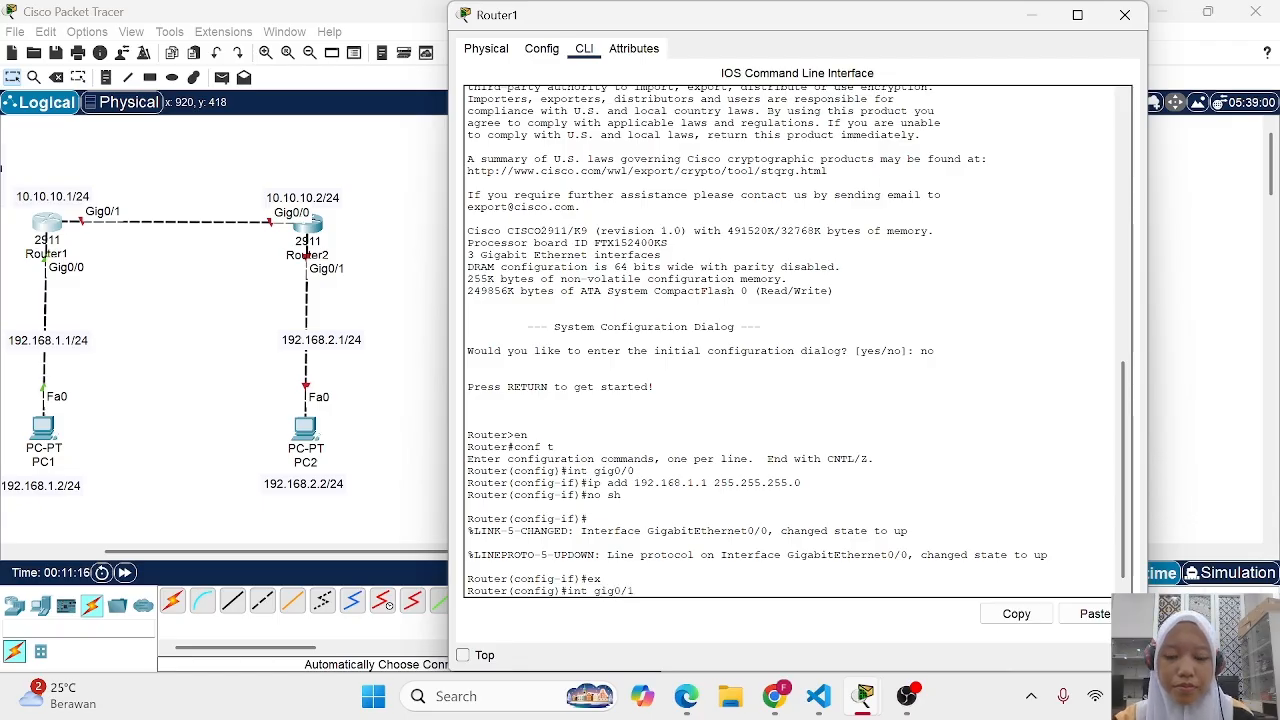
key(Return)
text(ip add)
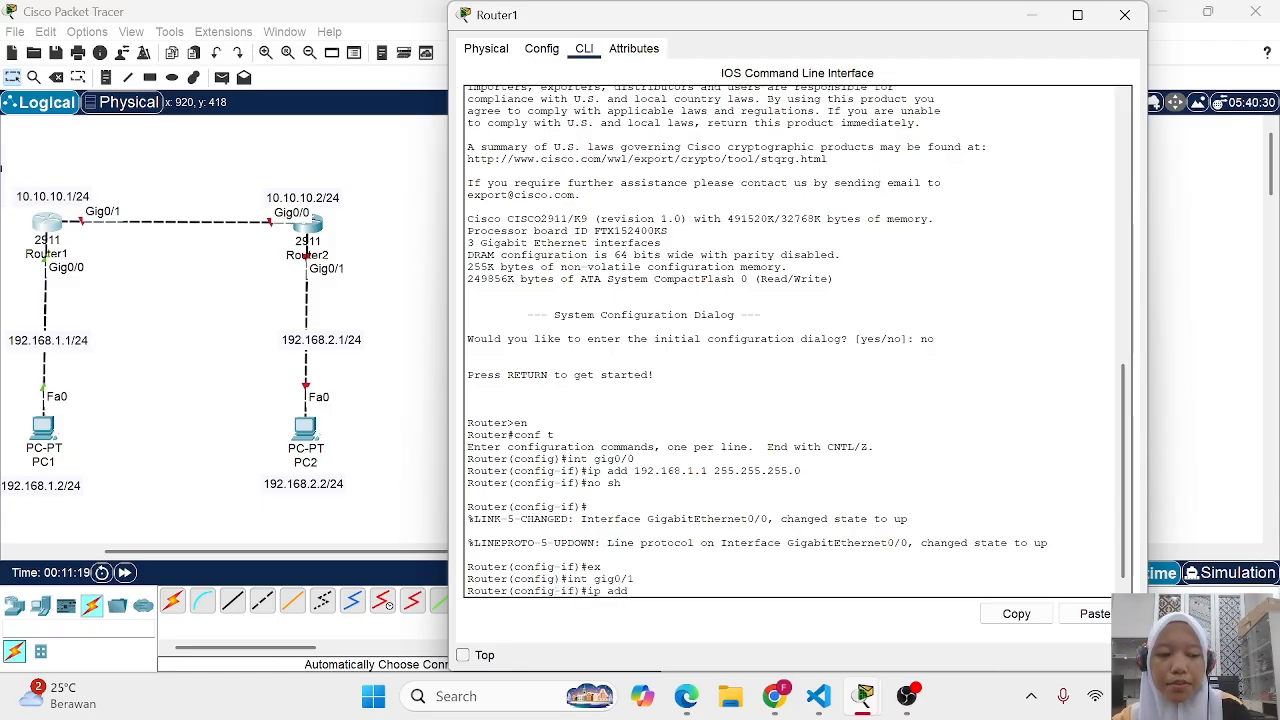
text( 10.10)
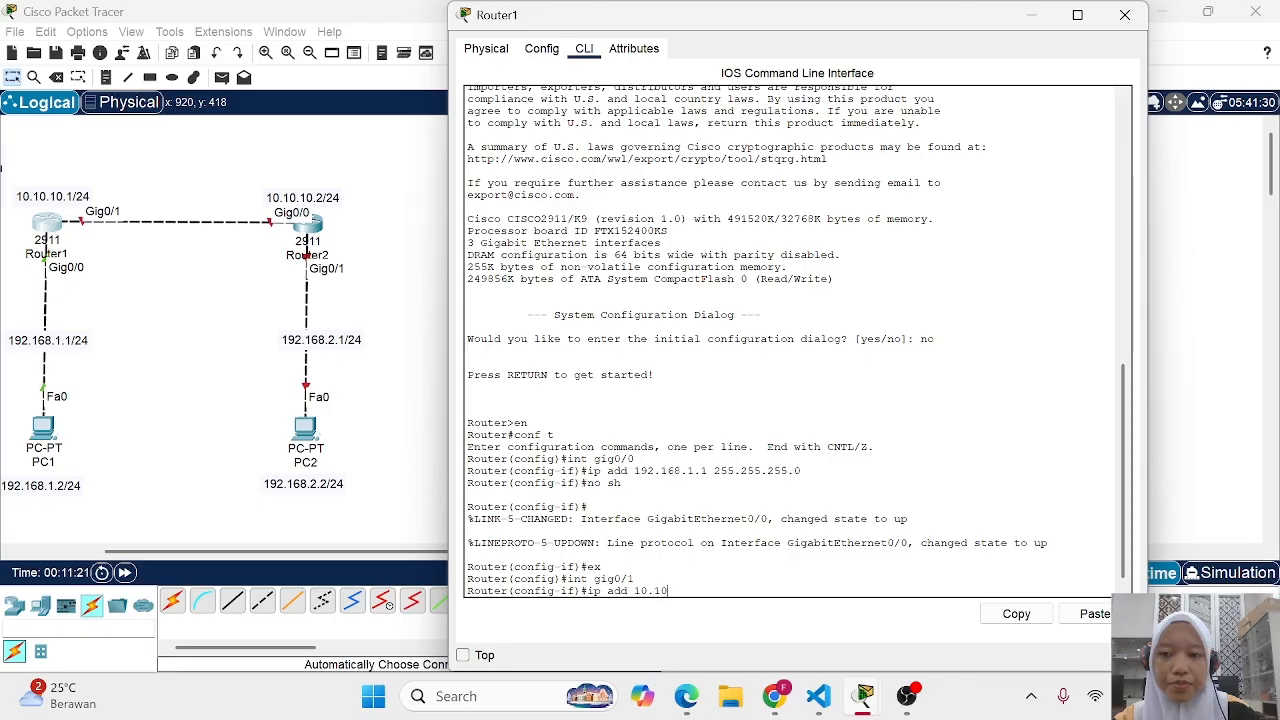
text(.10.1 255)
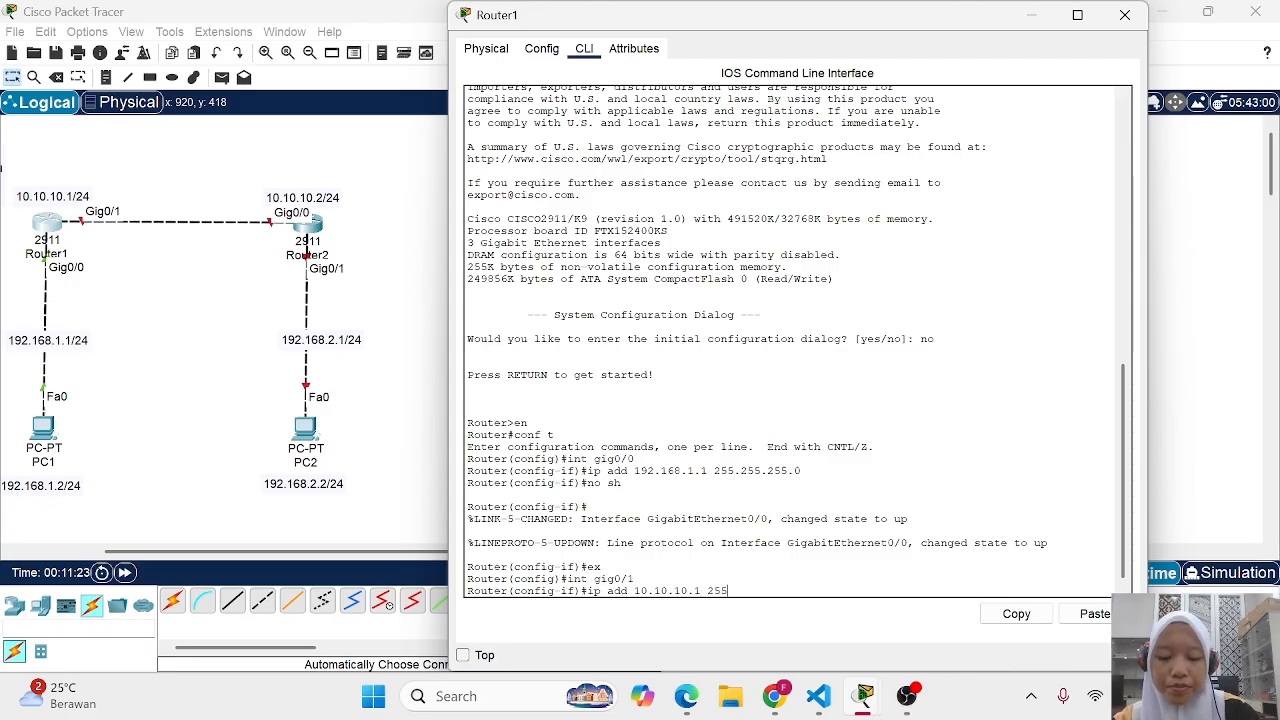
text(.255.255.)
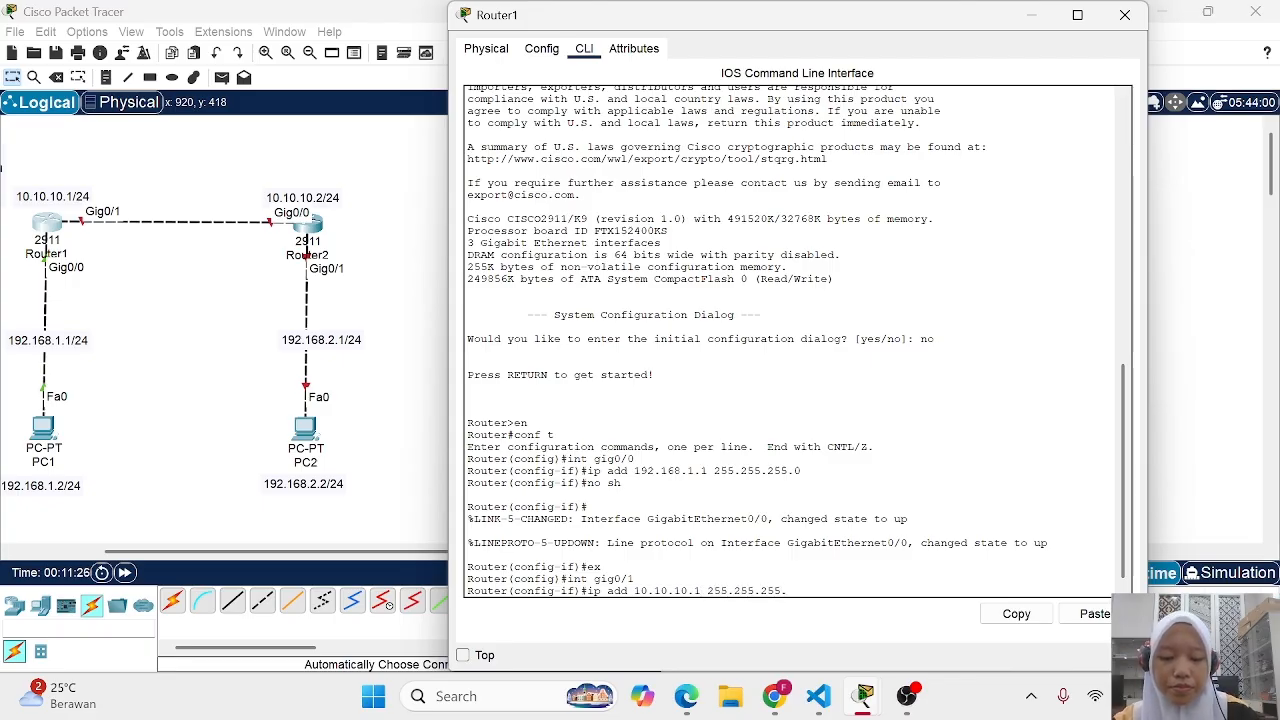
text(0)
key(Return)
Enable Router1's gig0/1 interface with no sh and exit to global configuration mode
text(n)
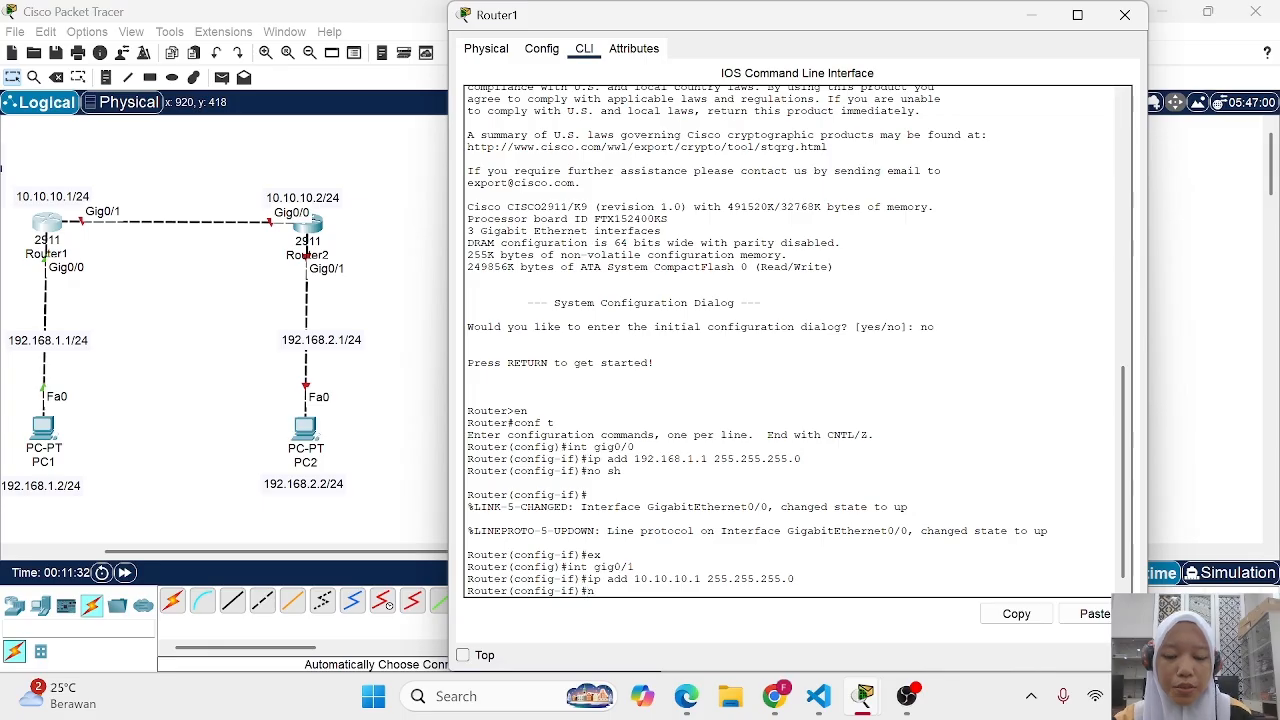
text(o sh)
key(Return)
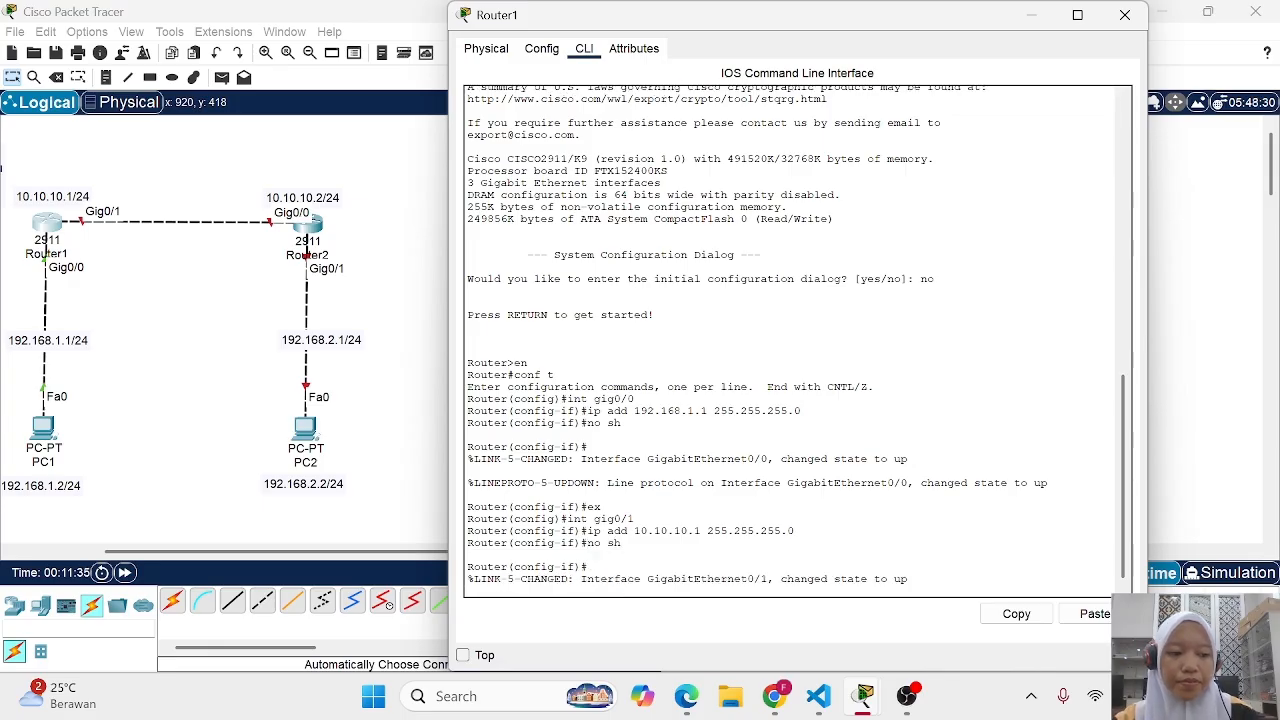
key(Return)
text(ex)
key(Return)
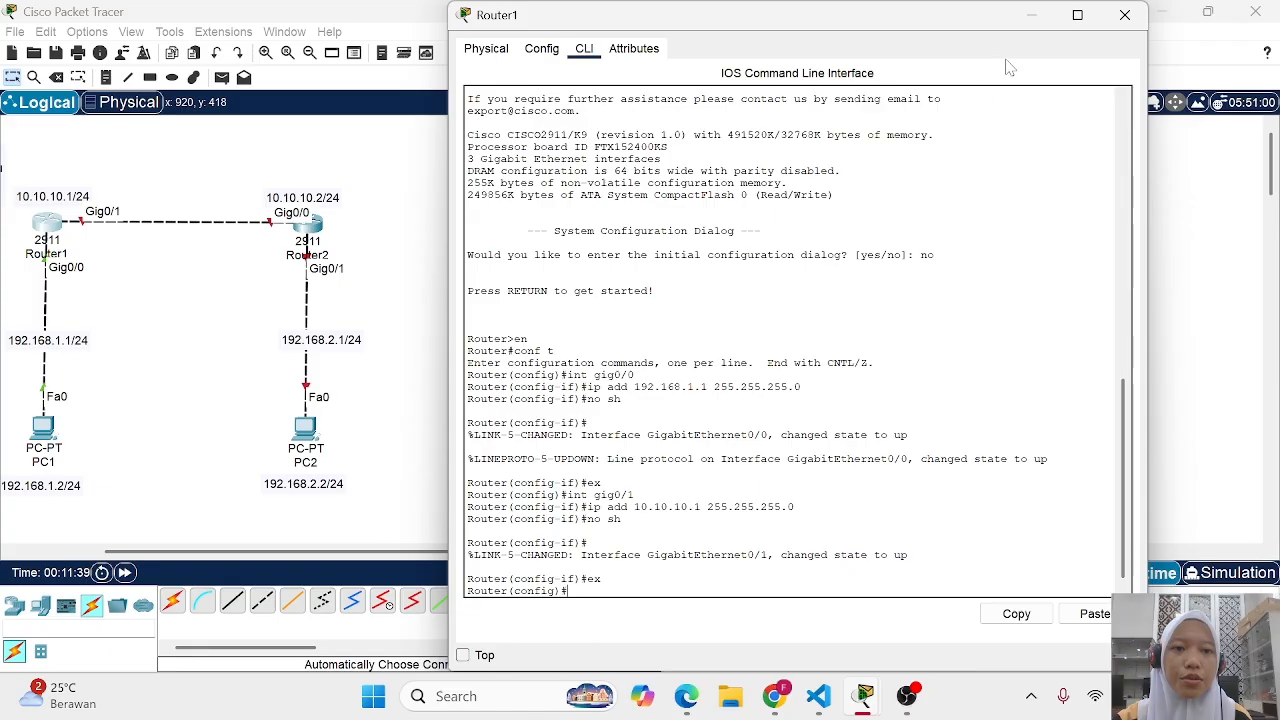
Minimize Router1's window, open Router2's command line and answer no to the initial configuration dialog
click(1033, 15)
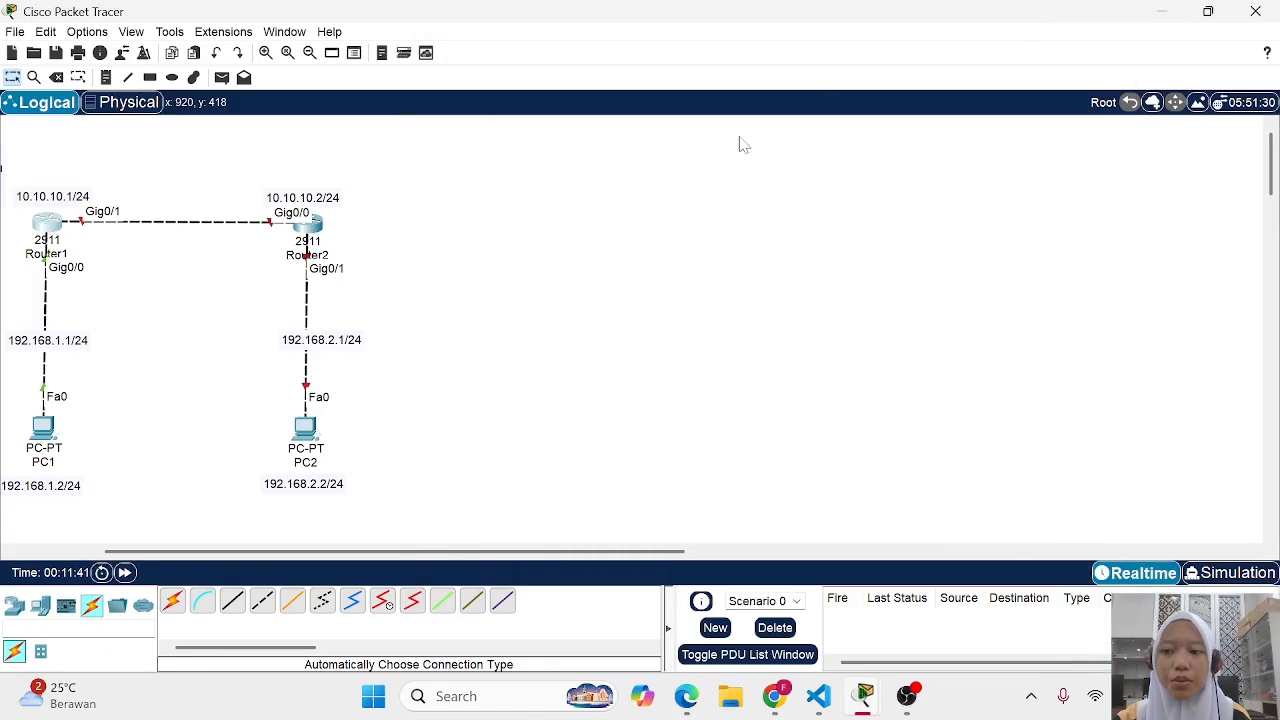
click(312, 238)
click(584, 48)
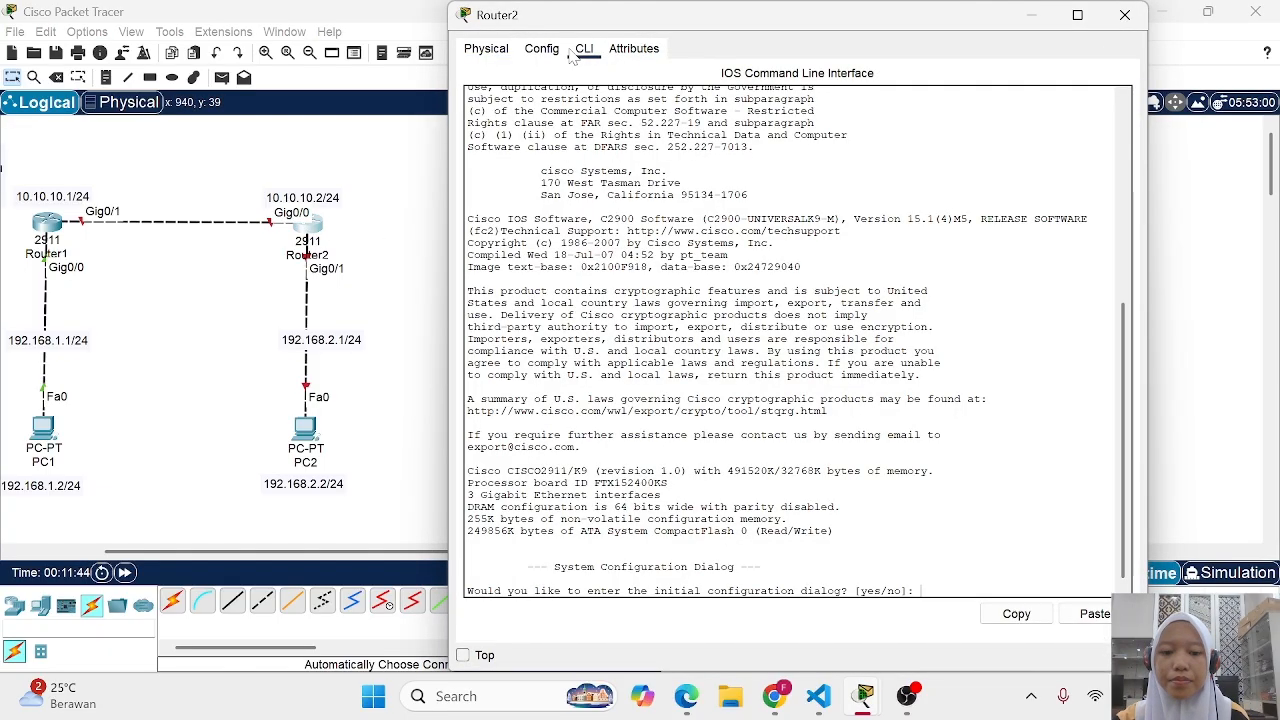
text(no)
key(Return)
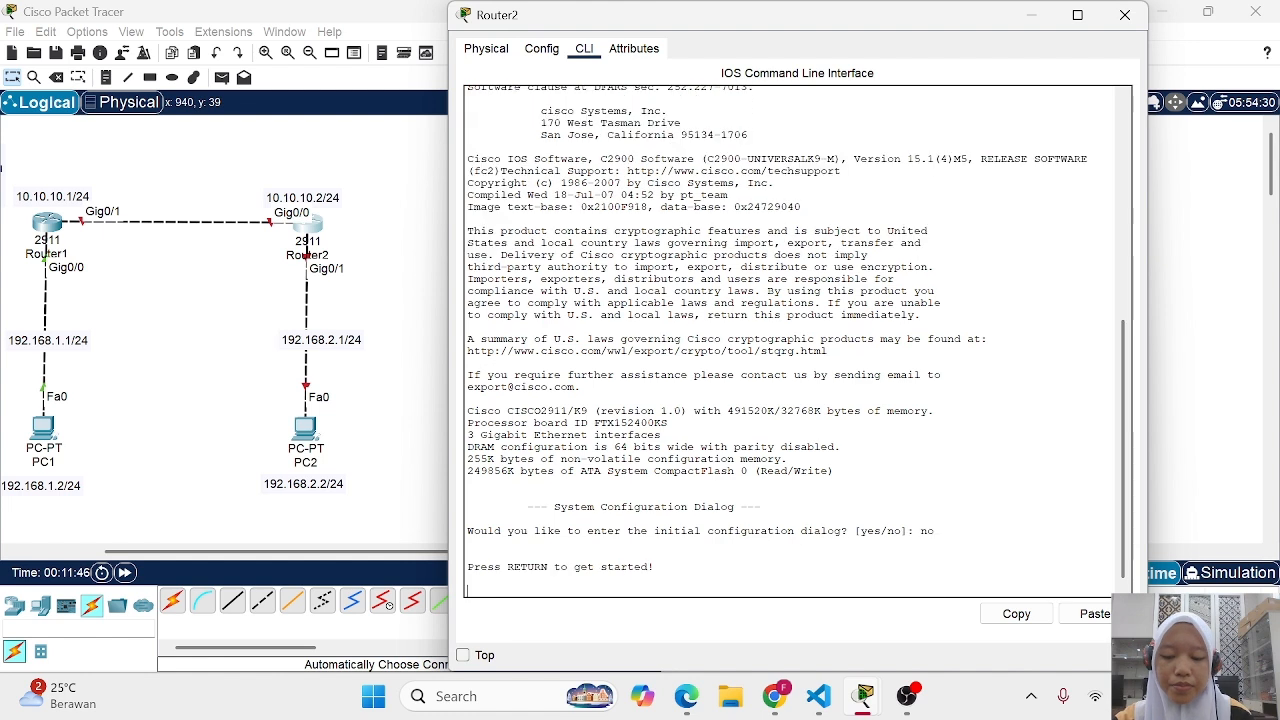
key(Return)
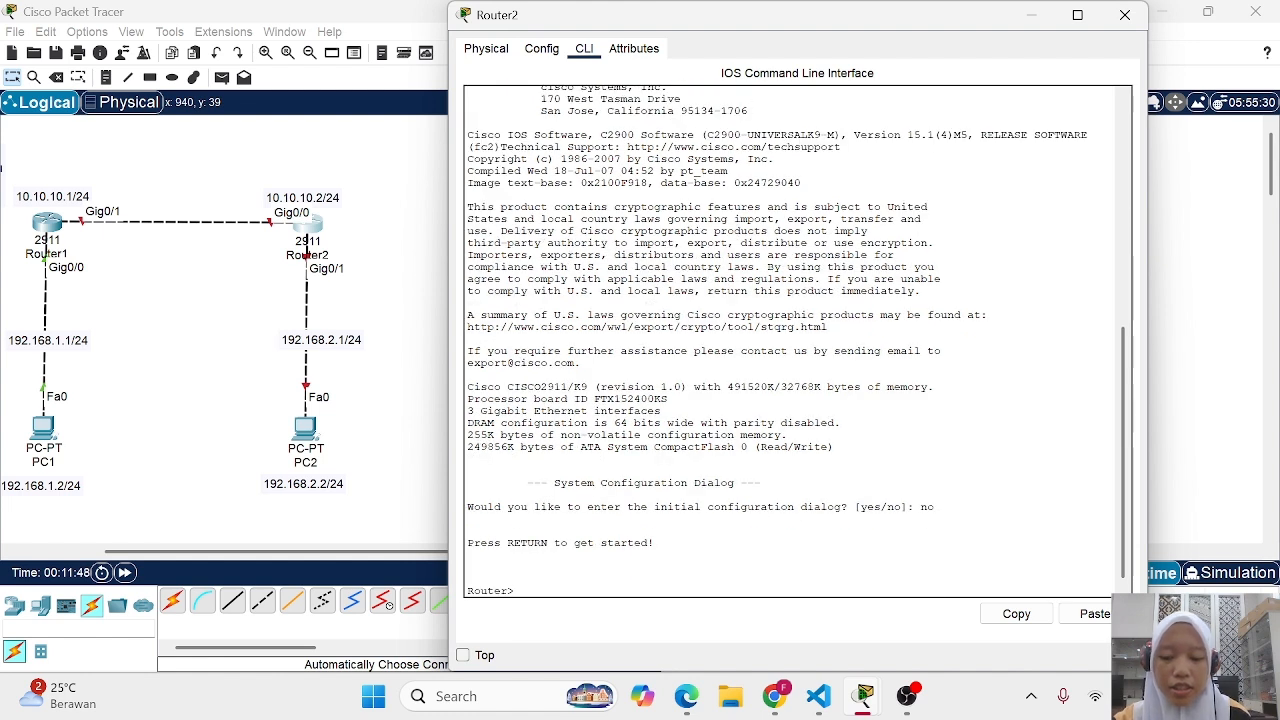
Enter privileged mode on Router2 and switch to global configuration with conf t
text(en)
key(Return)
text(conf t)
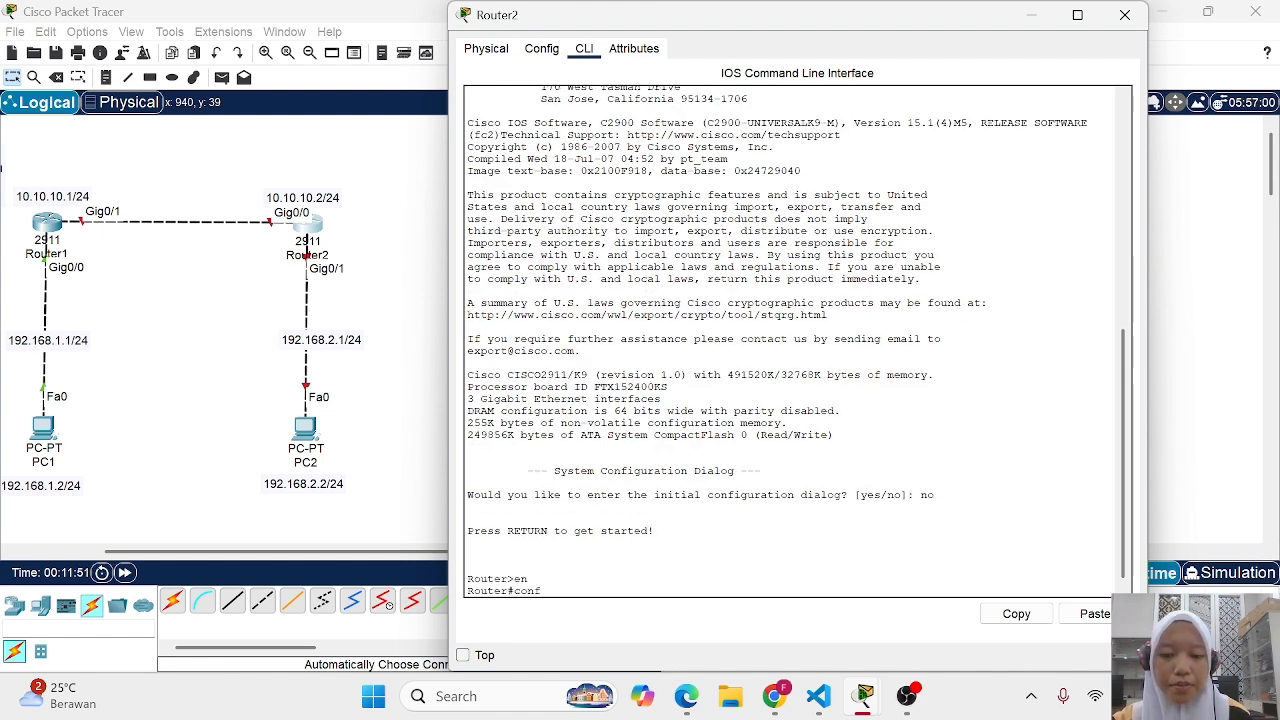
key(Return)
Enter interface gig0/1 on Router2 and assign it IP address 192.168.2.1 with mask 255.255.255.0
text(int)
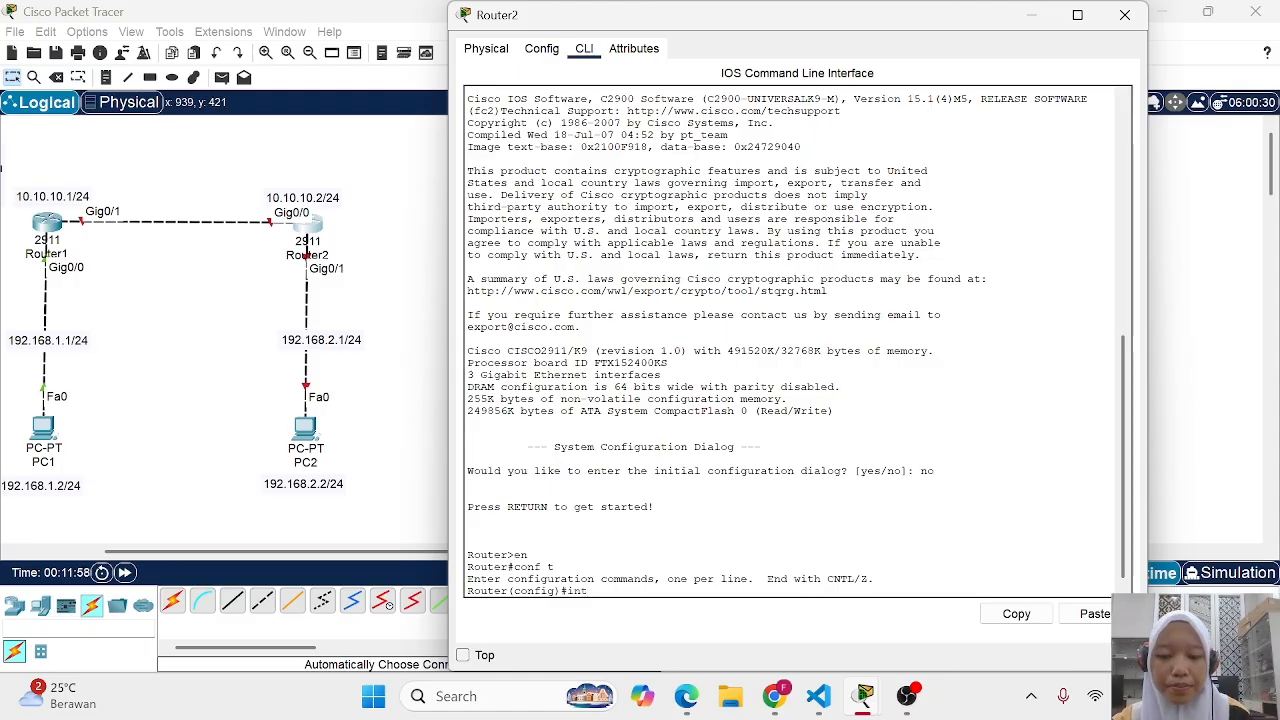
text( gig0/1)
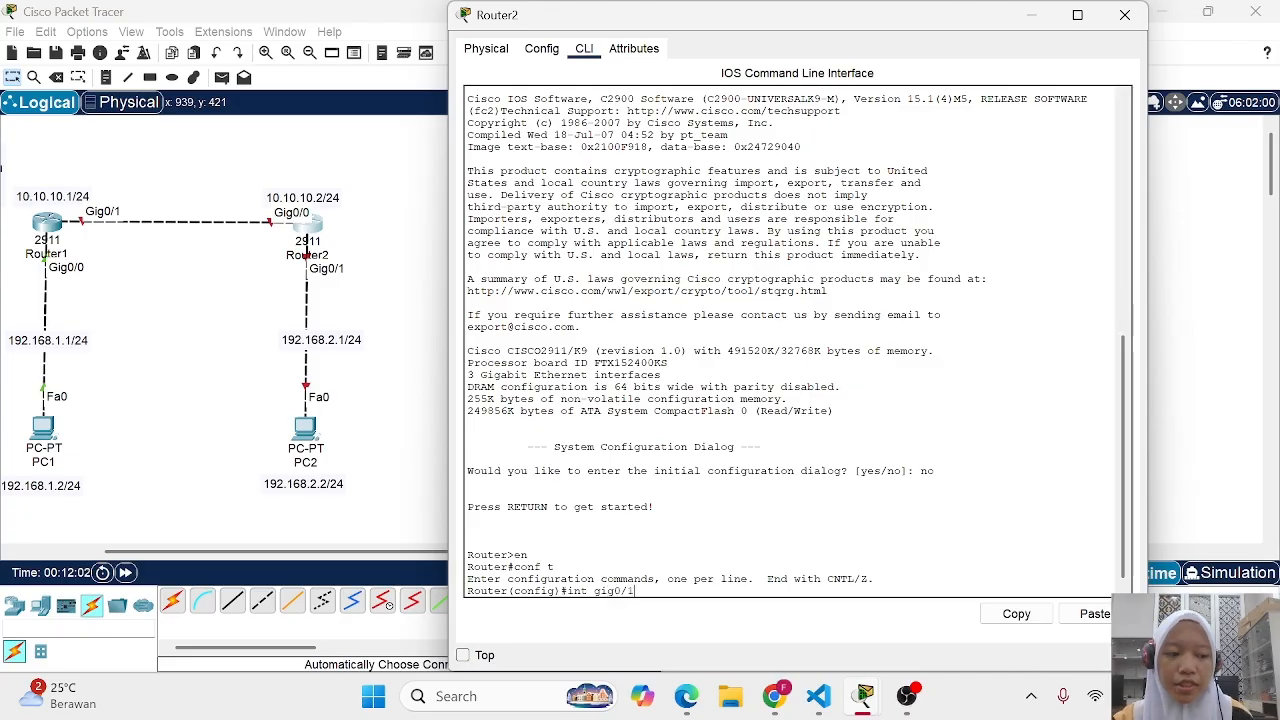
key(Return)
text(ip )
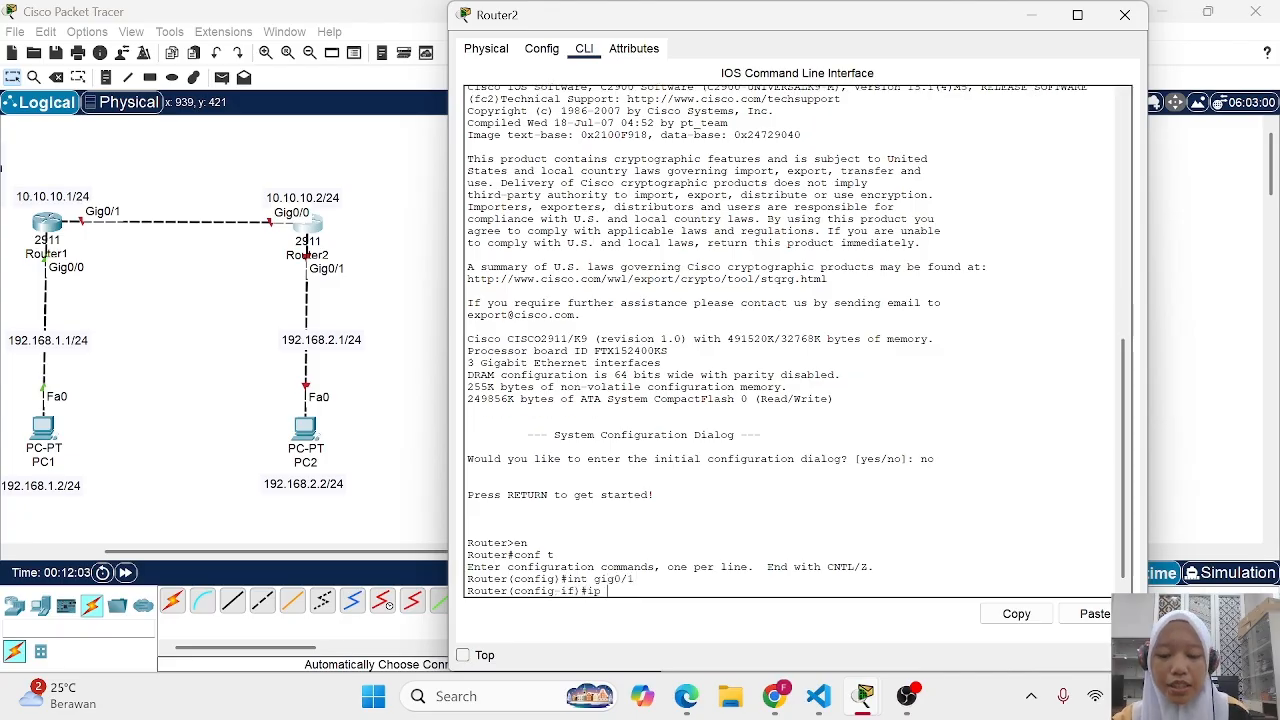
text(add 1)
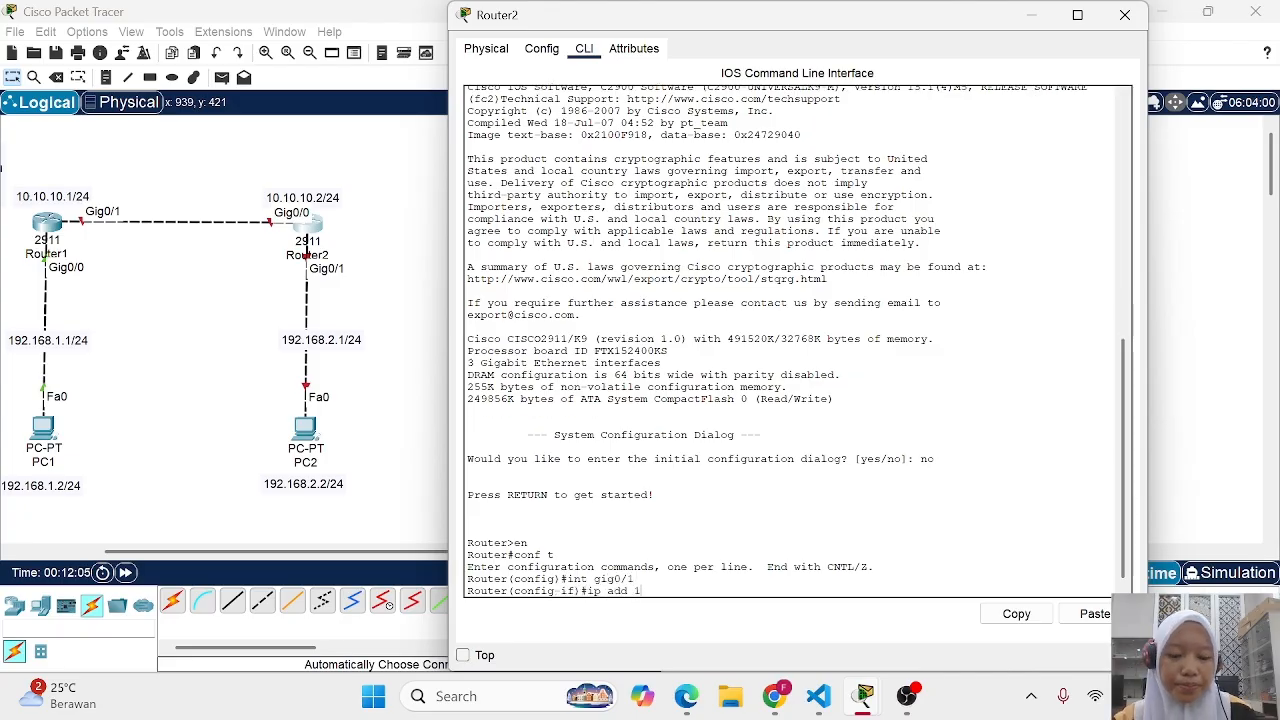
text(92.168)
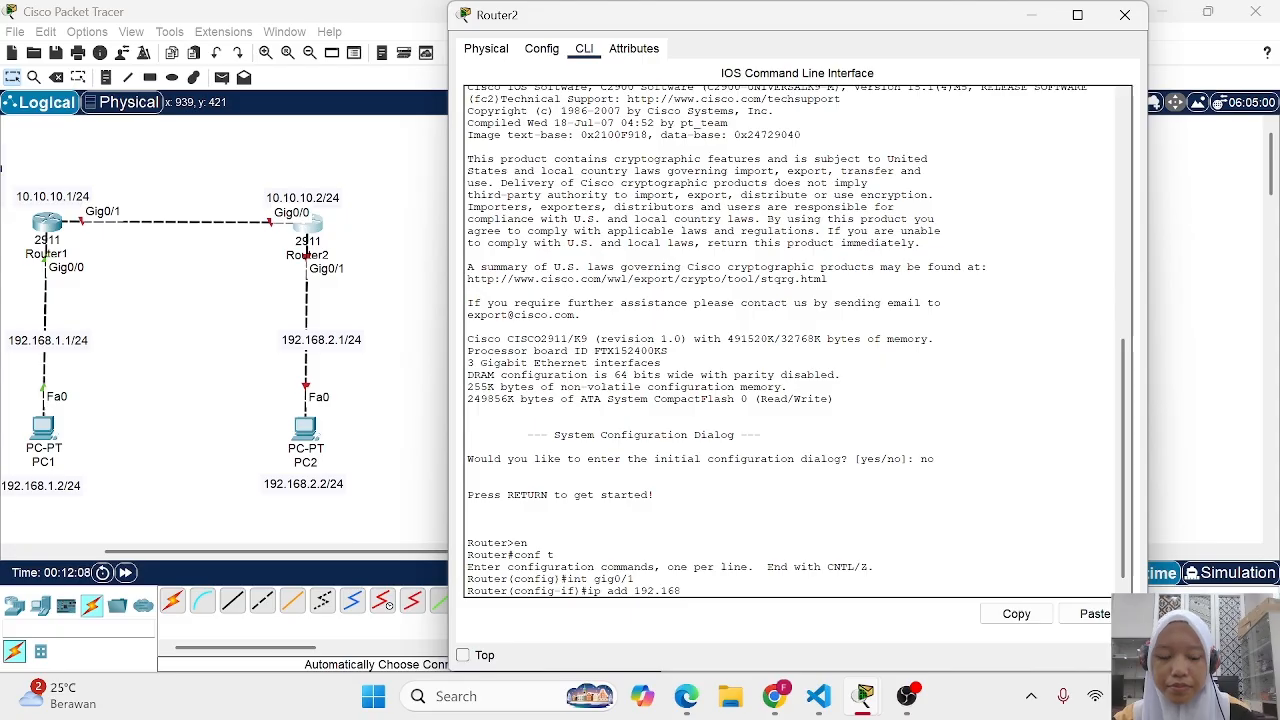
text(.)
text(2.1)
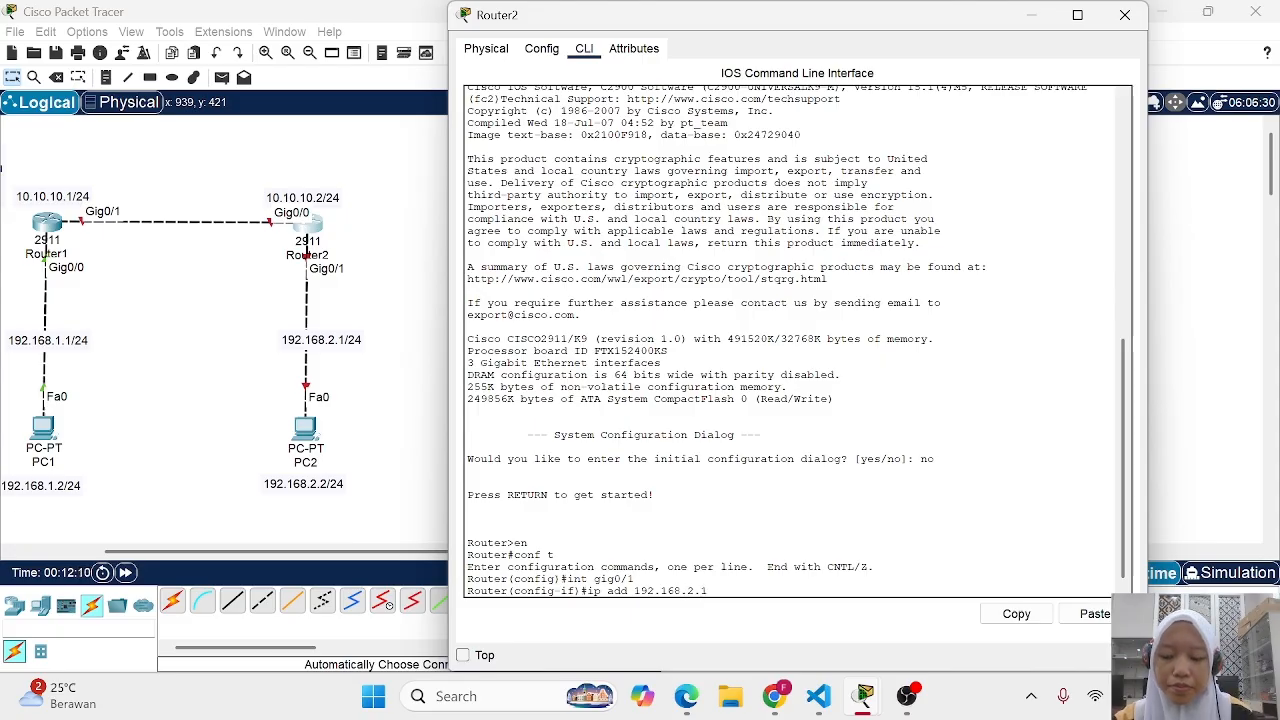
text( 255.255.255.0)
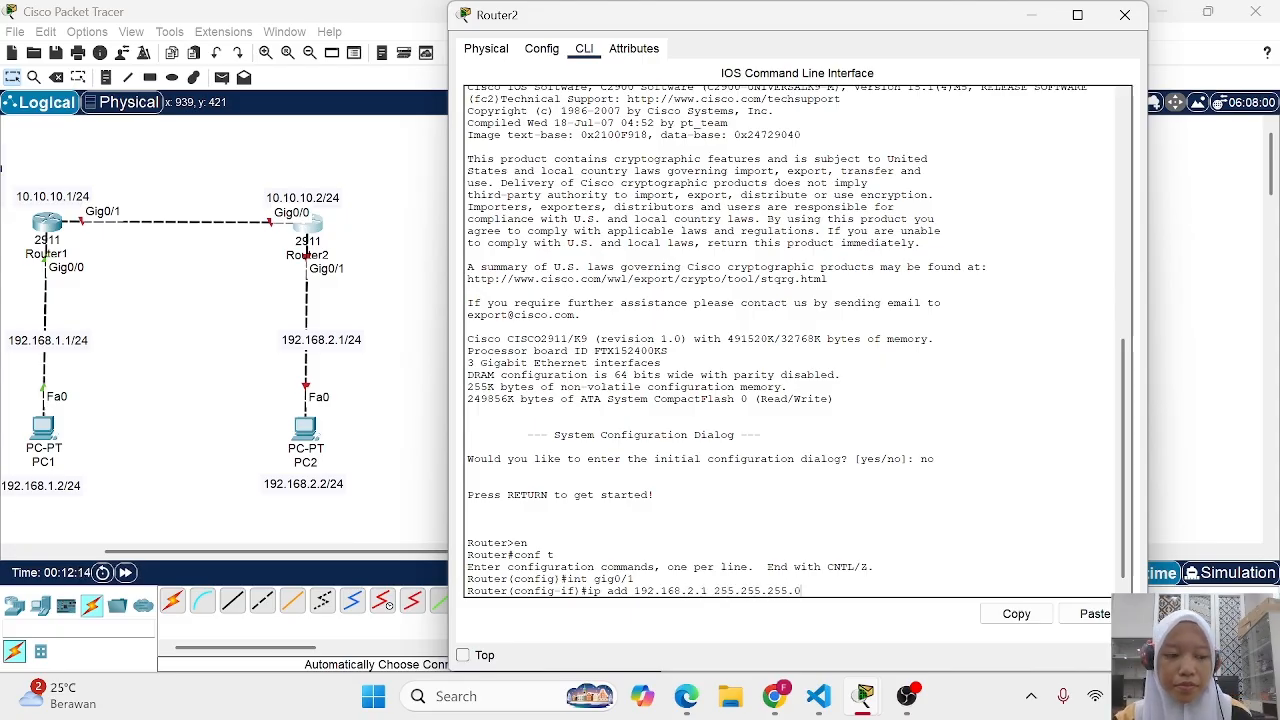
key(Return)
Enable Router2's gig0/1 interface with no sh and return to global configuration mode
text(no sh)
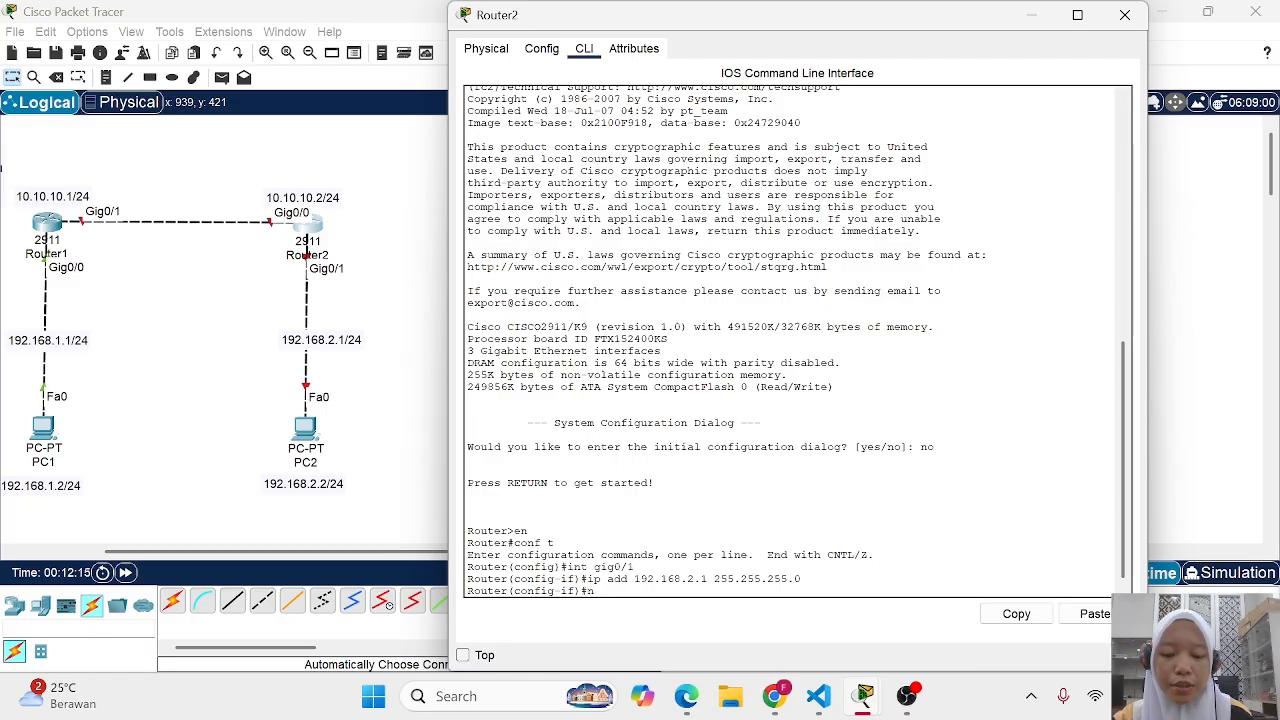
key(Return)
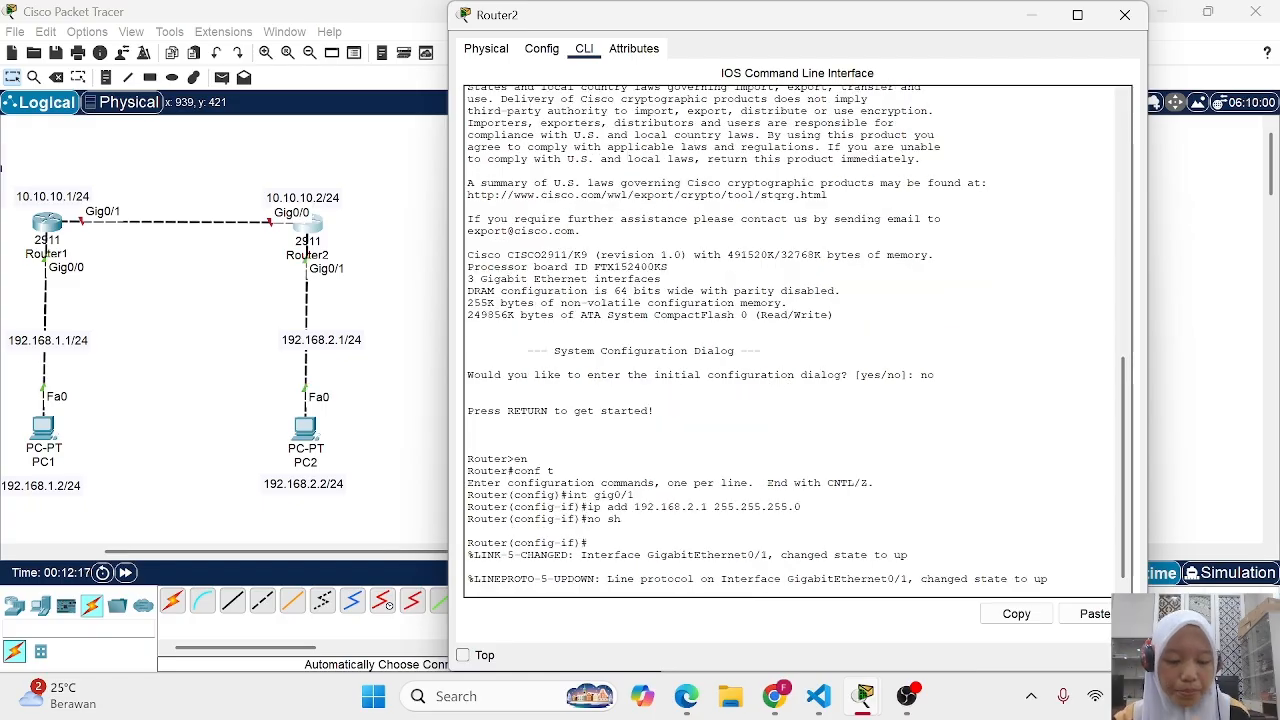
key(Return)
text(ex)
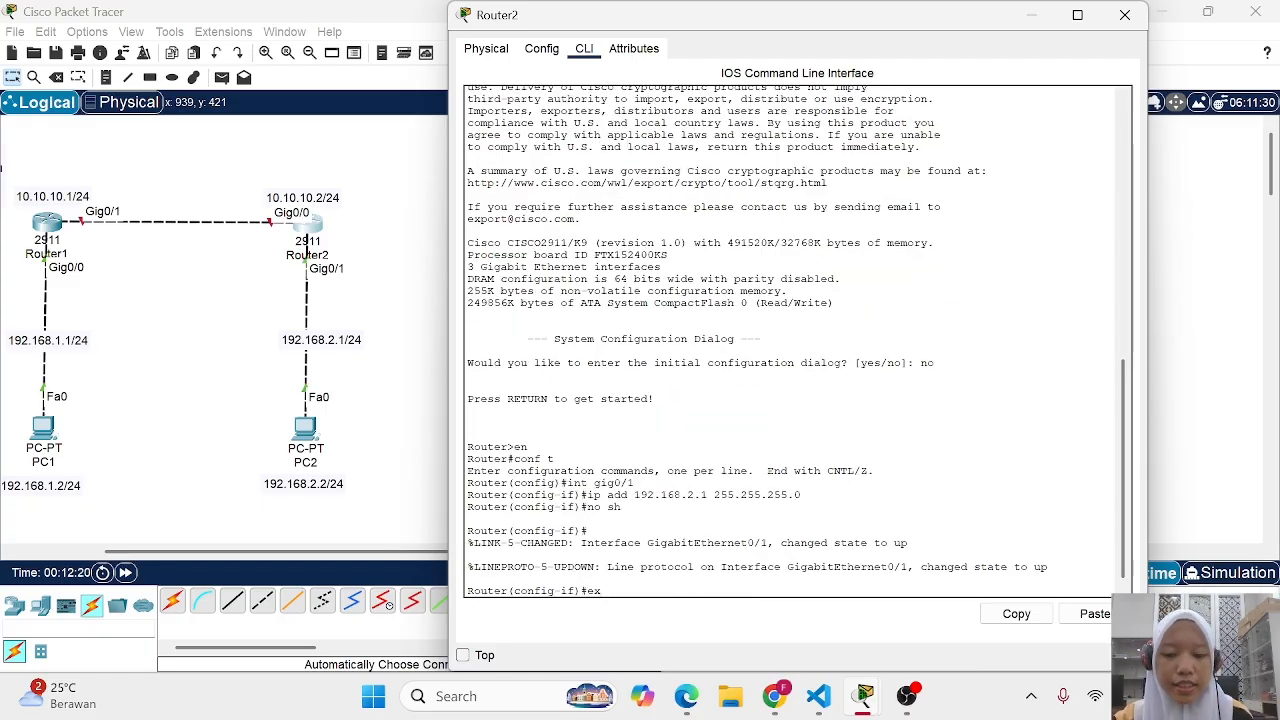
key(Return)
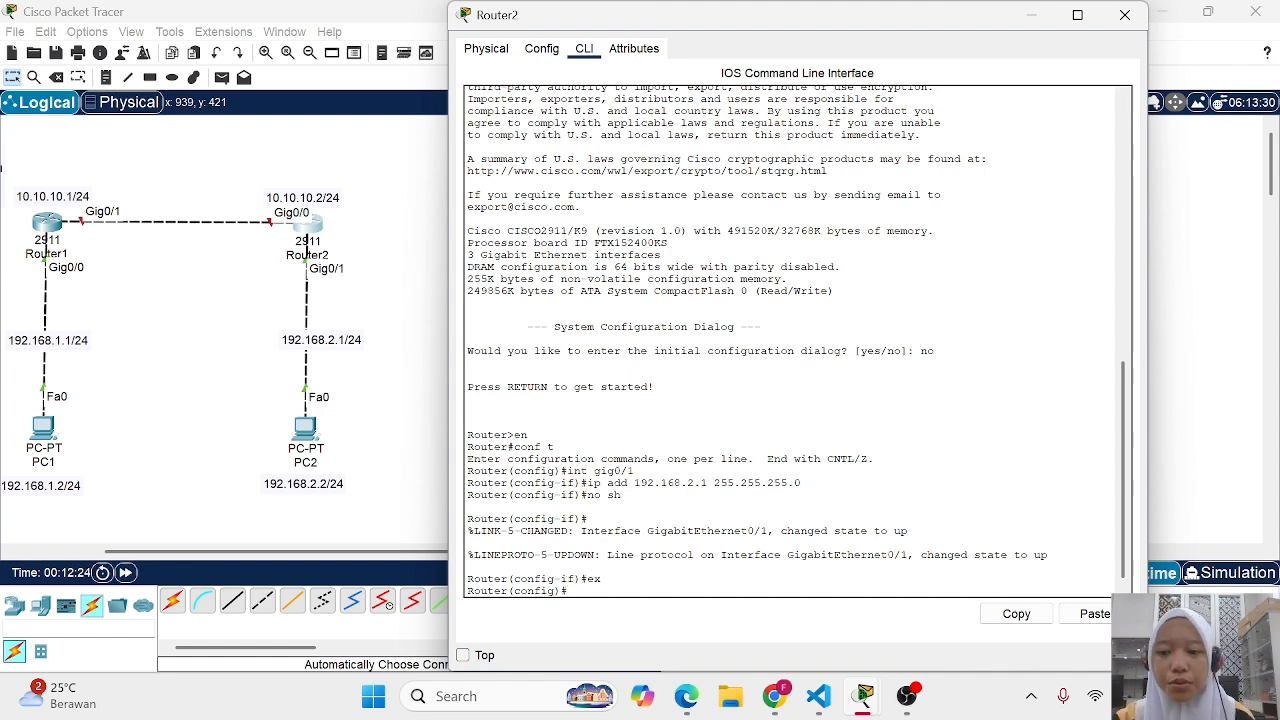
Enter interface gig0/0 on Router2 and assign it IP address 10.10.10.2 with mask 255.255.255.0
text(int)
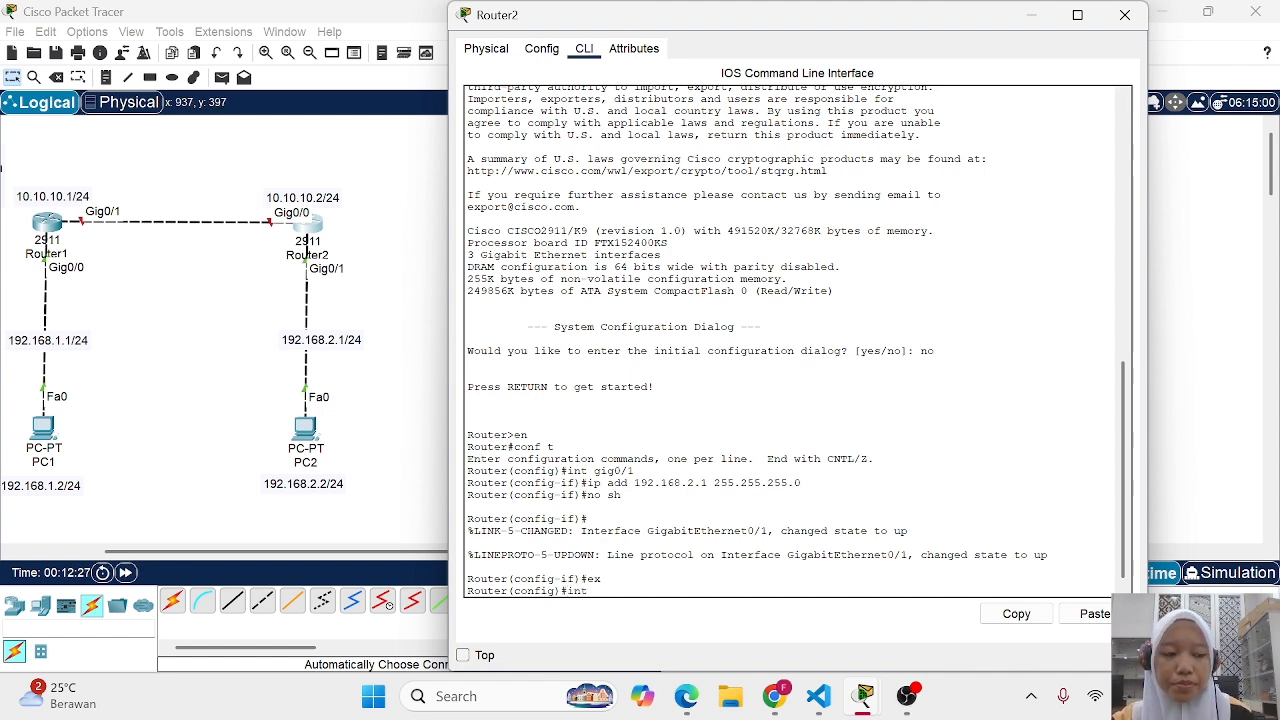
text( gig0/0)
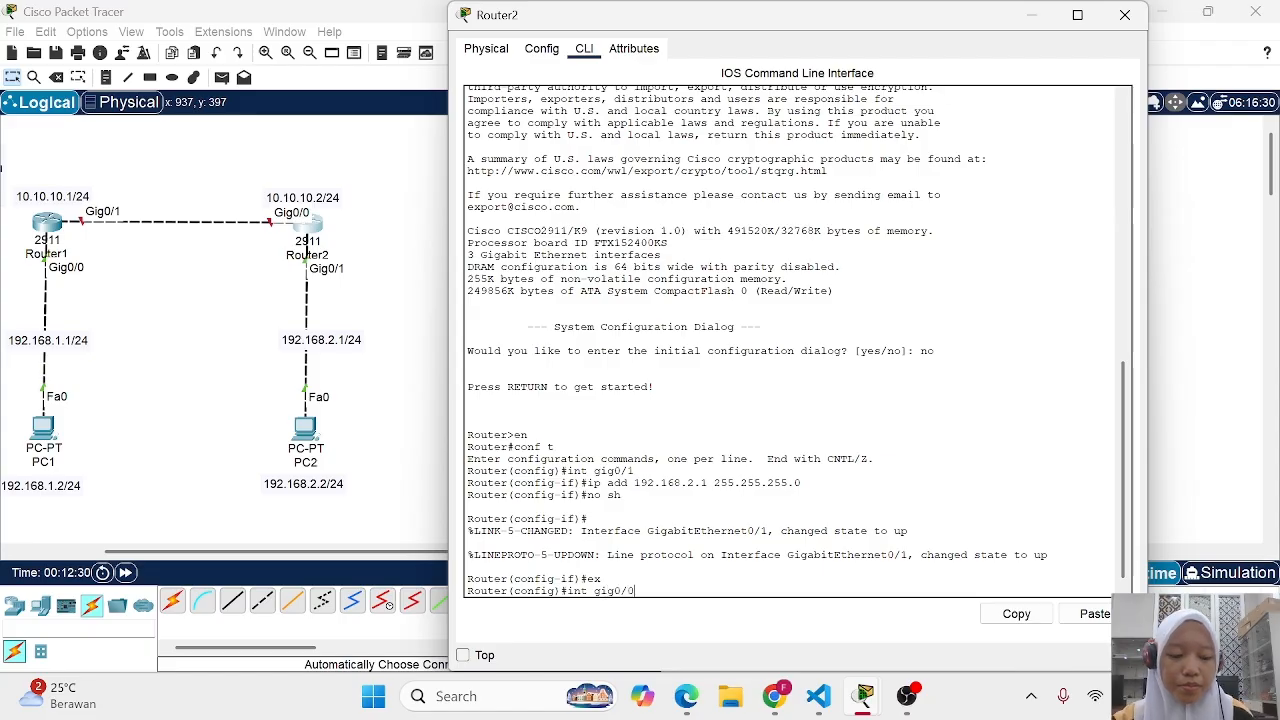
key(Return)
text(i)
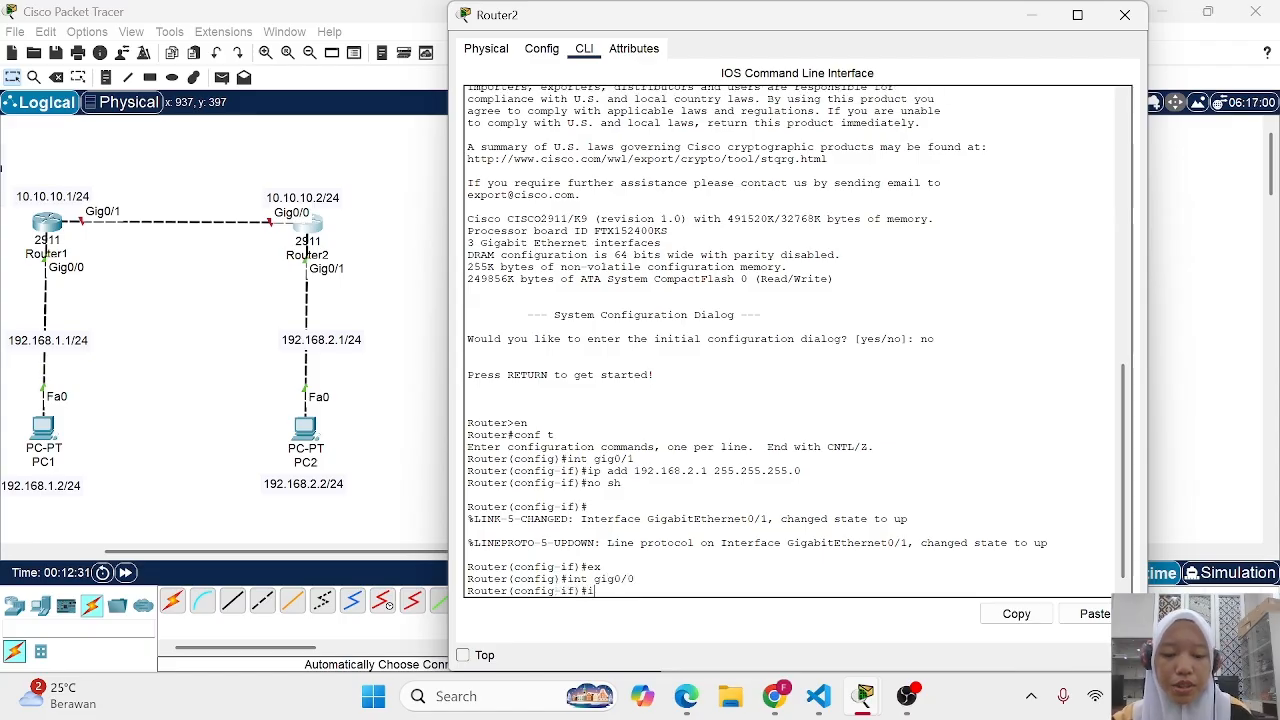
text(p add 10)
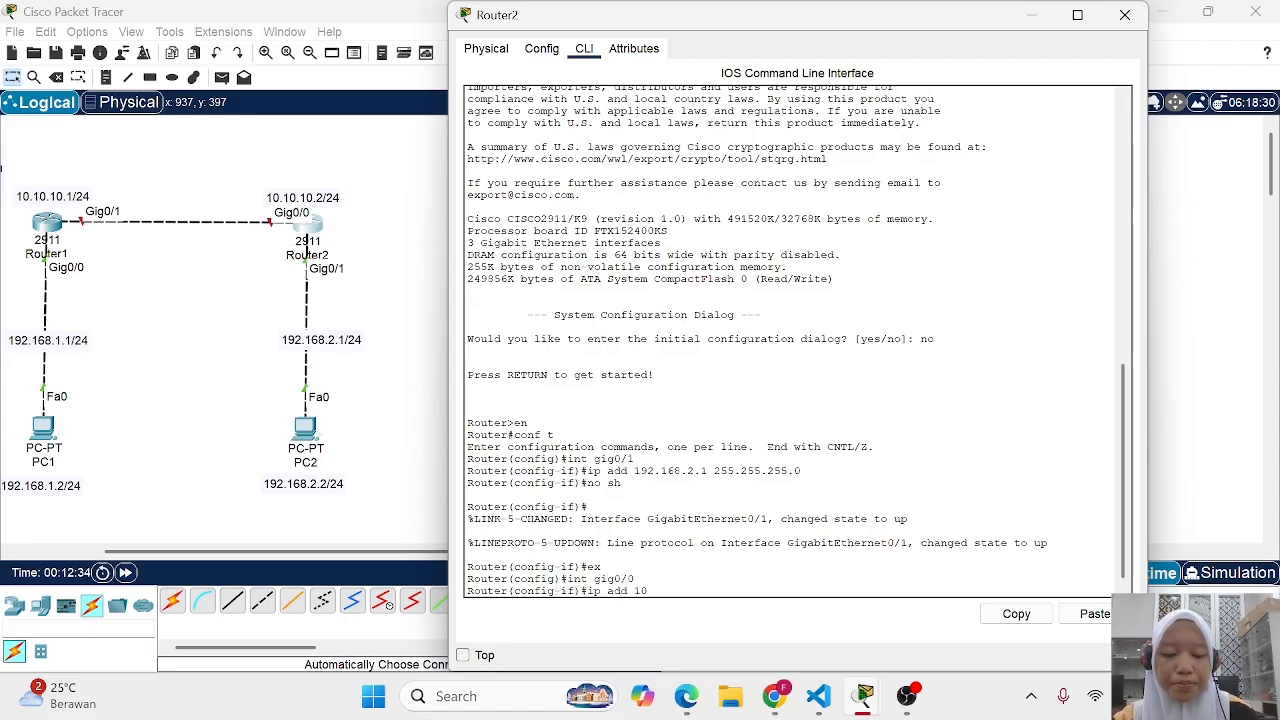
text(.10.10.2)
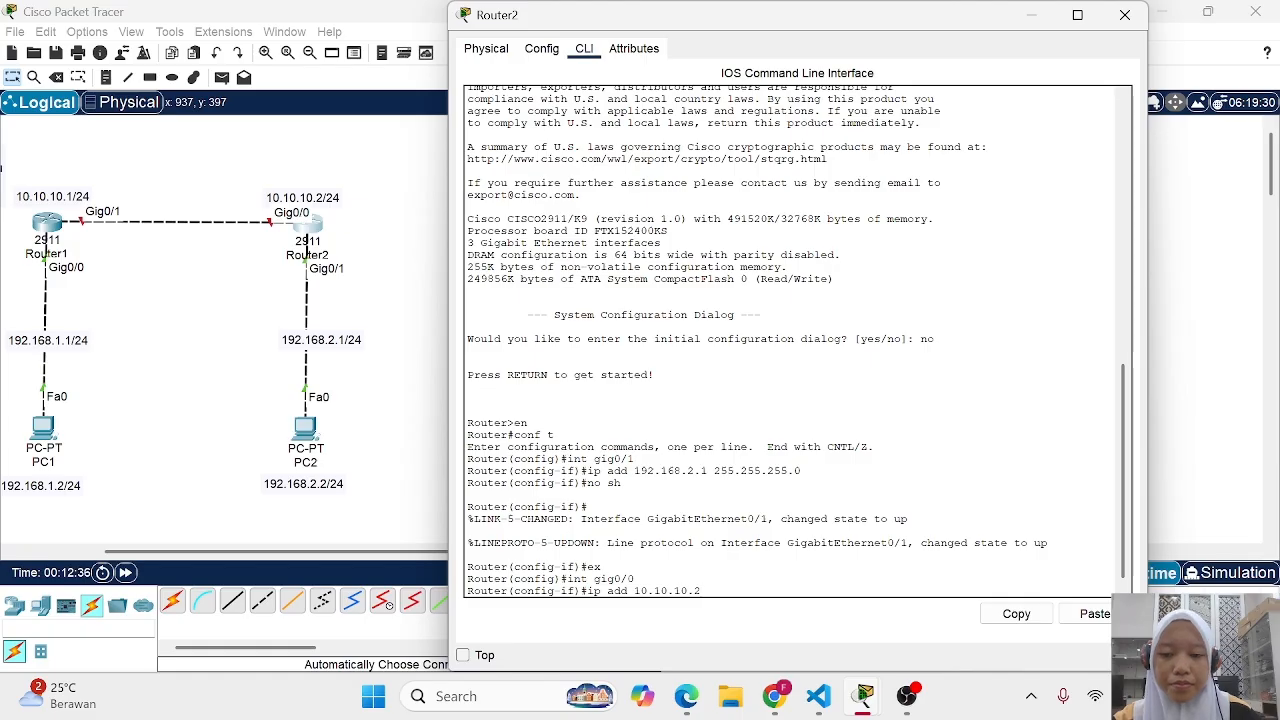
text( 2)
key(BackSpace)
text(55.)
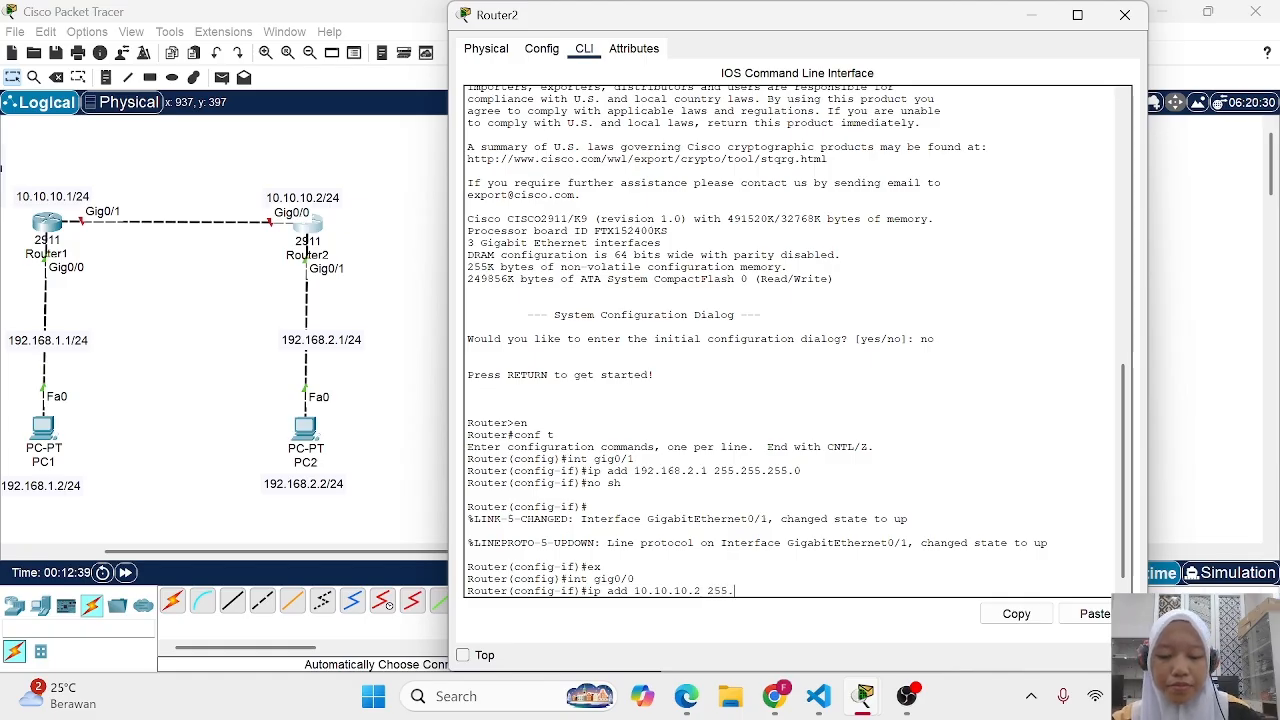
text(255.255.)
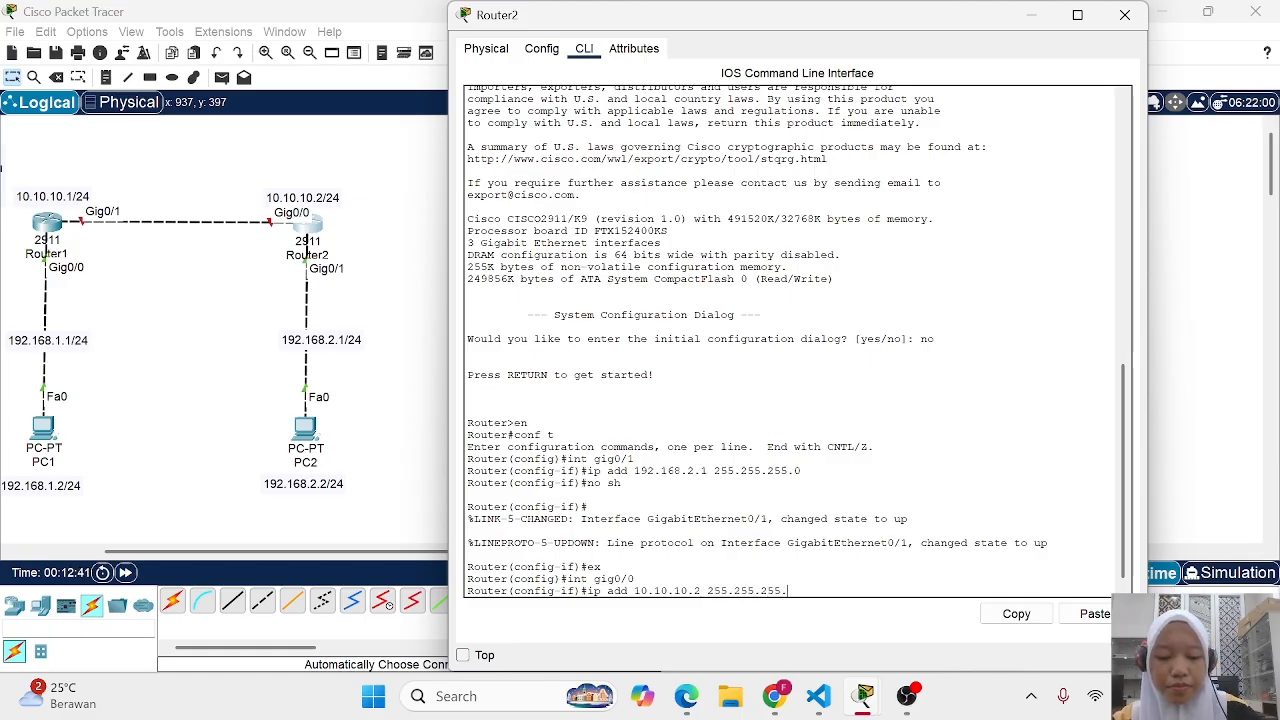
text(0)
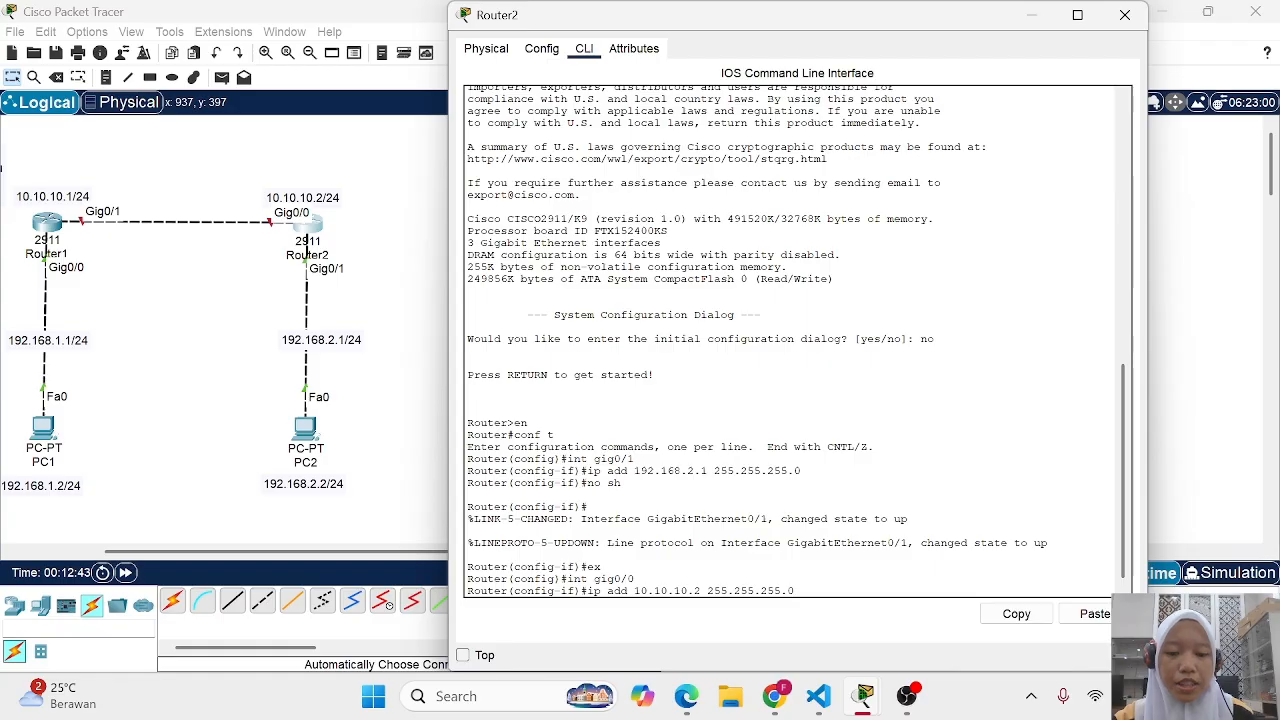
key(Return)
Enable Router2's gig0/0 interface with no sh, return to global configuration mode and minimize the router's window
text(no sh)
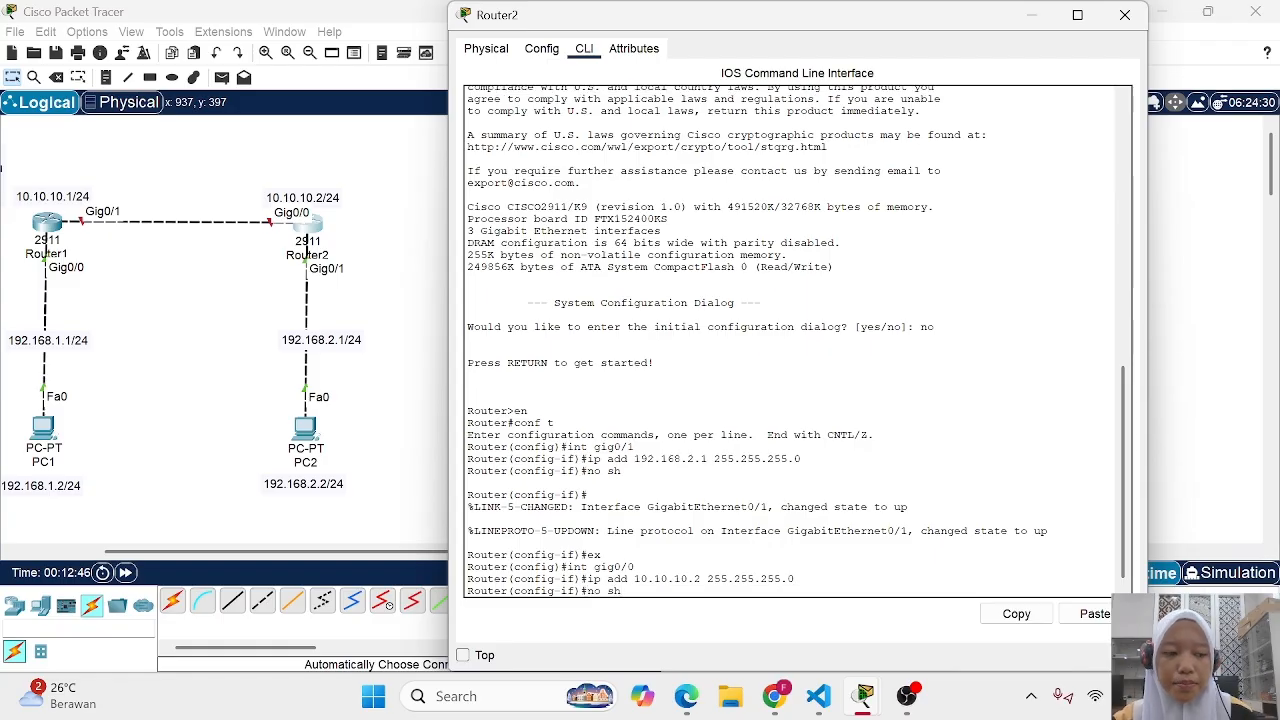
key(Return)
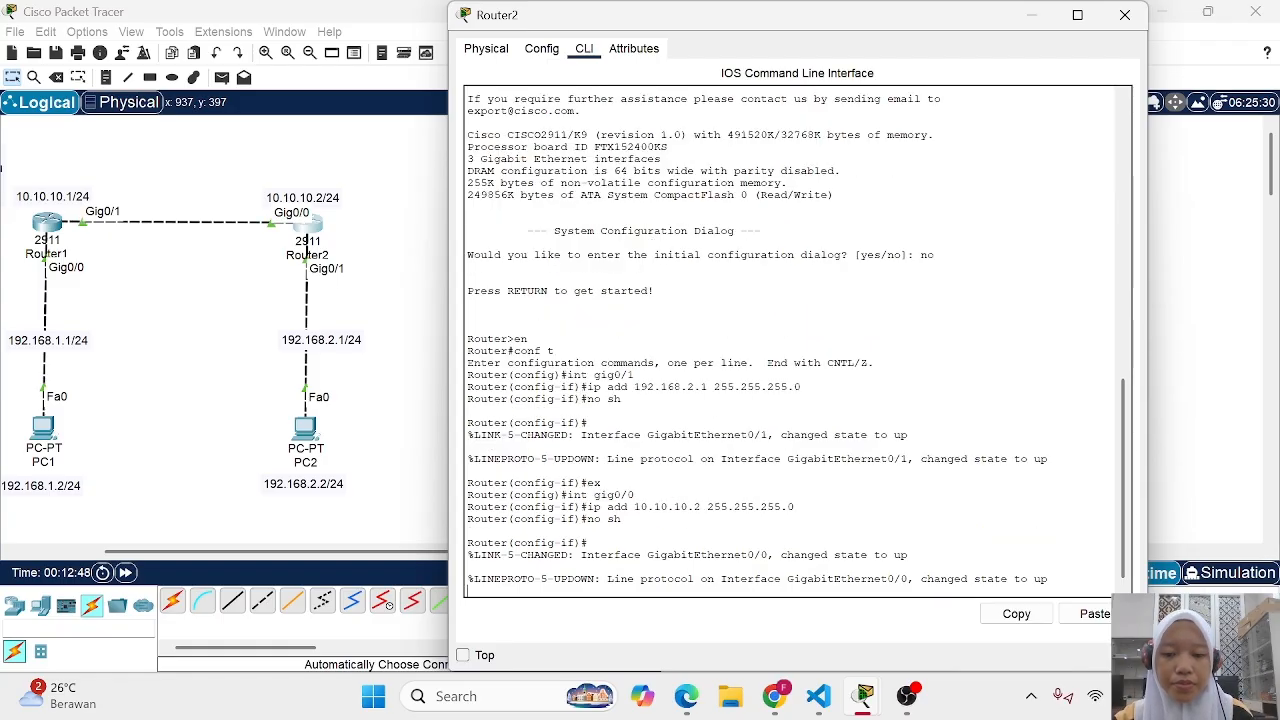
text(ex)
key(Return)
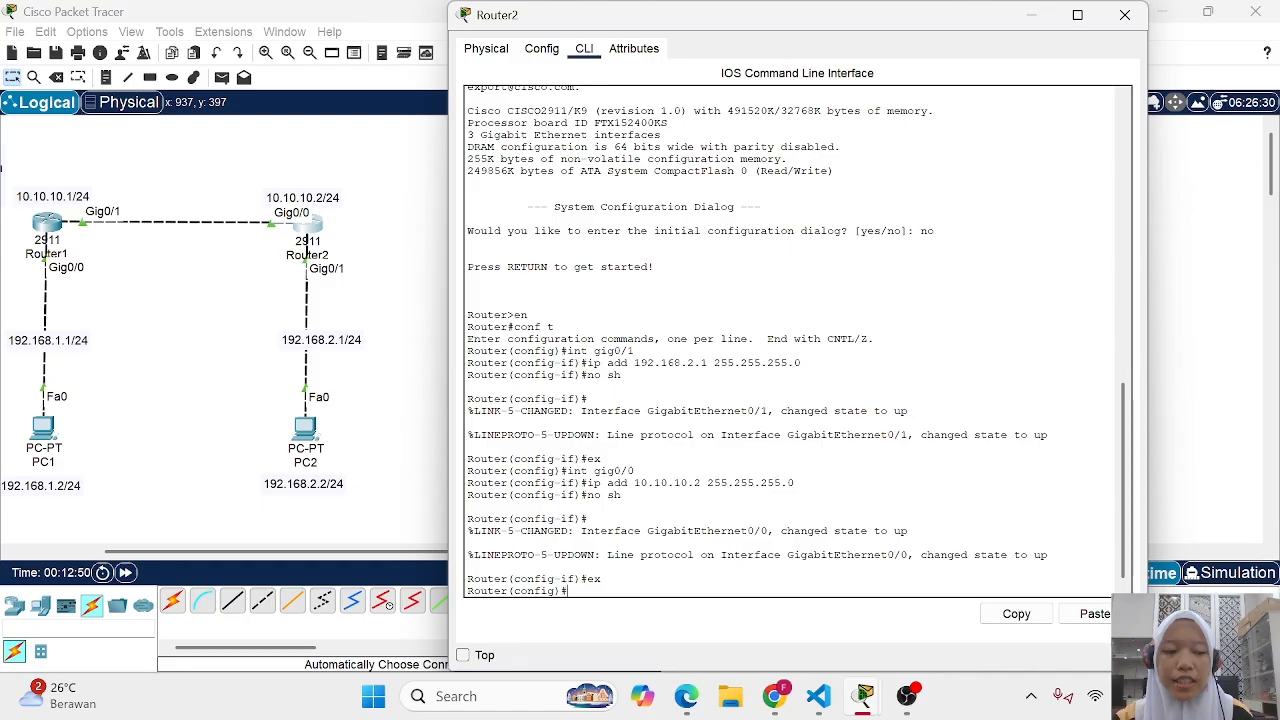
click(1031, 15)
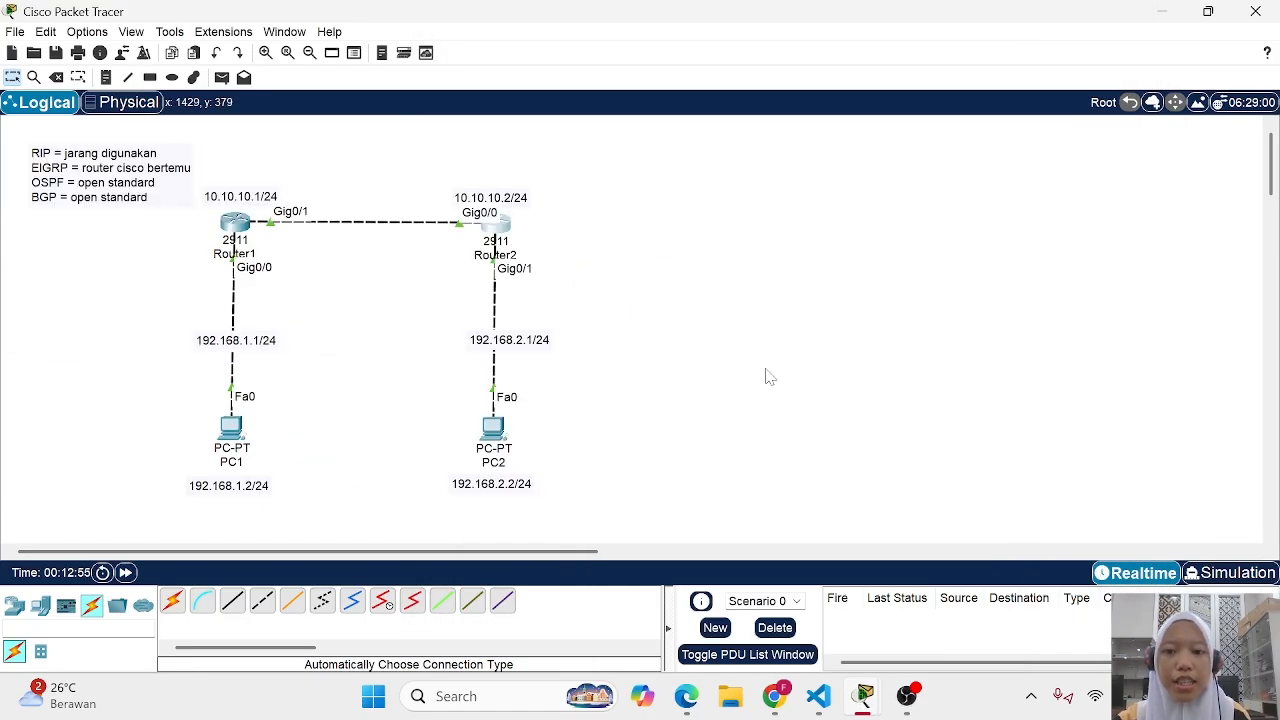
Open PC1's IP configuration and set a static IPv4 address of 192.168.1.2 with subnet mask 255.255.255.0
click(231, 428)
click(597, 48)
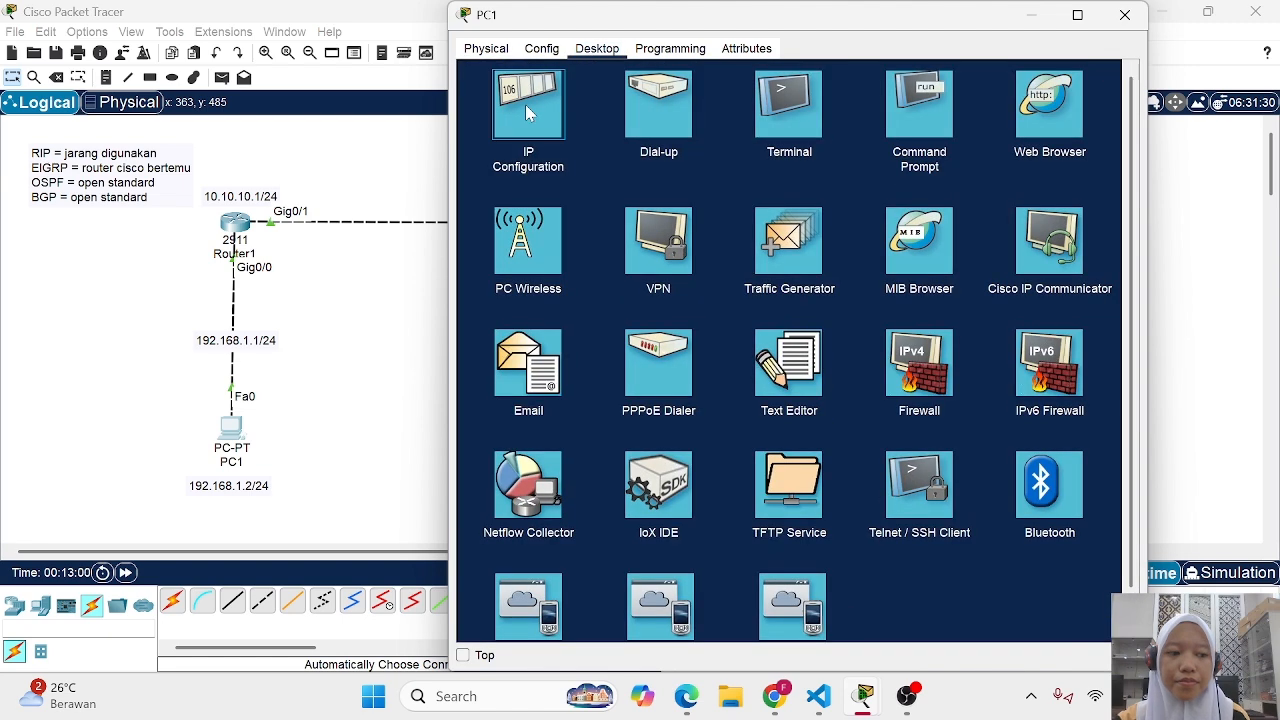
click(528, 106)
text(192.168.1.2)
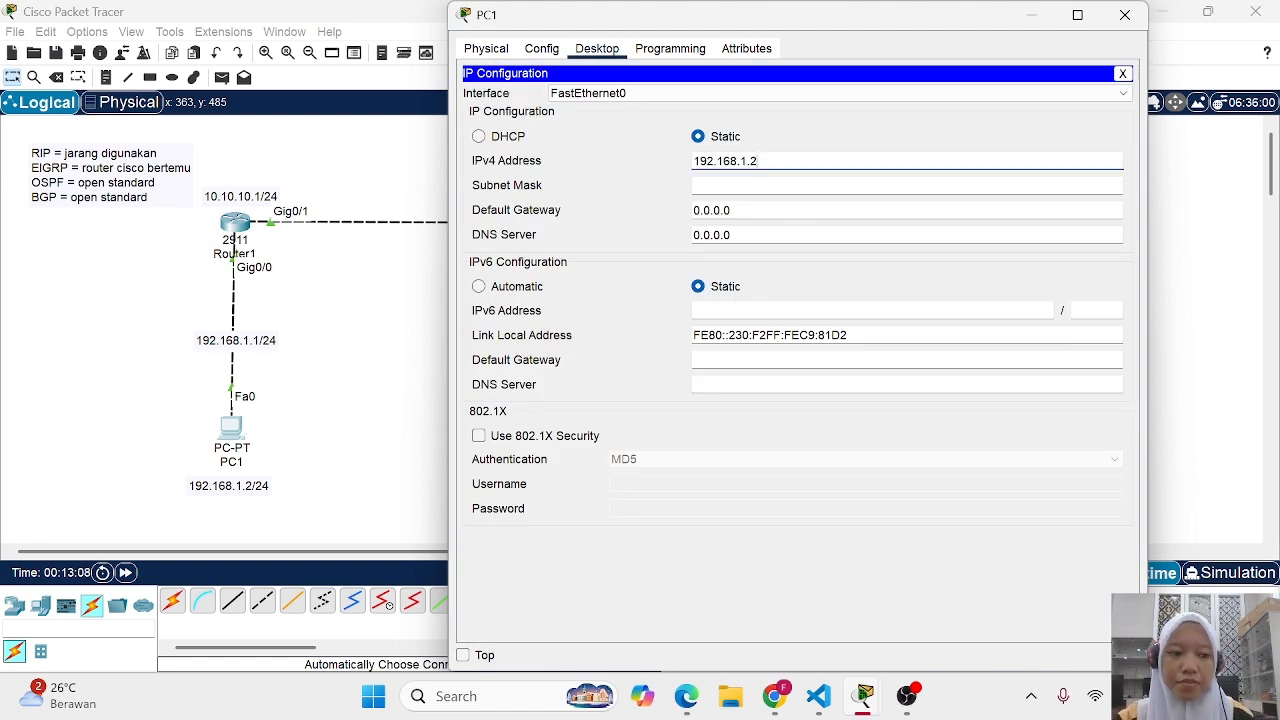
click(733, 185)
key(Tab)
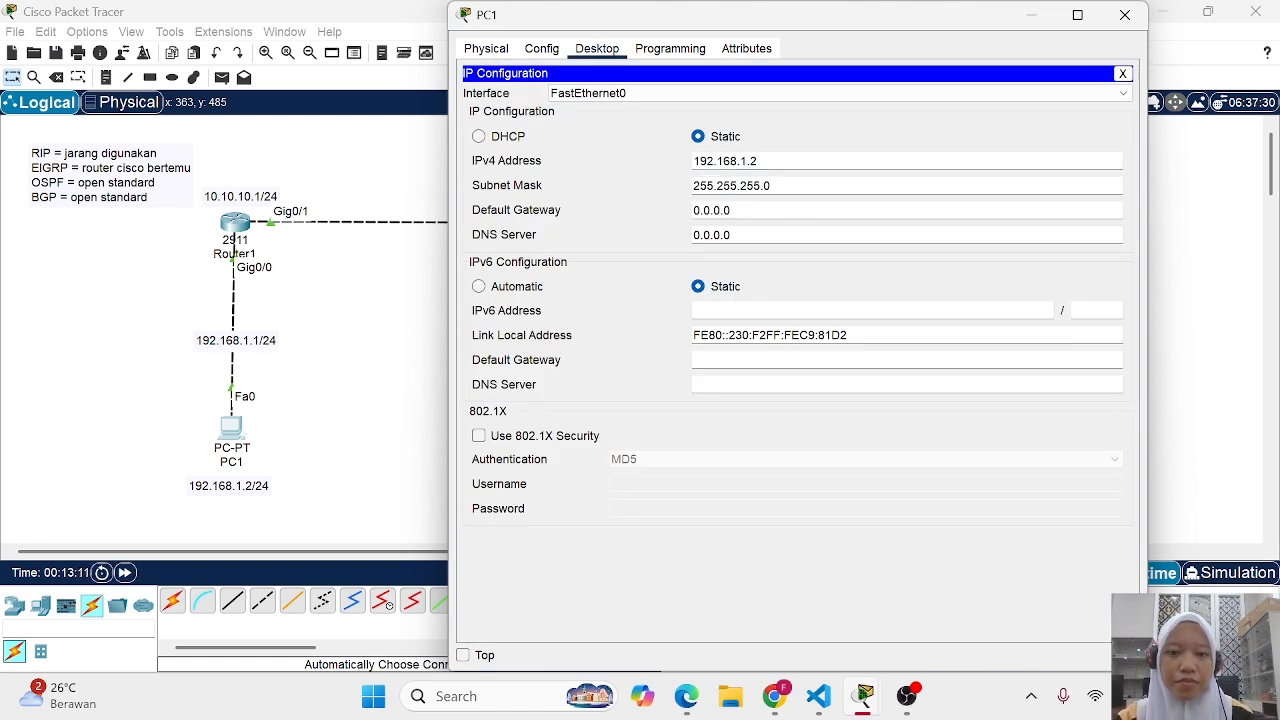
Set PC1's default gateway to 192.168.1.1 and close its window
text(192.168.1.)
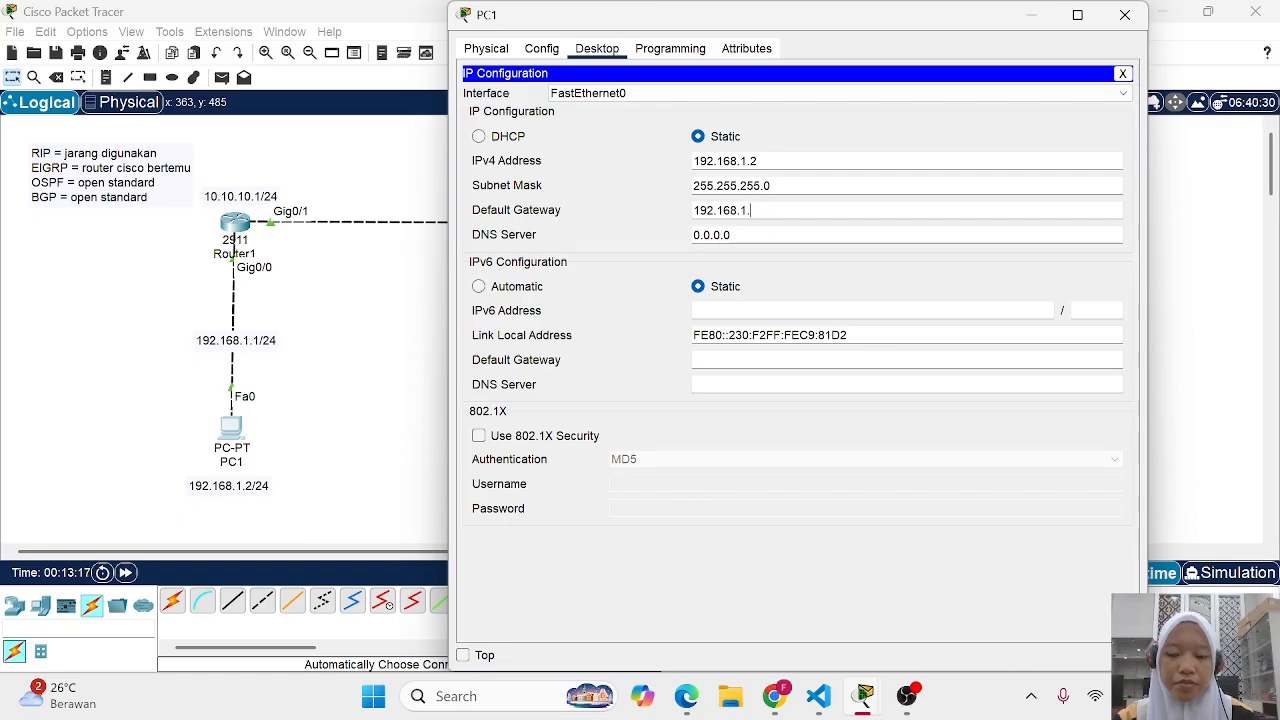
text(1)
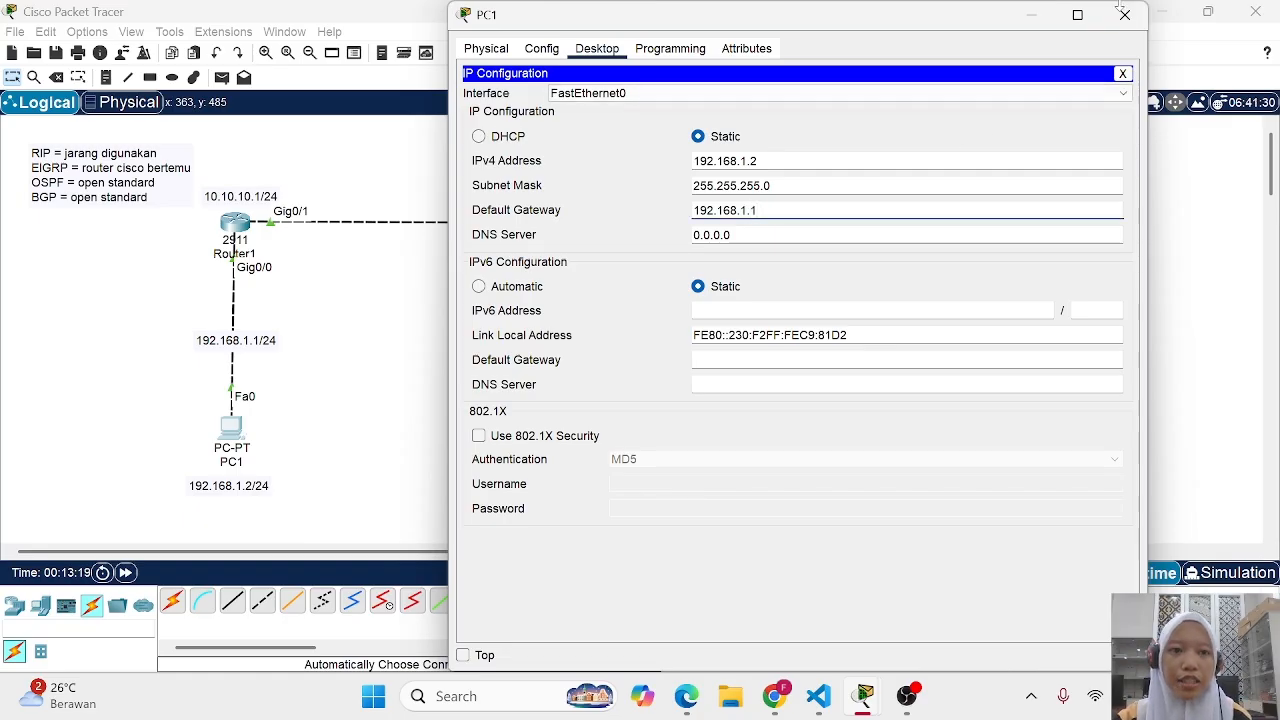
click(1125, 17)
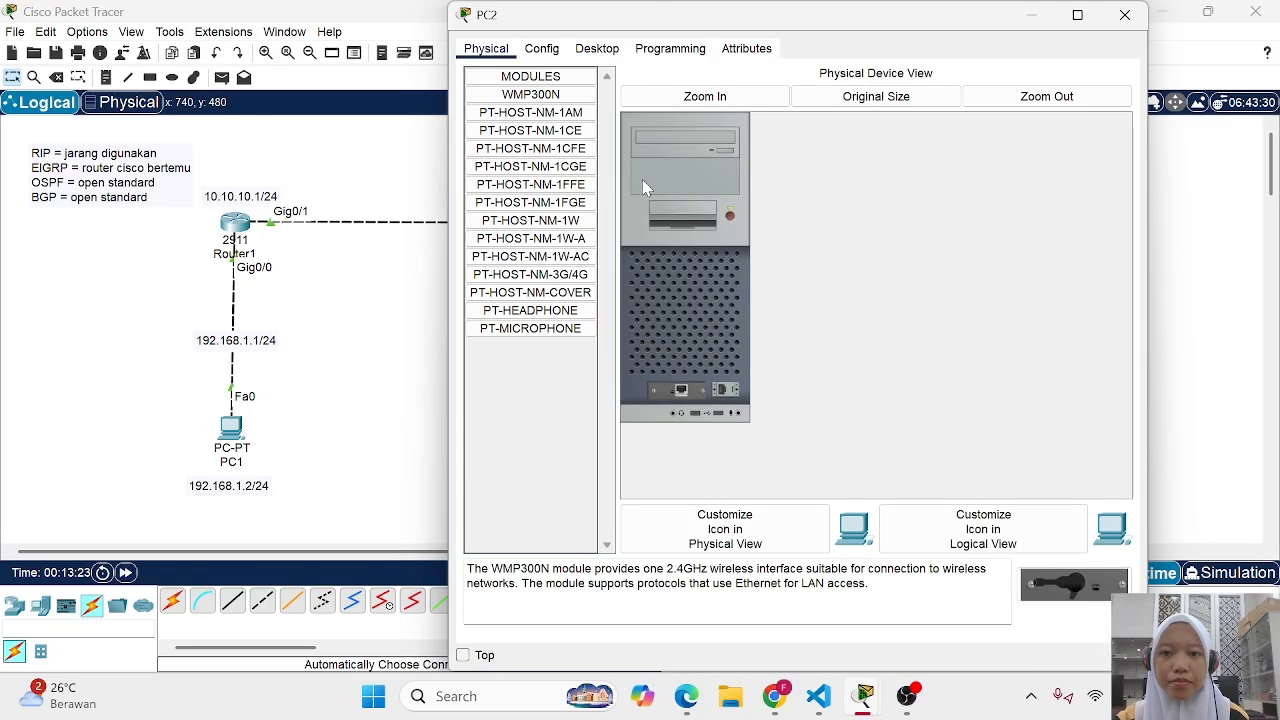
Open PC2's IP configuration and set a static IPv4 address of 192.168.2.2 with subnet mask 255.255.255.0
click(597, 48)
click(523, 106)
text(192.168)
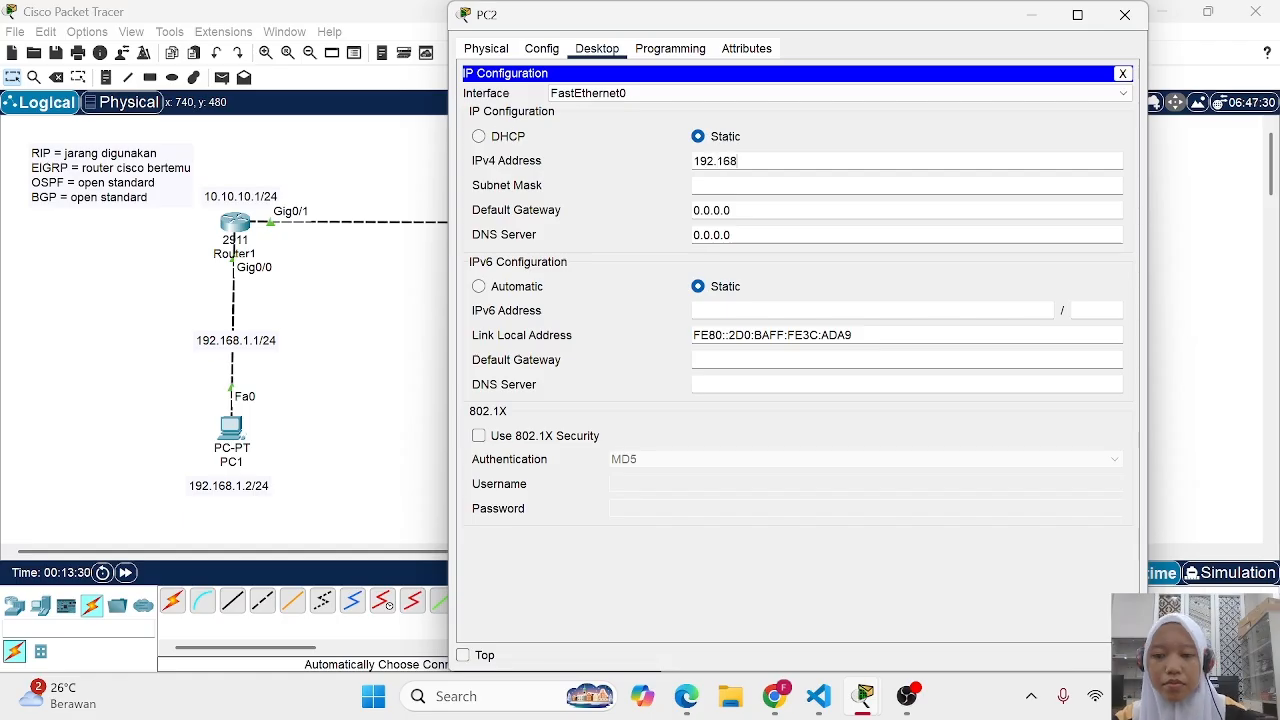
text(.)
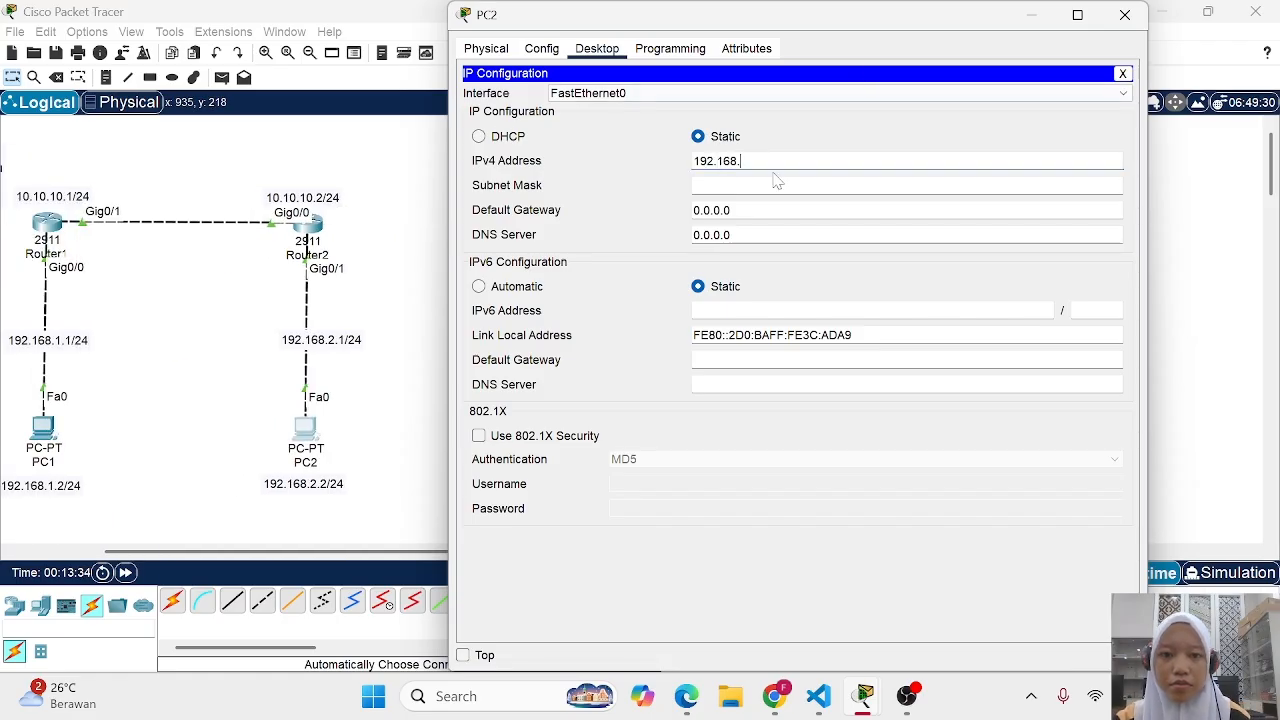
text(2.2)
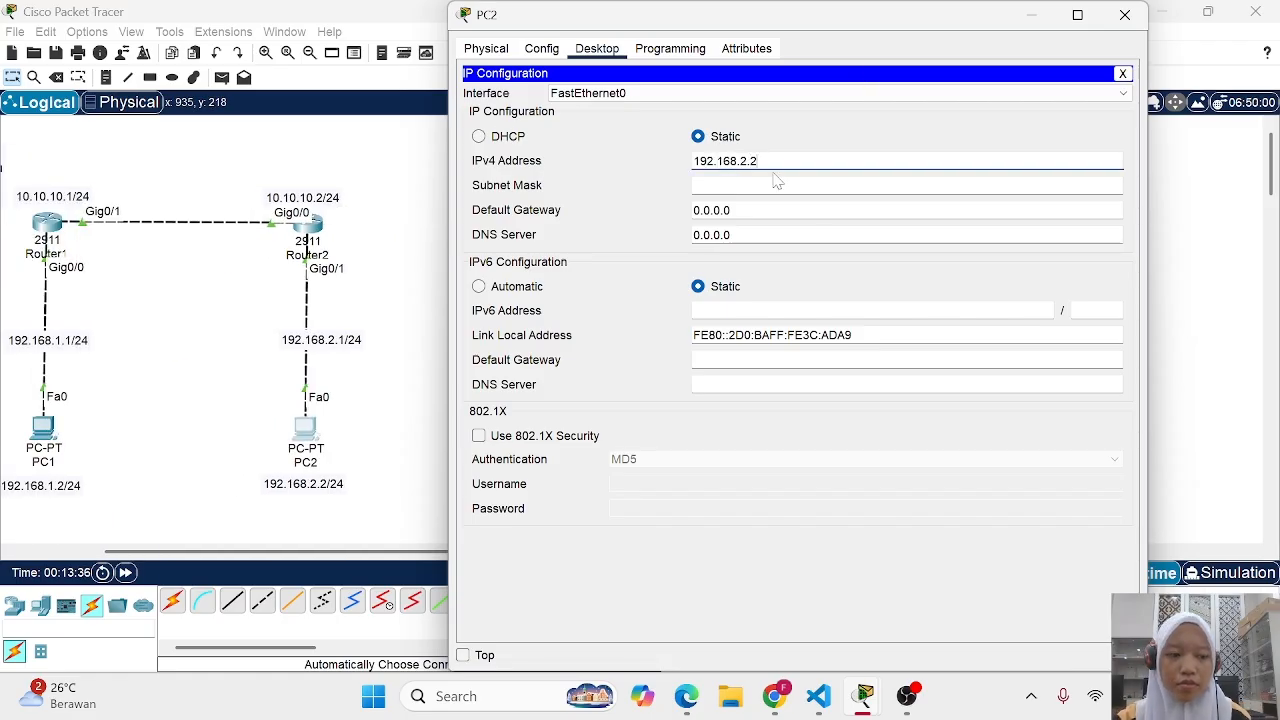
key(Tab)
Set PC2's default gateway to 192.168.2.1 and close its window
click(738, 210)
key(BackSpace)
key(BackSpace)
key(BackSpace)
key(BackSpace)
key(BackSpace)
key(BackSpace)
key(BackSpace)
text(192.168)
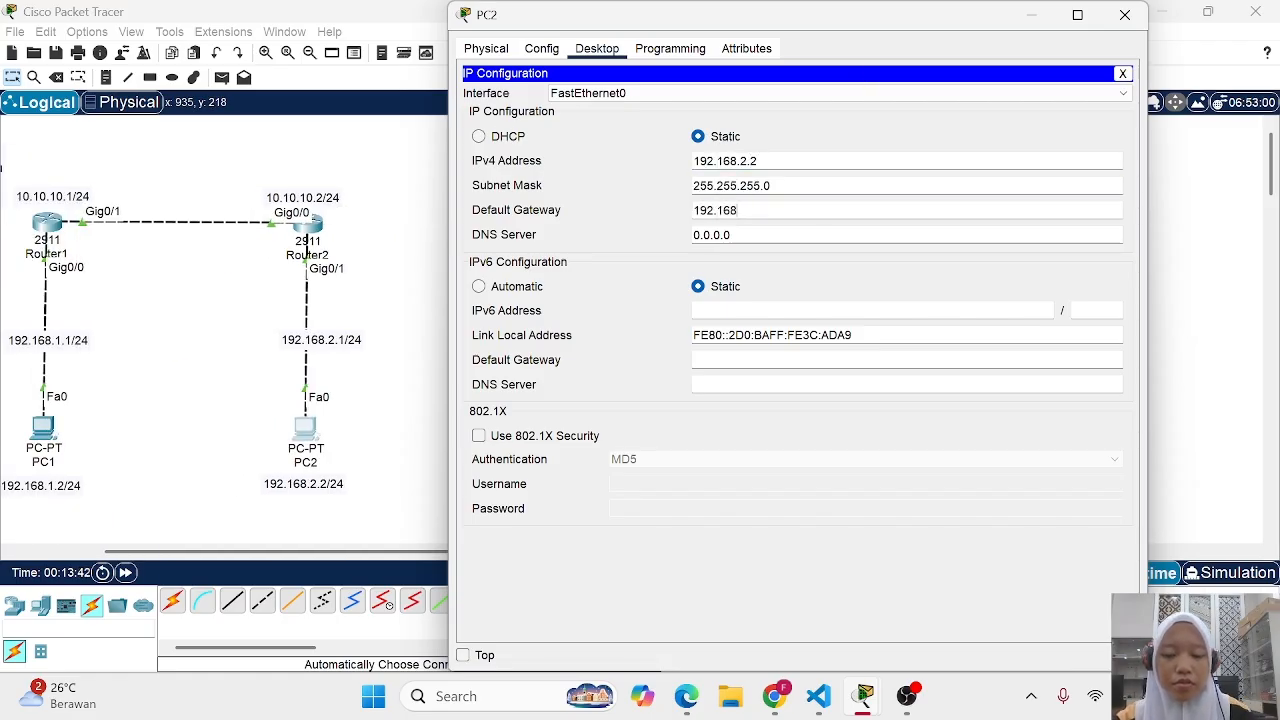
text(.2.1)
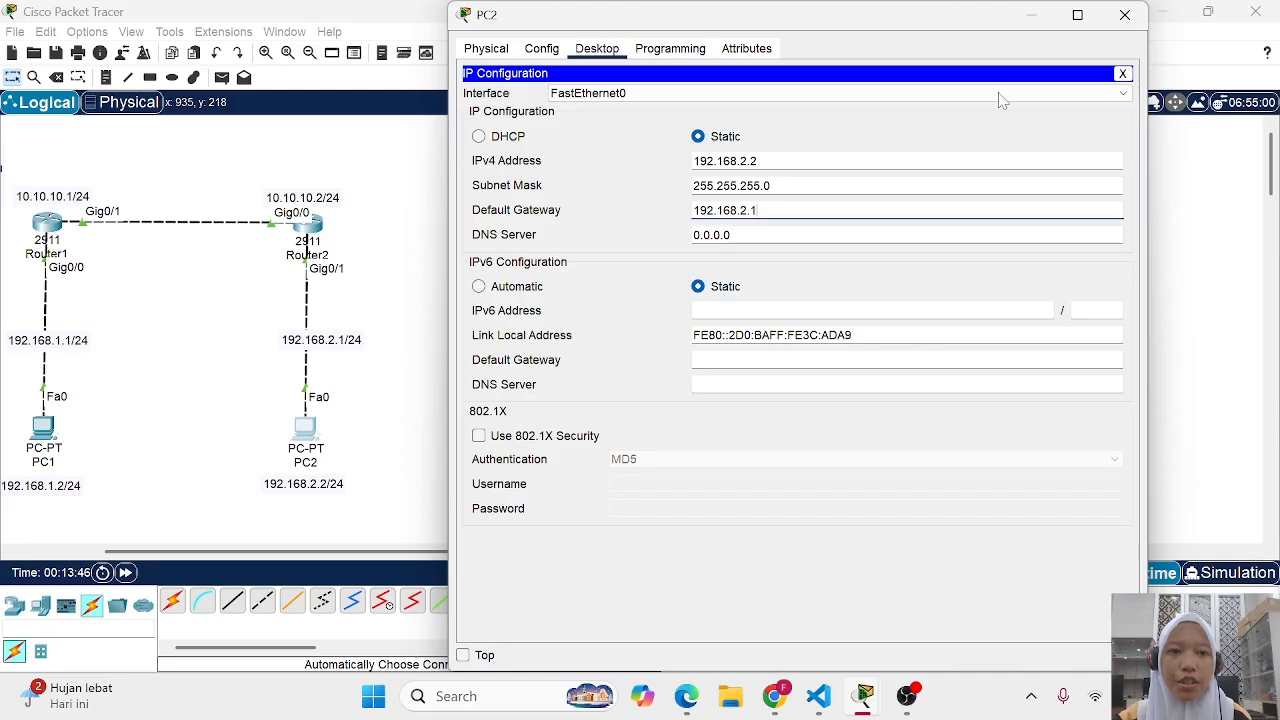
click(1128, 14)
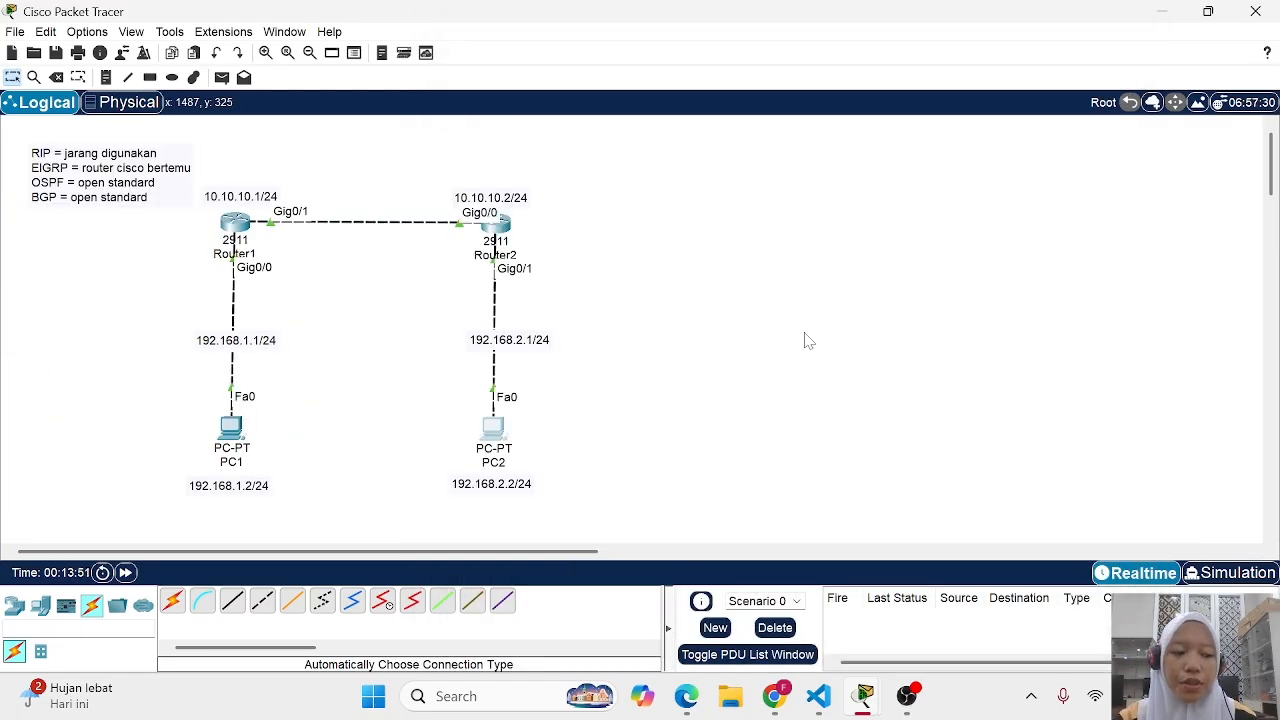
Reopen Router1's command line, check the router ospf options with ?, and start OSPF with process ID 1
click(235, 222)
key(Return)
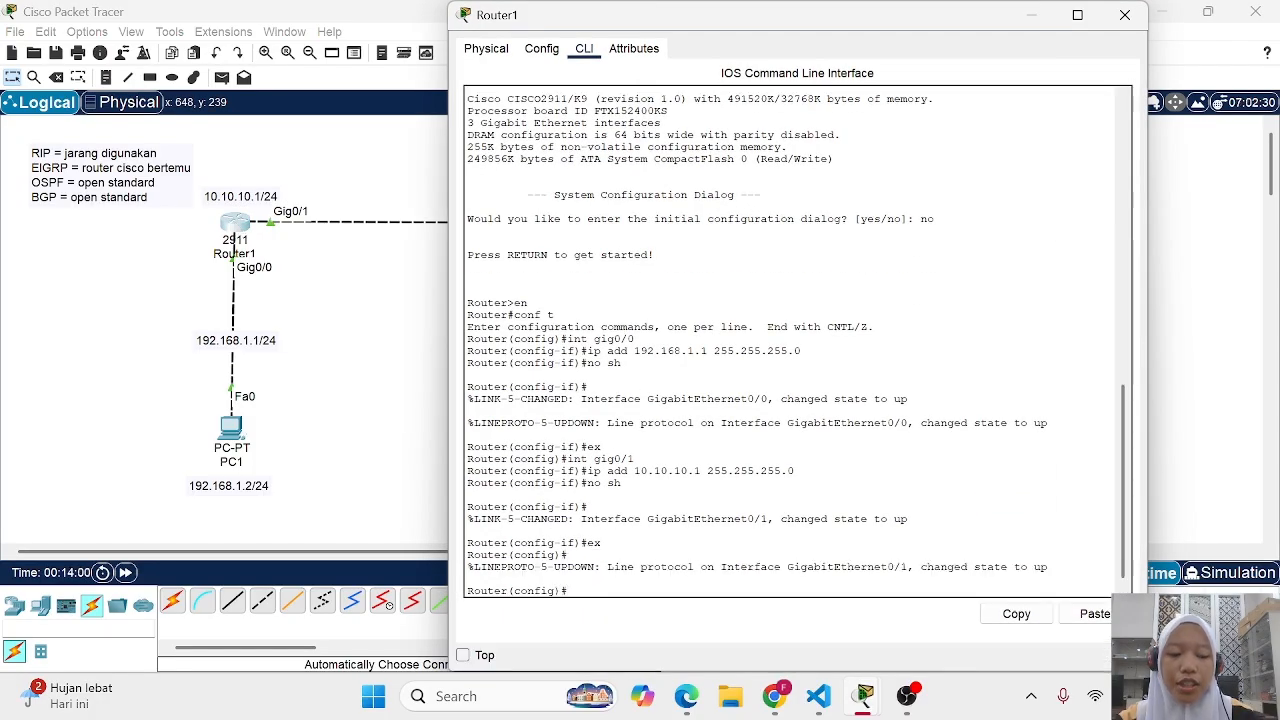
text(route)
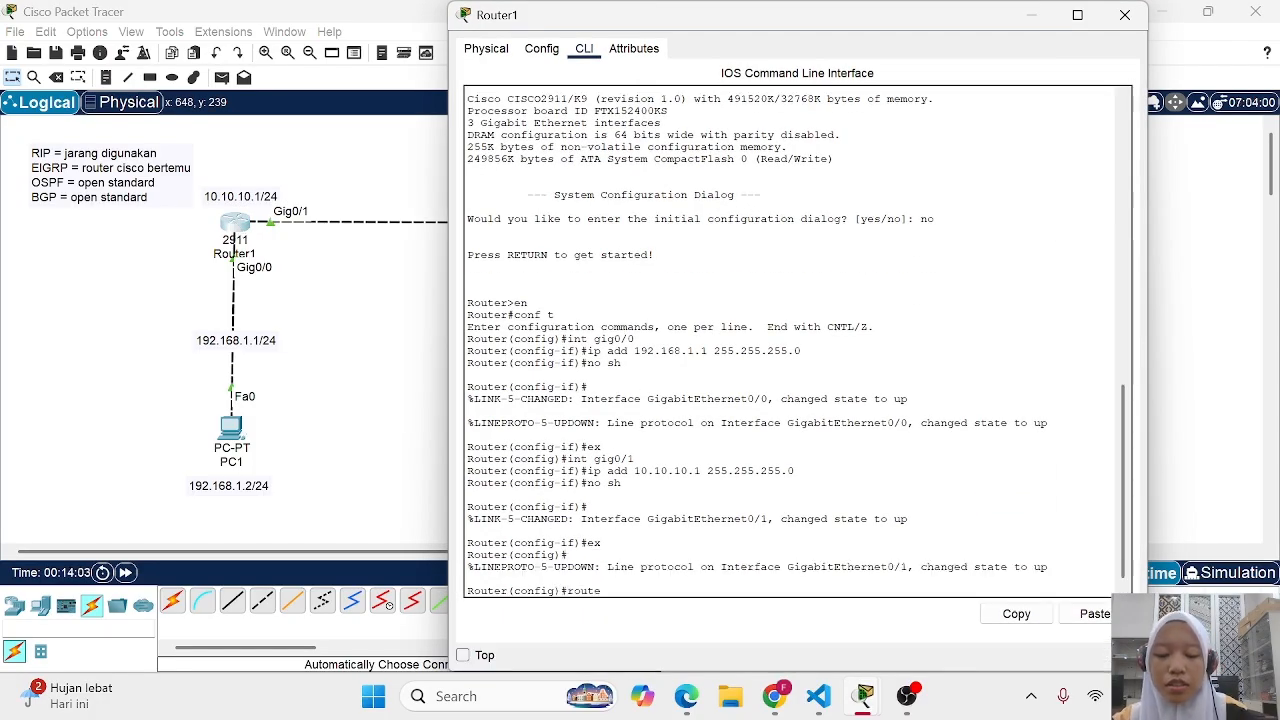
text(r ospf )
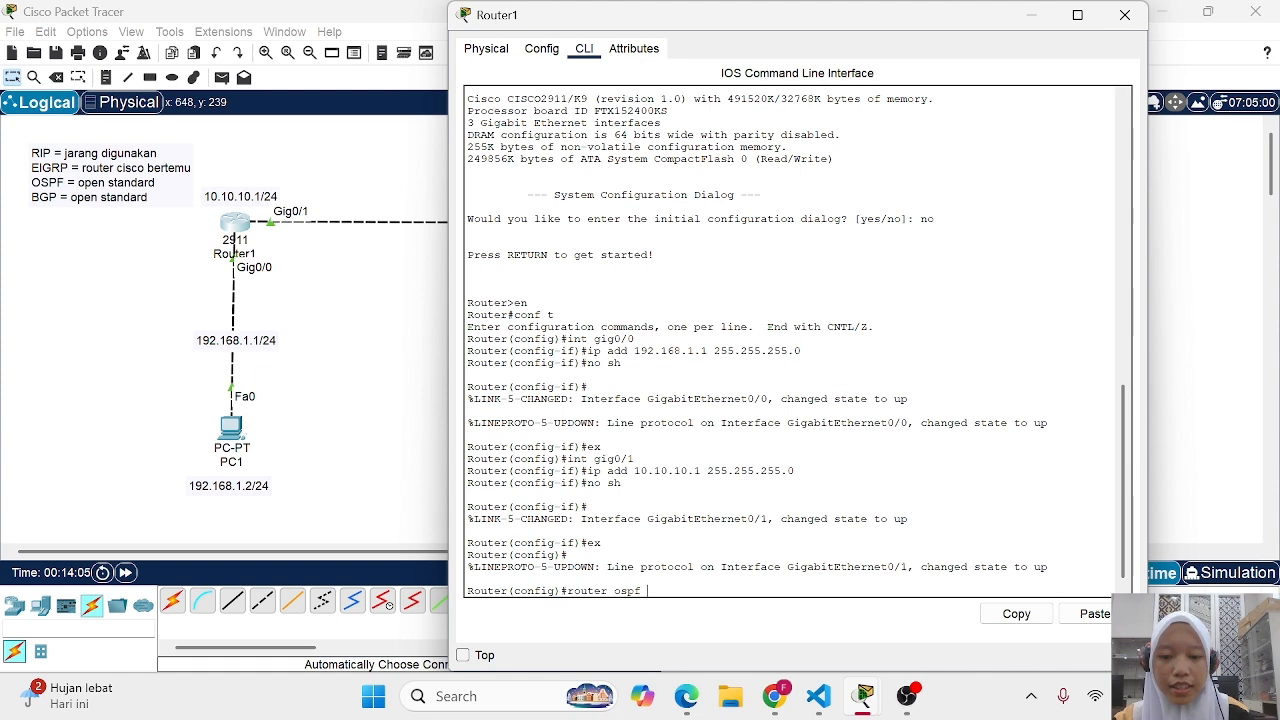
text(?)
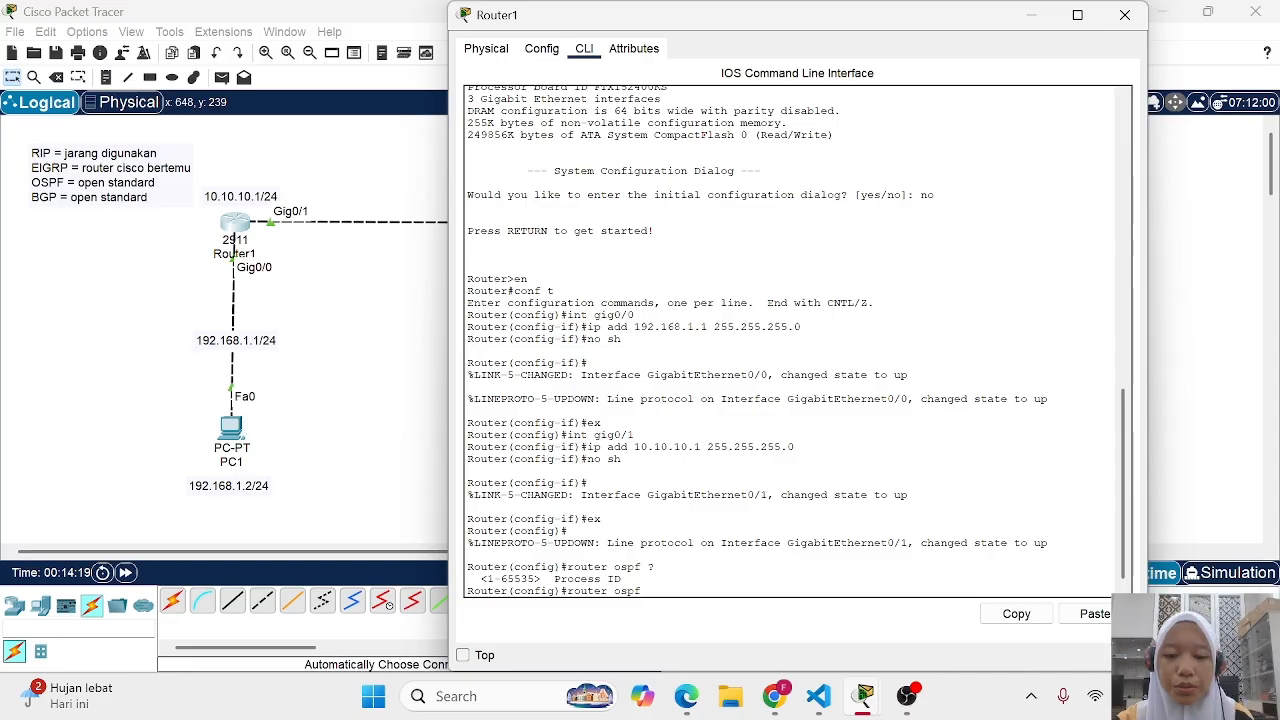
text(1)
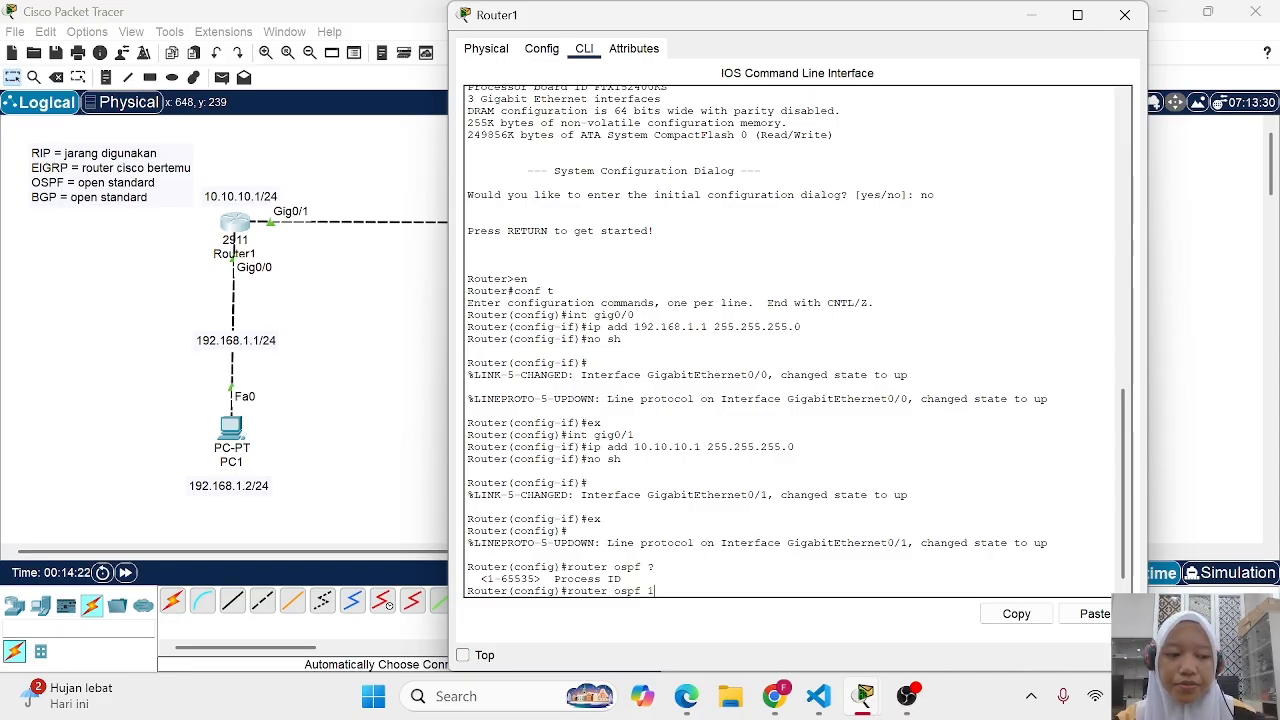
key(Return)
Begin an OSPF network statement for 10.10.10.0 on Router1 and check its next argument with ?
text(network)
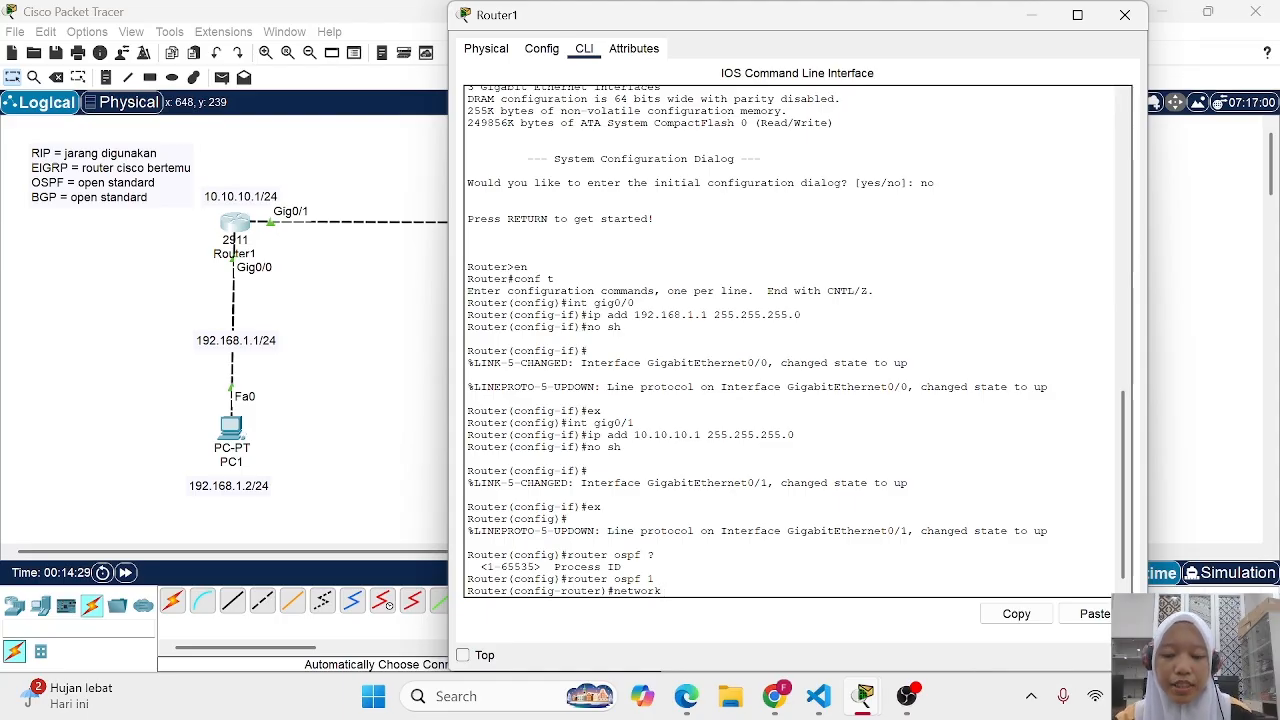
scroll(350, 296, right, 2)
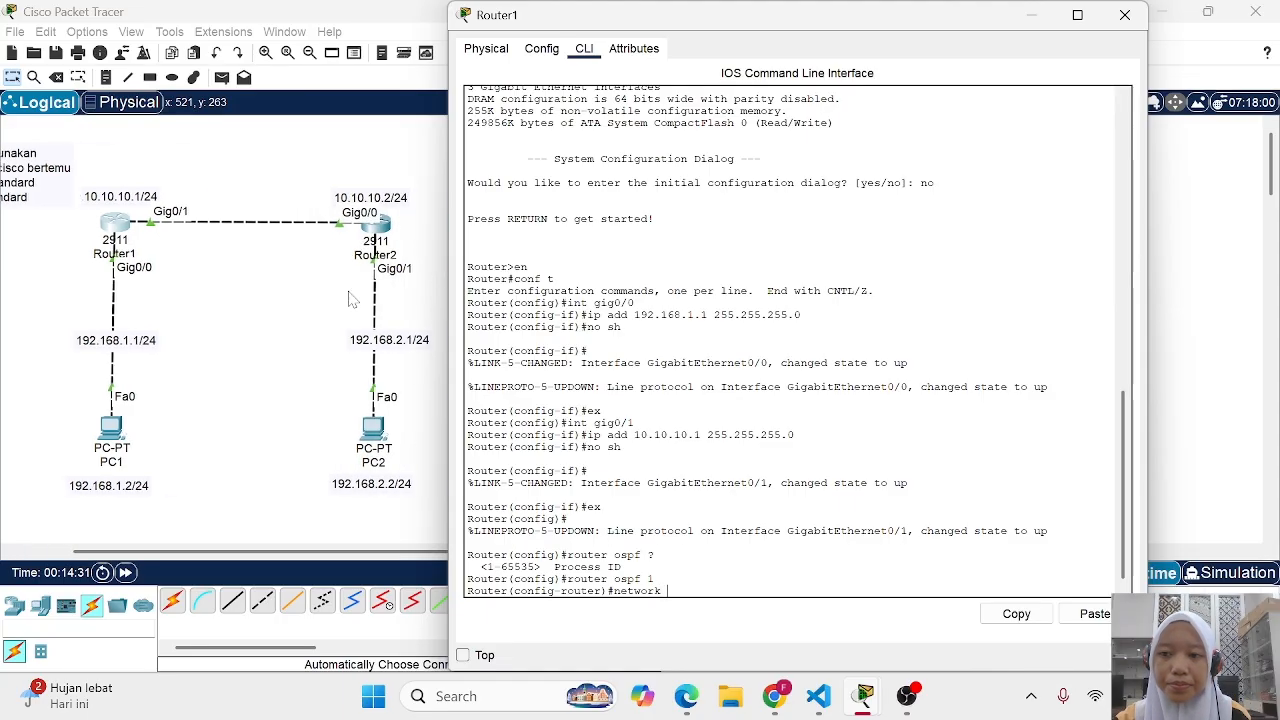
text(10)
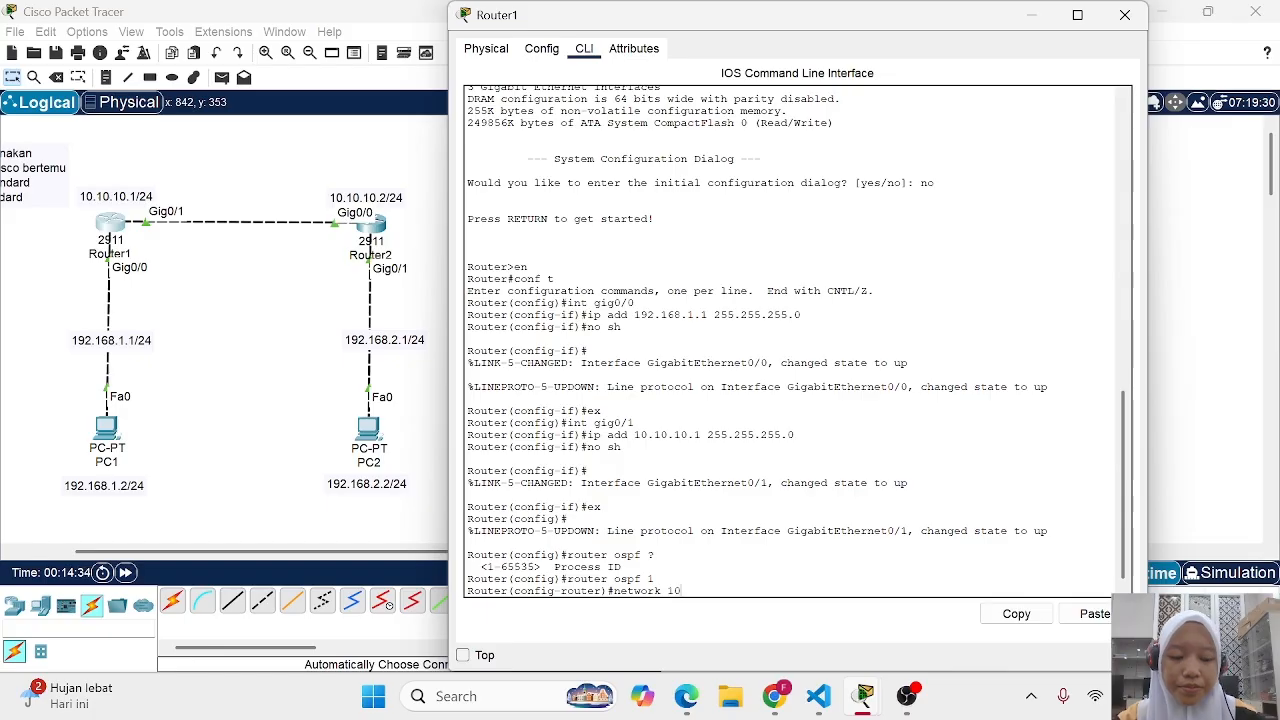
text(.10.10.0)
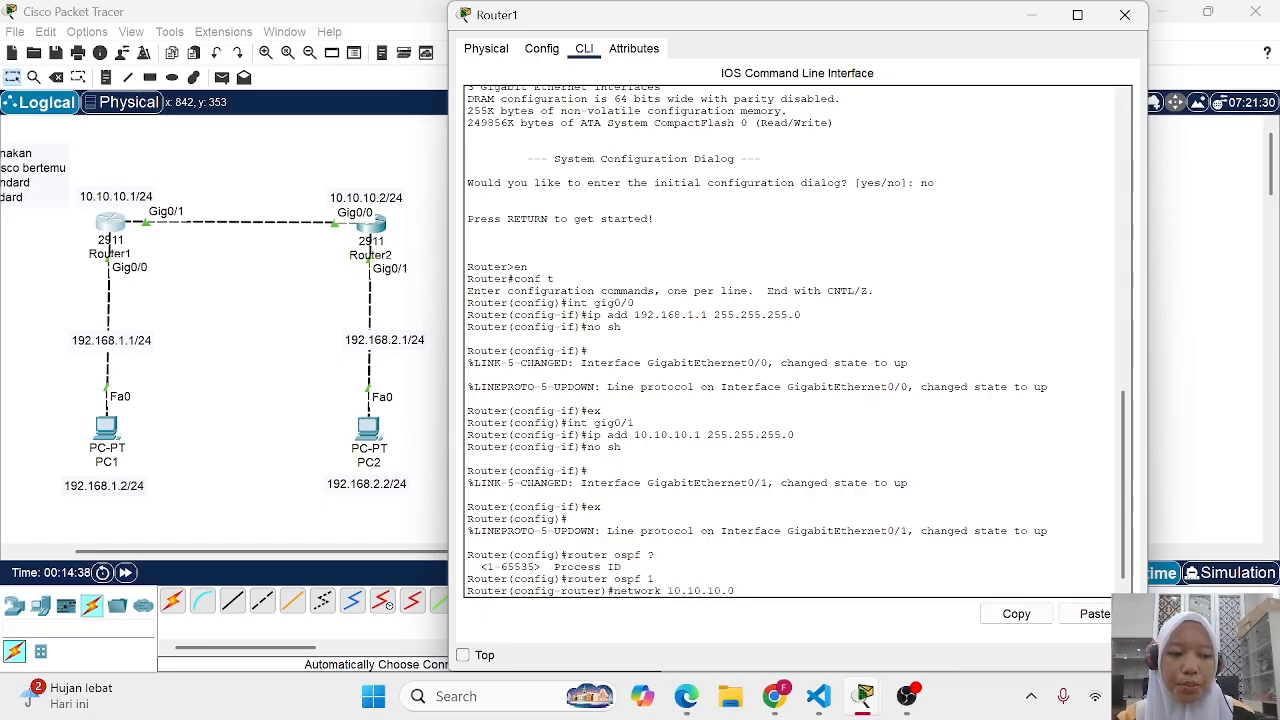
text( ?)
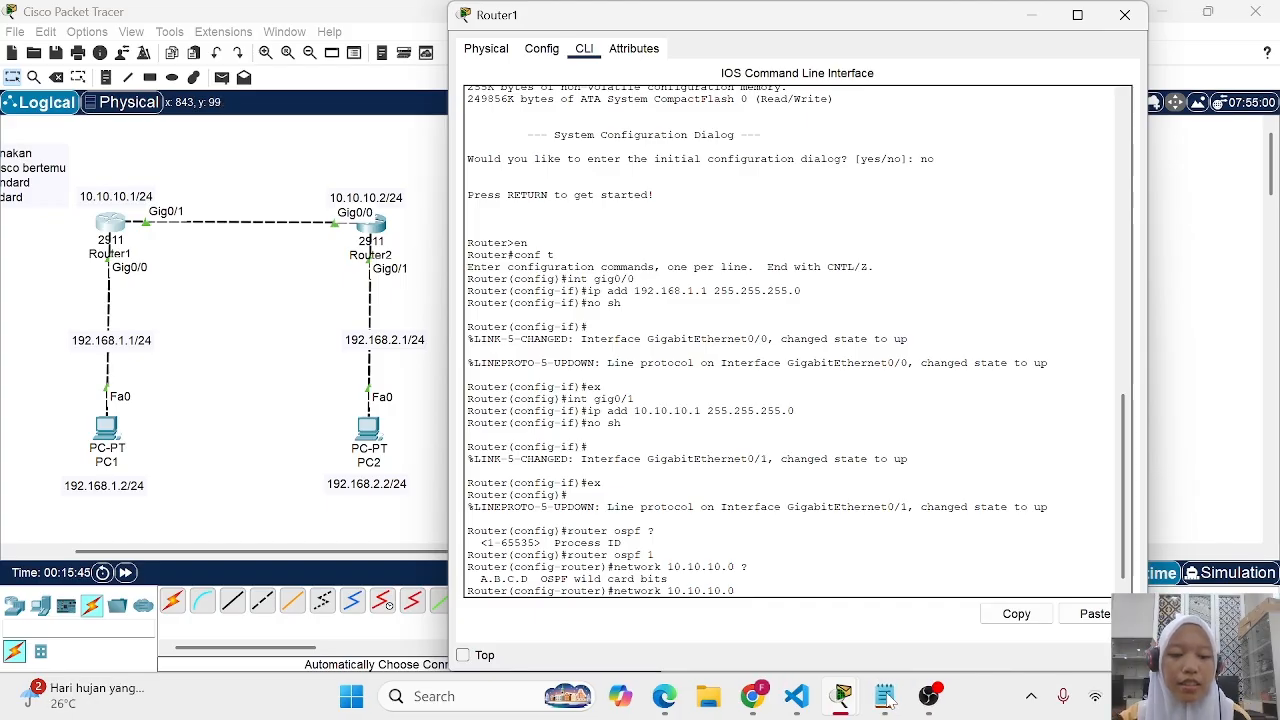
Switch to Notepad, move its window clear of the topology, and copy the wildcard mask 0.0.0.255
click(886, 698)
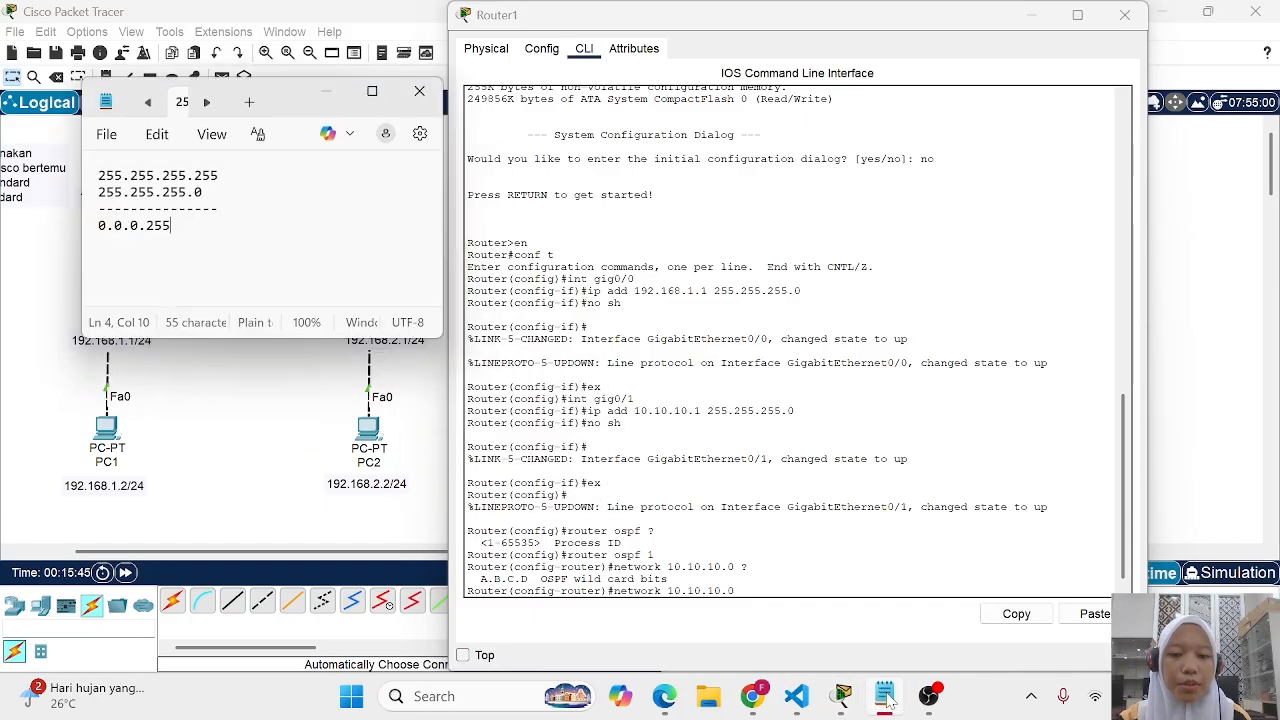
drag(286, 101, 1041, 97)
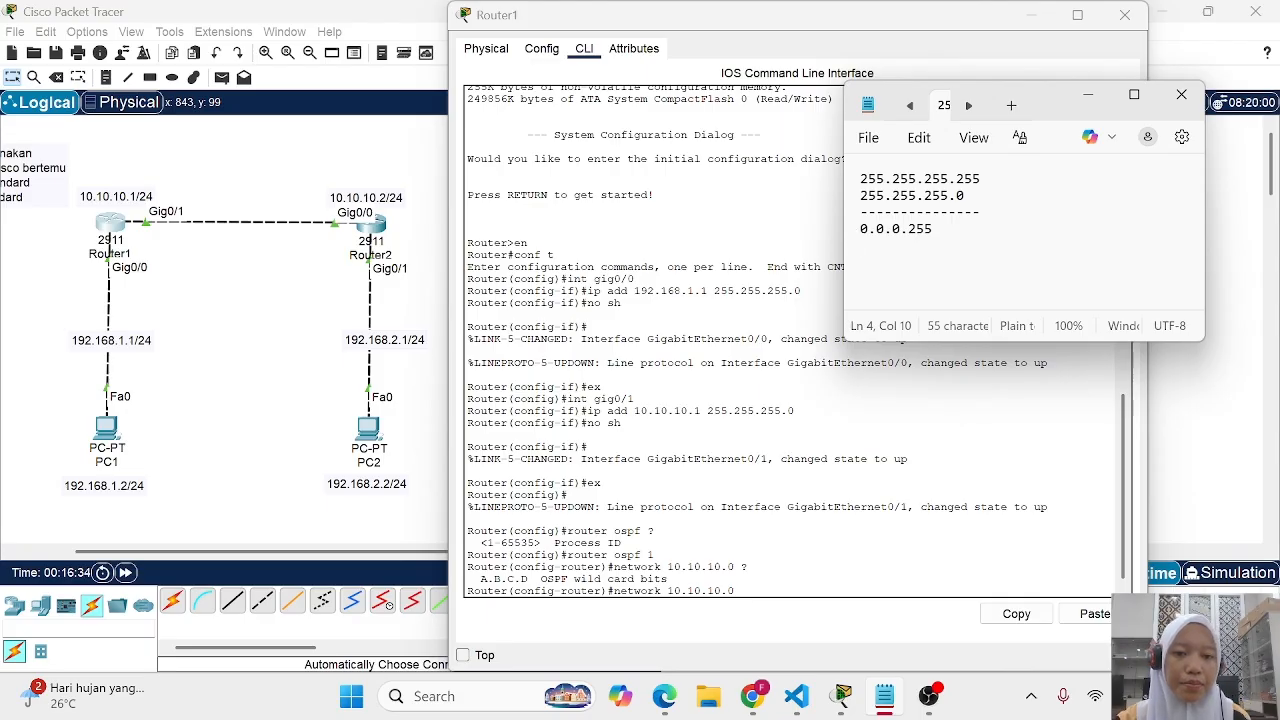
key(Home)
key(shift+Right)
key(shift+Right)
key(shift+Right)
key(shift+Right)
key(shift+Right)
key(shift+Right)
key(shift+Right)
key(shift+Right)
key(shift+Right)
key(ctrl+c)
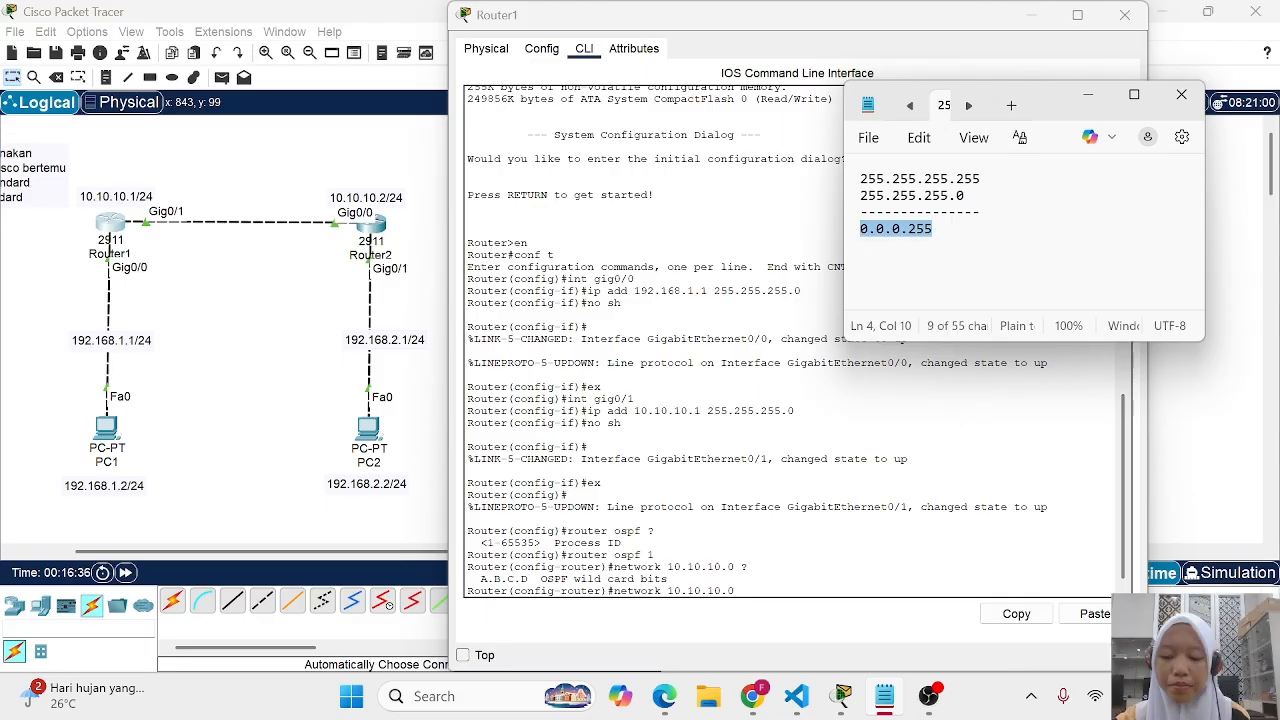
Back in Packet Tracer, complete Router1's 10.10.10.0 network statement with wildcard 0.0.0.255, check the area options with ?, and assign area 0
key(alt+Tab)
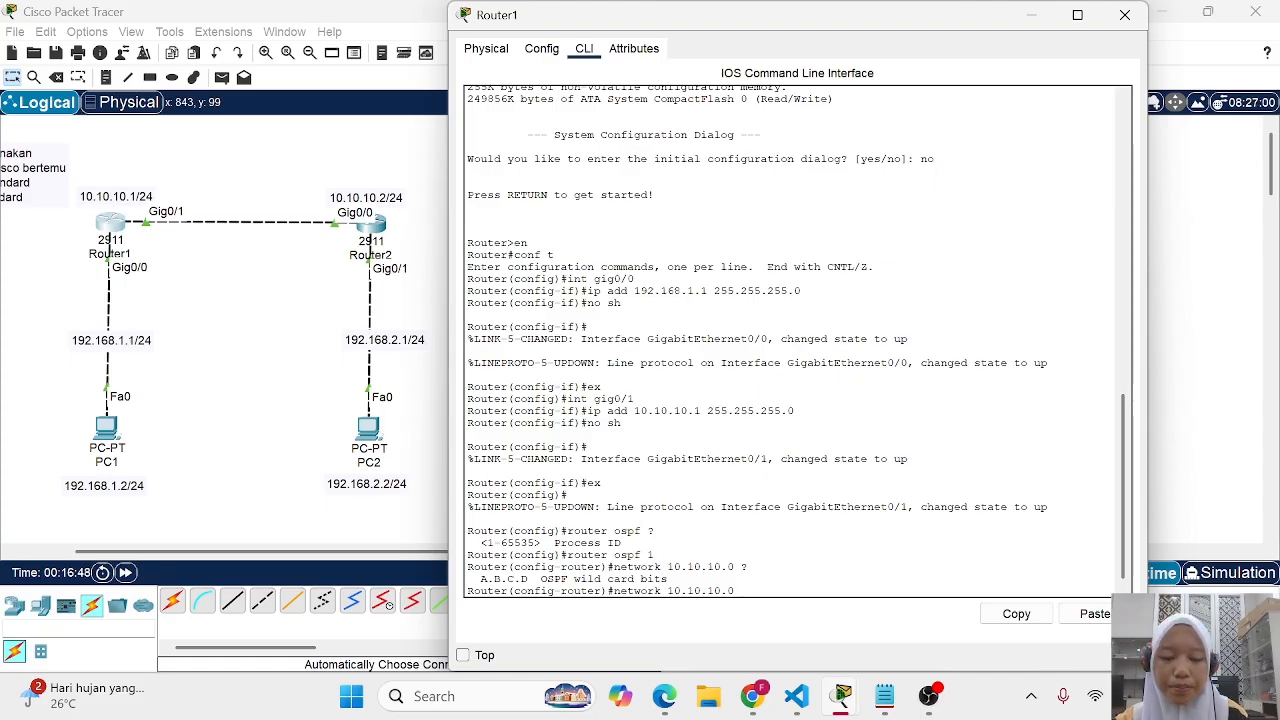
click(1110, 614)
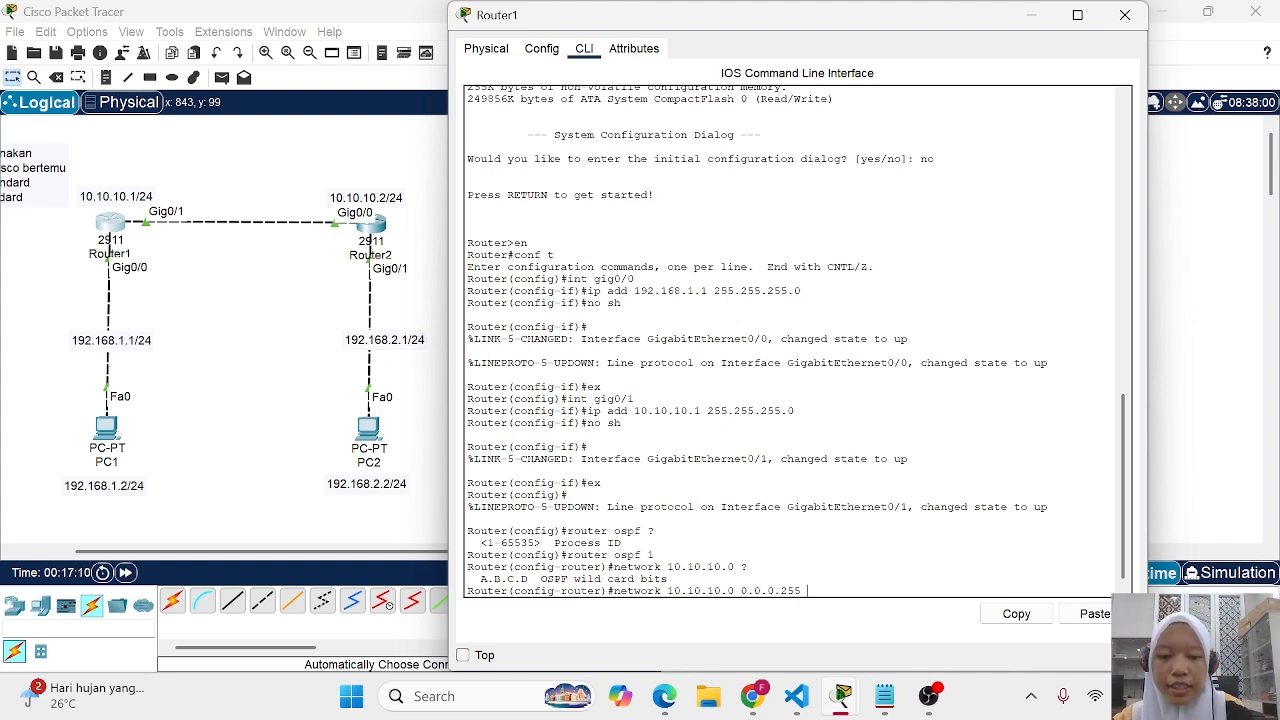
text(are)
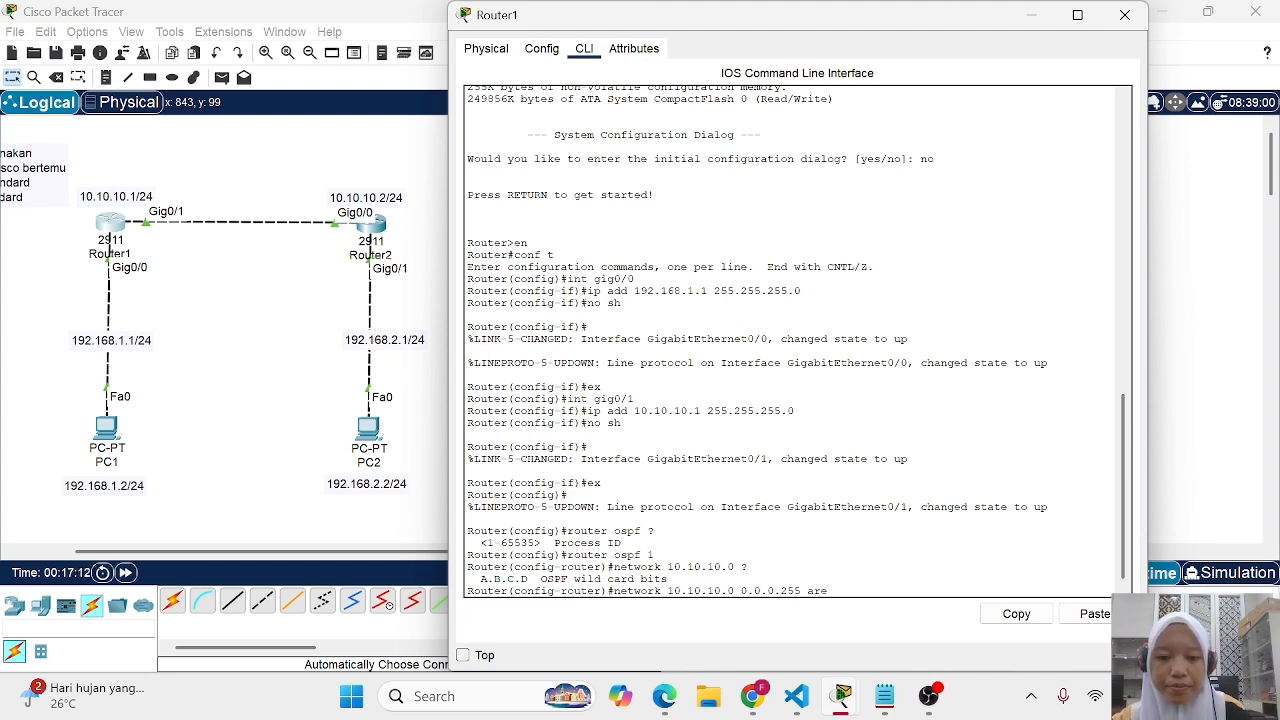
text(a )
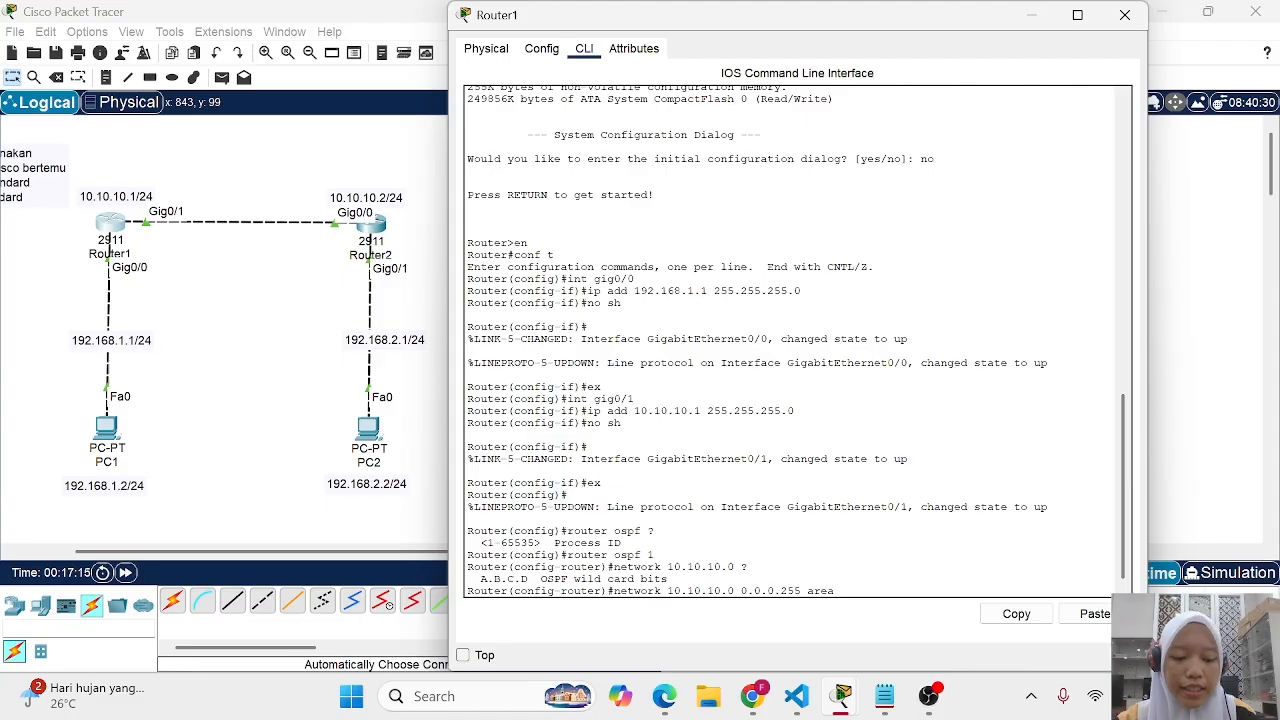
text(?)
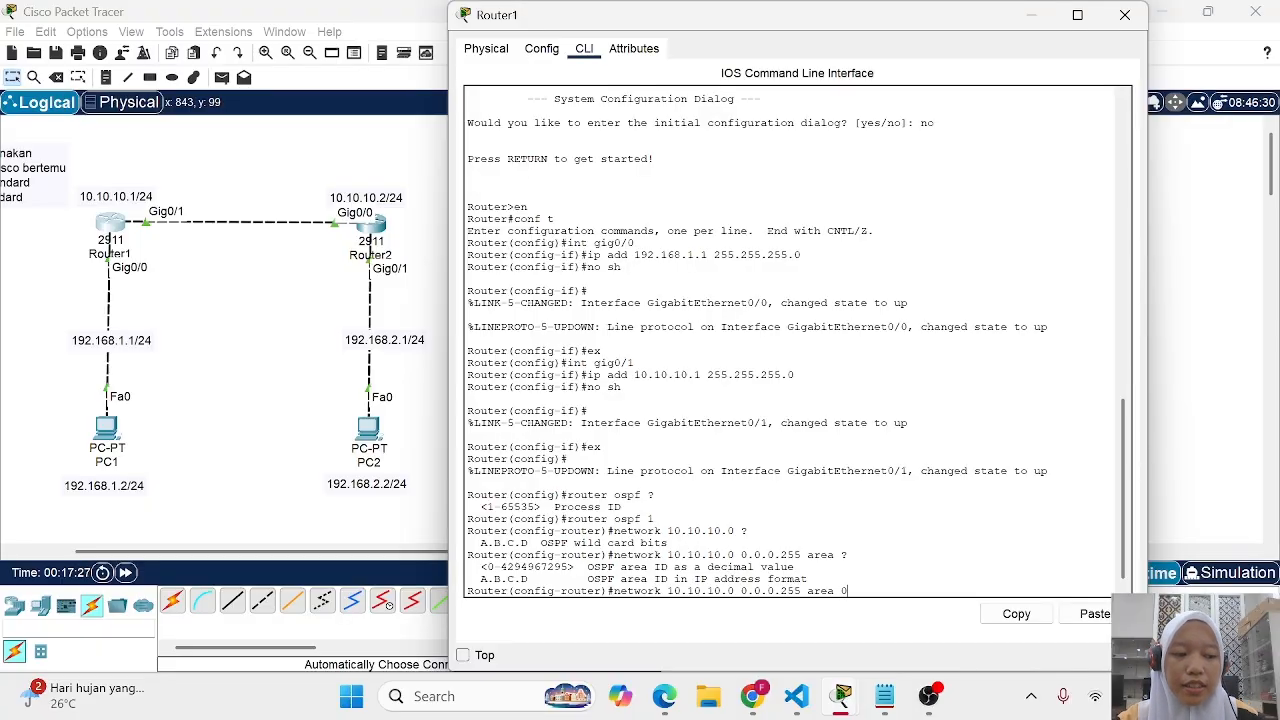
key(Return)
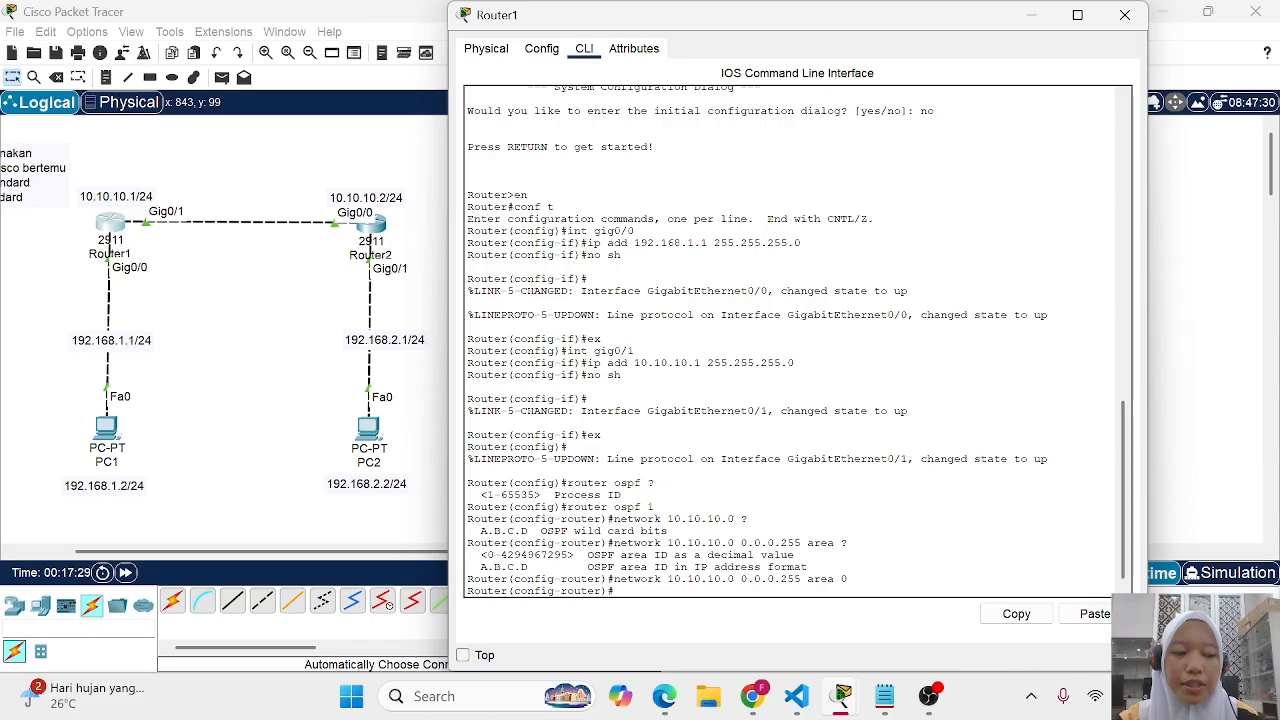
Reuse the previous network statement to add 192.168.1.0 with wildcard 0.0.0.255 in area 0 to Router1's OSPF process
key(Up)
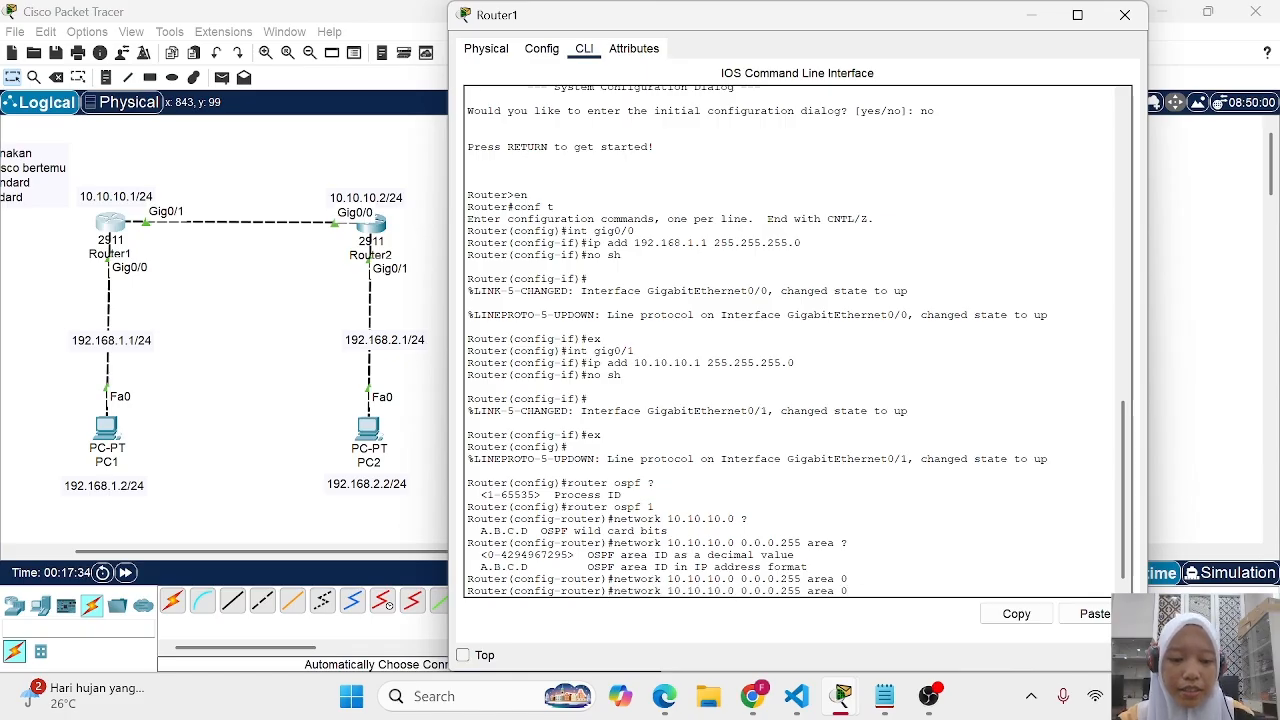
key(BackSpace)
key(BackSpace)
key(BackSpace)
key(BackSpace)
key(BackSpace)
key(BackSpace)
key(BackSpace)
key(BackSpace)
key(BackSpace)
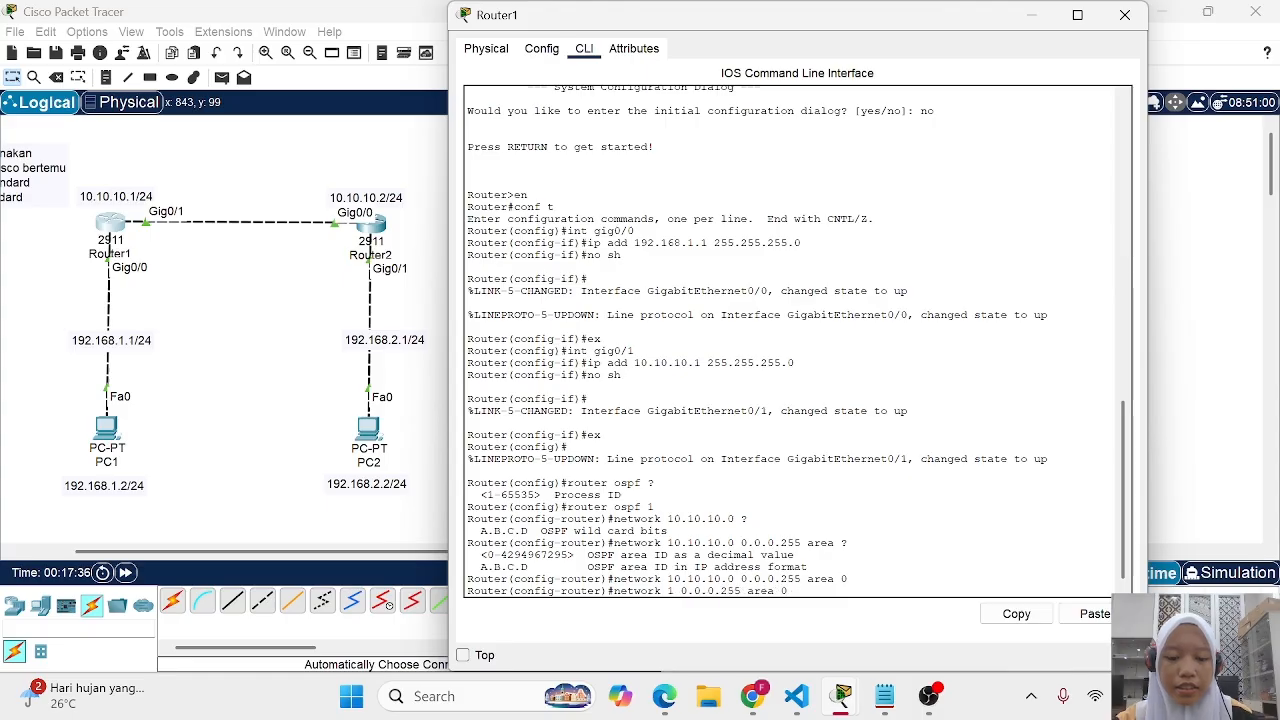
text(92.168)
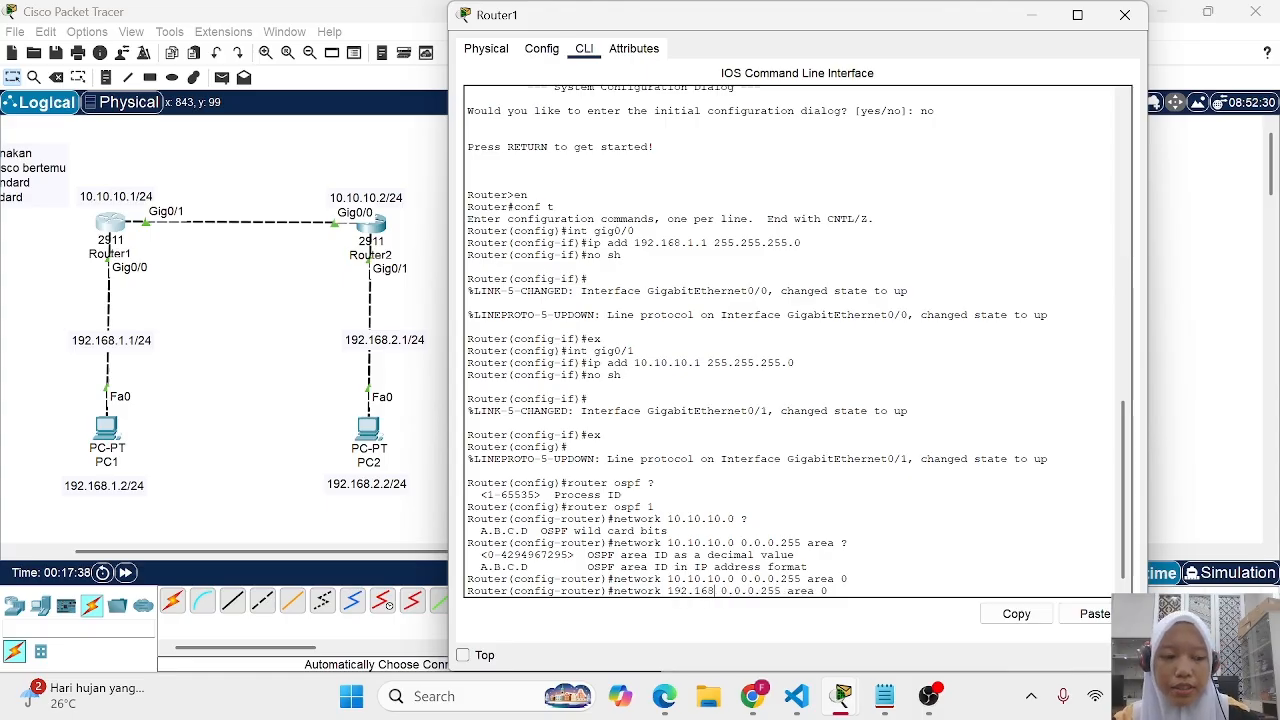
text(.1.)
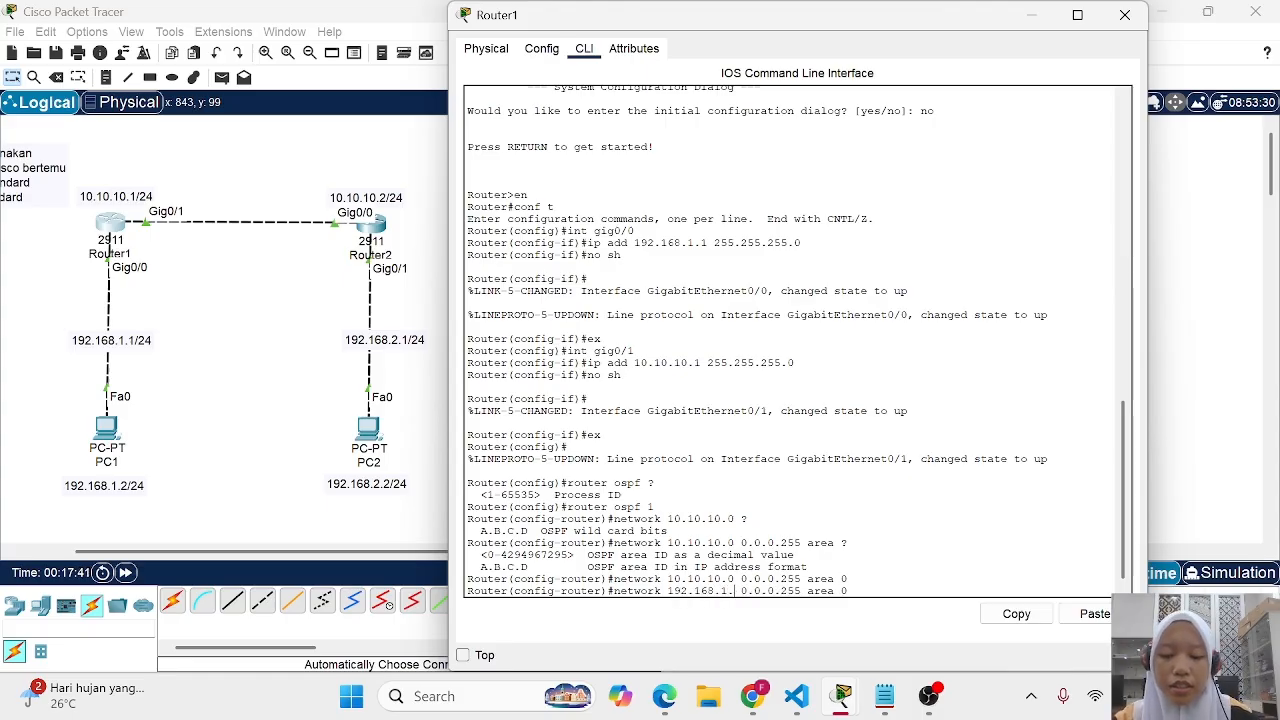
text(0)
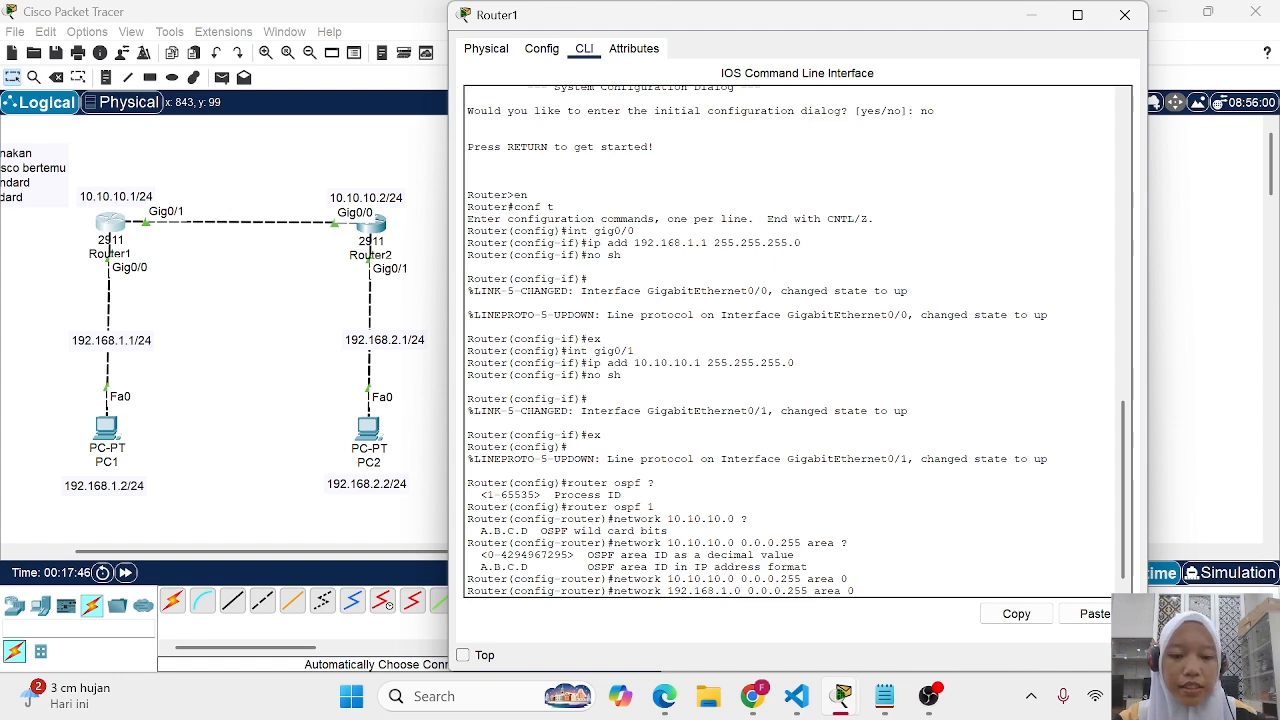
key(Return)
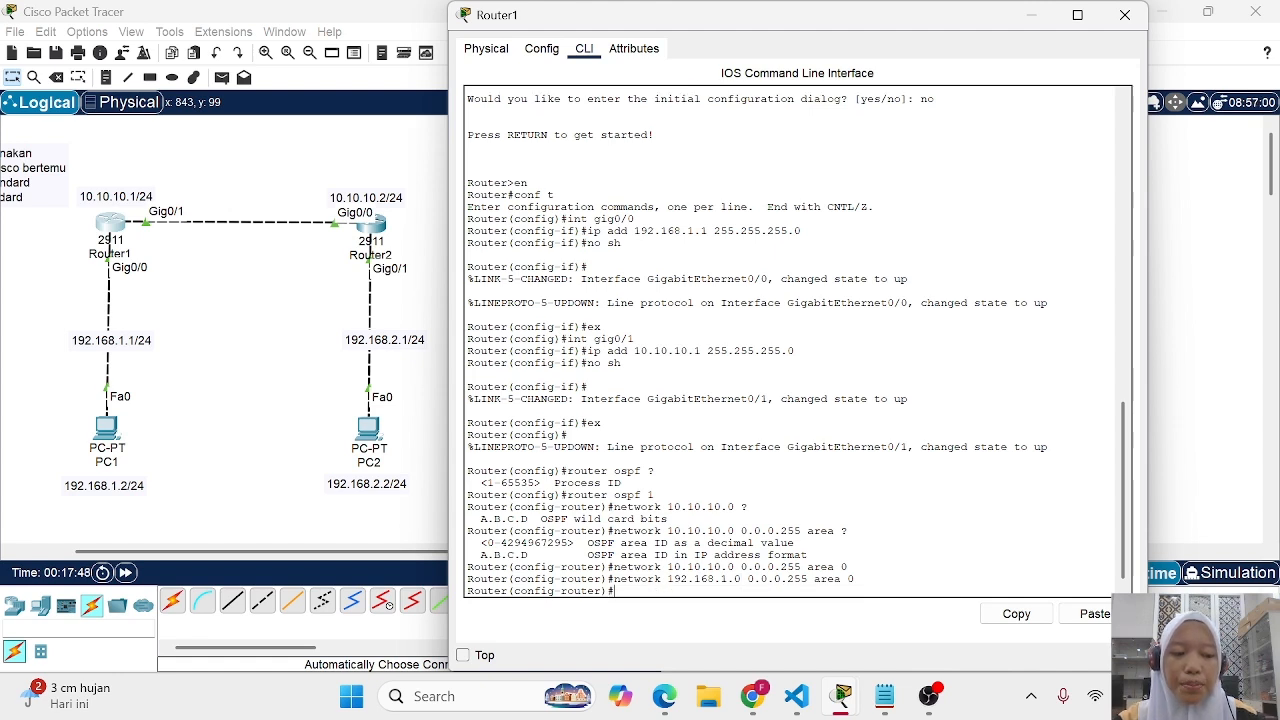
Minimize Router1's window, open Router2's command line, and start OSPF with process ID 2
click(1033, 16)
click(368, 222)
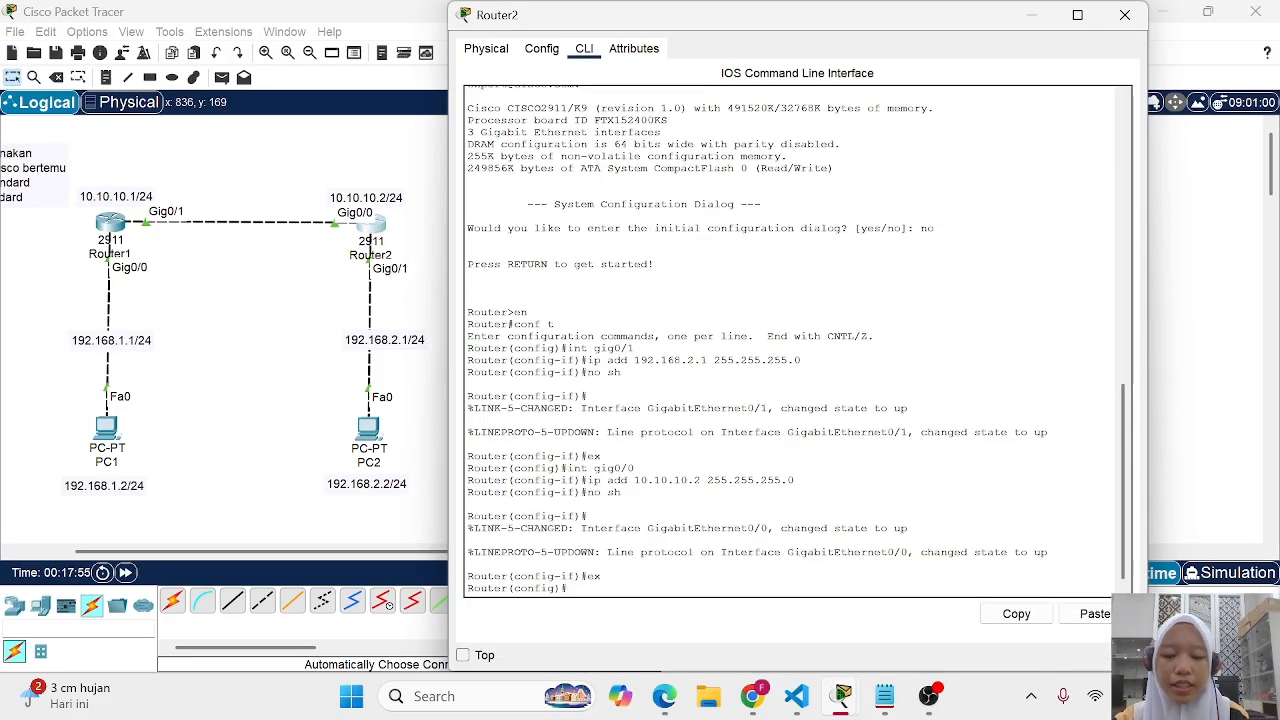
text(router ospf)
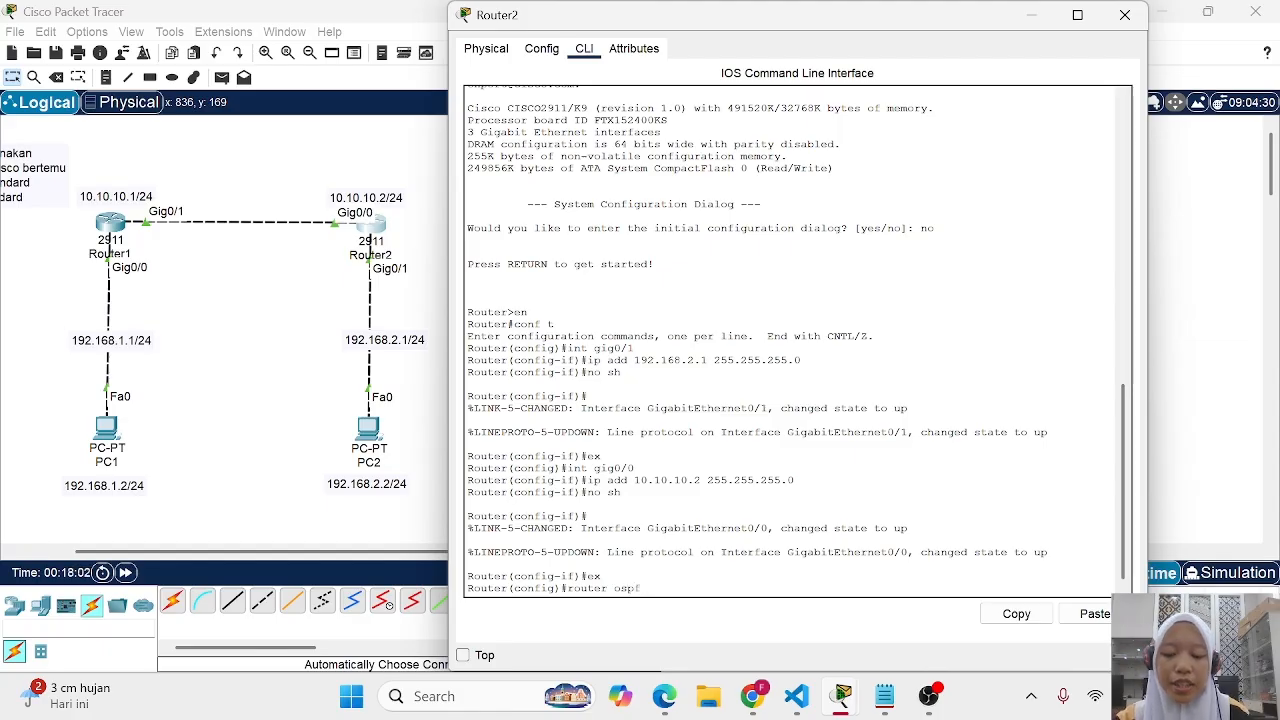
text(2)
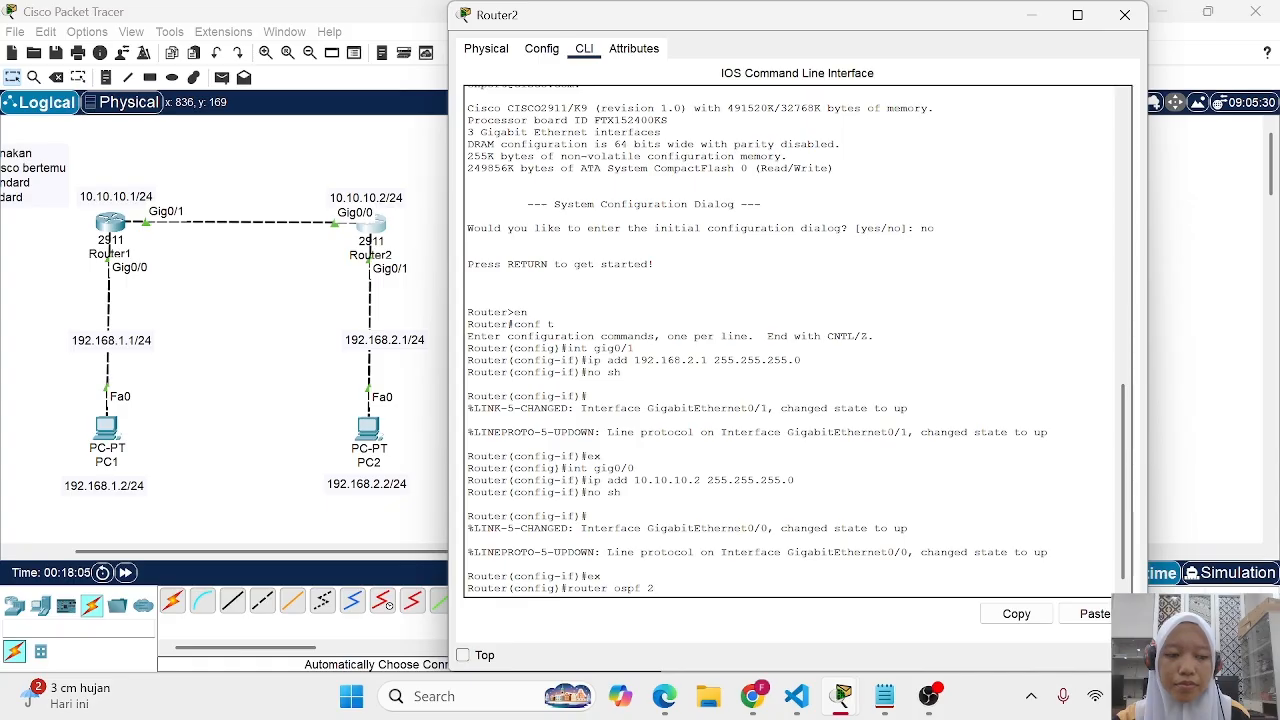
key(Return)
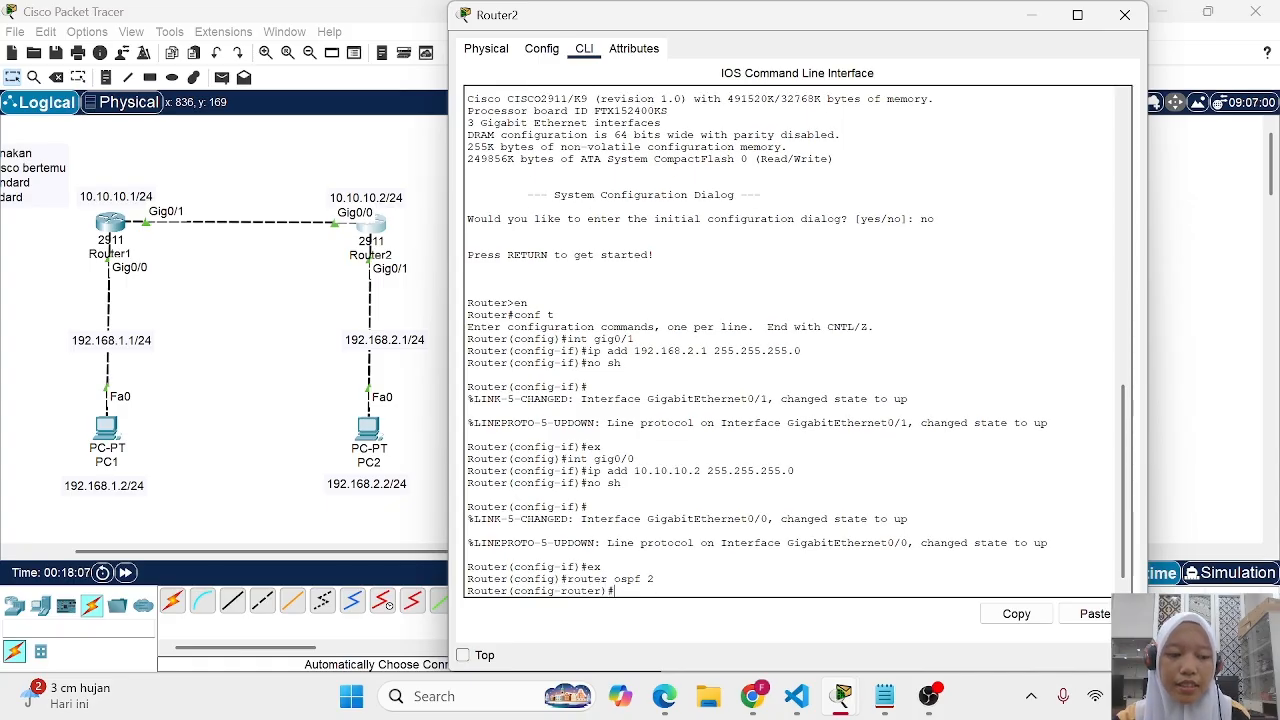
Add network 10.10.10.0 with wildcard 0.0.0.255 in area 0 to Router2's OSPF process
text(netwo)
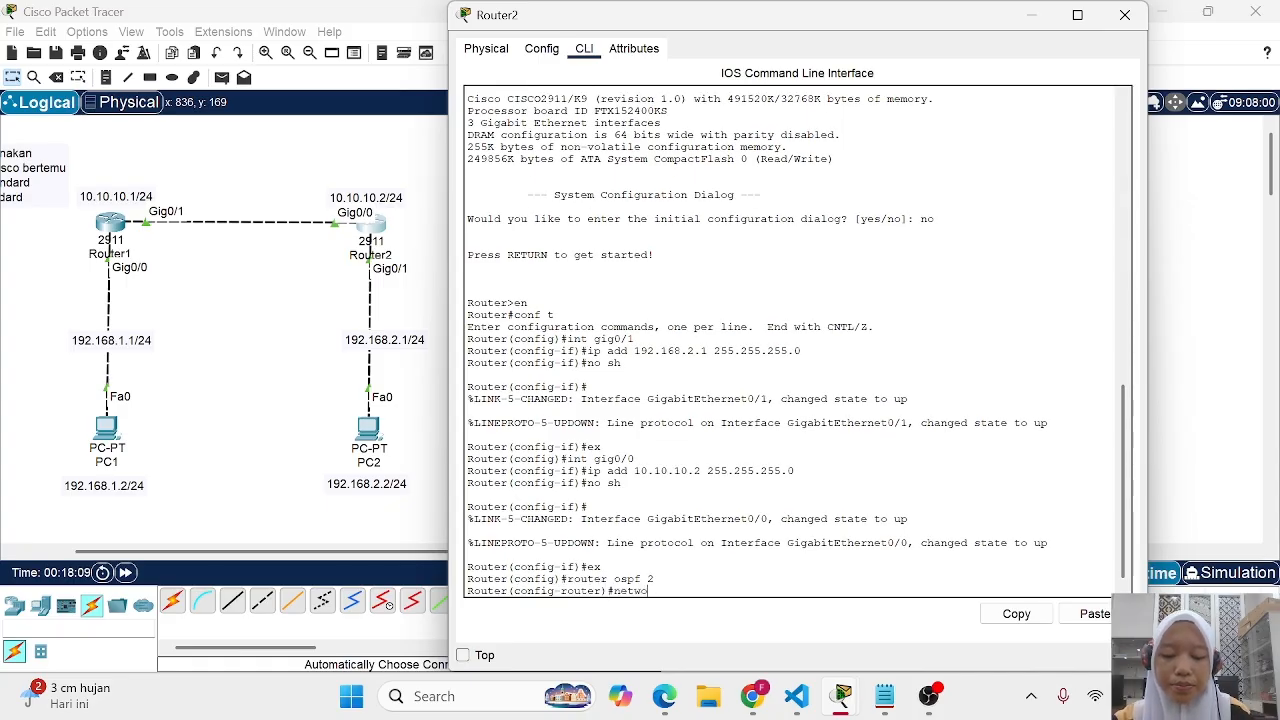
text(rk 10.10.)
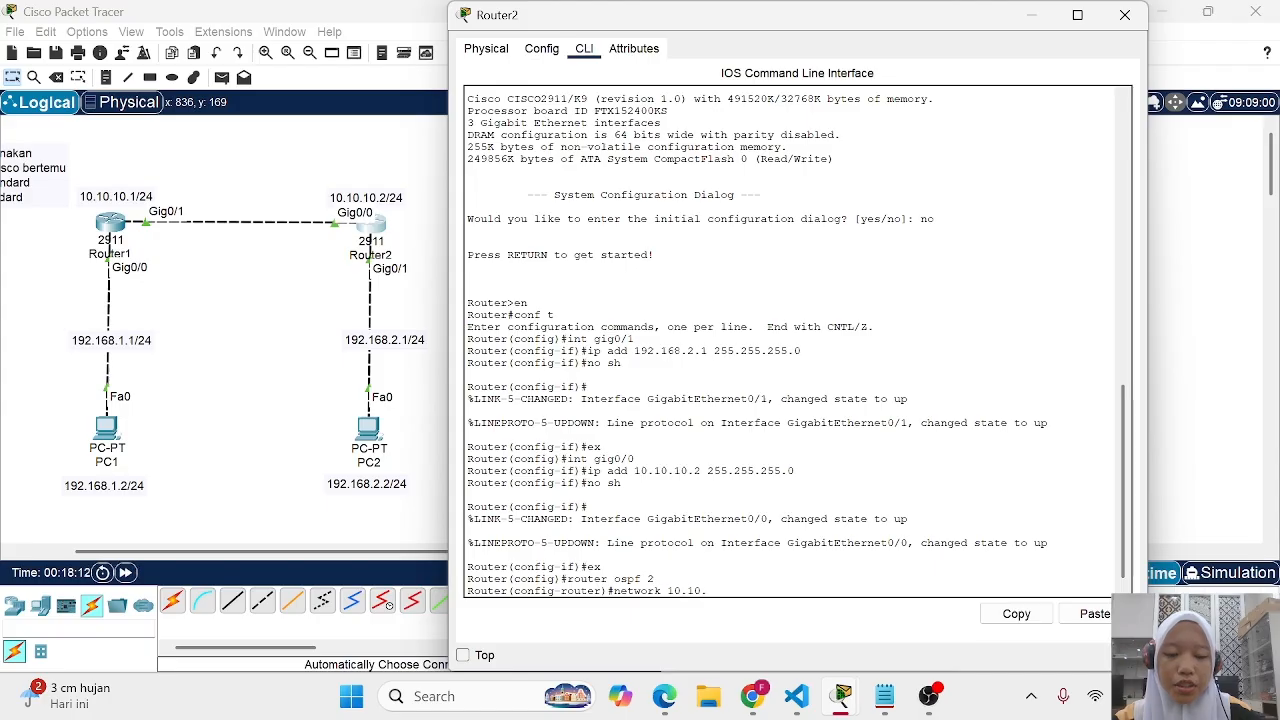
text(10.0)
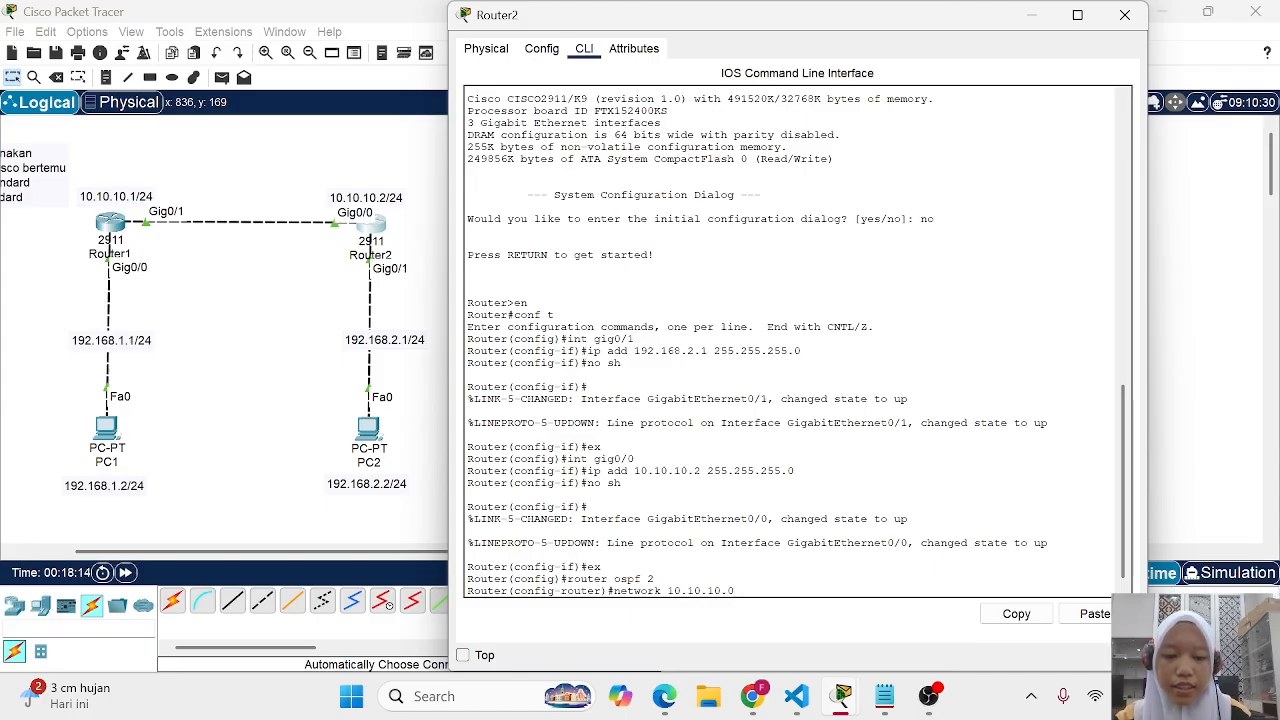
text( 0.0.0.255 area)
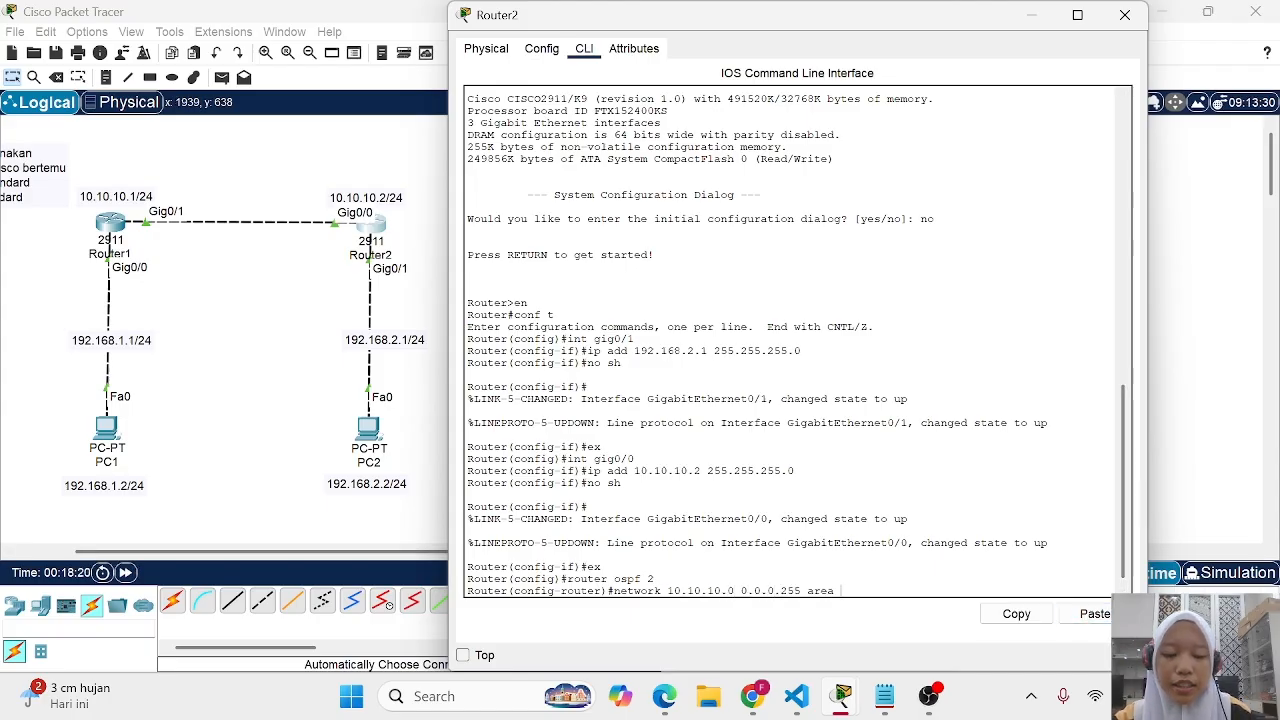
text( 0)
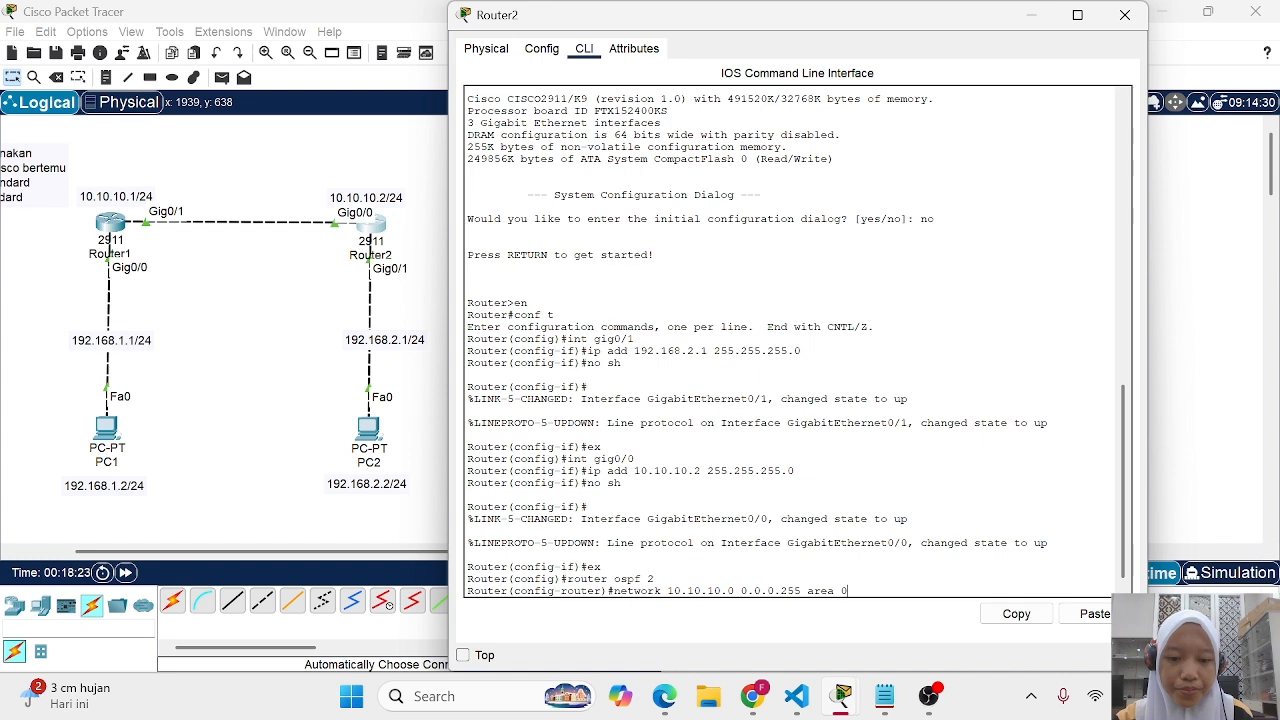
key(Return)
Reuse the previous network statement to add 192.168.2.0 with wildcard 0.0.0.255 in area 0 to Router2's OSPF process
key(Up)
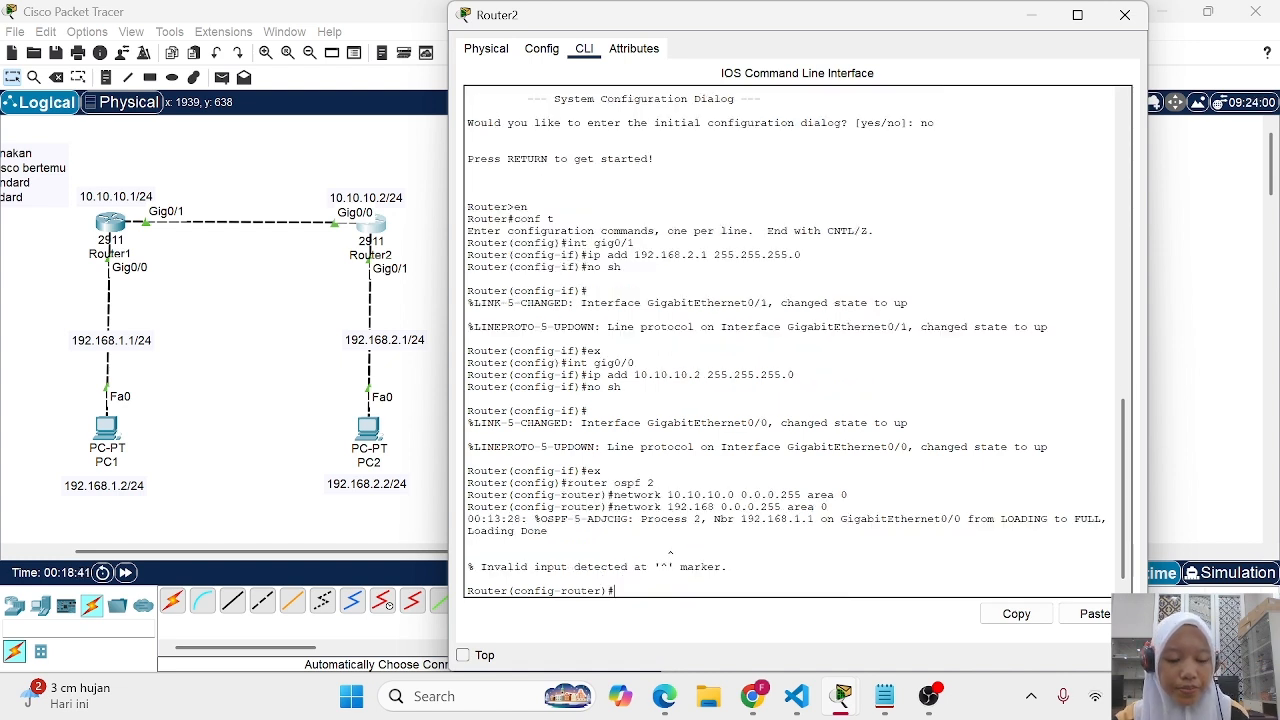
key(Up)
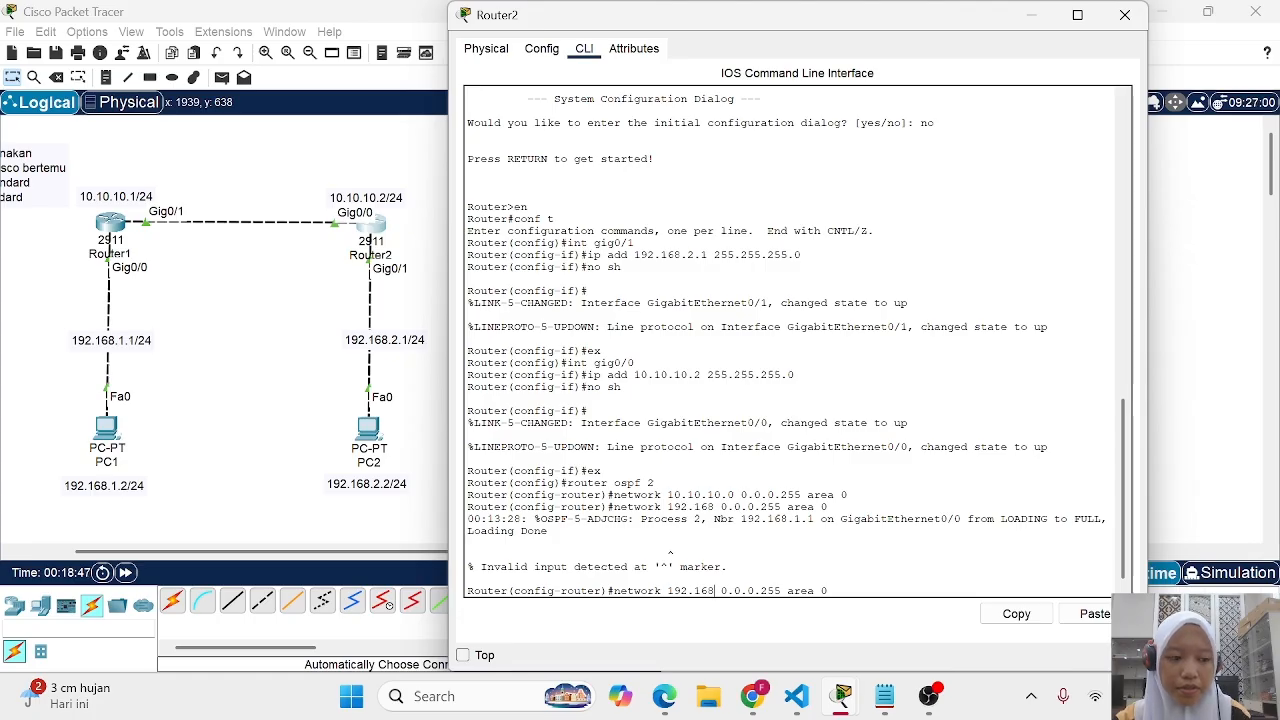
text(.2.0)
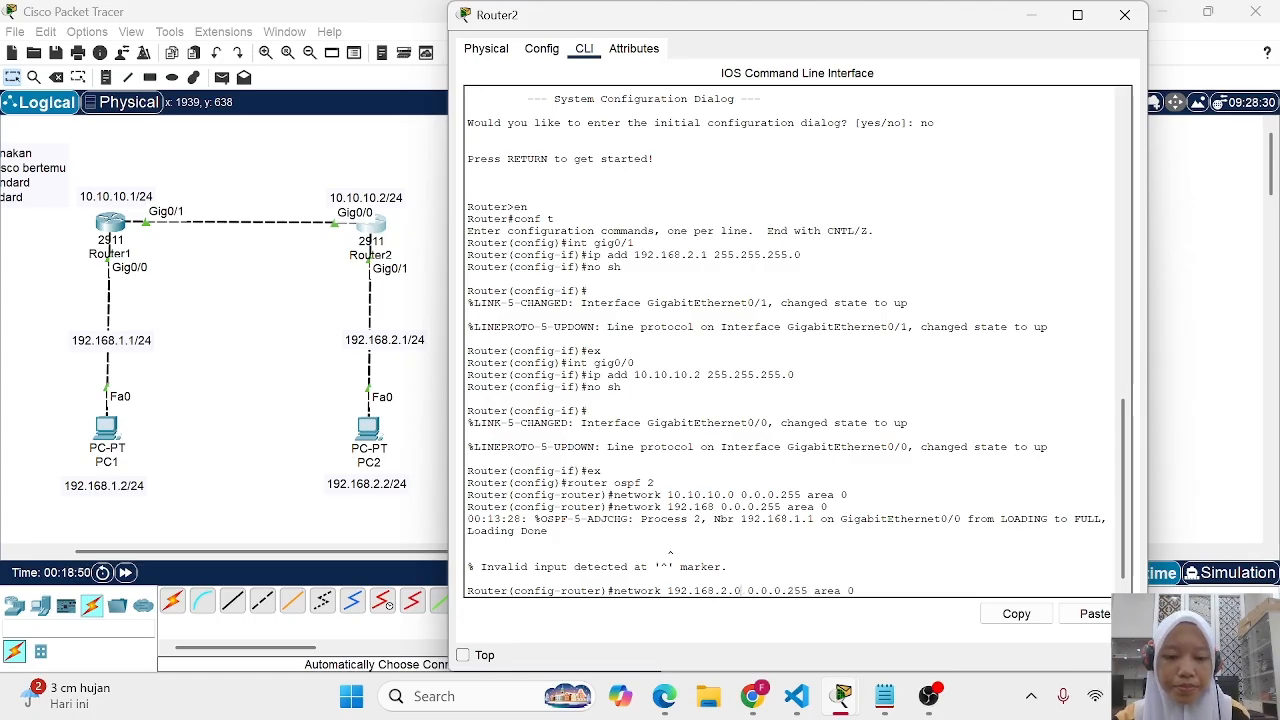
key(Return)
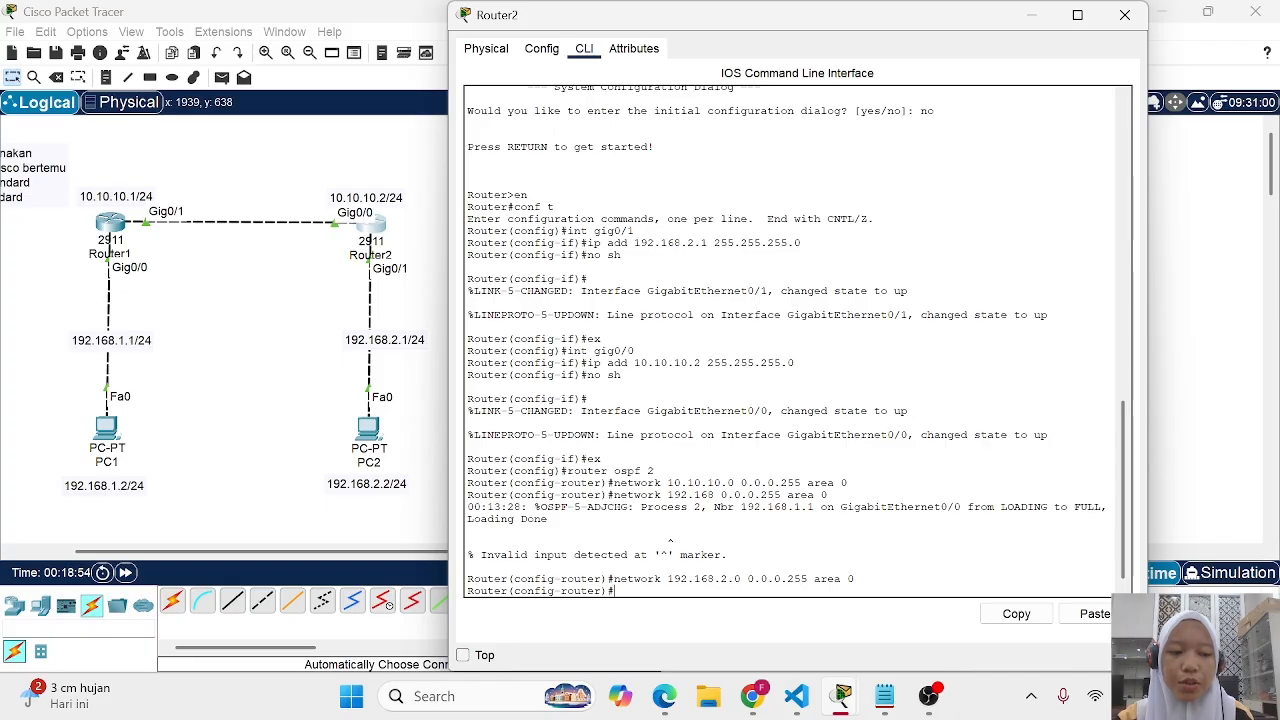
Show Router2's OSPF neighbor table with do sh ip ospf neighbor, and minimize the router's window
text(d)
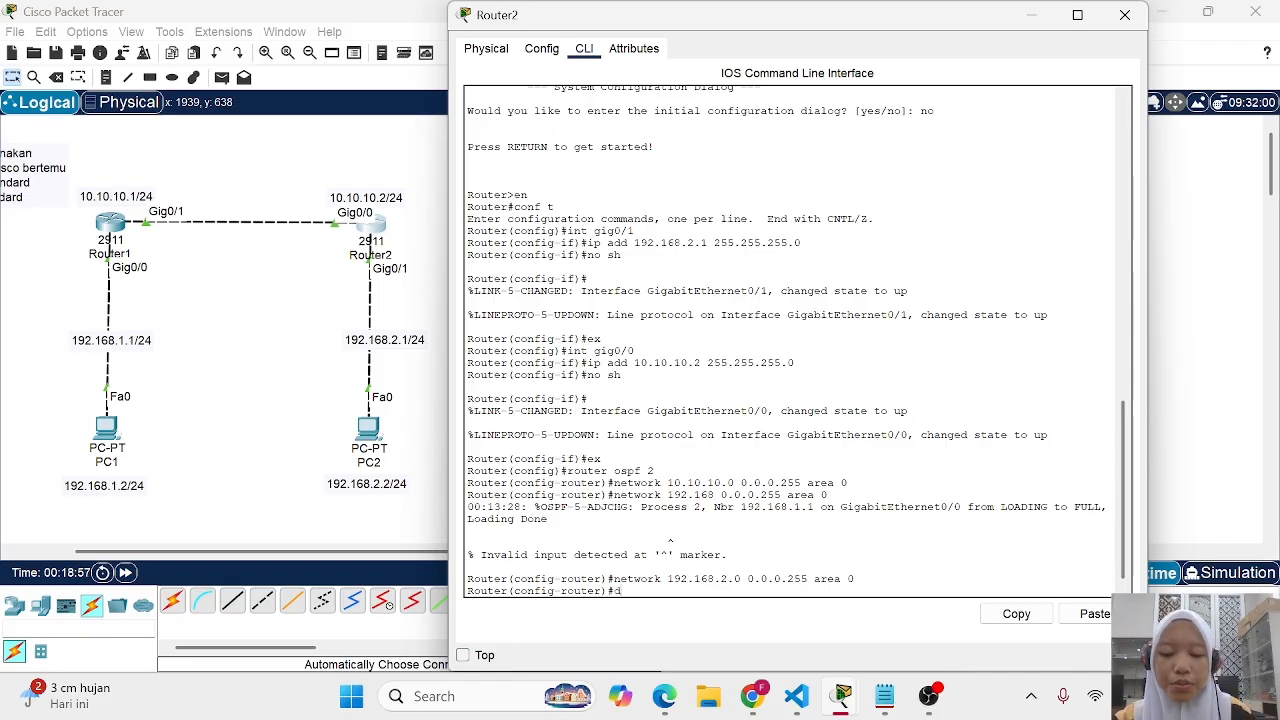
text(o sh ip o)
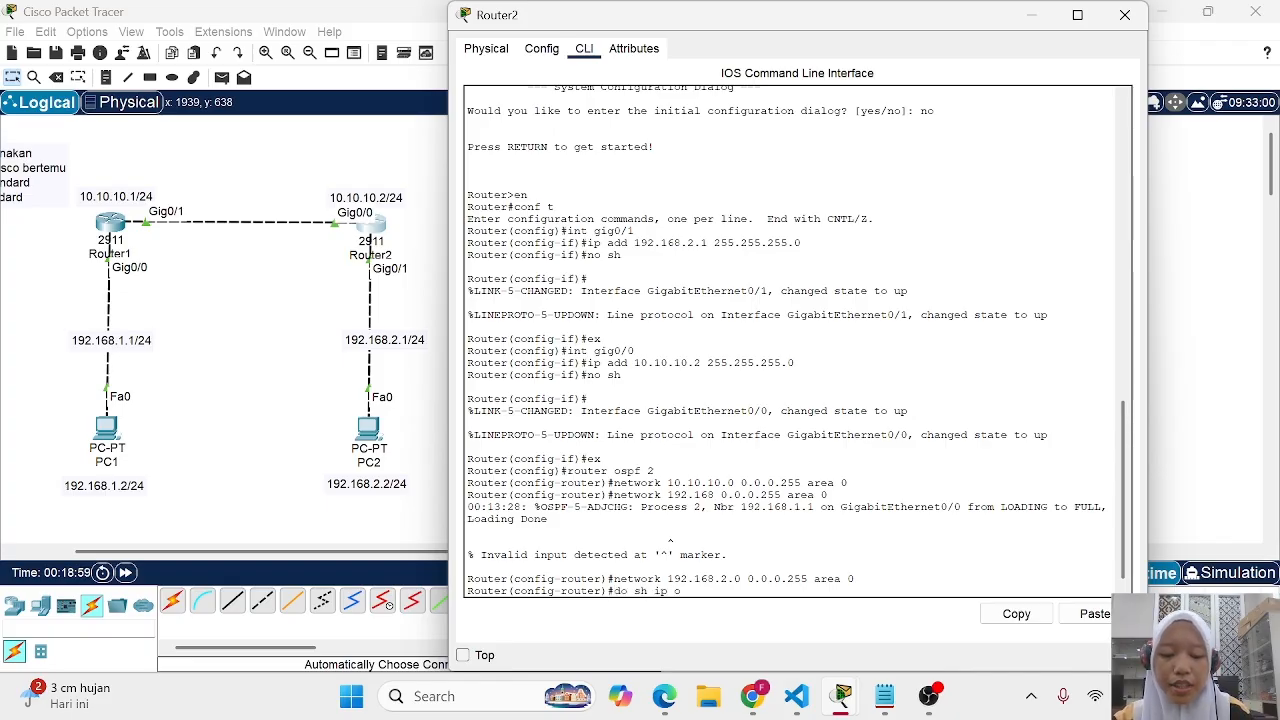
text(spf)
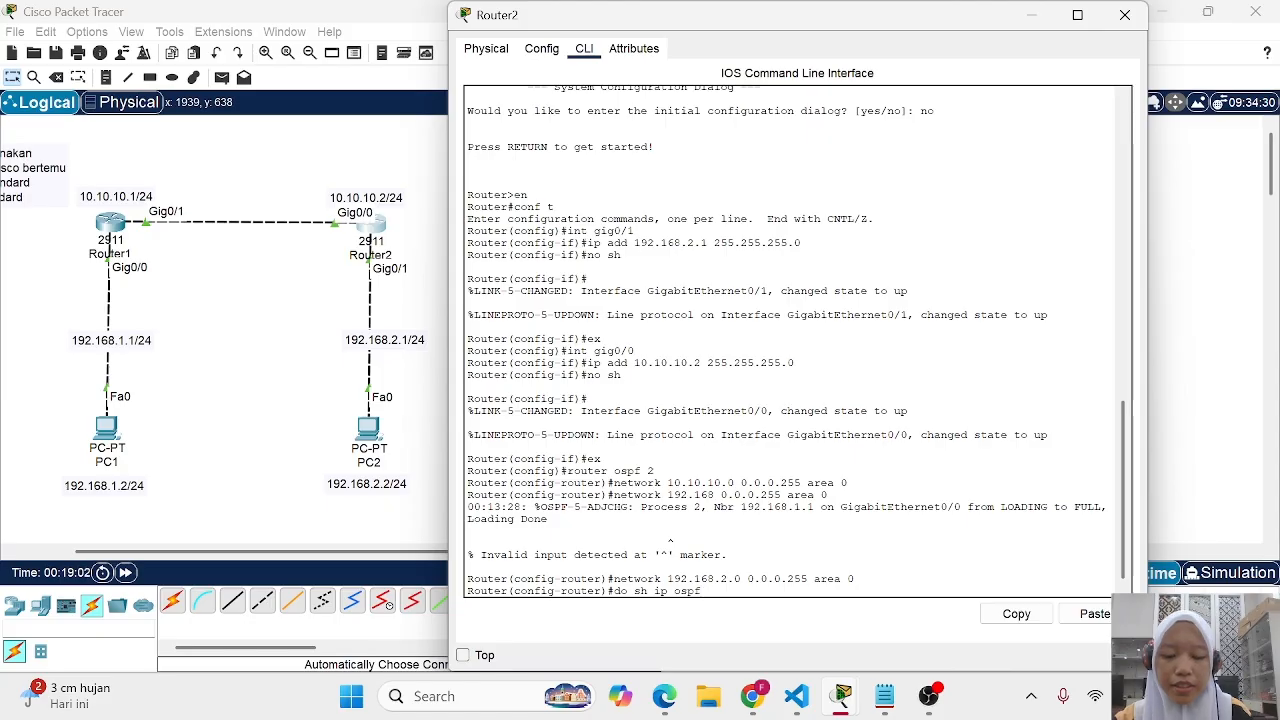
text( neighbor)
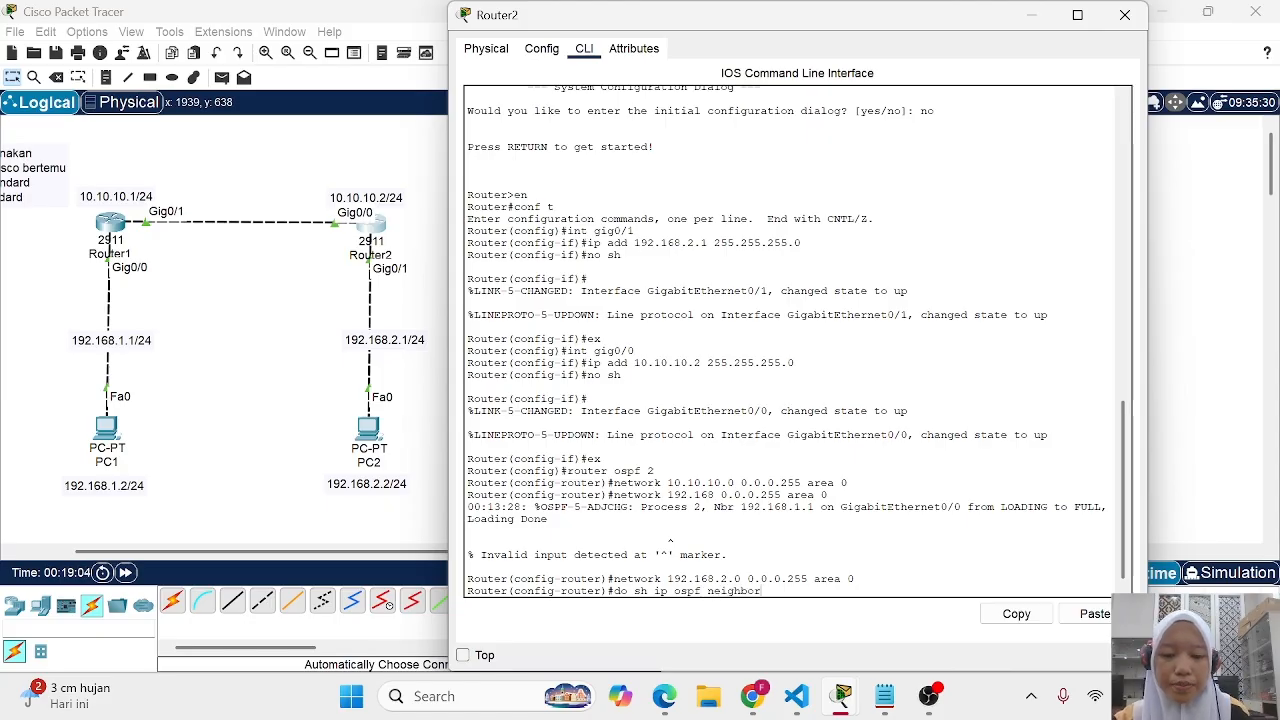
key(Return)
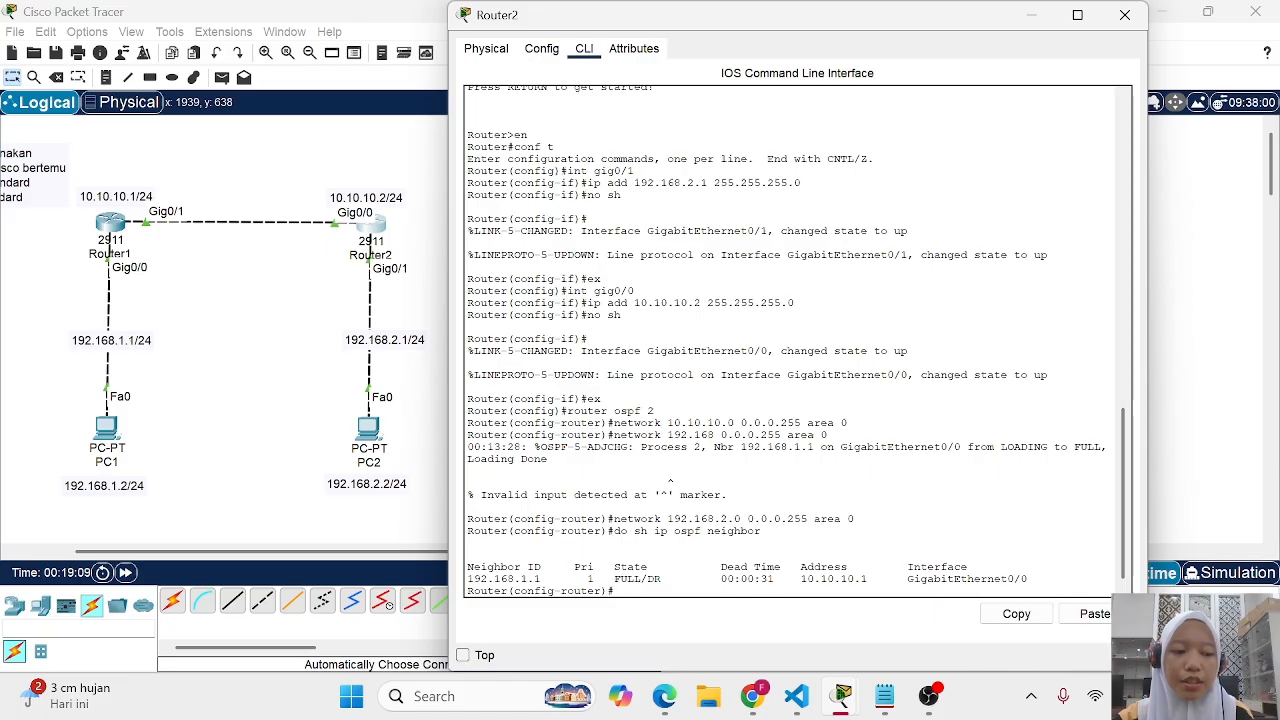
click(1033, 15)
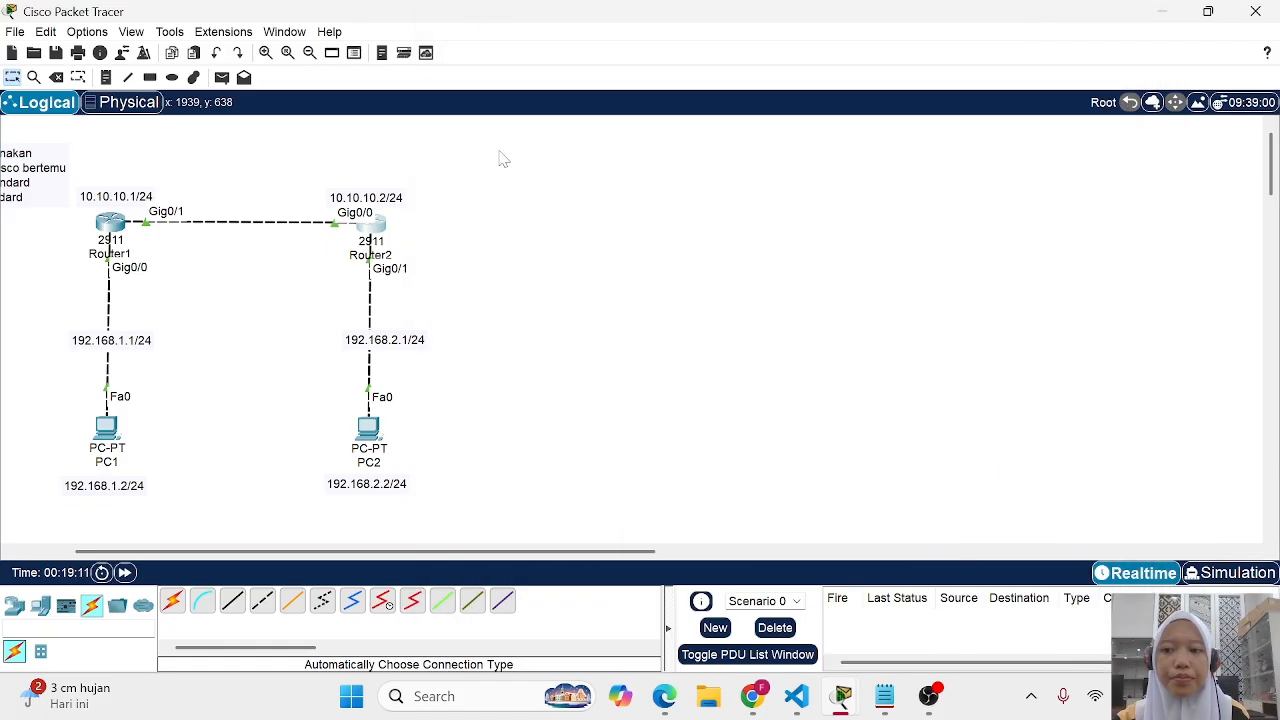
Show Router1's OSPF neighbor table with do sh ip ospf neighbor, and close the router's window
click(110, 222)
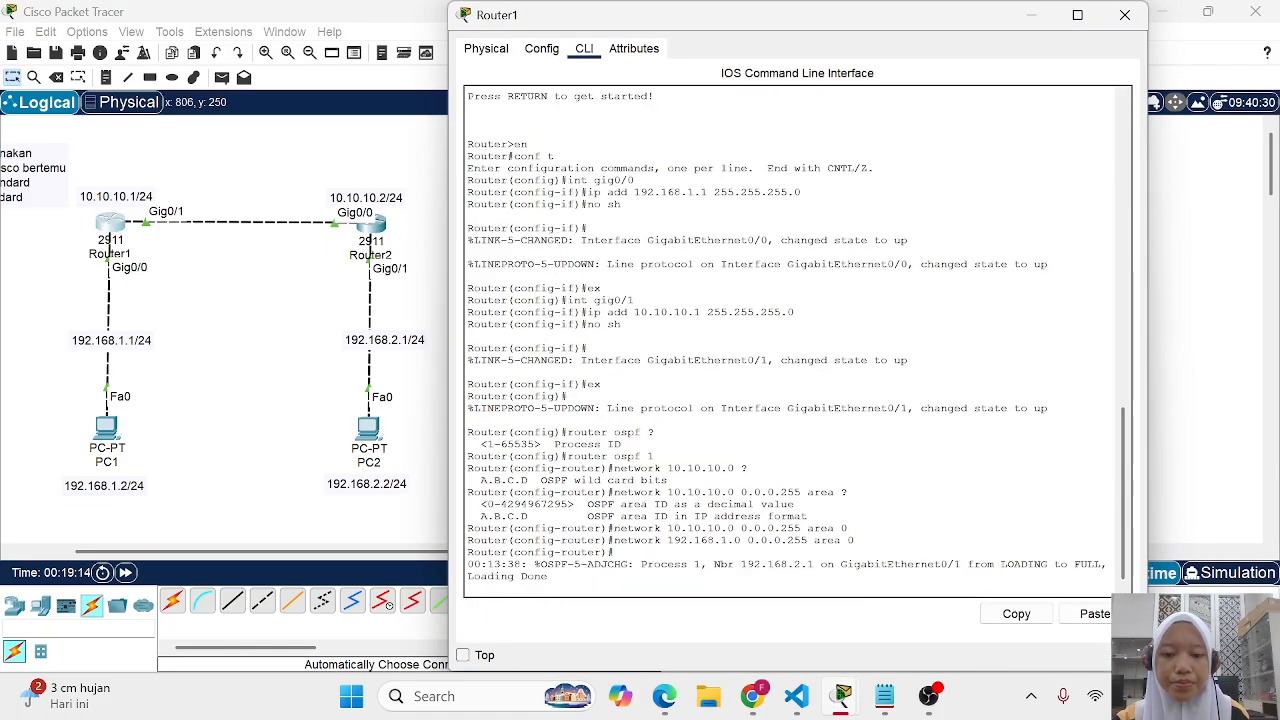
key(Return)
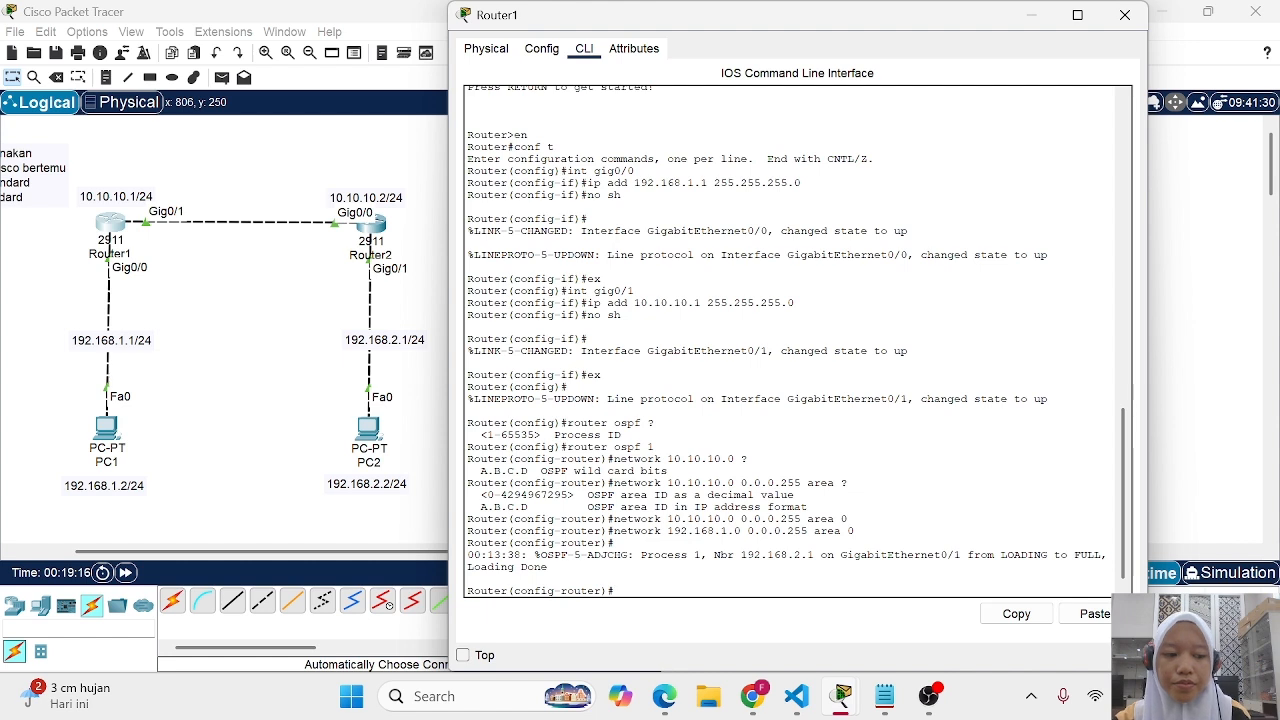
text(do sh ip)
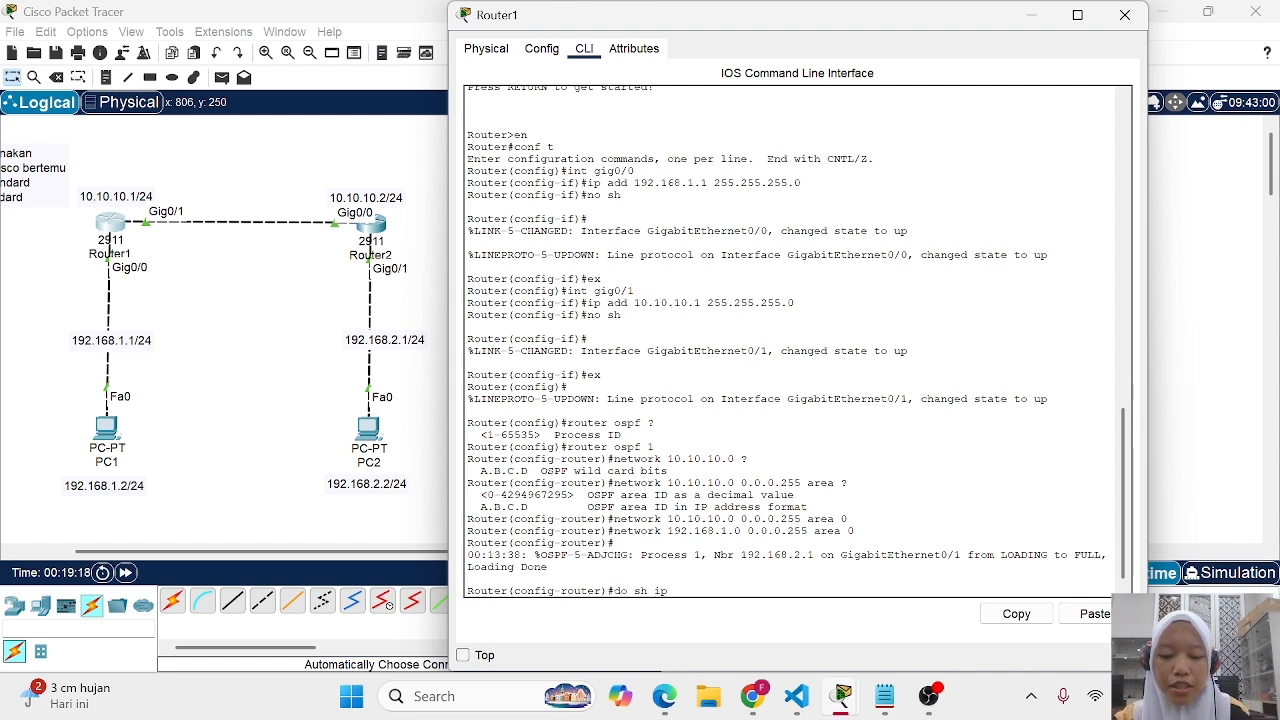
text( ospf)
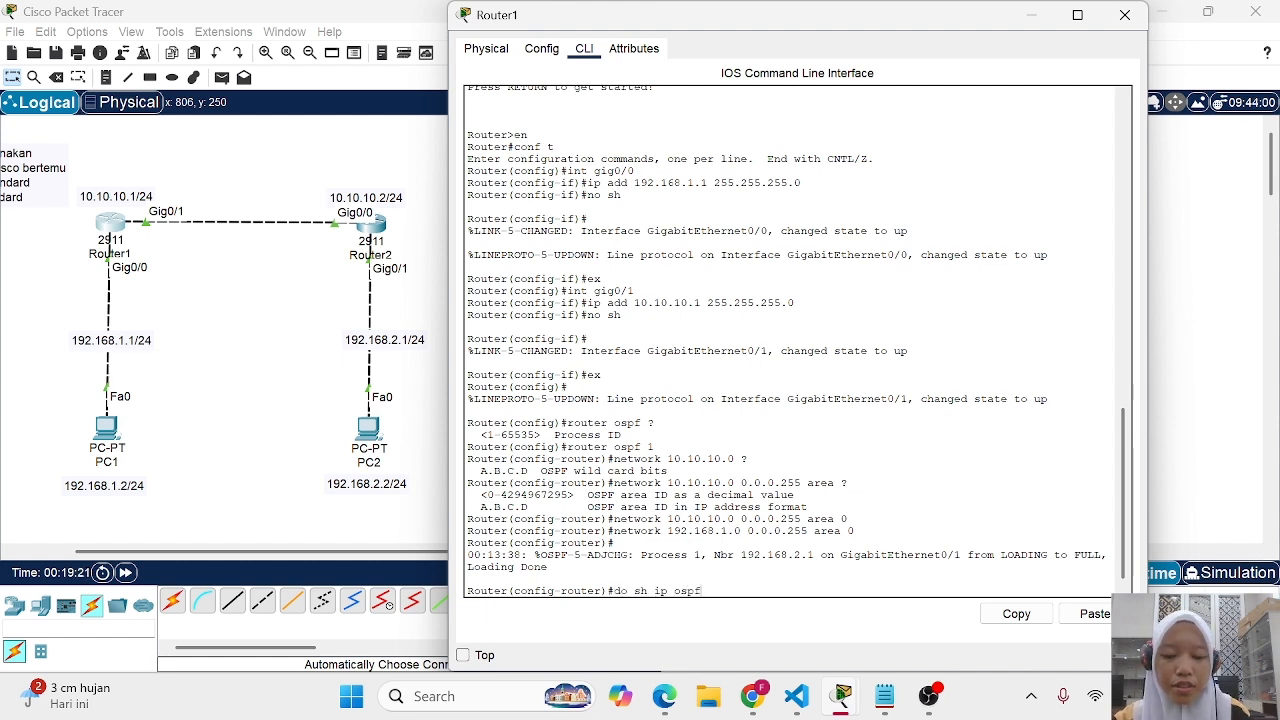
text( neighbor)
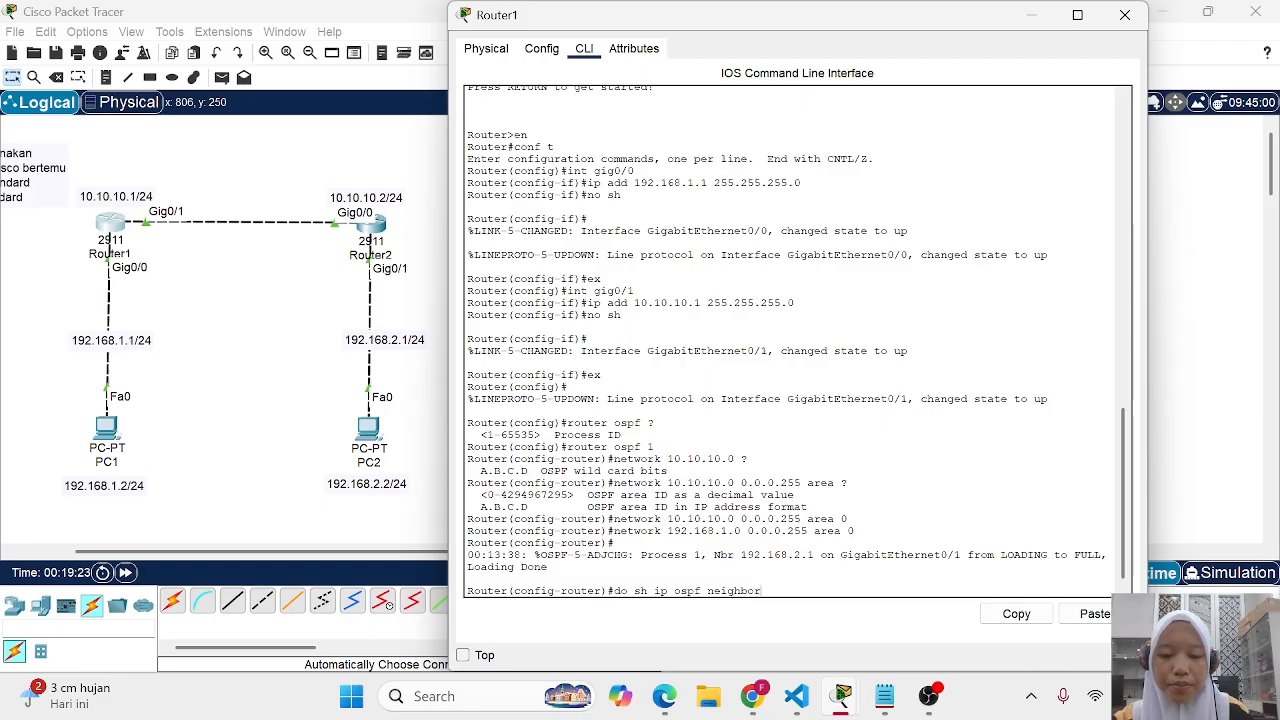
key(Return)
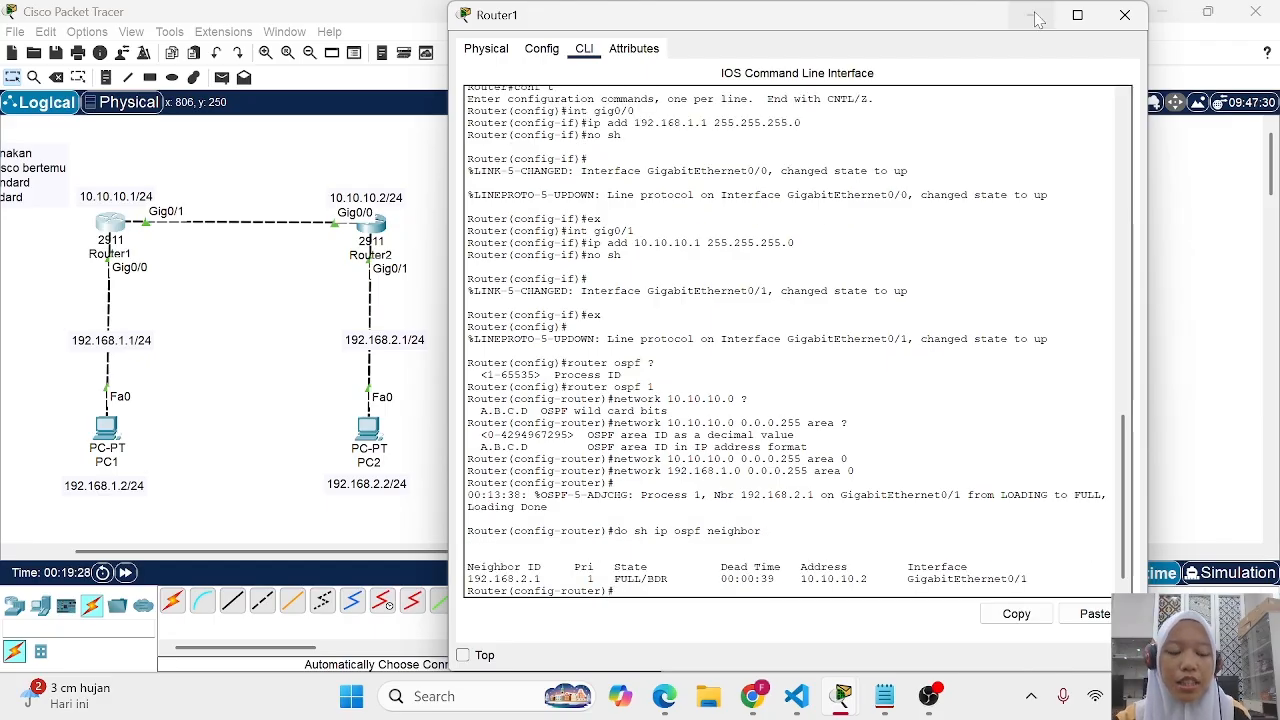
click(1124, 15)
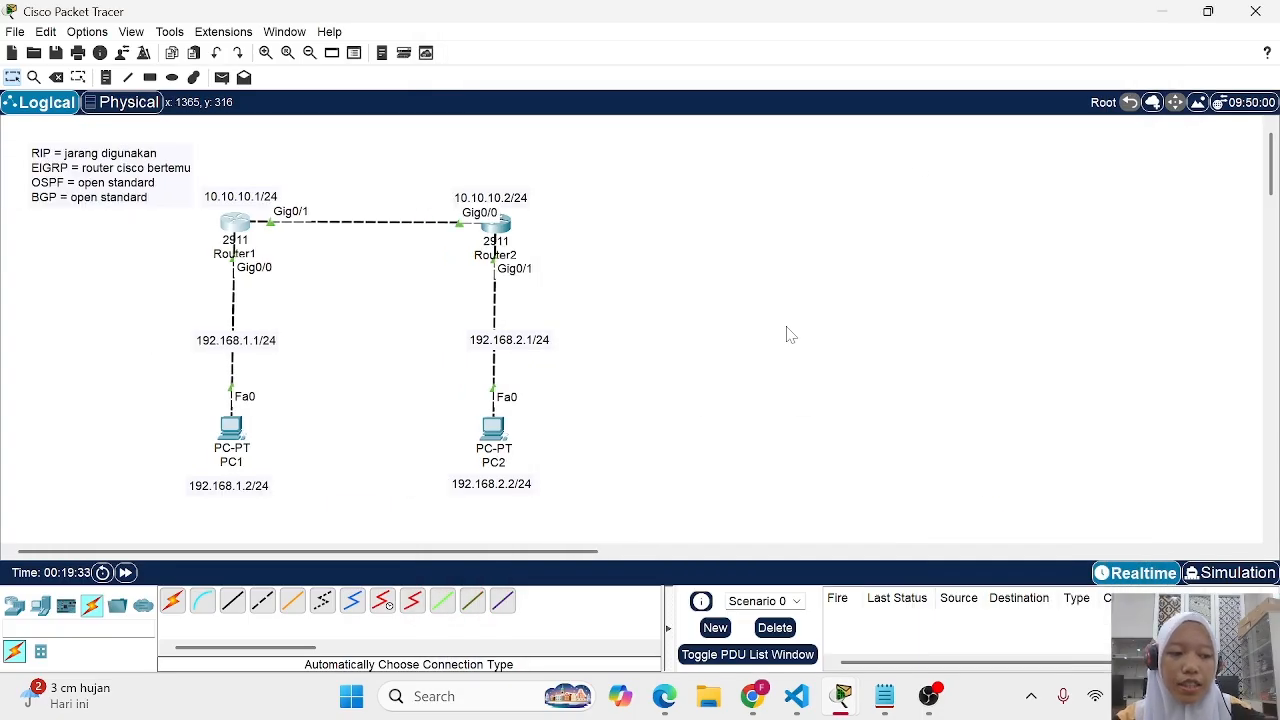
Test connectivity by sending a simple PDU from PC1 to PC2 twice
click(221, 77)
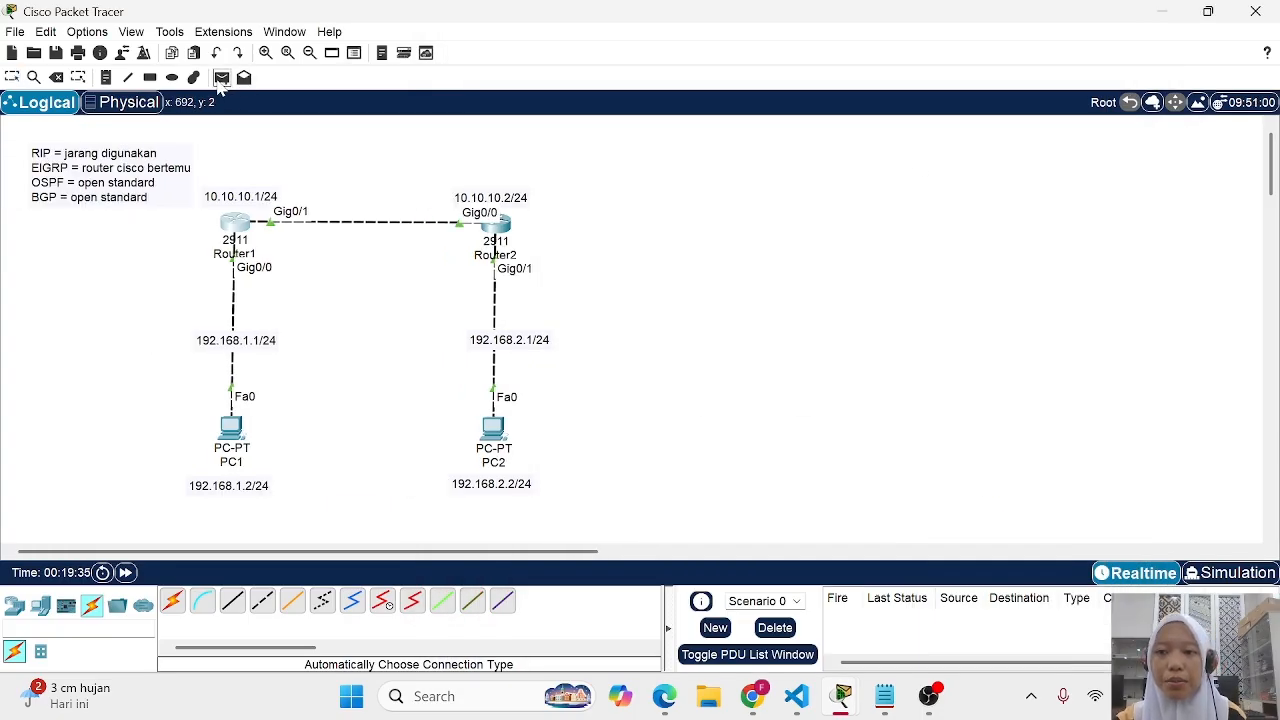
click(230, 426)
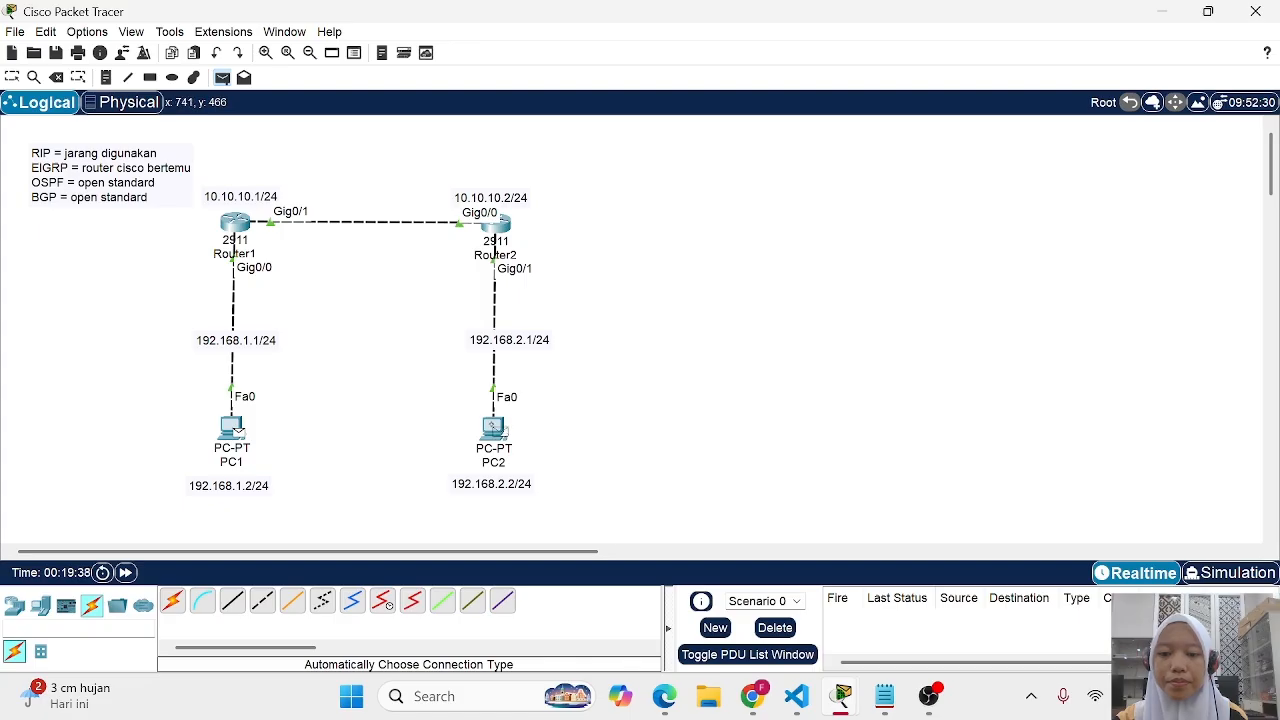
click(495, 428)
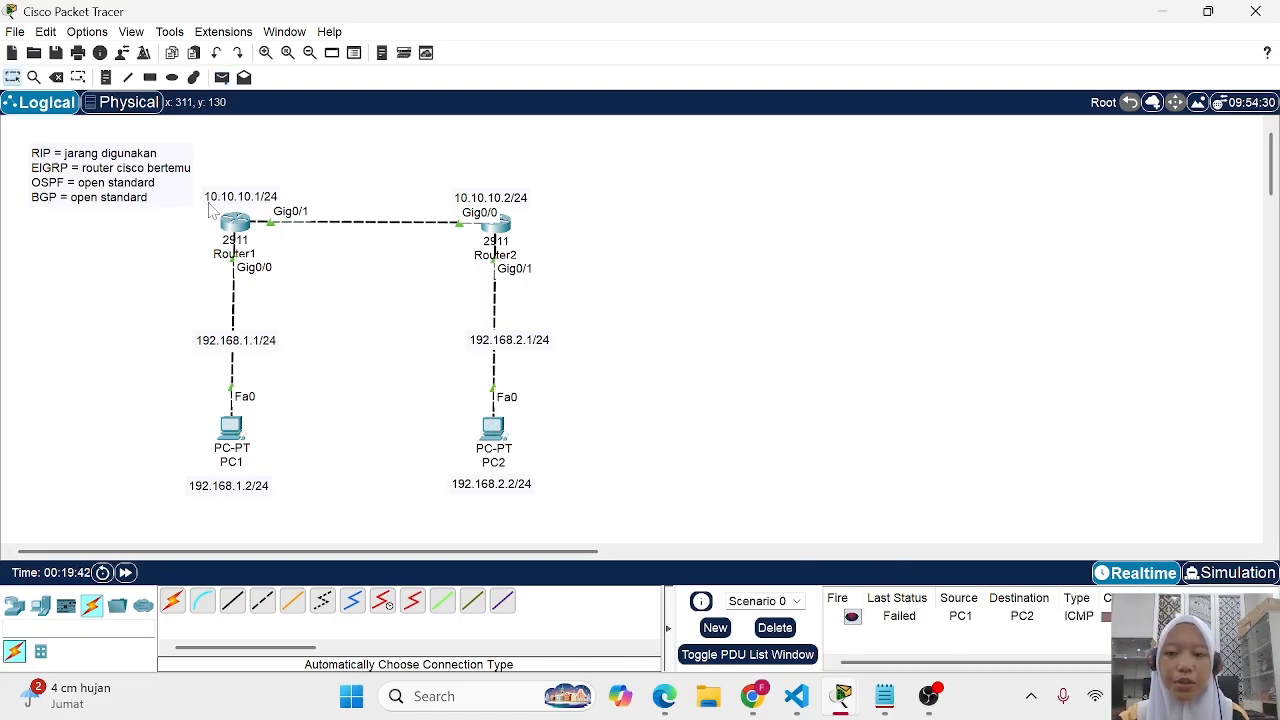
click(222, 80)
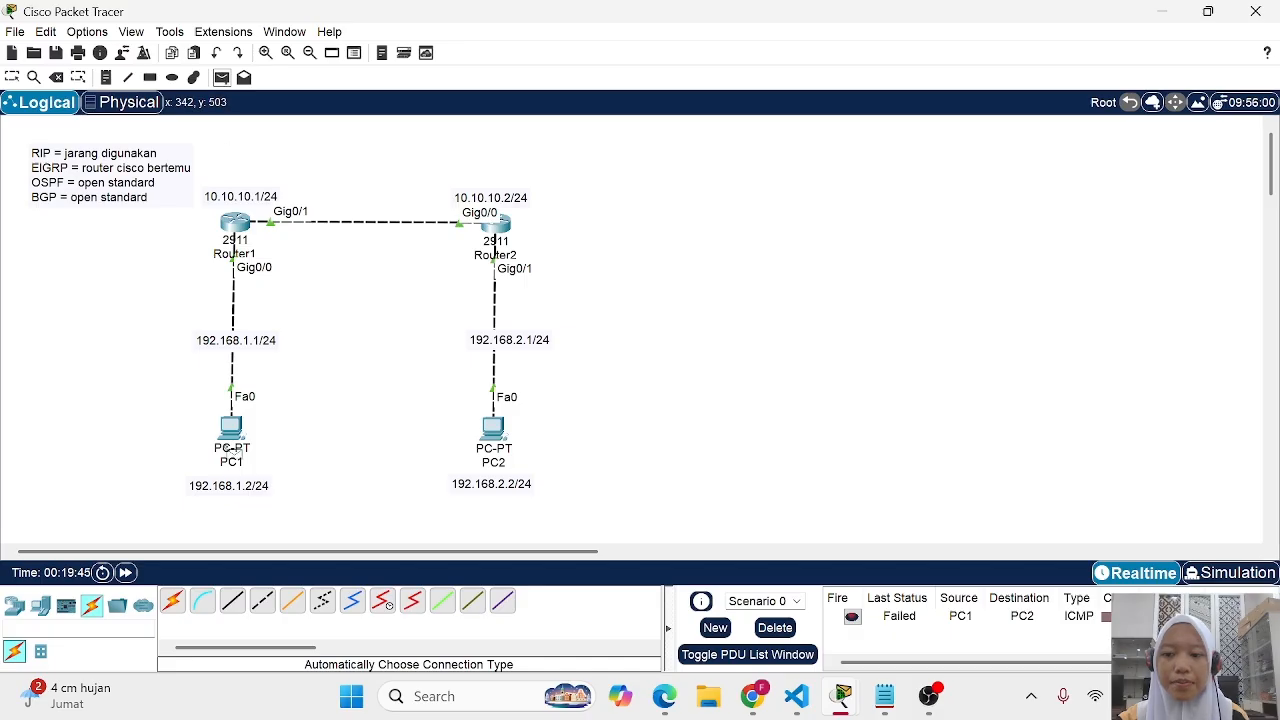
click(230, 428)
click(492, 430)
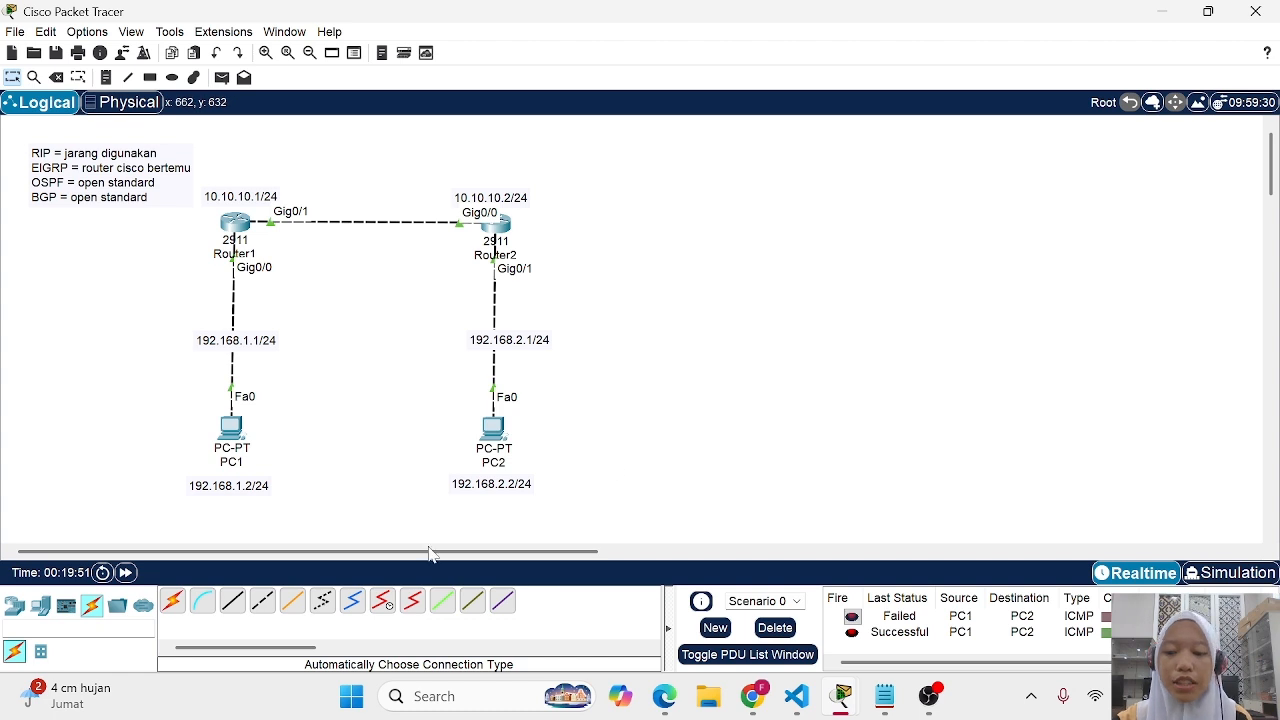
Add a third 2911 router beyond Router2 and place a PC-PT below it
click(14, 607)
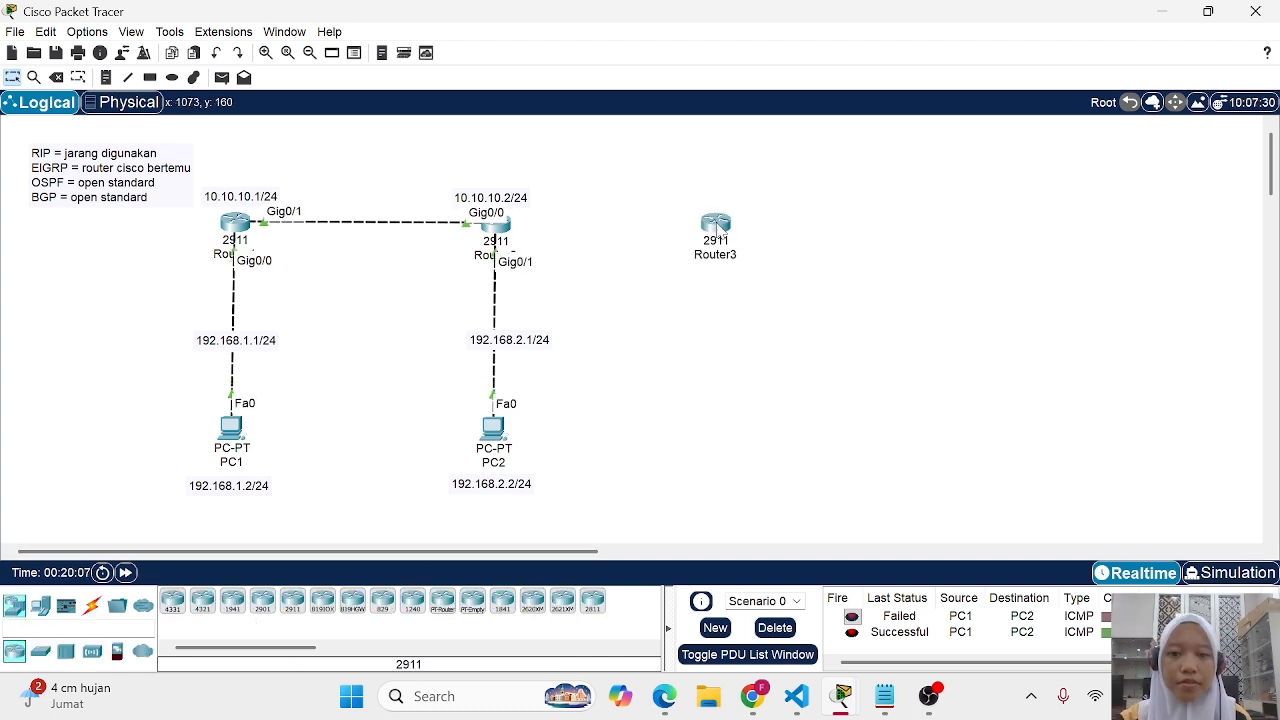
click(40, 607)
click(172, 600)
click(717, 430)
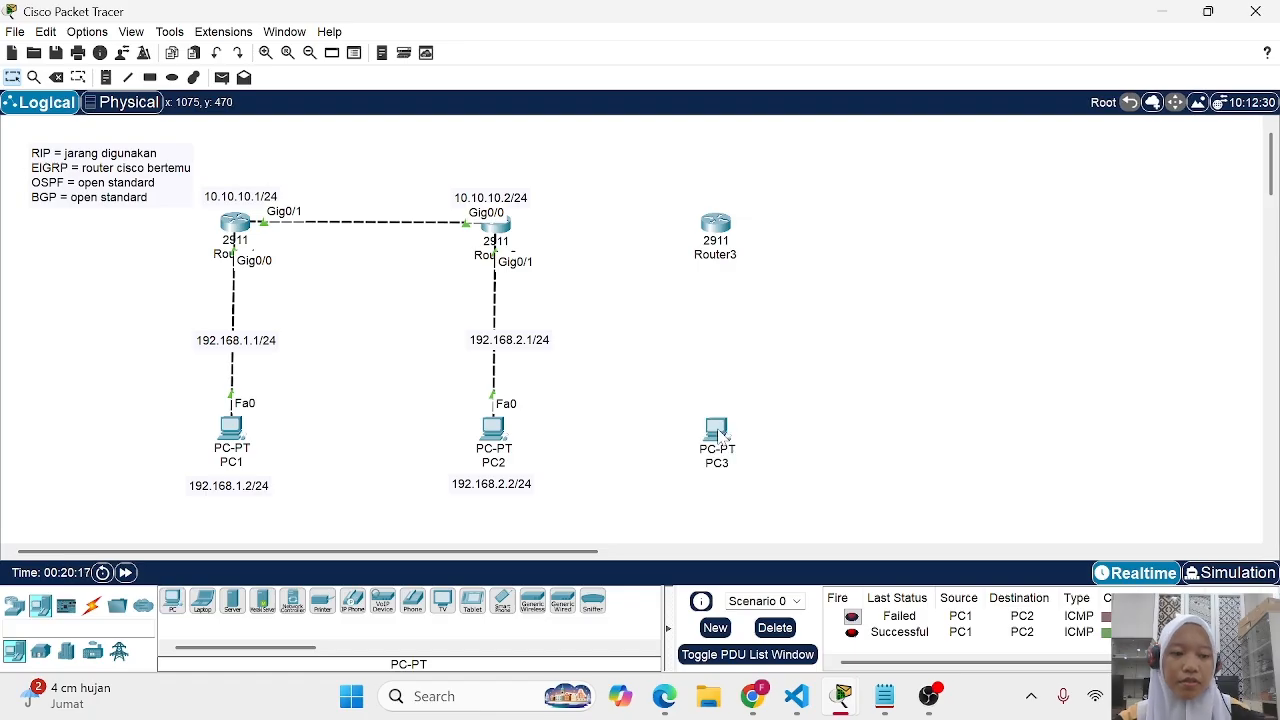
Cable Router2 to Router3 and Router3 to PC3 using the automatic connection type
click(91, 606)
click(172, 600)
click(496, 224)
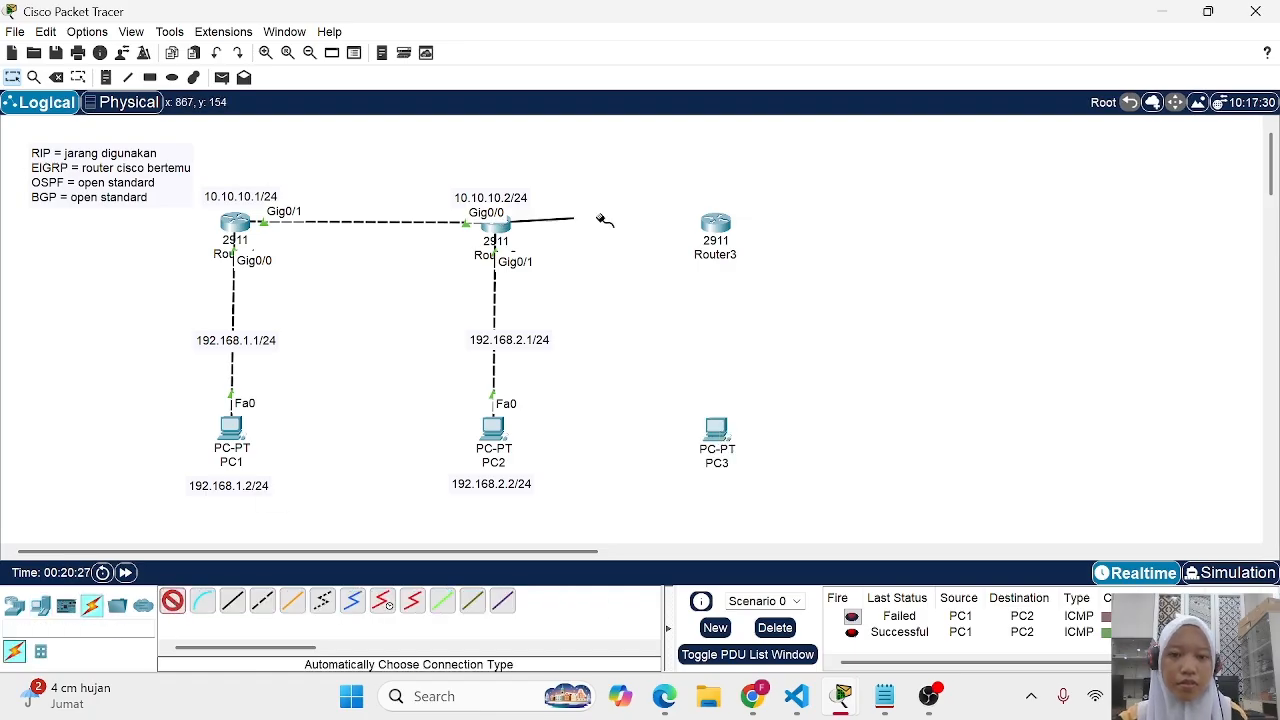
click(716, 224)
click(172, 600)
click(718, 226)
click(713, 430)
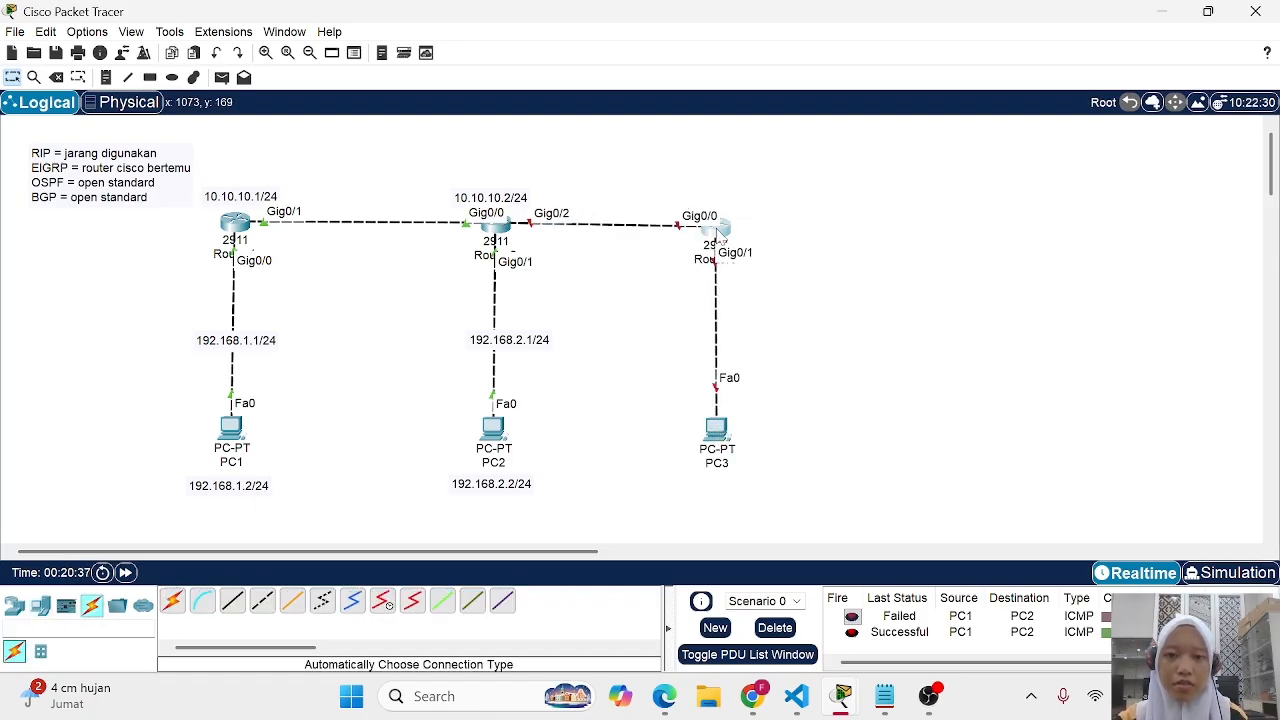
Label the Router2–Router3 link with 20.20.20.1/24 at Router2 and 20.20.20.2/24 at Router3
click(106, 77)
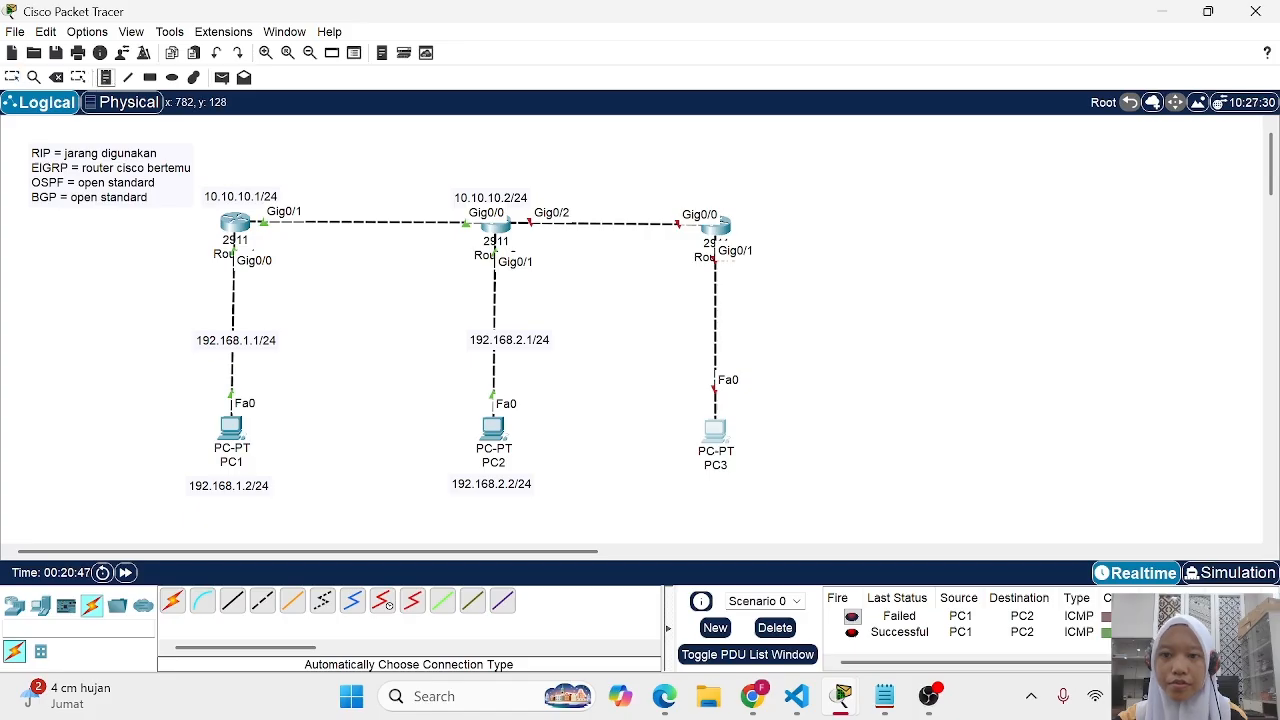
click(533, 200)
text(20.20.20.1/24)
click(680, 201)
text(20.20.20.2/24)
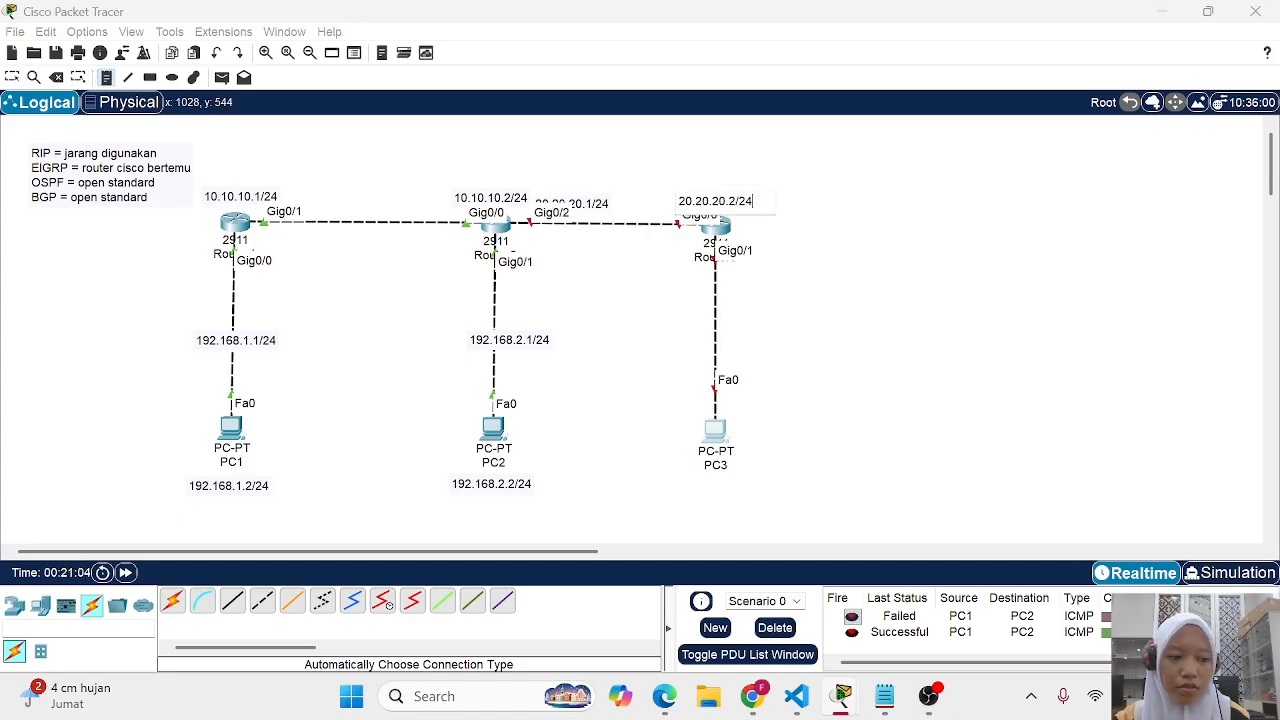
Add address notes 192.168.3.2/24 below PC3 and 192.168.3.1/24 on the link between Router3 and PC3
click(685, 478)
text(192.168)
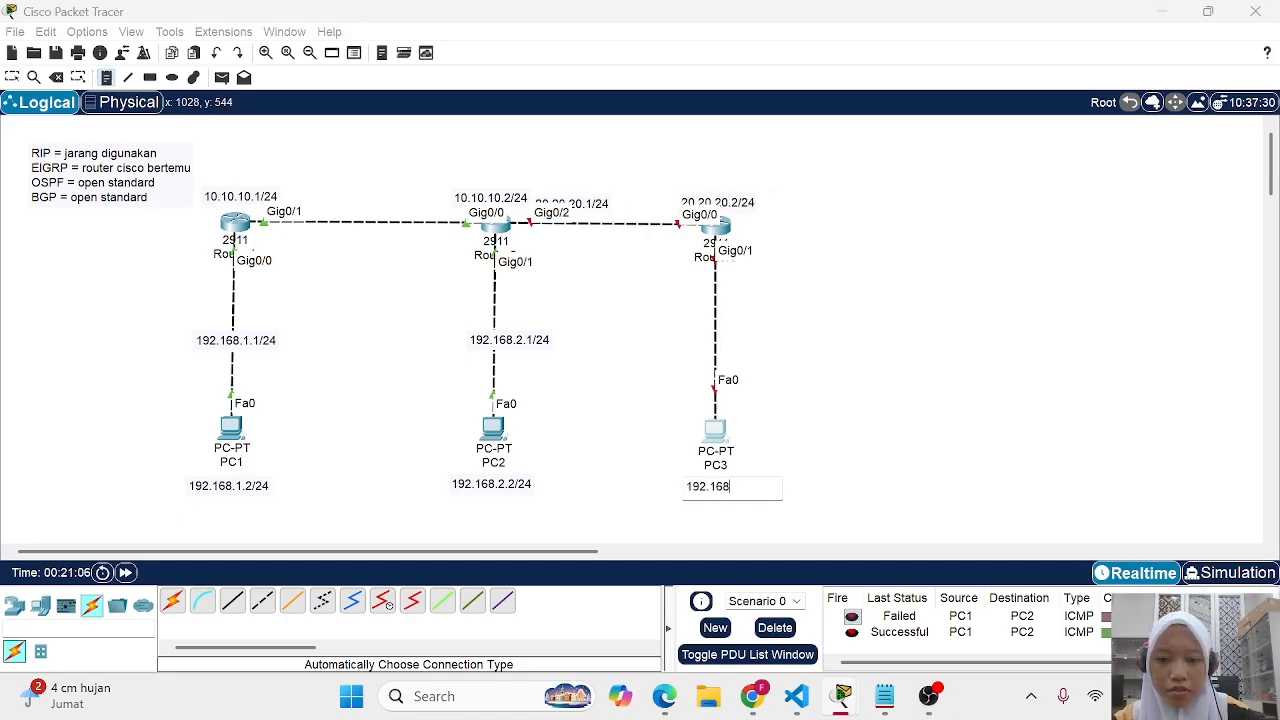
text(.3.2/24)
click(688, 329)
text(192.168.3.1/24)
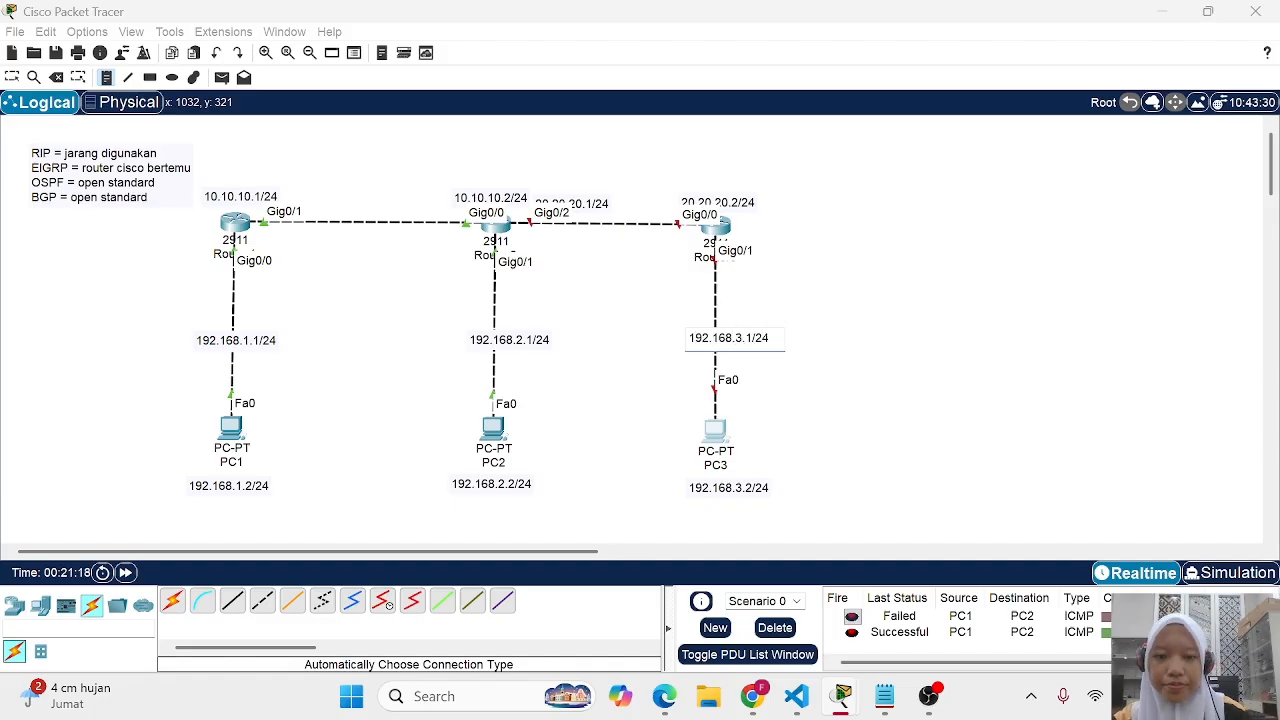
Reposition the address notes around Router2, Router3 and PC3 so they clear the port labels and line up with their devices
click(12, 77)
drag(462, 198, 428, 196)
drag(581, 205, 562, 197)
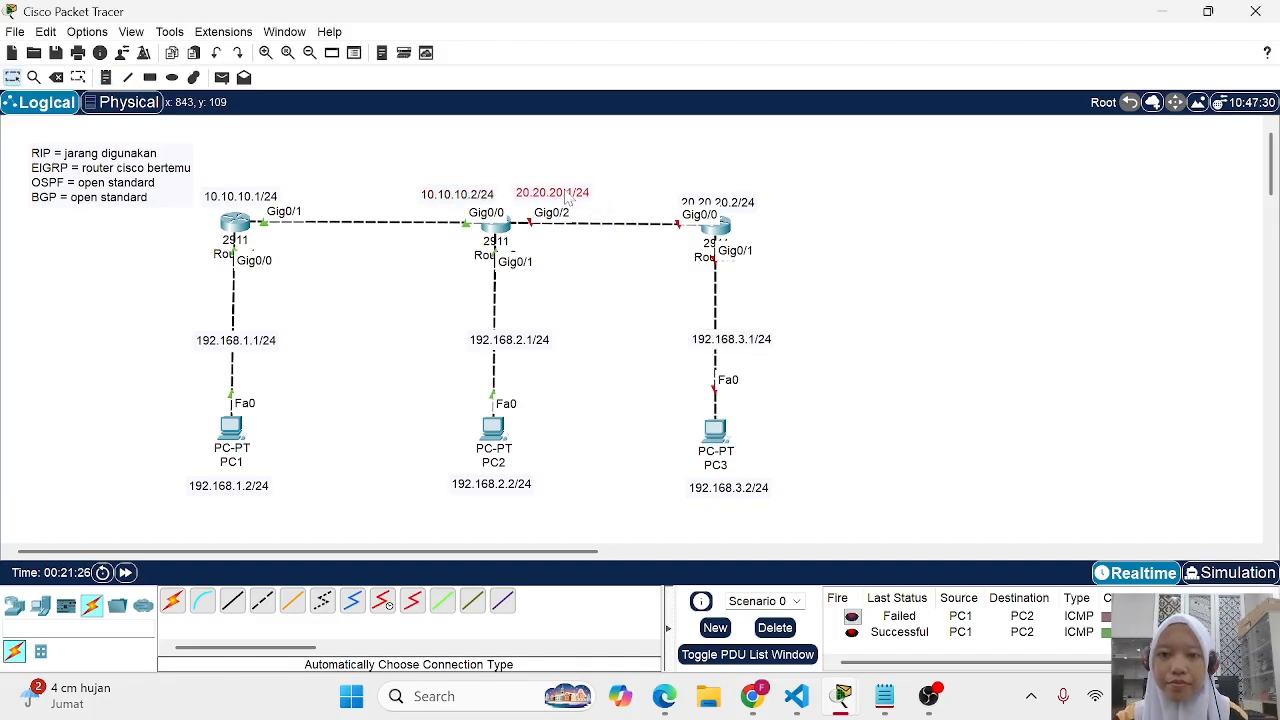
drag(456, 197, 443, 196)
drag(745, 203, 741, 195)
drag(766, 339, 754, 334)
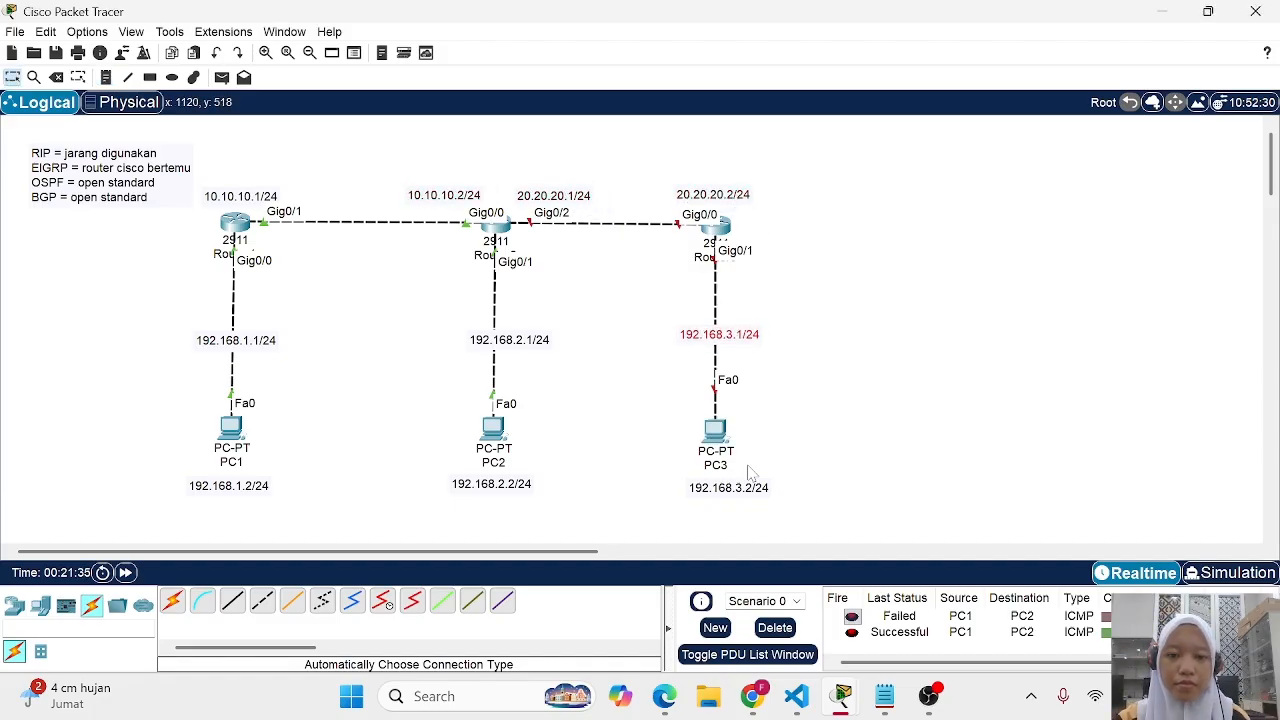
drag(760, 488, 752, 485)
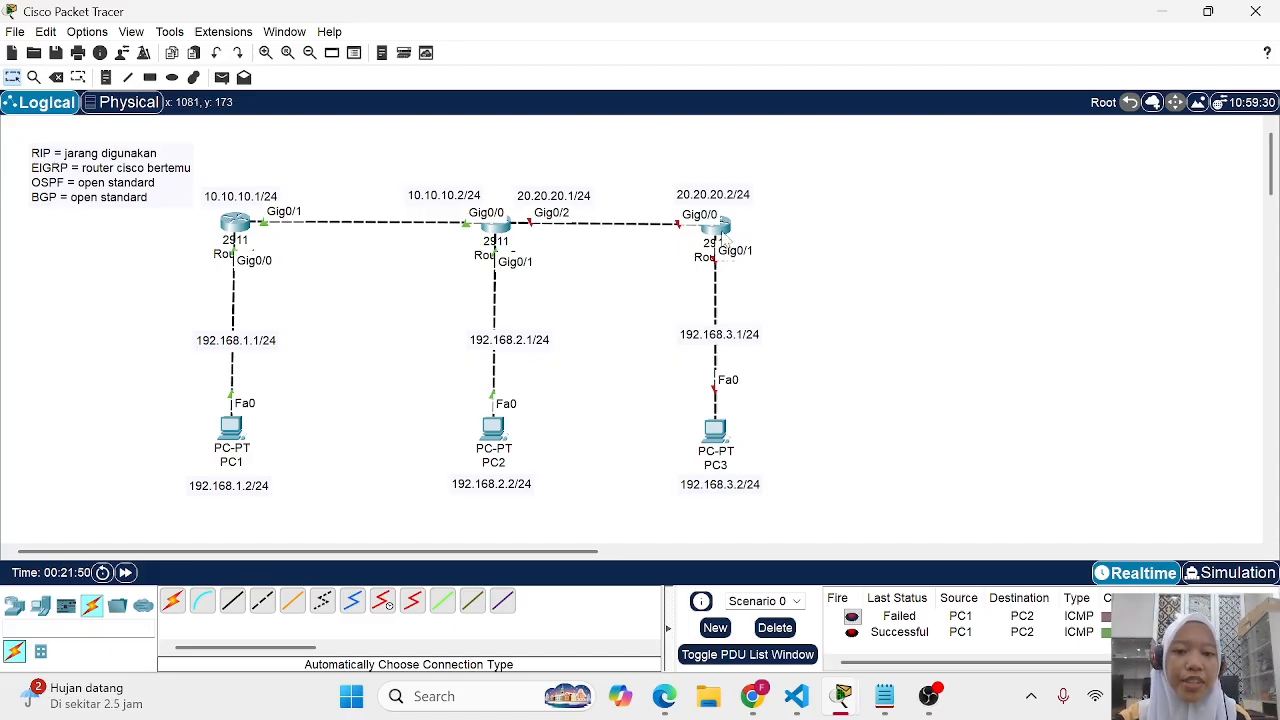
On Router2, leave the OSPF configuration and enter configuration of interface gig0/2
mouse_move(726, 240)
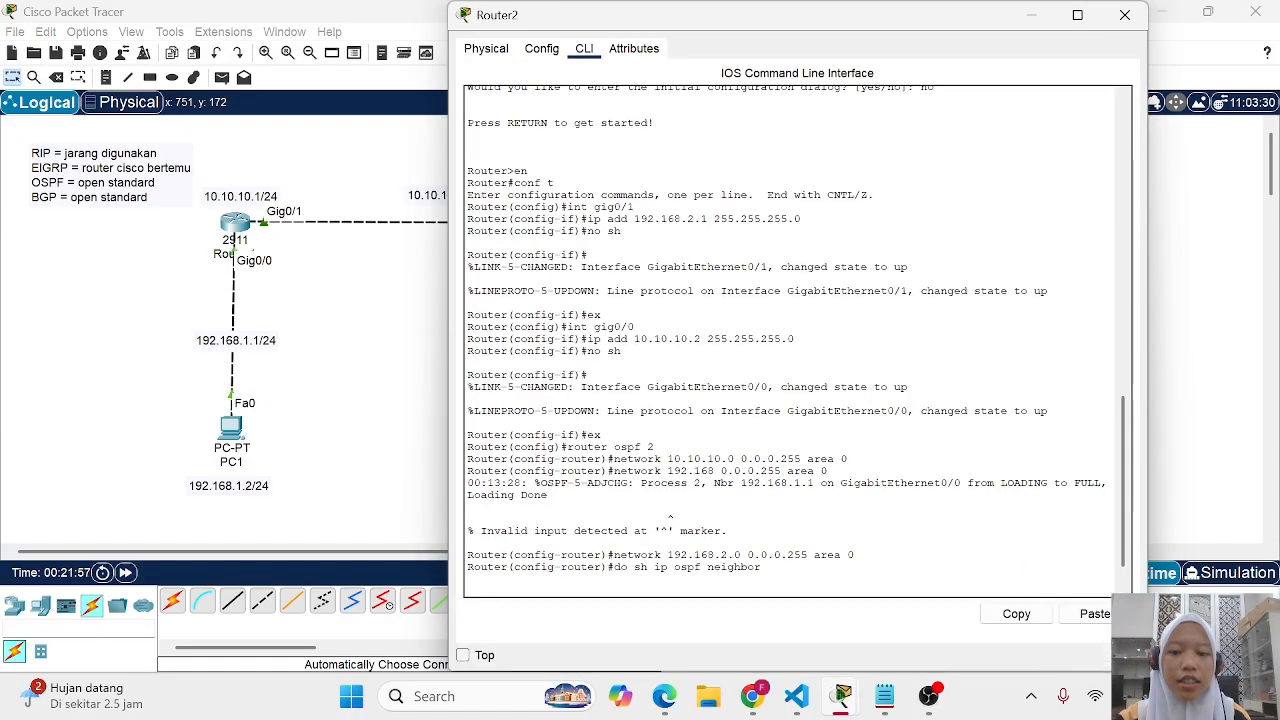
text(ex)
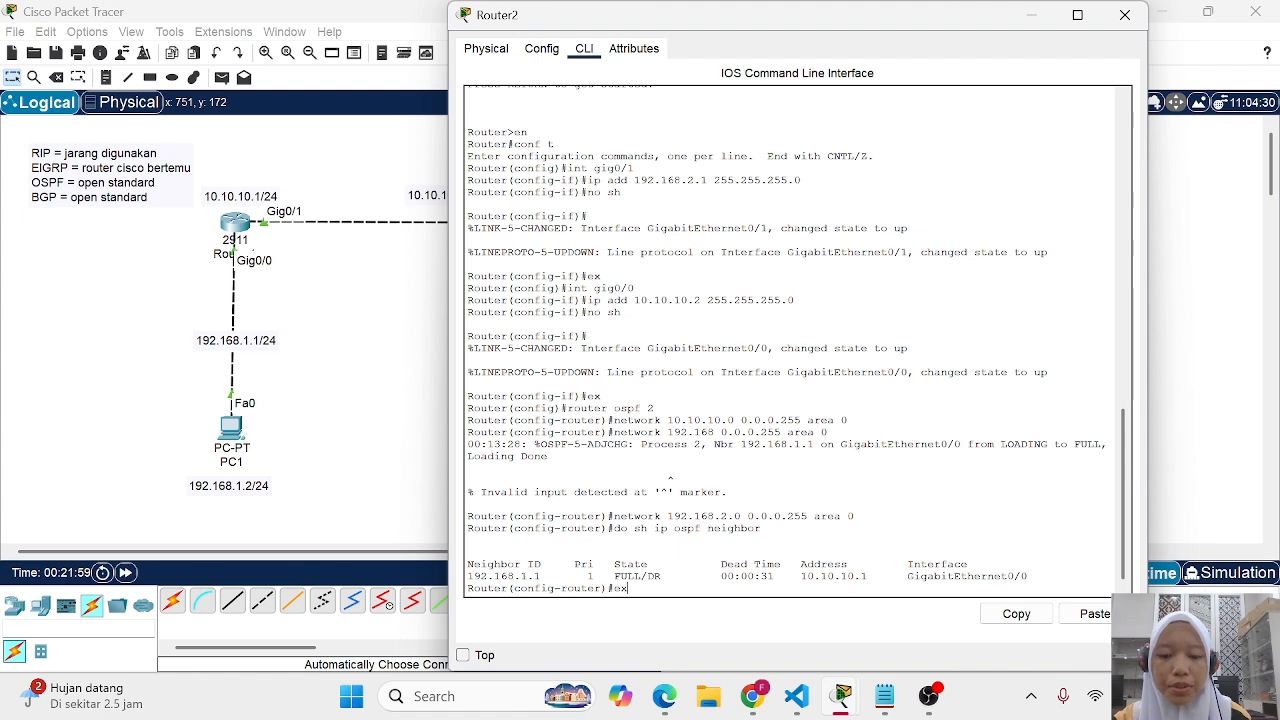
key(Return)
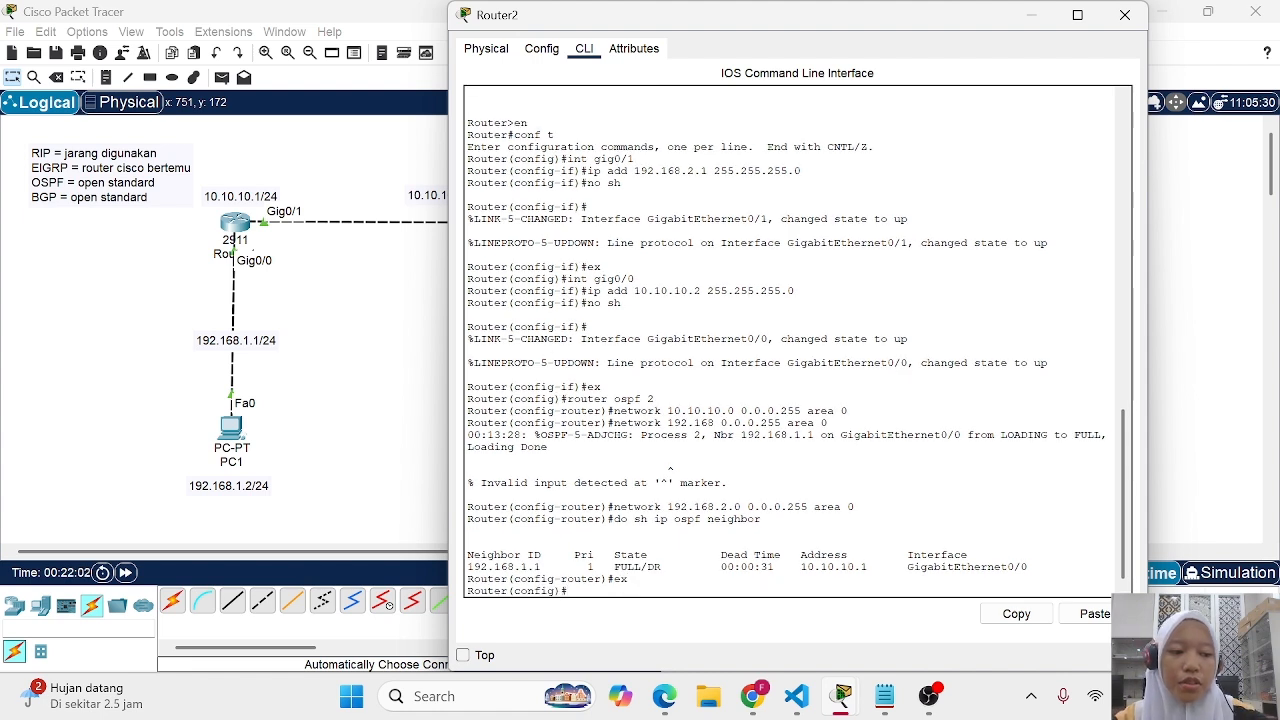
text(int)
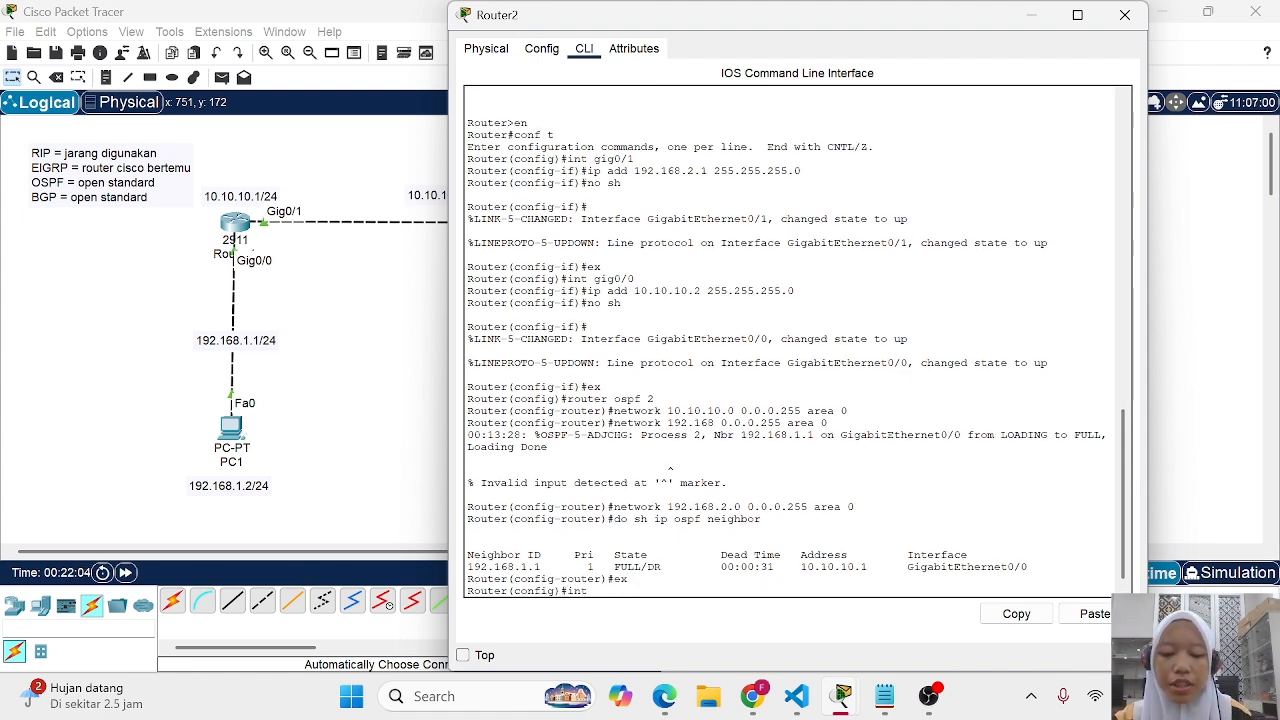
scroll(275, 428, right, 5)
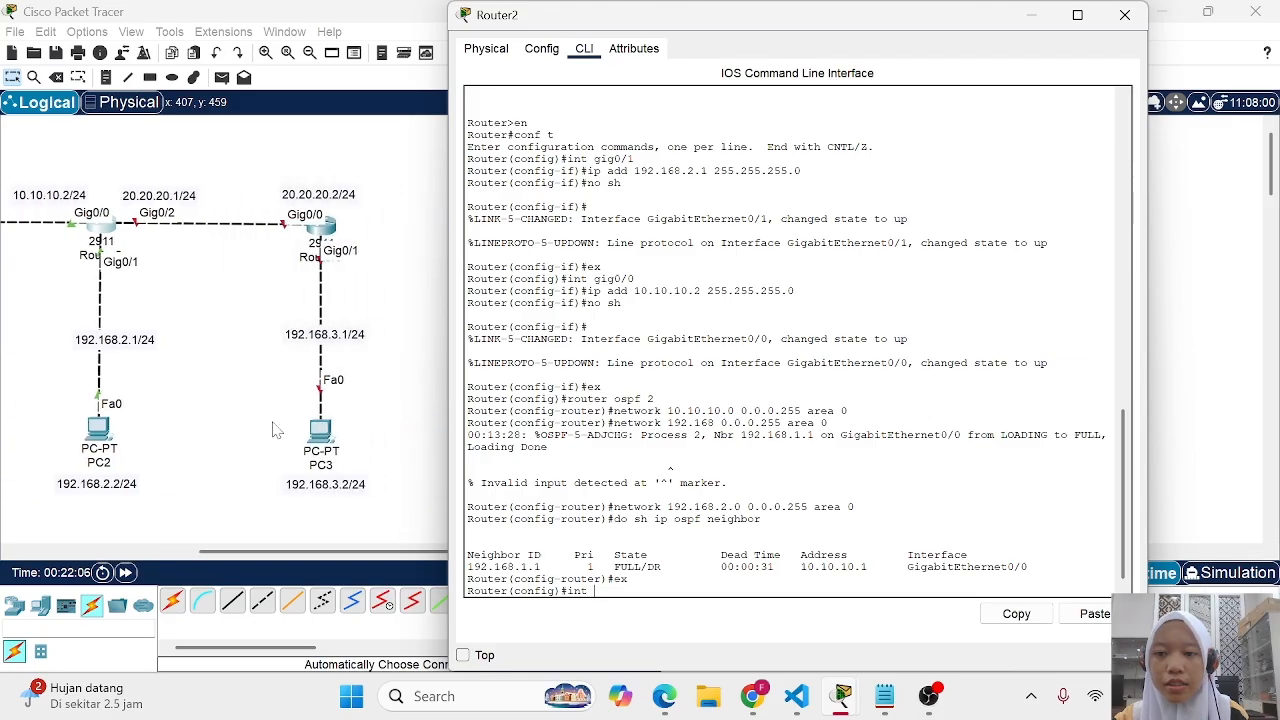
text(g)
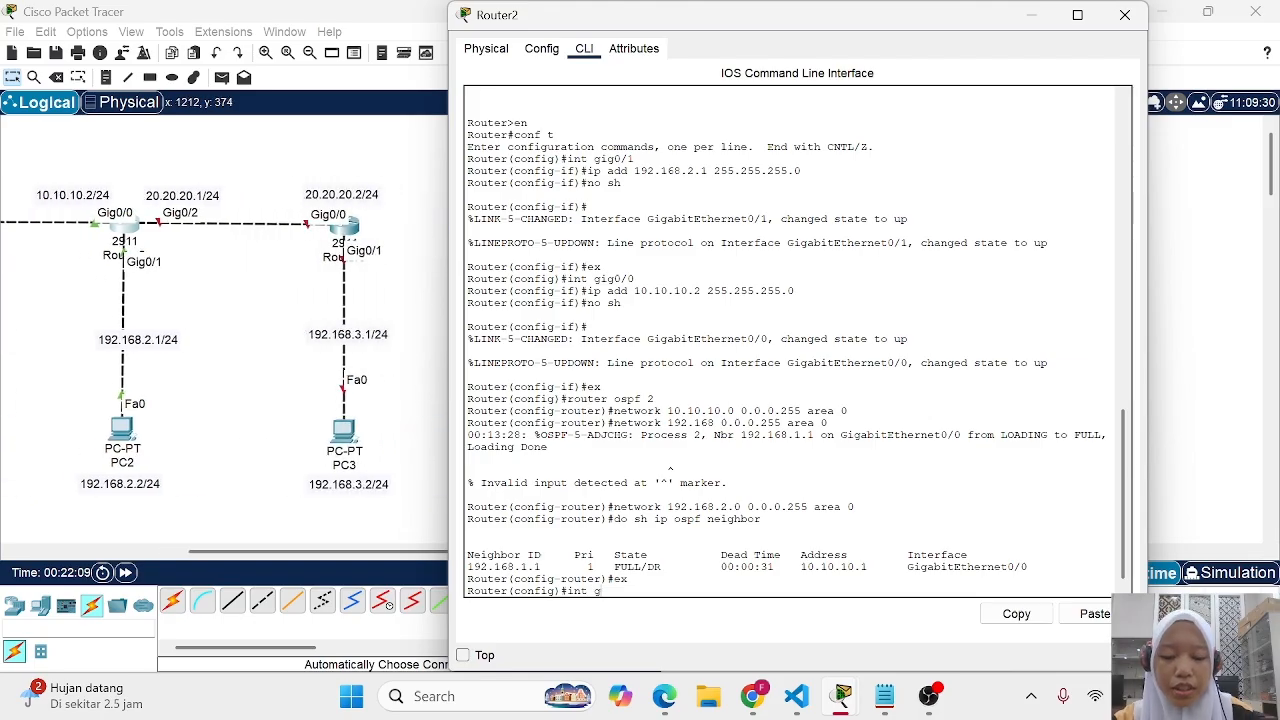
text(ig0/2)
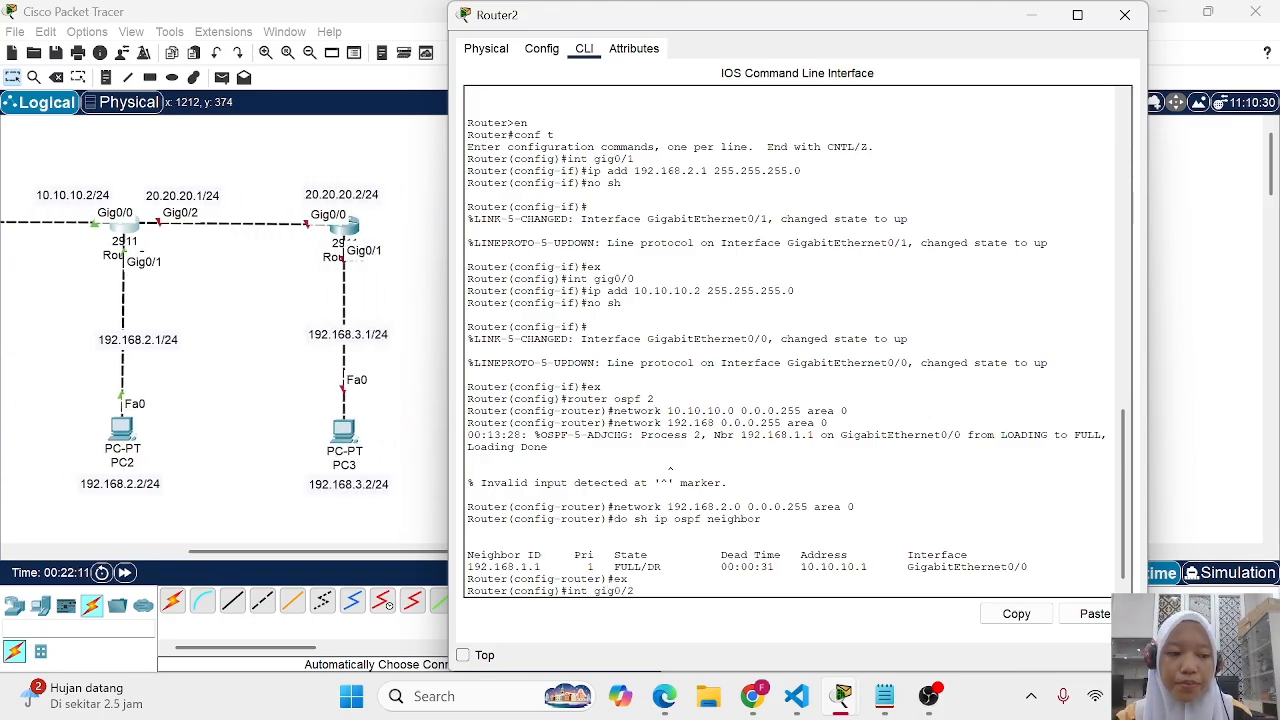
key(Return)
Assign IP address 20.20.20.1 with mask 255.255.255.0 to Router2's gig0/2 interface
text(ip)
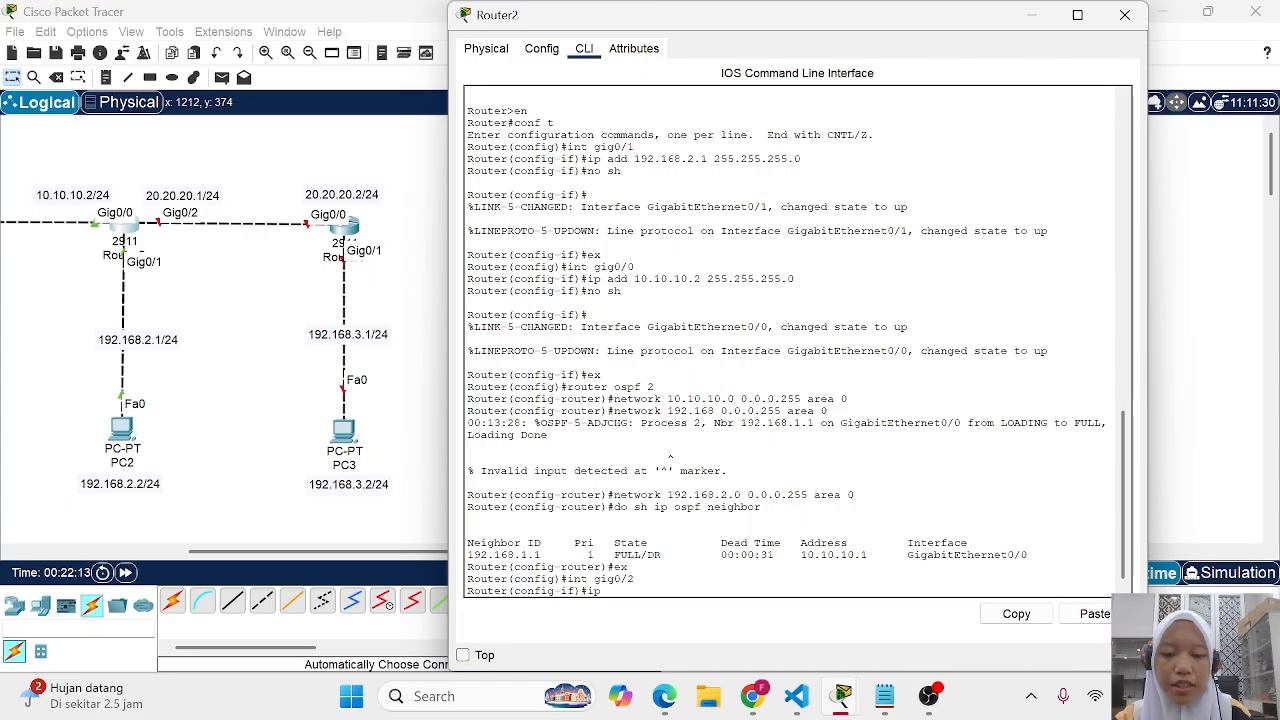
text( add )
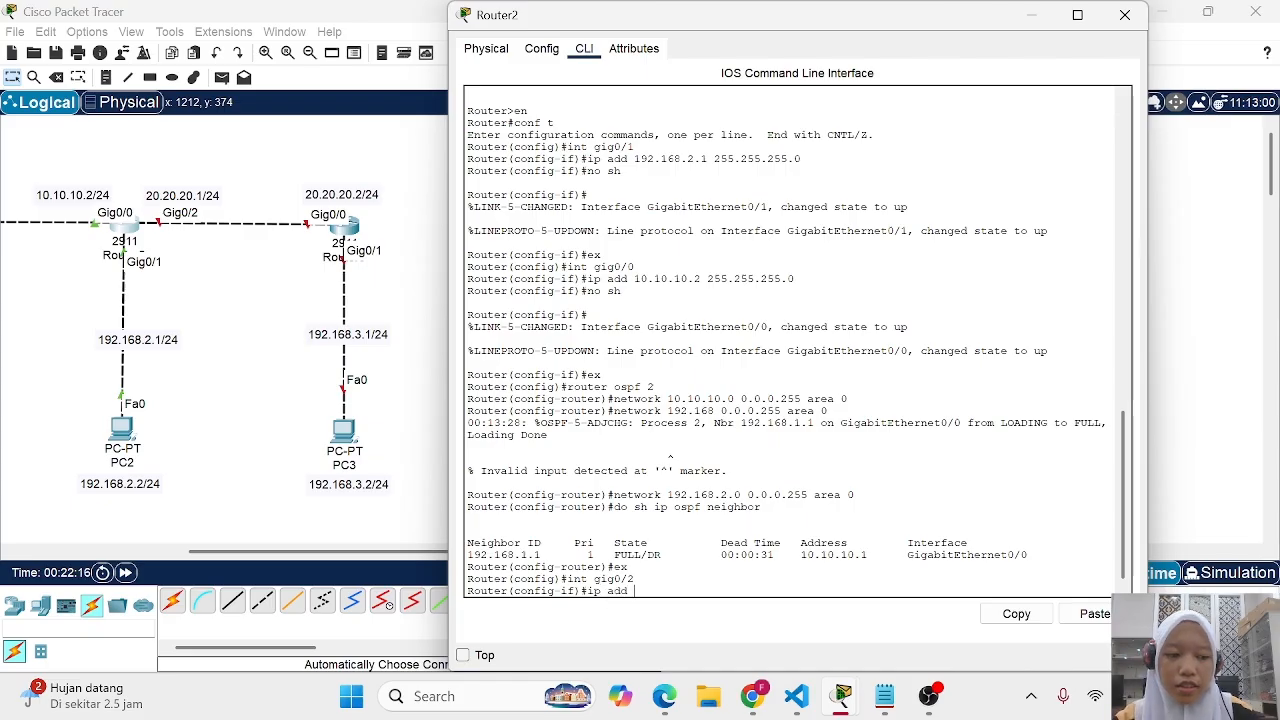
text(20.20.20.)
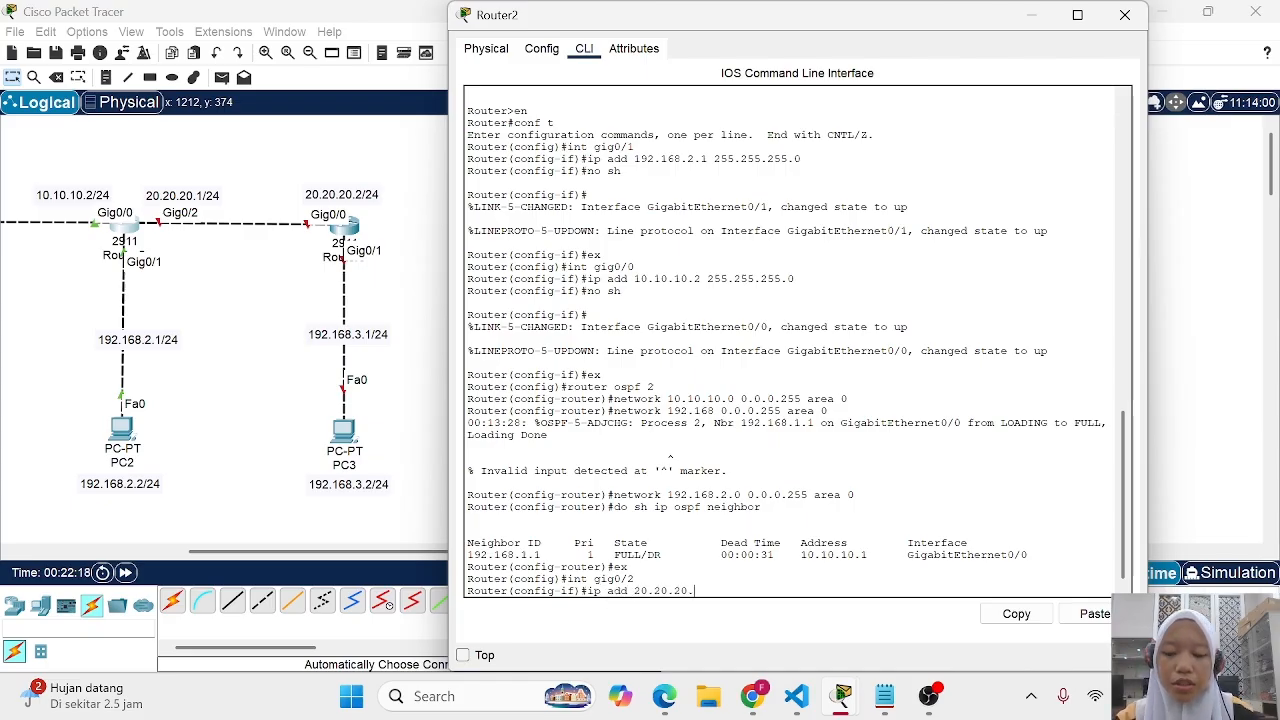
text(1 255.255.)
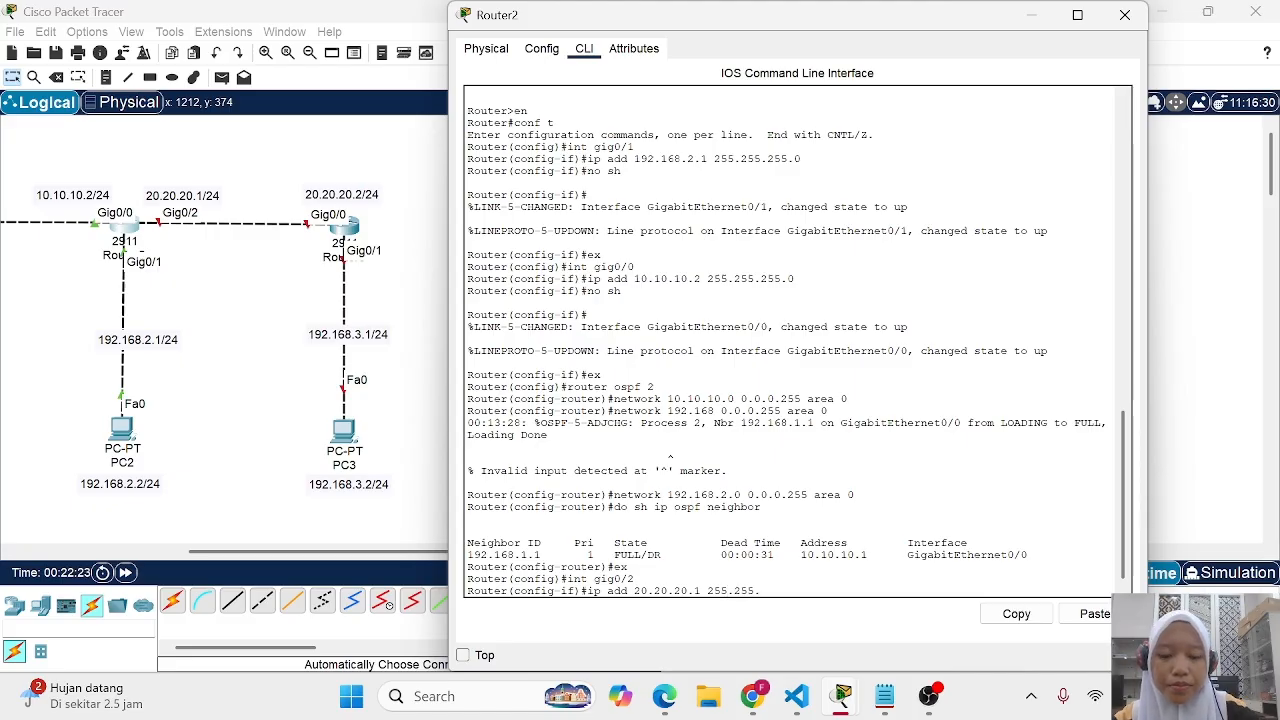
text(255.0)
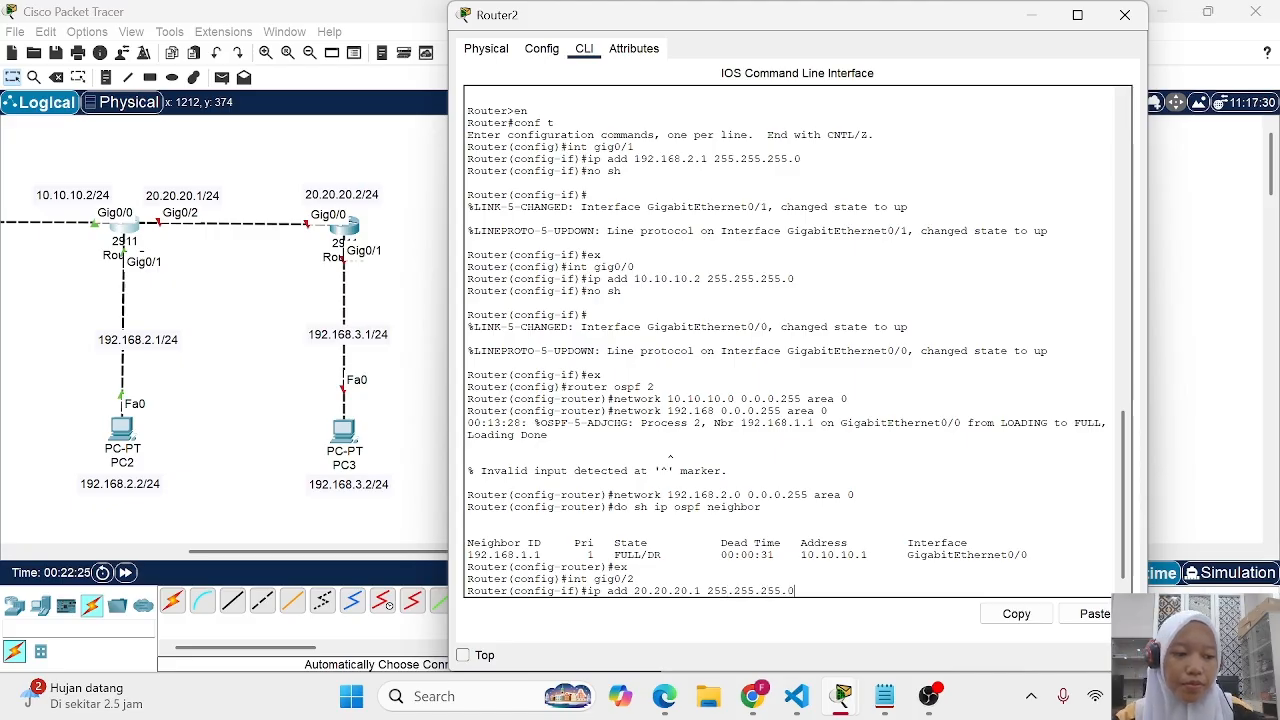
key(Return)
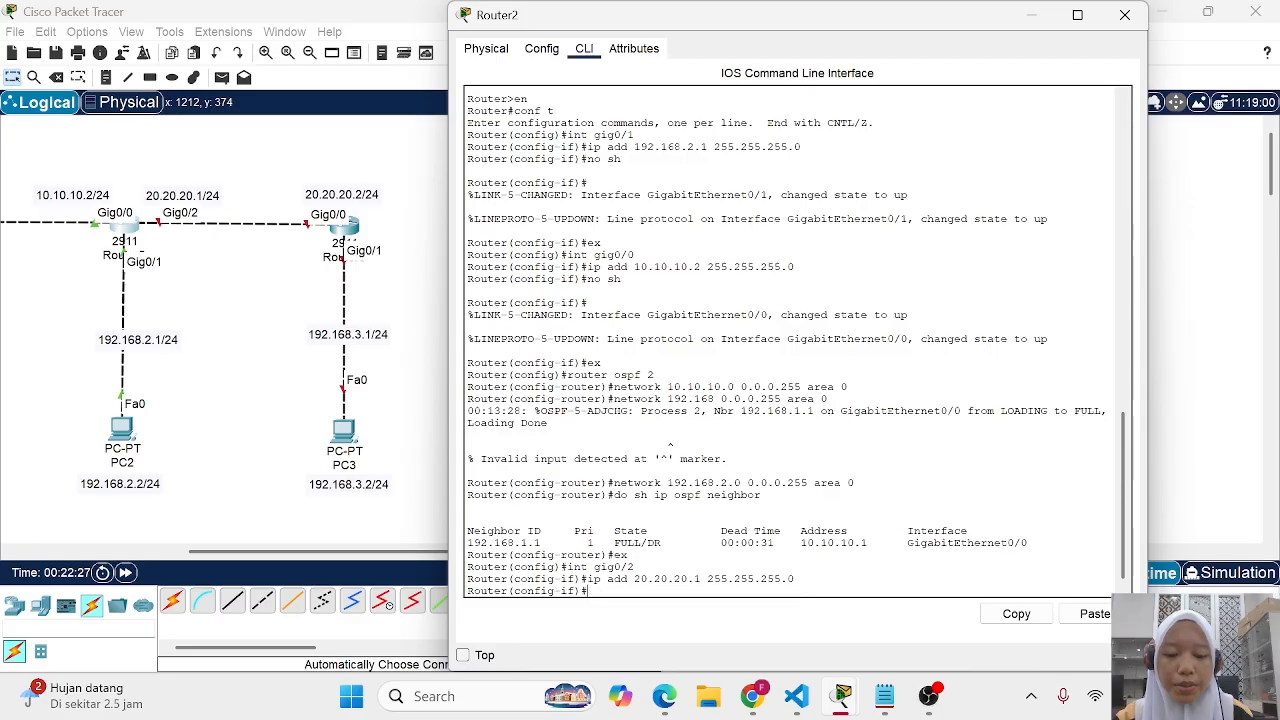
Enable Router2's gig0/2 interface with no shutdown and return to global configuration mode
text(no sh)
key(Return)
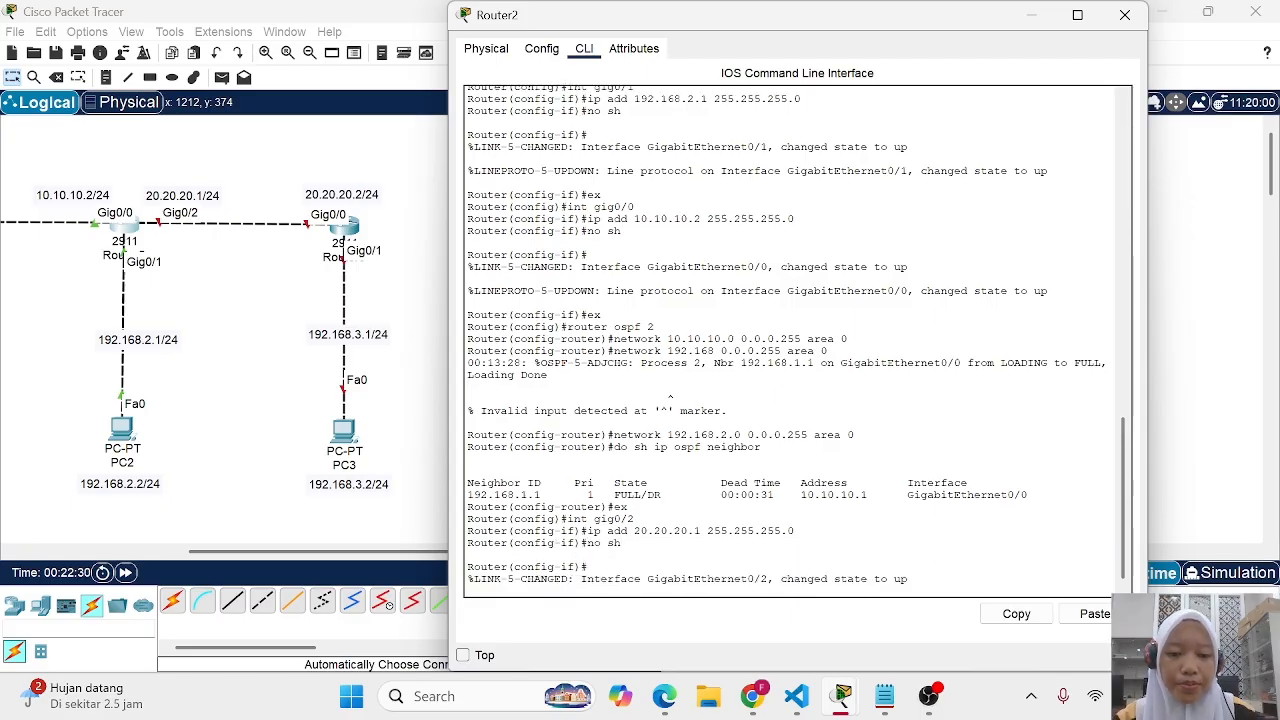
key(Return)
text(ex)
key(Return)
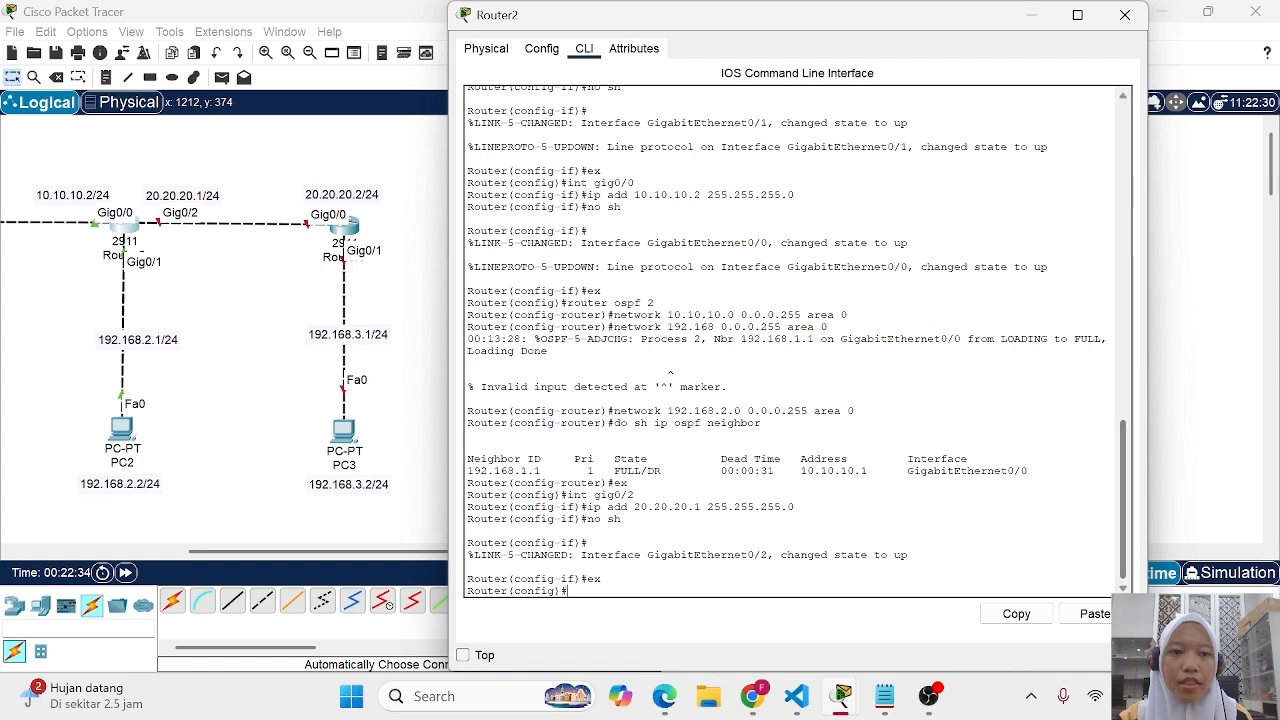
Leave Router2's console, open Router3's command line and enter global configuration mode
double_click(1029, 22)
click(783, 330)
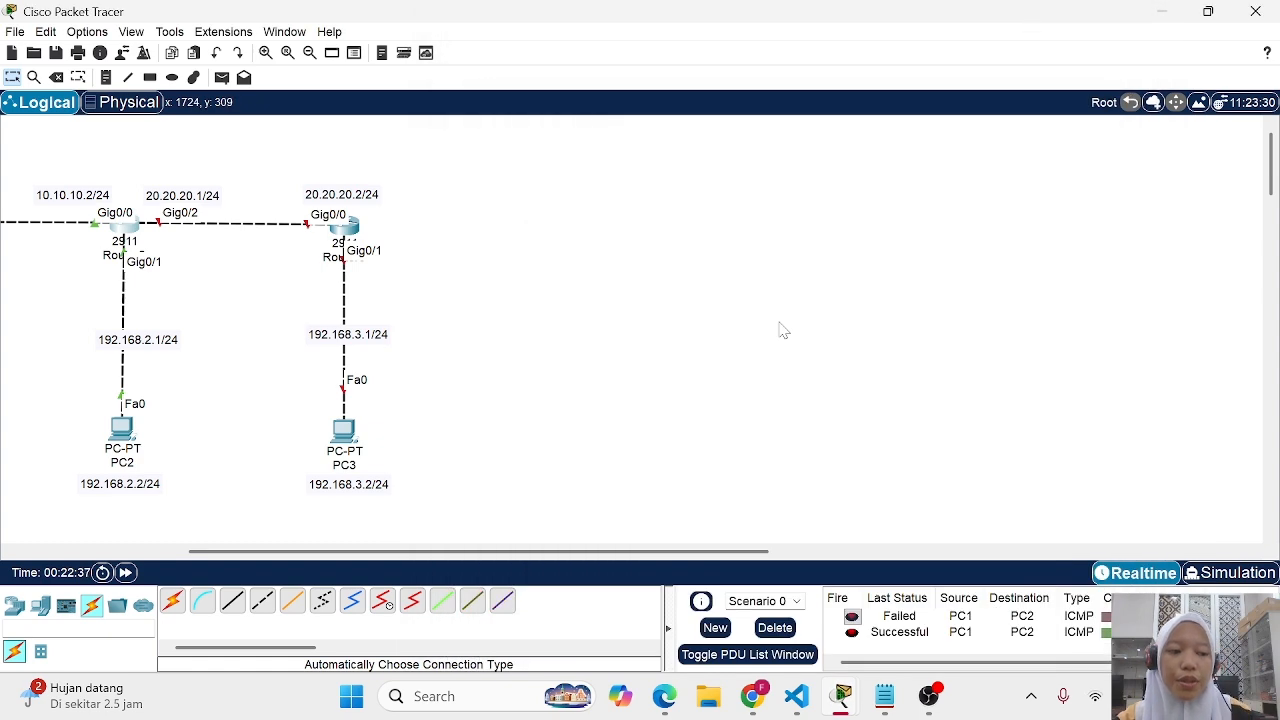
double_click(346, 232)
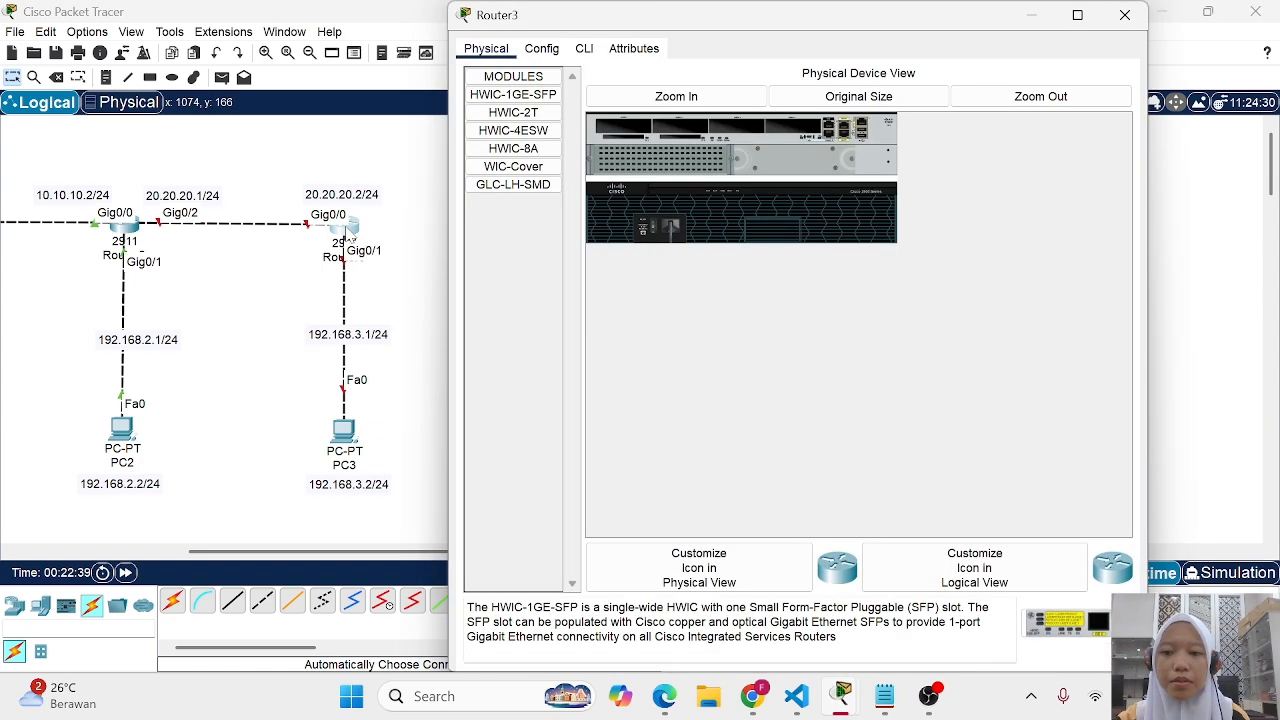
click(584, 48)
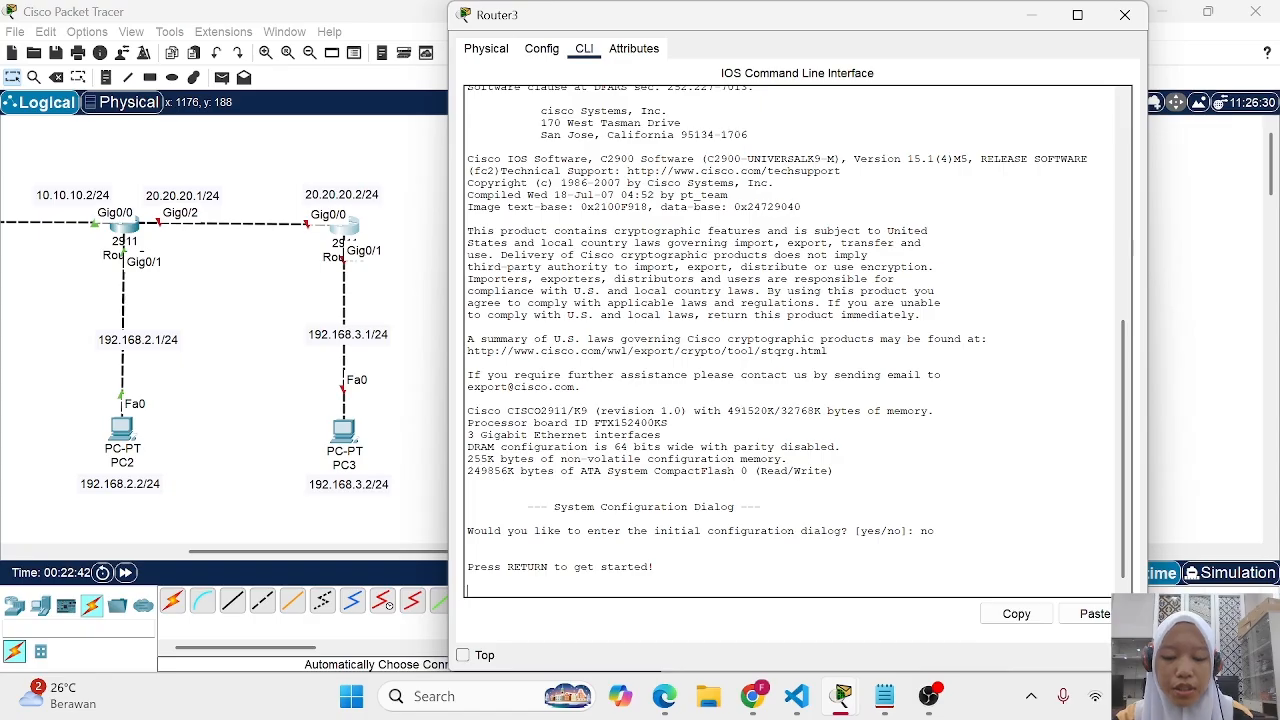
key(Return)
text(en)
key(Return)
text(conf t)
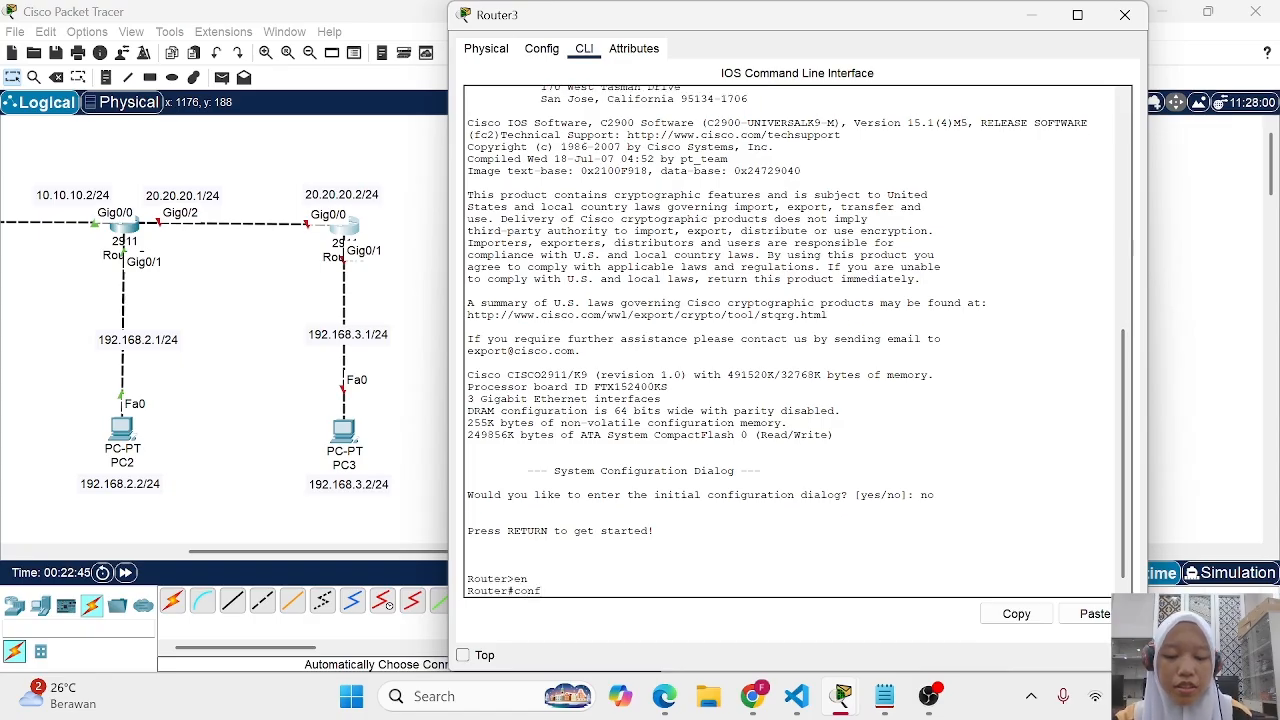
key(Return)
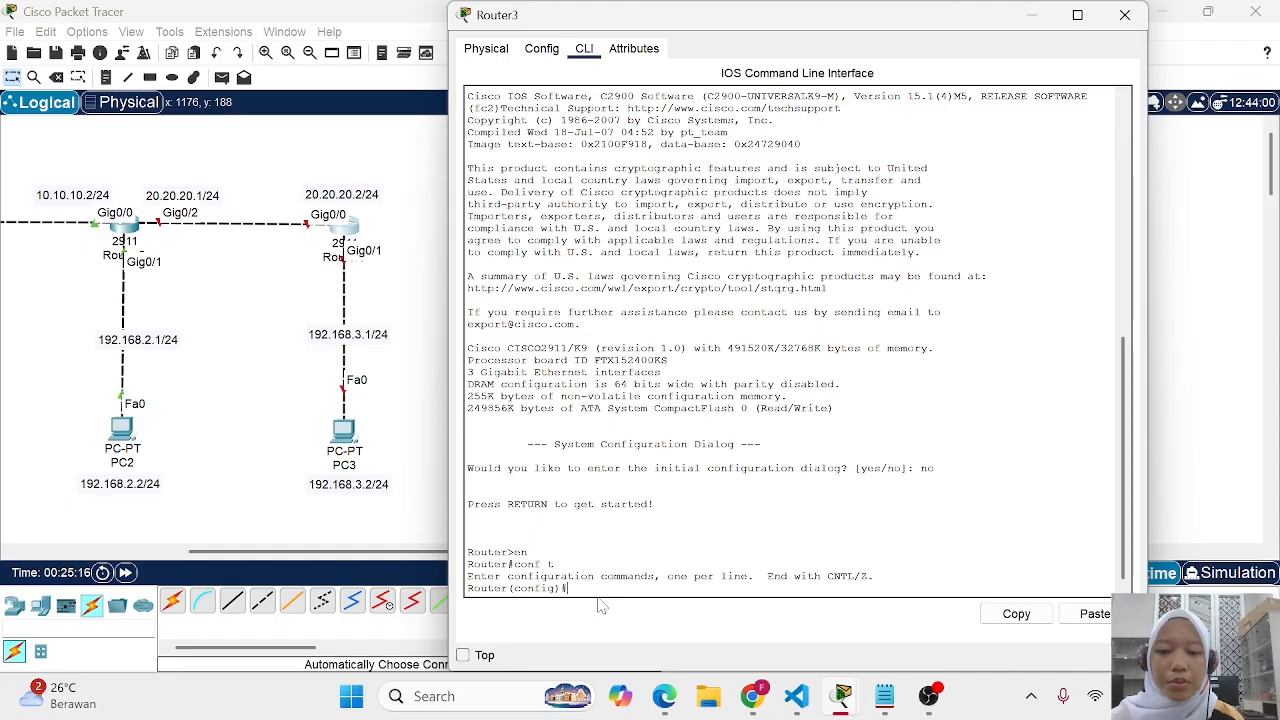
Assign IP address 192.168.3.1 with mask 255.255.255.0 to Router3's gig0/1 interface
text(int )
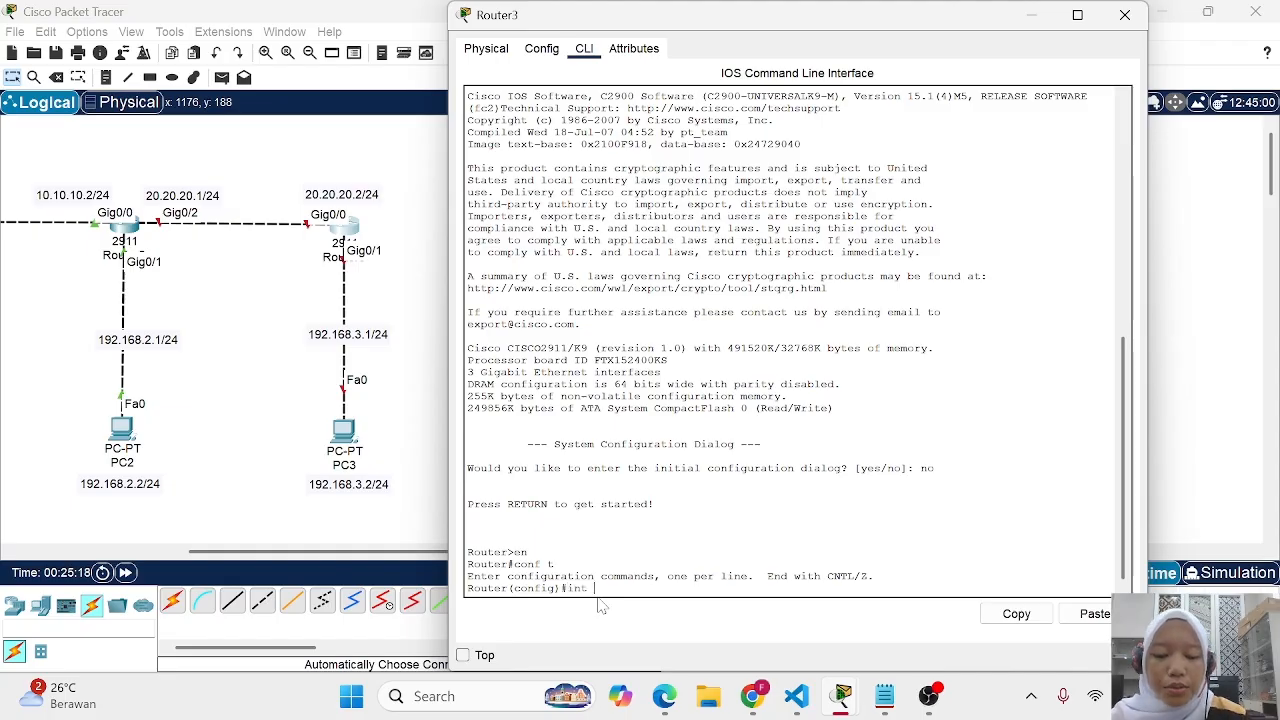
text(gig0/1)
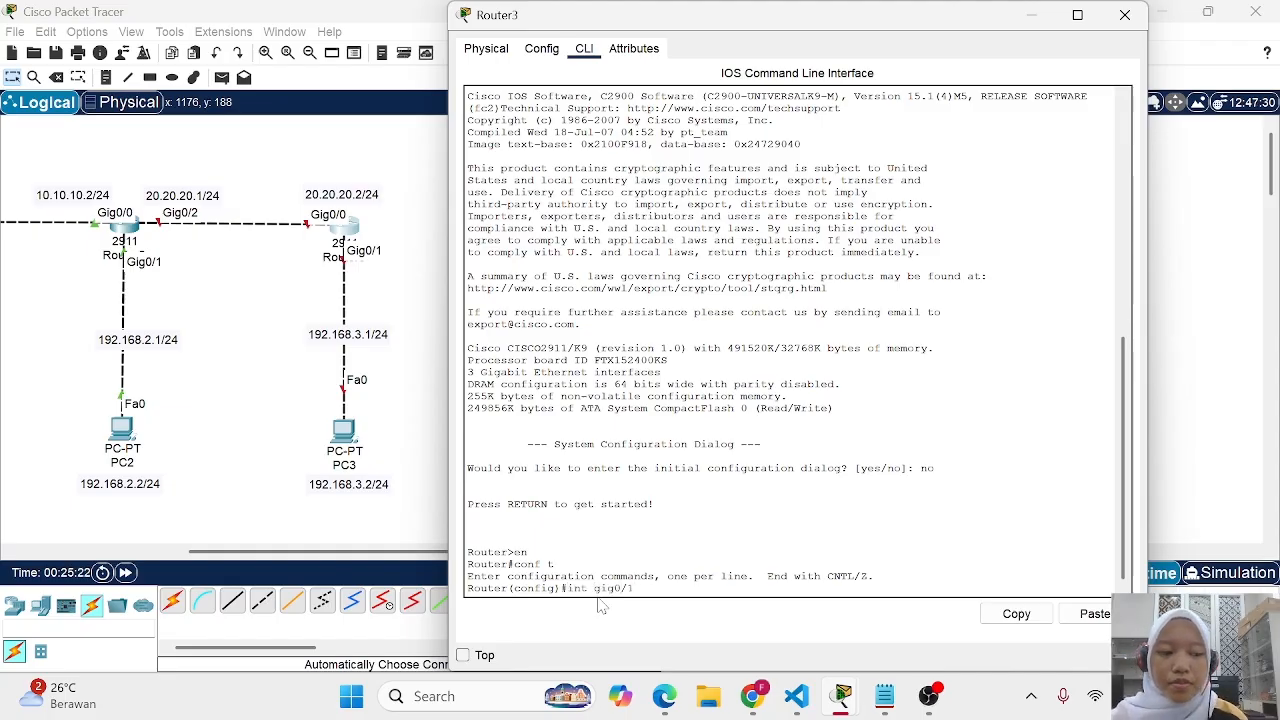
key(Return)
text(ip)
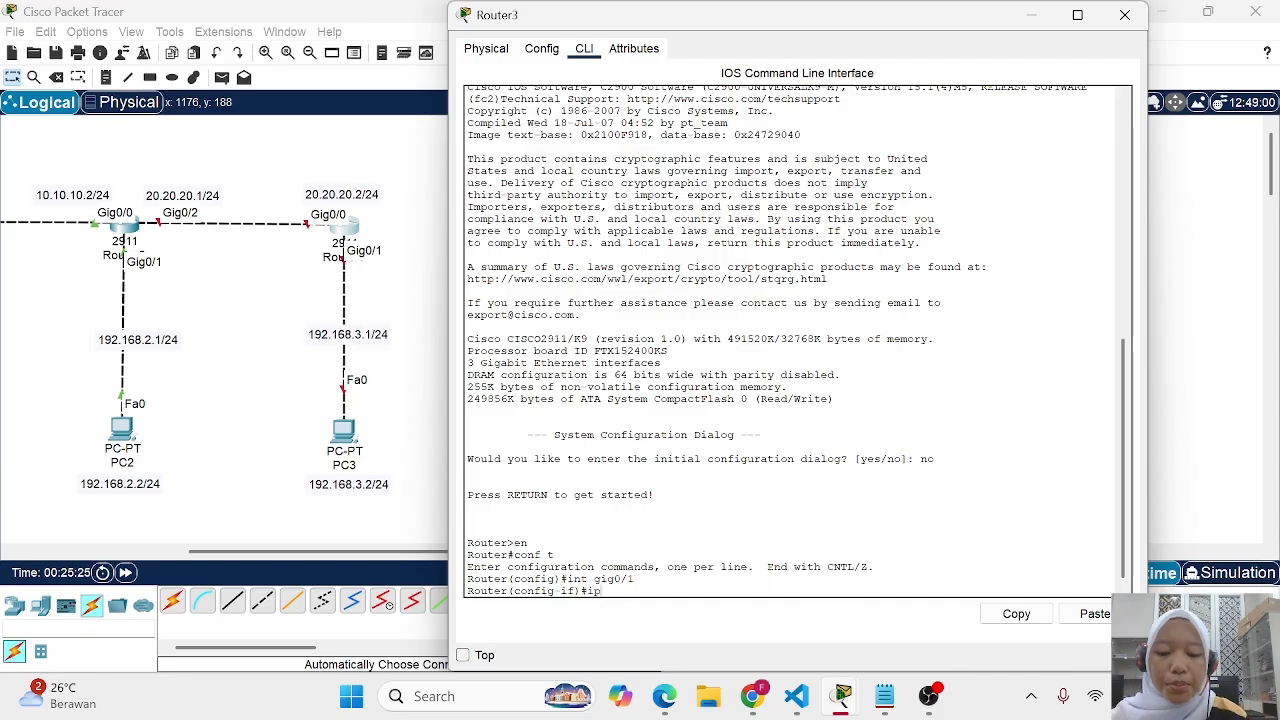
text( add 192)
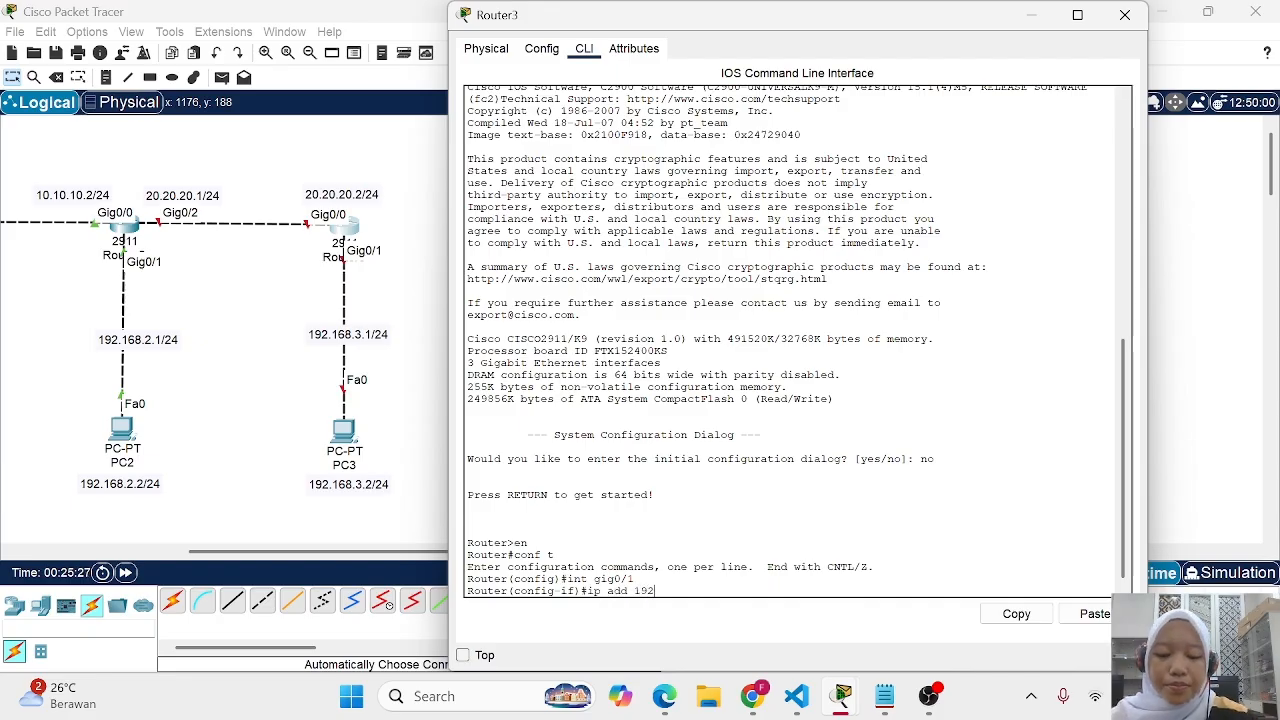
text(.168.)
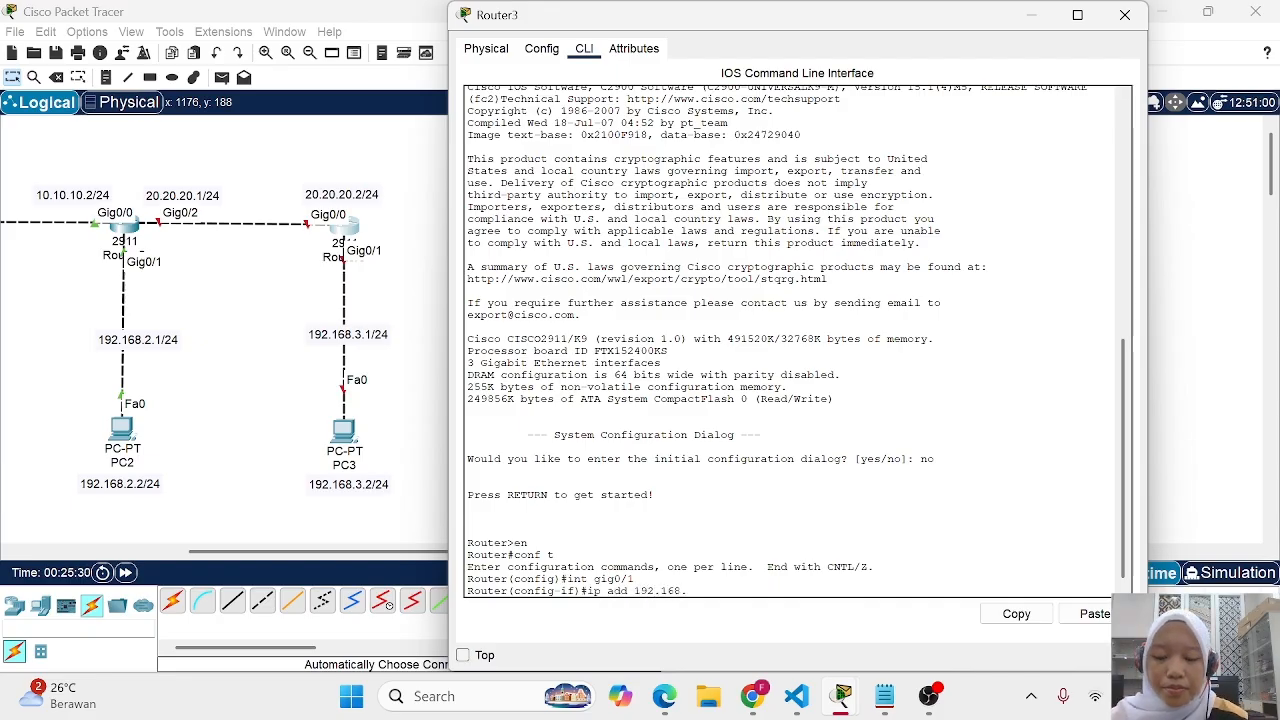
text(3.1 255.255)
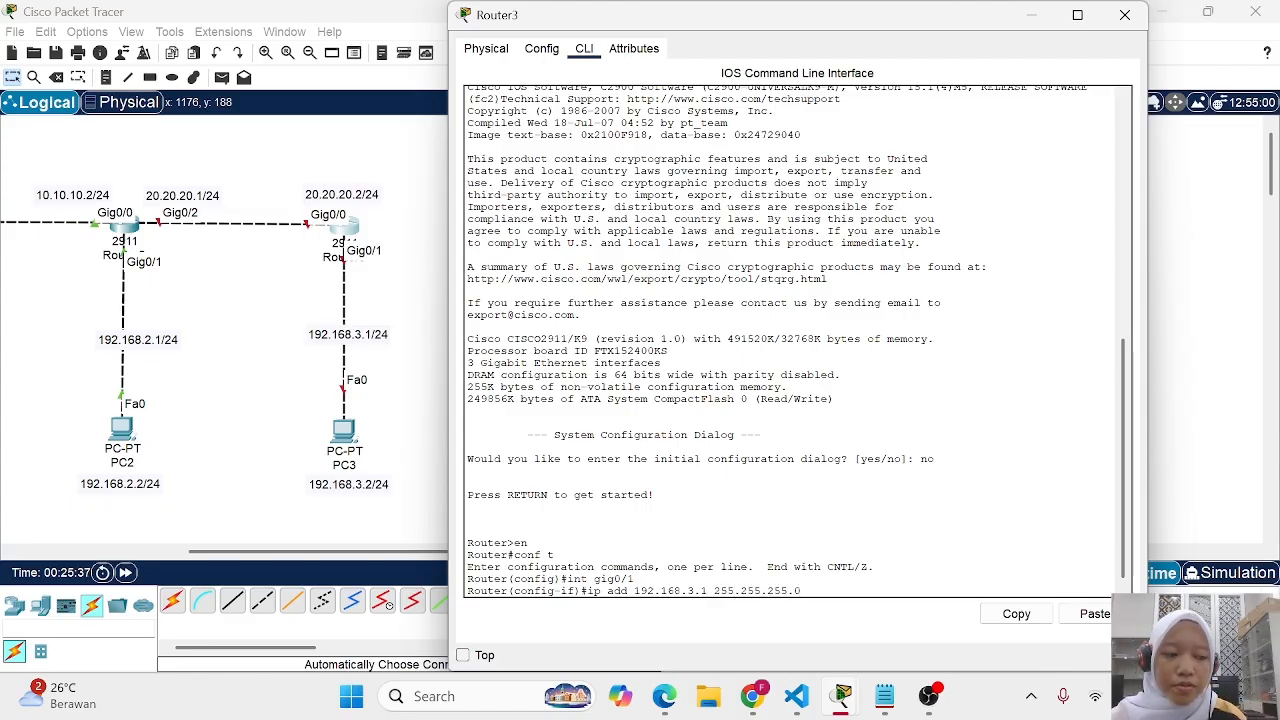
text(.255.0)
key(Return)
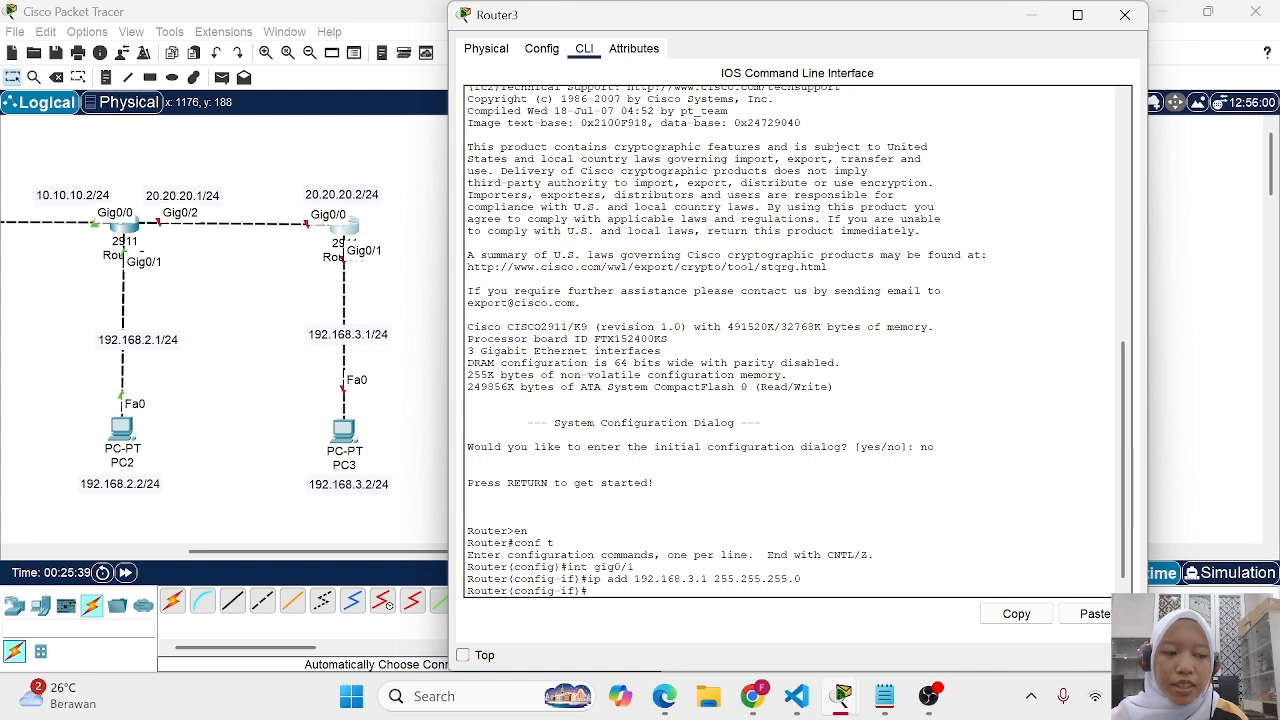
Enable Router3's gig0/1 interface with no shutdown and return to global configuration mode
text(no sh)
key(Return)
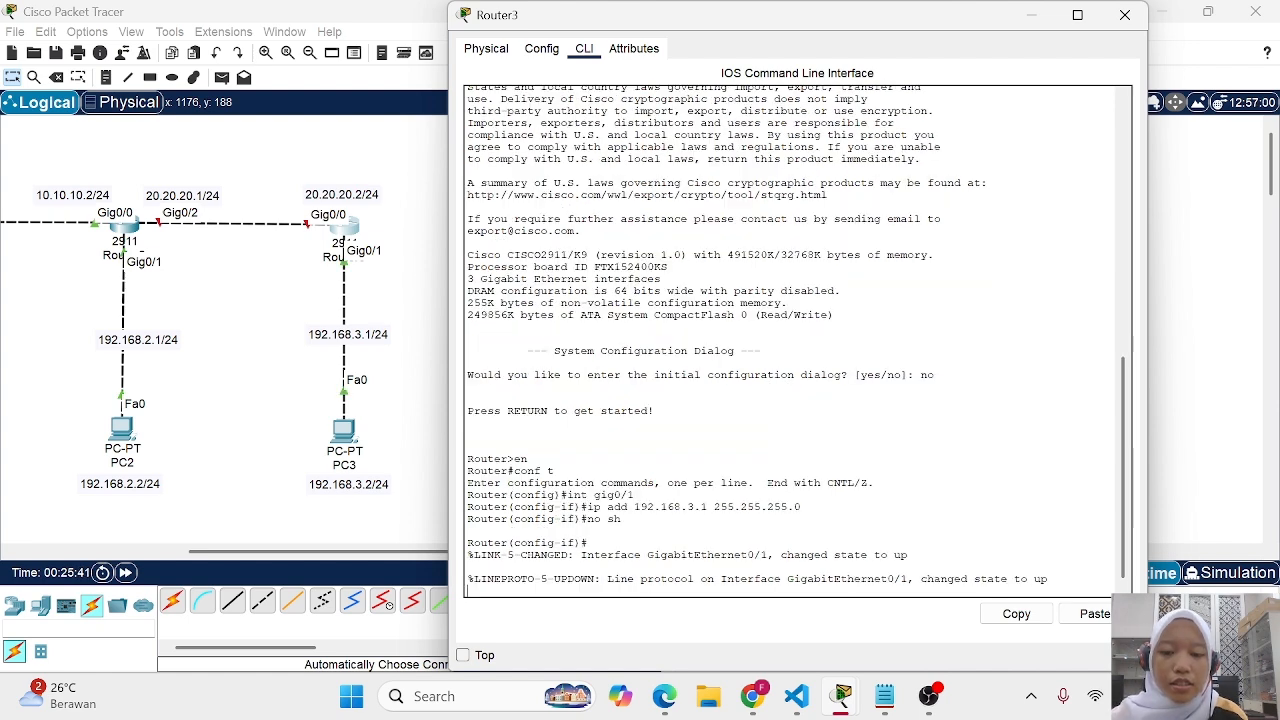
key(Return)
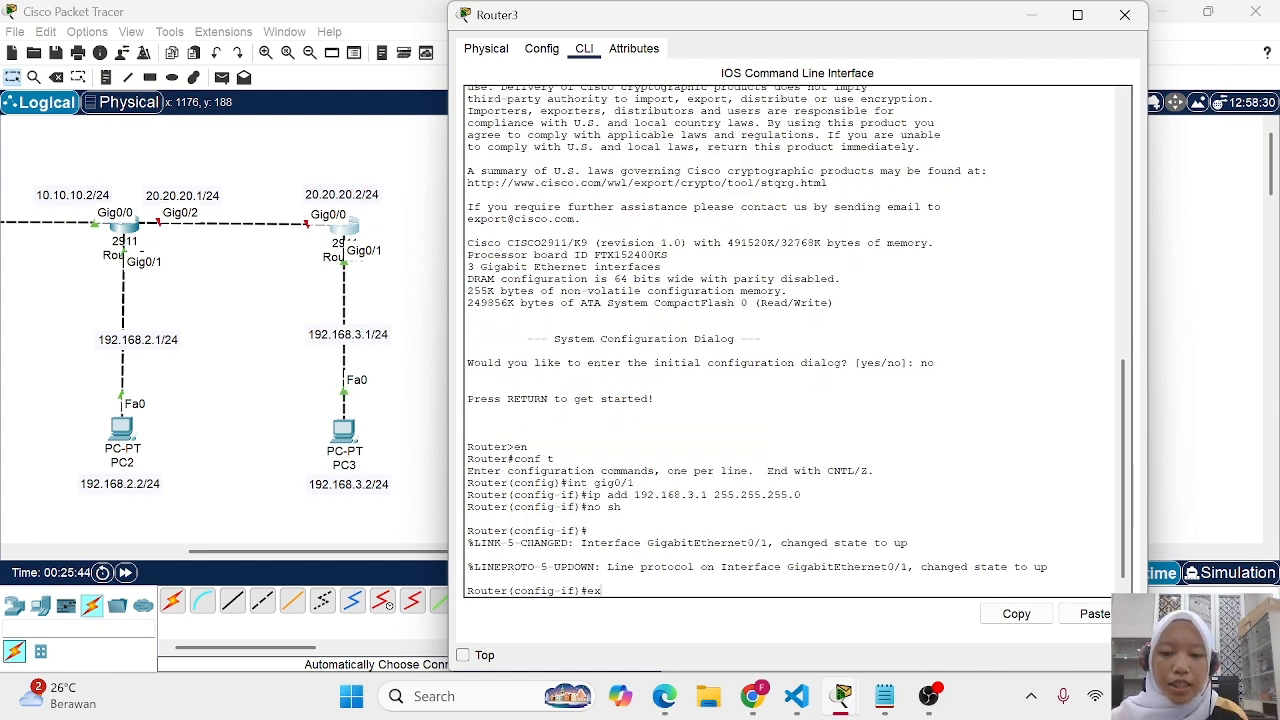
text(ex)
key(Return)
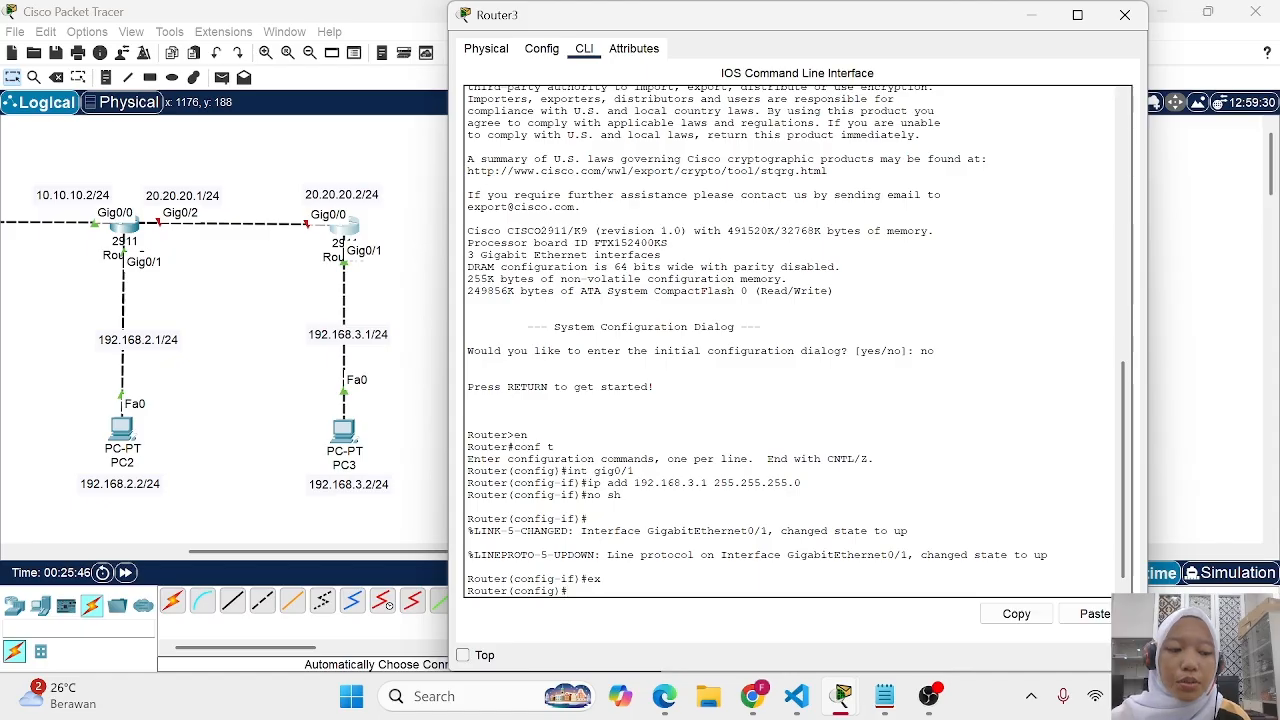
Assign IP address 20.20.20.2 with mask 255.255.255.0 to Router3's gig0/0 interface
text(int gig0/0)
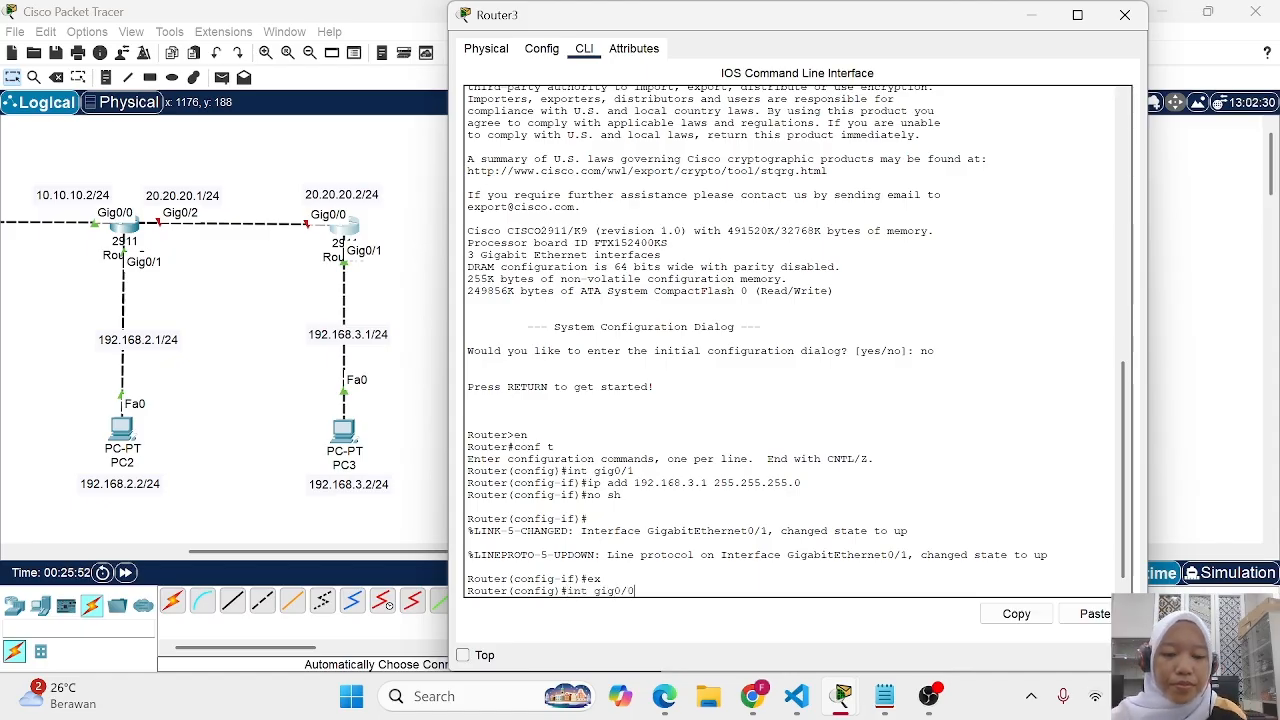
key(Return)
text(i)
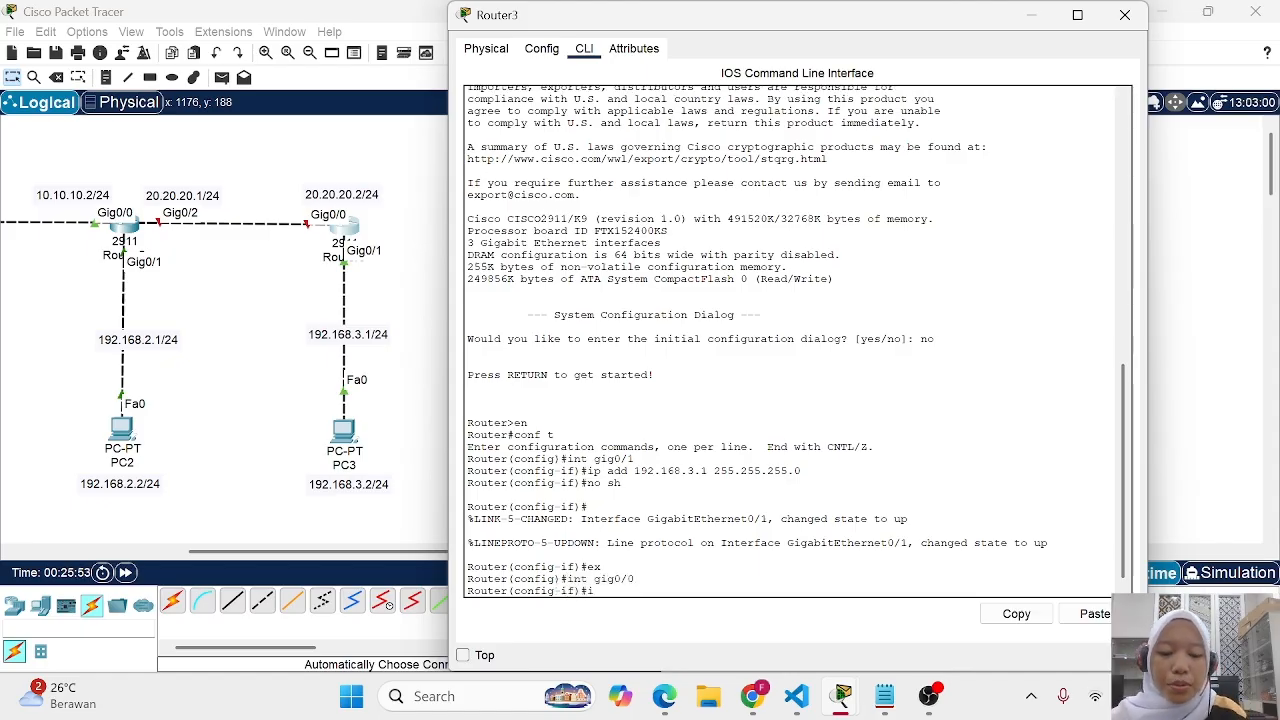
text(p add 20.20.2)
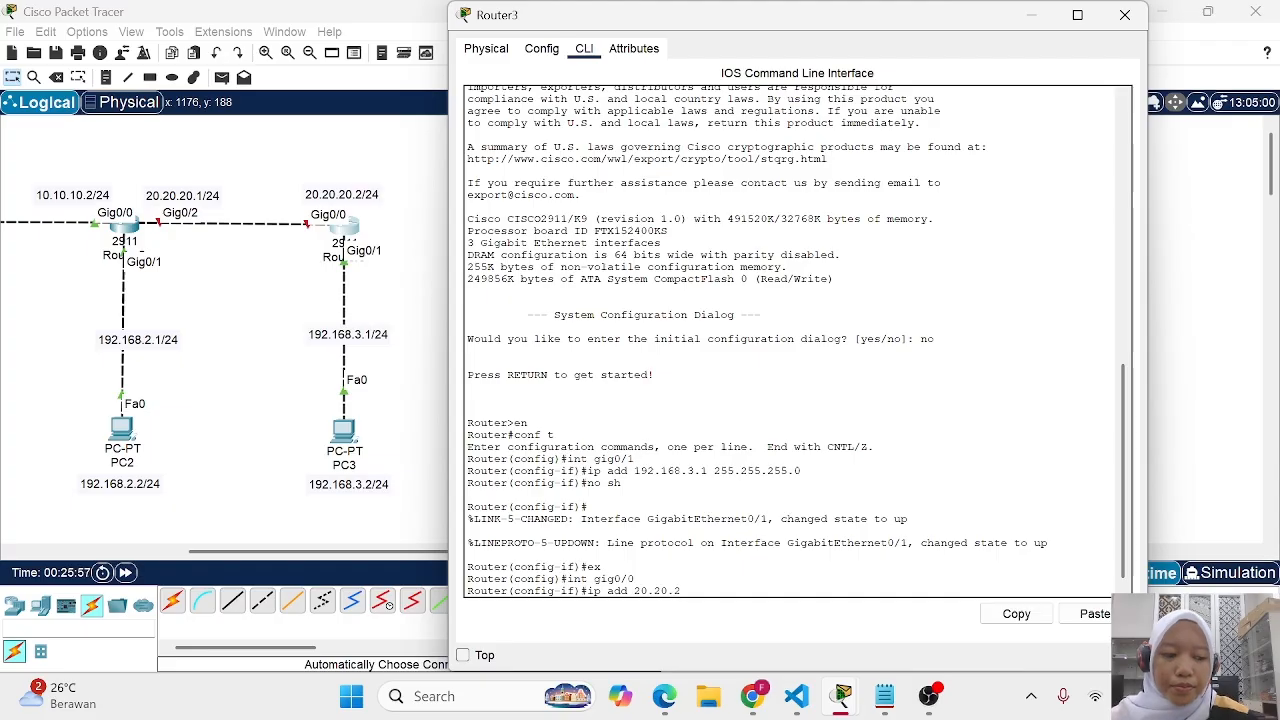
text(0.2 255.255.255.)
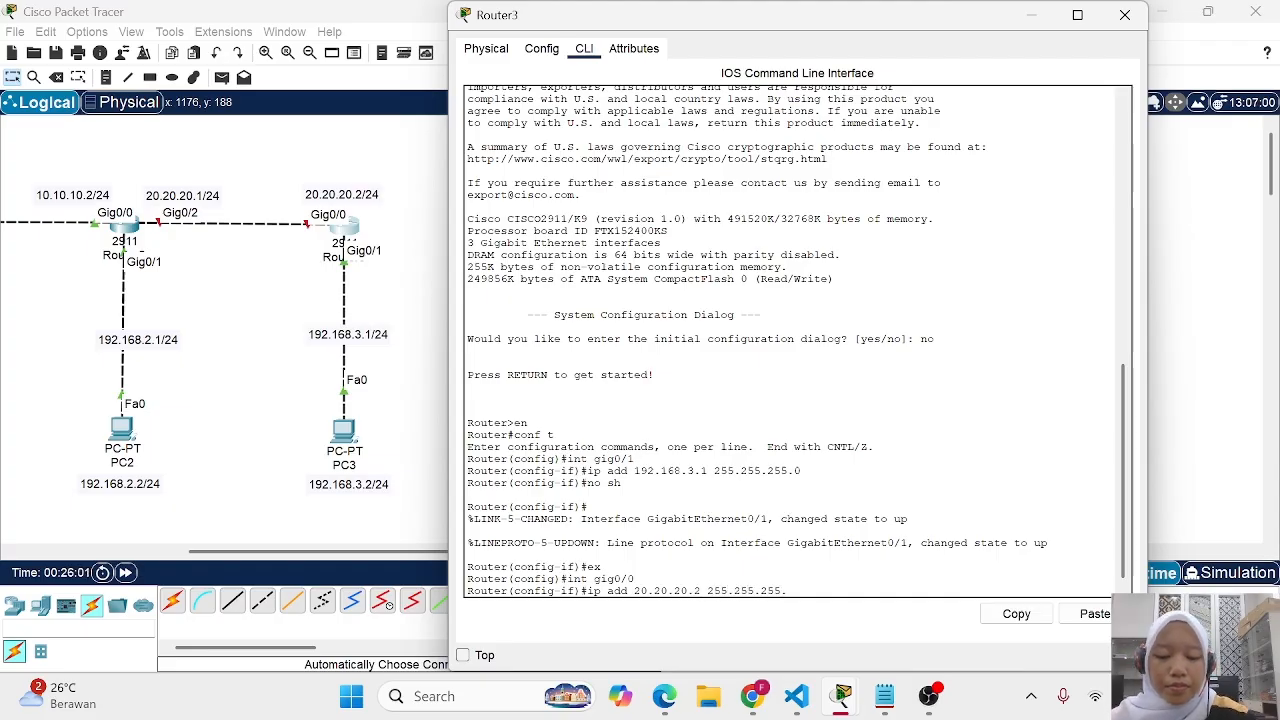
text(0)
key(Return)
Enable Router3's gig0/0 interface with no shutdown, return to global configuration mode and leave its console
text(no sh)
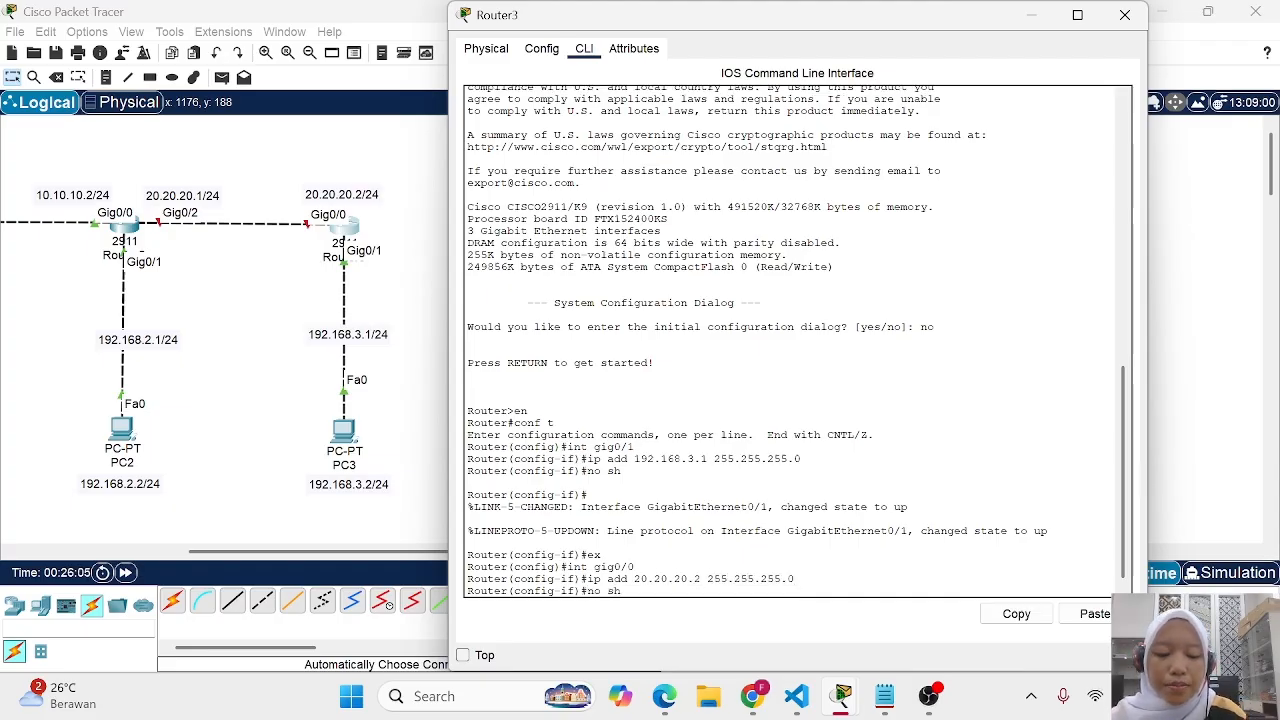
key(Return)
text(ex)
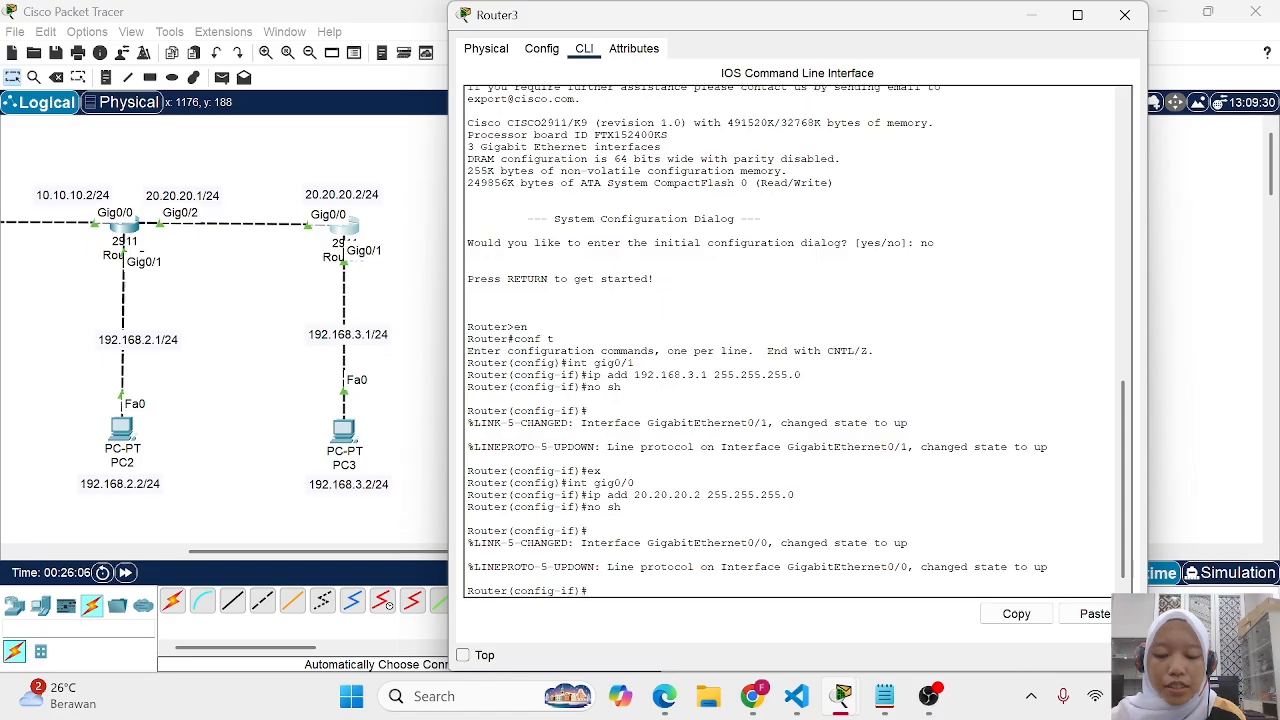
key(Return)
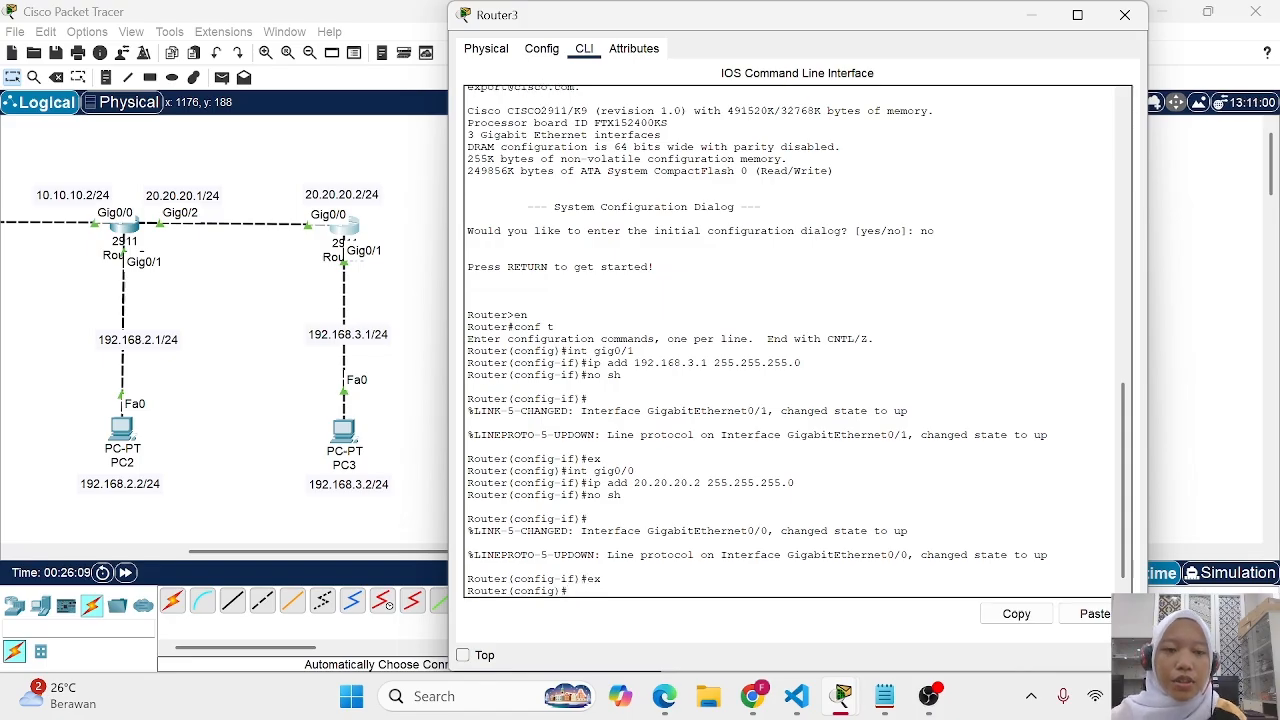
click(1032, 14)
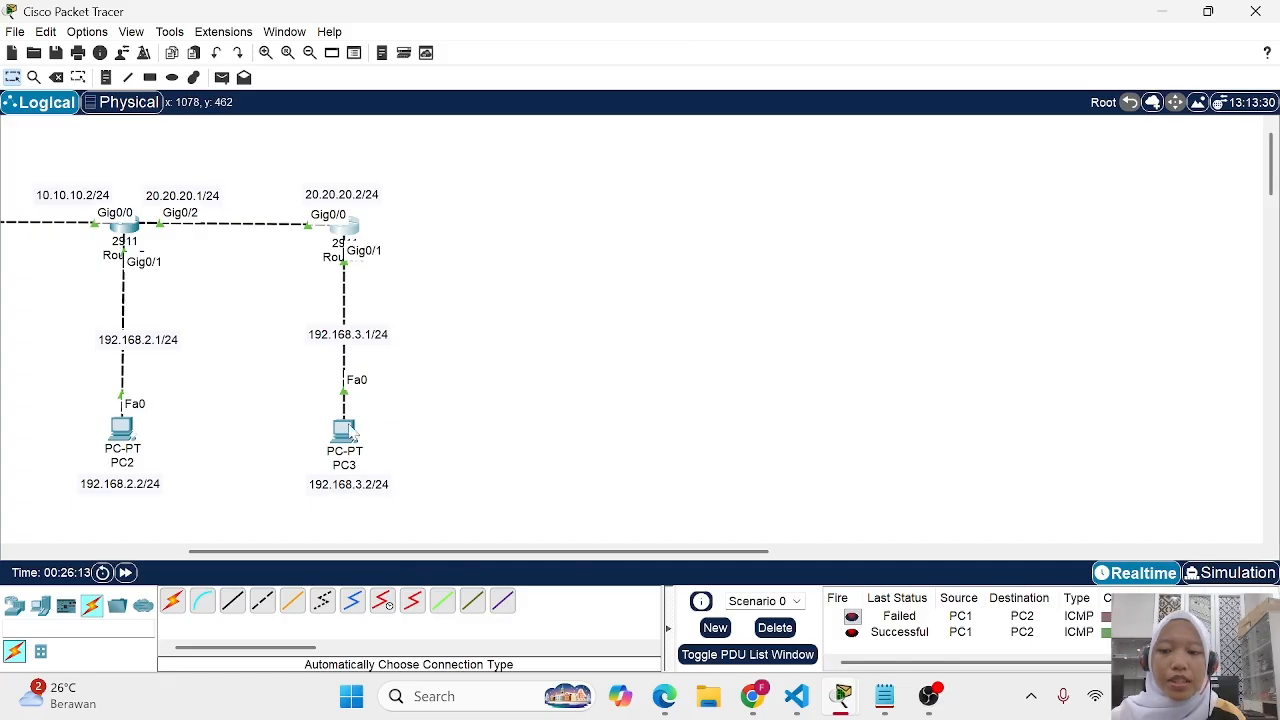
Open PC3's IP configuration and set its static IPv4 address to 192.168.3.2 with mask 255.255.255.0
click(343, 430)
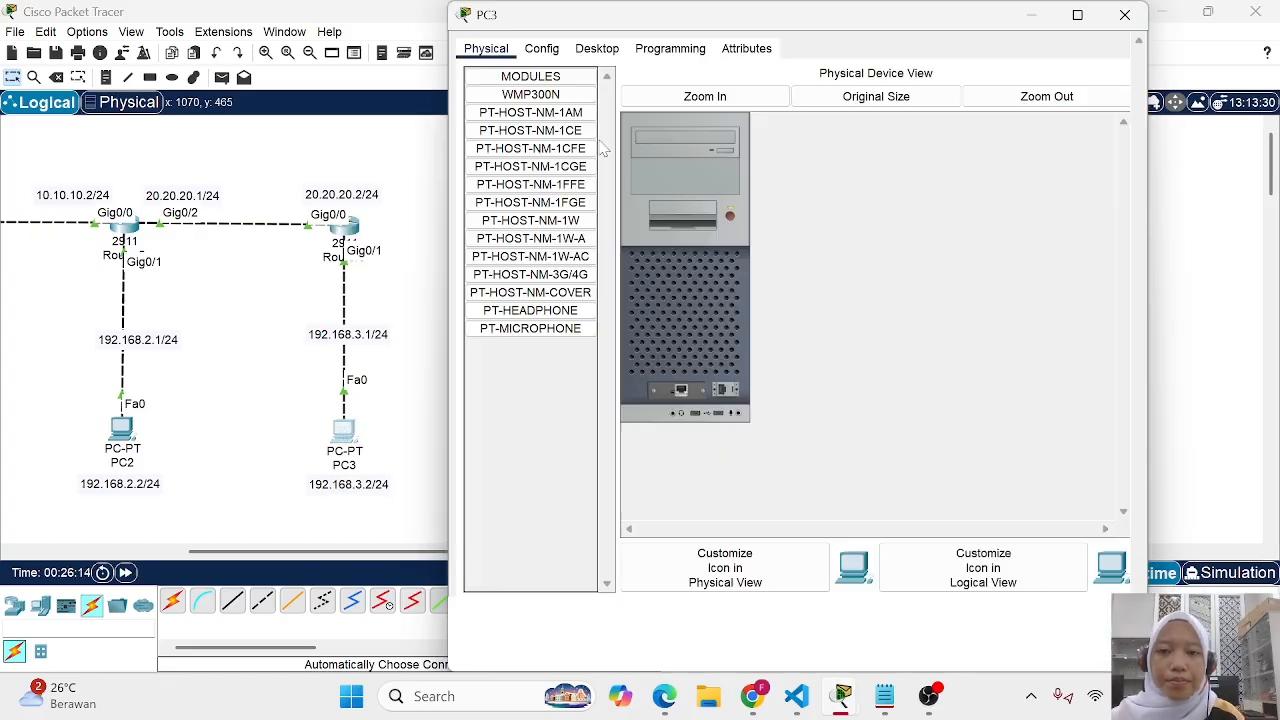
click(597, 48)
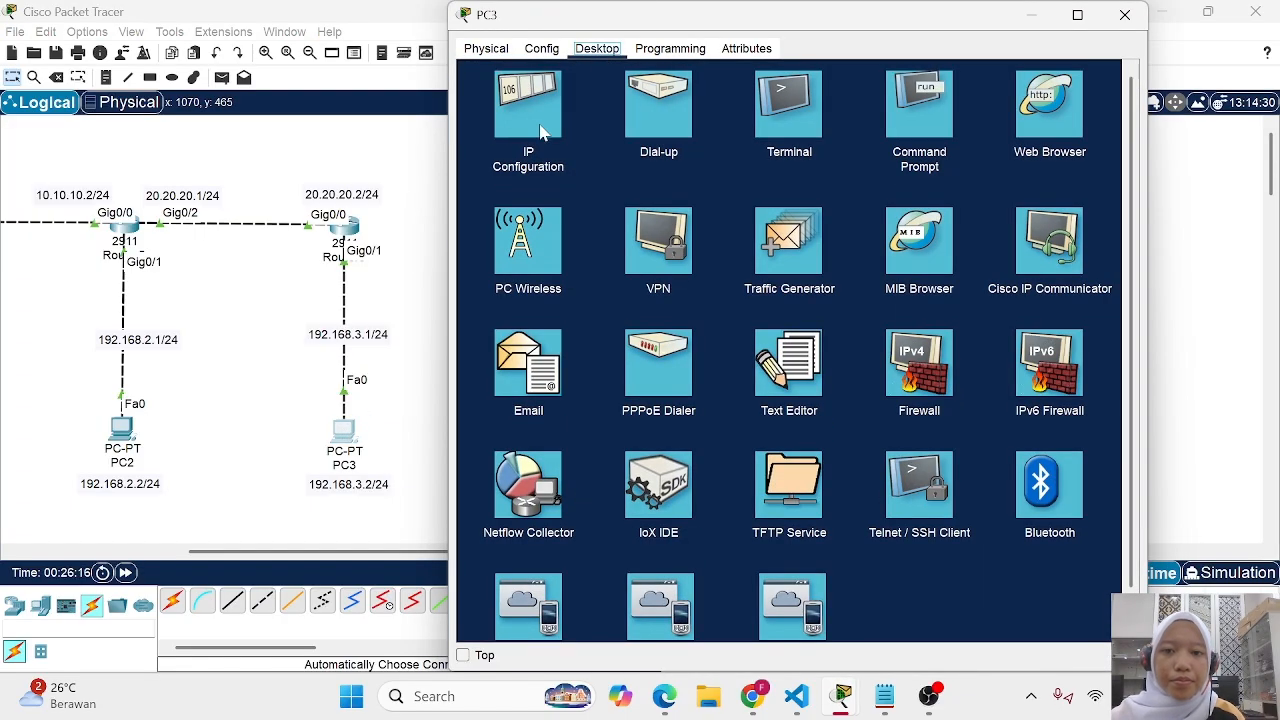
click(523, 114)
click(915, 157)
text(192)
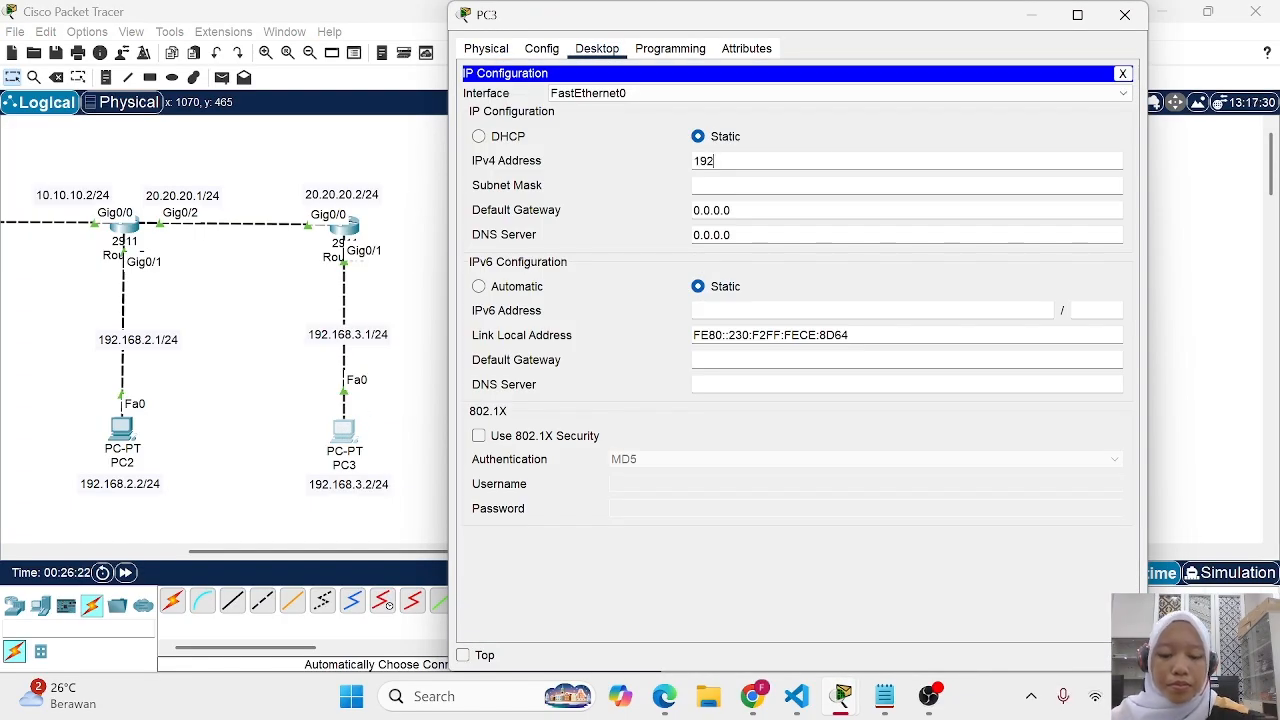
text(.168.3.2)
key(Tab)
key(Tab)
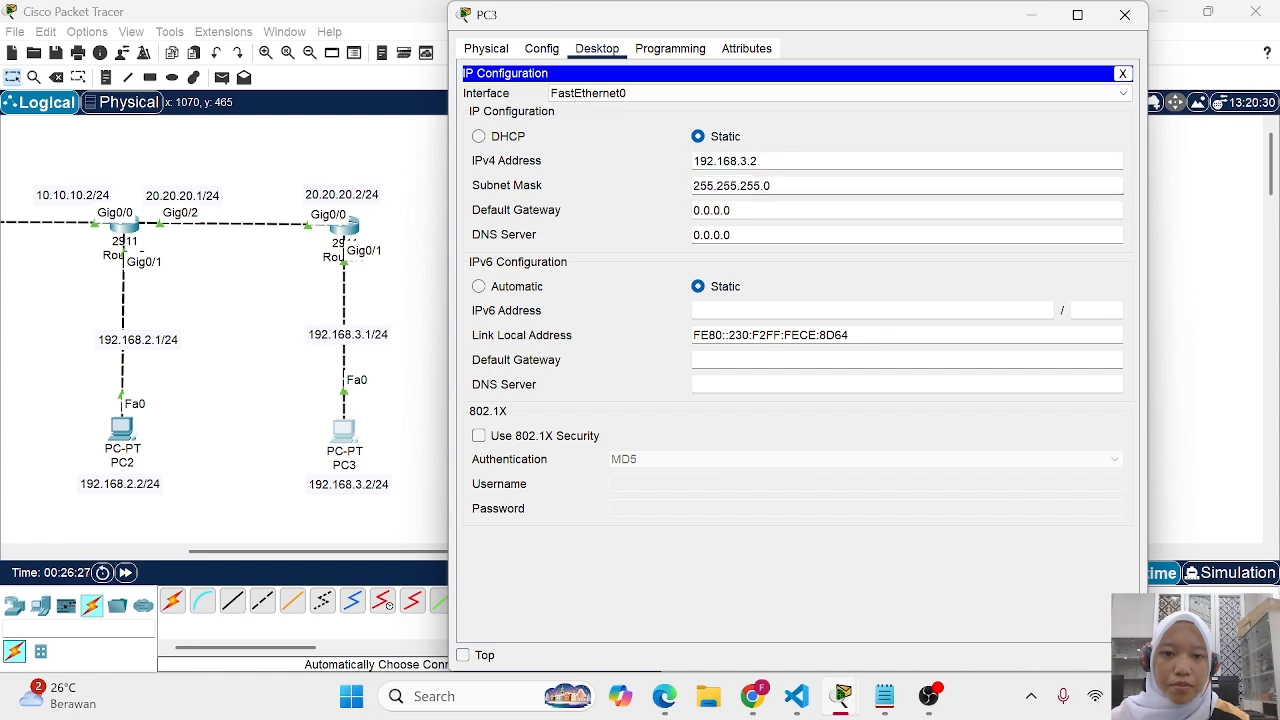
Set PC3's IPv4 default gateway to 192.168.3.1 and close its configuration window
key(BackSpace)
key(BackSpace)
key(BackSpace)
key(BackSpace)
key(BackSpace)
key(BackSpace)
key(BackSpace)
text(192.168.3.1)
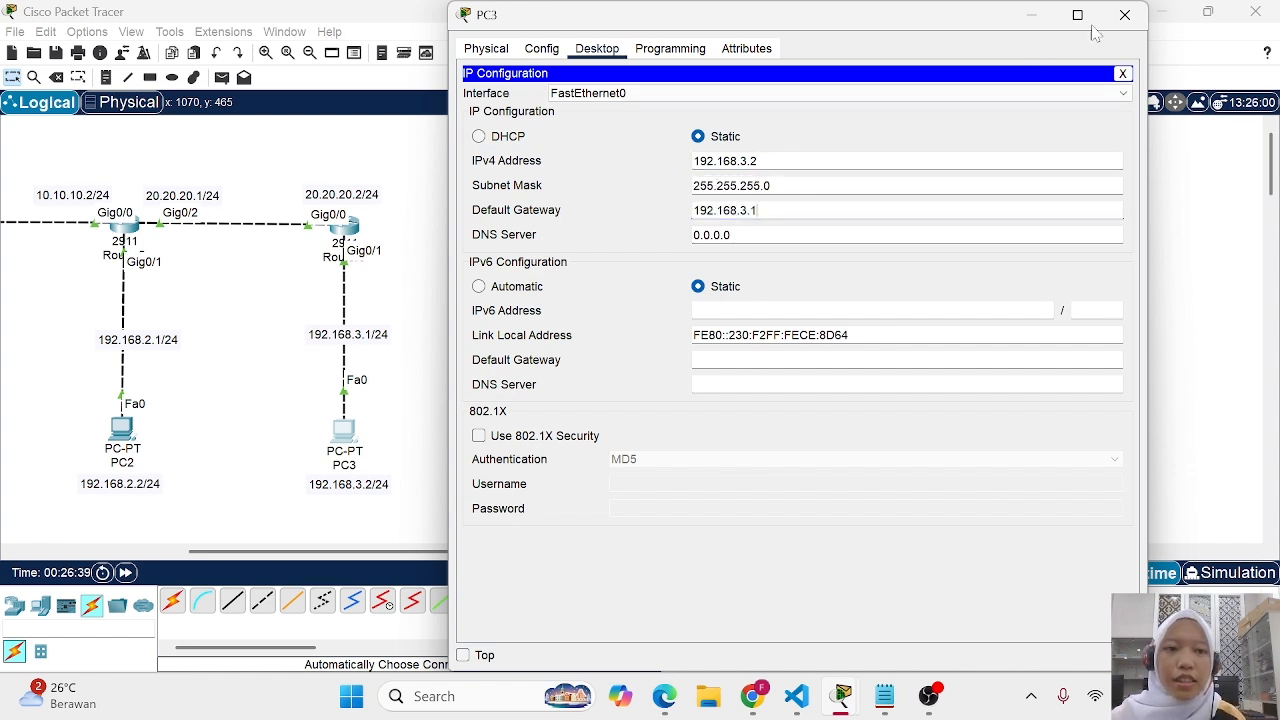
click(1124, 14)
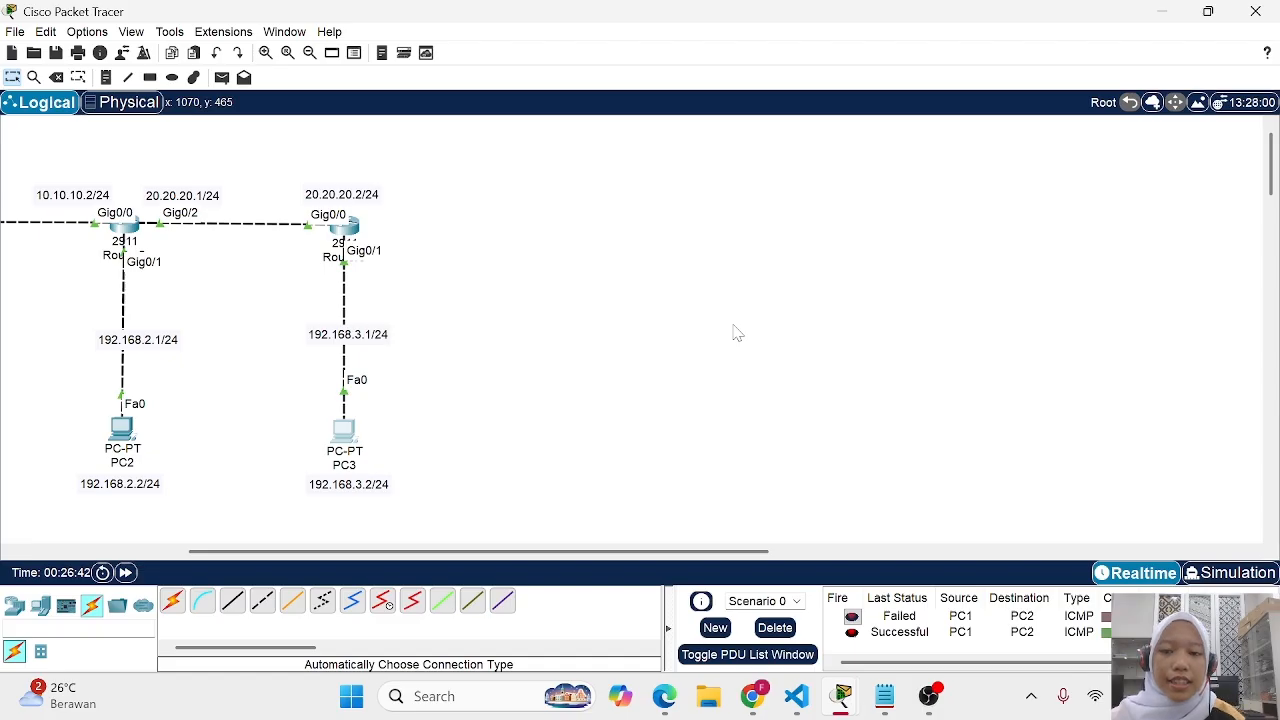
Open Router2's command line and enter configuration of OSPF process 2
scroll(735, 333, left, 5)
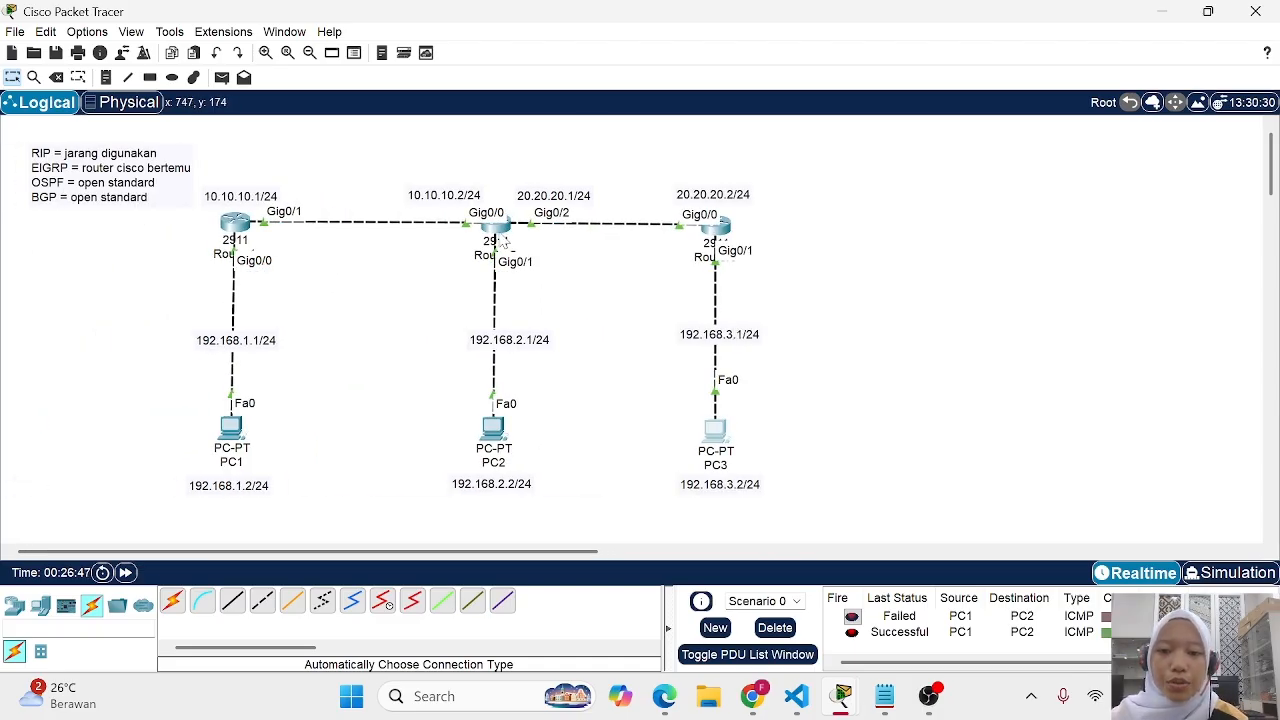
mouse_move(501, 240)
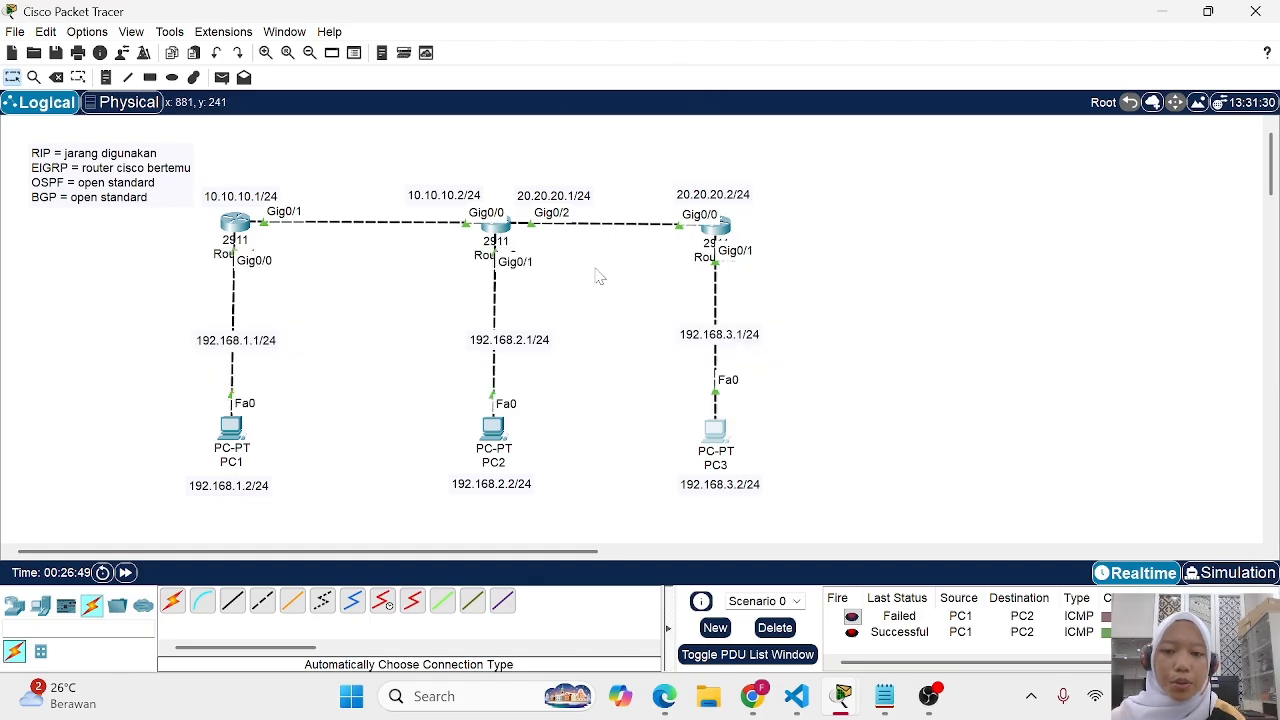
click(505, 237)
key(Return)
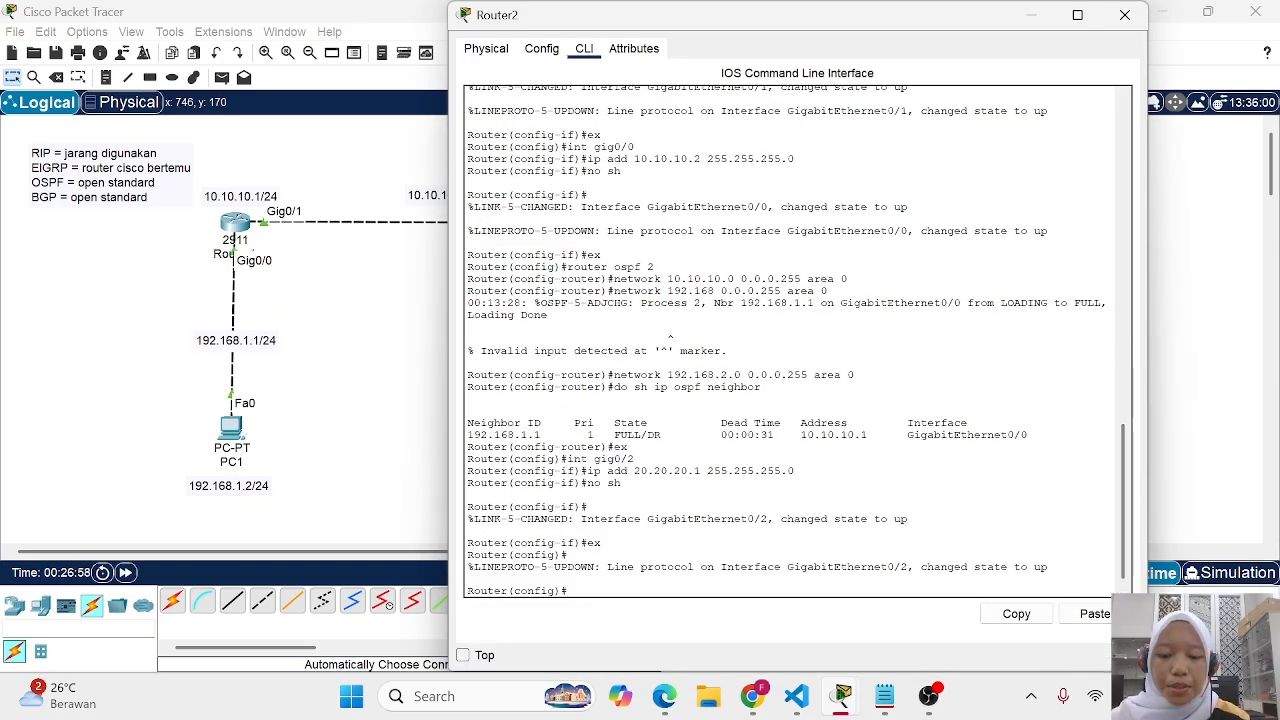
text(router)
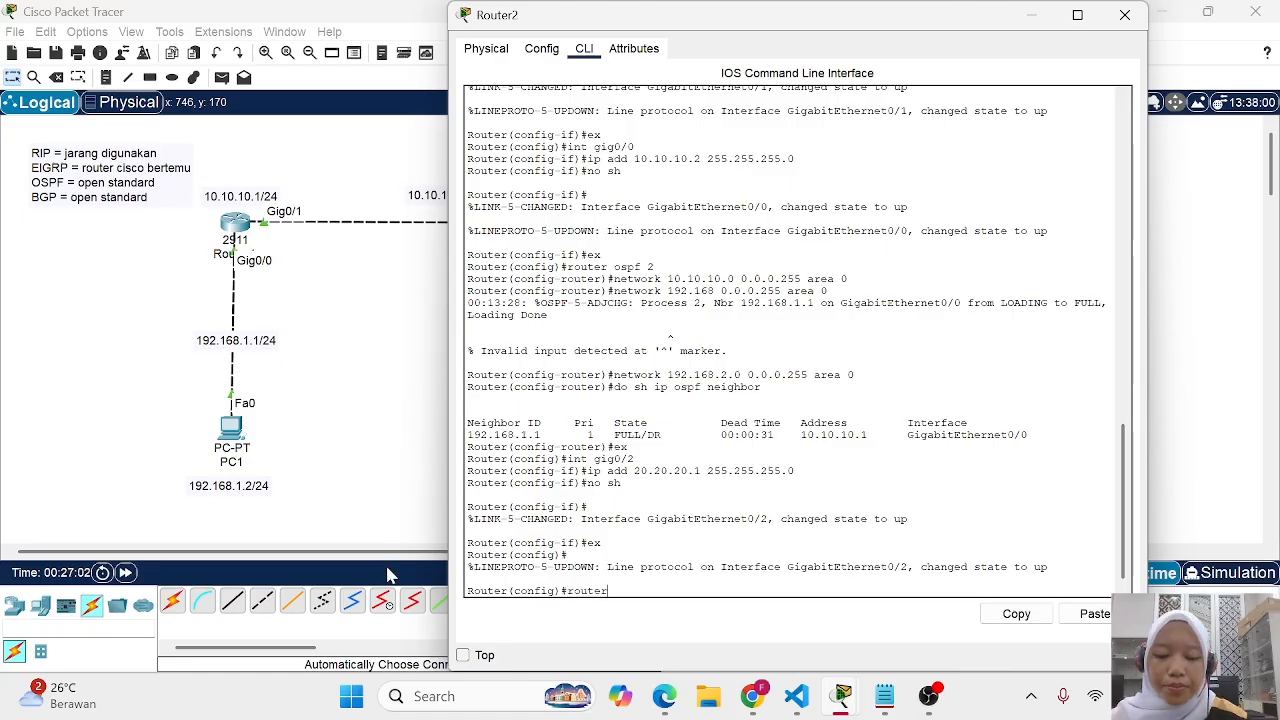
text( ospf )
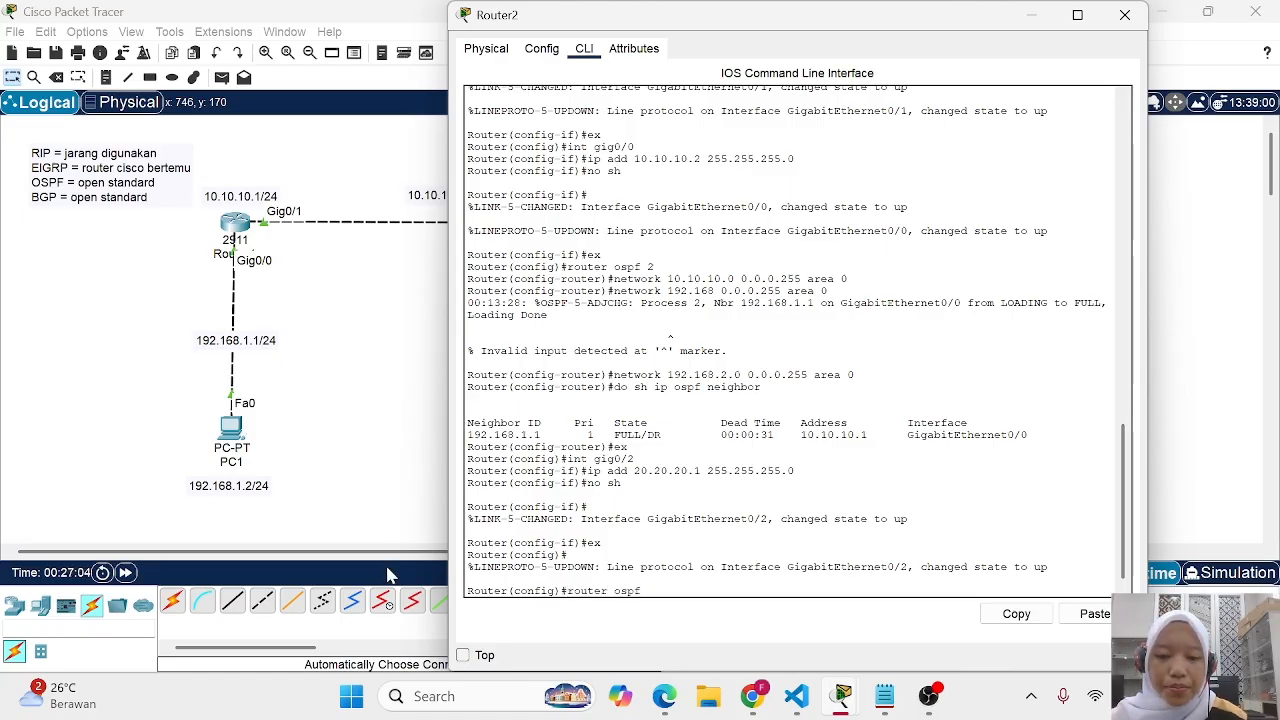
text(2)
key(Return)
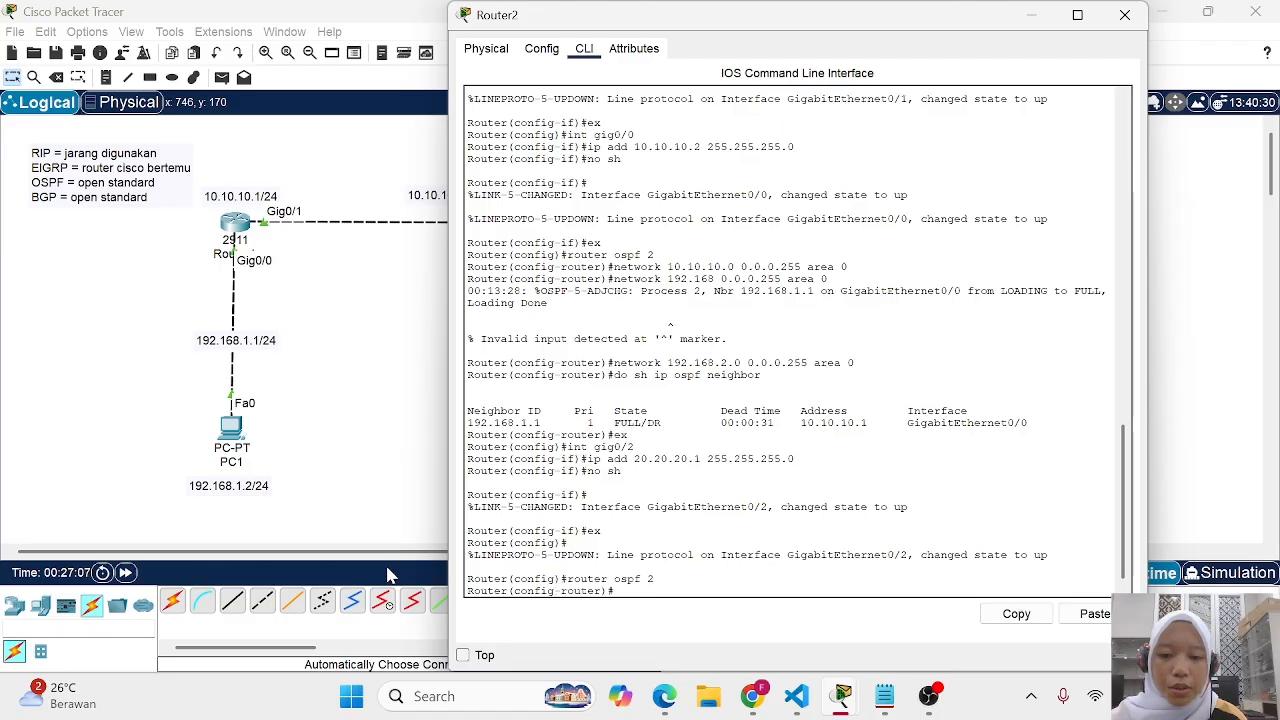
Advertise network 20.20.20.0 with wildcard 0.0.0.255 in area 0 on Router2 and return to global configuration mode
text(netw)
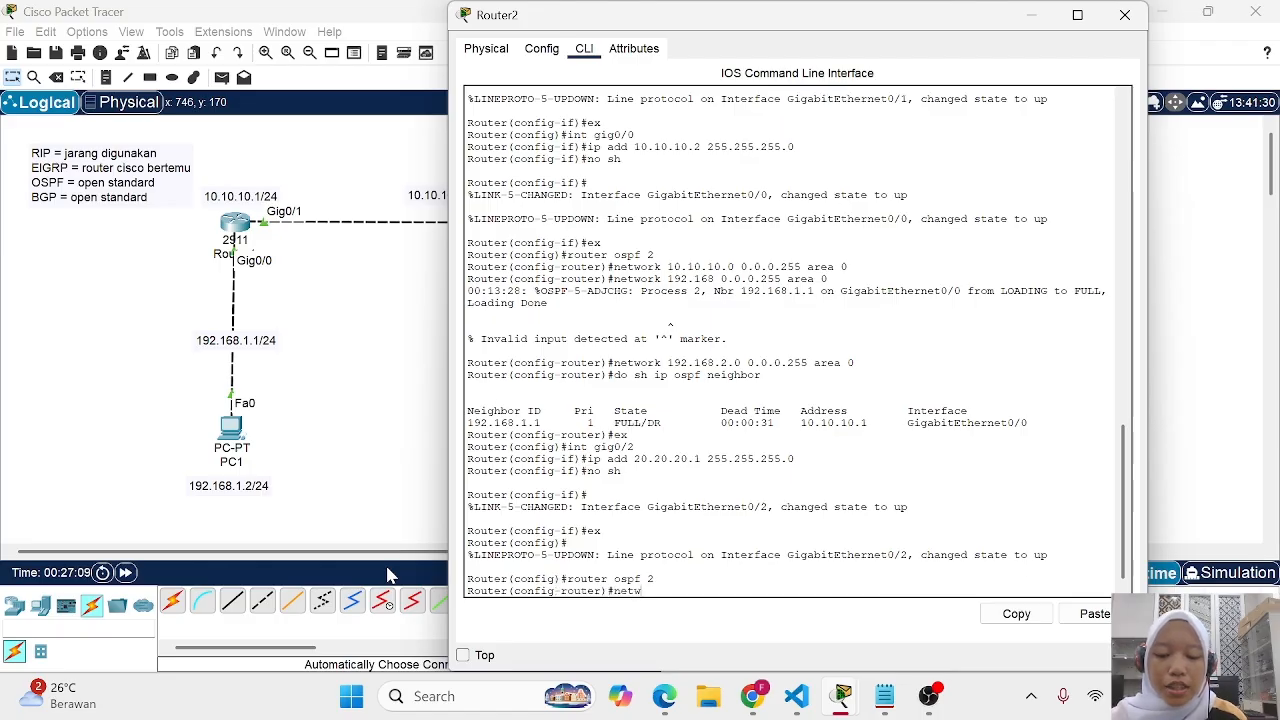
text(ork 20.20)
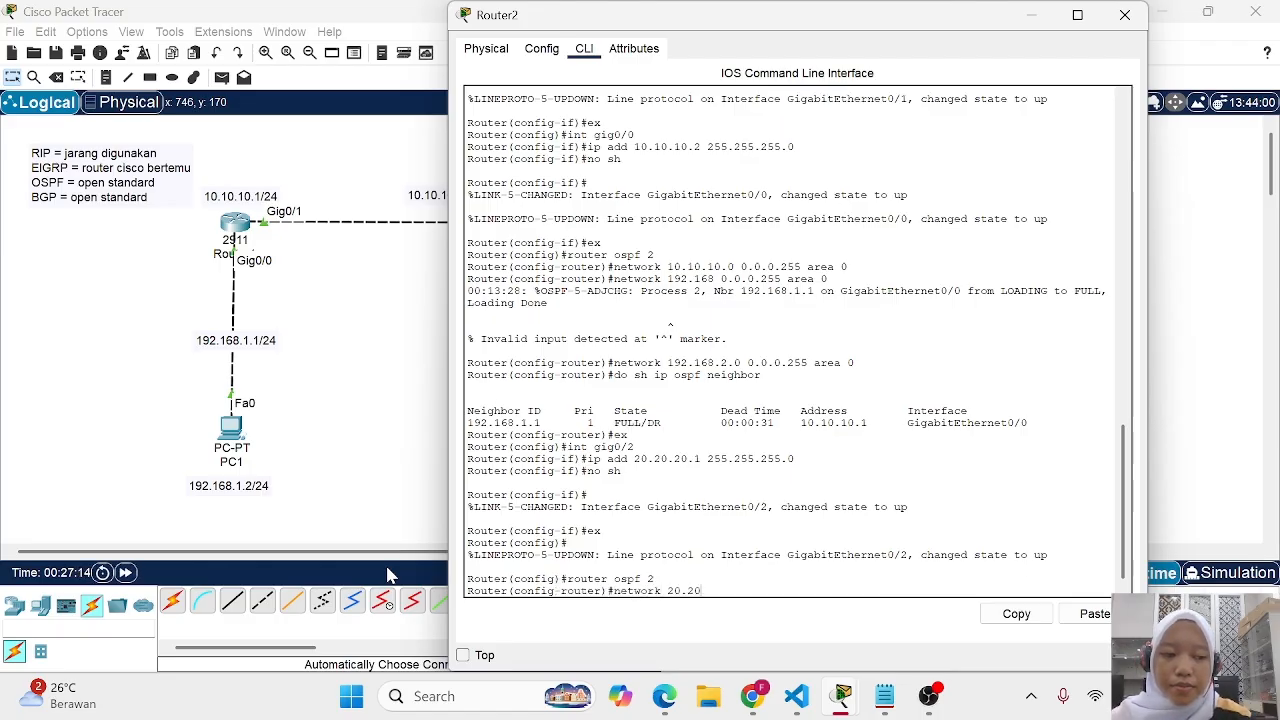
text(.20.0 0.0.0.255)
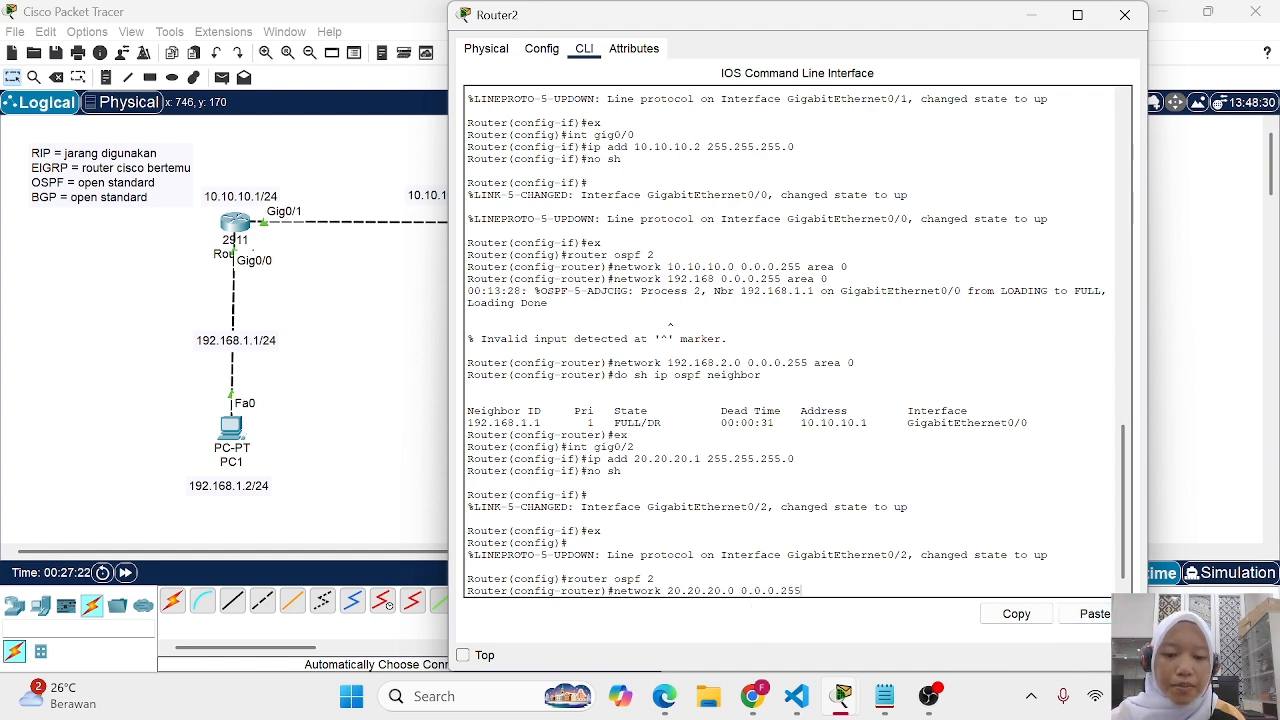
text( are)
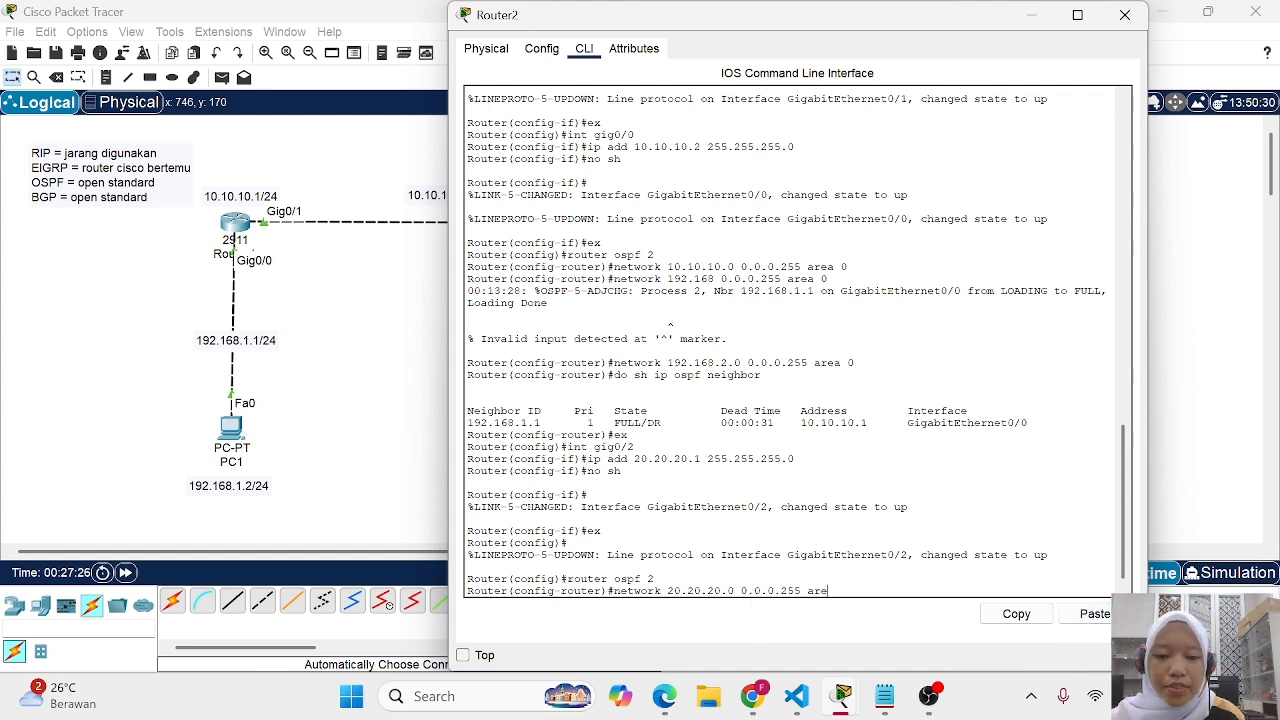
text(a 0)
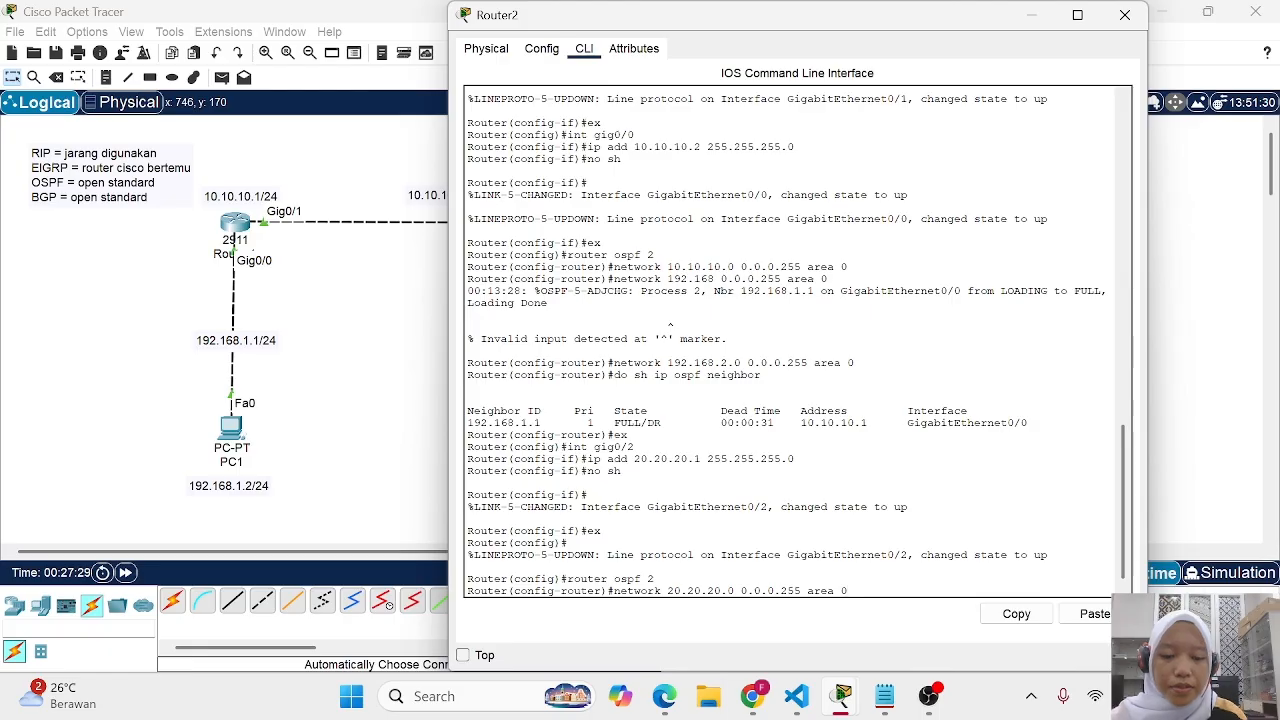
key(Return)
text(er(config-router)#e)
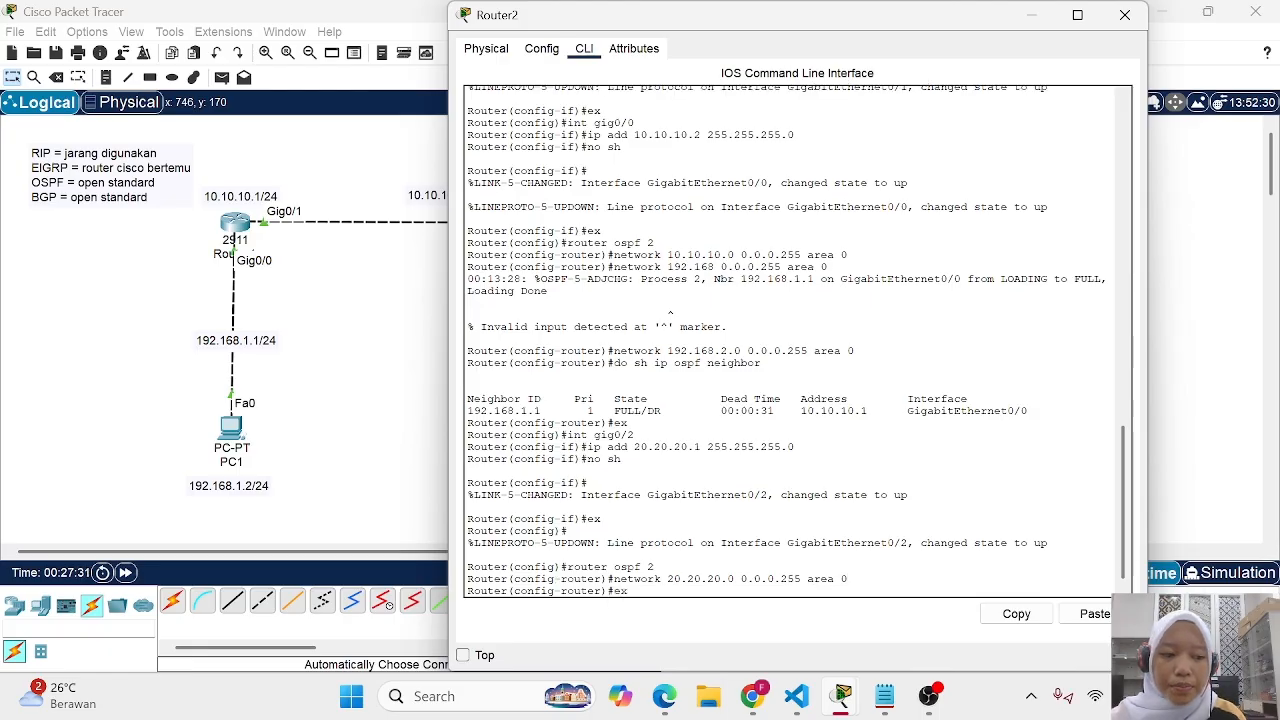
text(x)
key(Return)
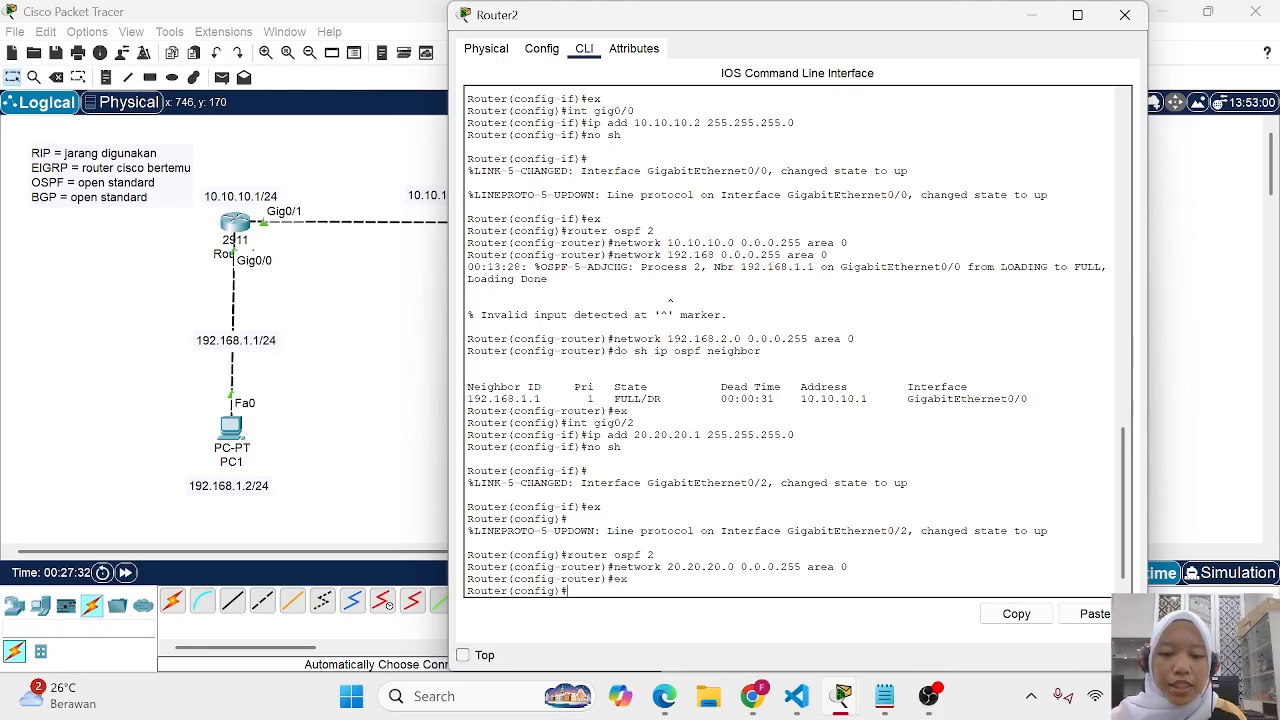
Leave Router2's console, open Router3's command line and start OSPF process 3
click(1033, 10)
click(725, 235)
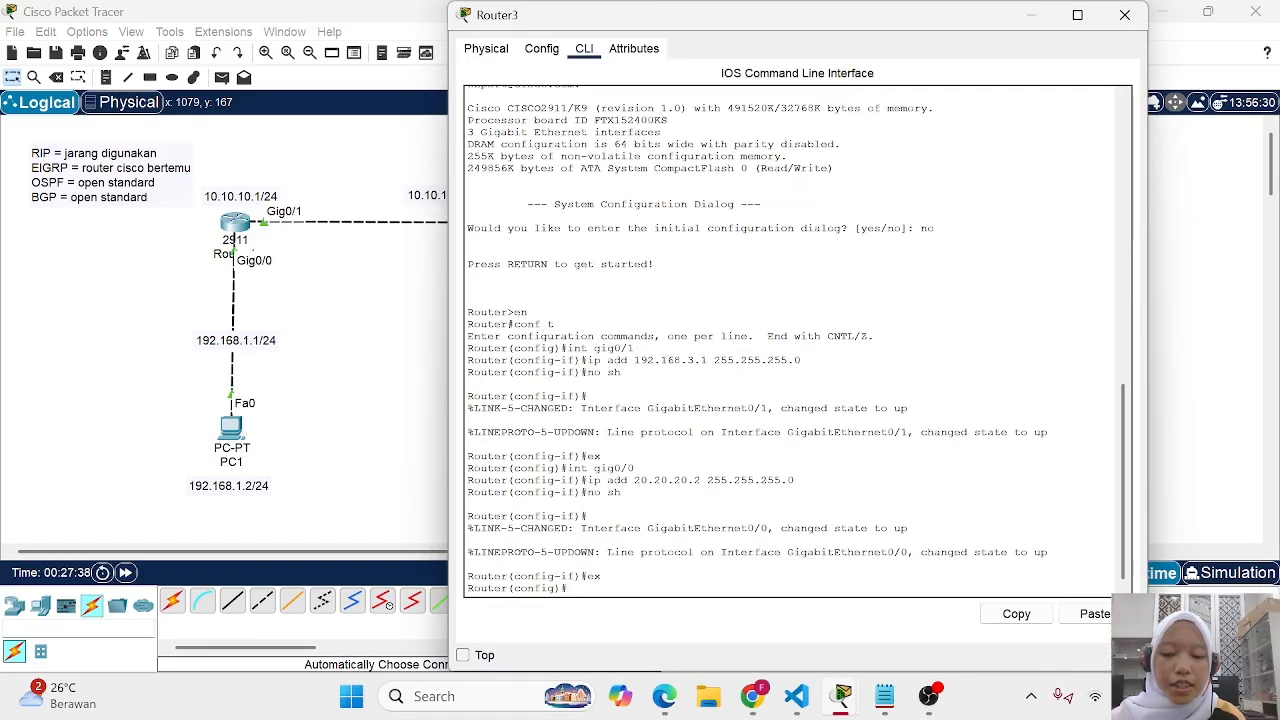
text(router o)
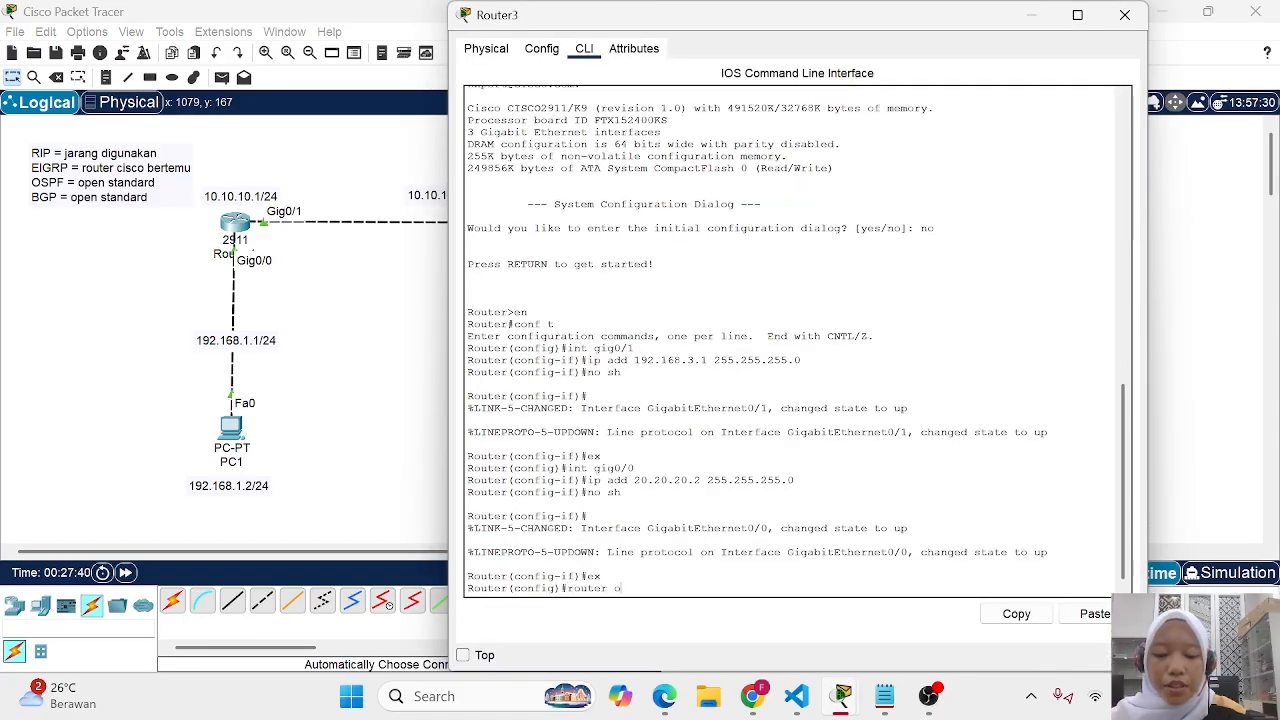
text(spf 3)
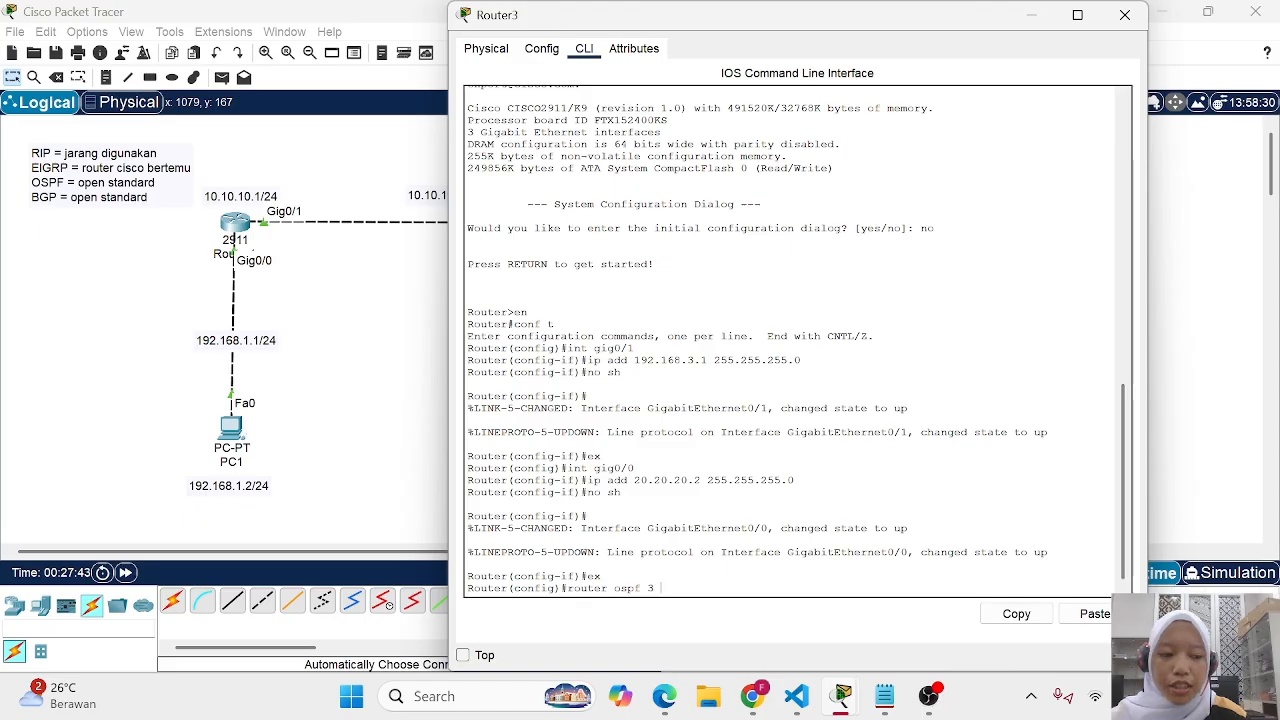
key(Return)
Advertise network 20.20.20.0 with wildcard 0.0.0.255 in area 0 under Router3's OSPF process 3
text(nfig-router)#network)
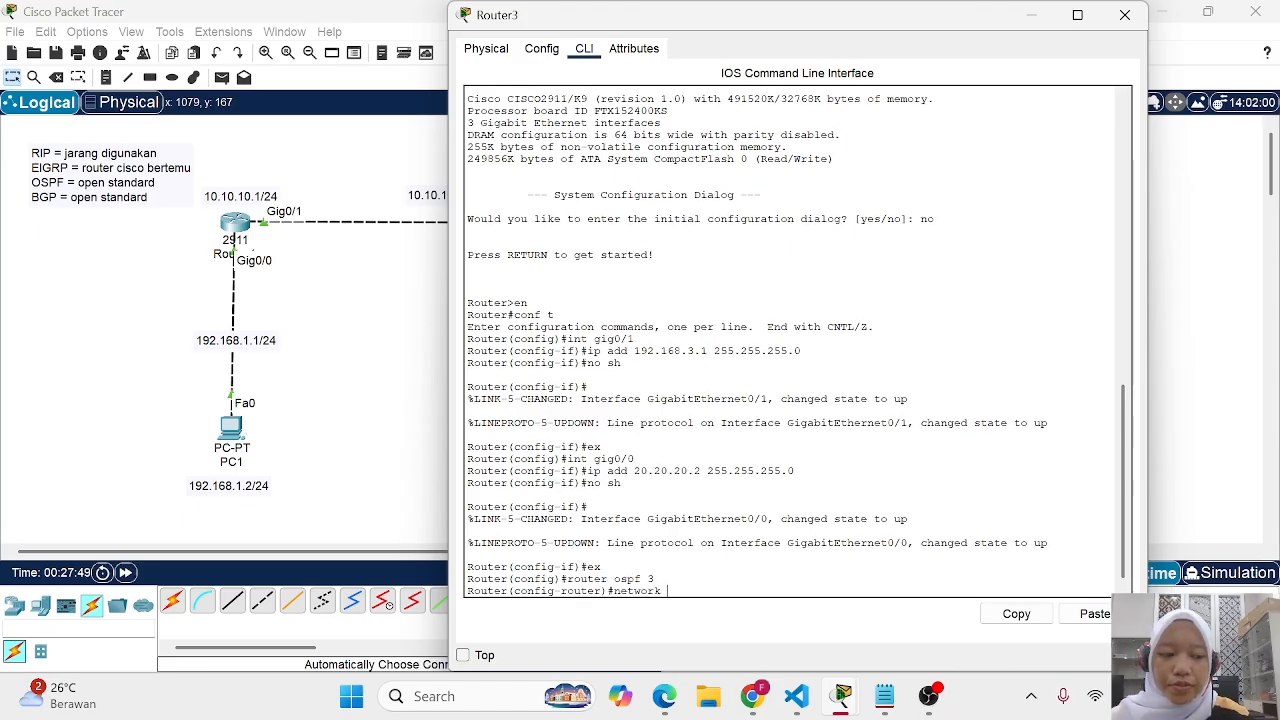
text( 20.20.20.)
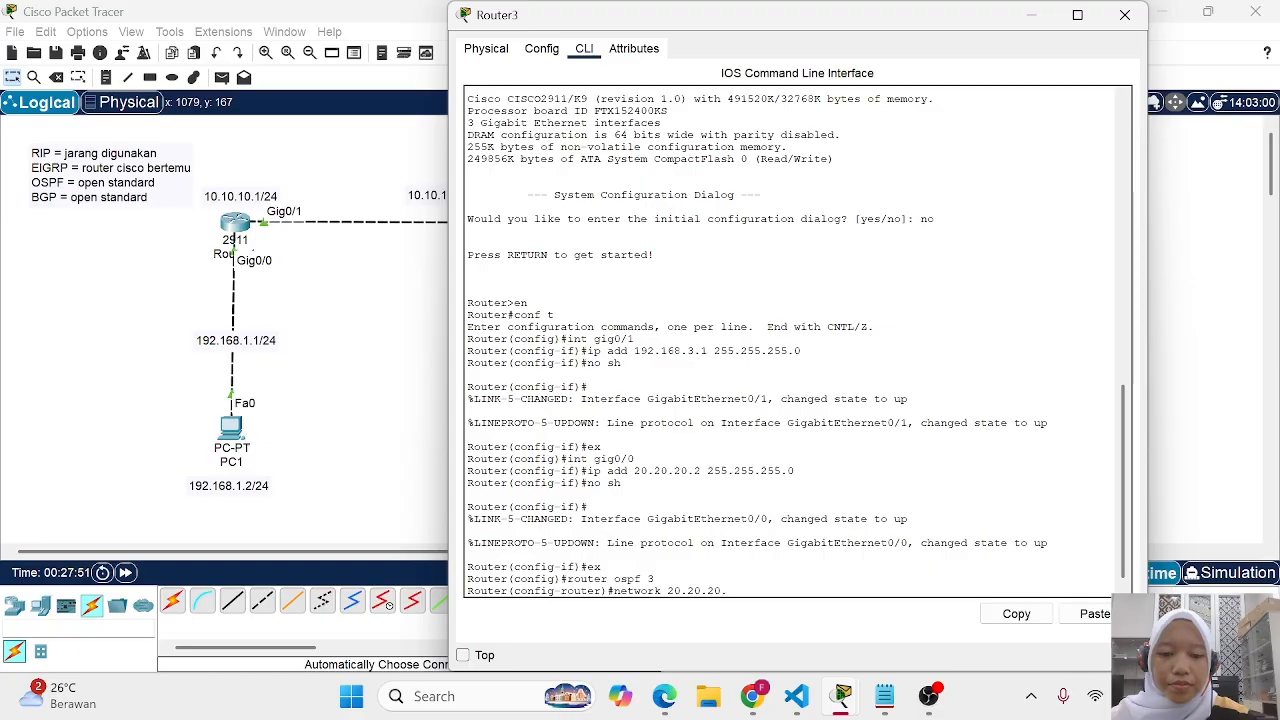
text(0)
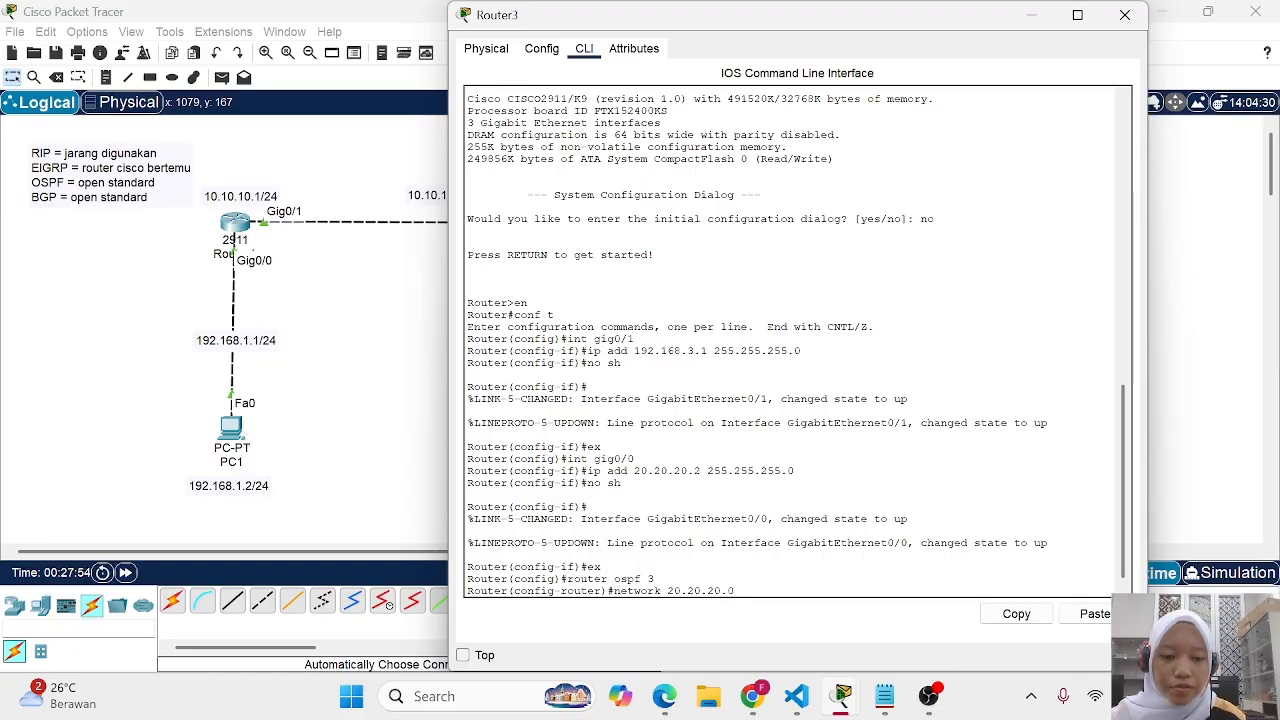
text( 0.0.0.255)
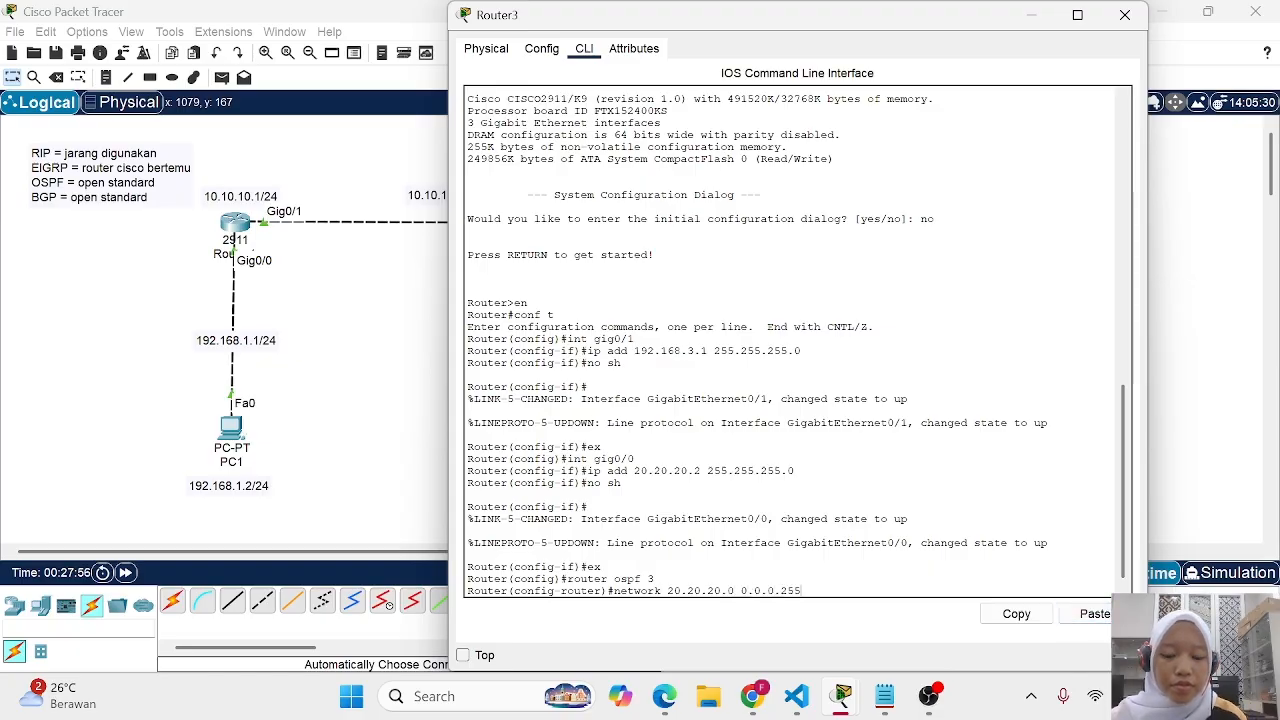
text( area)
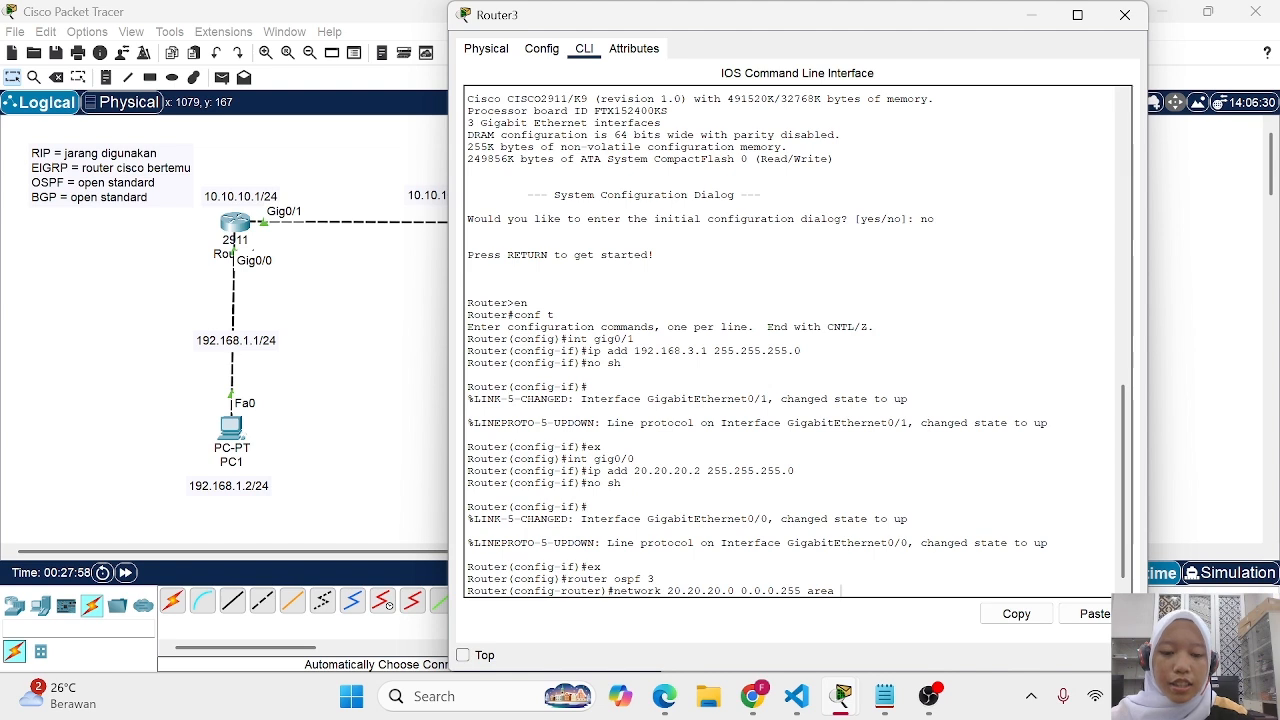
text( 0)
key(Return)
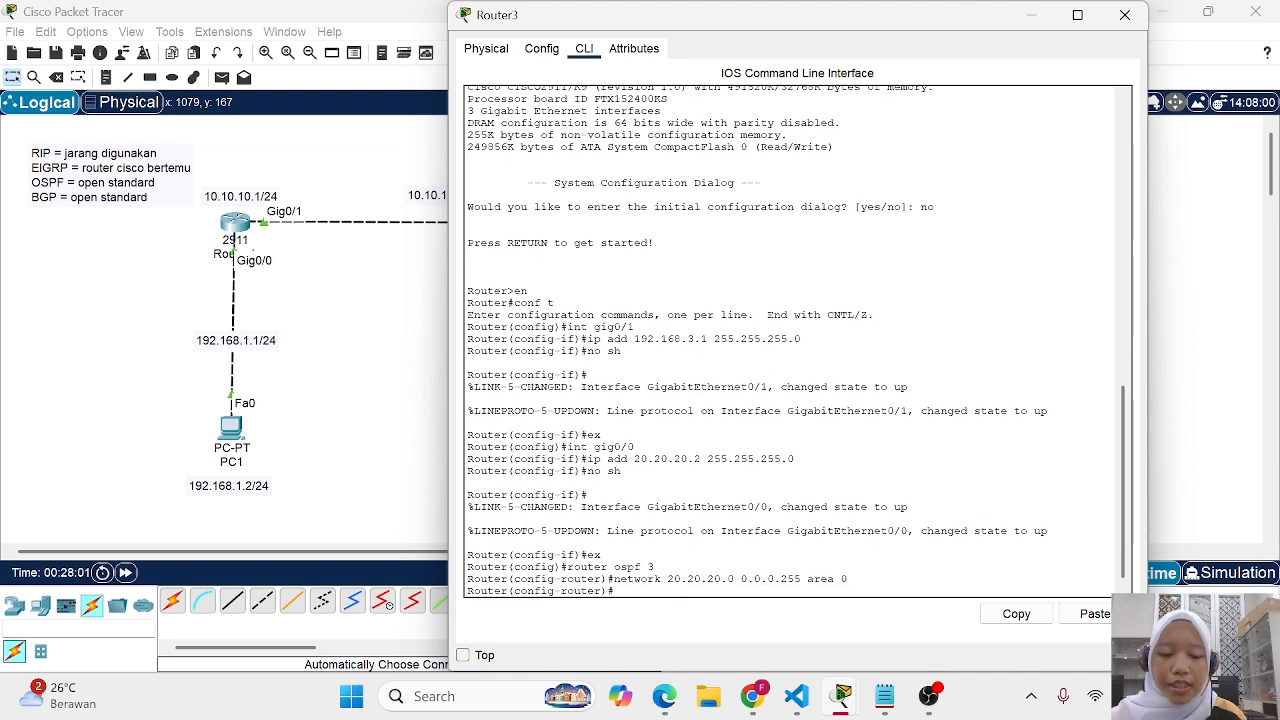
Advertise network 192.168.3.0 with wildcard 0.0.0.255 in area 0 on Router3, reusing the previous network command
key(Up)
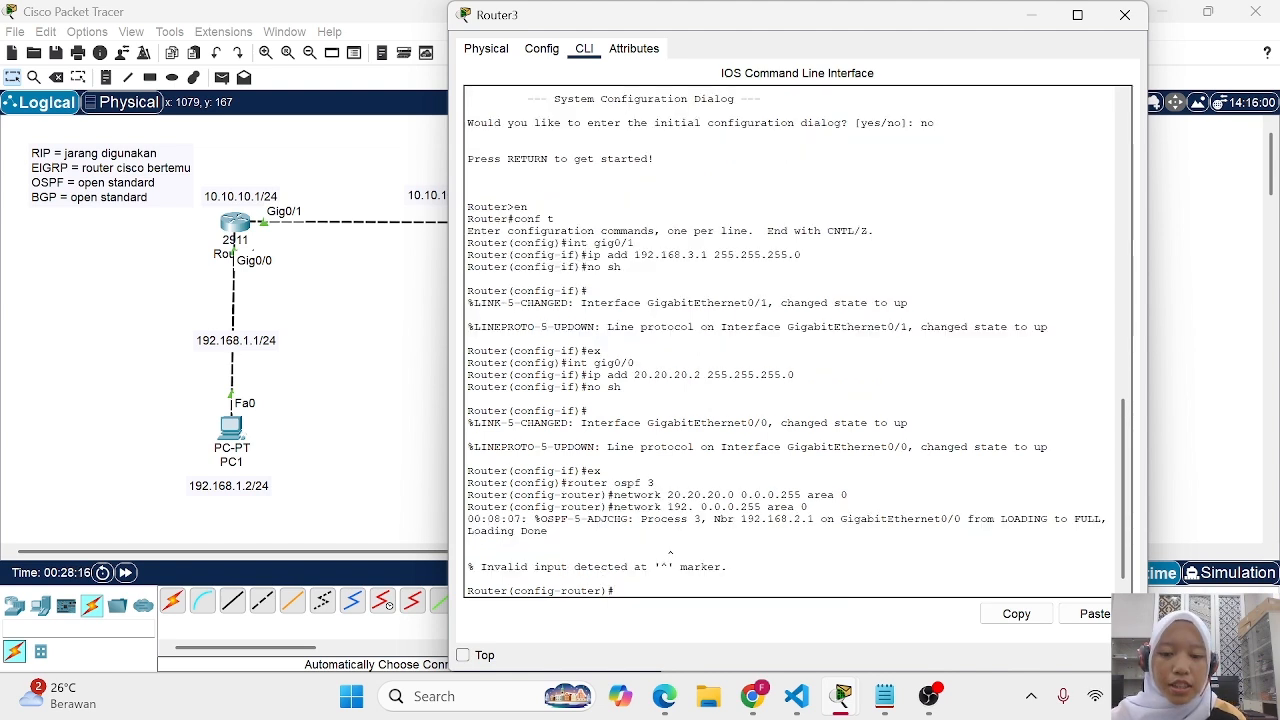
key(Up)
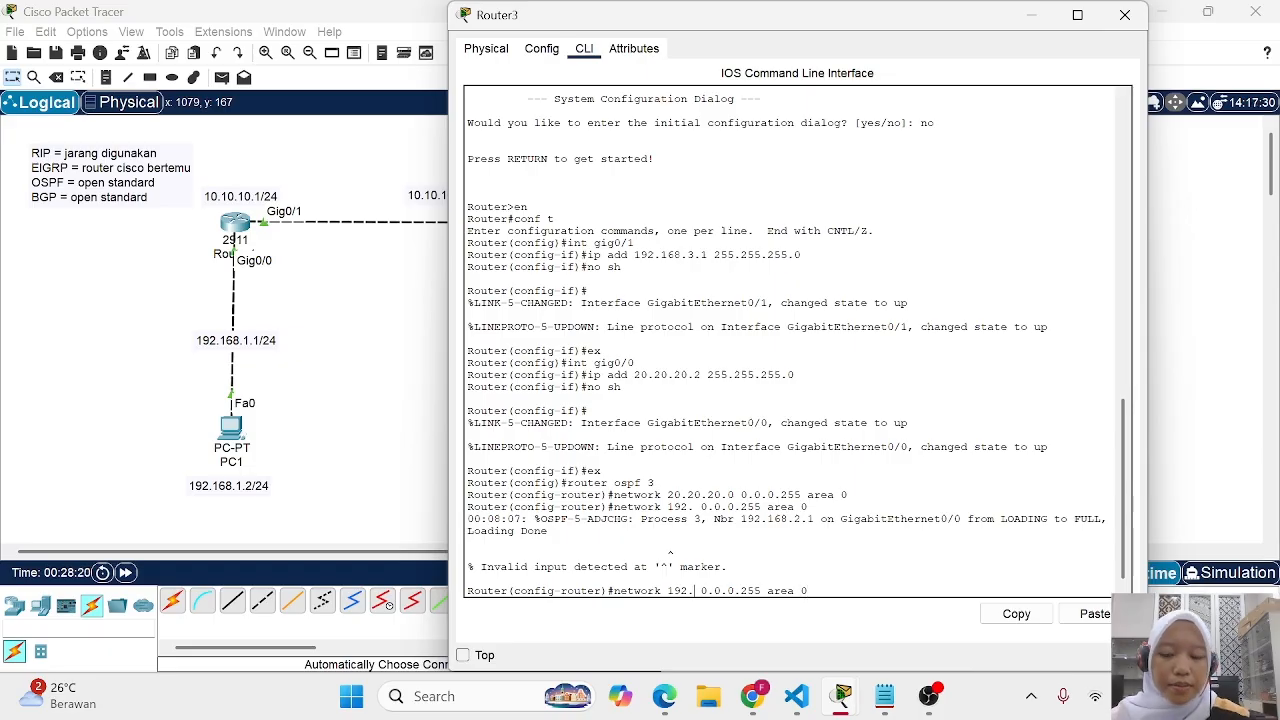
text(16)
text(8.3.0)
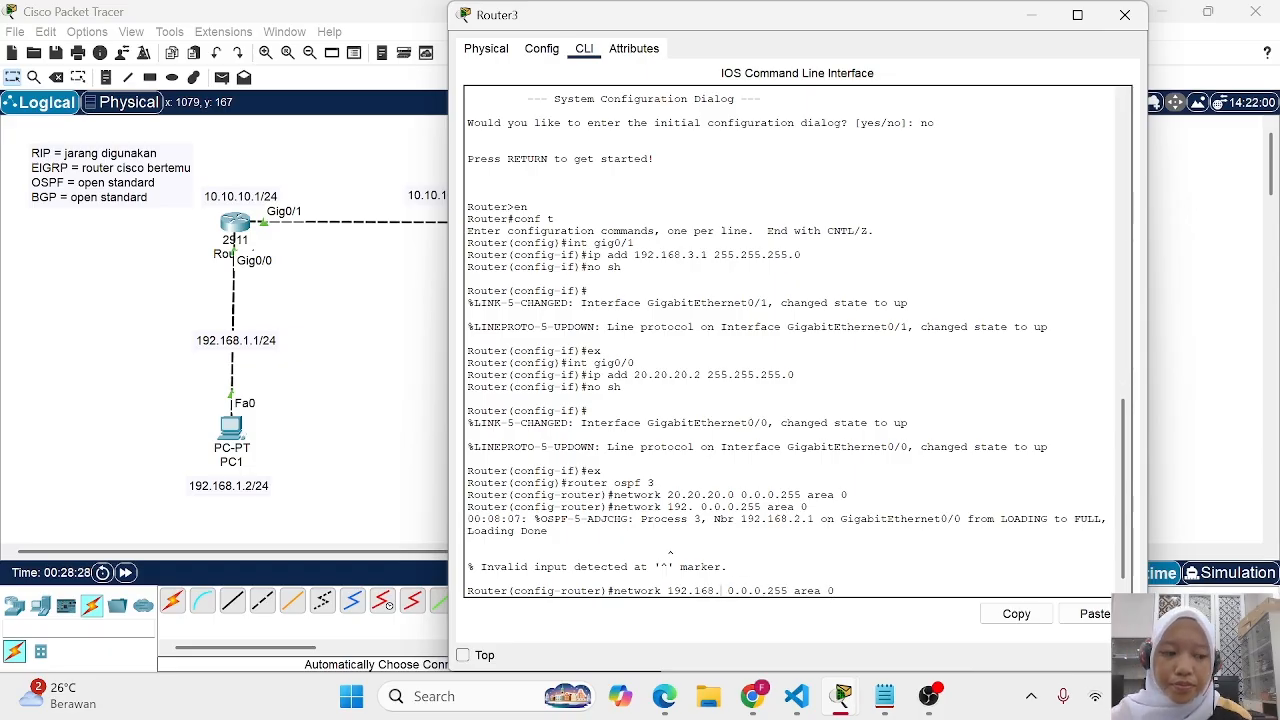
key(Return)
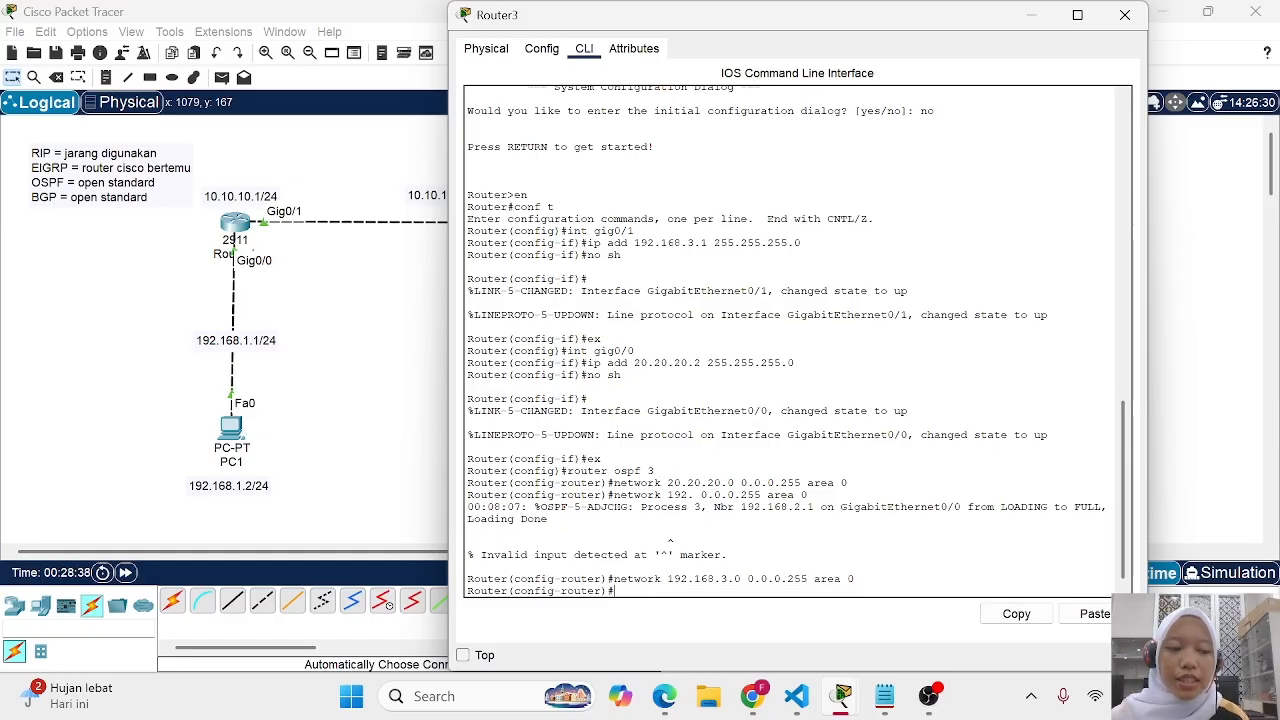
Show Router3's OSPF neighbors from router configuration mode, and leave its console to return to the topology
text(do sh i)
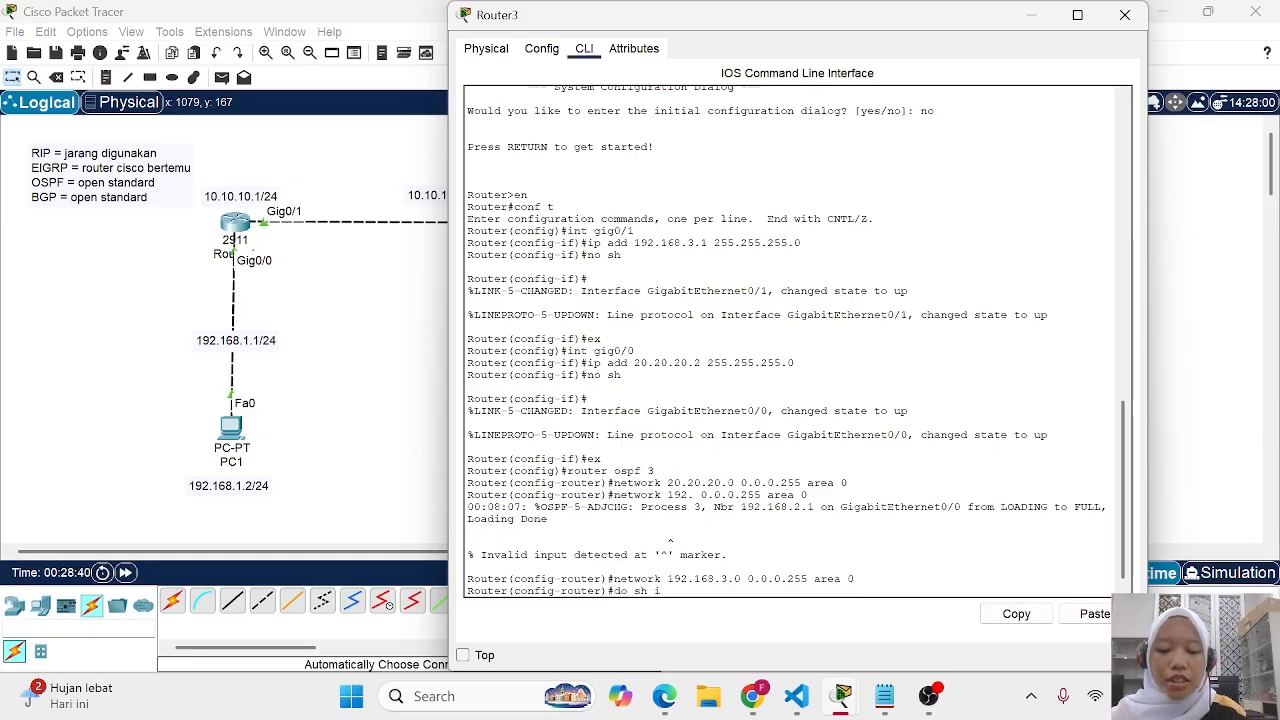
text(p ospf)
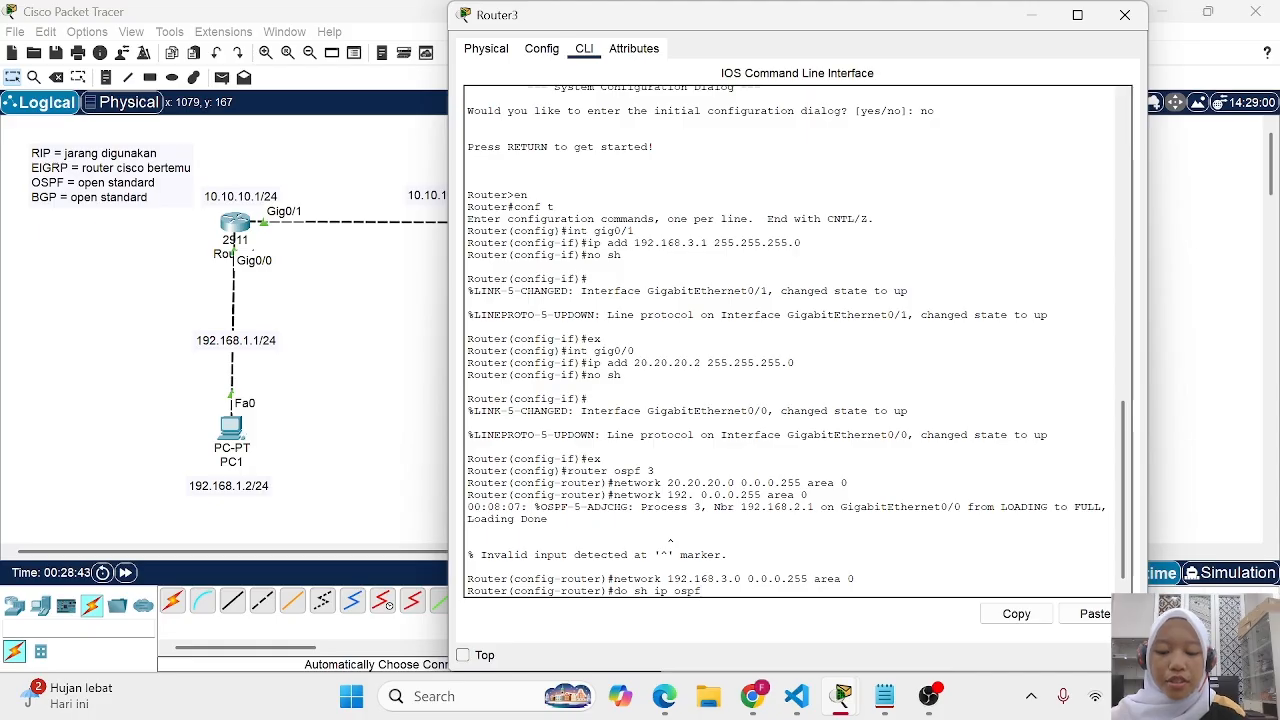
text( neighbor)
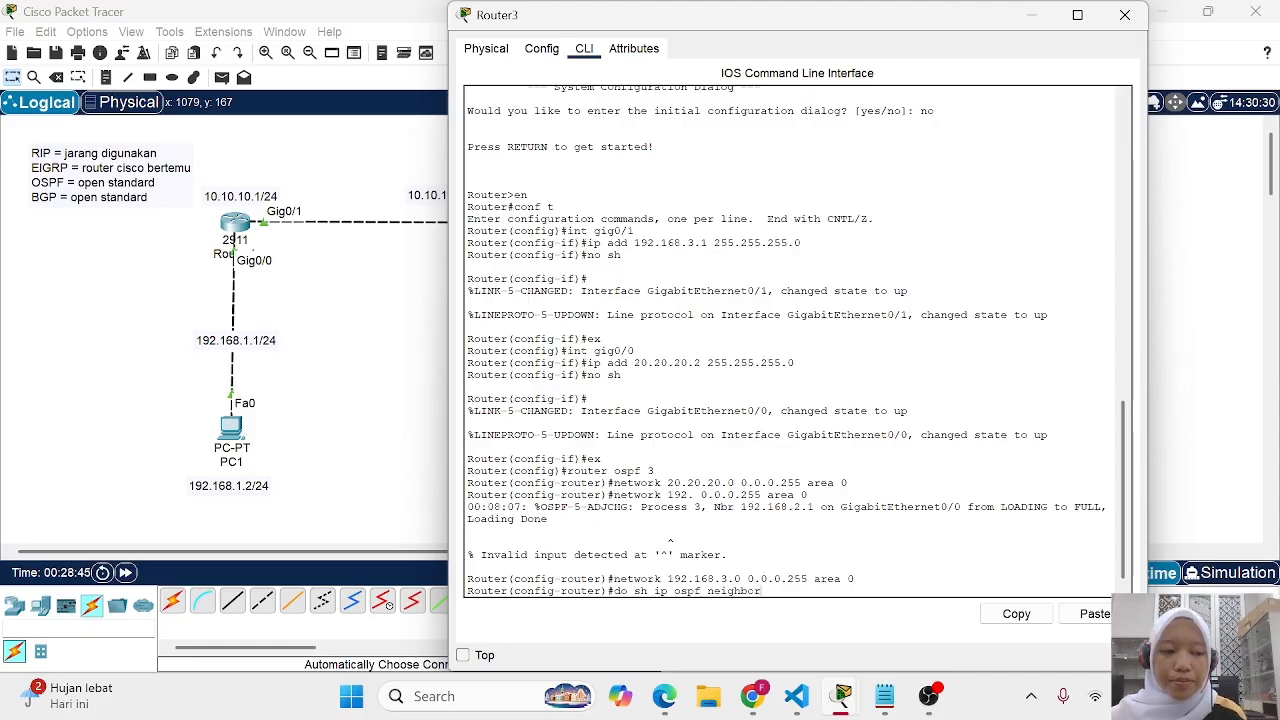
key(Return)
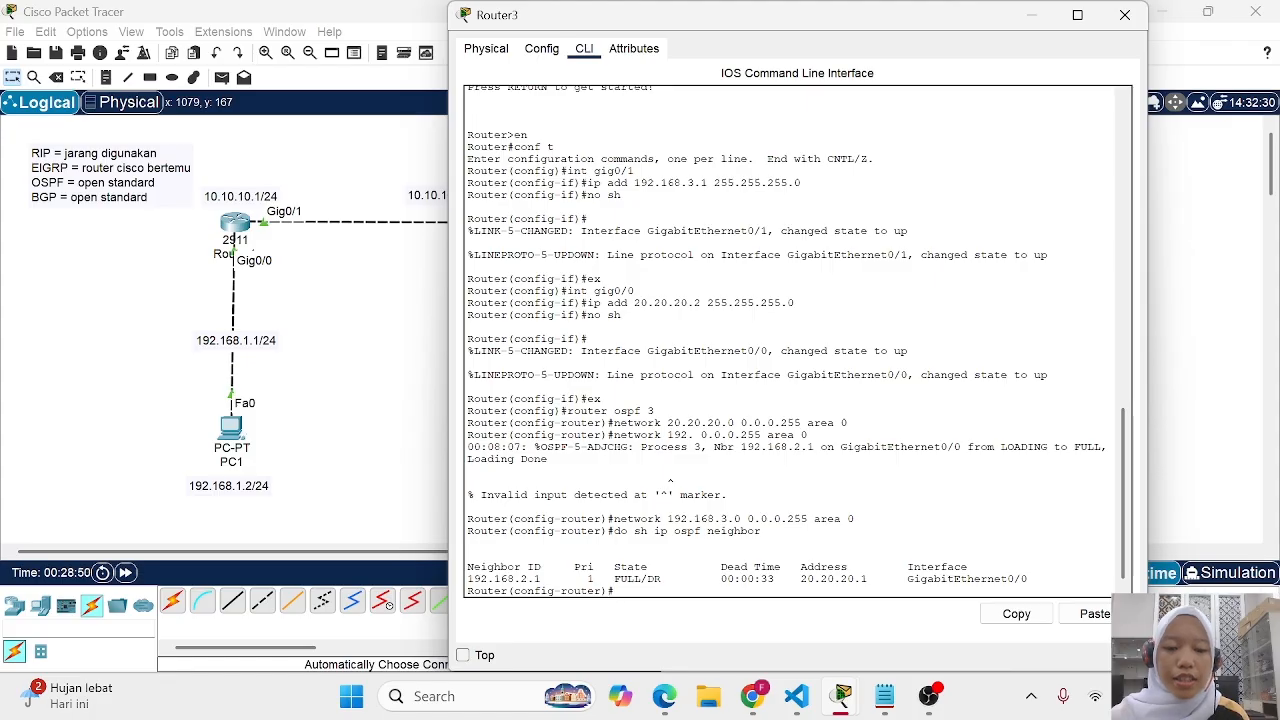
click(1030, 16)
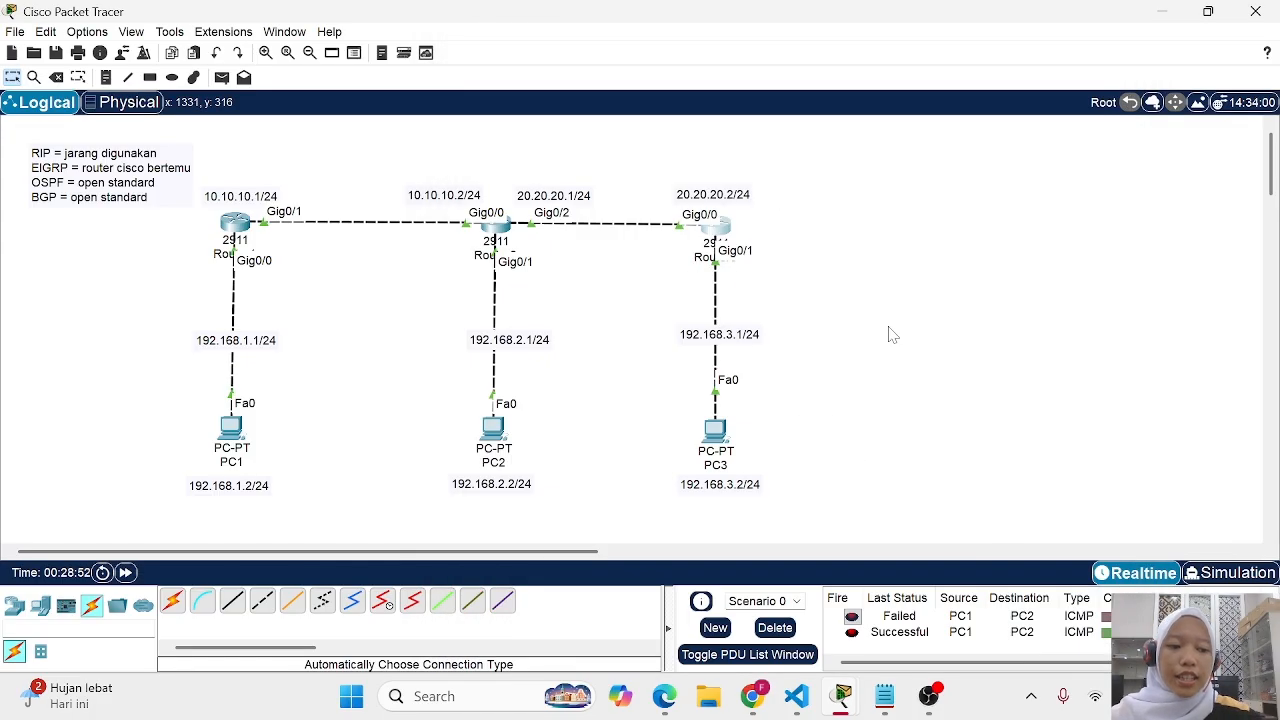
Send a simple PDU from PC3 to PC2 and check its status in the PDU list
click(222, 77)
click(716, 432)
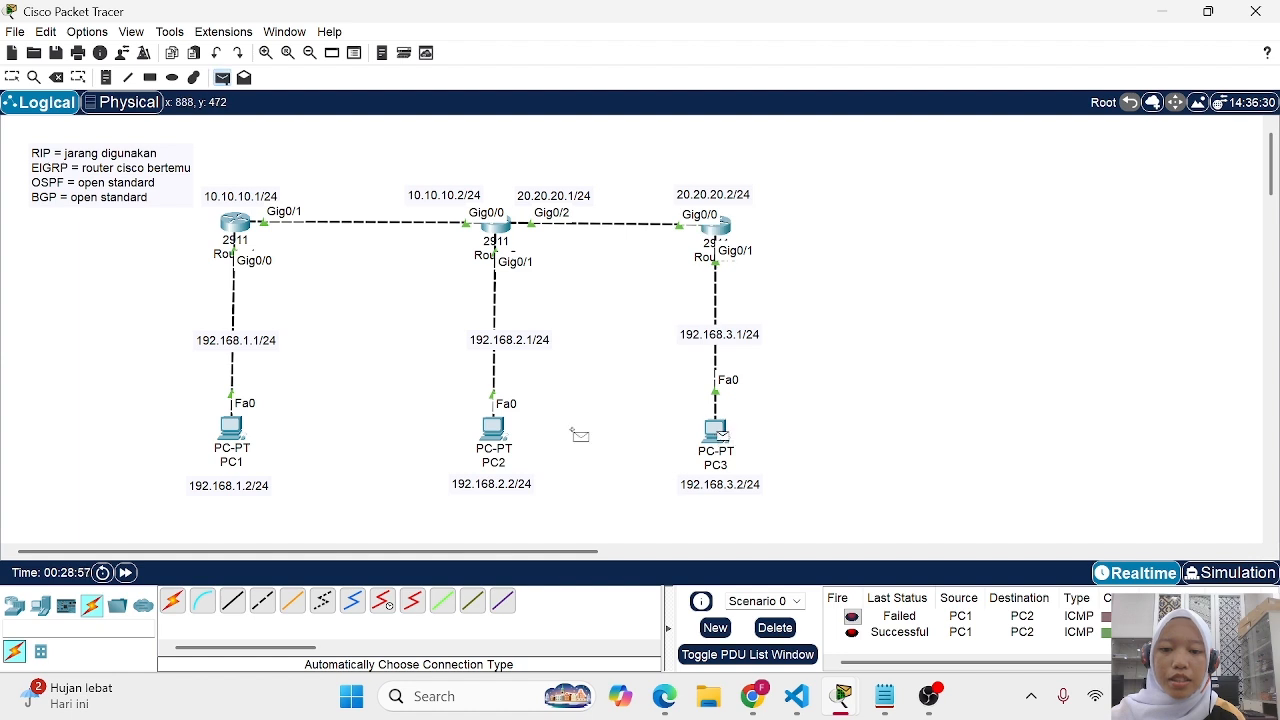
click(493, 432)
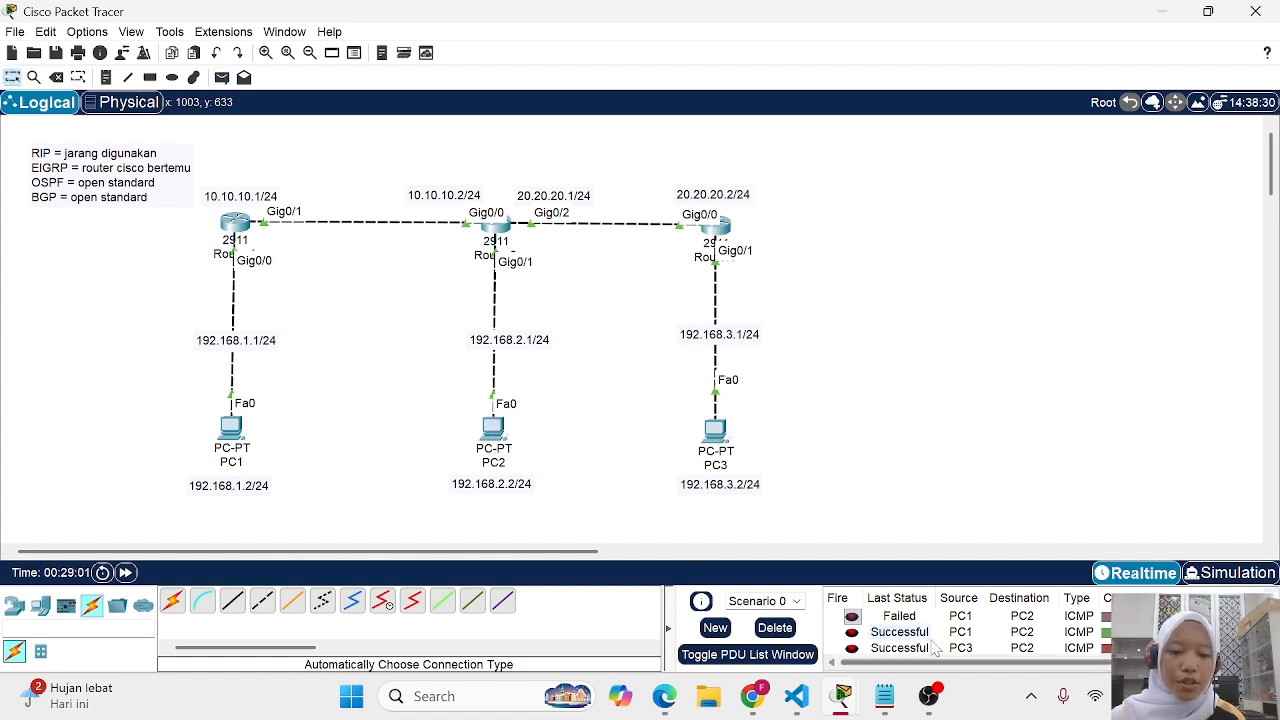
scroll(932, 644, down, 1)
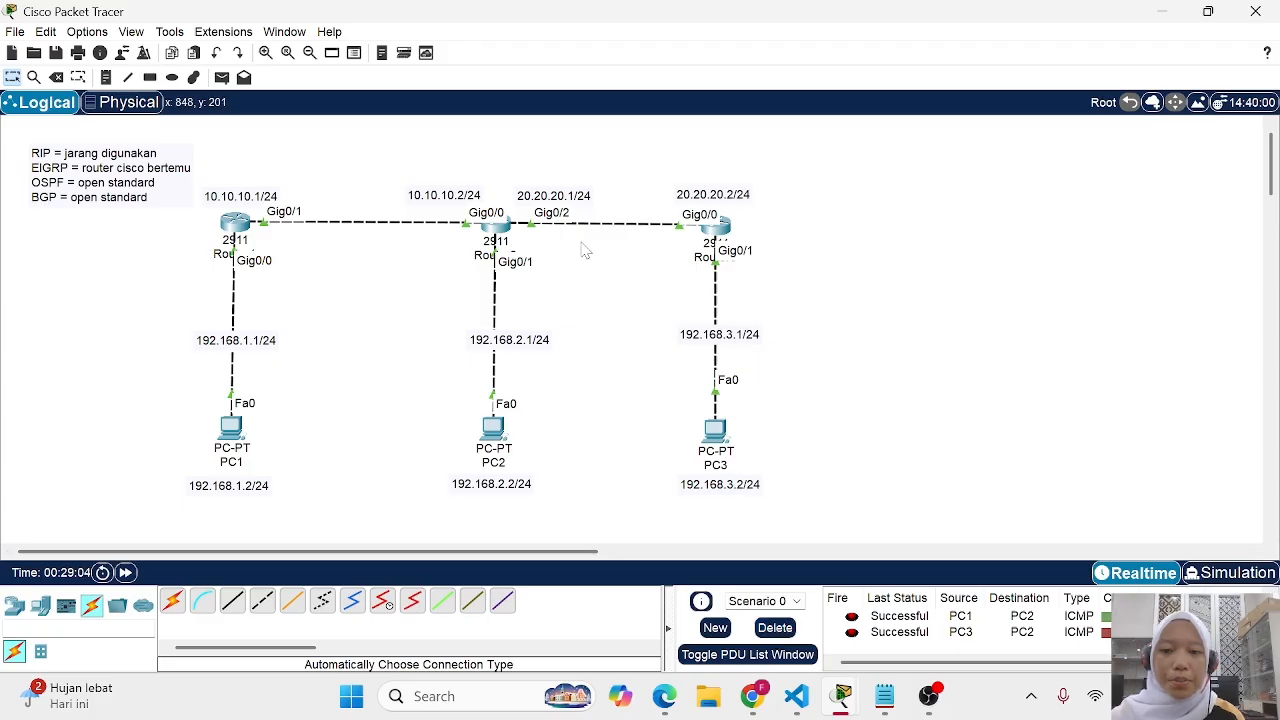
Reopen Router3's console, display its IP routing table, and leave the console again
click(720, 230)
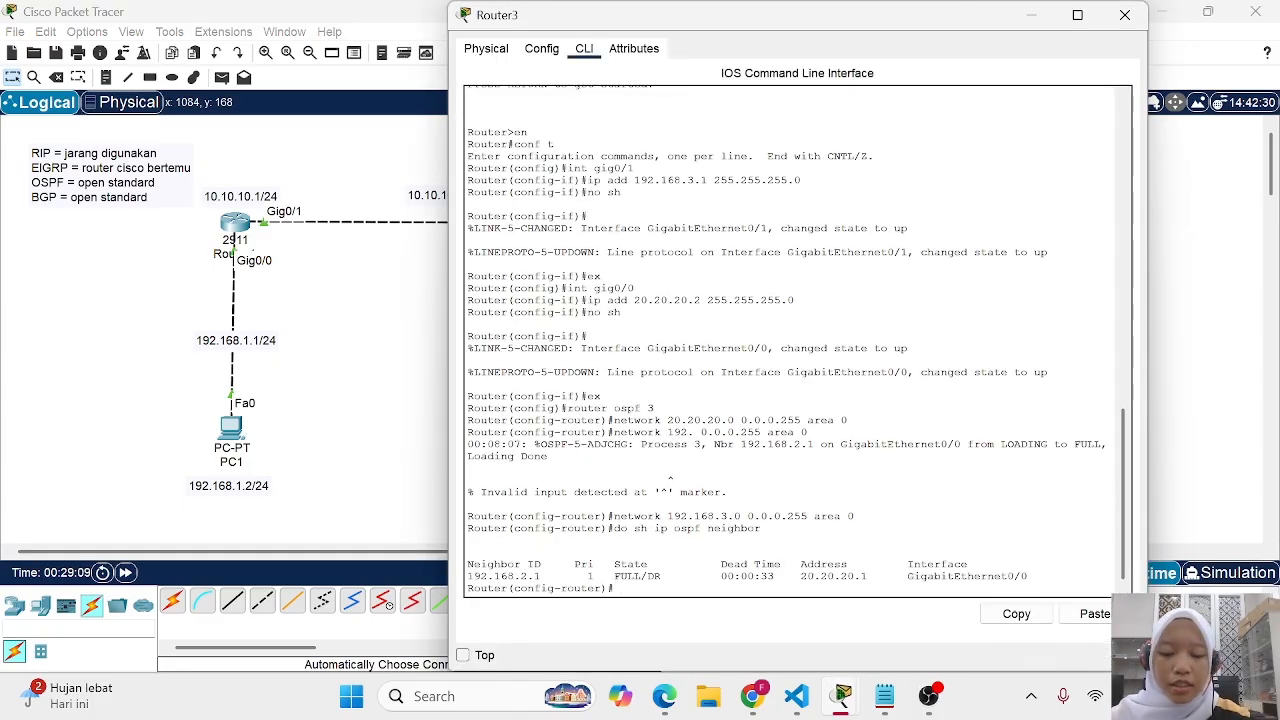
text(do sh ip ro)
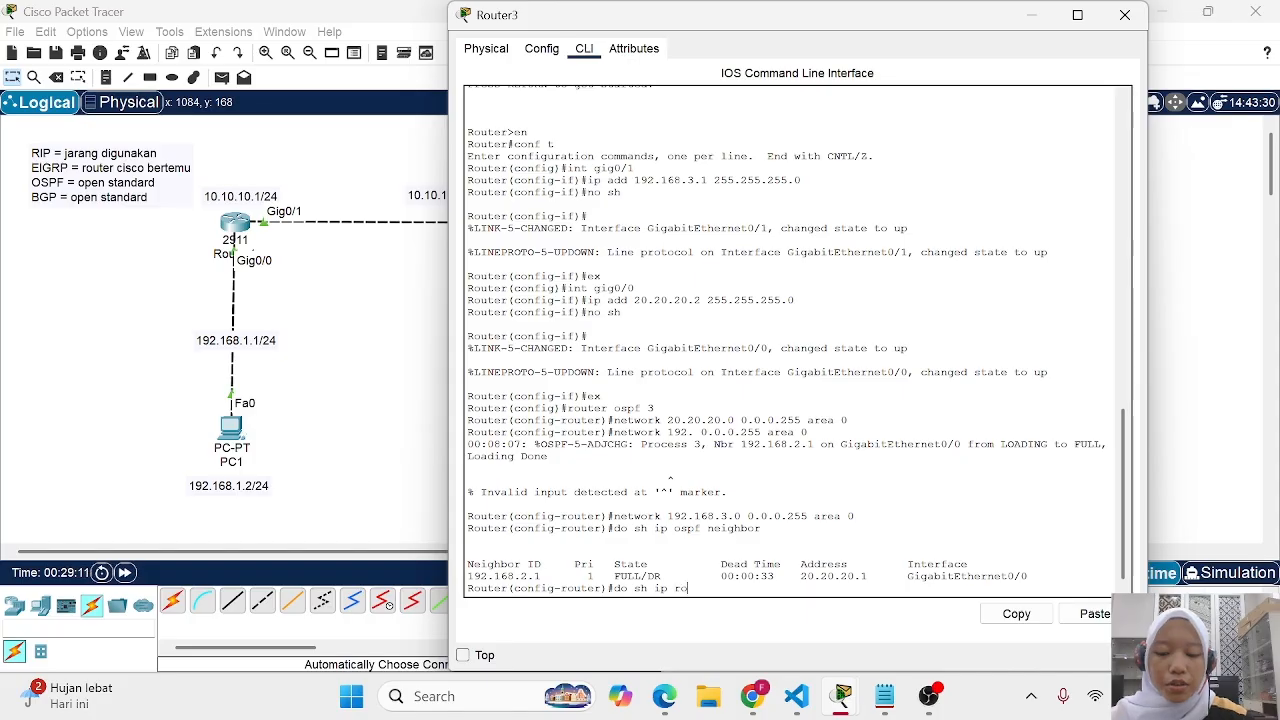
text(ute)
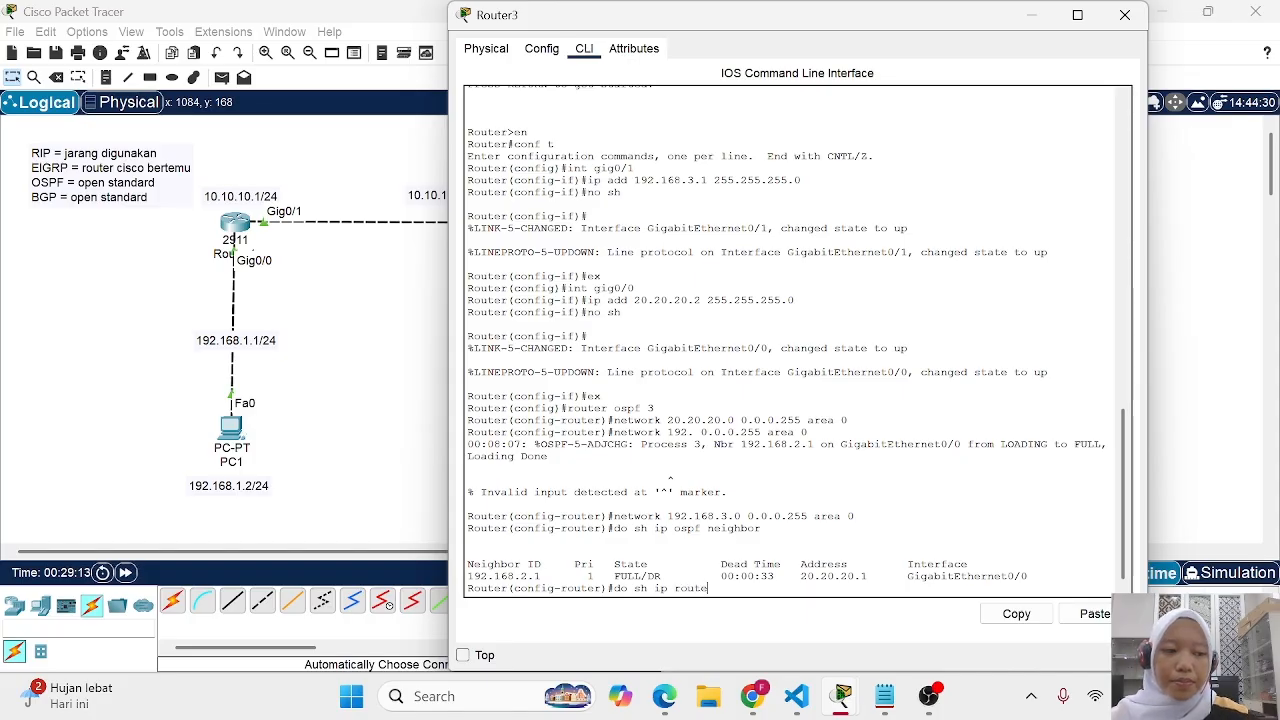
key(Return)
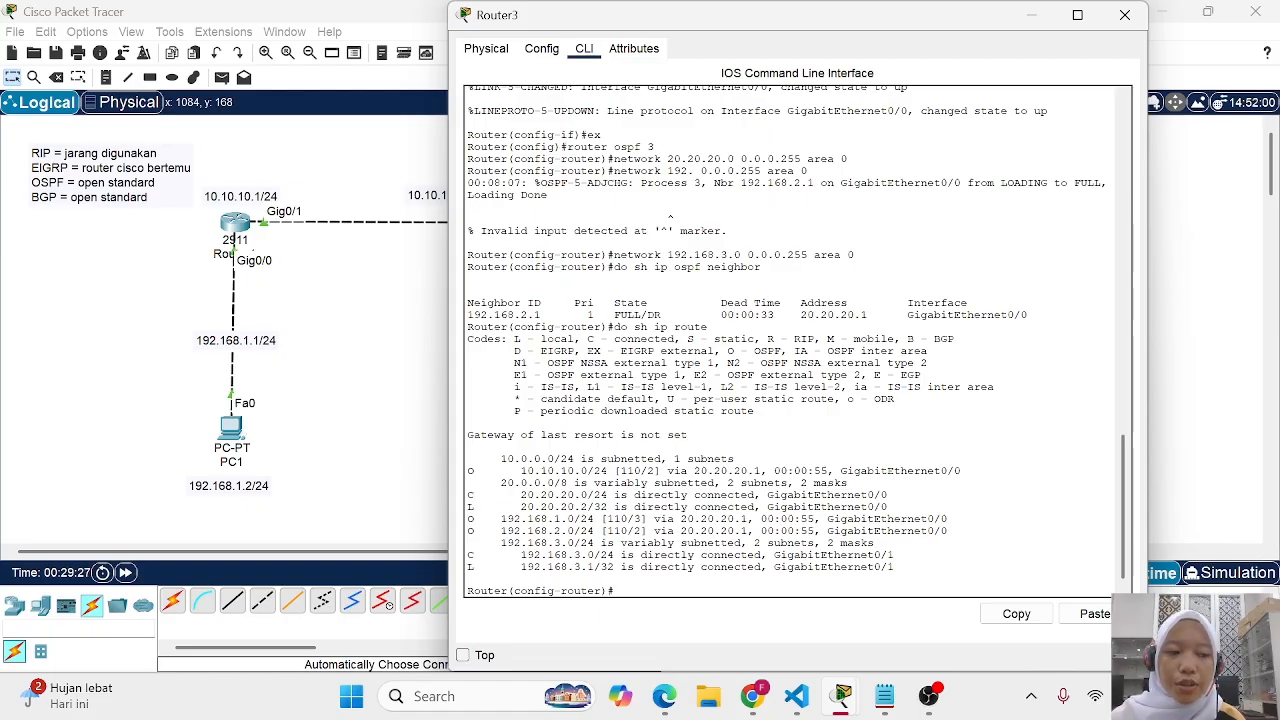
click(1033, 15)
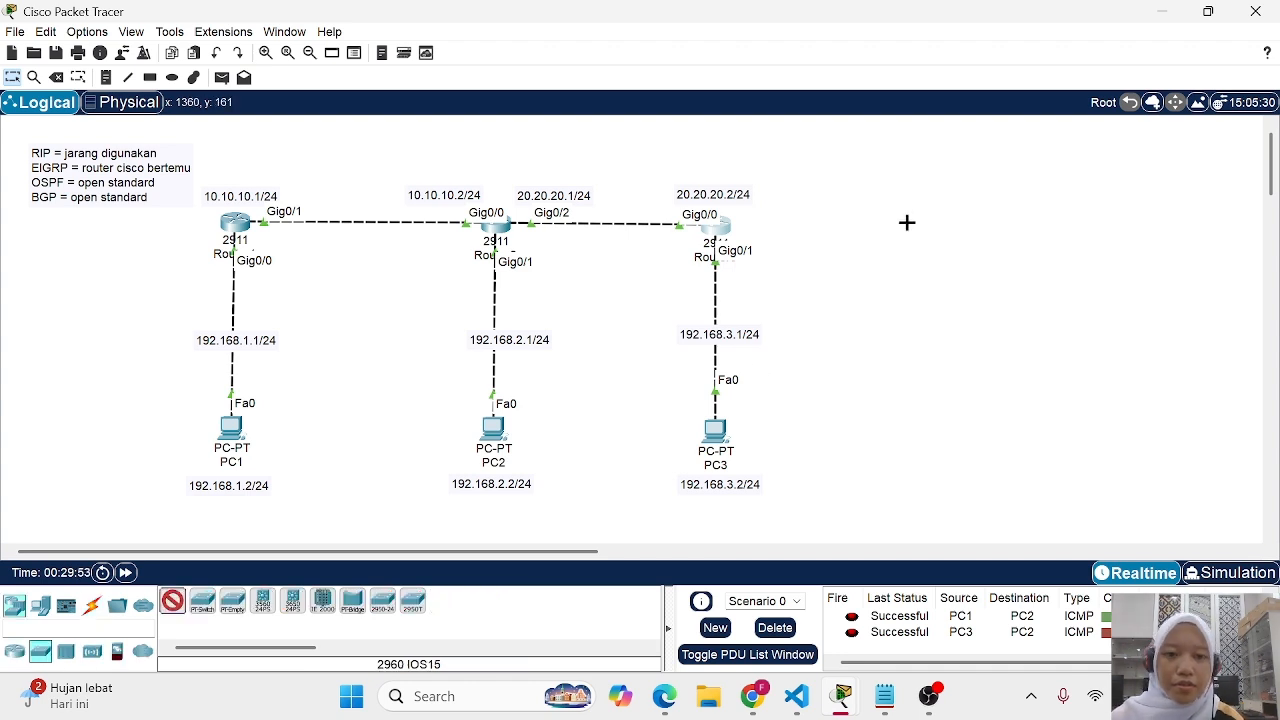
Place a 2960 switch to the right of Router3, with PC4 below it and PC5 to its right
click(957, 229)
click(40, 605)
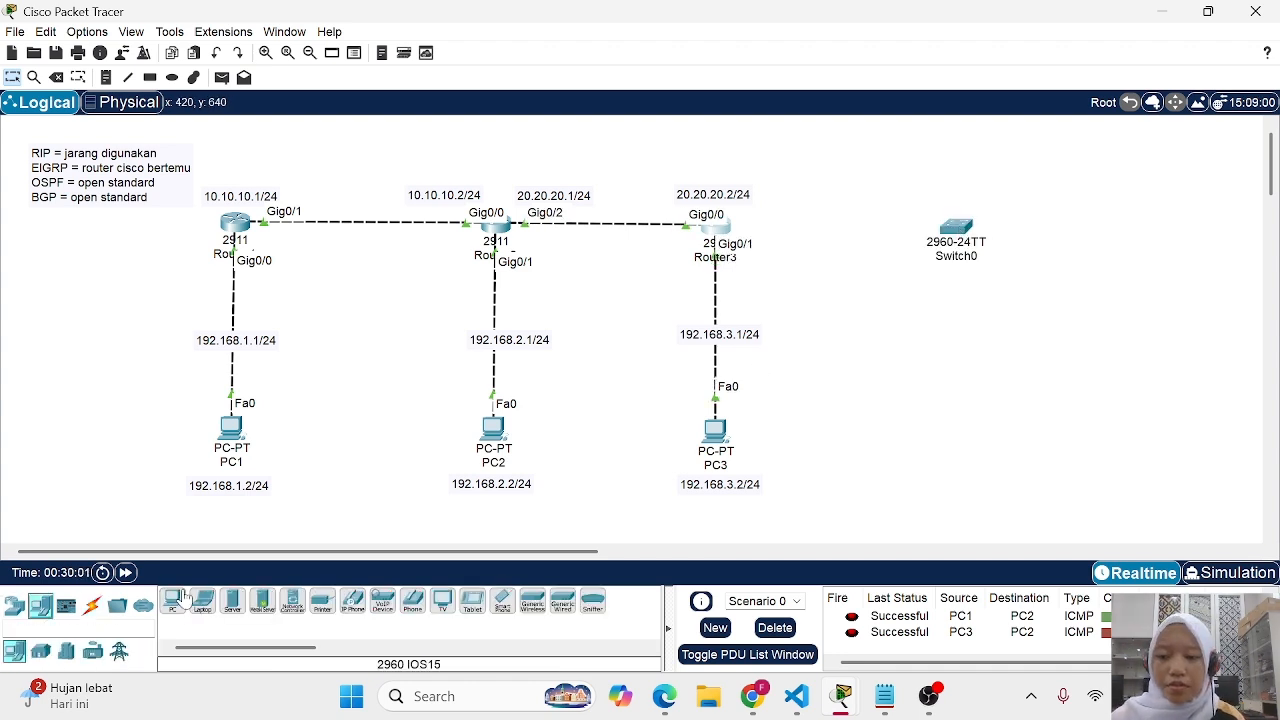
click(180, 599)
click(875, 428)
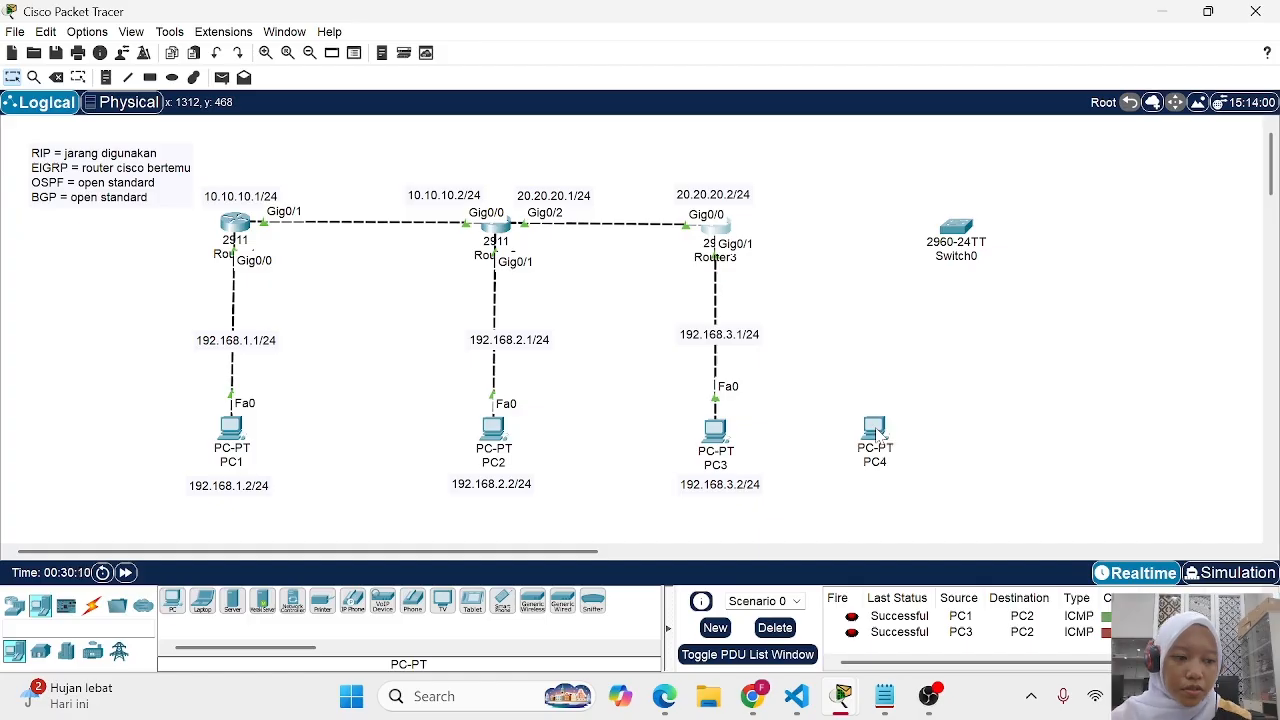
click(1139, 229)
Connect Router3's Gig0/2 to Switch0's Fa0/1 using the automatic connection type
click(91, 605)
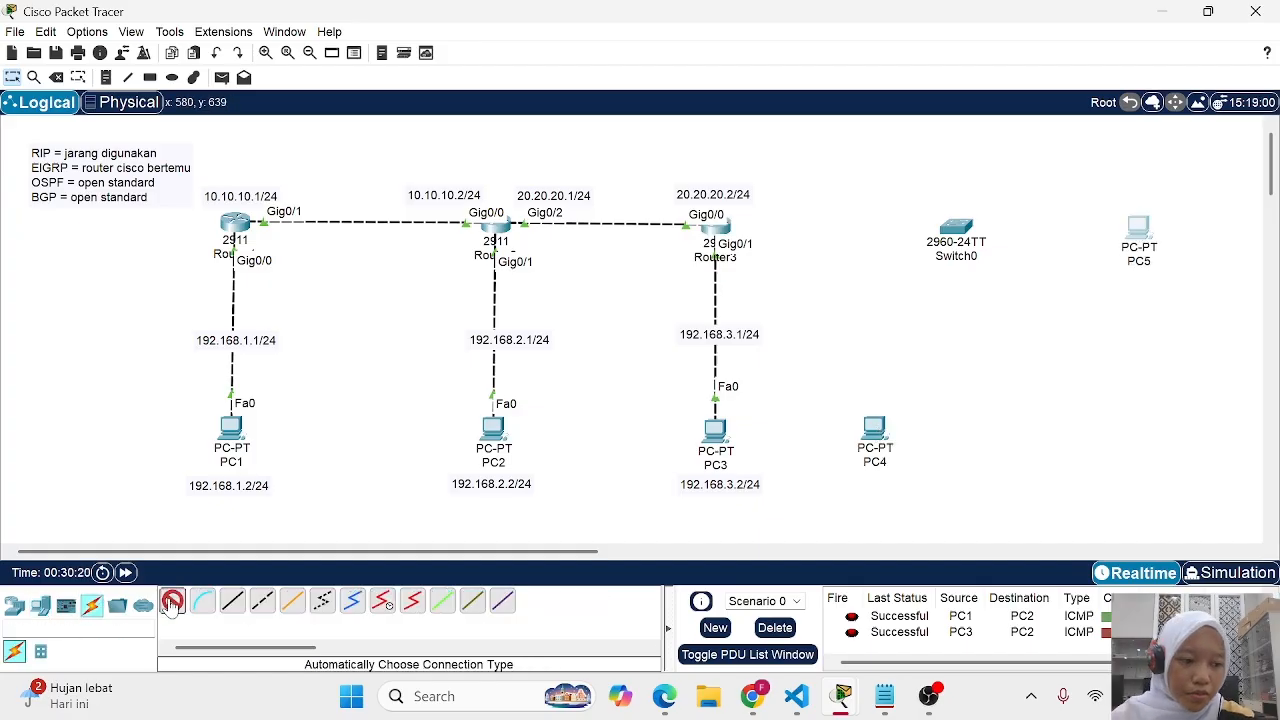
click(172, 602)
click(715, 226)
click(955, 228)
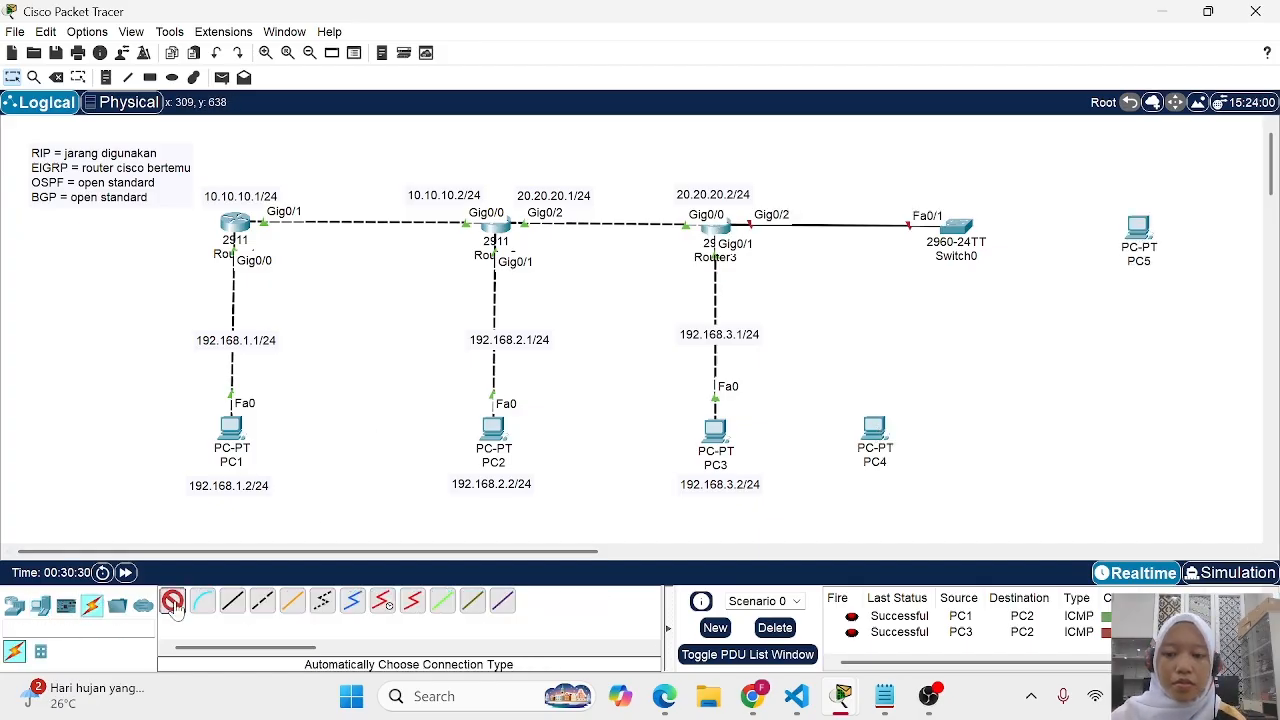
Connect PC5 to Switch0's Fa0/2 and PC4 to Switch0's Fa0/3 with automatic connections
click(975, 235)
click(1146, 230)
click(874, 430)
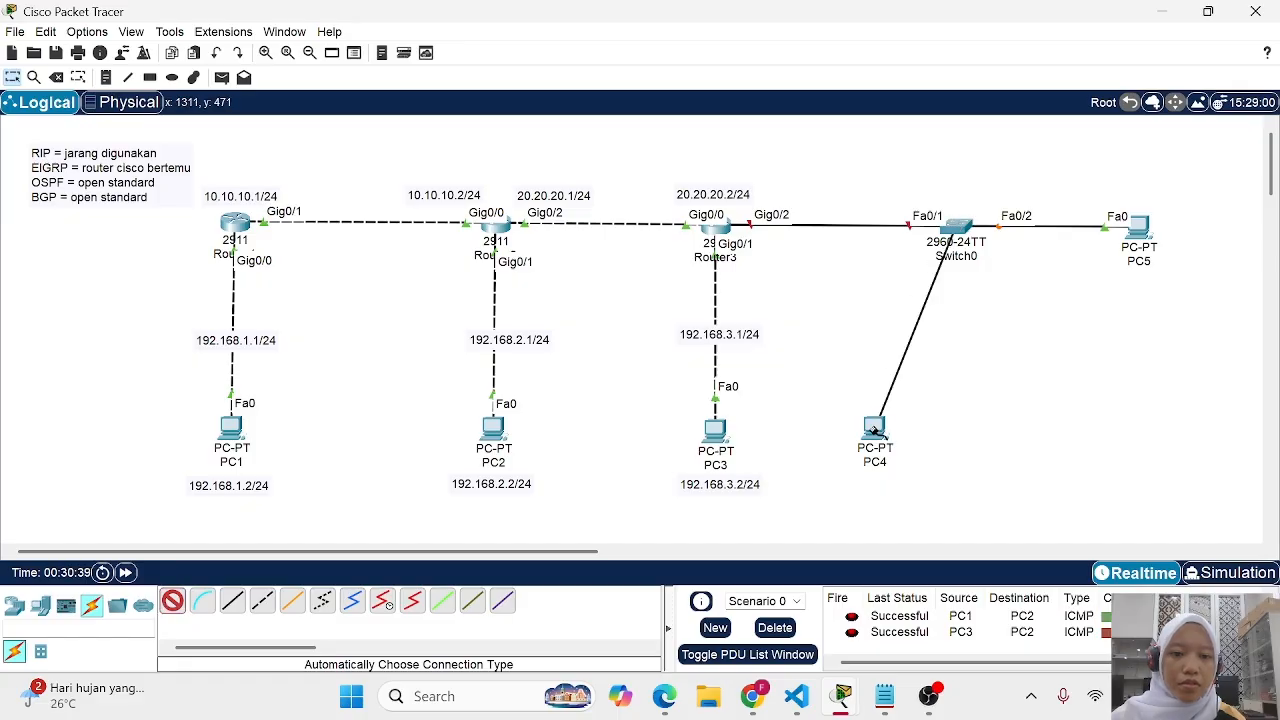
click(950, 226)
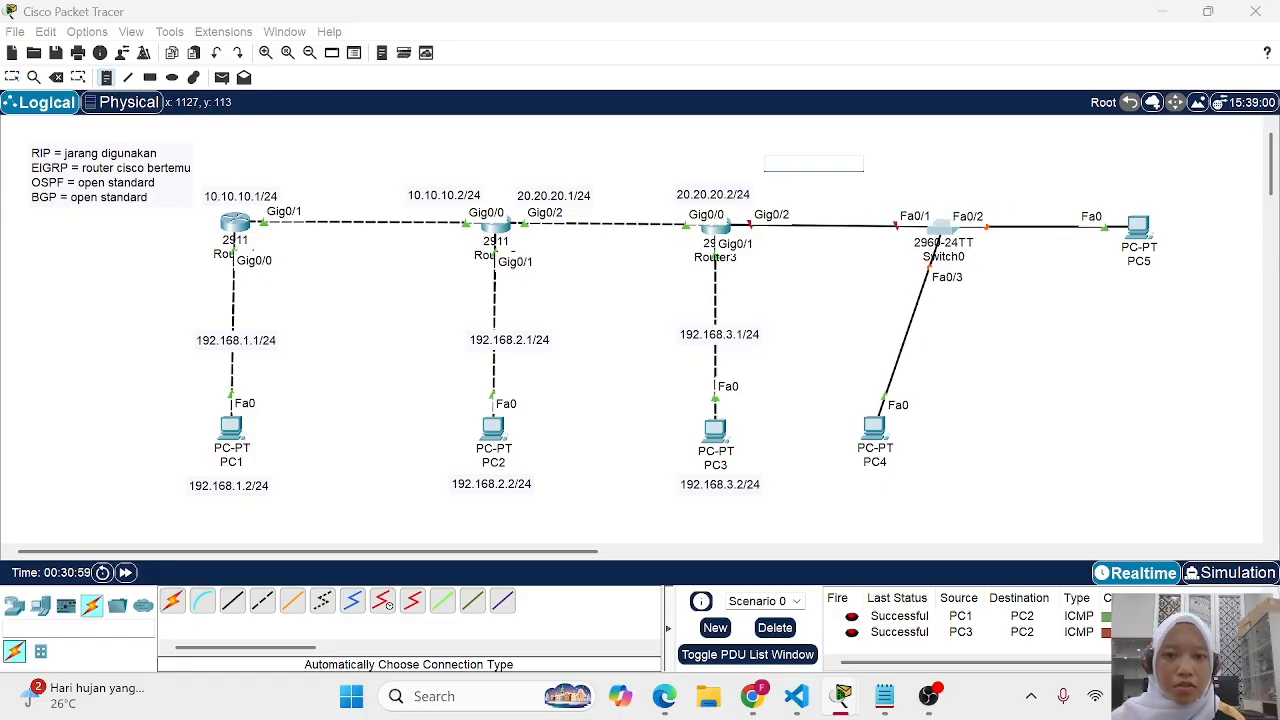
Add address notes: 30.30.30.1/24 above Router3's Gig0/2, 192.168.5.2/24 below PC5, and 192.168.4.2/24 below PC4
text(30.30.30.1/24)
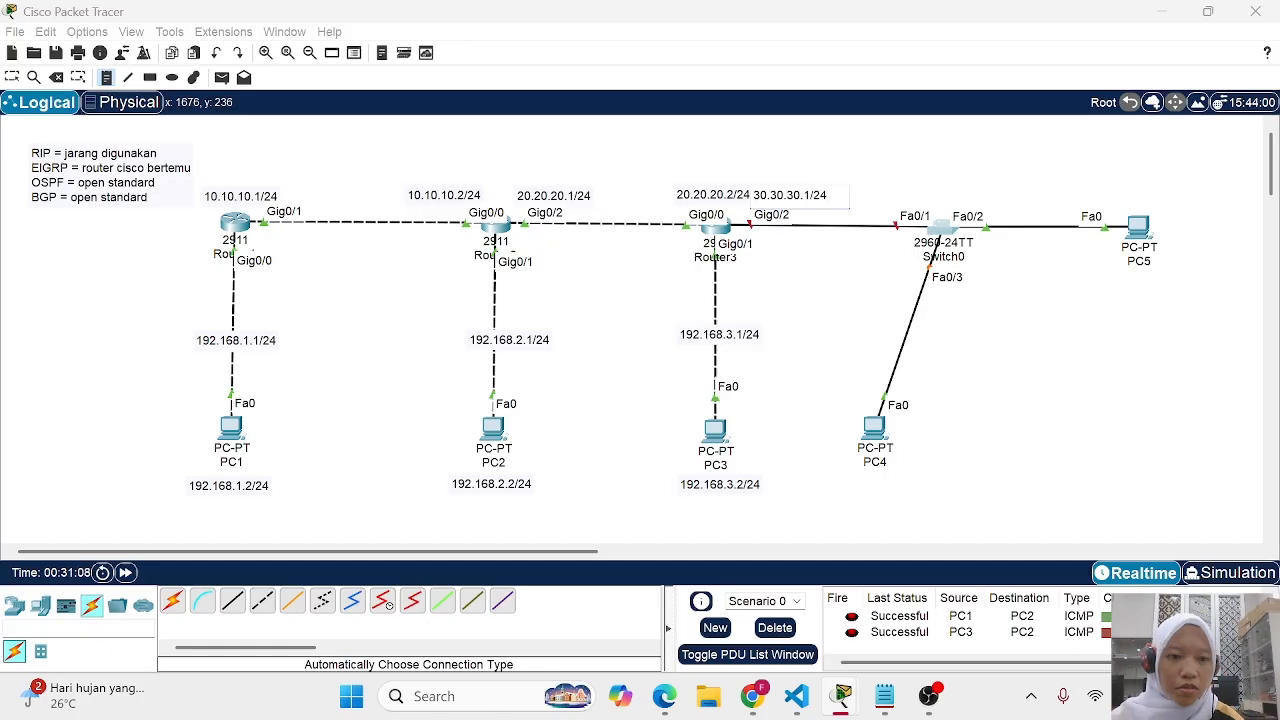
click(1151, 286)
text(192.168.5.2/24)
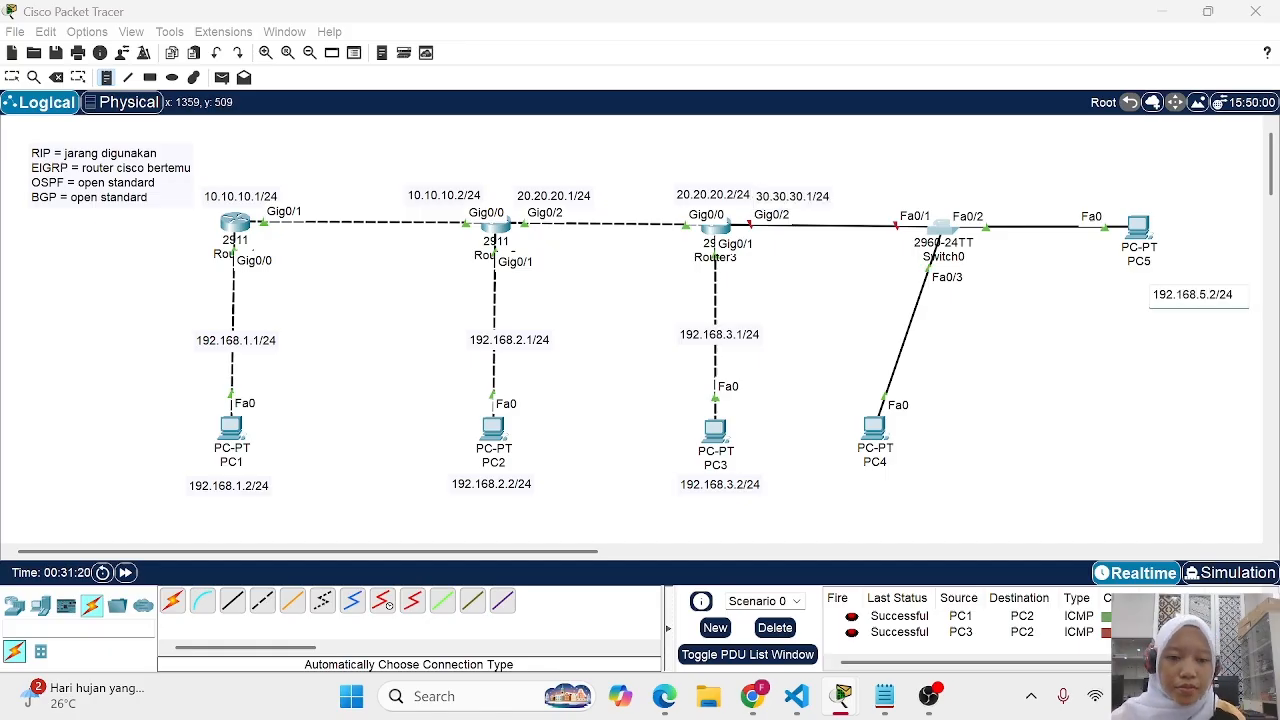
click(896, 478)
text(192.168.4.2/24)
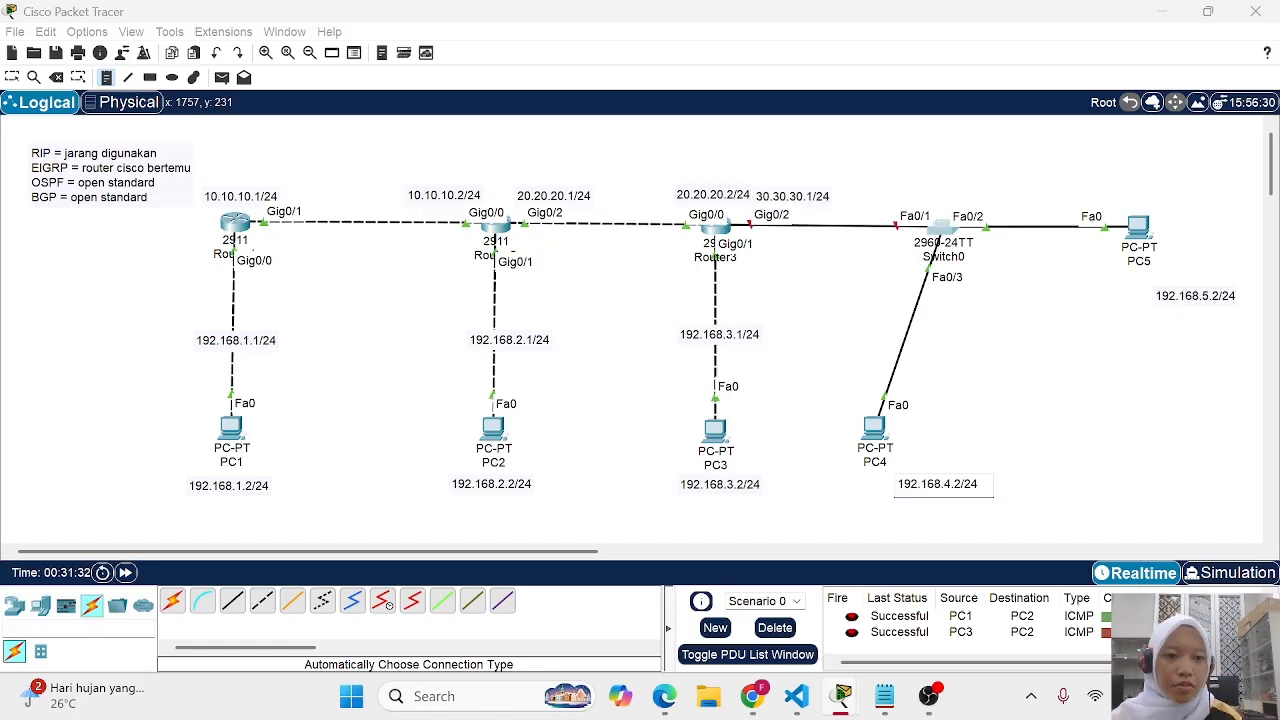
Add the note "vlan 20" beside PC5 and "vlan 10" beside PC4, then return to selection mode
click(1173, 270)
text(vlan 20)
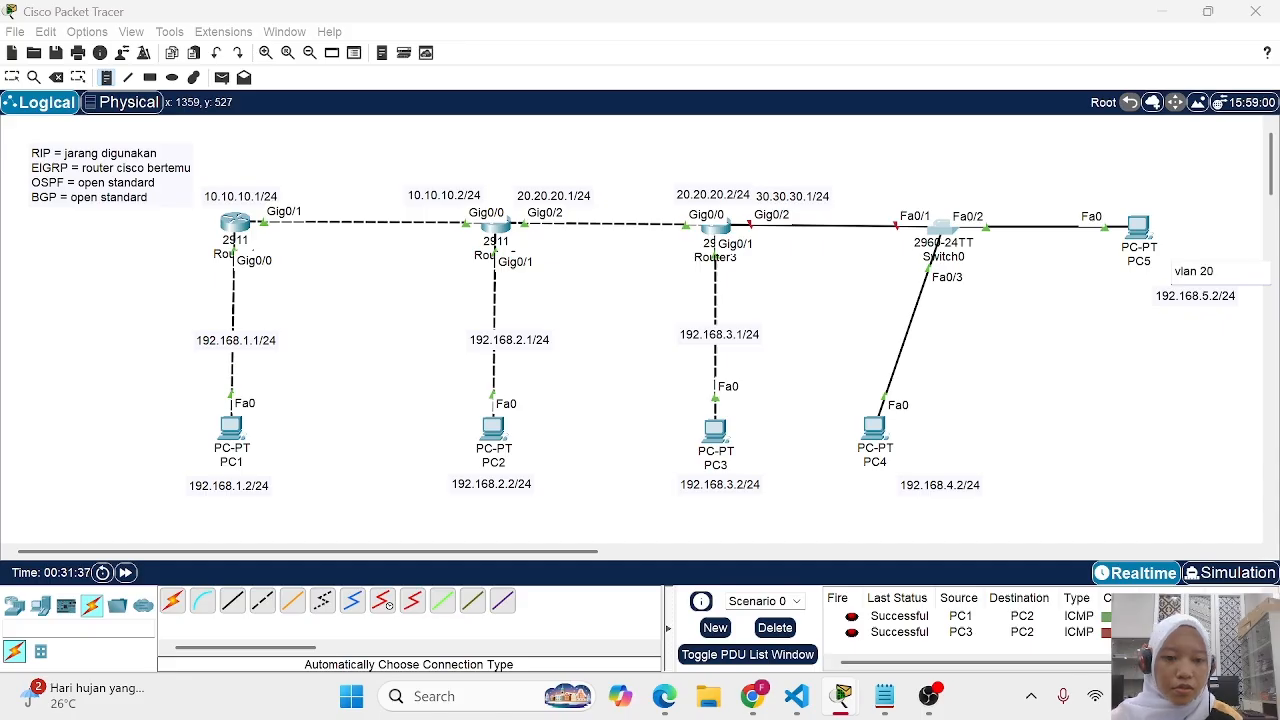
click(911, 459)
text(vlan 10)
click(20, 81)
Draw a rectangle around PC5 with its vlan 20 notes and another around PC4 with its vlan 10 notes
scroll(150, 120, right, 5)
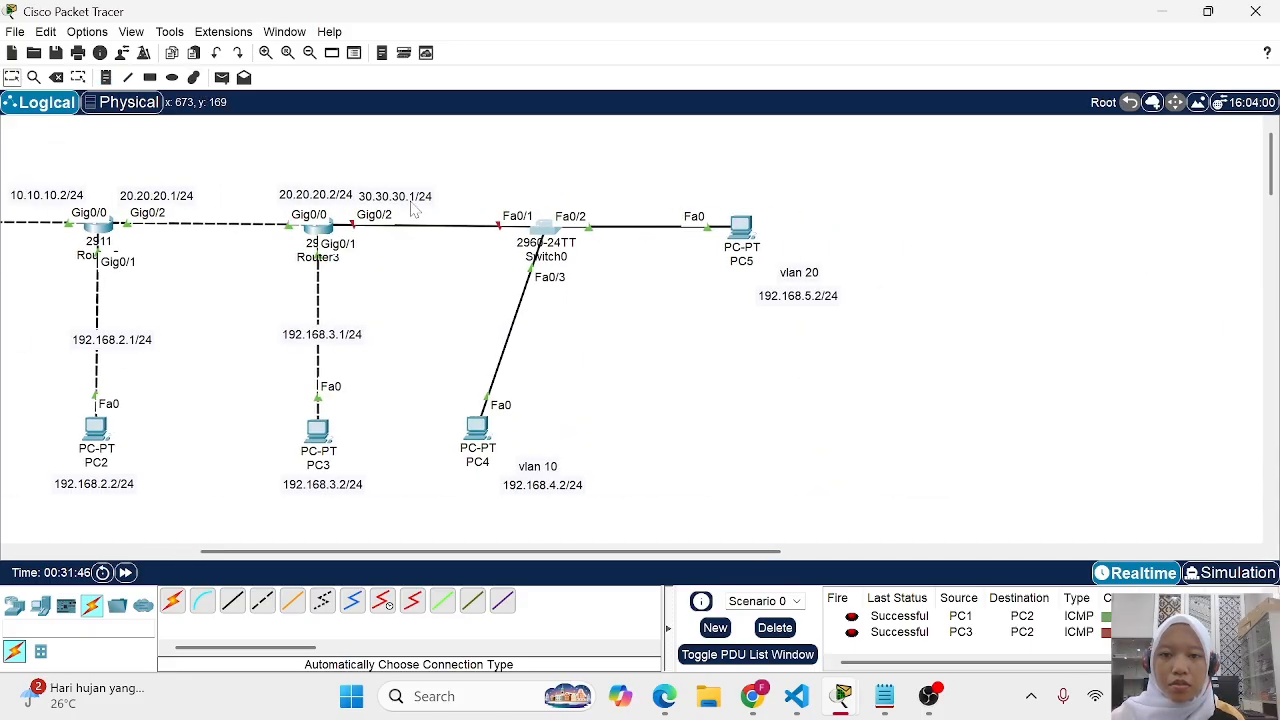
click(150, 77)
drag(691, 196, 854, 316)
drag(454, 387, 600, 498)
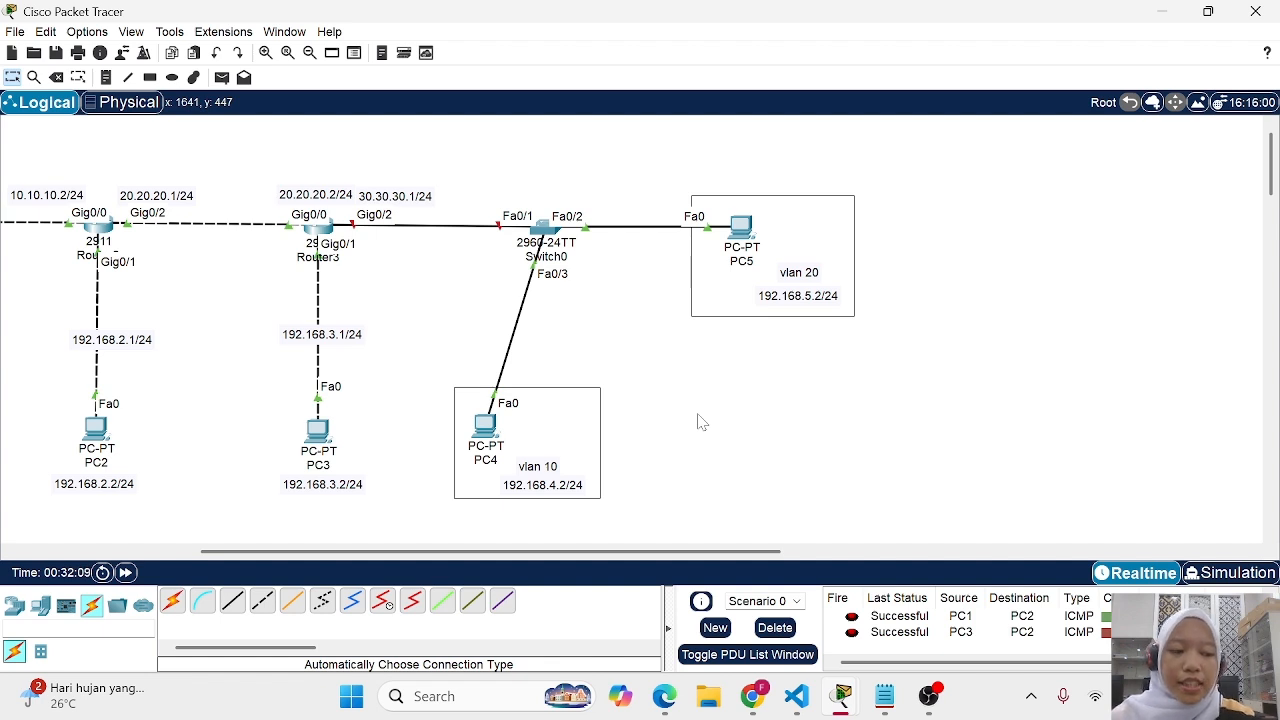
Rename the 2960 switch to Switch1
click(546, 250)
key(BackSpace)
text(1)
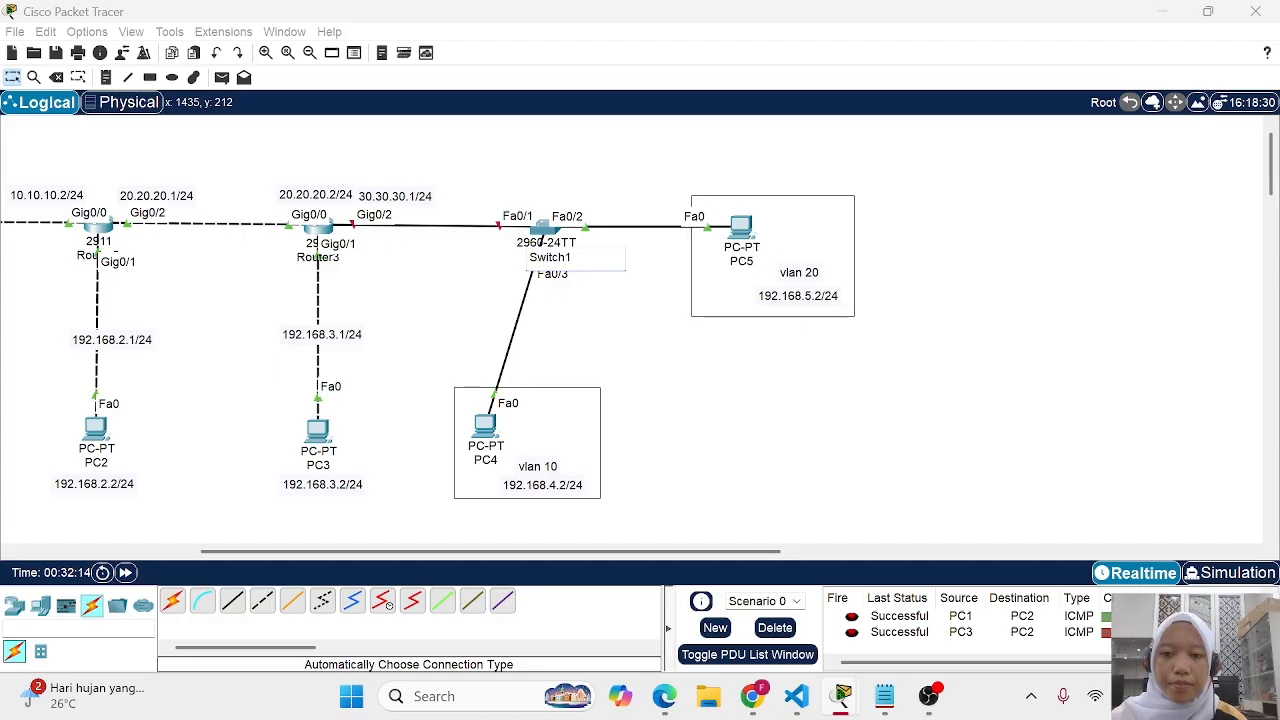
key(Return)
Open Switch1's command line, enable privileged mode and enter global configuration mode
click(548, 242)
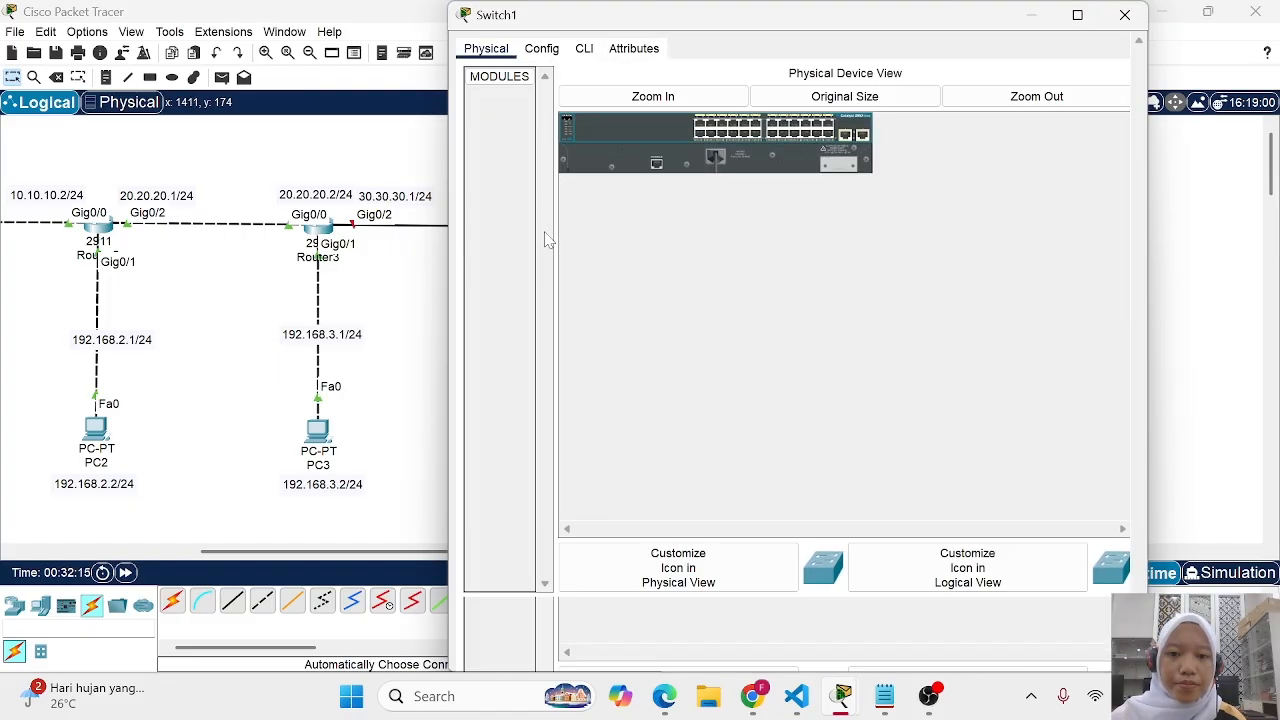
click(584, 48)
key(Return)
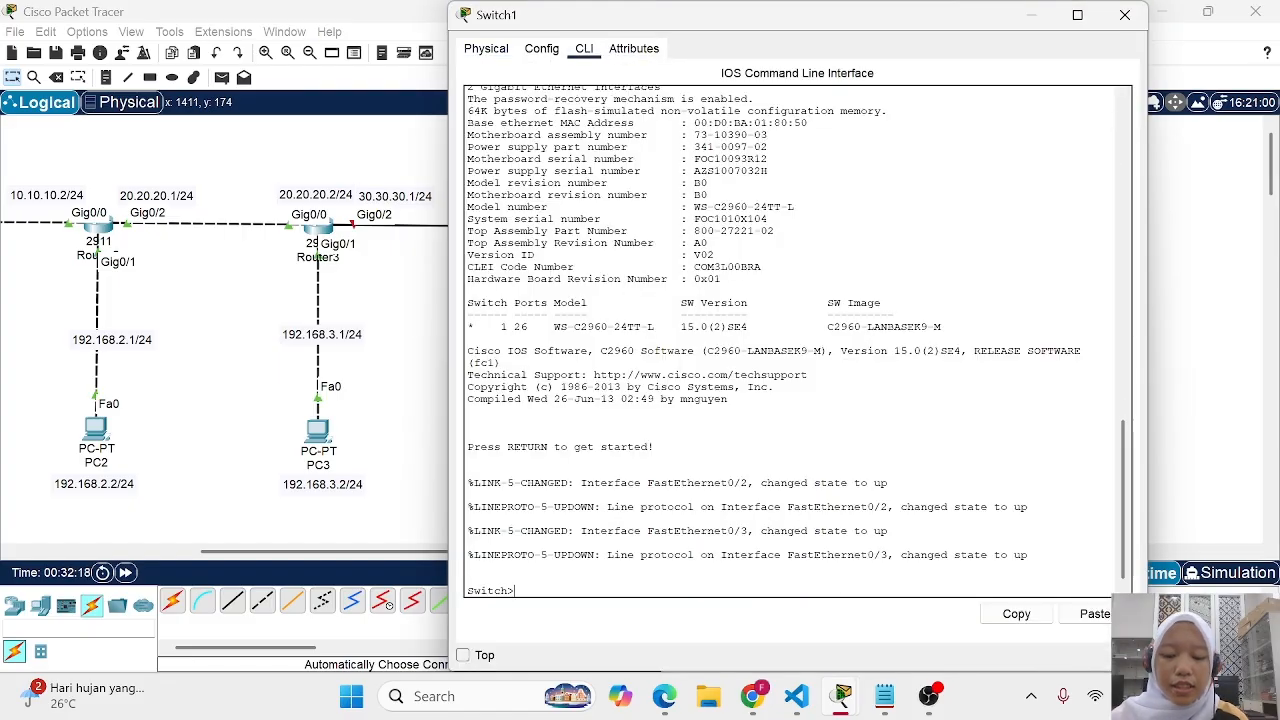
text(en)
key(Return)
text(conf)
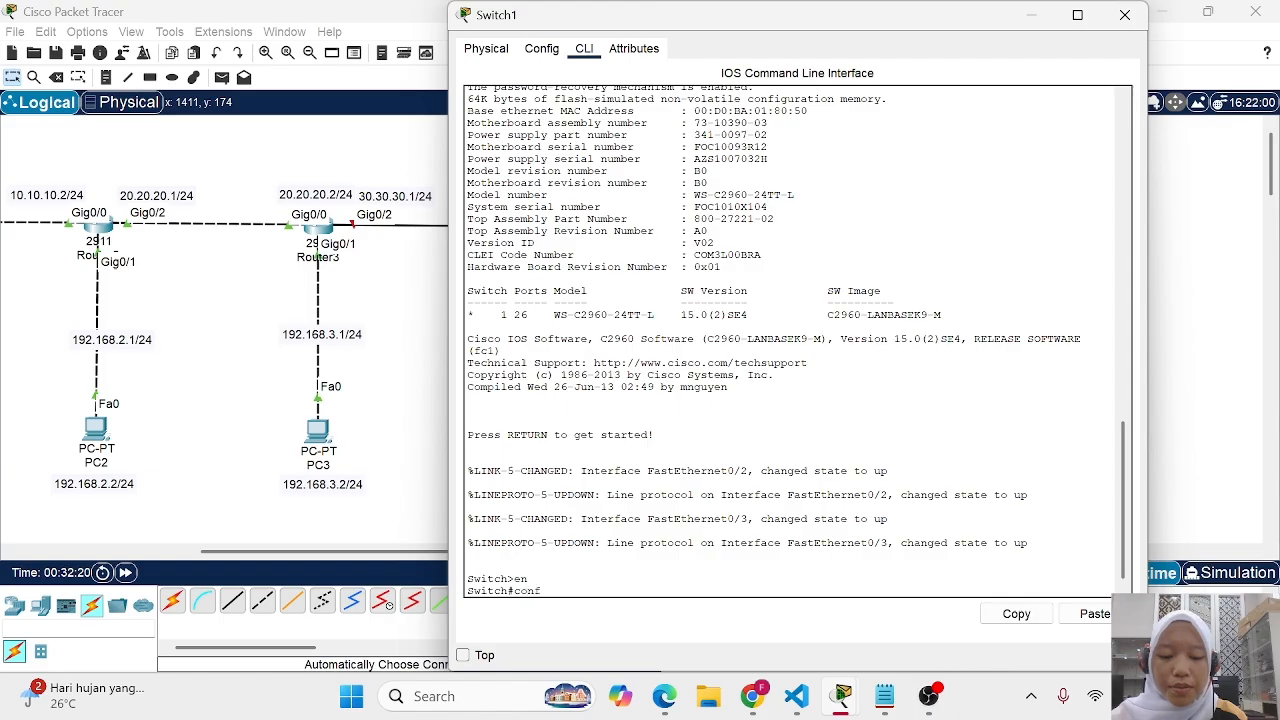
text( t)
key(Return)
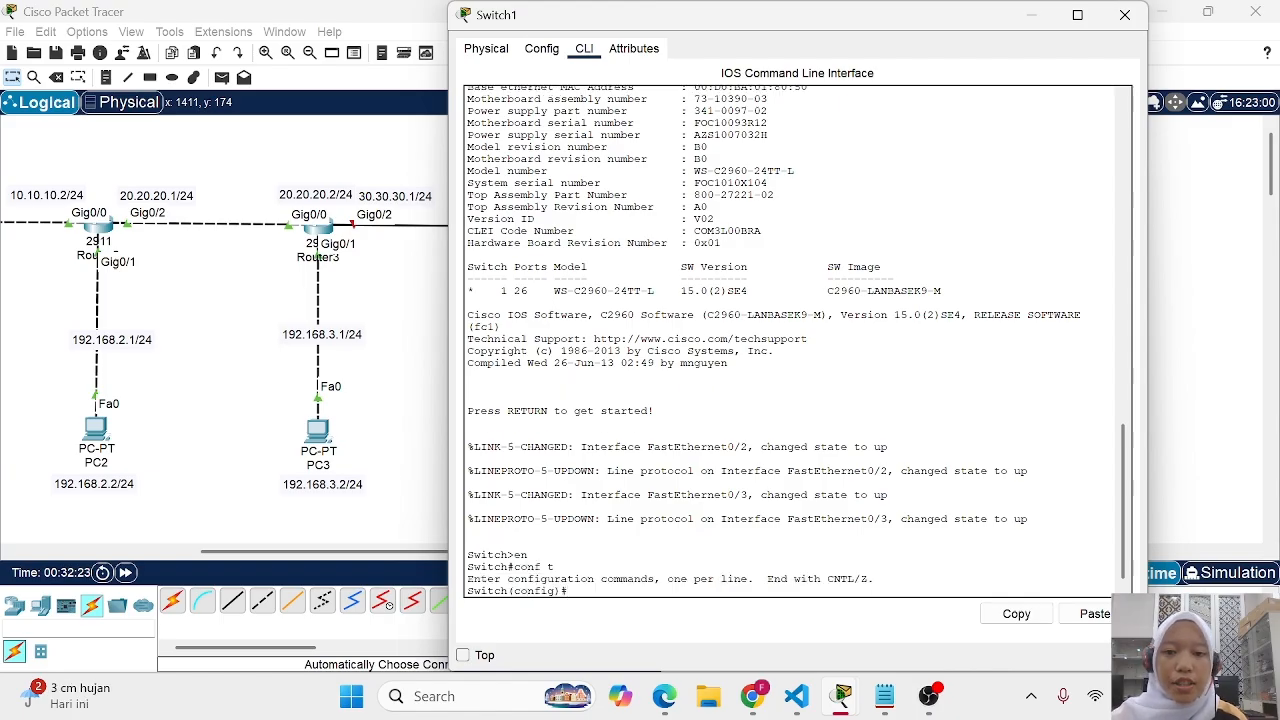
Configure interface fa0/1 on Switch1 as a trunk port and return to global configuration mode
scroll(368, 438, right, 5)
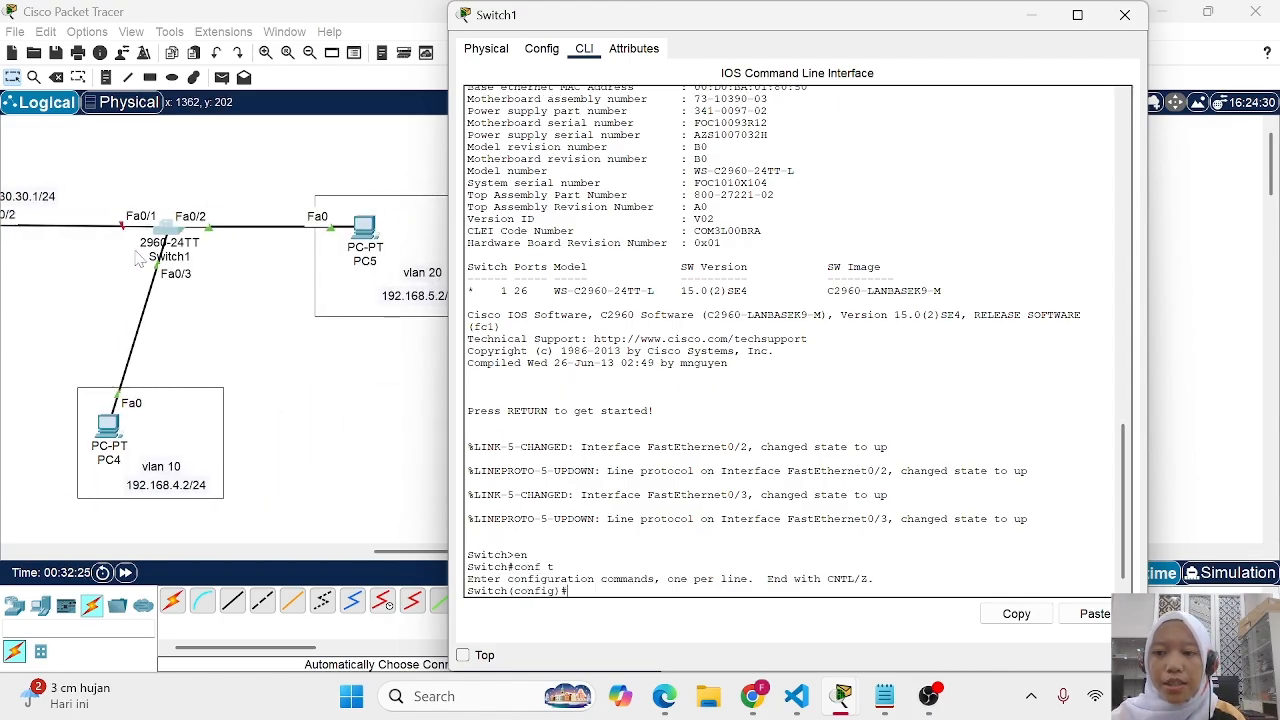
scroll(137, 258, left, 5)
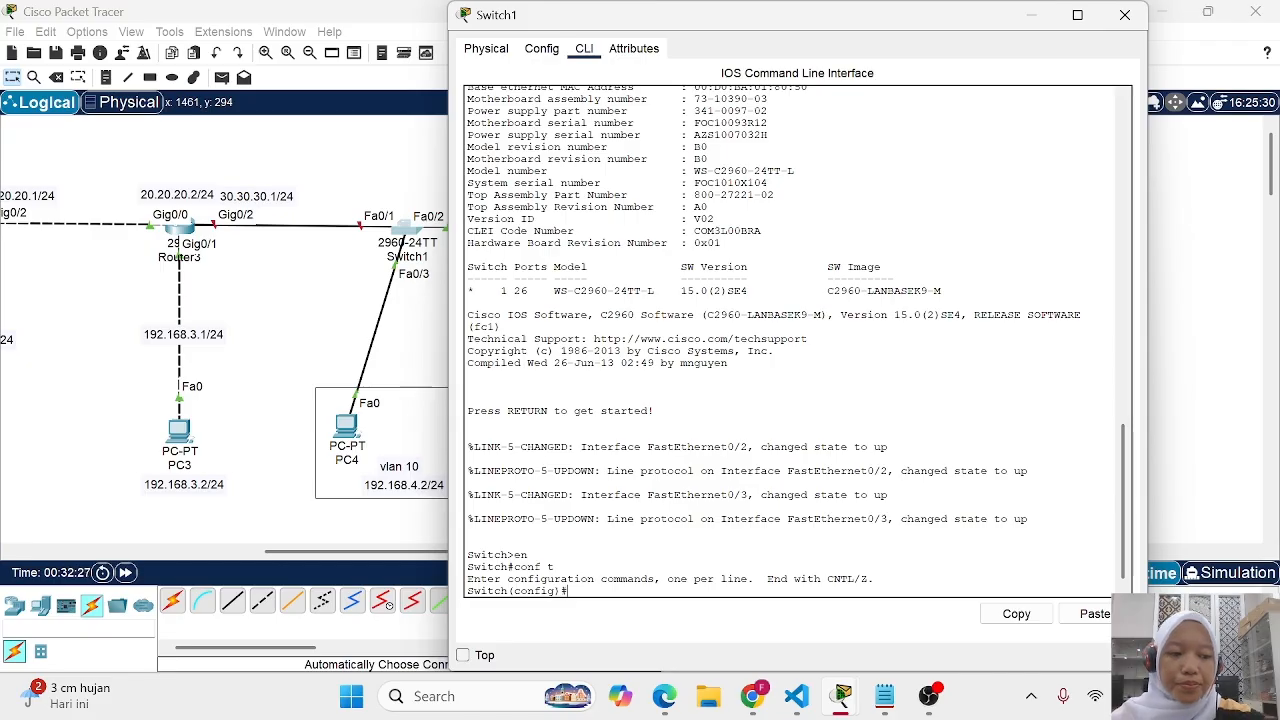
text(int fa0/1)
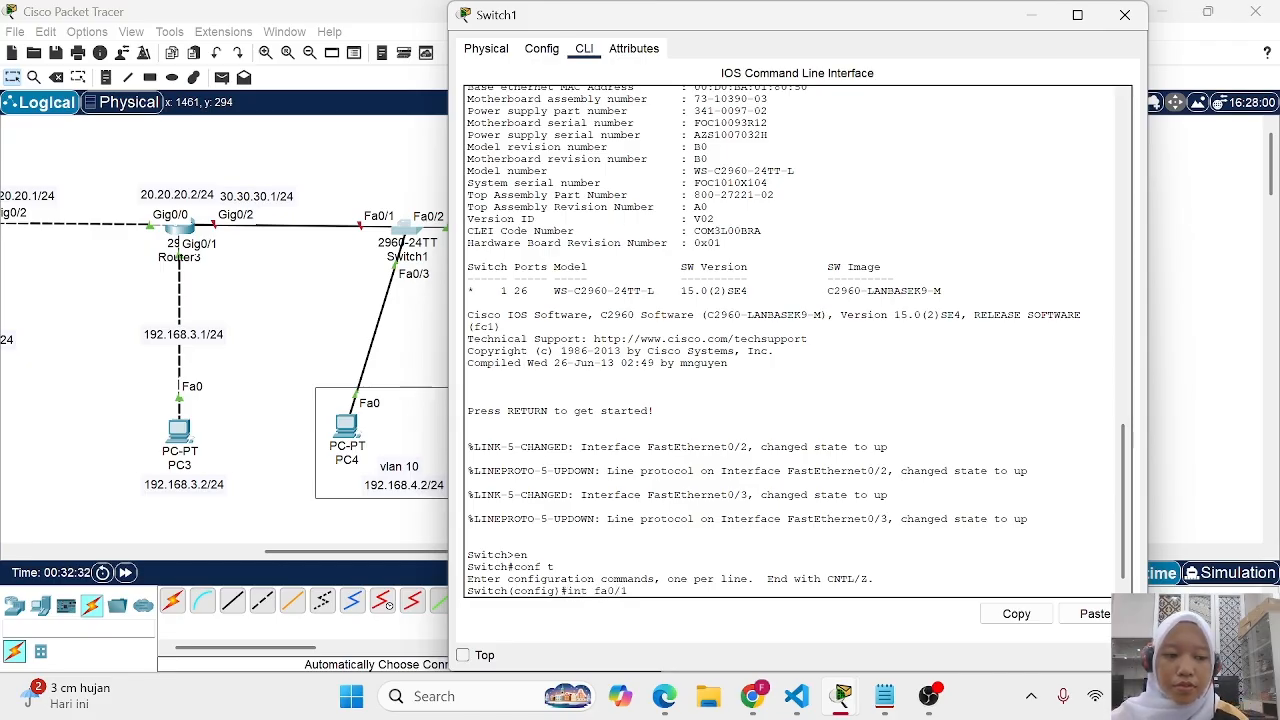
key(Return)
text(swit)
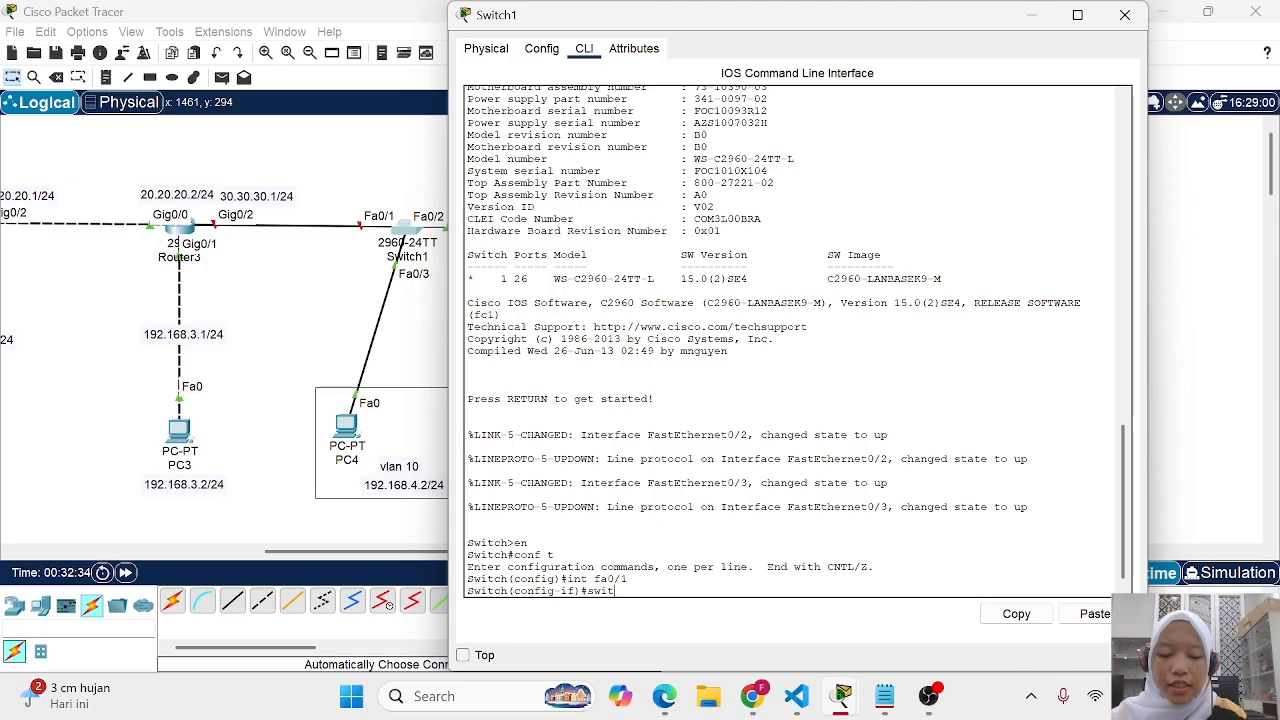
text(chport )
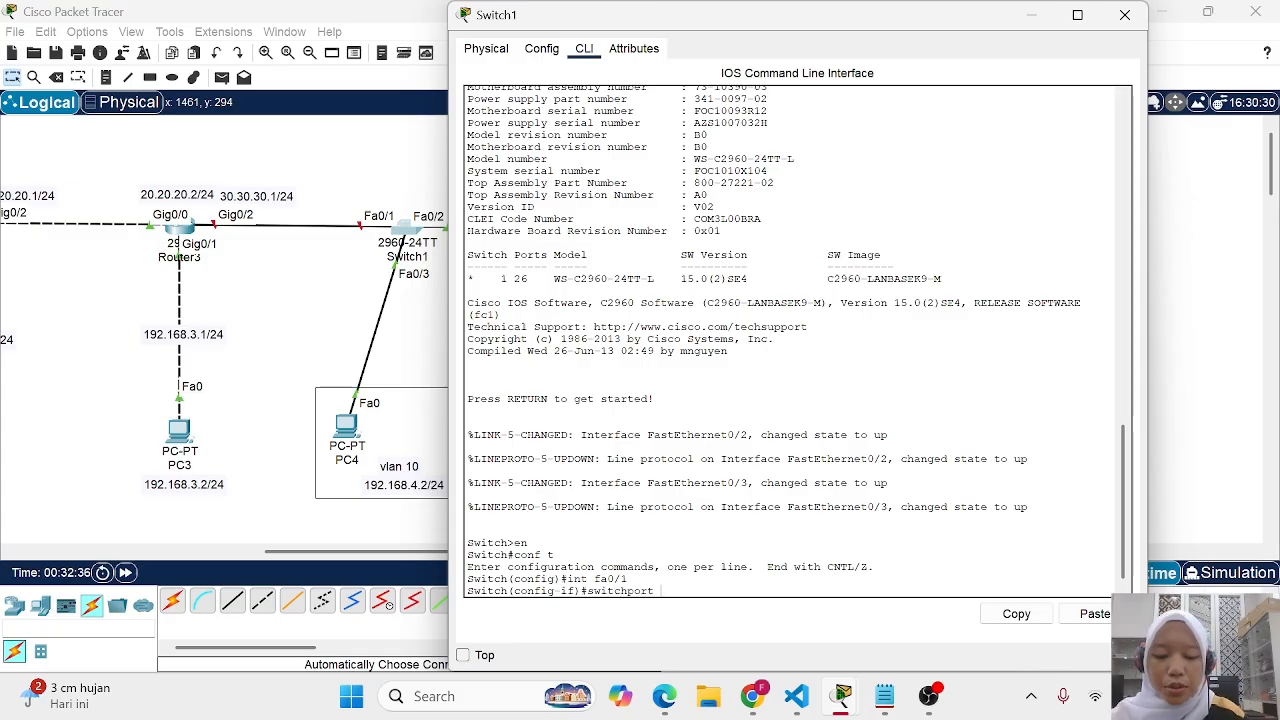
text(mode trunk)
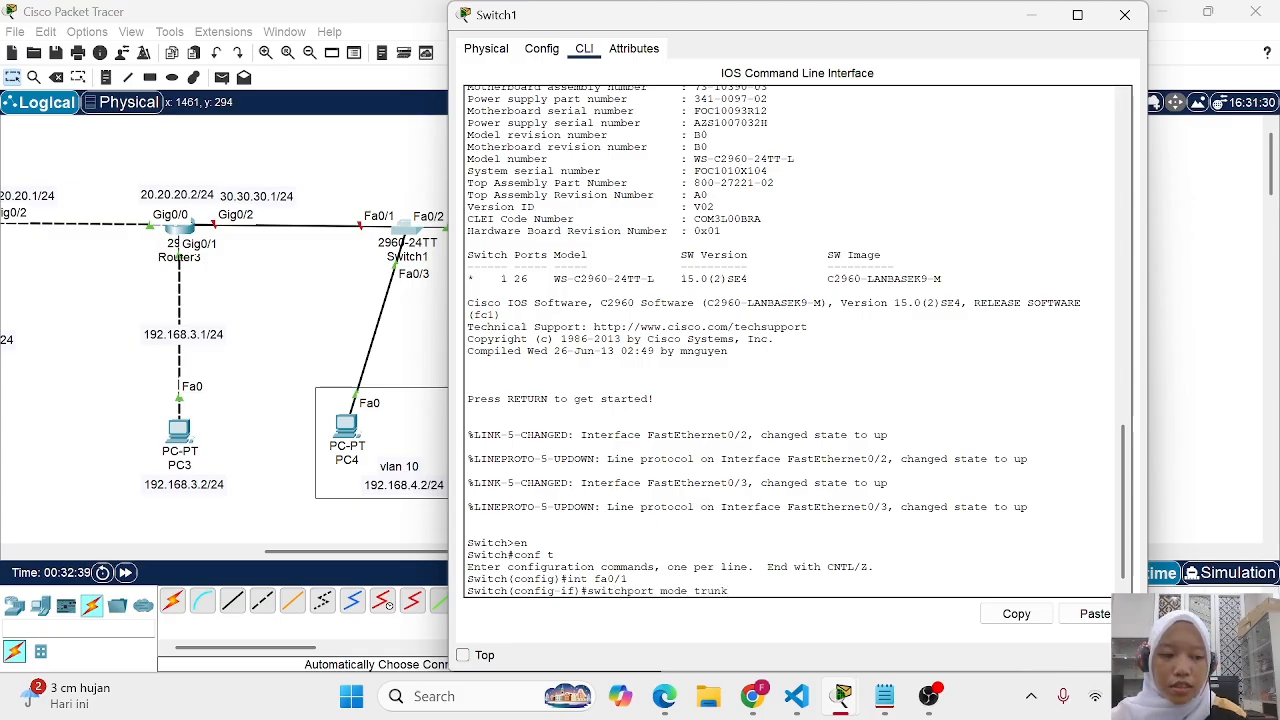
key(Return)
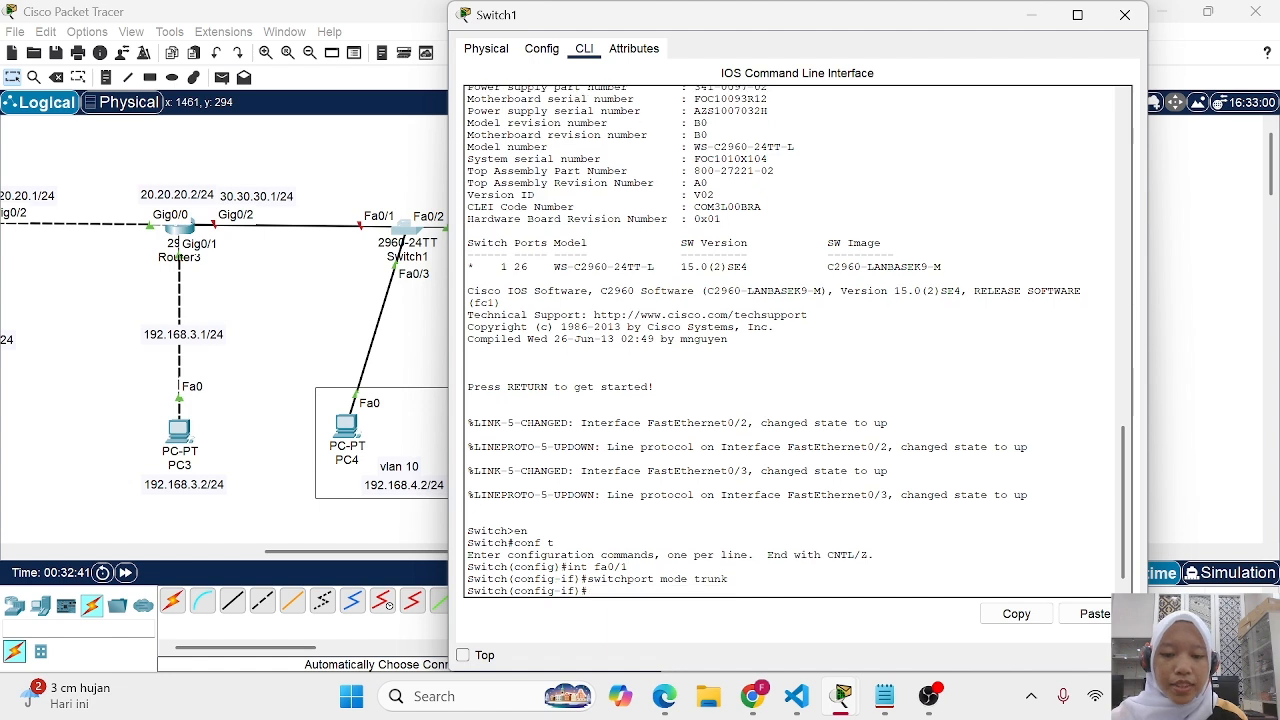
text(ex)
key(Return)
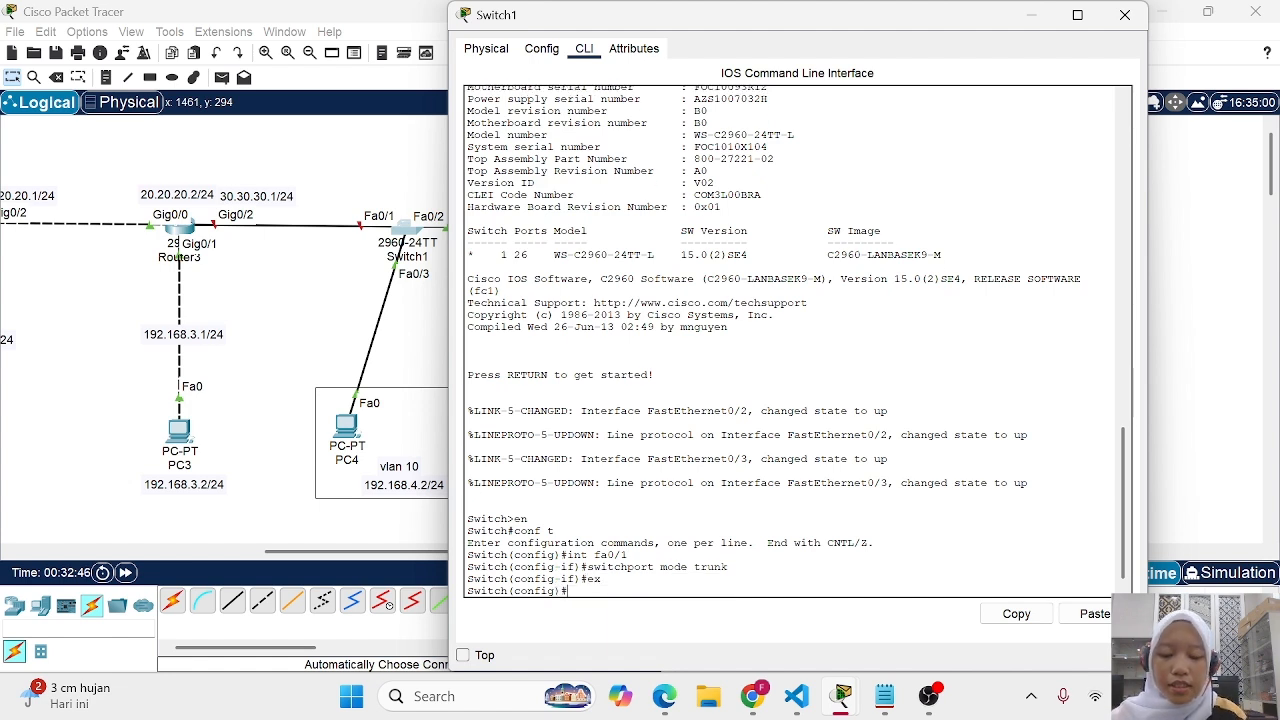
Create VLAN 10 and VLAN 20 on Switch1, and leave VLAN configuration mode
text(vlan )
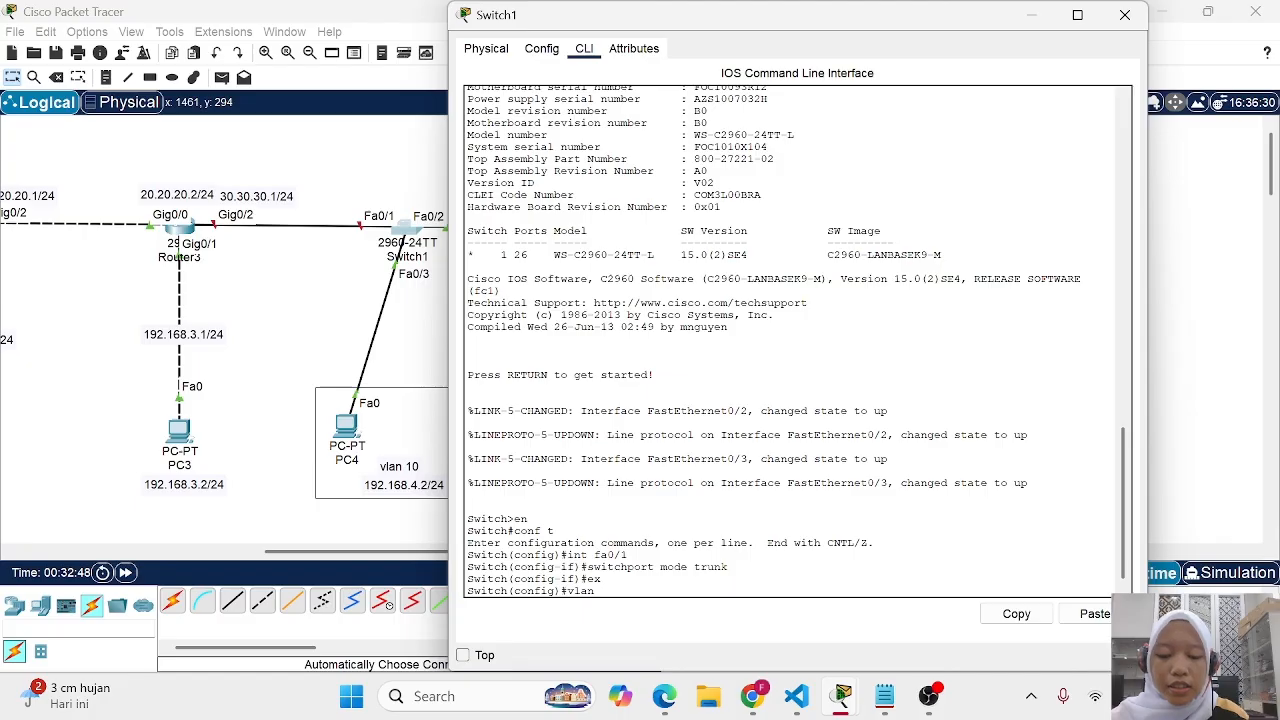
text(10)
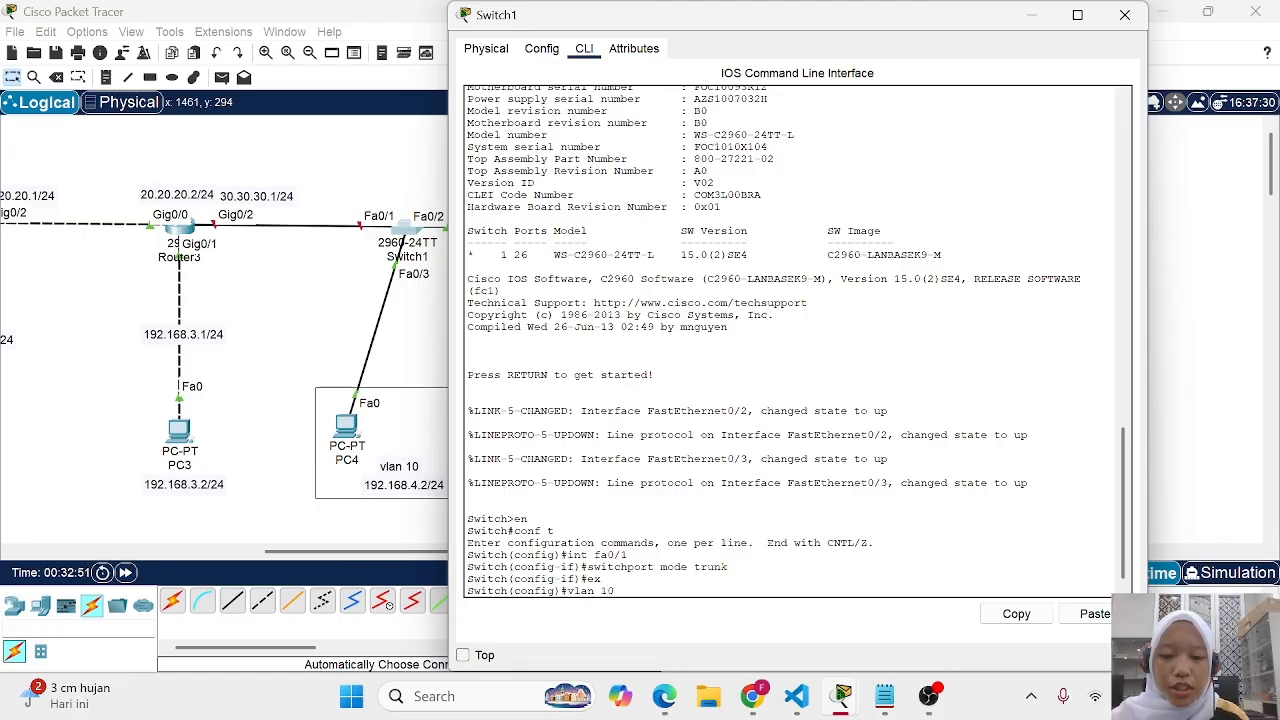
key(Return)
text(vlan 20)
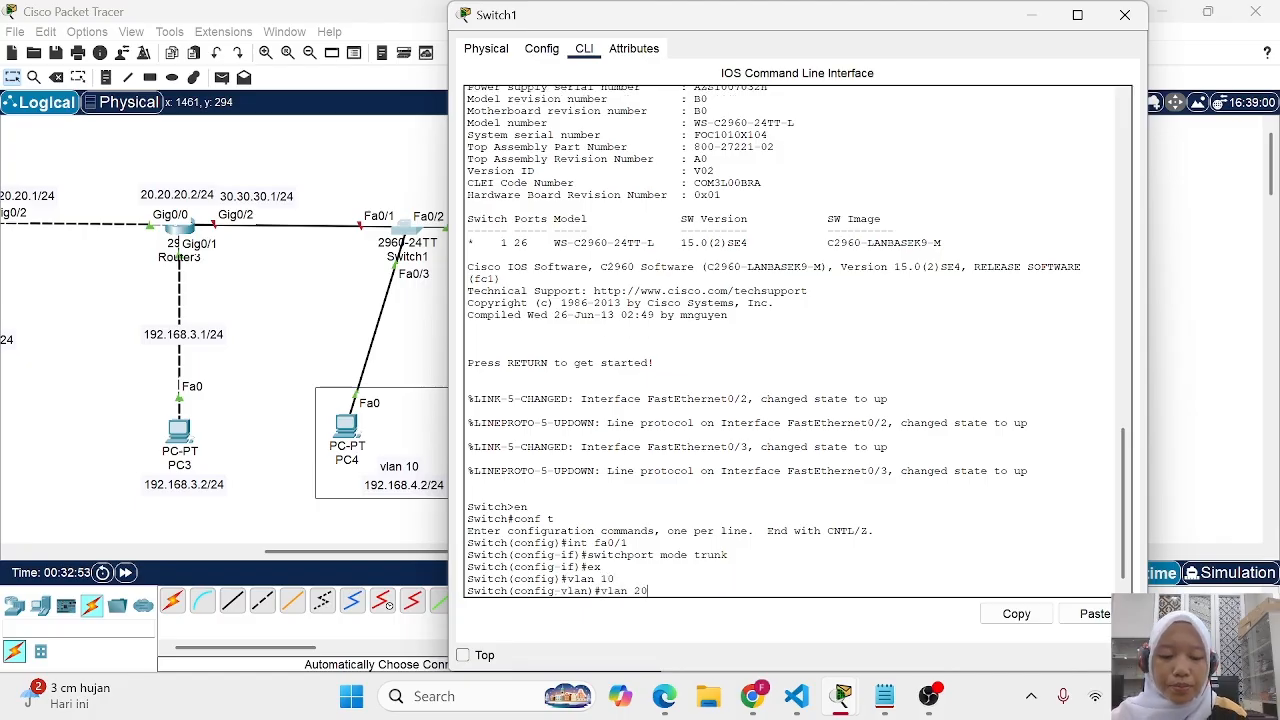
key(Return)
text(ex)
key(Return)
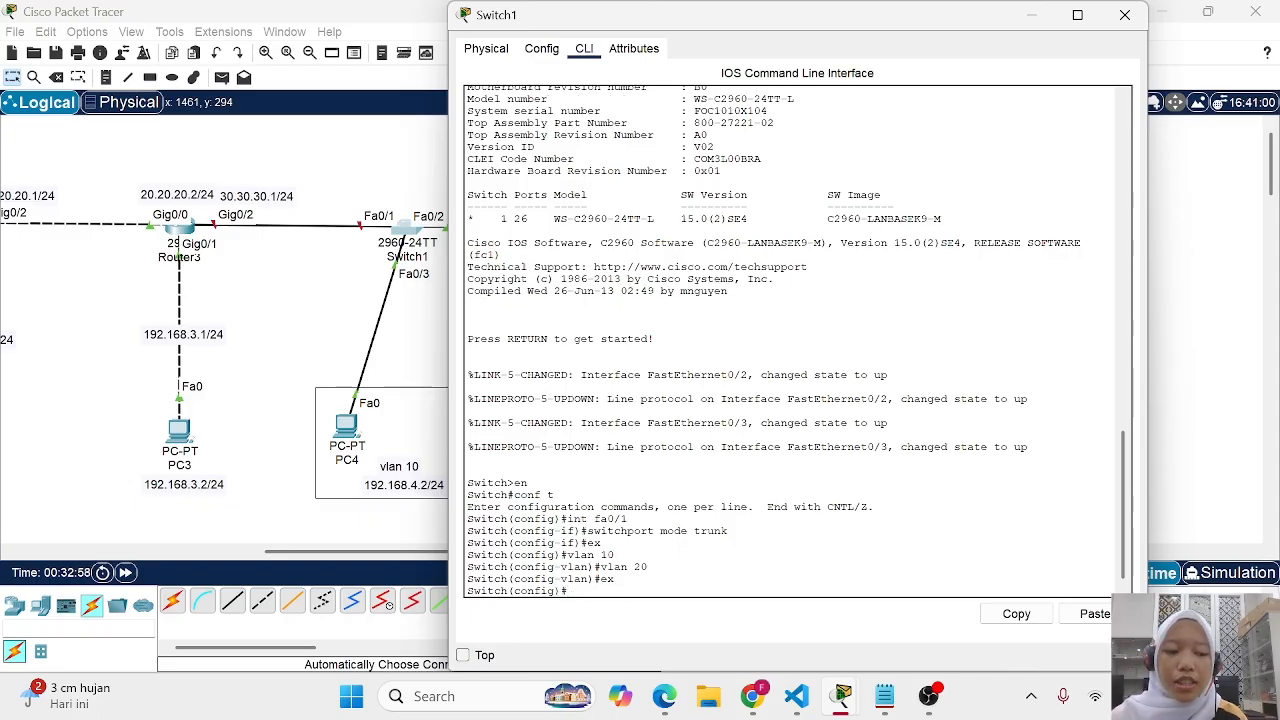
Set interface fa0/3 of Switch1, which connects to PC4, to switchport access mode
scroll(359, 423, right, 6)
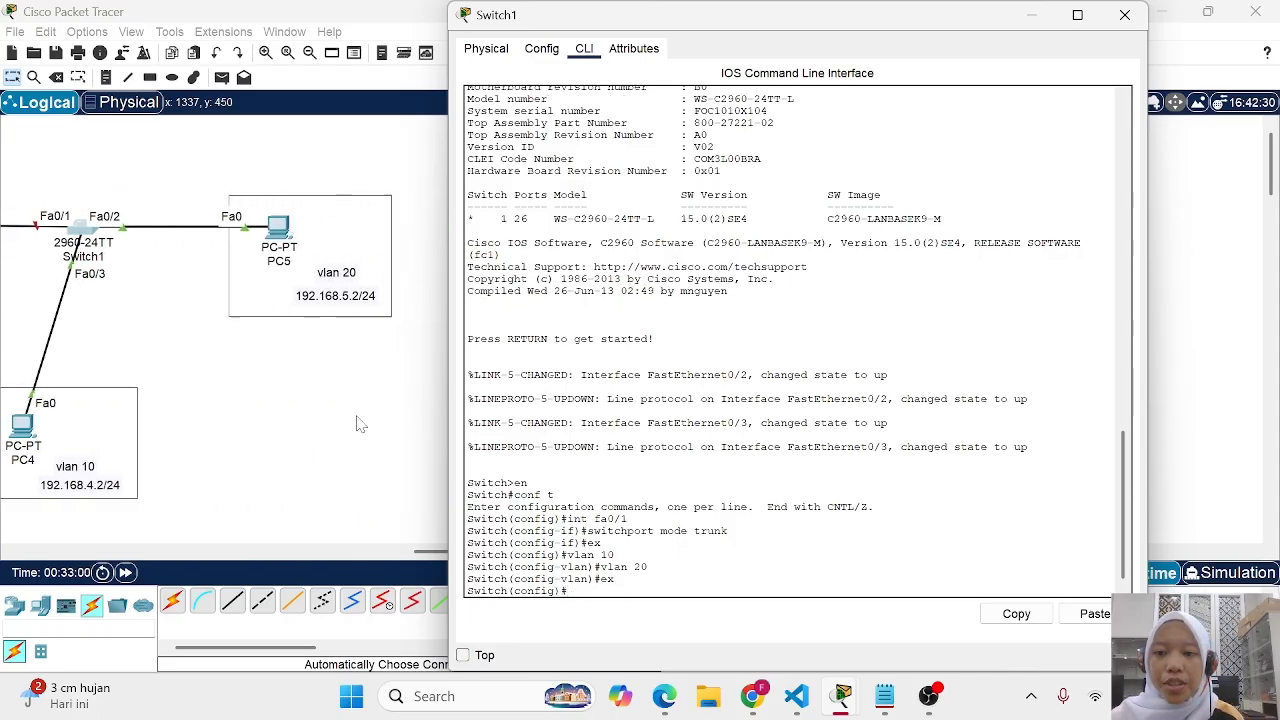
scroll(359, 423, left, 2)
drag(871, 5, 946, 5)
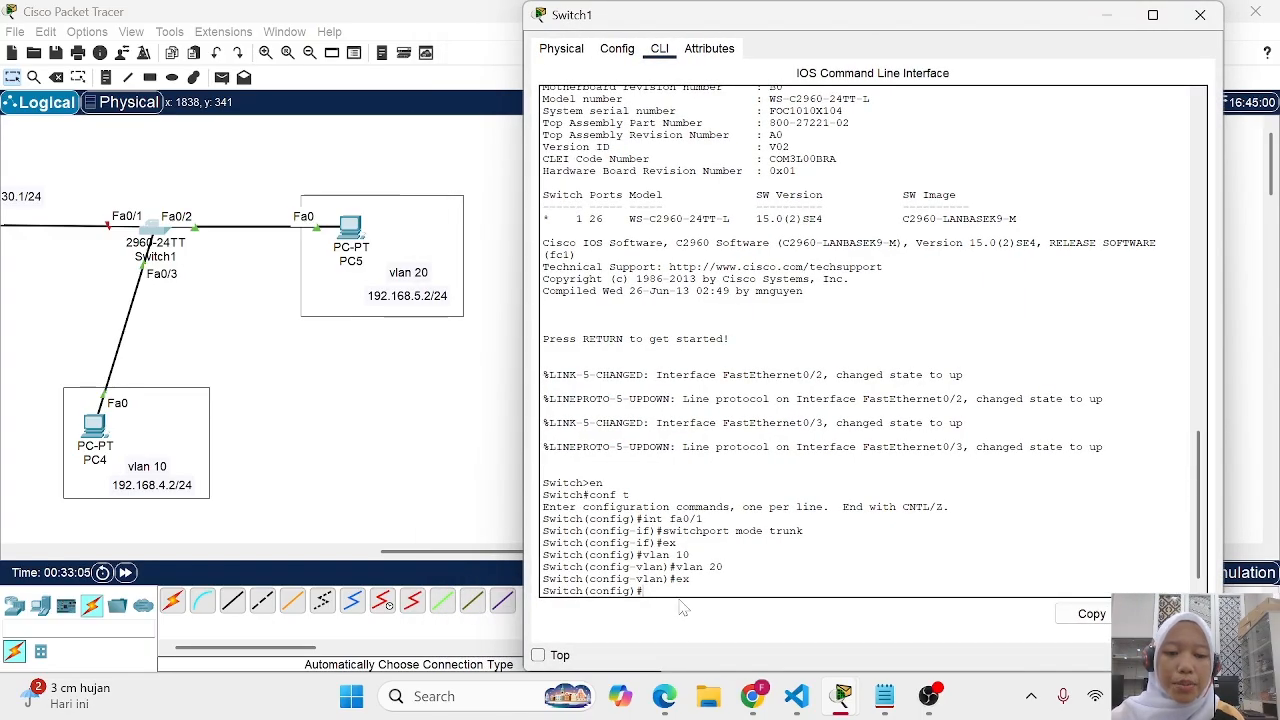
text(int f)
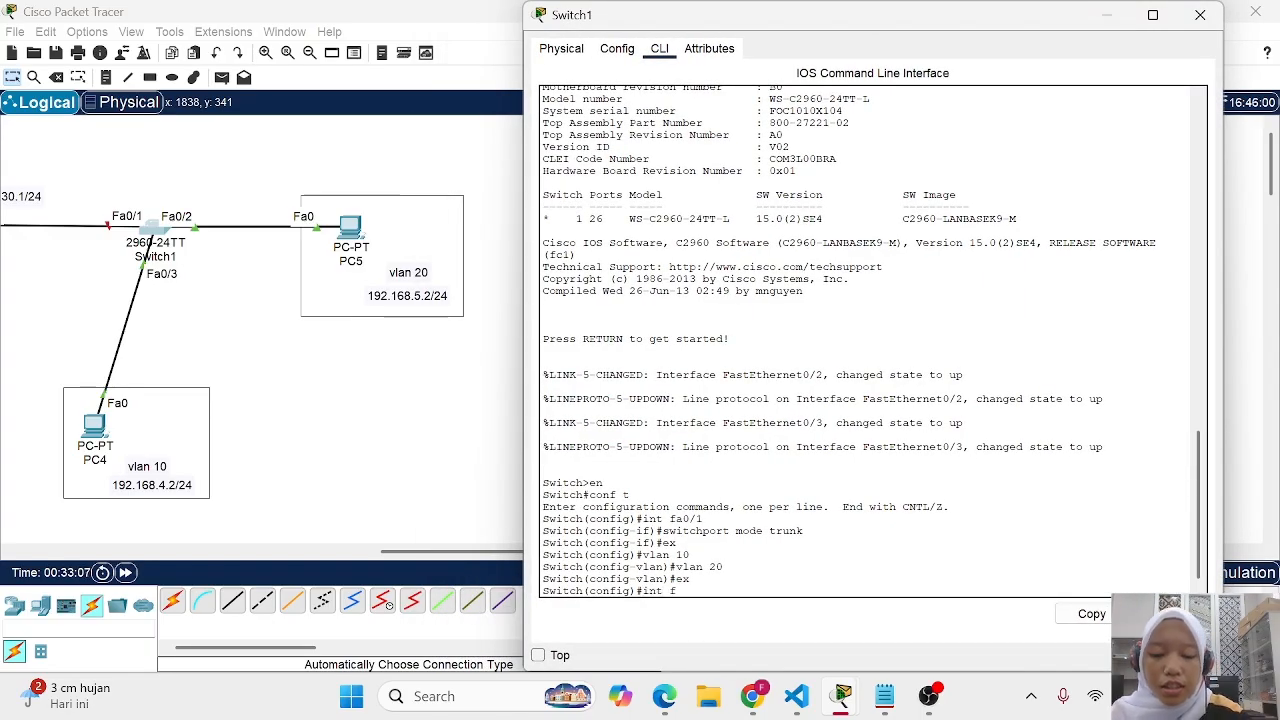
text(a0/3)
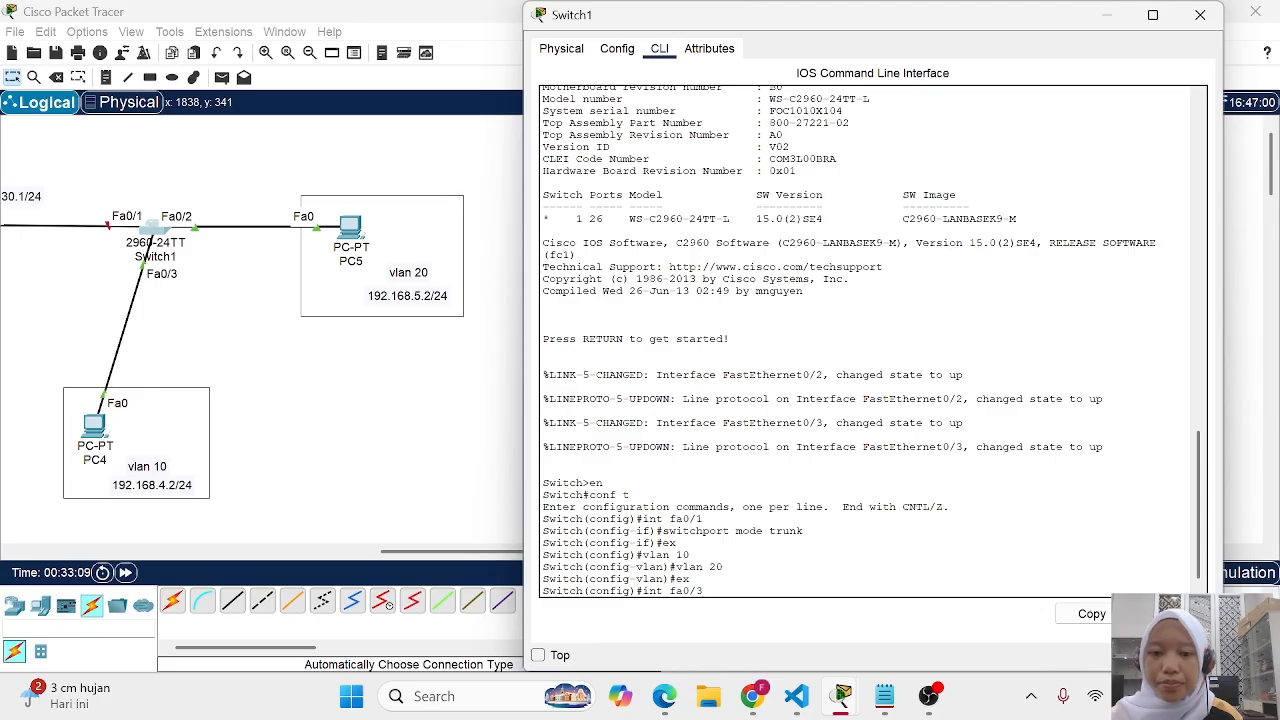
key(Return)
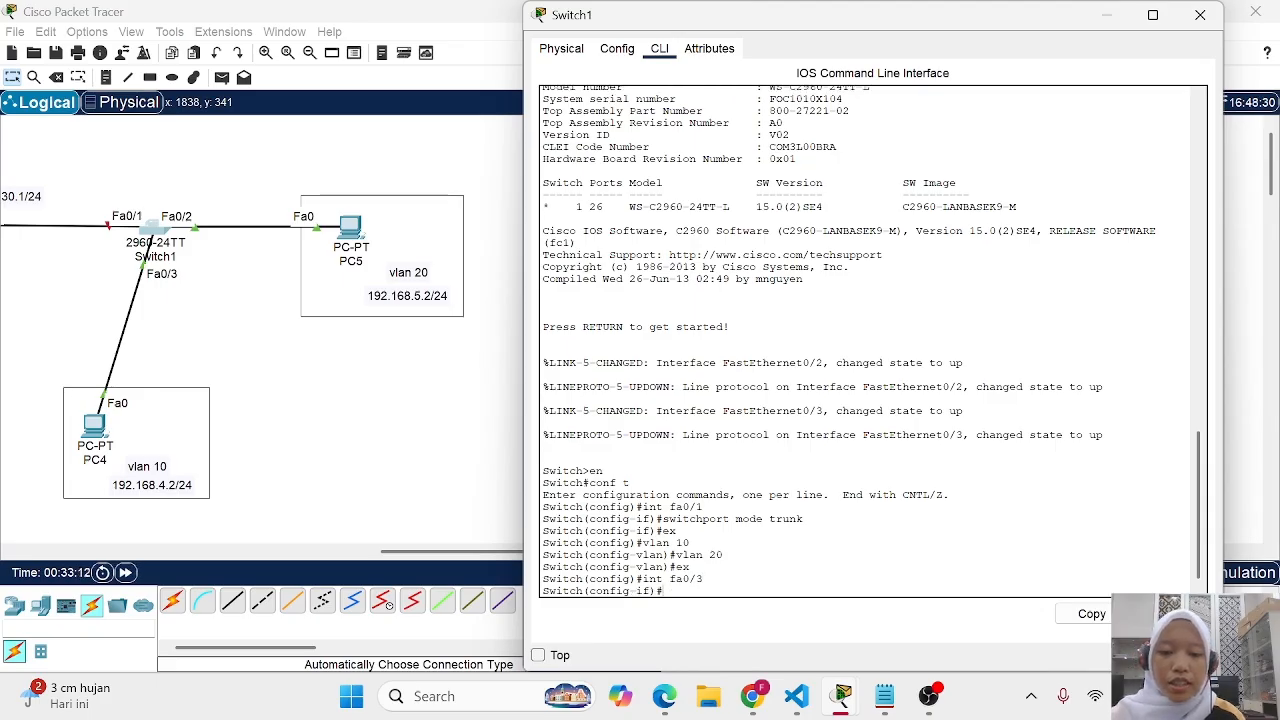
key(Up)
key(Up)
key(Up)
key(Up)
key(Up)
key(Up)
key(Up)
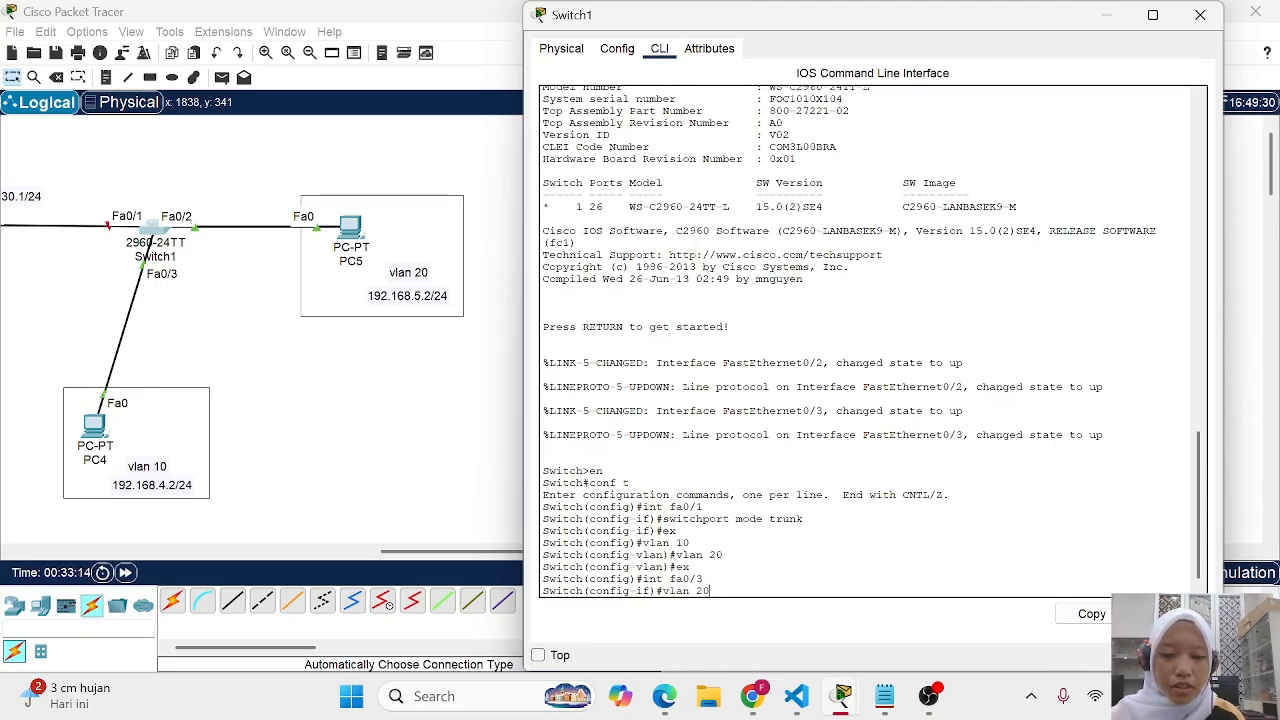
key(BackSpace)
key(BackSpace)
key(BackSpace)
key(BackSpace)
key(BackSpace)
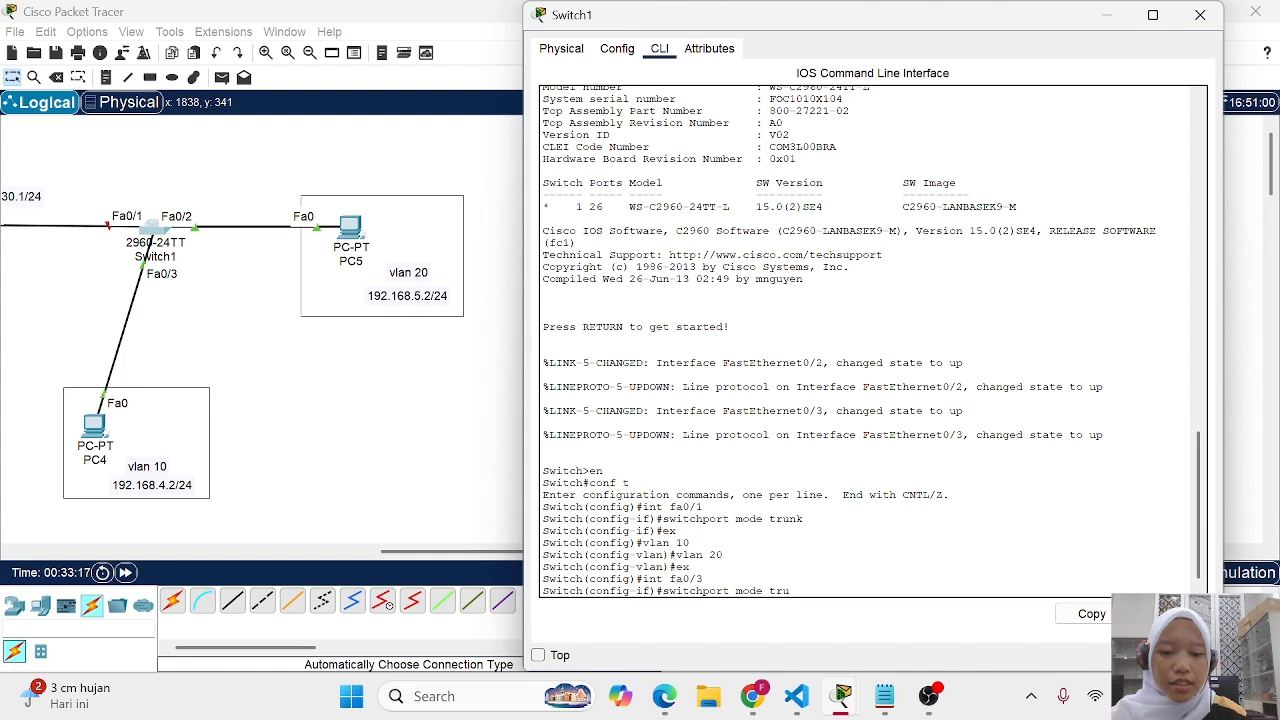
text(access)
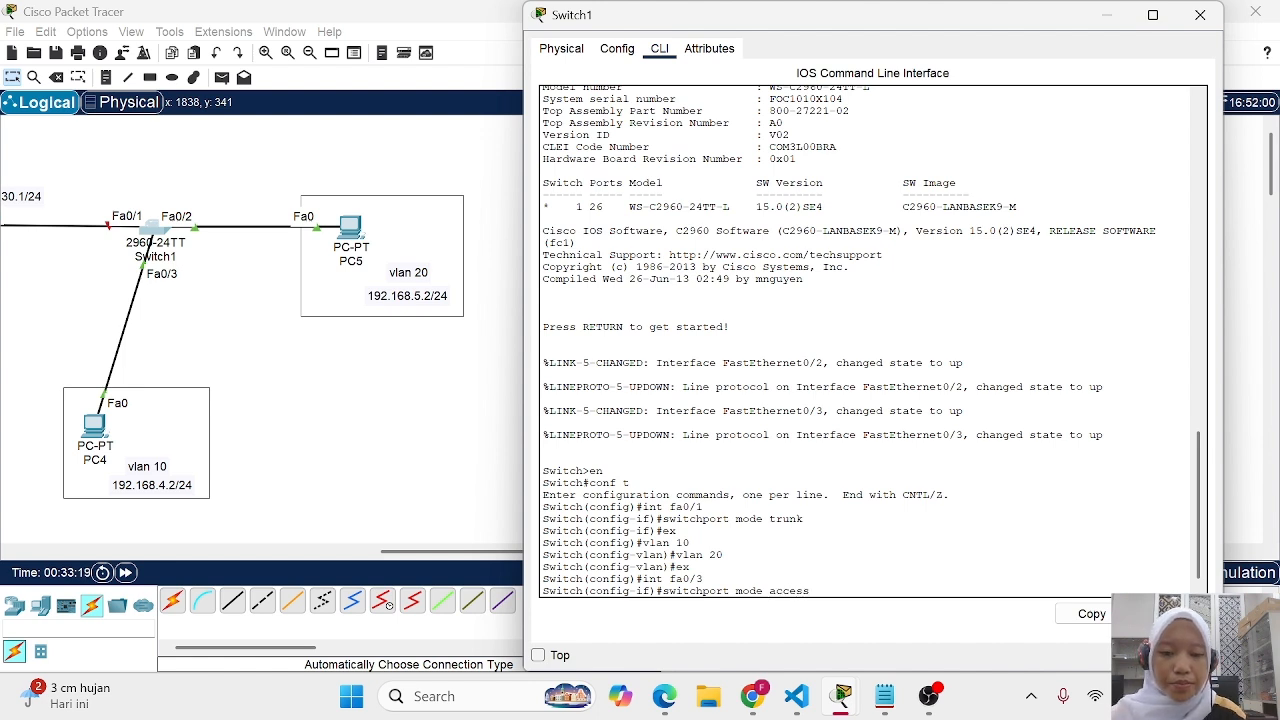
key(Return)
Assign interface fa0/3 to access VLAN 10 and exit the interface configuration
key(Up)
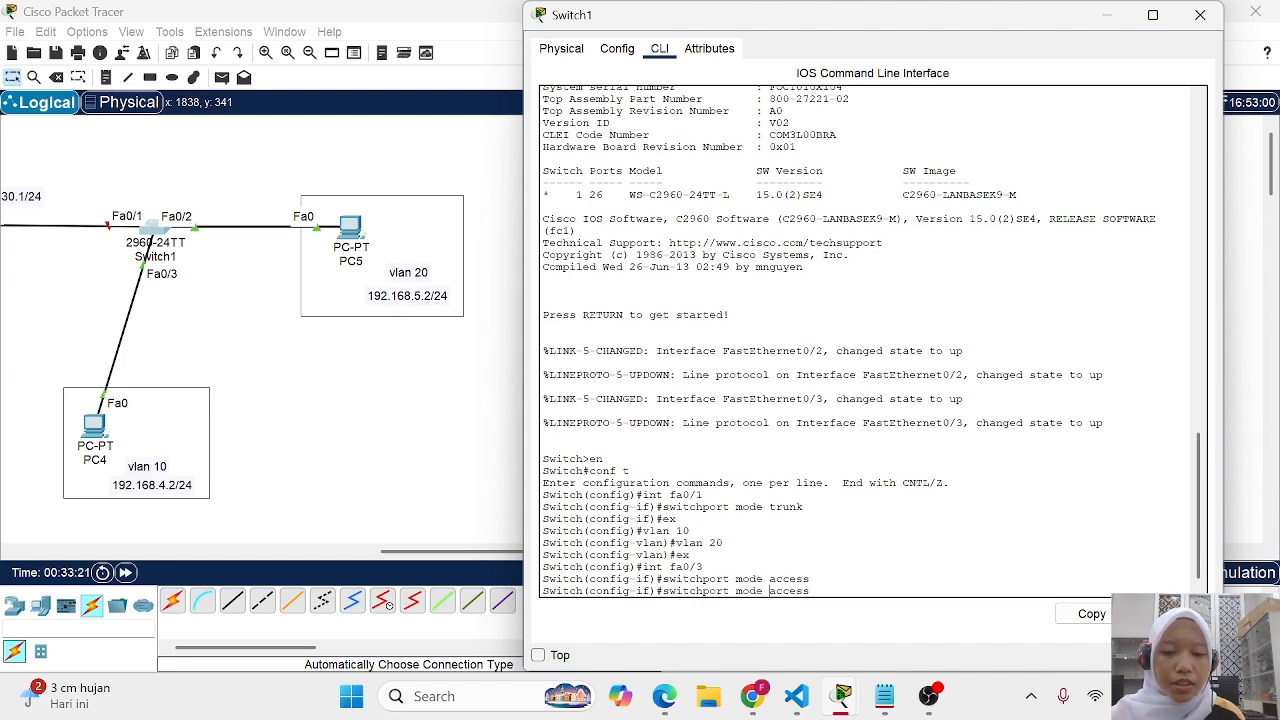
key(BackSpace)
key(BackSpace)
key(BackSpace)
key(BackSpace)
key(BackSpace)
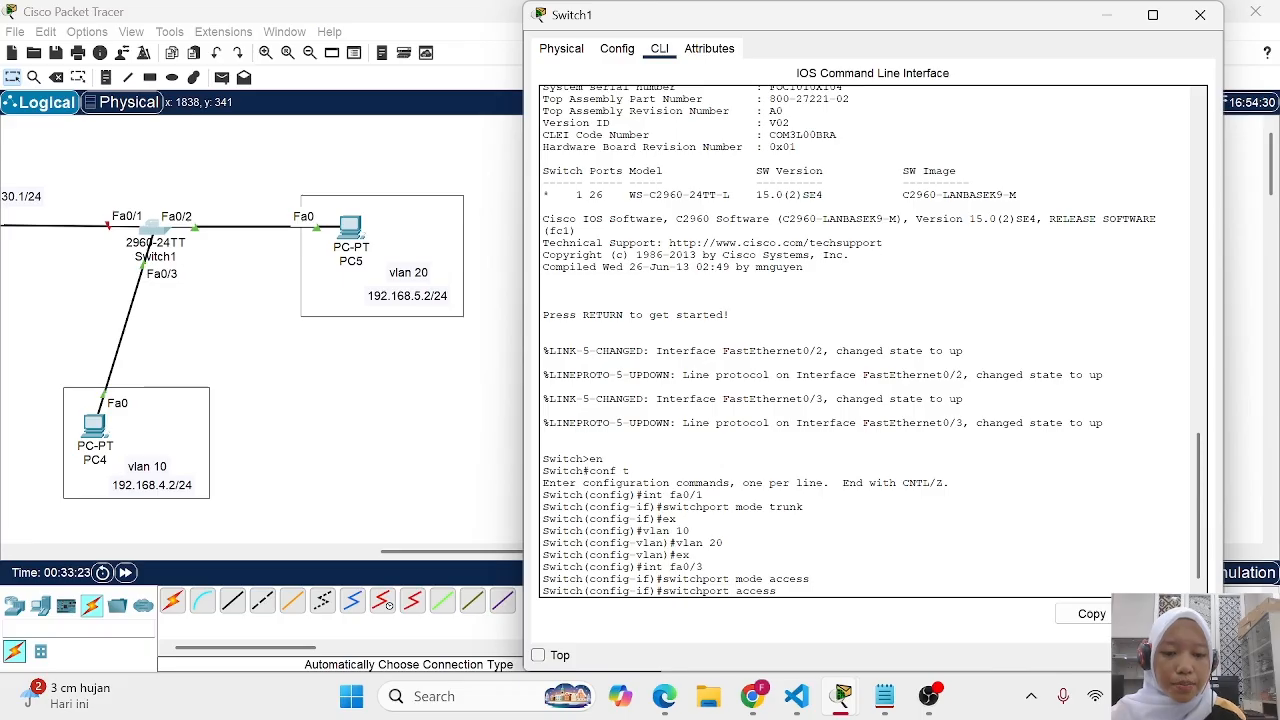
text(vlan 1)
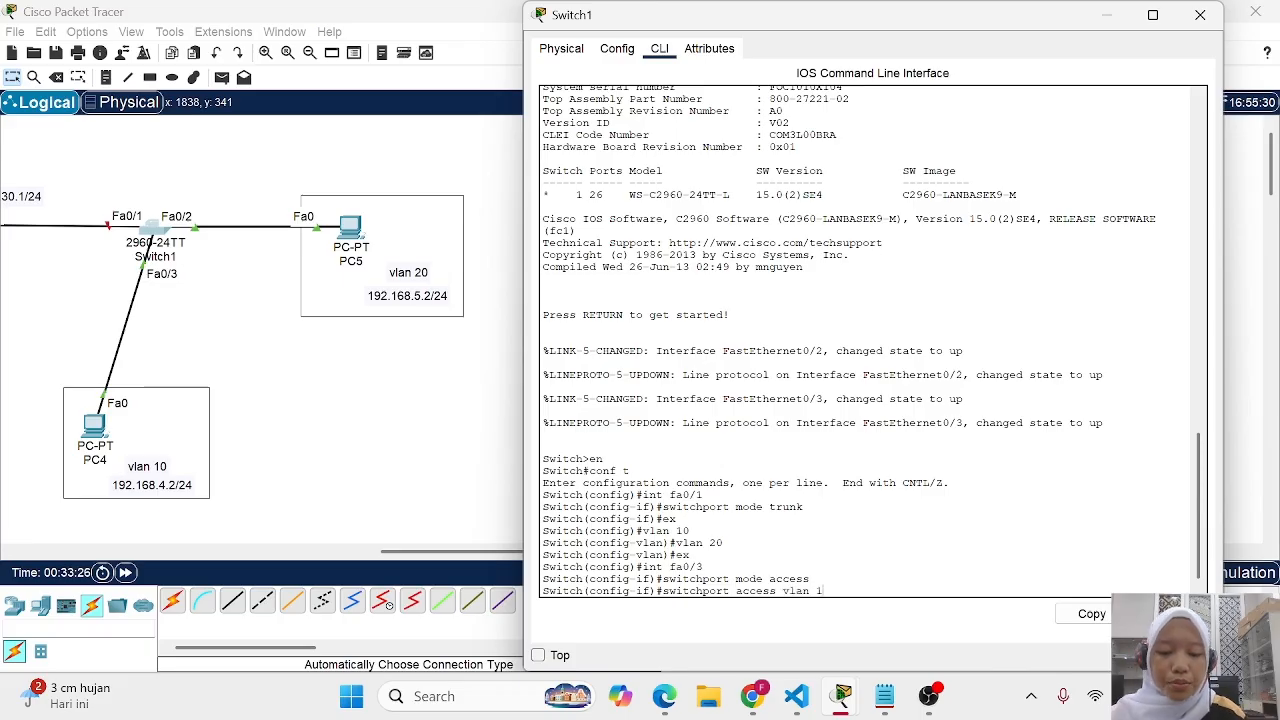
text(0)
key(Return)
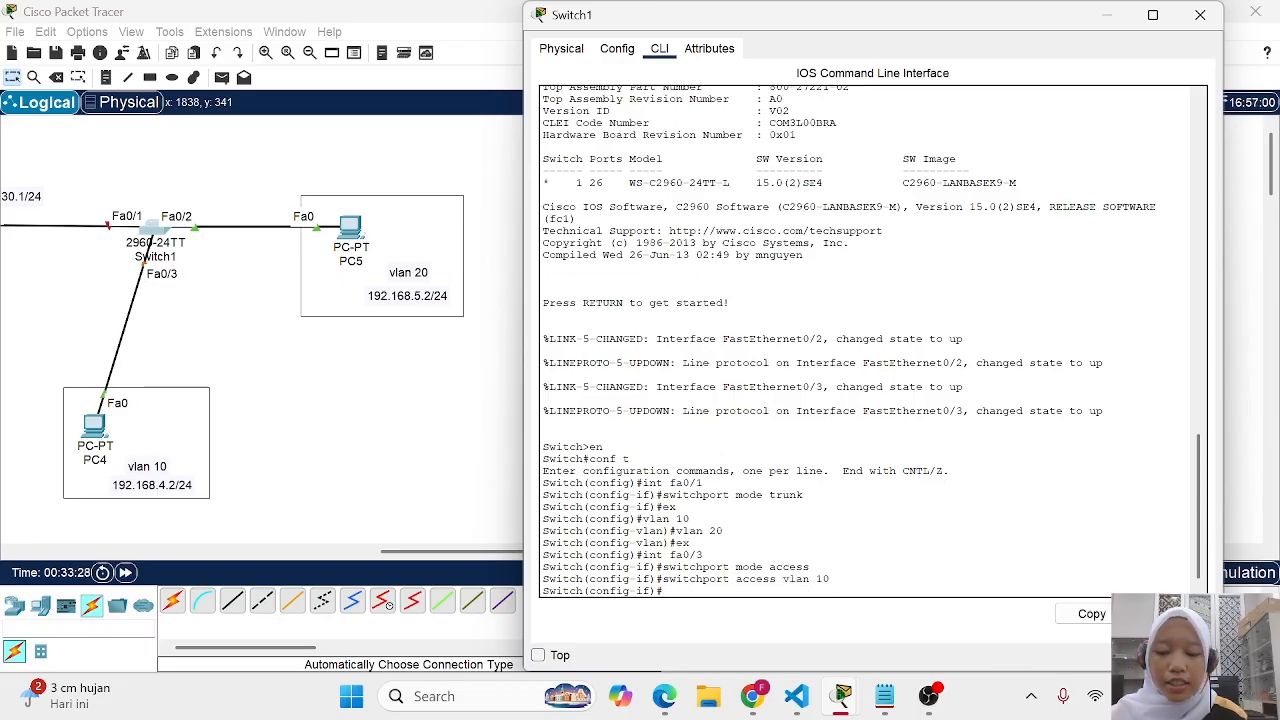
text(ex)
key(Return)
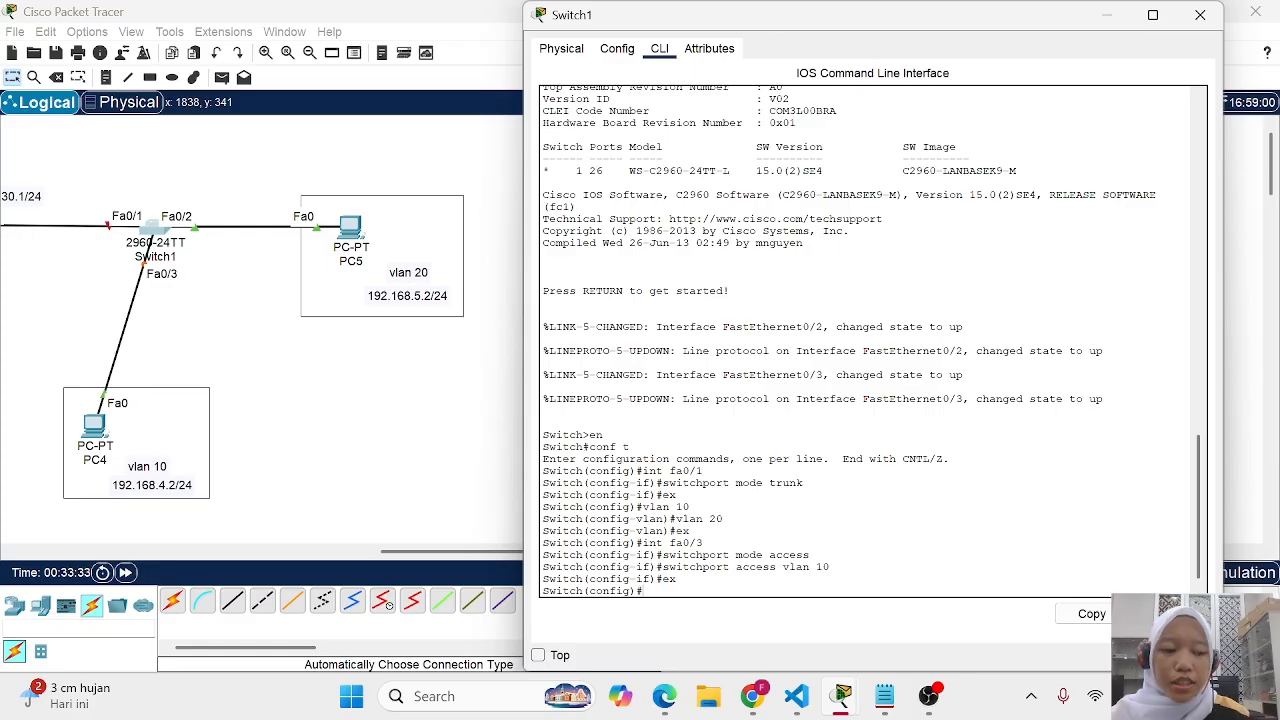
Set interface fa0/2 of Switch1, which connects to PC5, to switchport access mode
text(int f)
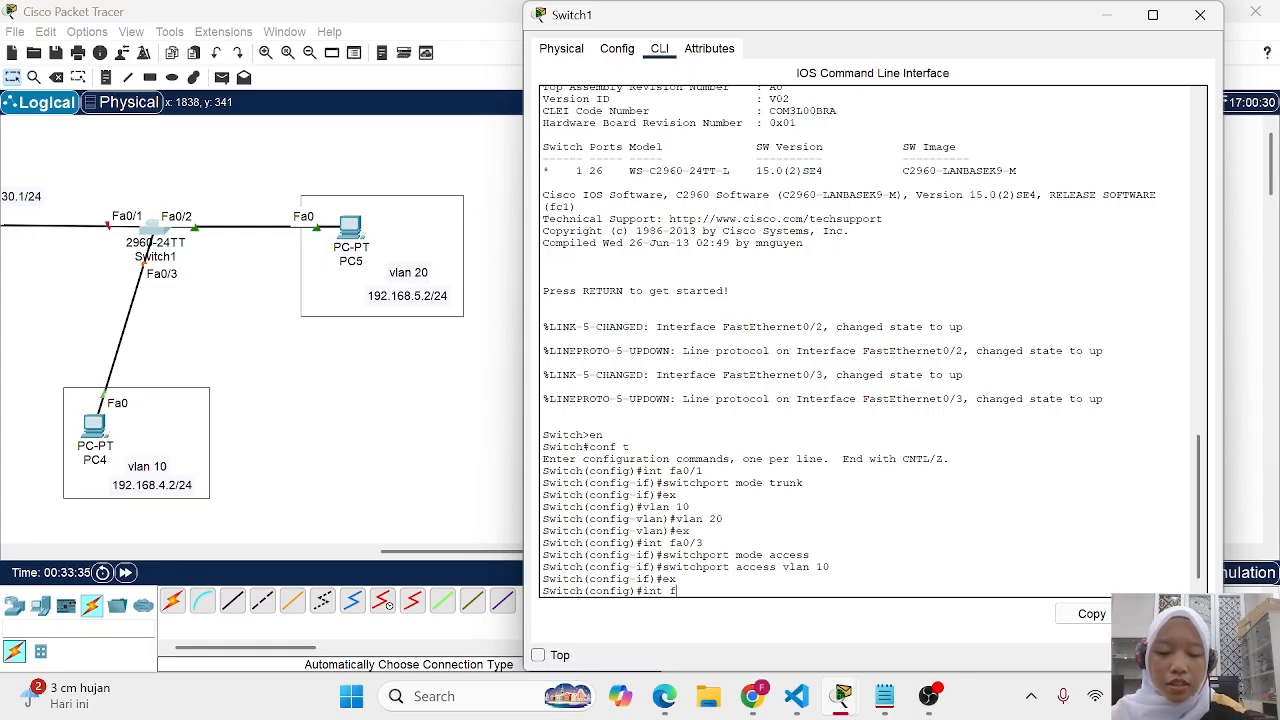
text(a0/2)
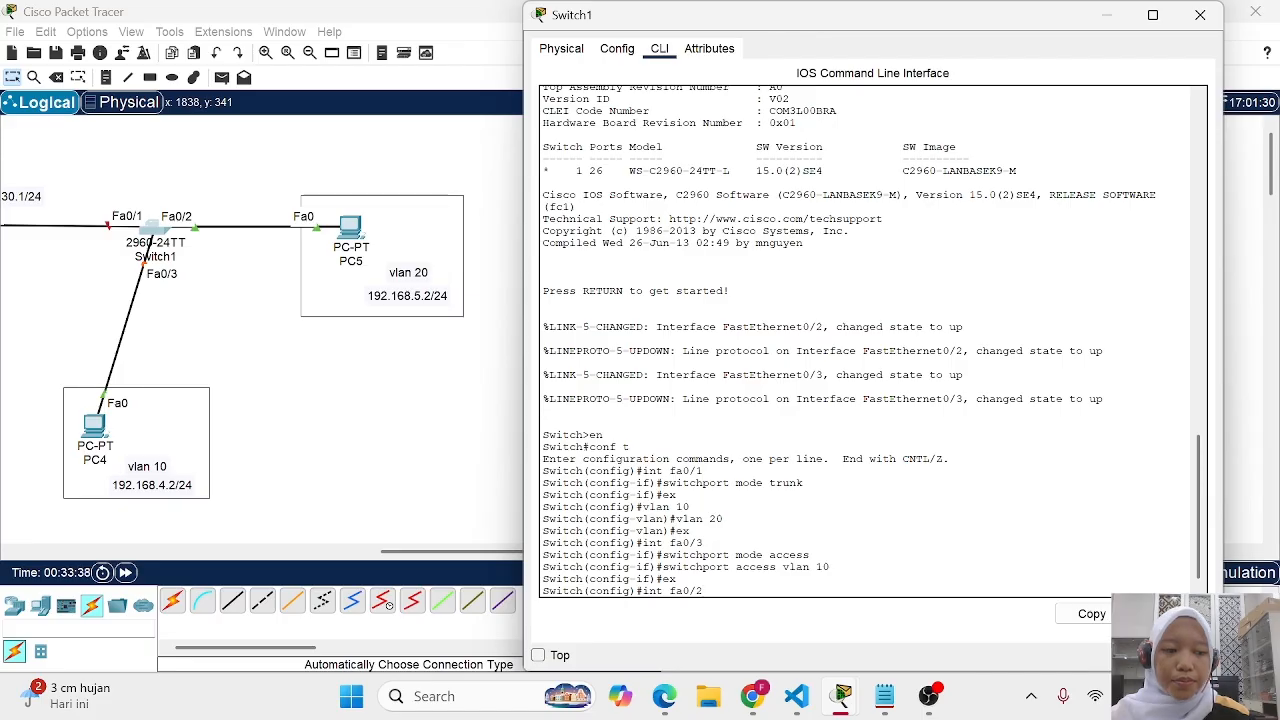
key(Return)
text(switchport mode access)
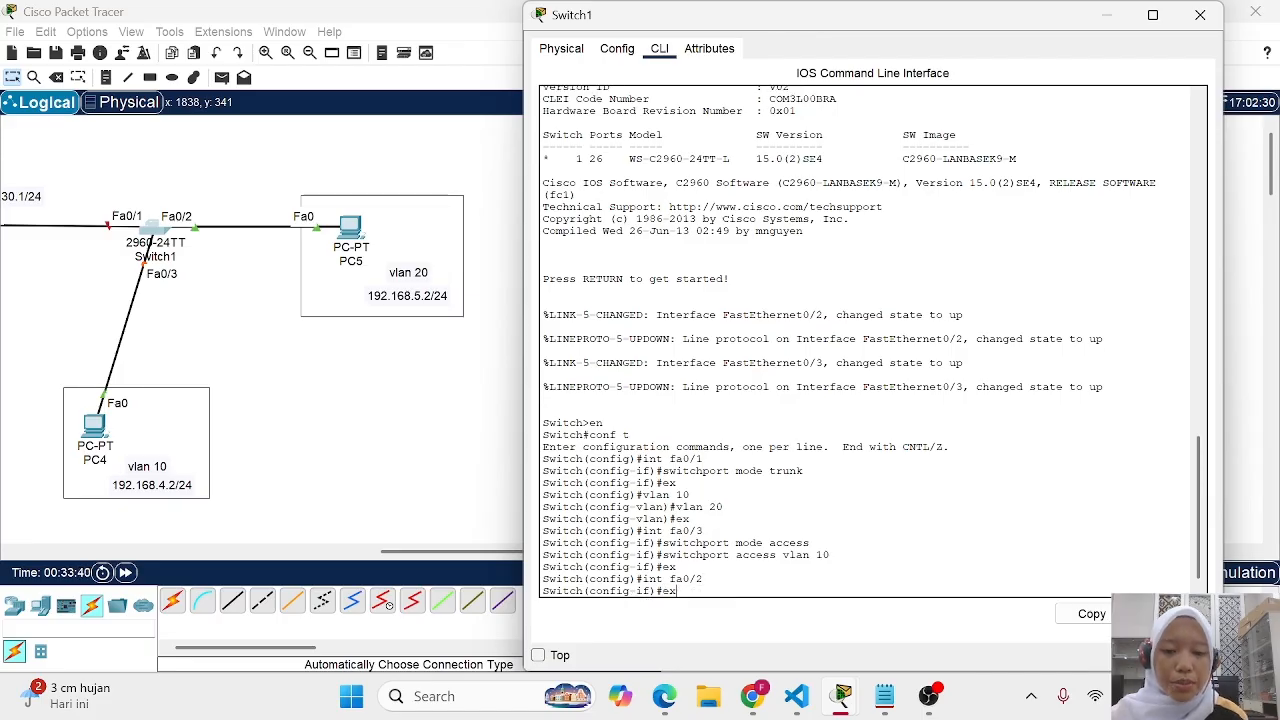
key(Return)
Assign interface fa0/2 to access VLAN 20 and exit the interface configuration
text(switchport access vlan 10)
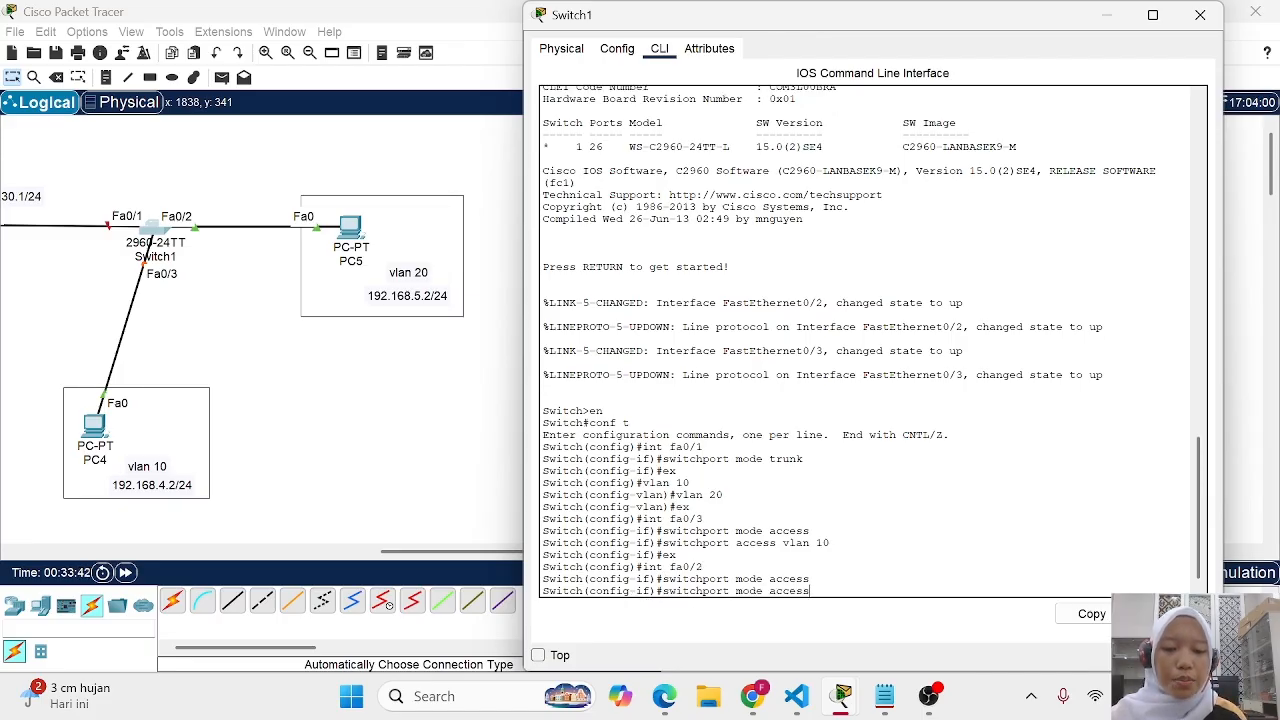
key(BackSpace)
key(BackSpace)
text(20)
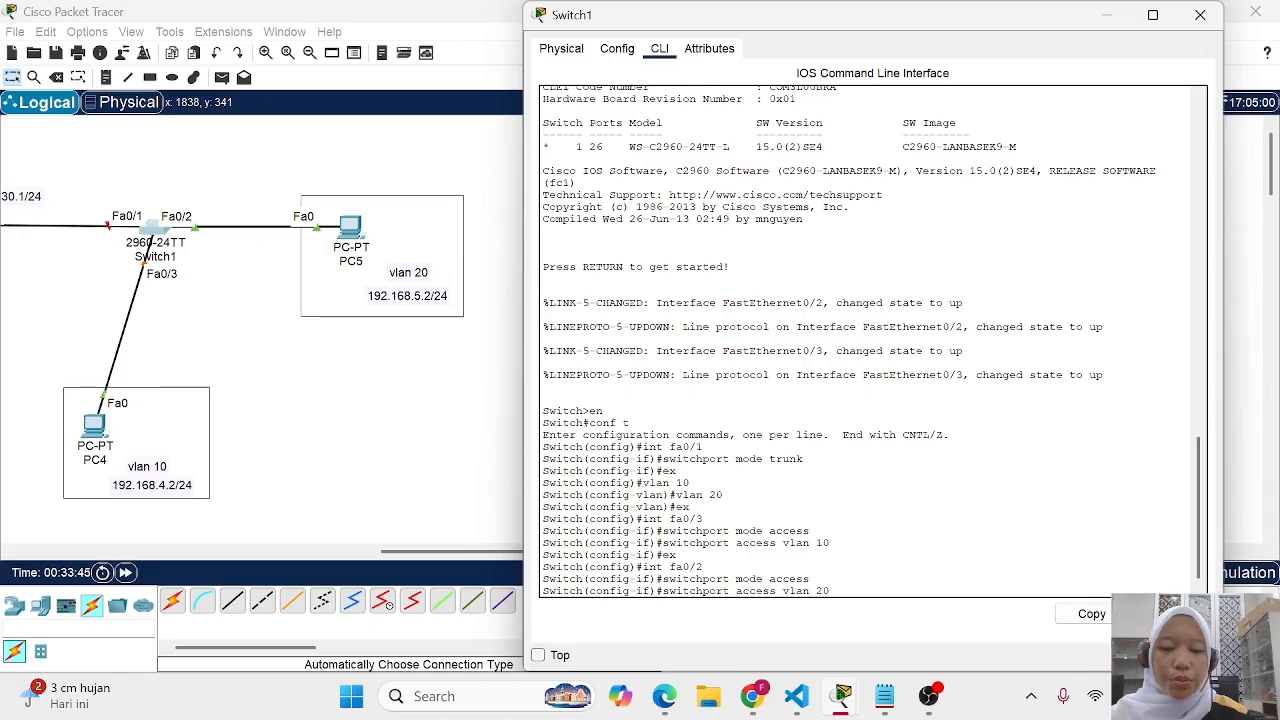
key(Return)
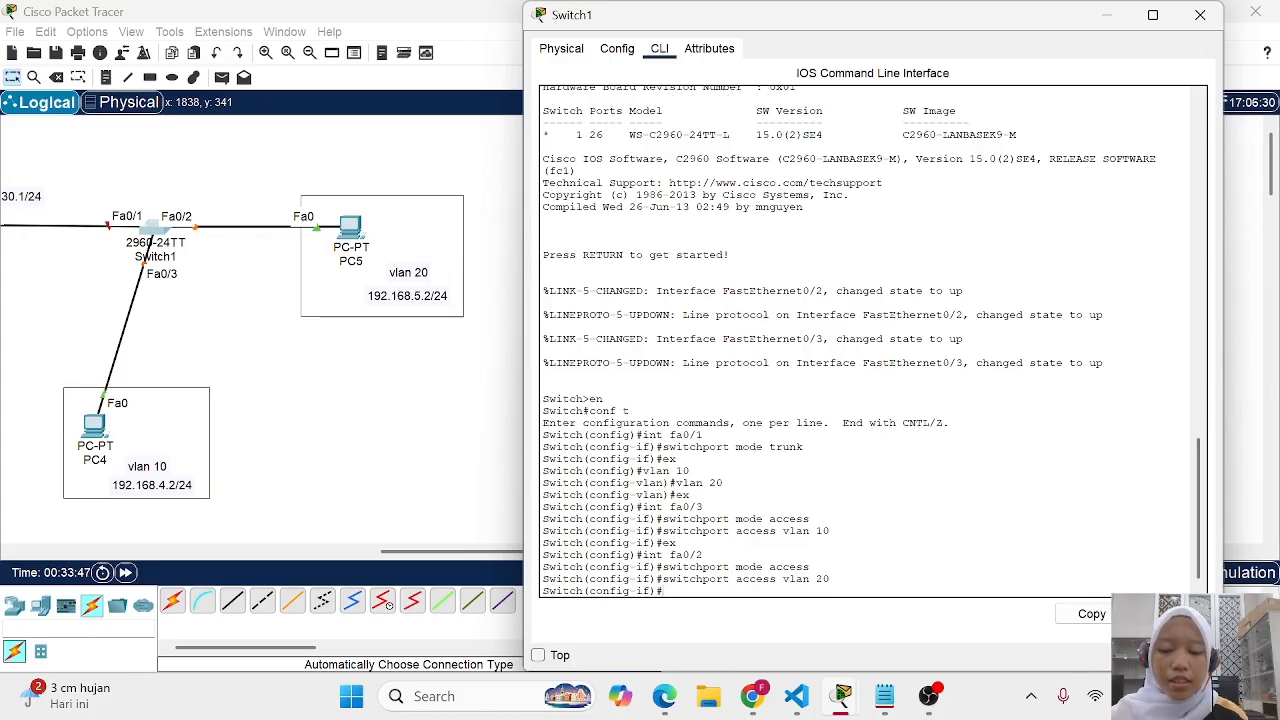
text(ex)
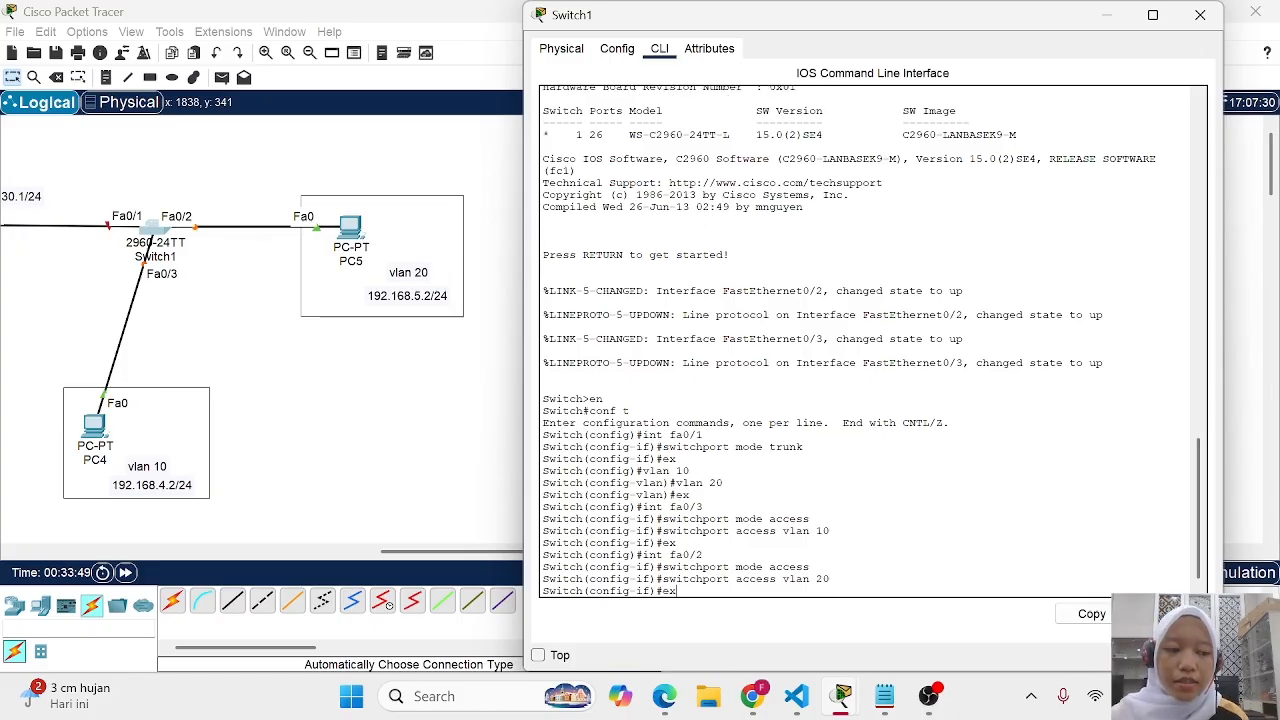
key(Return)
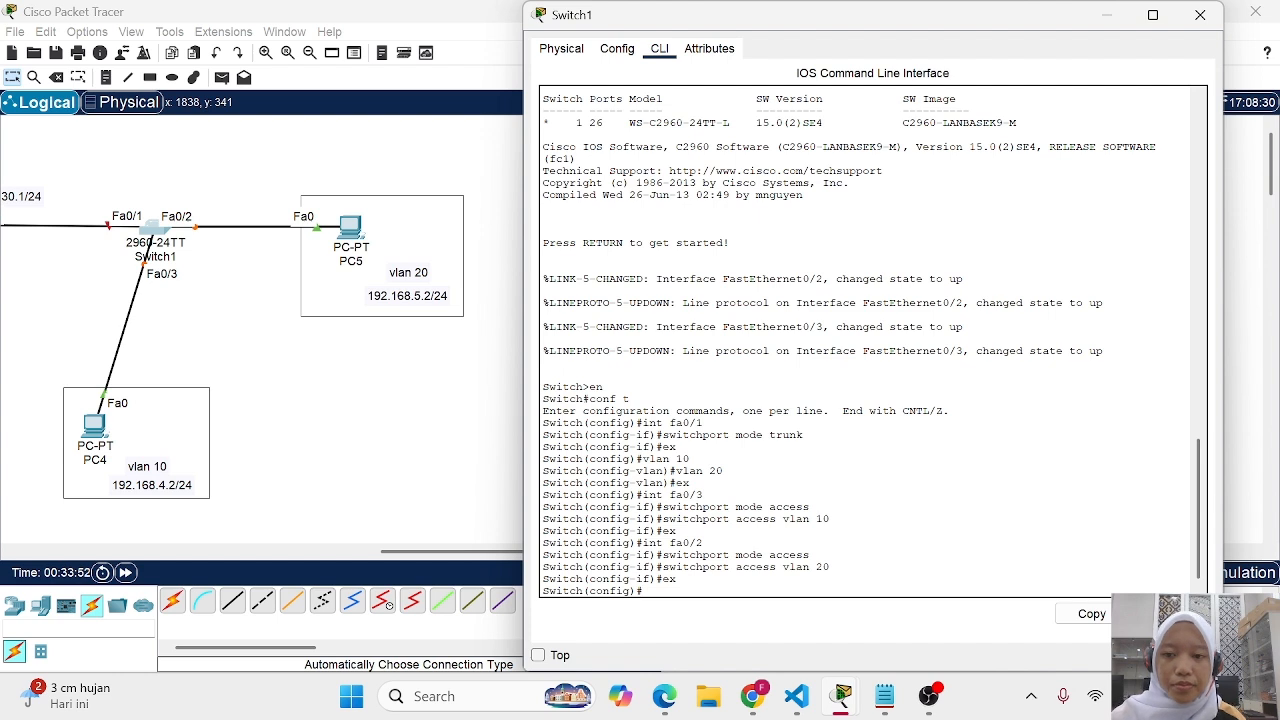
Display the brief VLAN table on Switch1 to check the port assignments and put its window away
text(do s)
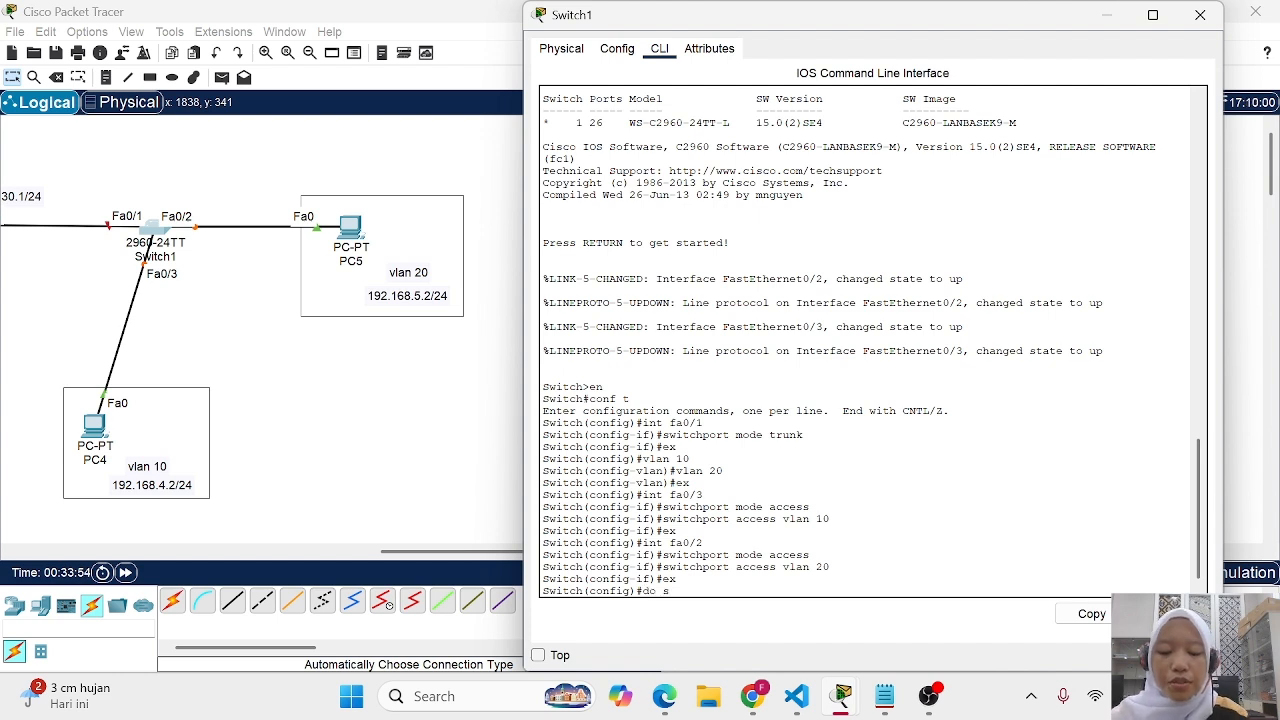
text(h vlan brief)
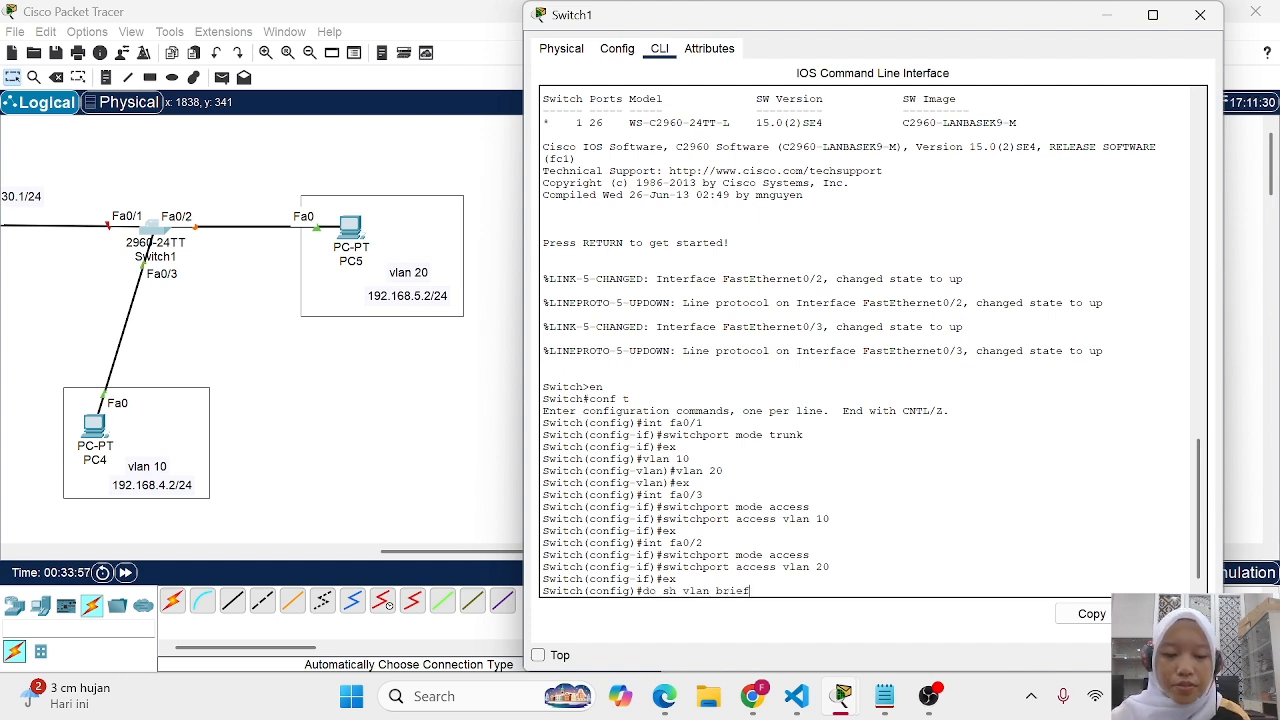
key(Return)
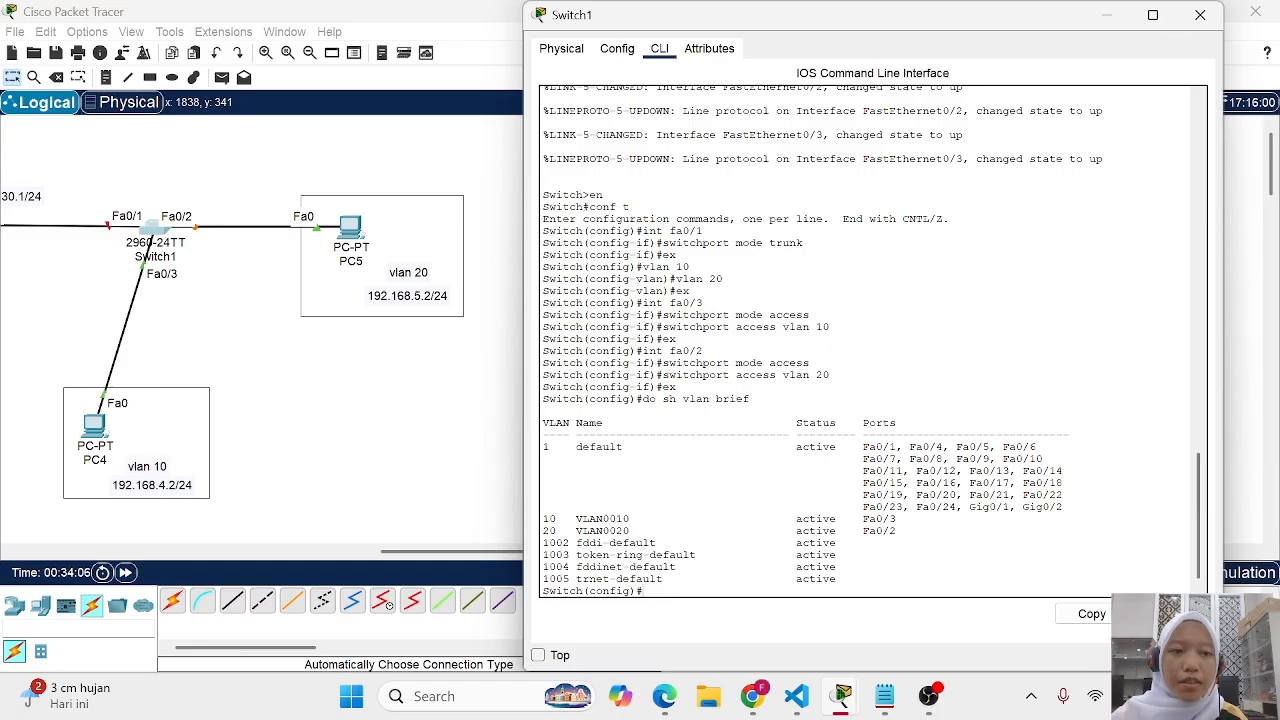
click(1105, 25)
In Router3's CLI, assign interface gig0/2 the IP address 30.30.30.1 with subnet mask 255.255.255.0
scroll(832, 354, left, 3)
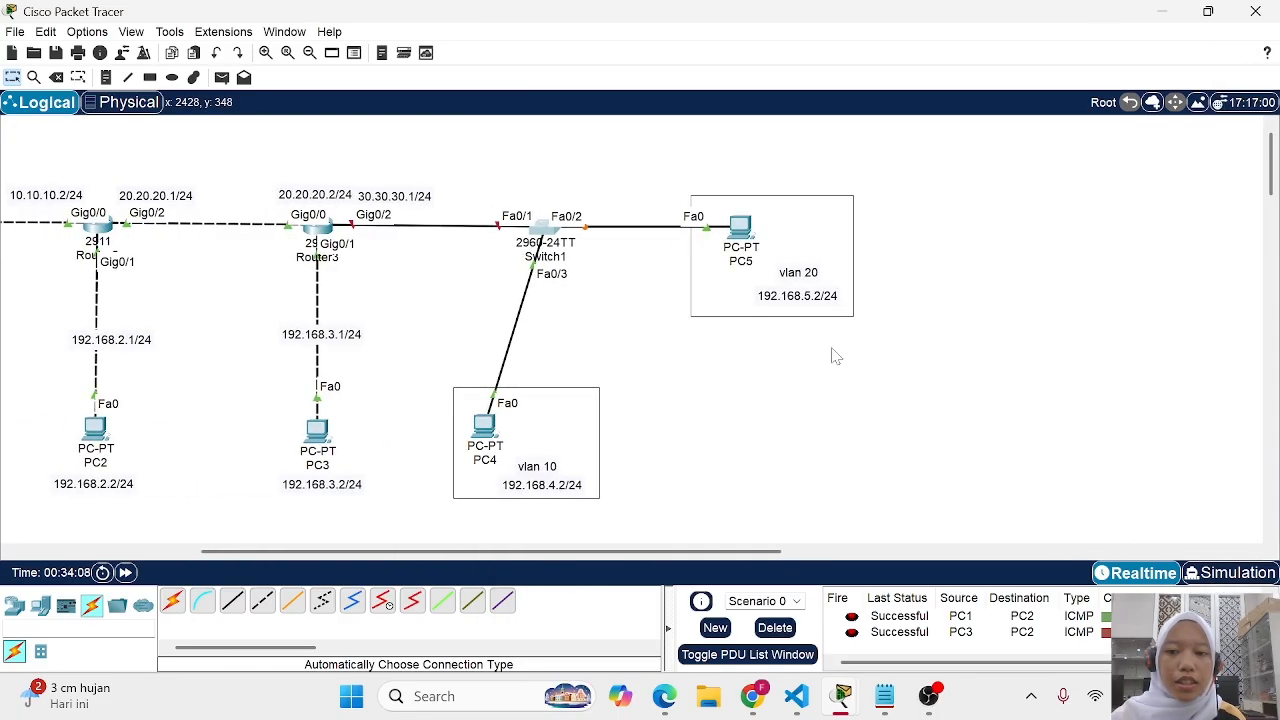
scroll(714, 377, left, 3)
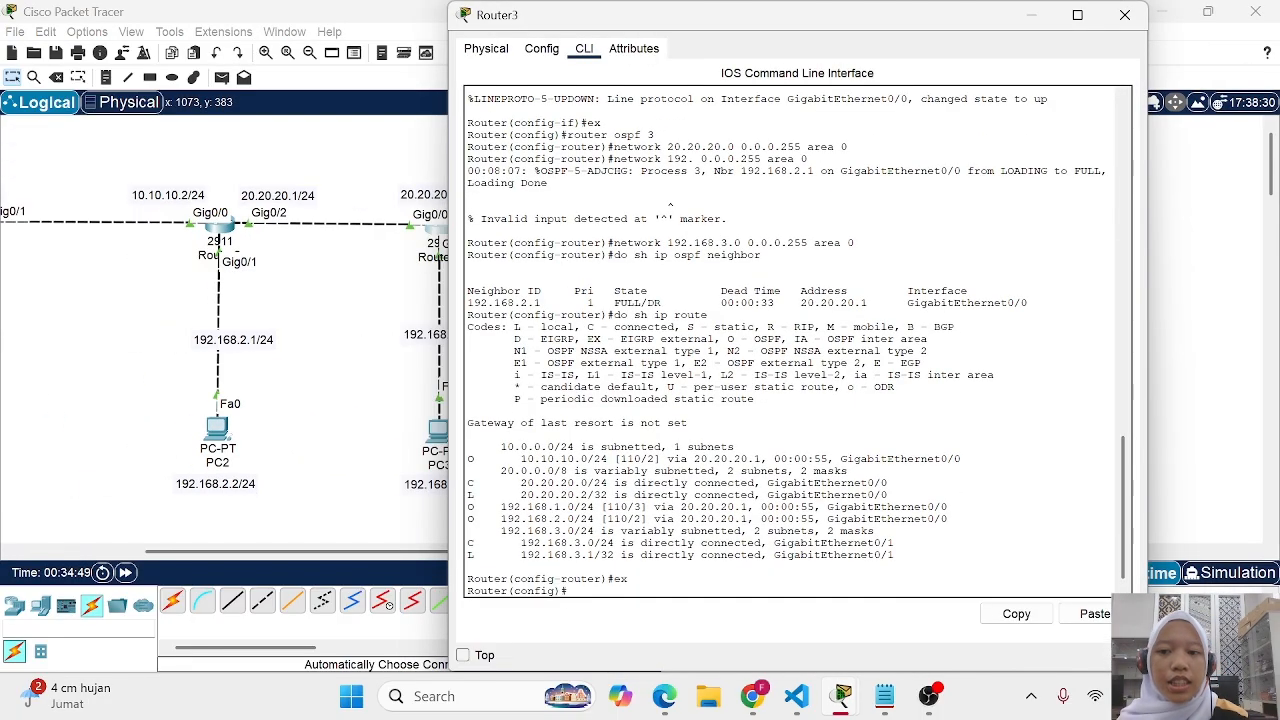
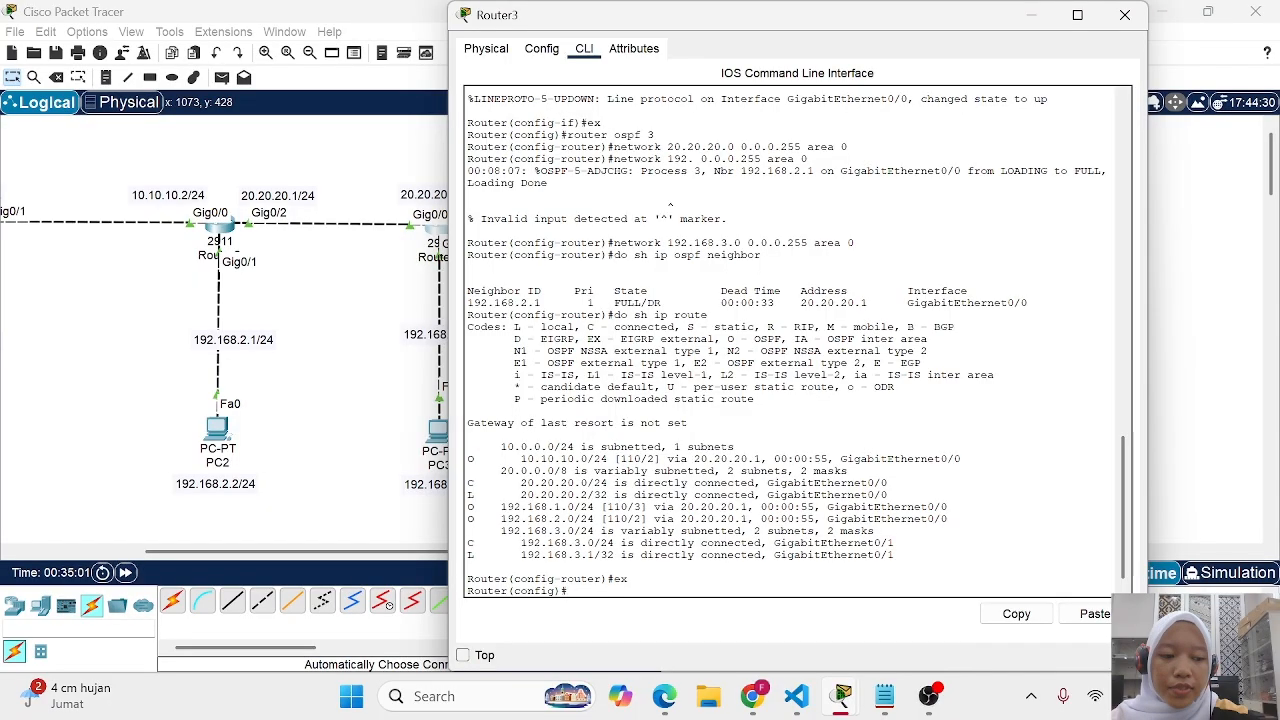
text(int)
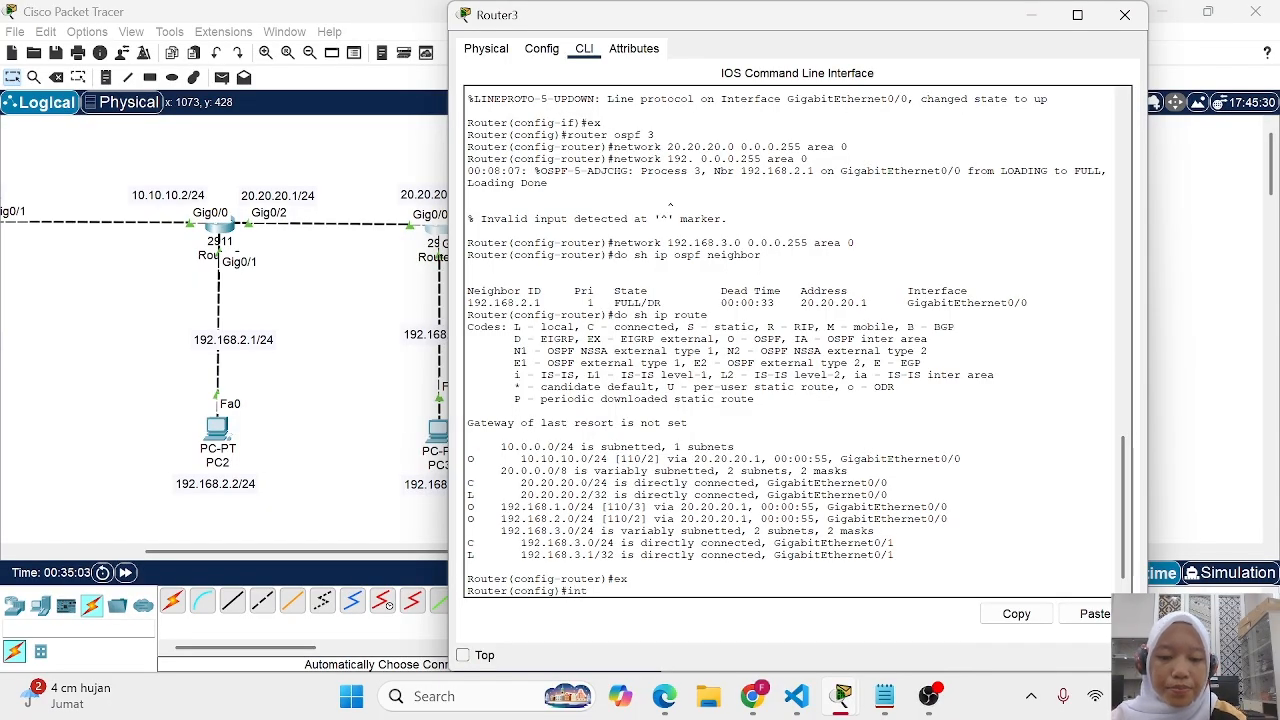
text( gig0)
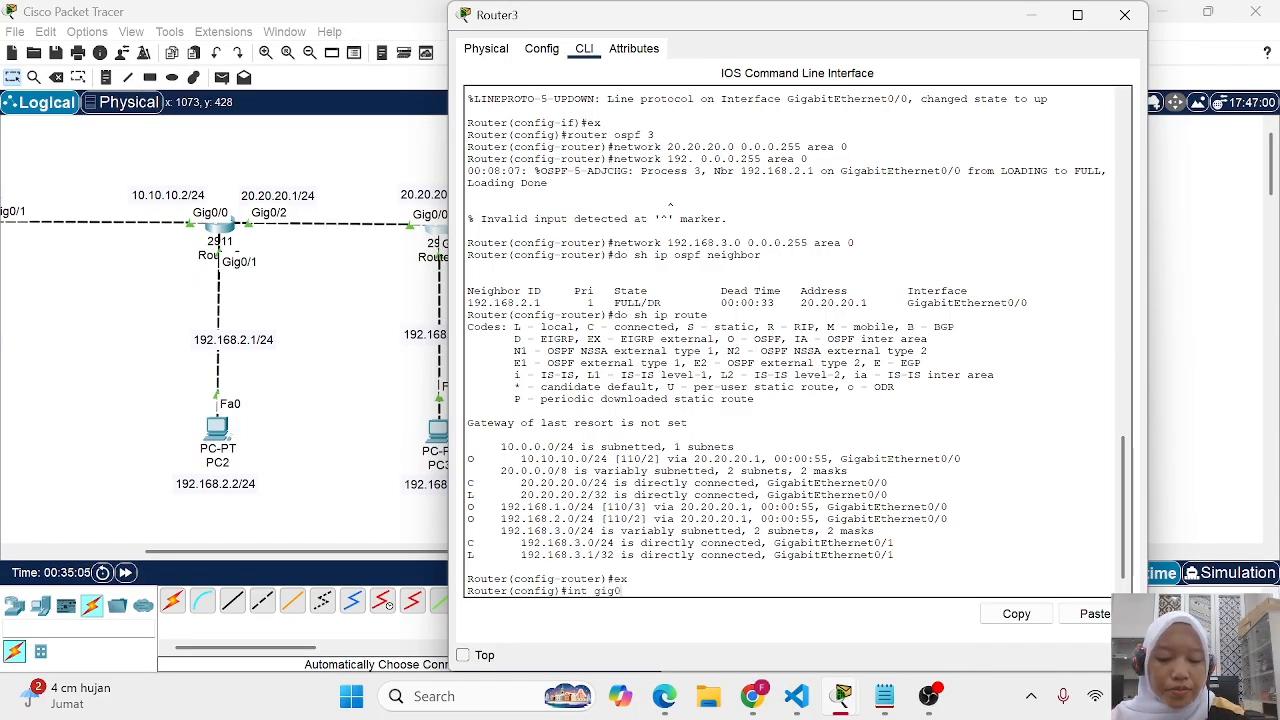
text(/)
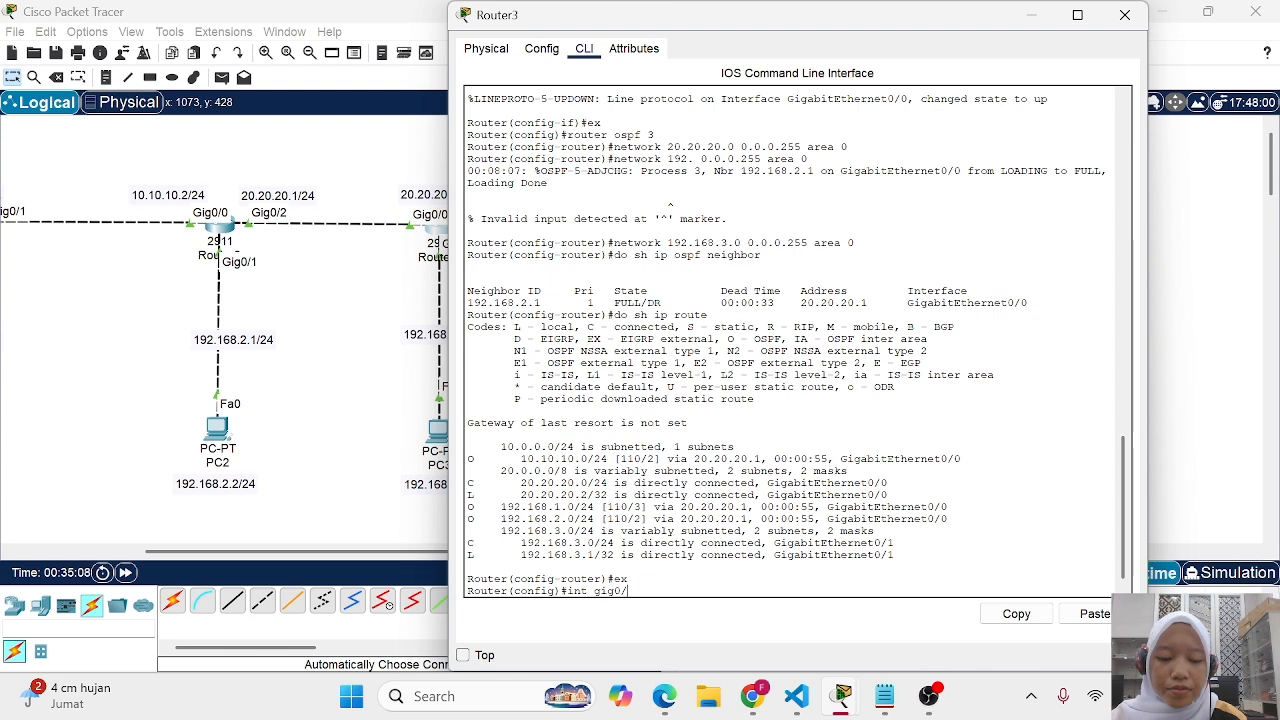
text(2)
key(Return)
text(ip)
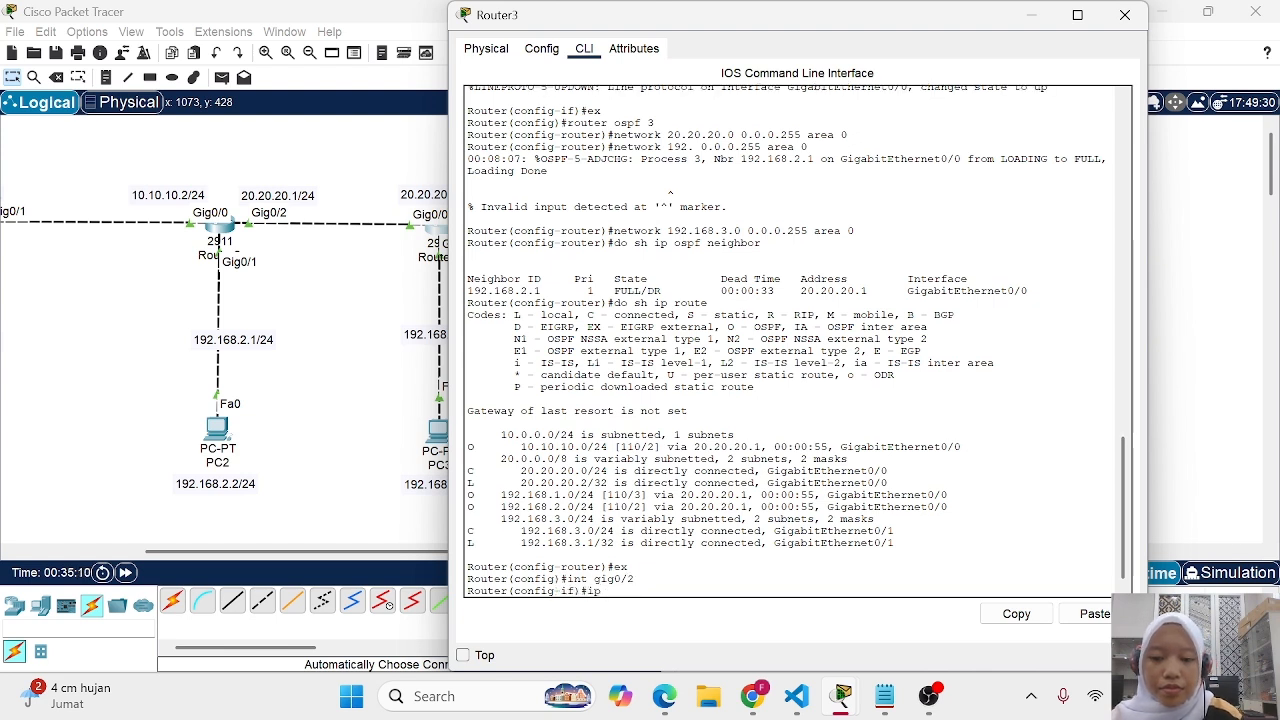
text( add)
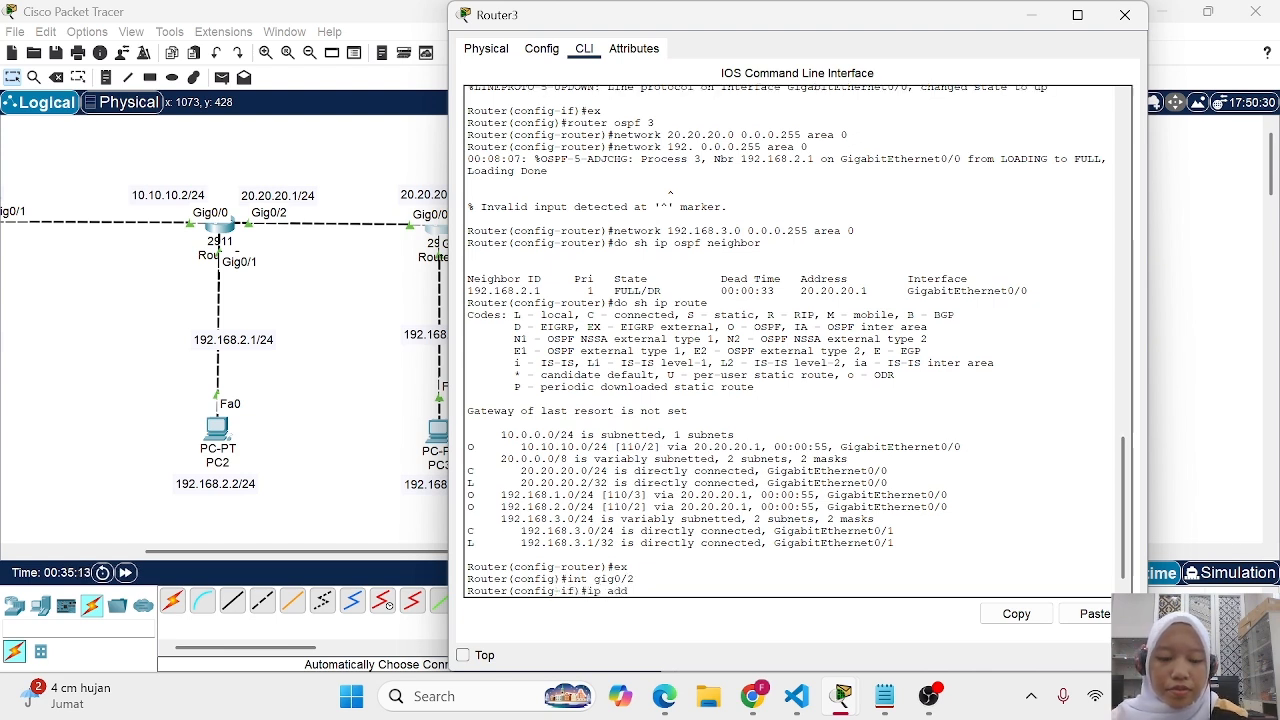
text( 30.30.30.)
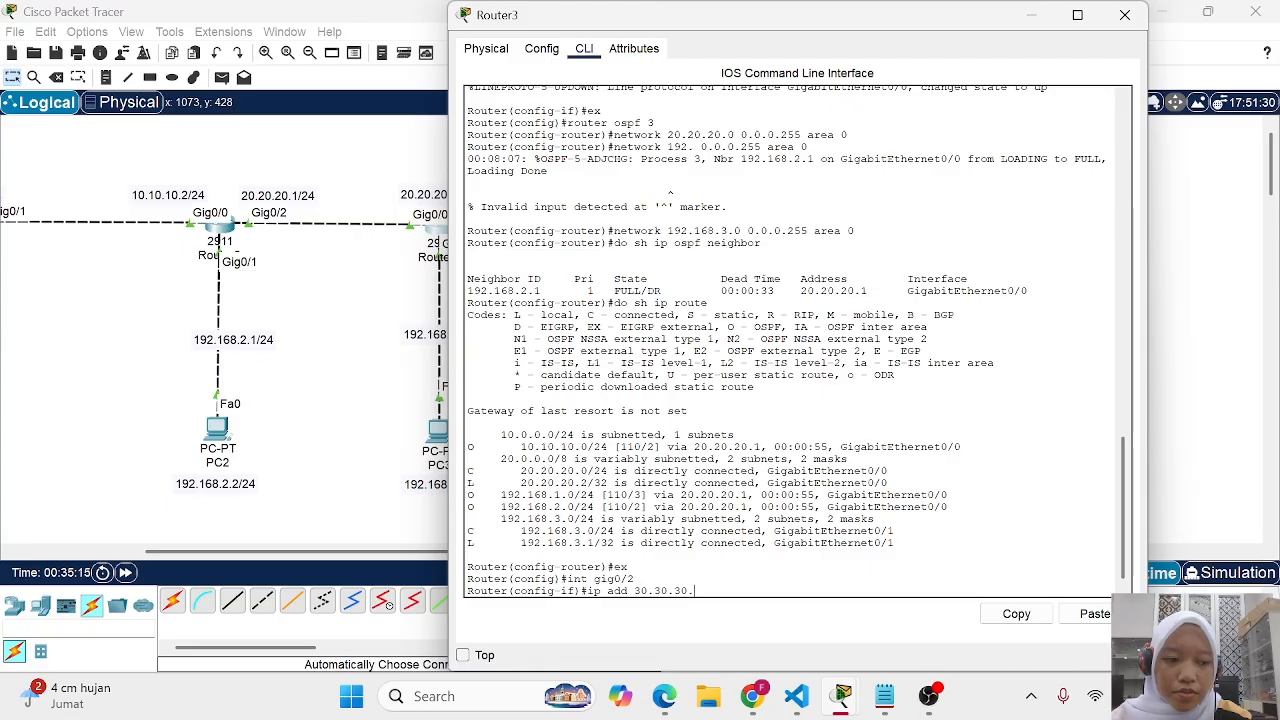
text(3)
key(BackSpace)
text(1 255)
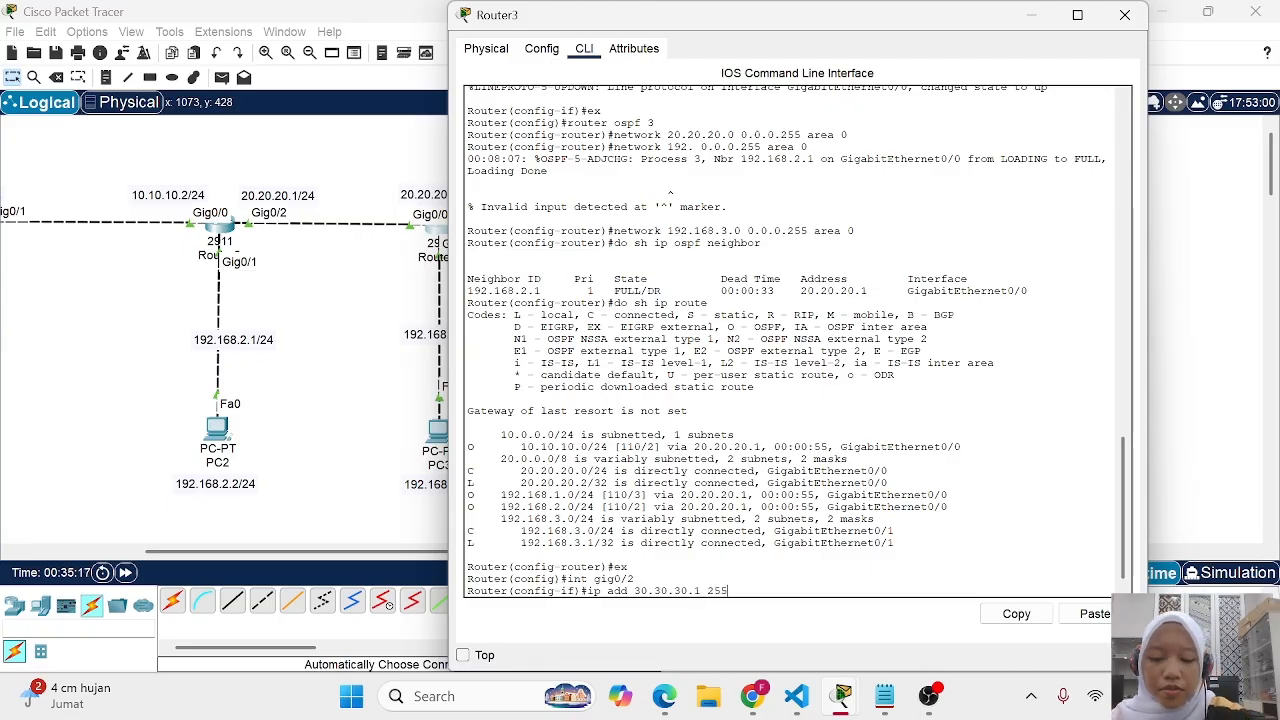
text(.255.255.)
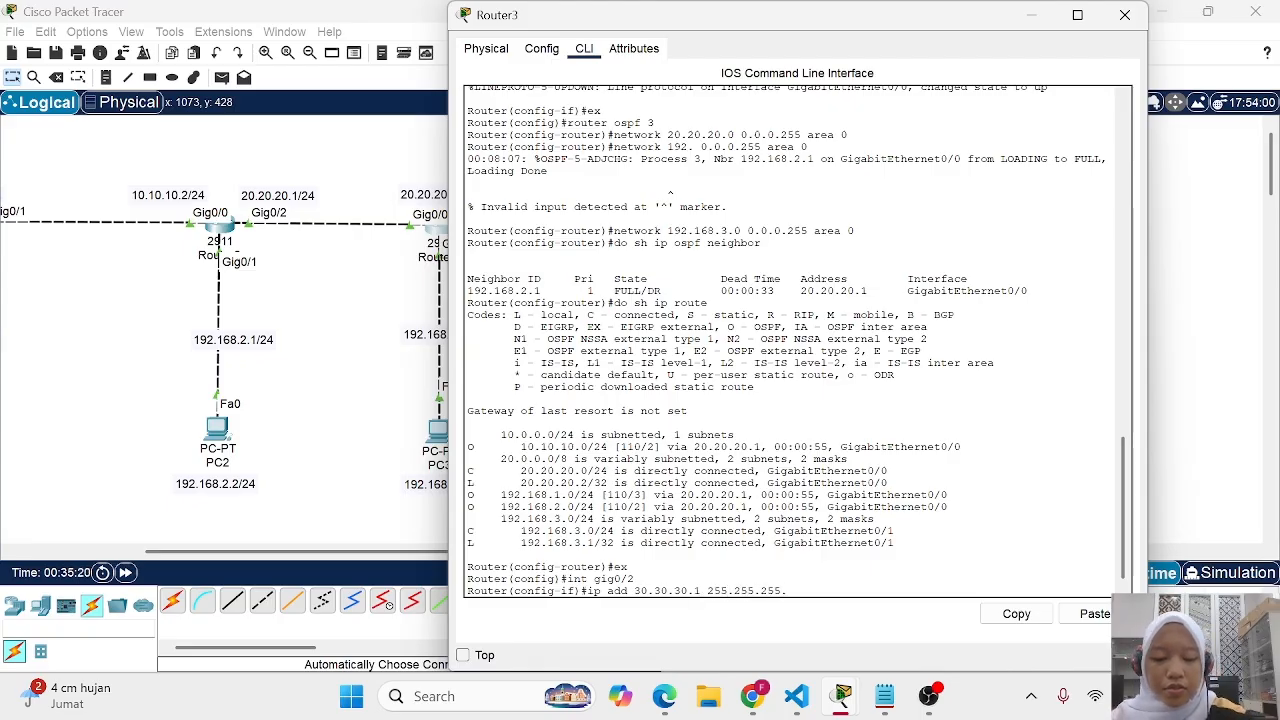
text(0)
key(Return)
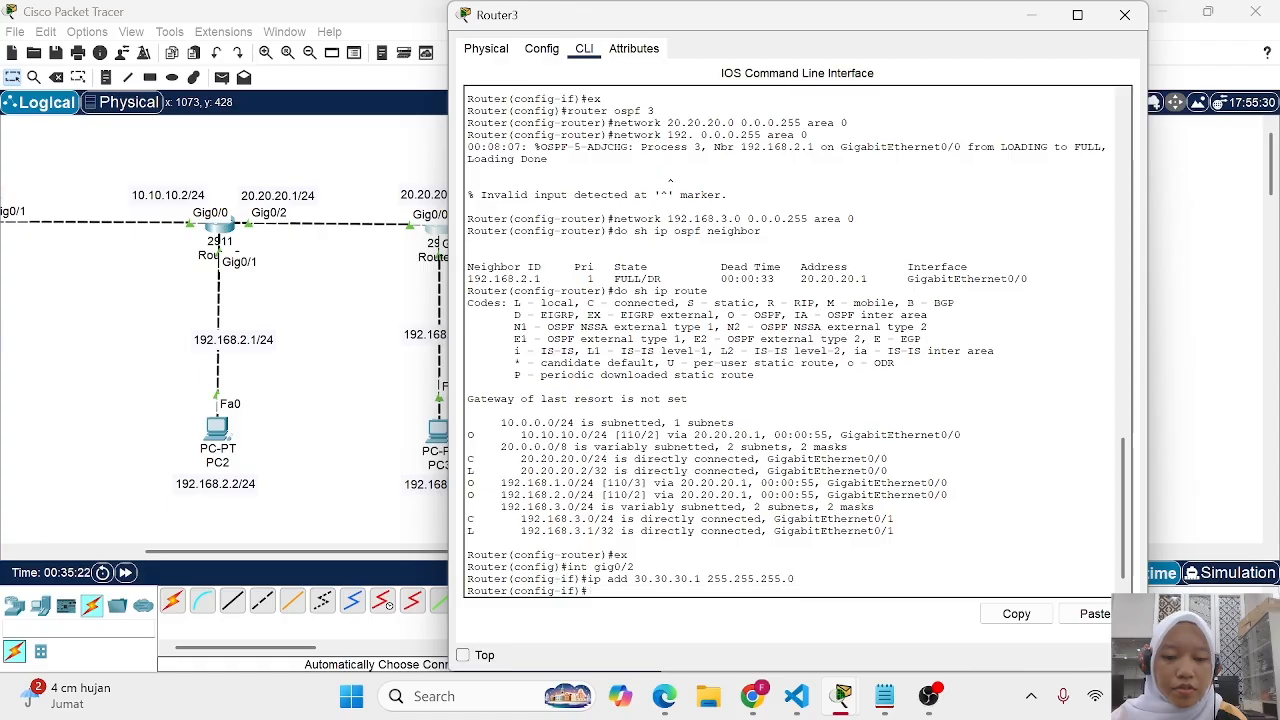
Enable Router3's gig0/2 interface with no shutdown and exit the interface configuration
text(no sh)
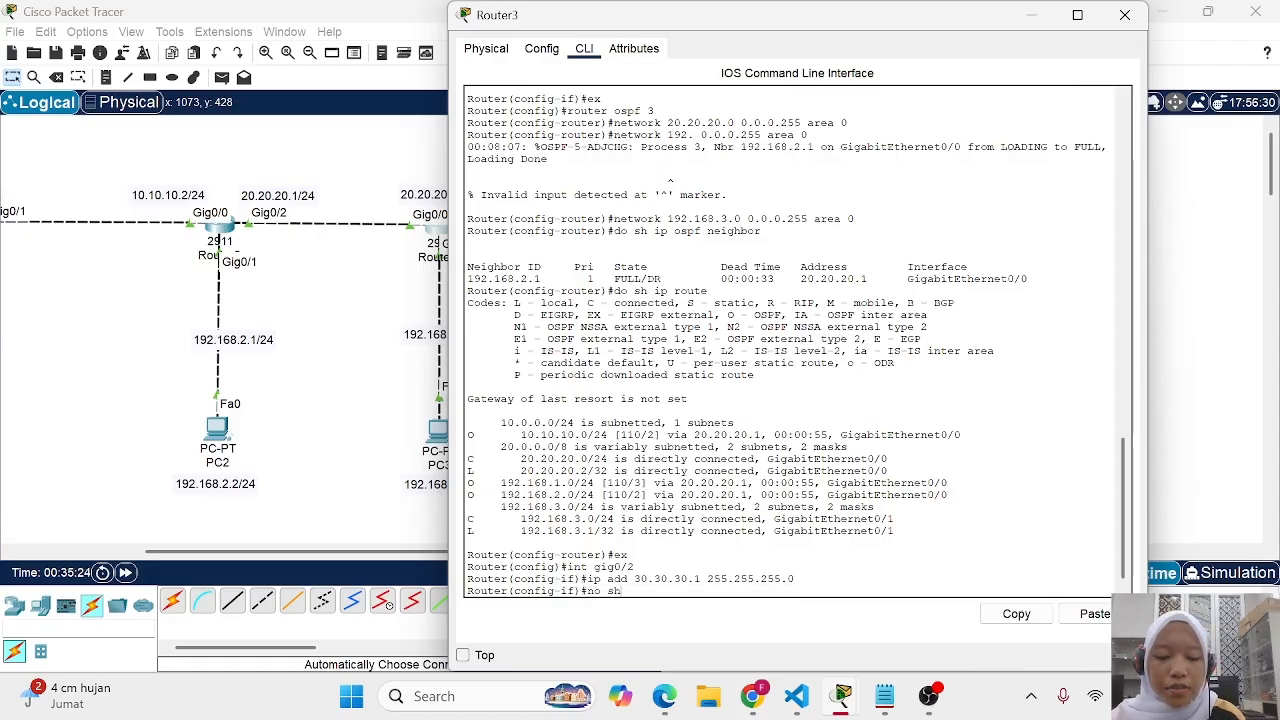
key(Return)
key(Return)
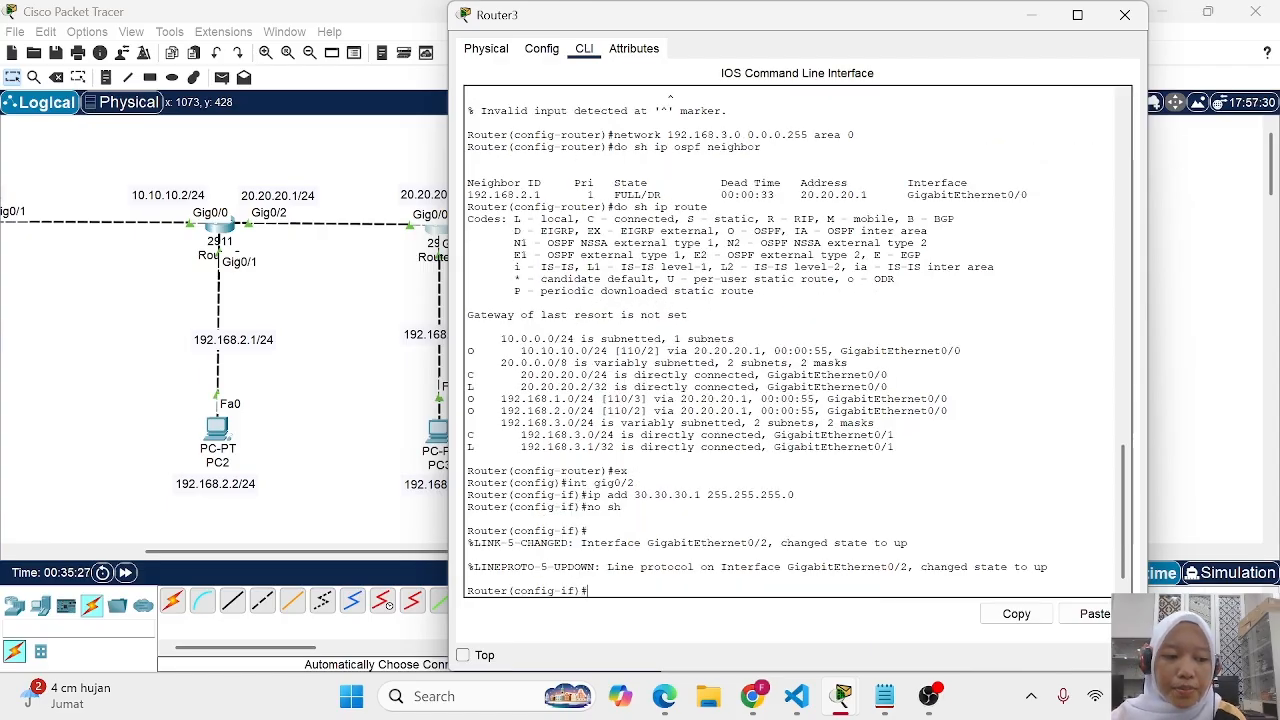
text(ex)
key(Return)
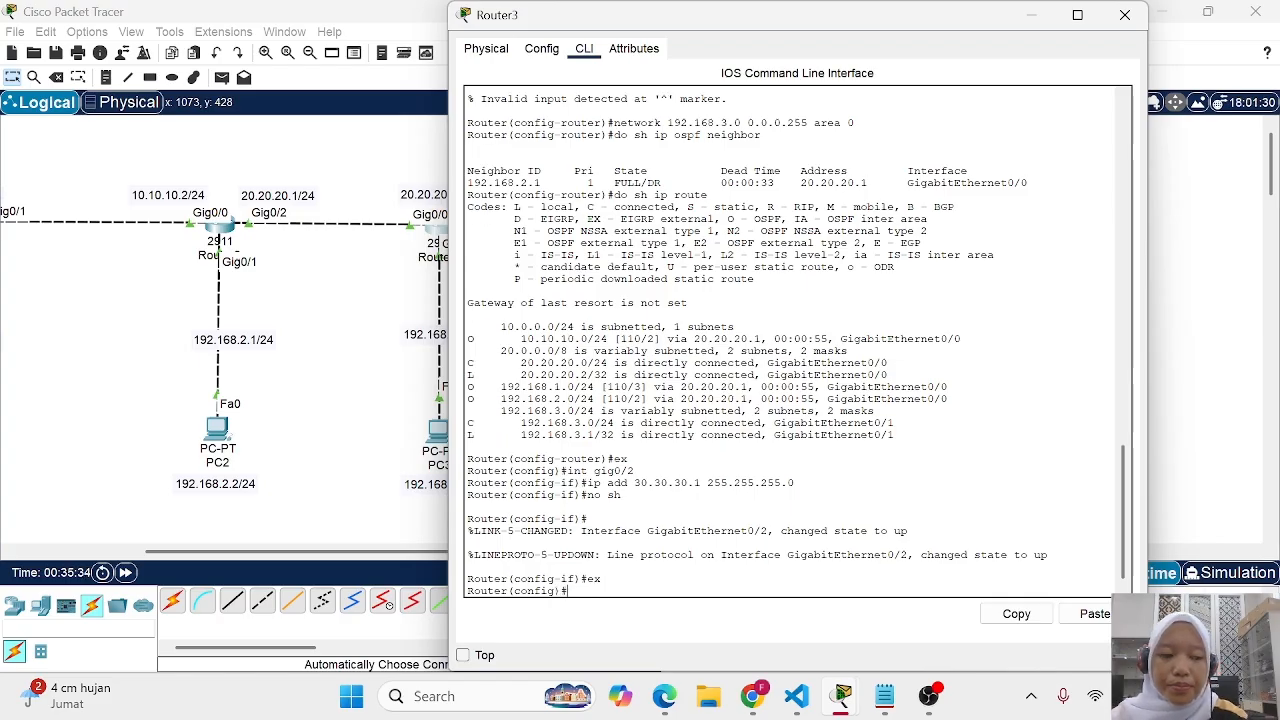
Create subinterface gig0/2.10 on Router3 and set its encapsulation to dot1q for VLAN 10
text(int g)
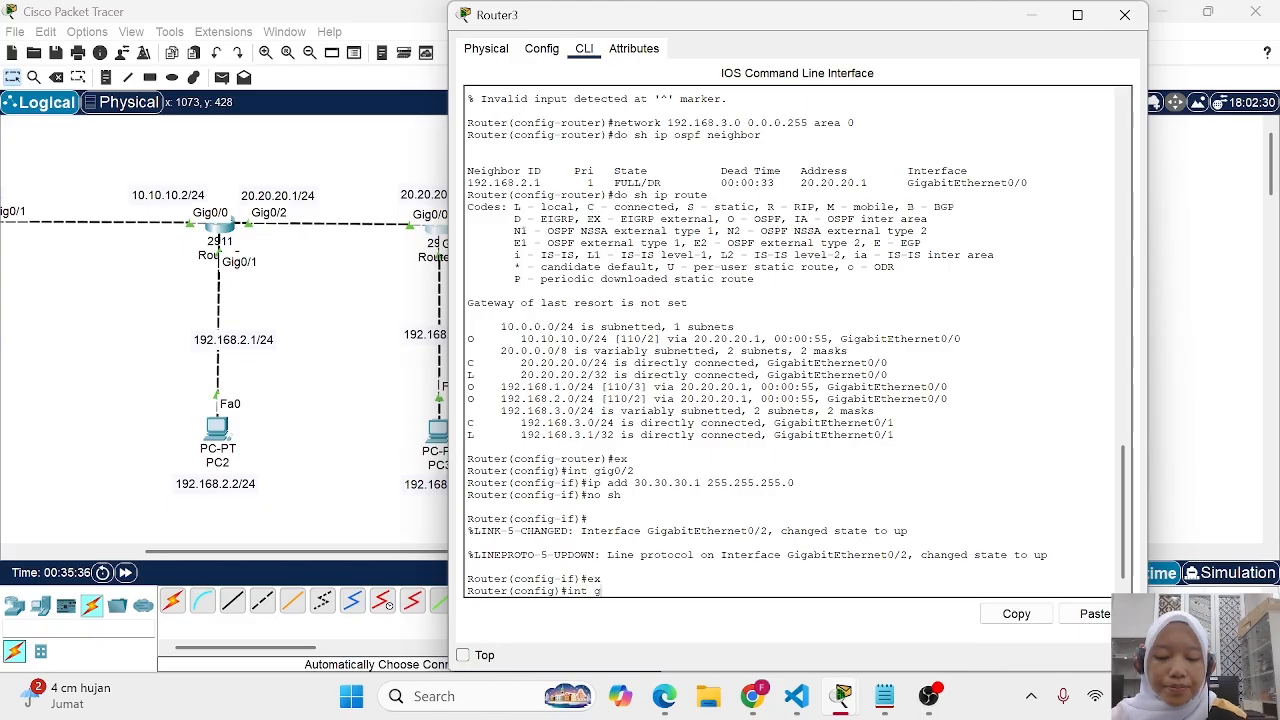
text(ig0/2.)
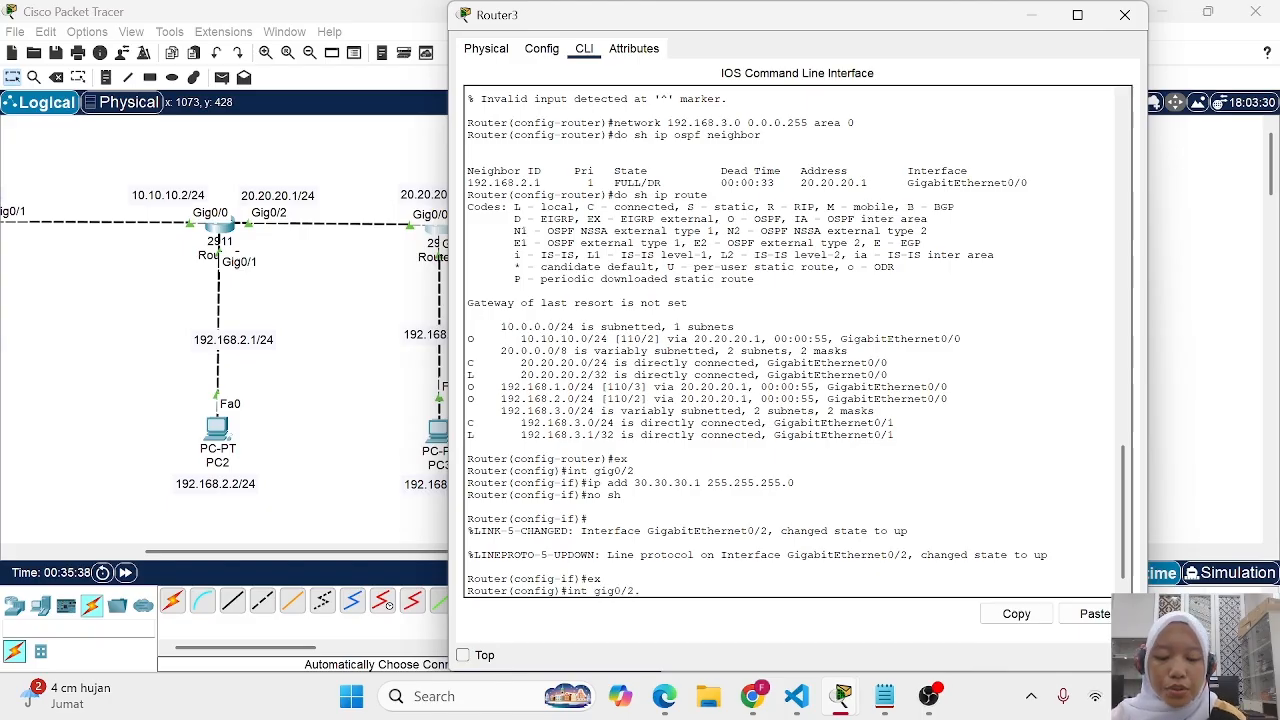
text(10)
key(Return)
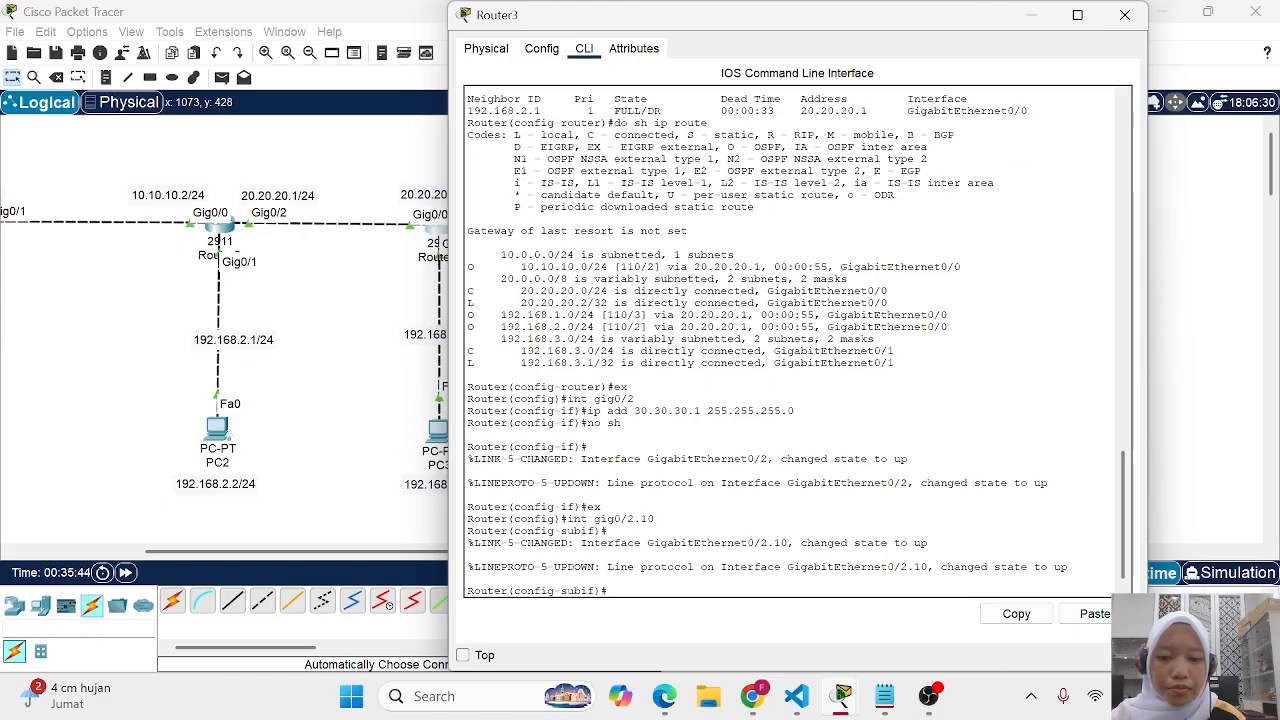
text(e)
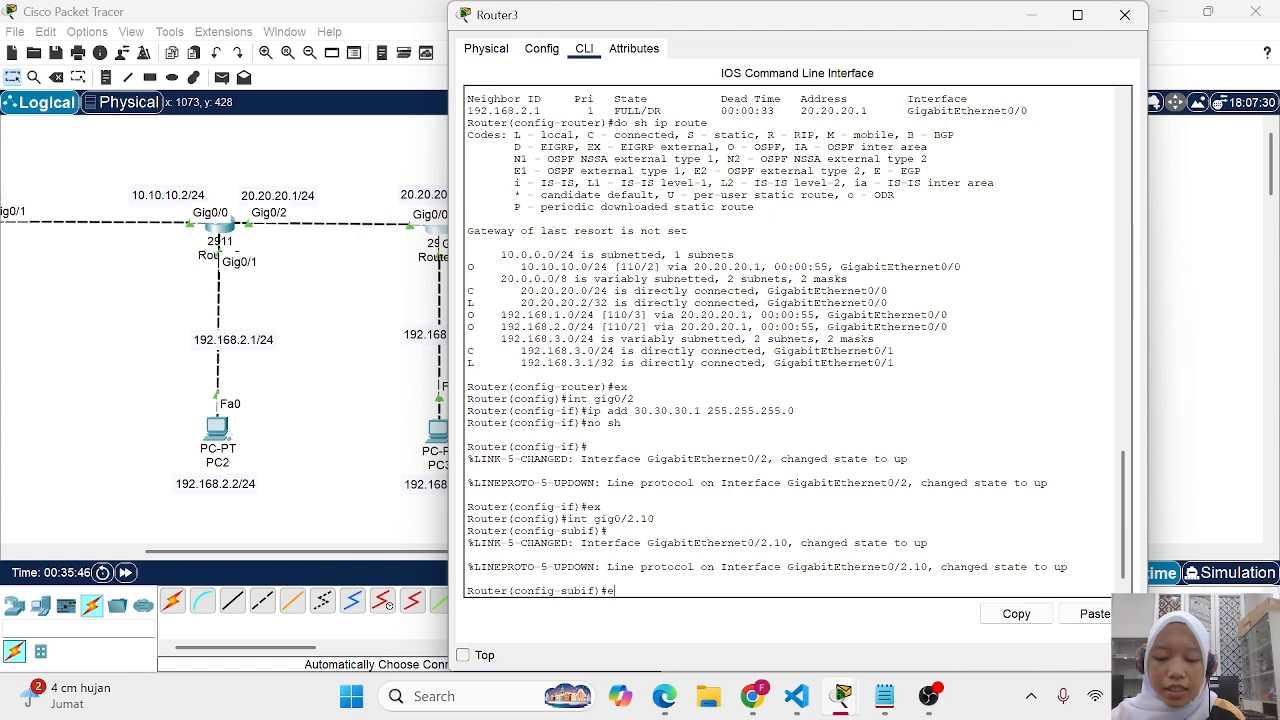
text(ncapsul)
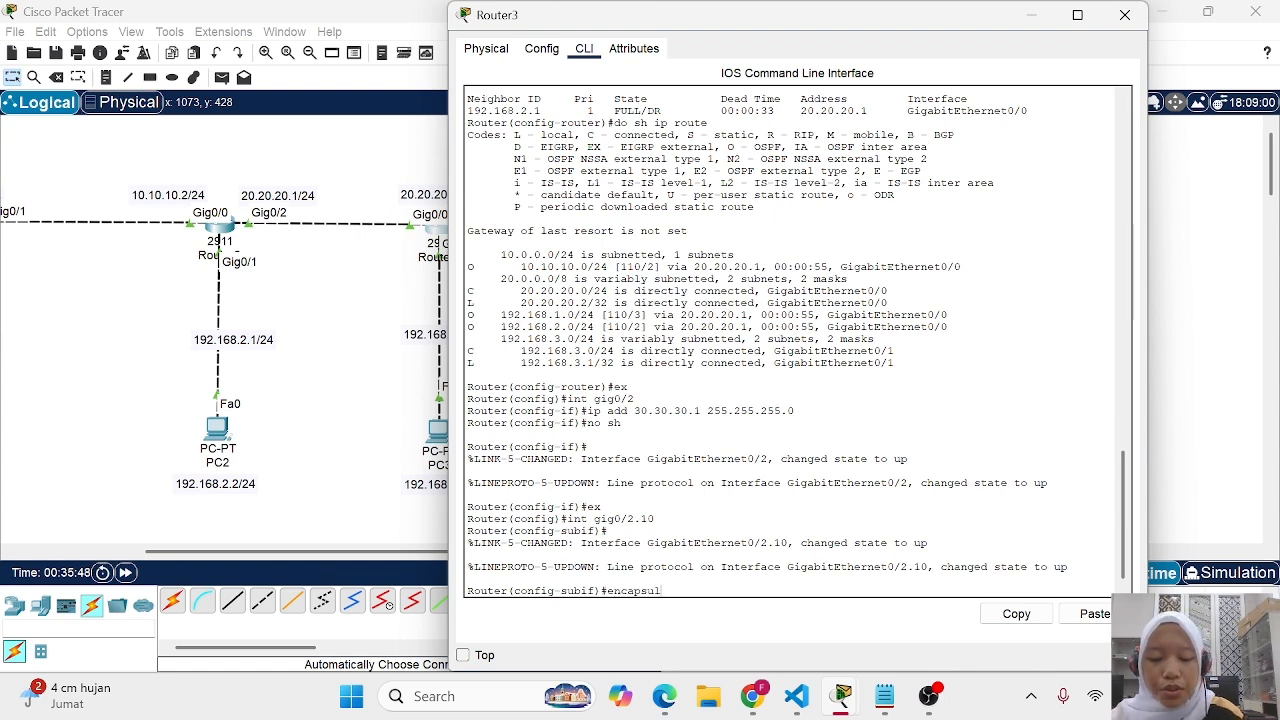
text(ation)
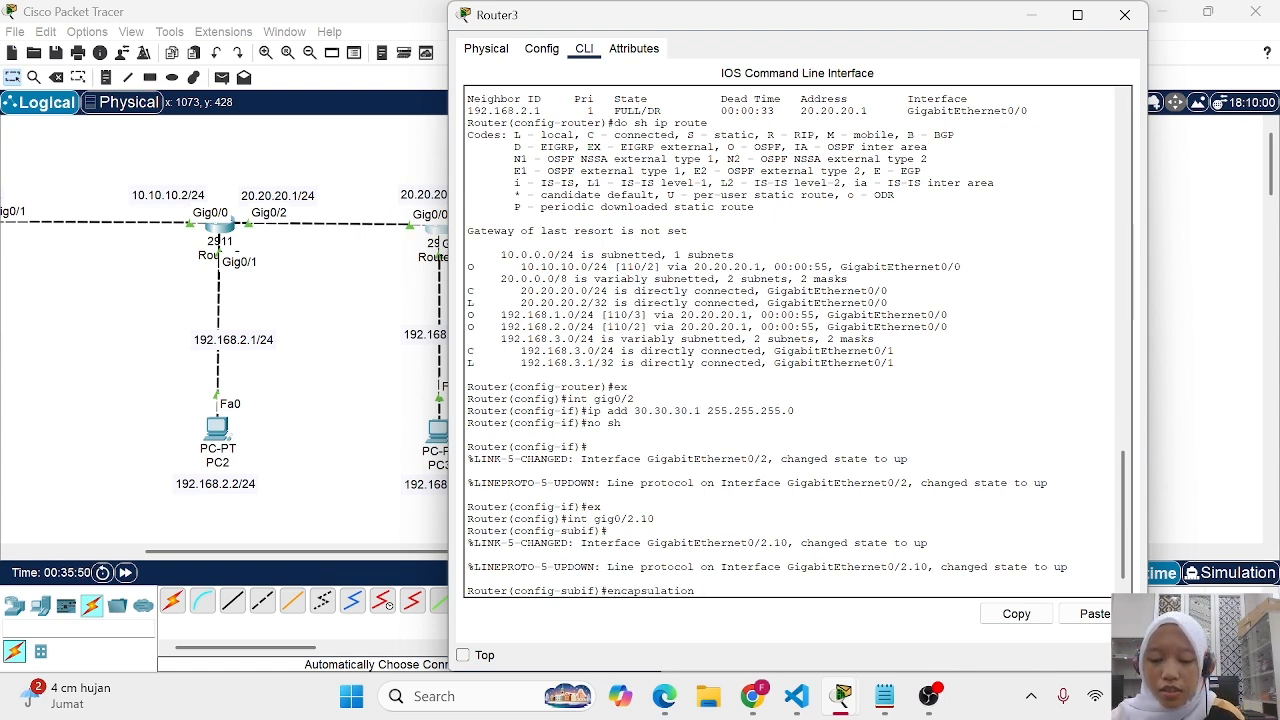
text( dot1q)
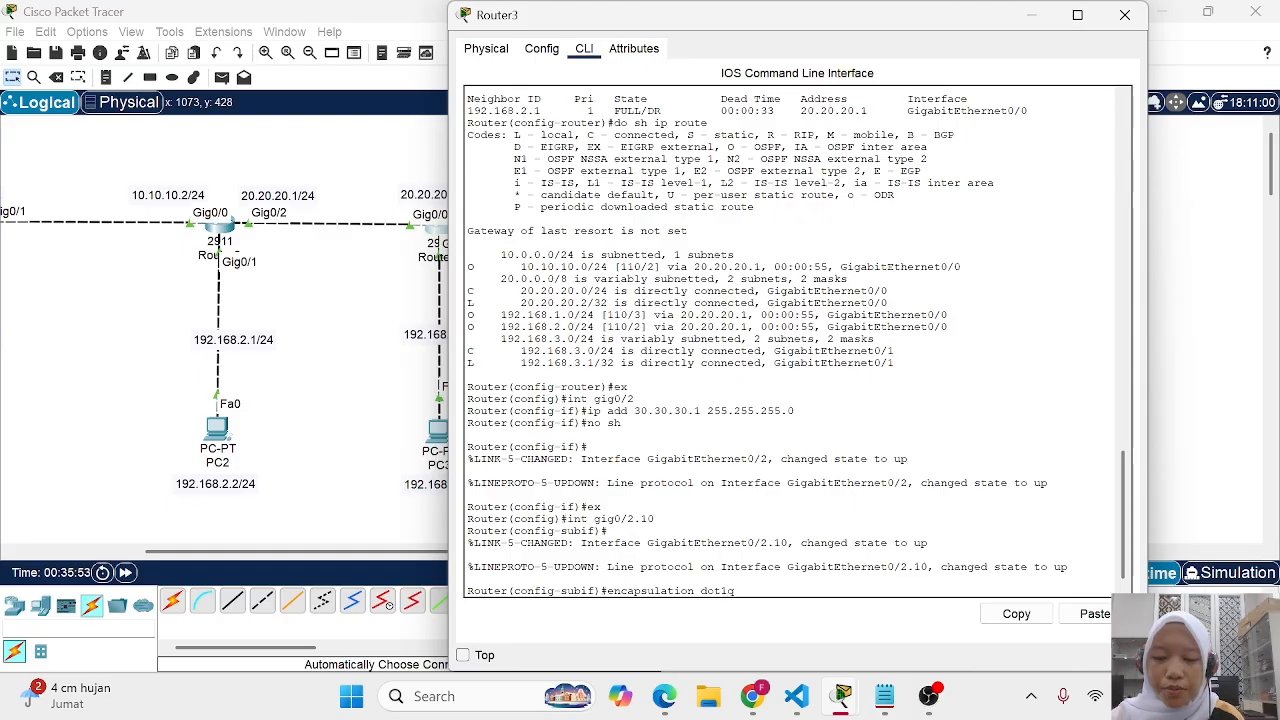
text( 10)
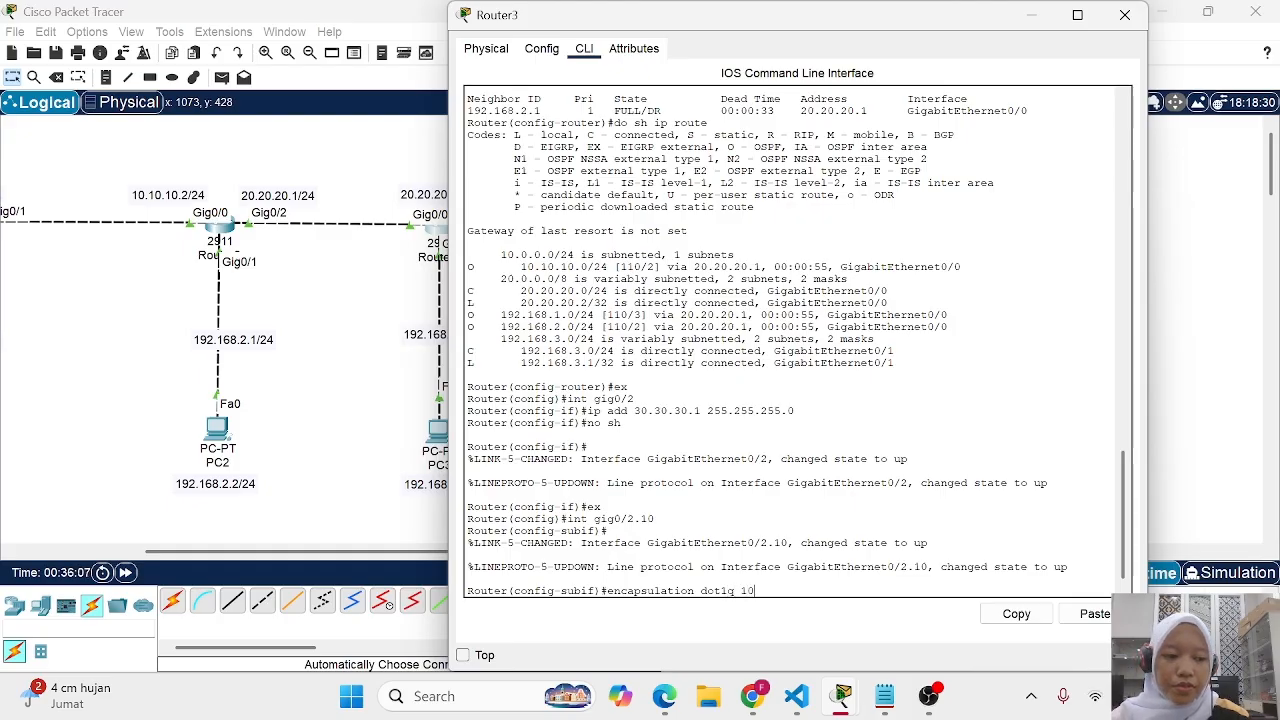
key(Return)
Assign subinterface gig0/2.10 the IP address 192.168.4.1 with mask 255.255.255.0 and exit the subinterface configuration
text(ip add)
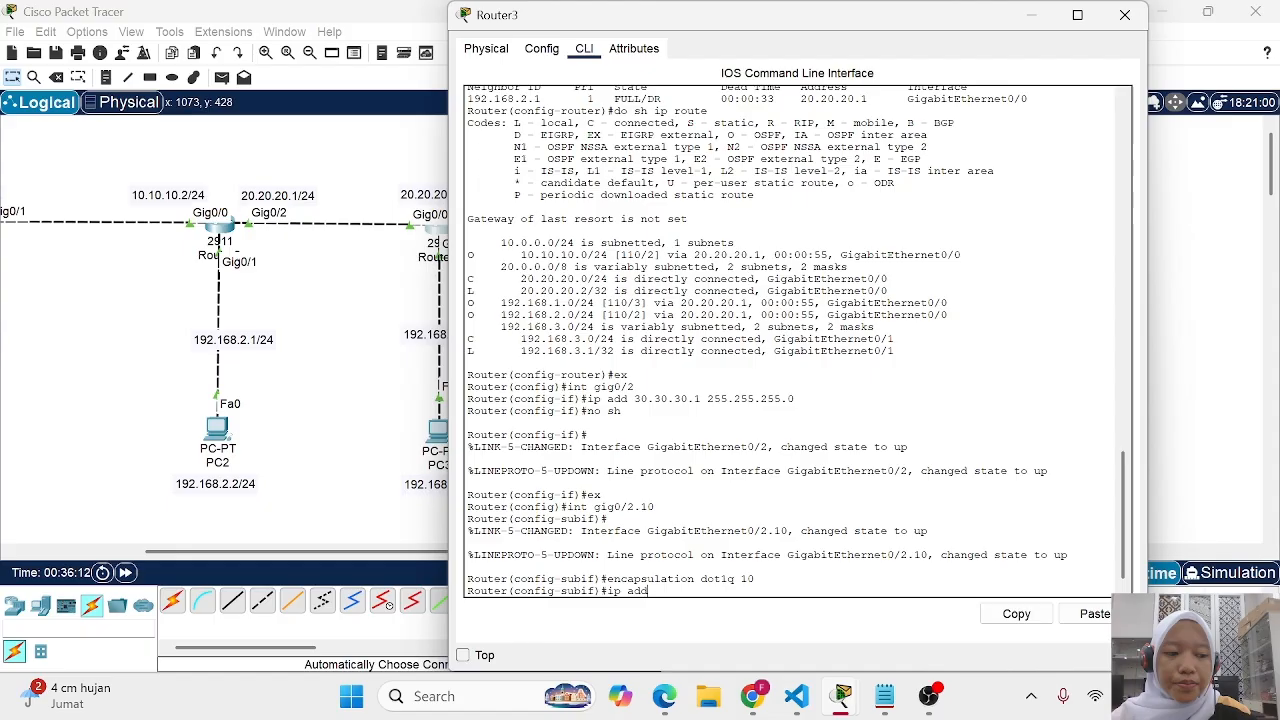
text(19)
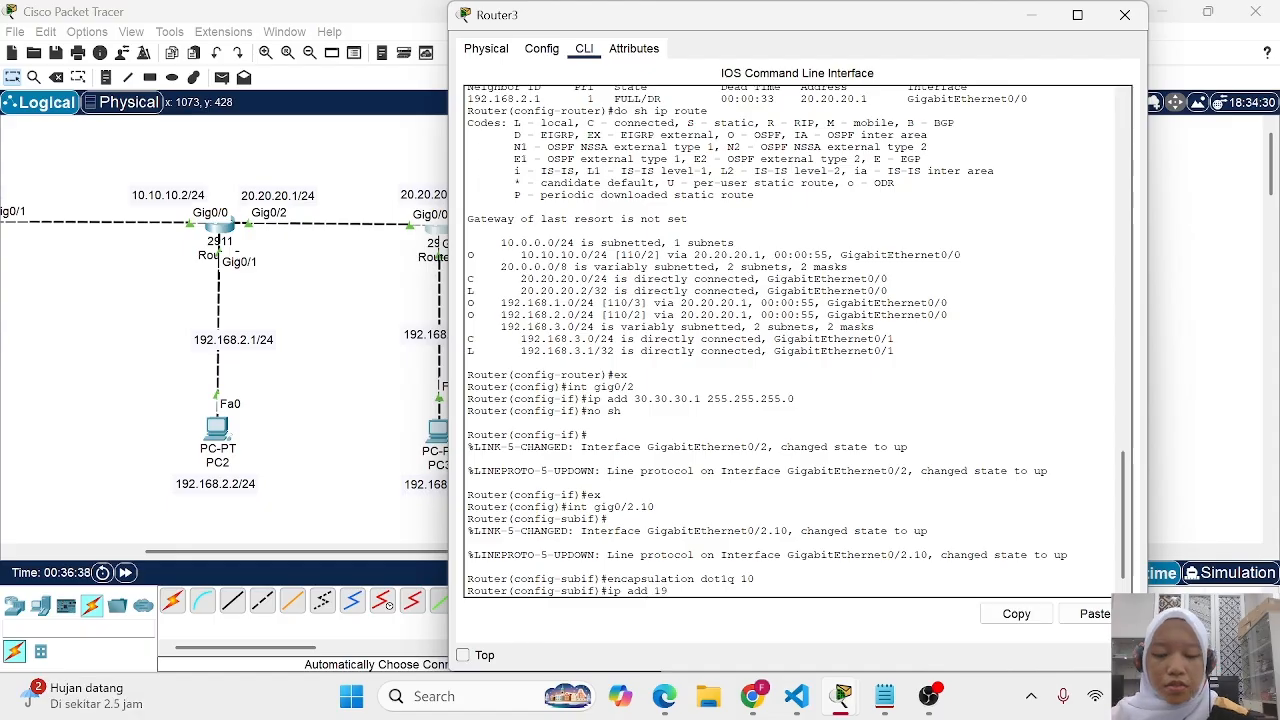
text(2.168)
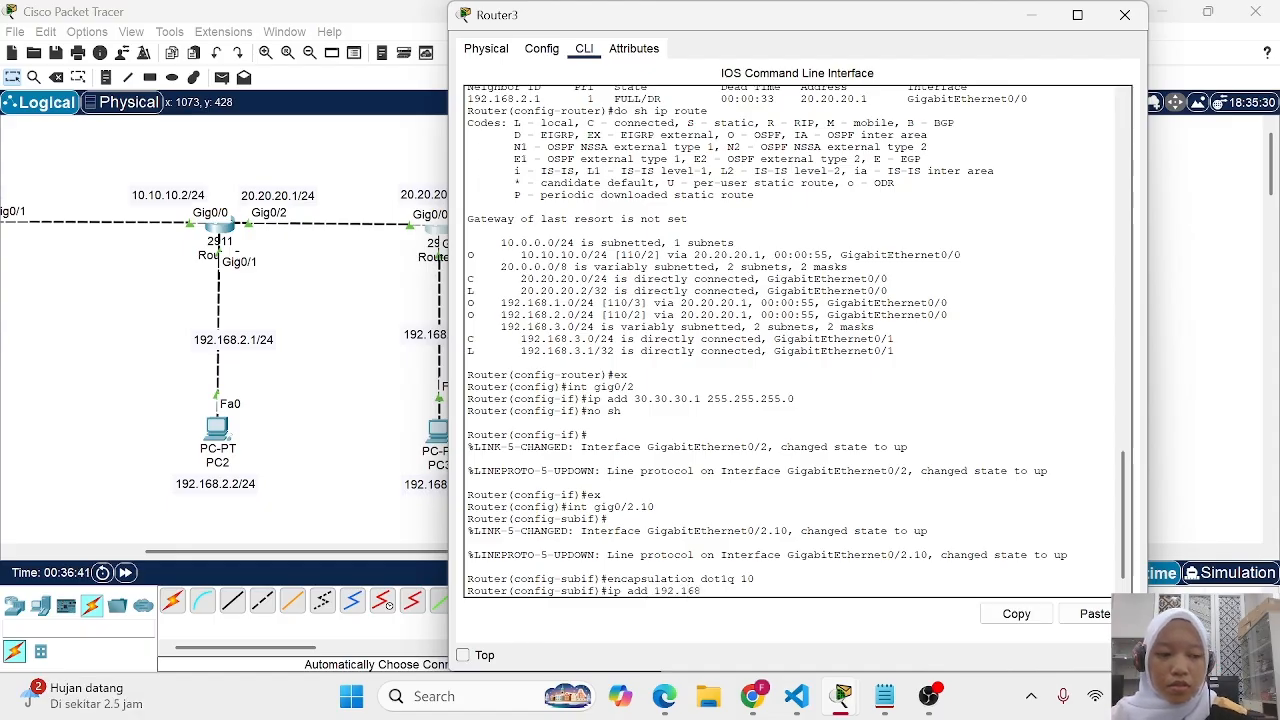
text(.4.)
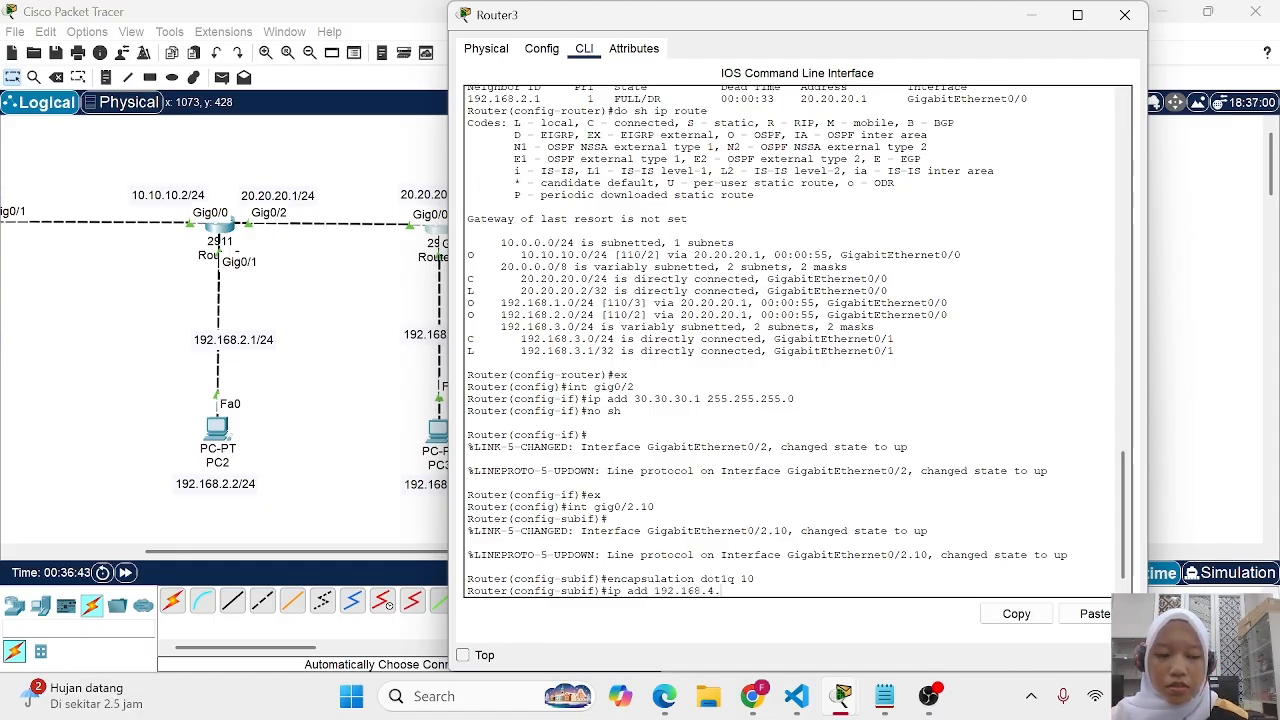
text(1 255.25)
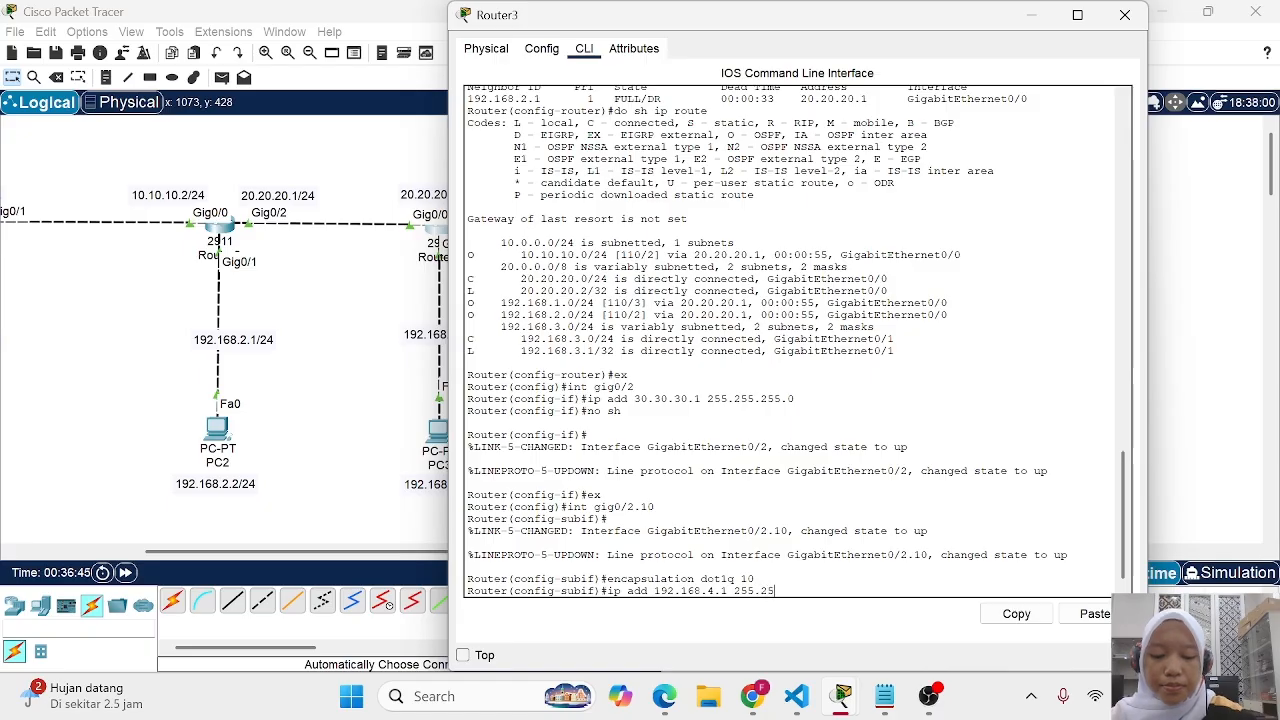
text(5.255.0)
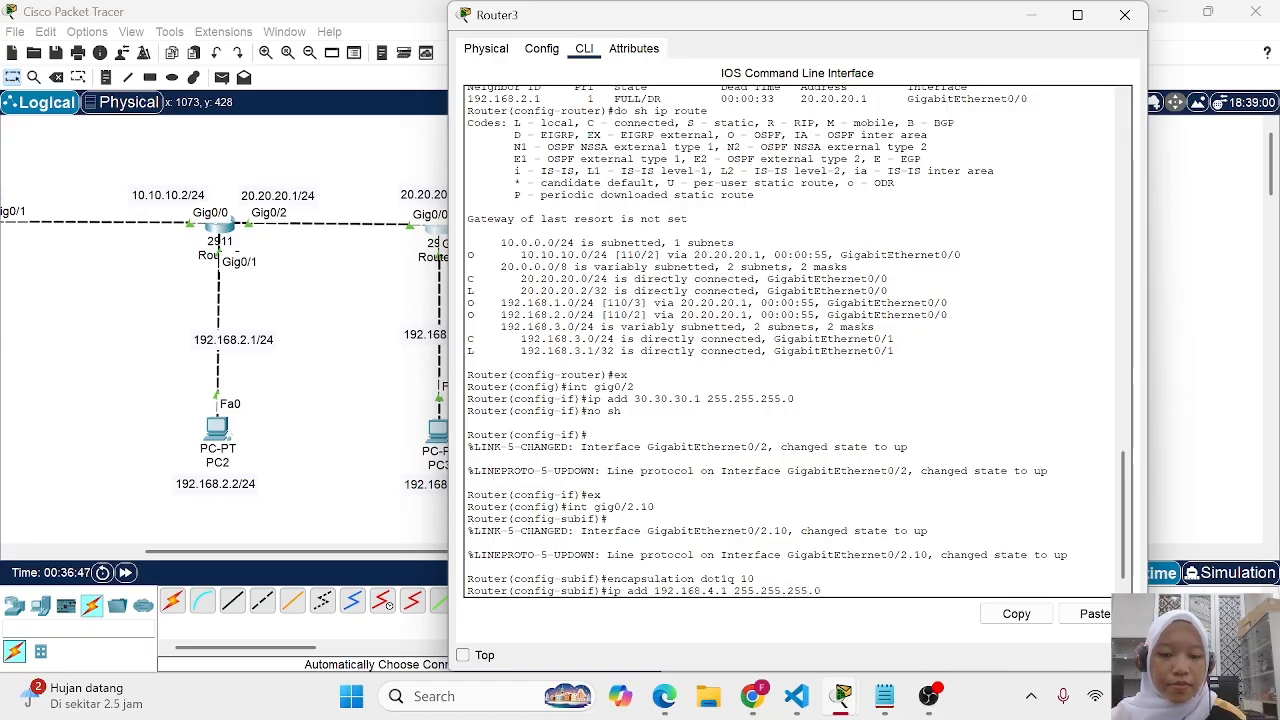
key(Return)
text(ex)
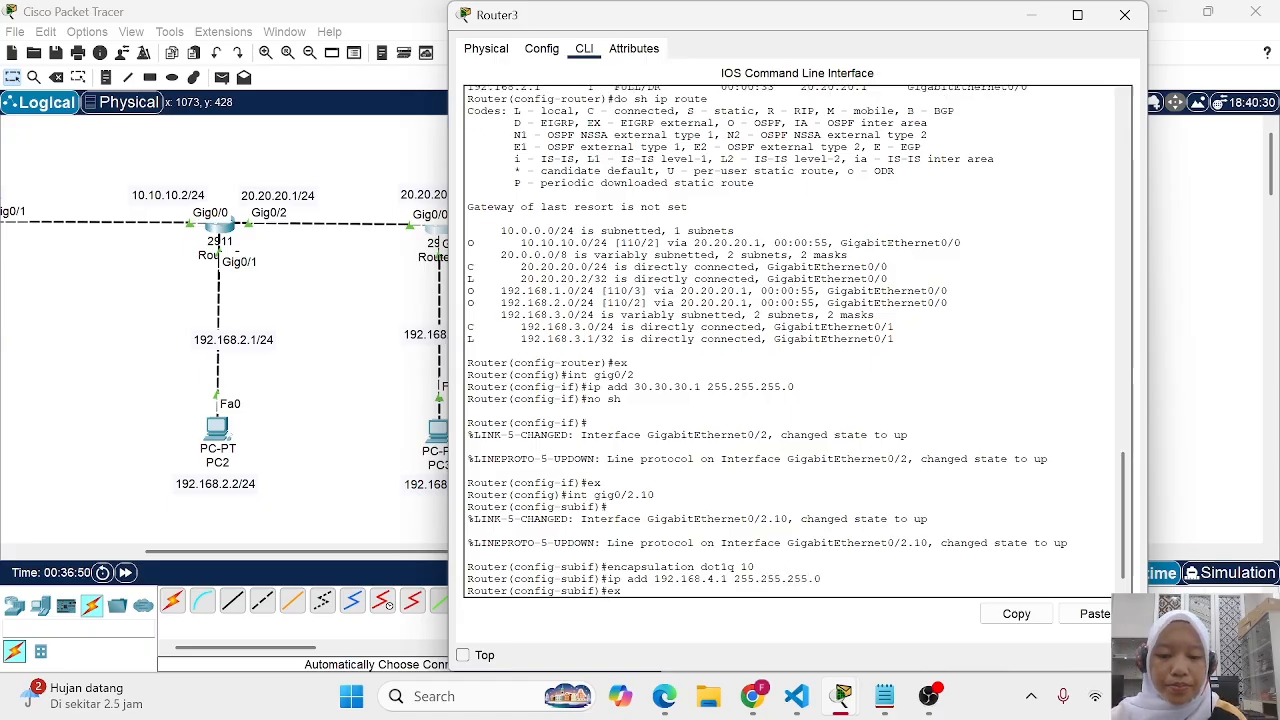
key(Return)
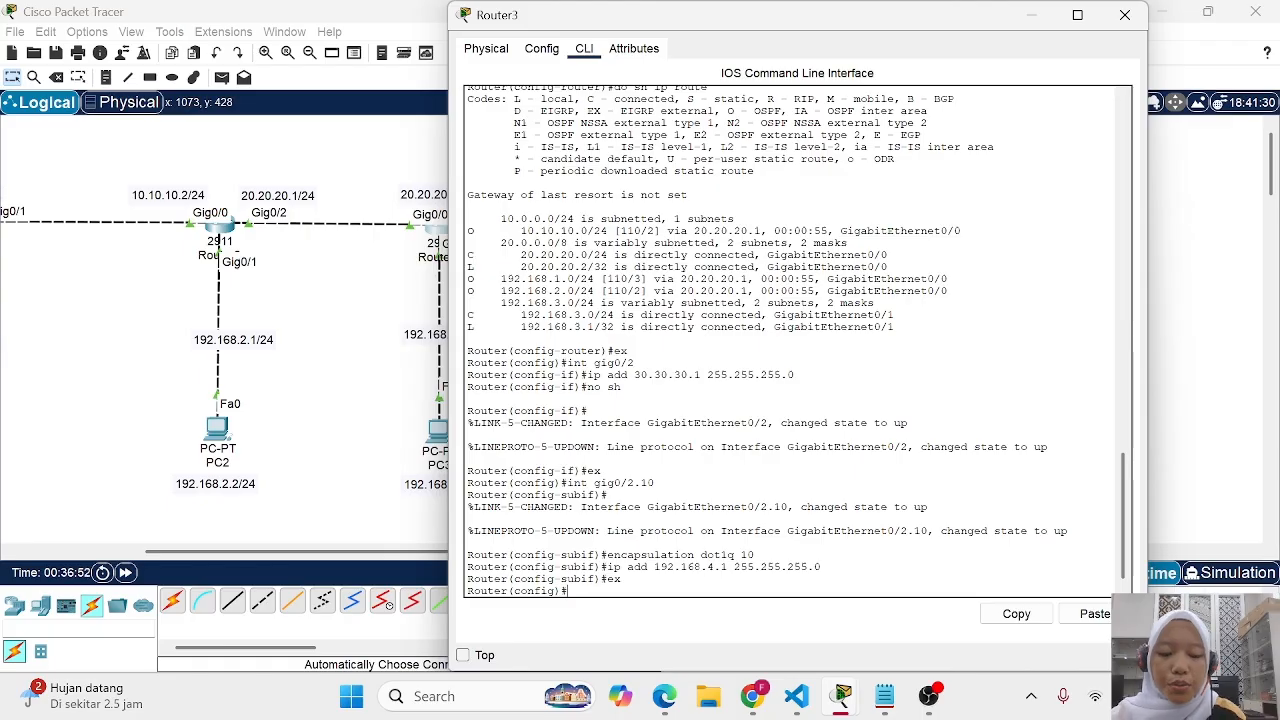
Create subinterface gig0/2.20 on Router3 and set its encapsulation to dot1q for VLAN 20
text(int gig0/)
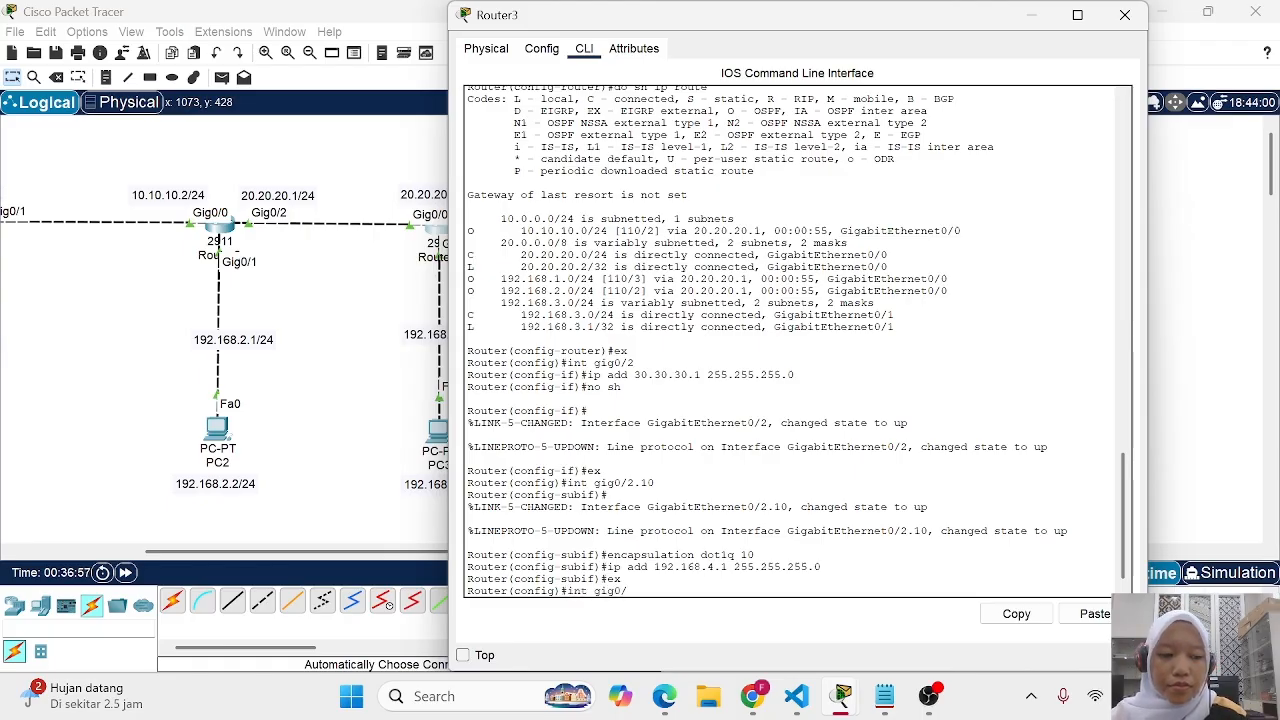
text(2.20)
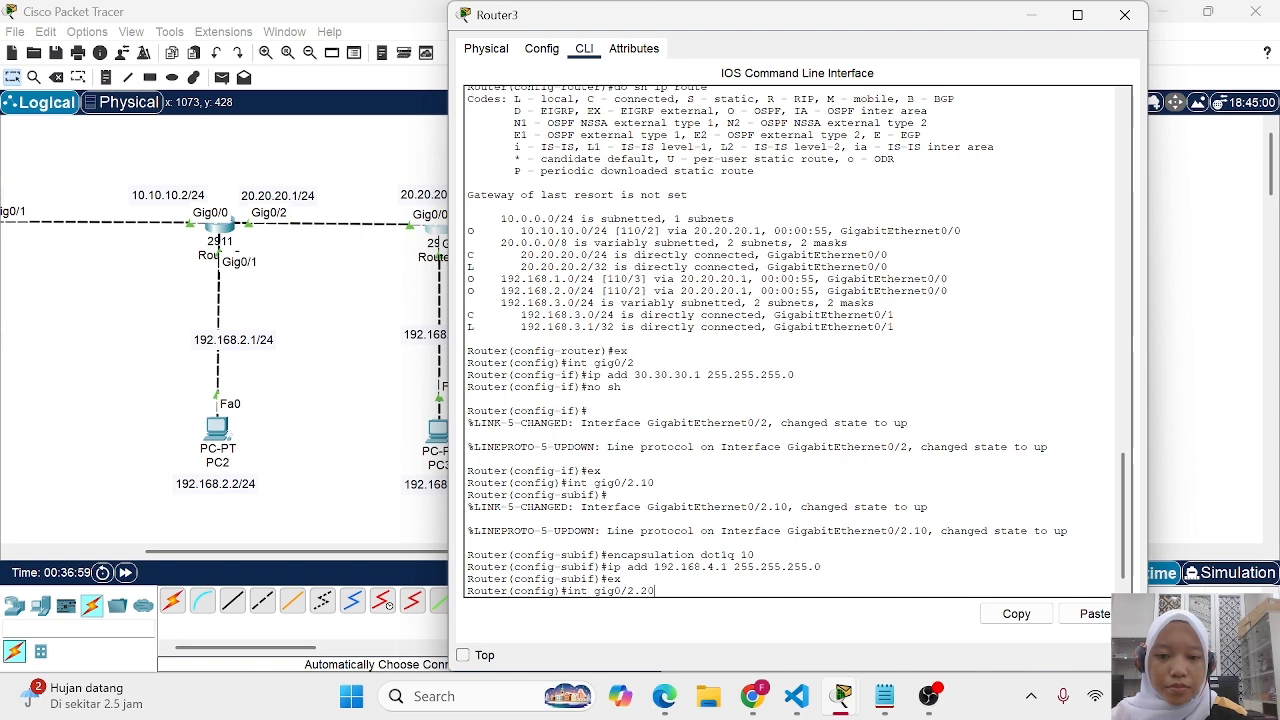
key(Return)
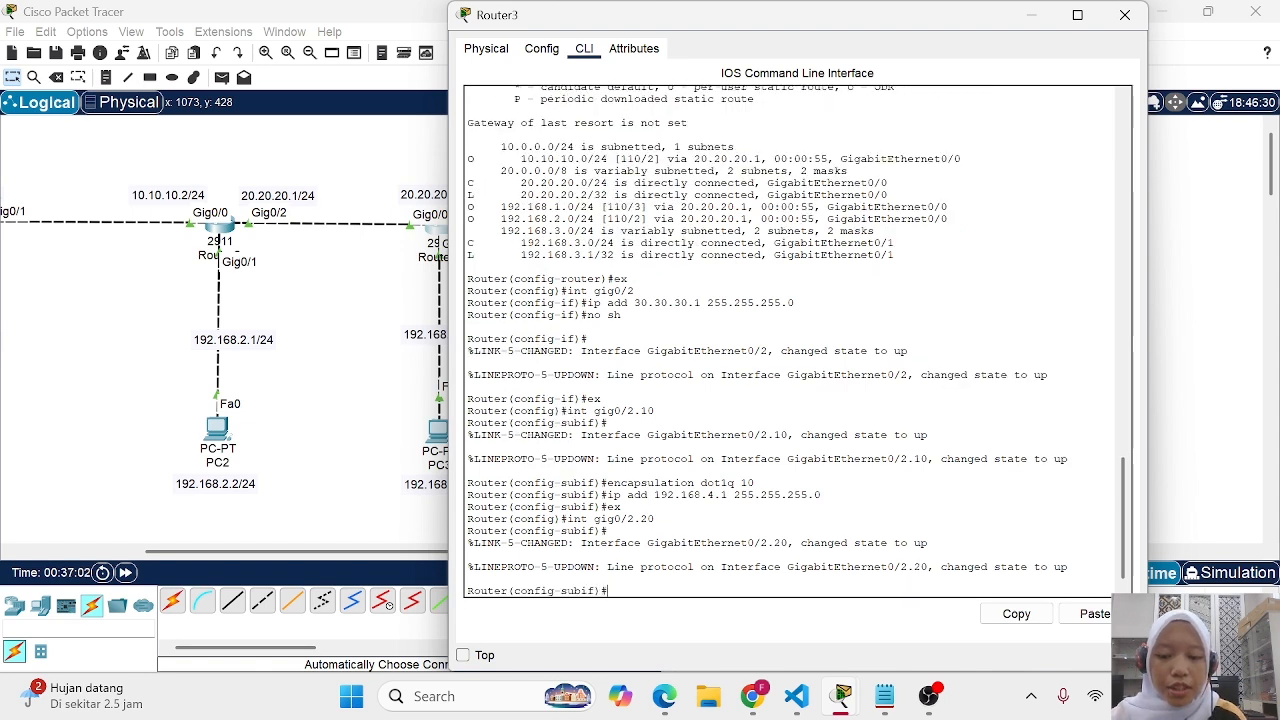
key(Up)
key(Up)
key(Up)
key(Up)
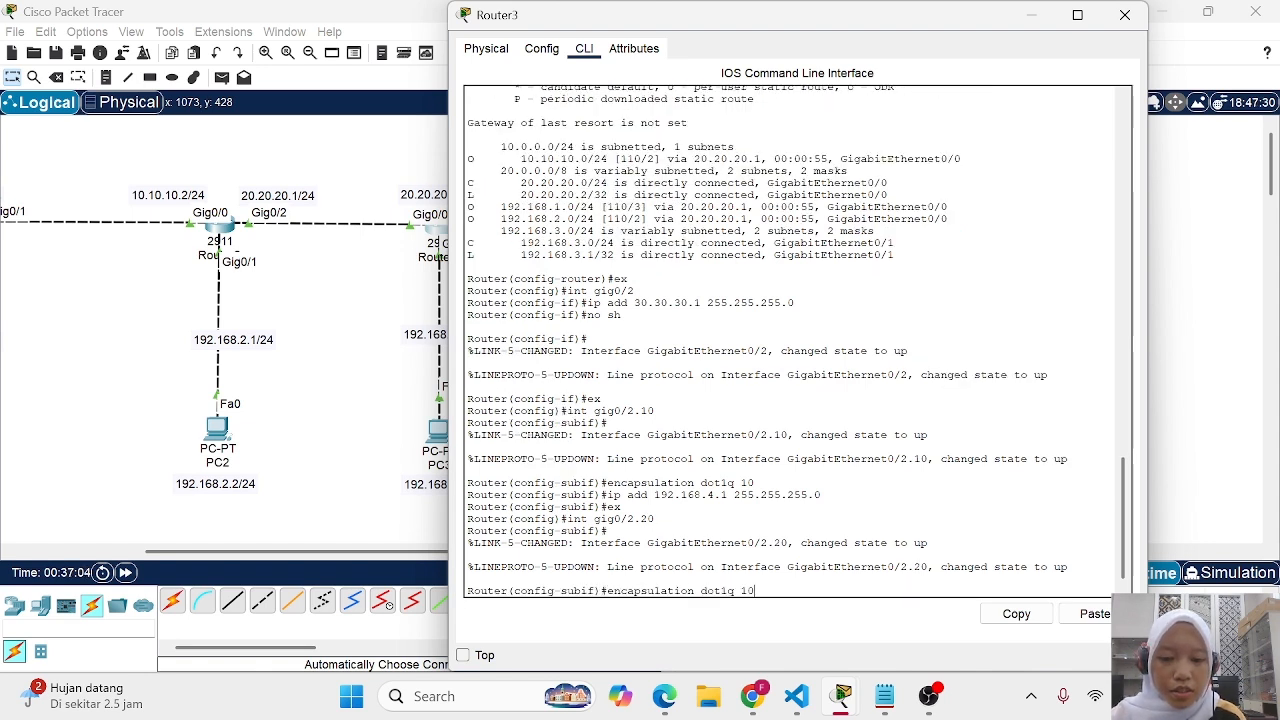
text(20)
key(Return)
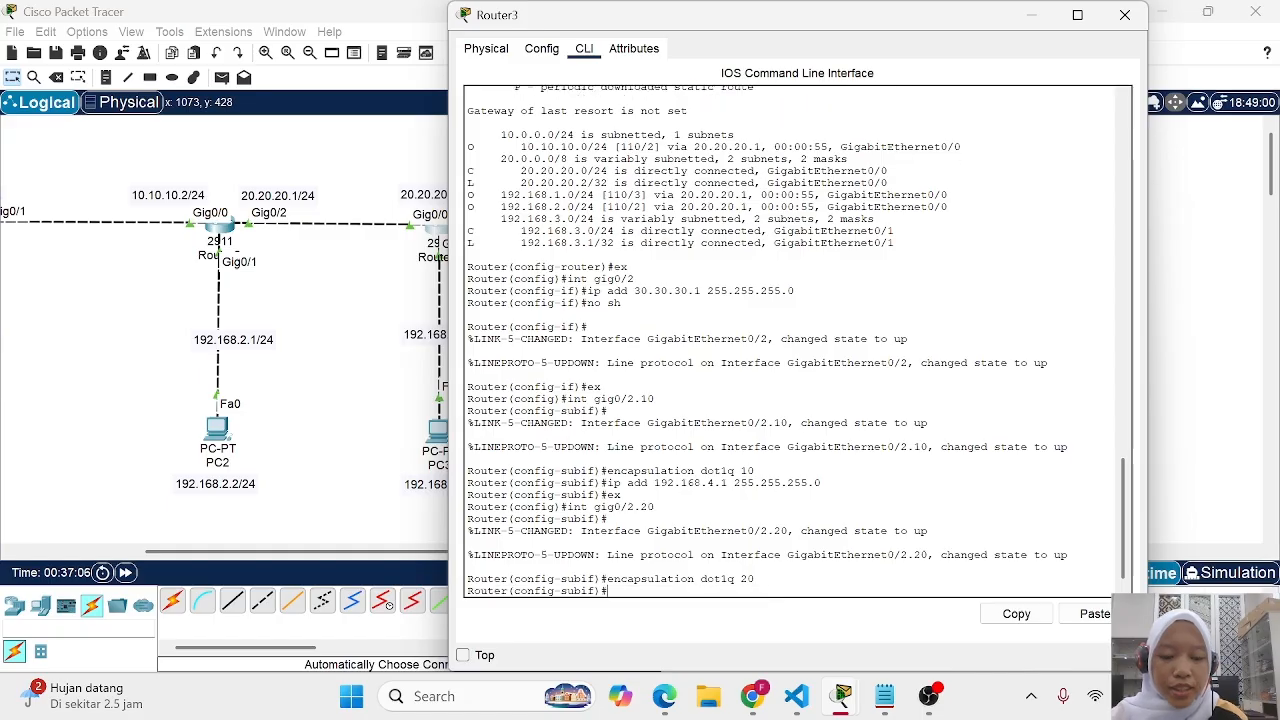
Assign subinterface gig0/2.20 the IP address 192.168.5.1 with mask 255.255.255.0 and exit the subinterface configuration
key(Up)
key(Up)
key(Up)
key(Up)
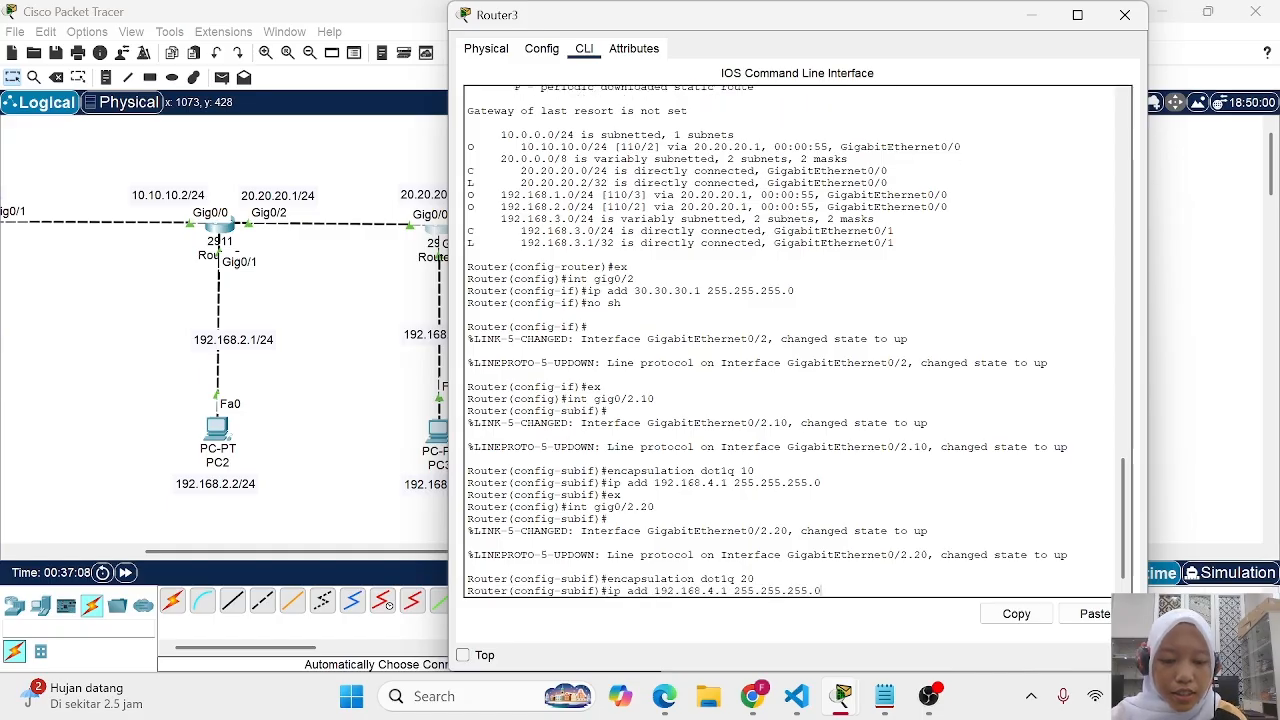
key(Left)
key(Left)
key(Left)
key(Left)
key(Left)
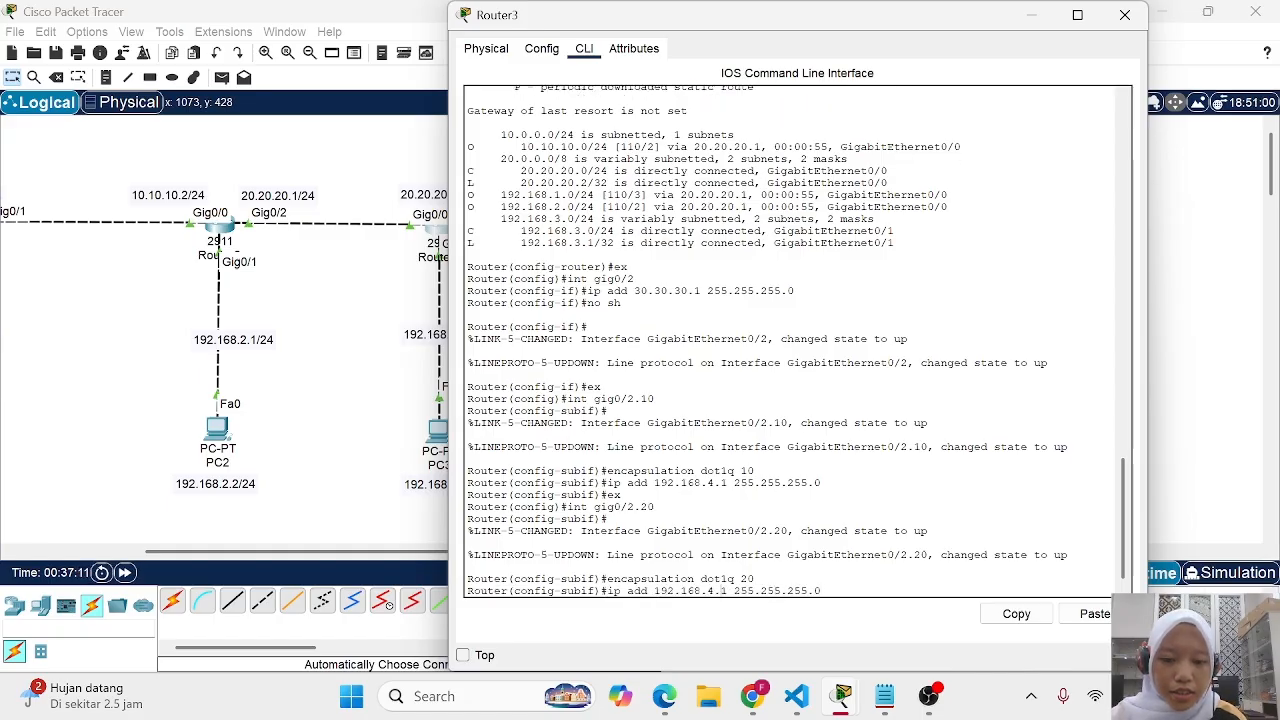
key(BackSpace)
text(5)
key(Return)
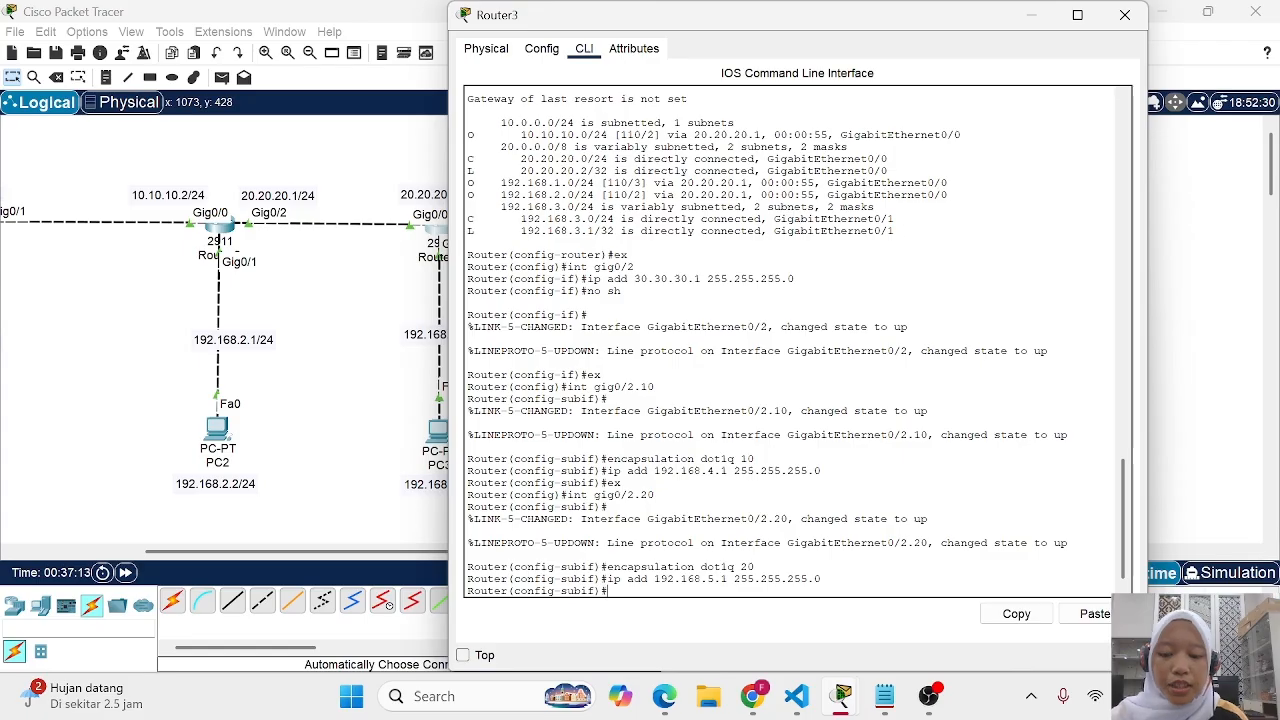
text(ex)
key(Return)
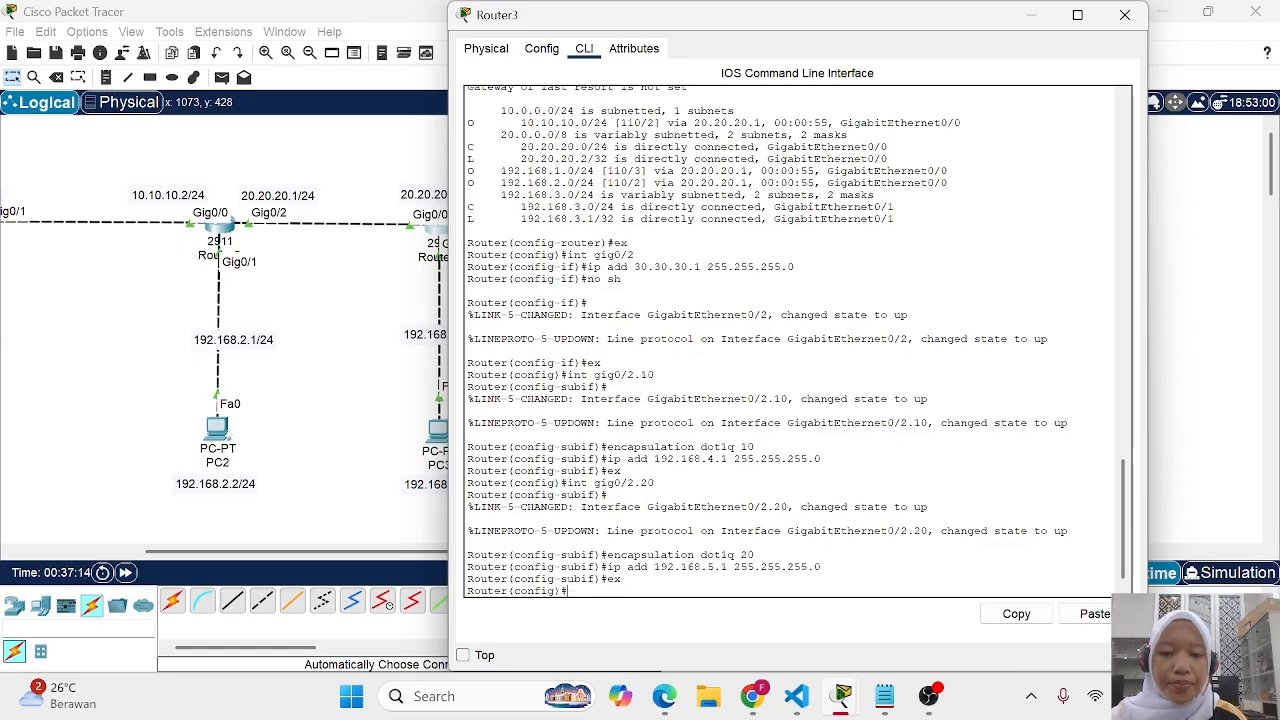
Open PC4's IP configuration and set its static IPv4 address to 192.168.4.2
click(1030, 18)
scroll(874, 377, right, 5)
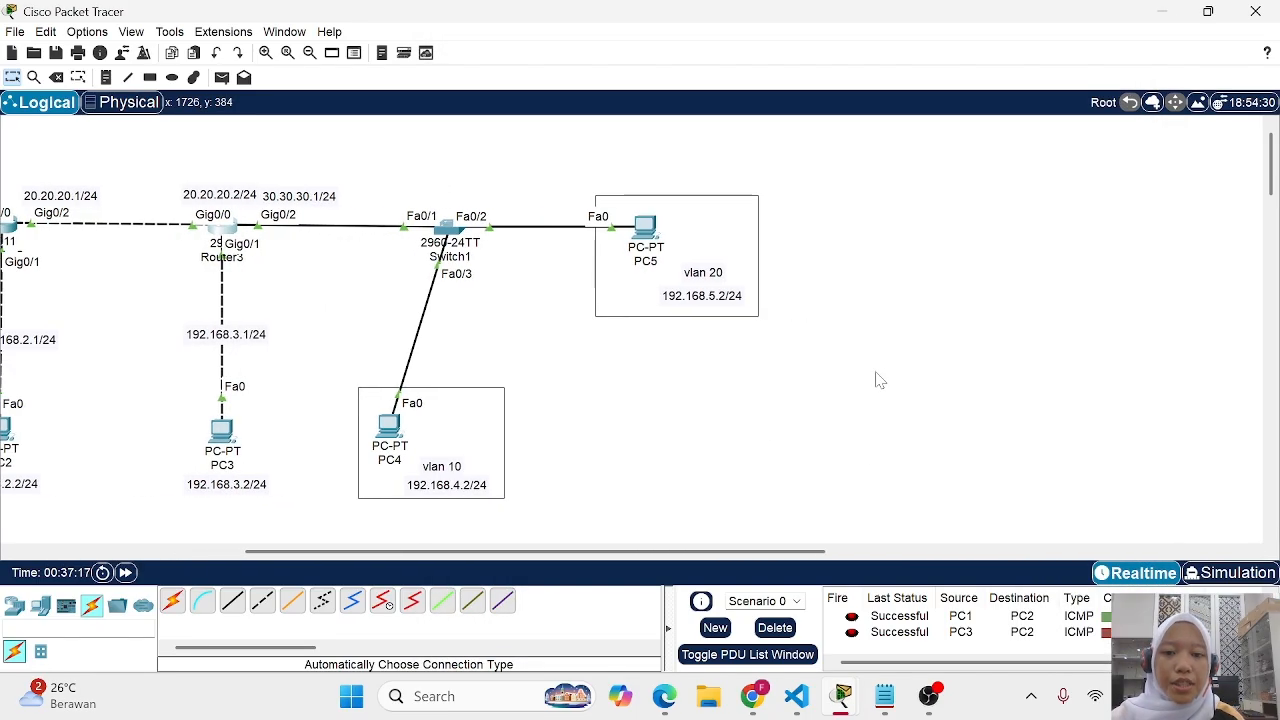
click(389, 424)
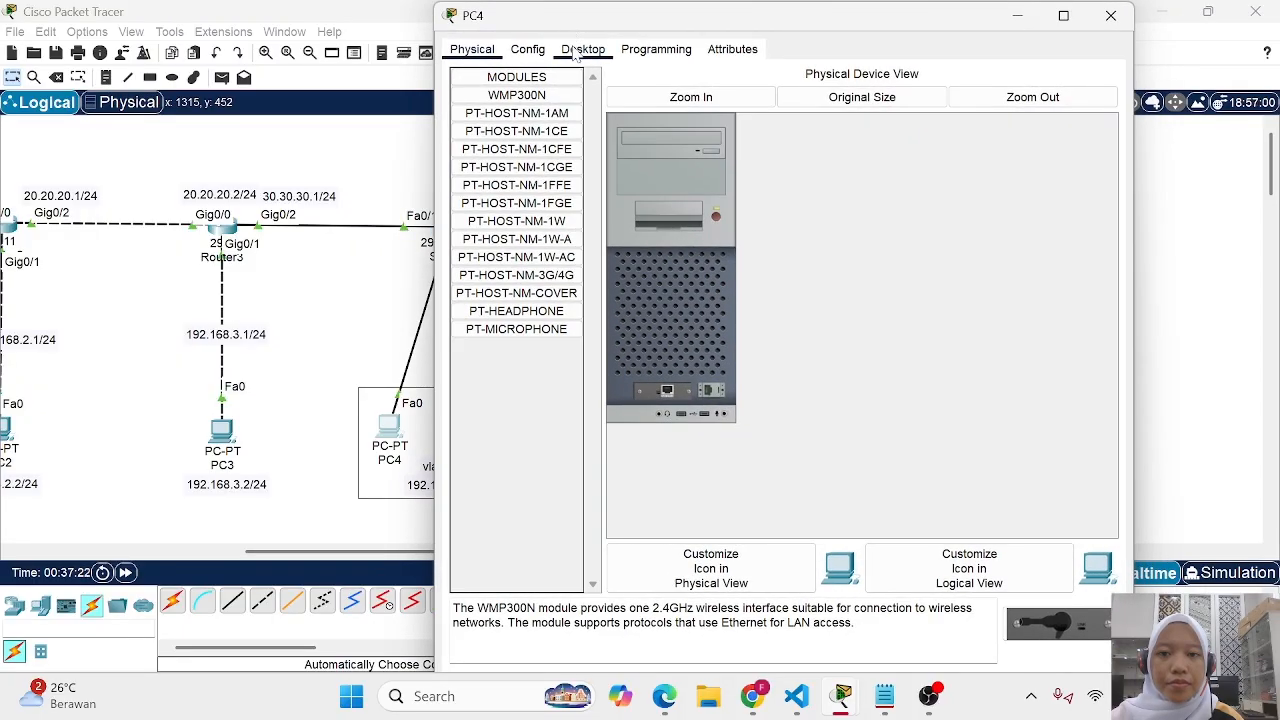
click(582, 49)
click(500, 115)
text(192.168.4.2)
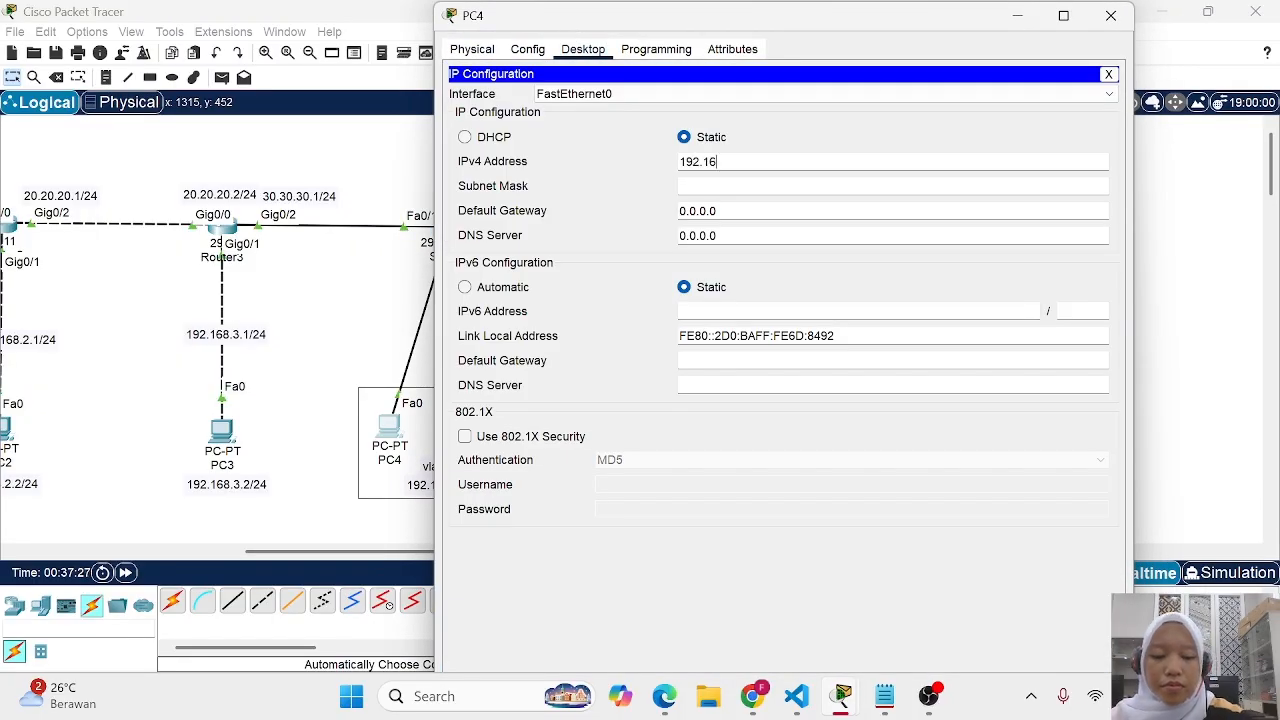
Give PC4 the subnet mask 255.255.255.0 and the default gateway 192.168.4.1
key(Tab)
key(Tab)
key(BackSpace)
key(BackSpace)
key(BackSpace)
key(BackSpace)
key(BackSpace)
key(BackSpace)
key(BackSpace)
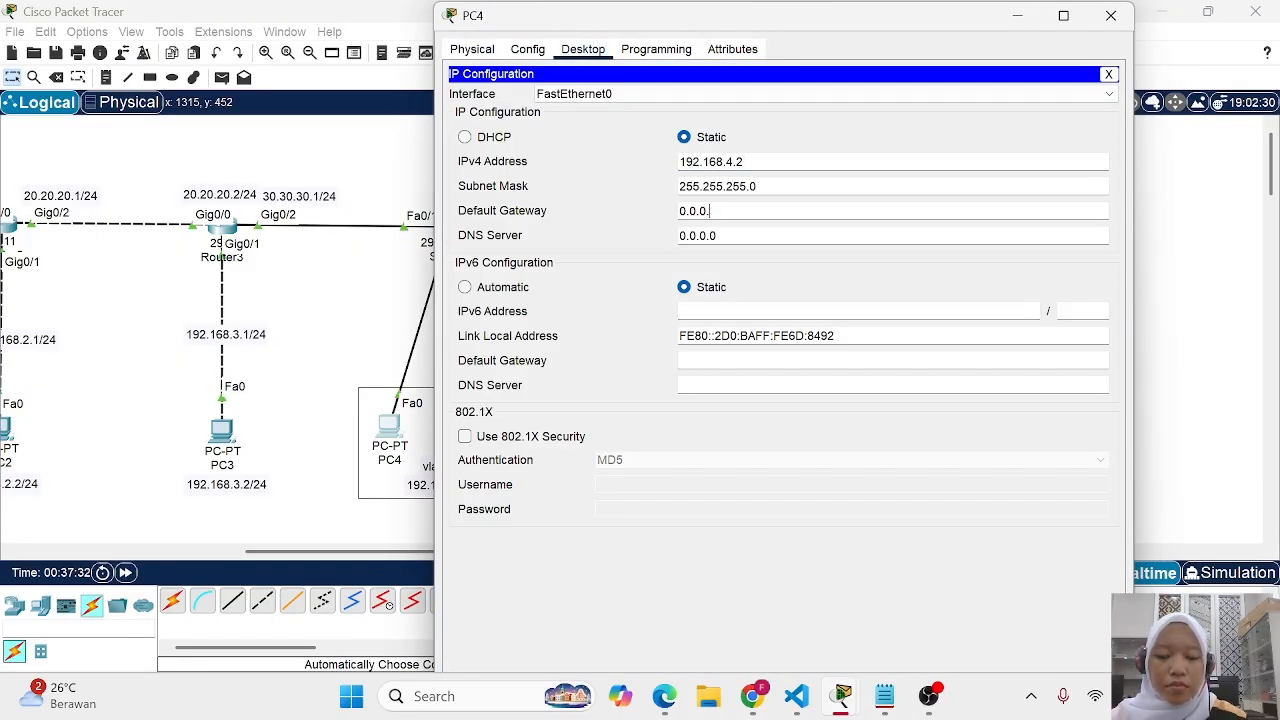
text(192.168.4.1)
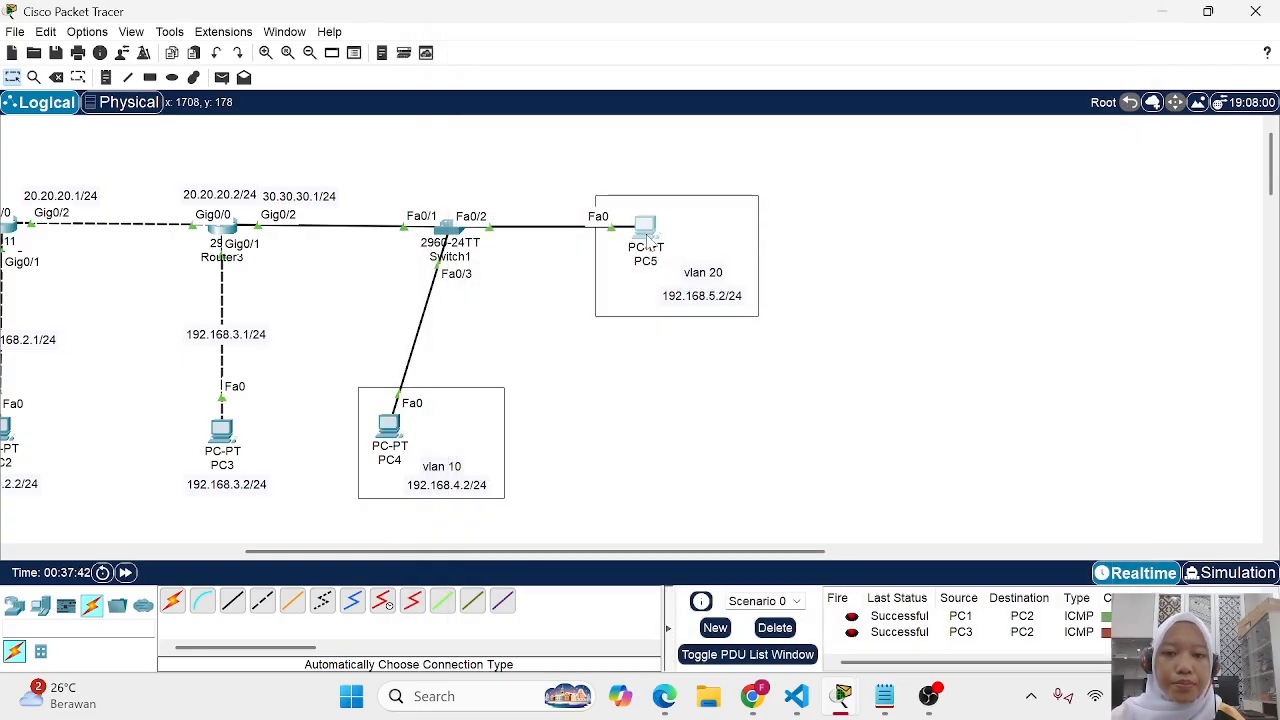
Configure PC5 with static IPv4 address 192.168.5.2, subnet mask 255.255.255.0 and default gateway 192.168.5.1
double_click(633, 247)
text(192.168.5.2)
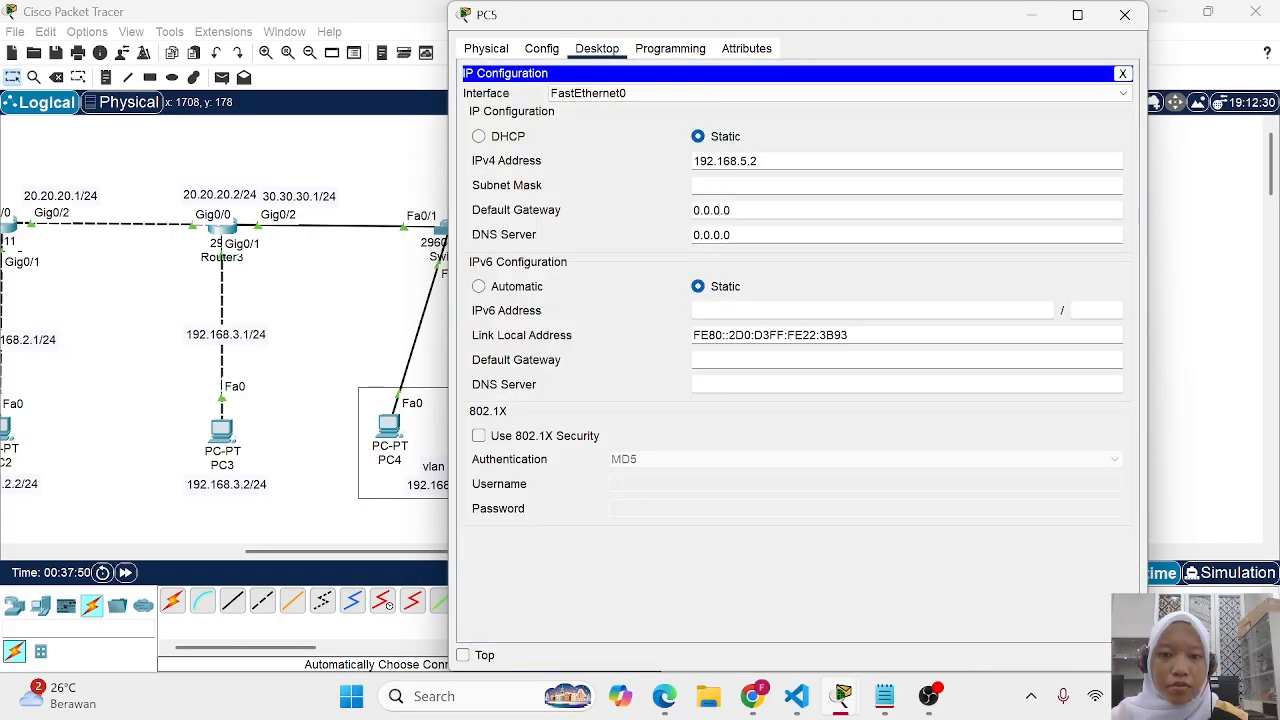
key(Tab)
key(Tab)
key(BackSpace)
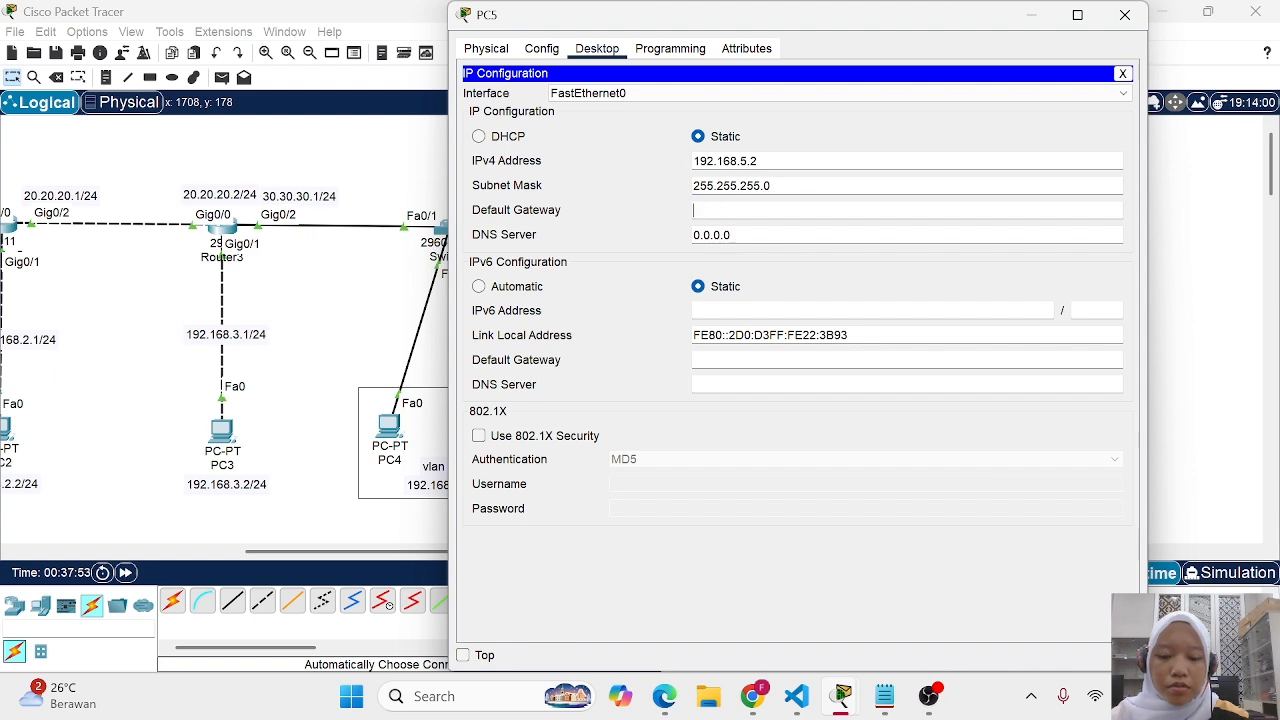
text(192.168.5.1)
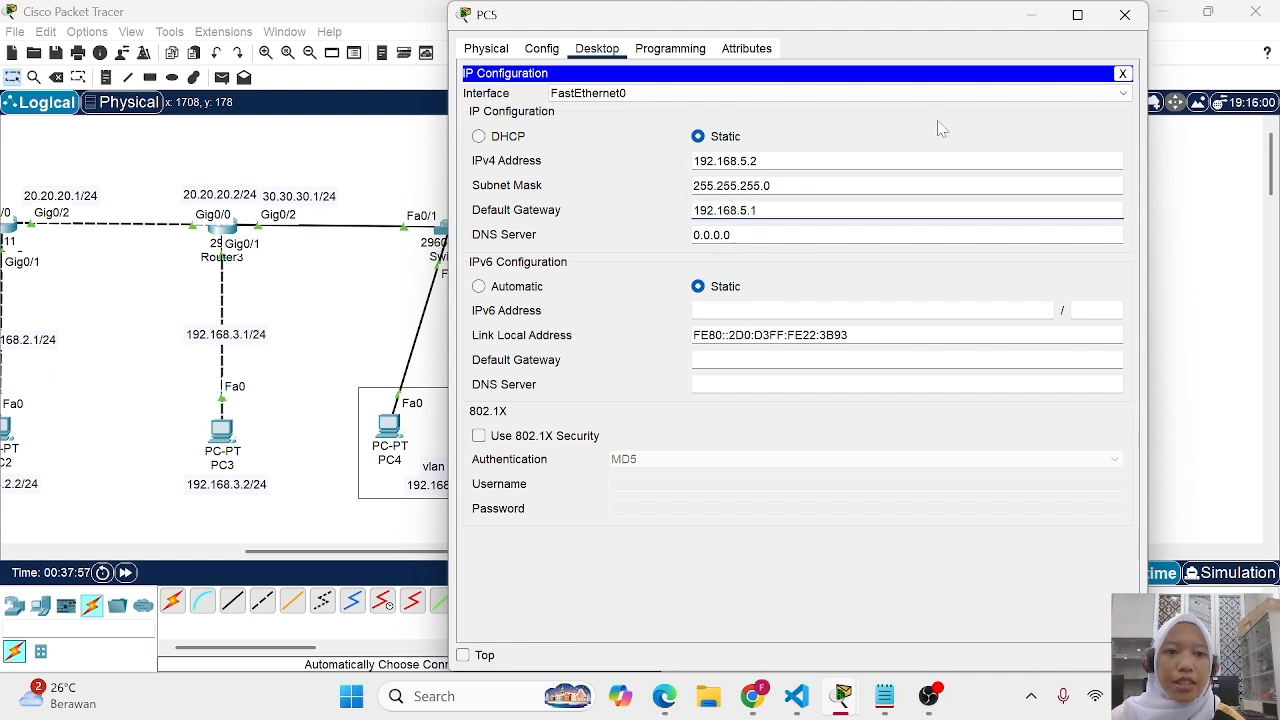
click(1125, 14)
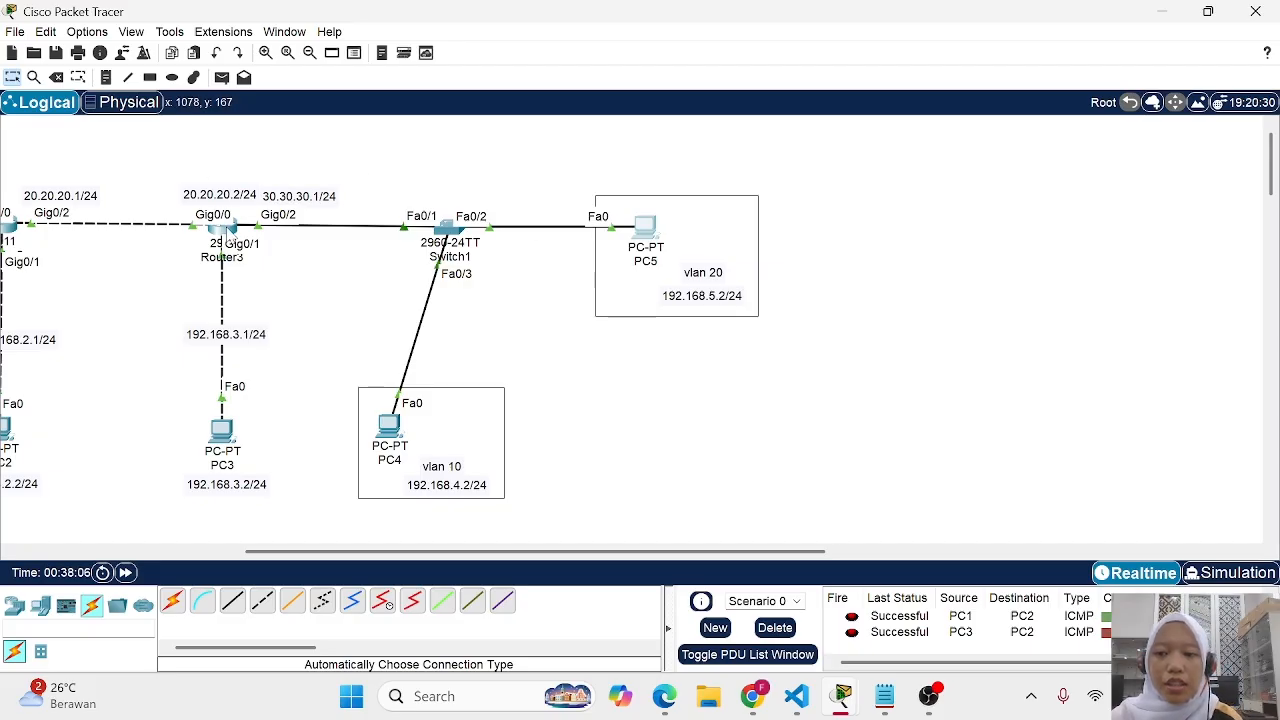
In Router3's CLI, enter OSPF process 3 and advertise network 30.30.30.0 with wildcard mask 0.0.0.255 in area 0
click(222, 230)
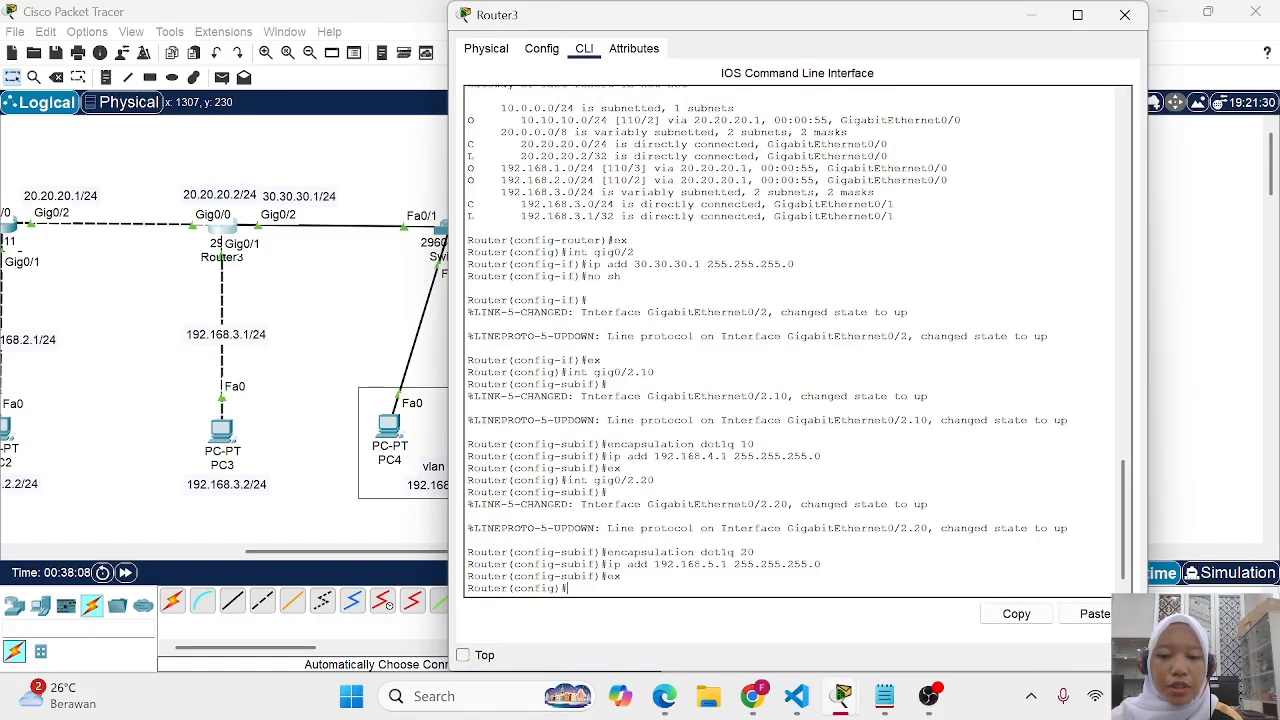
text(rou)
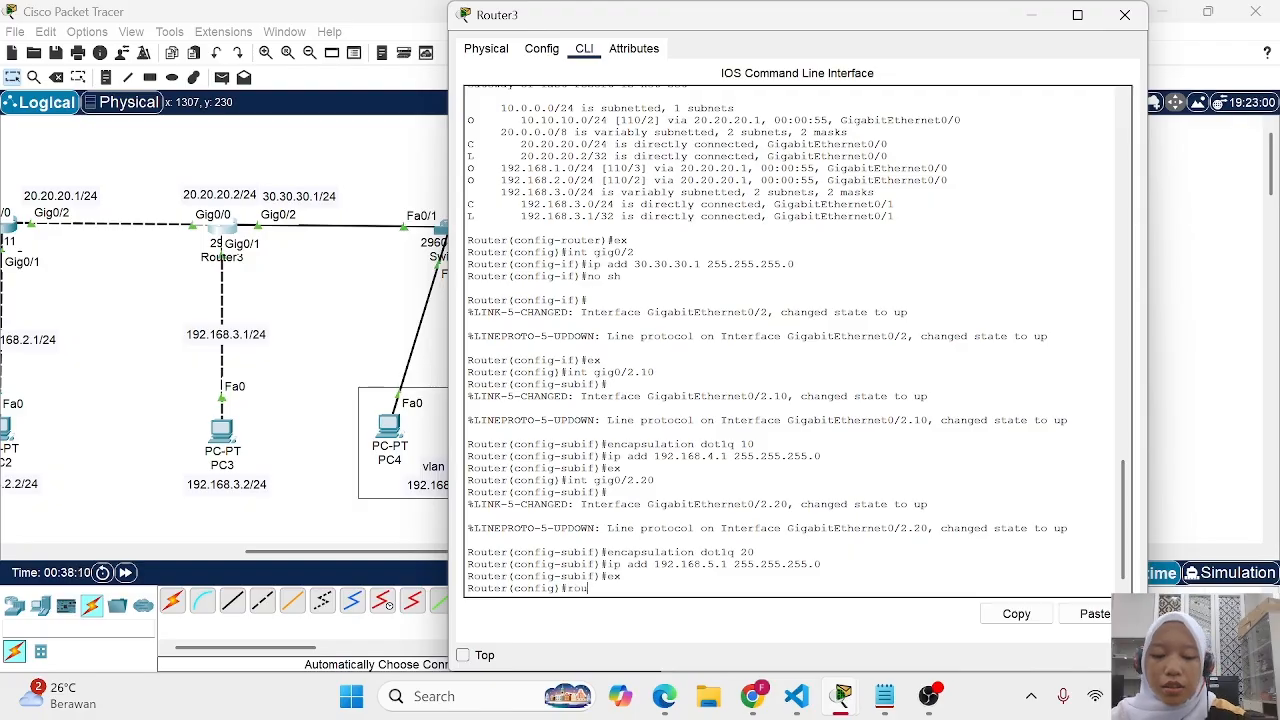
text(ter osp)
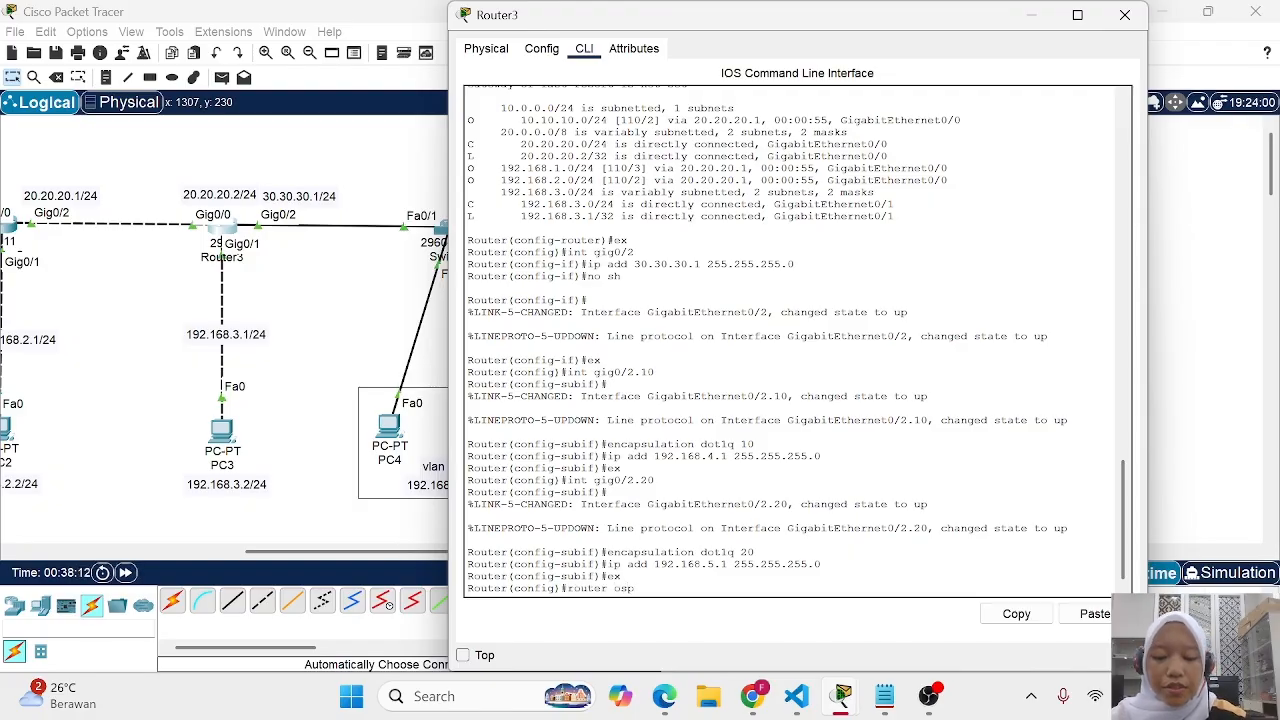
text(f 3)
key(Return)
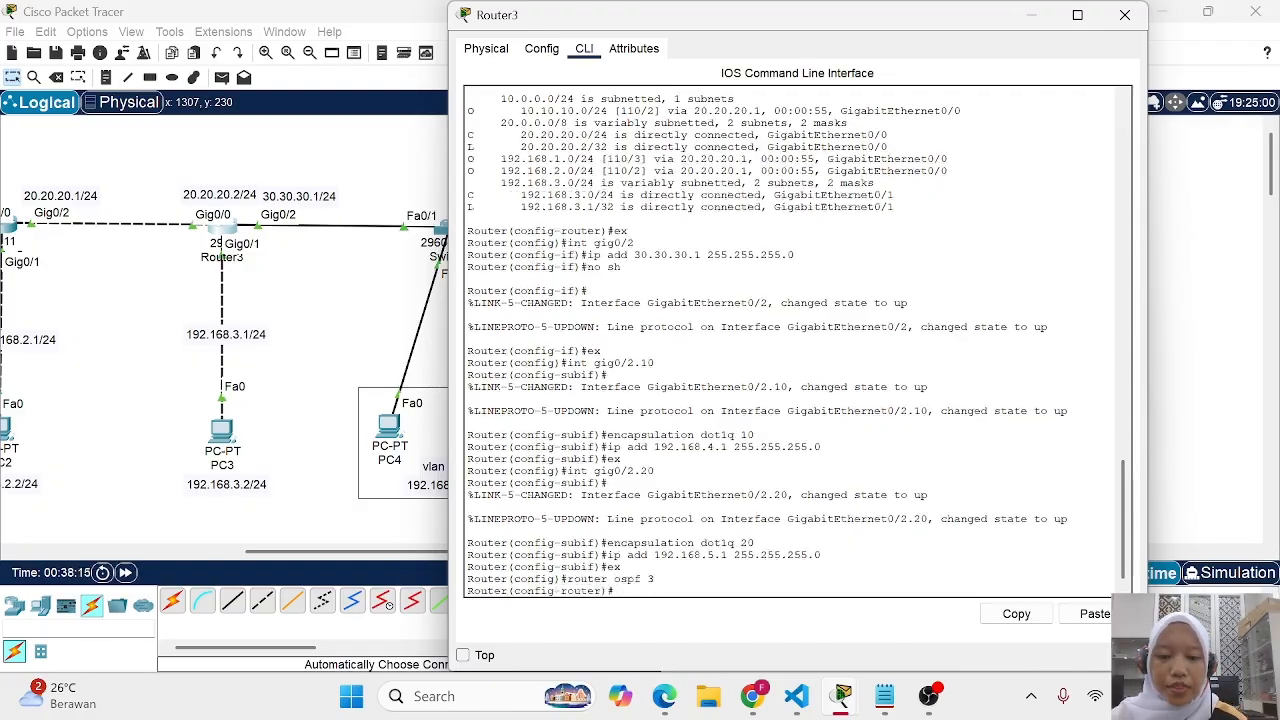
text(n)
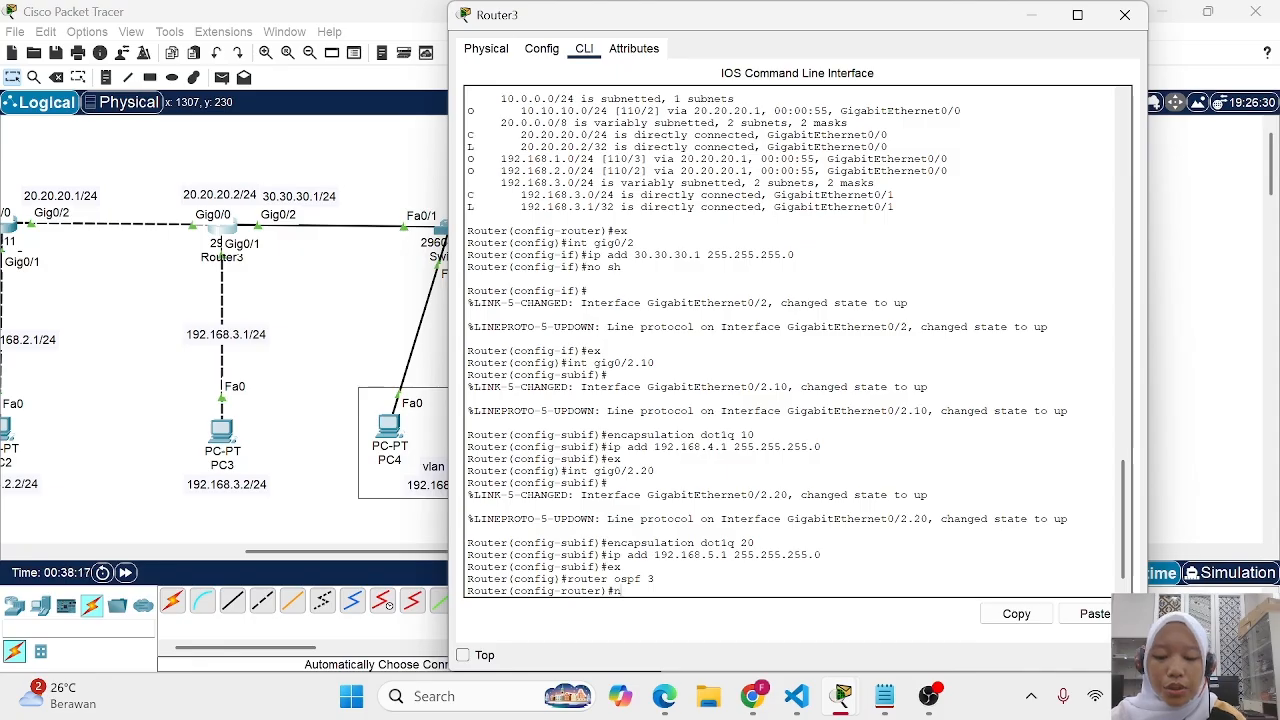
text(etwork)
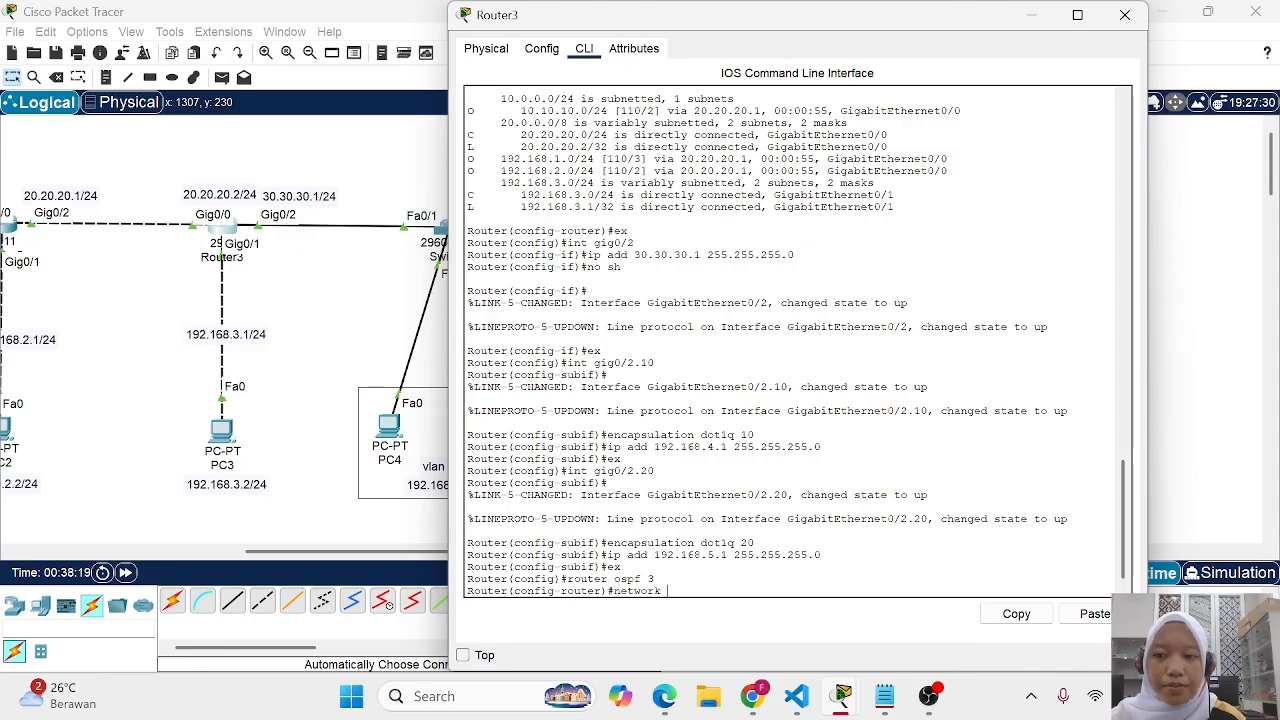
text( 30.3)
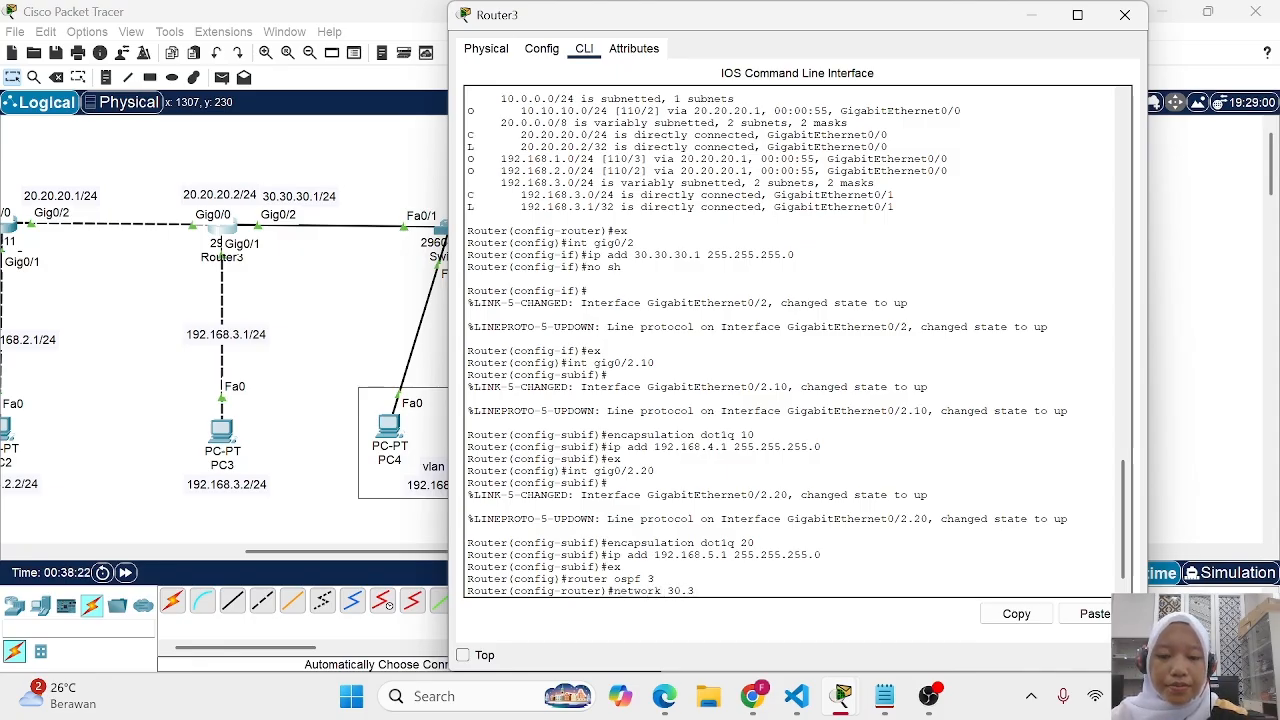
text(0.30.0 0.0.0.255)
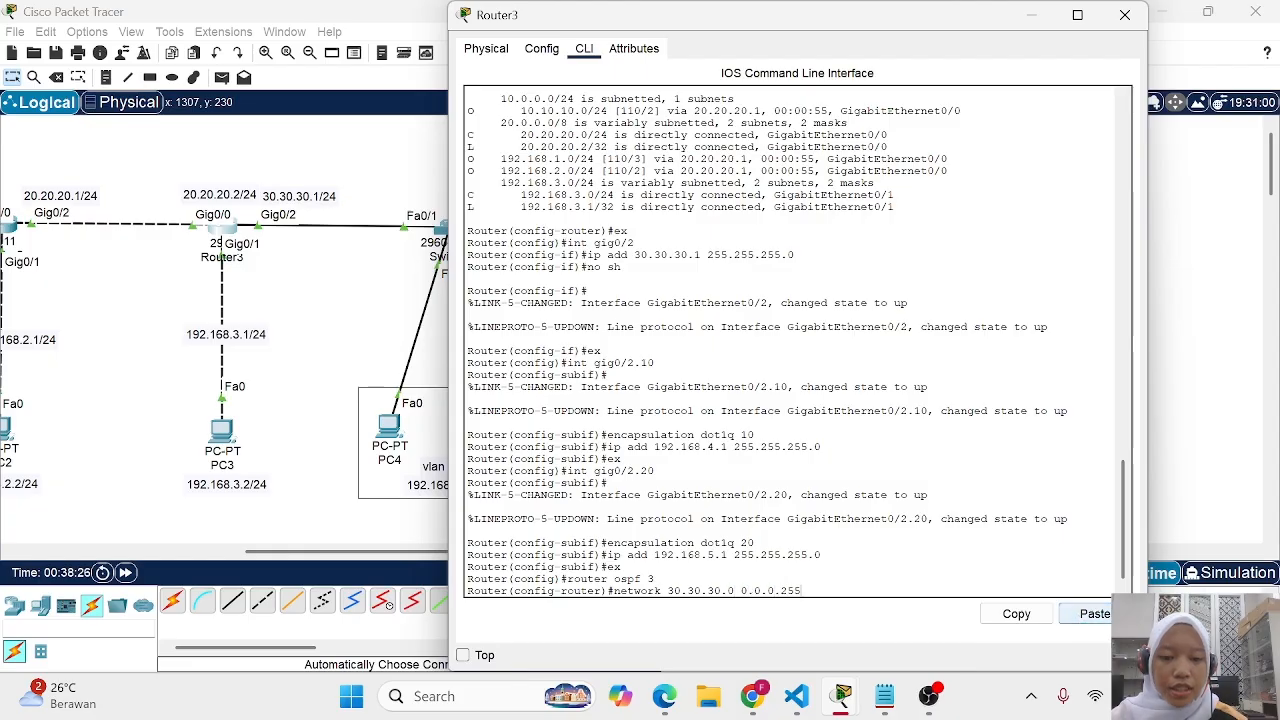
text( are)
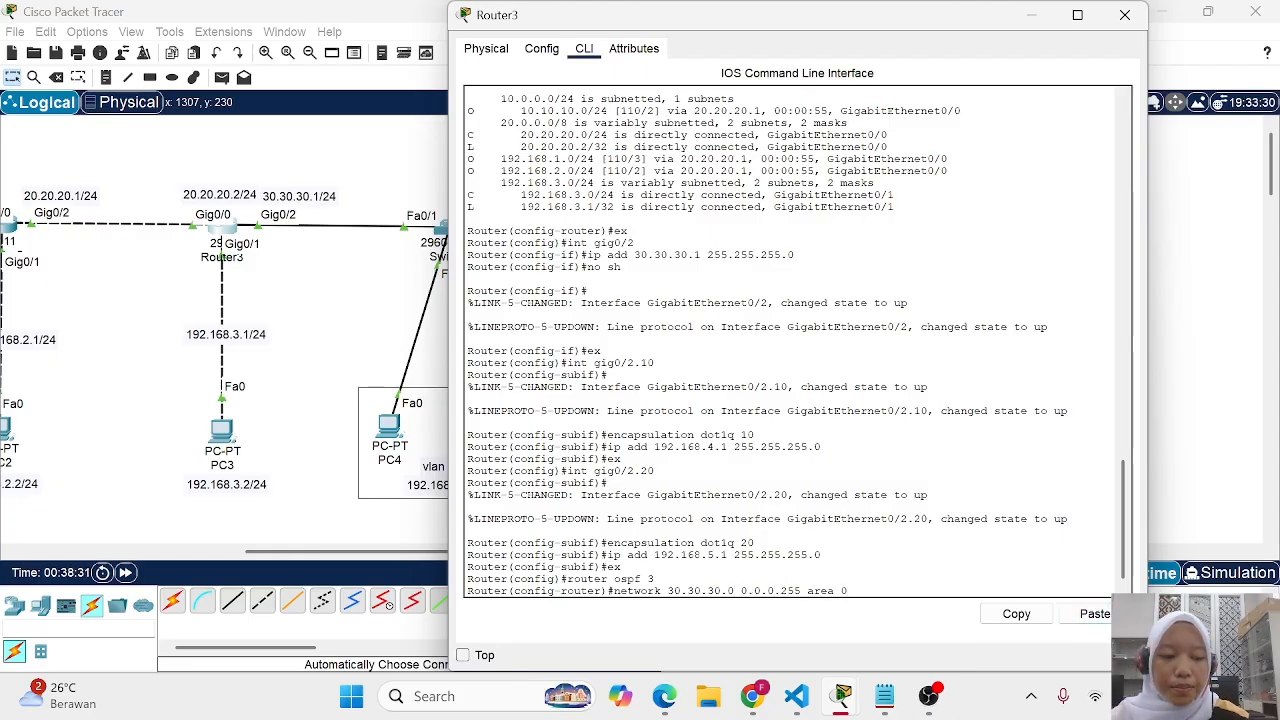
text(a 0)
key(Return)
Advertise network 192.168.4.0 with wildcard mask 0.0.0.255 in area 0 of Router3's OSPF process
key(Up)
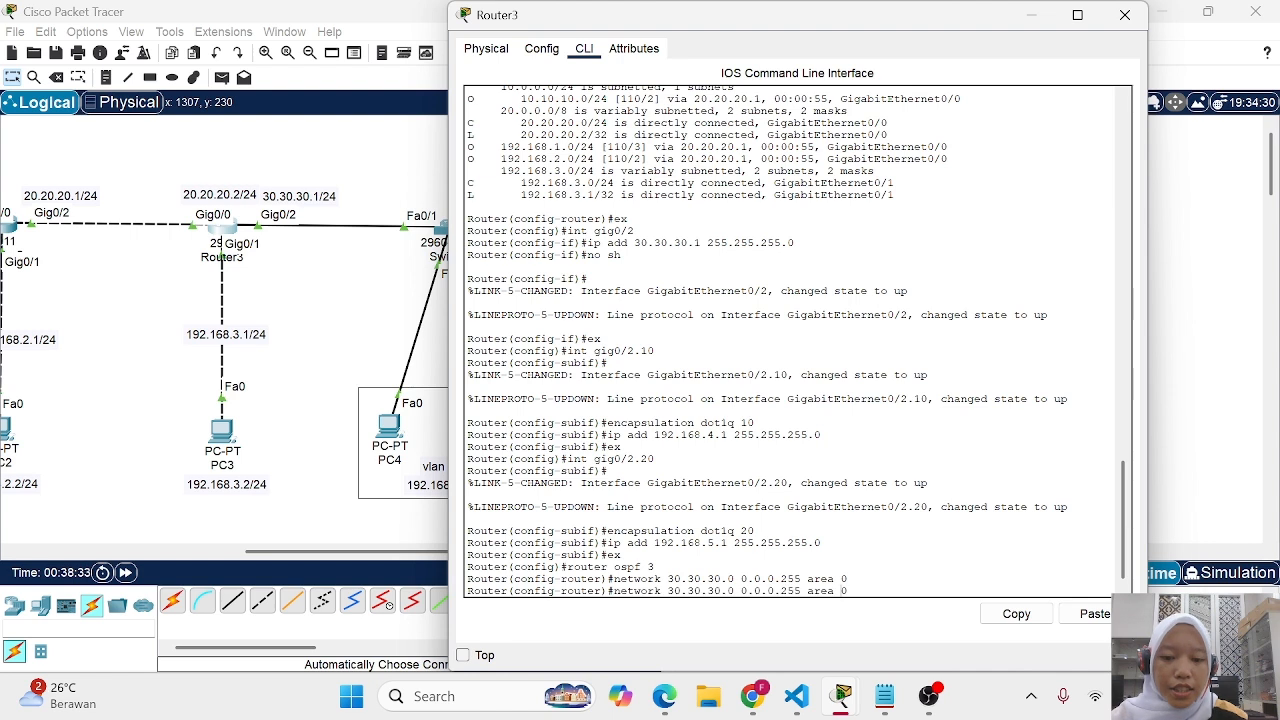
key(Left)
key(Left)
key(Left)
key(Left)
key(Left)
key(Left)
key(Left)
key(Left)
key(Left)
key(Left)
key(Left)
key(Left)
key(Left)
key(Left)
key(Left)
key(Left)
key(Left)
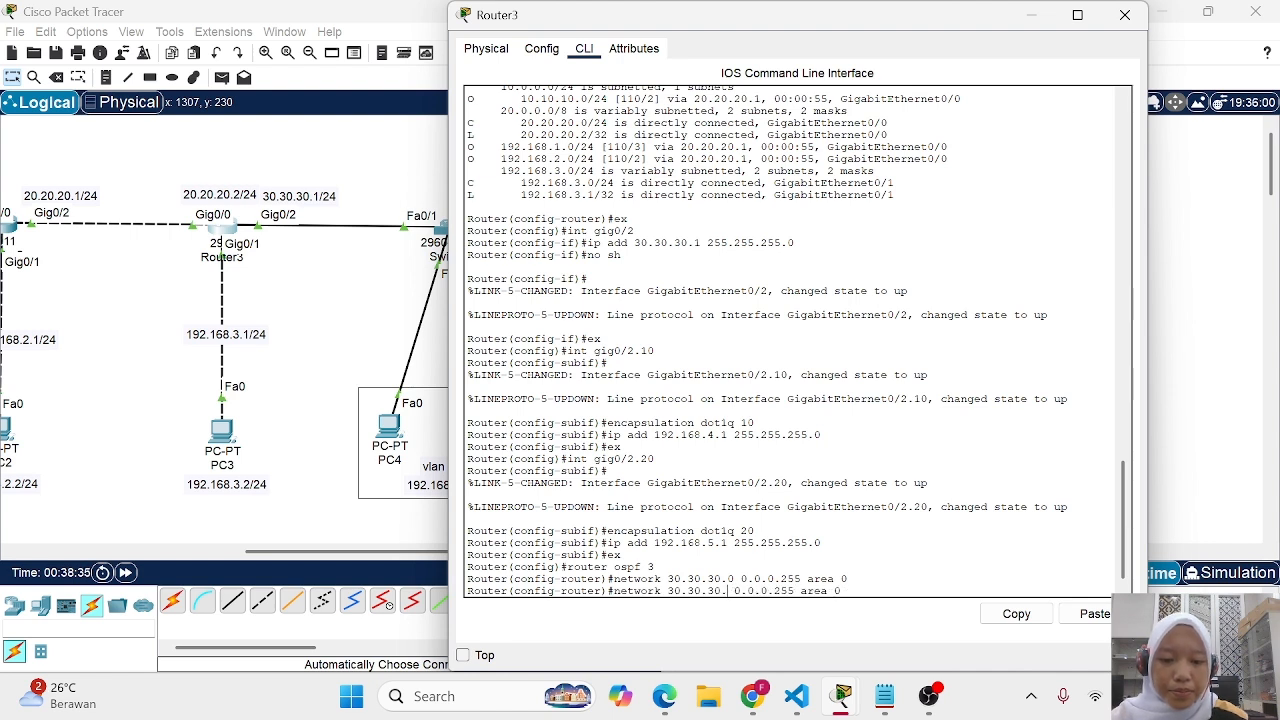
key(BackSpace)
key(BackSpace)
key(BackSpace)
key(BackSpace)
key(BackSpace)
key(BackSpace)
key(BackSpace)
key(BackSpace)
key(BackSpace)
key(BackSpace)
text(192.168)
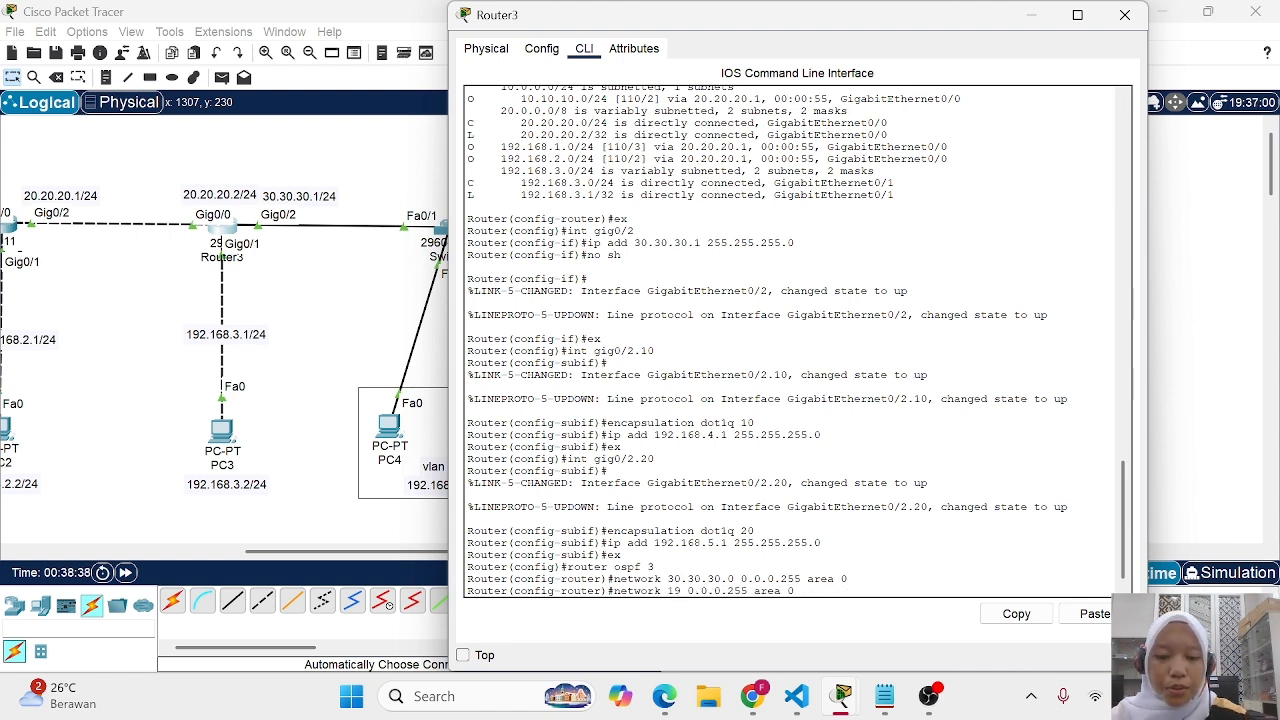
text(.4.0)
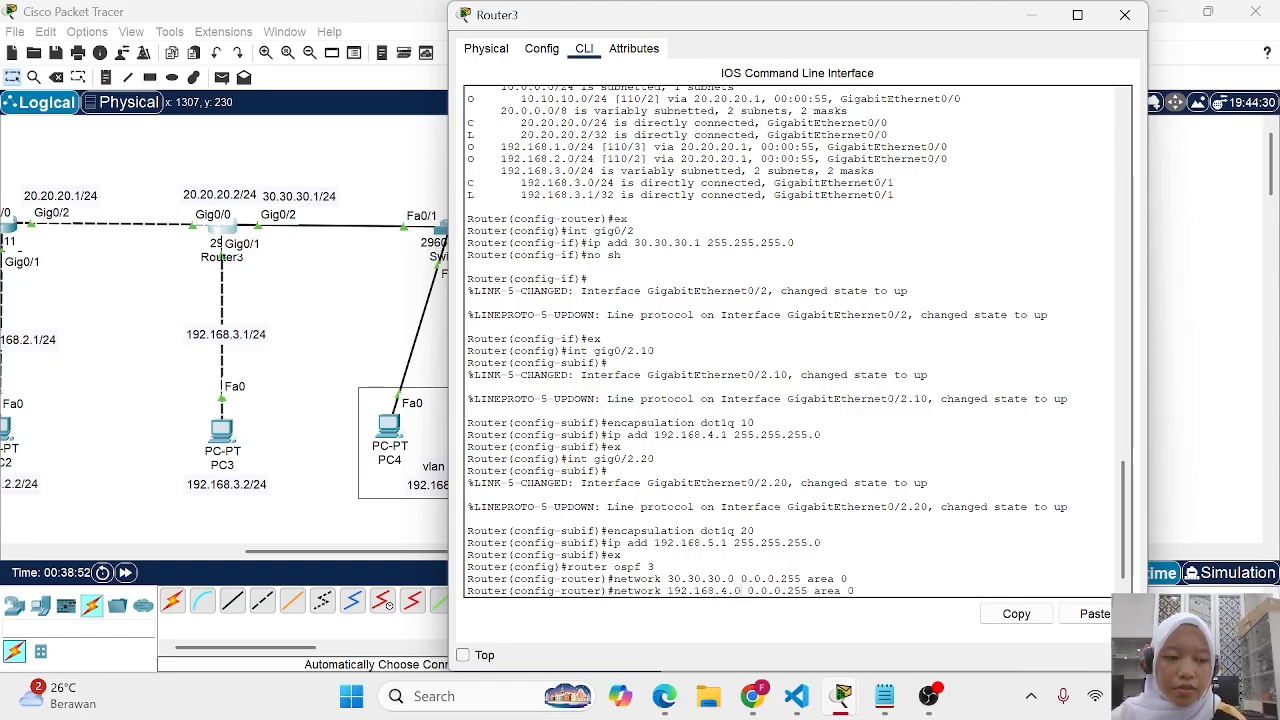
key(Return)
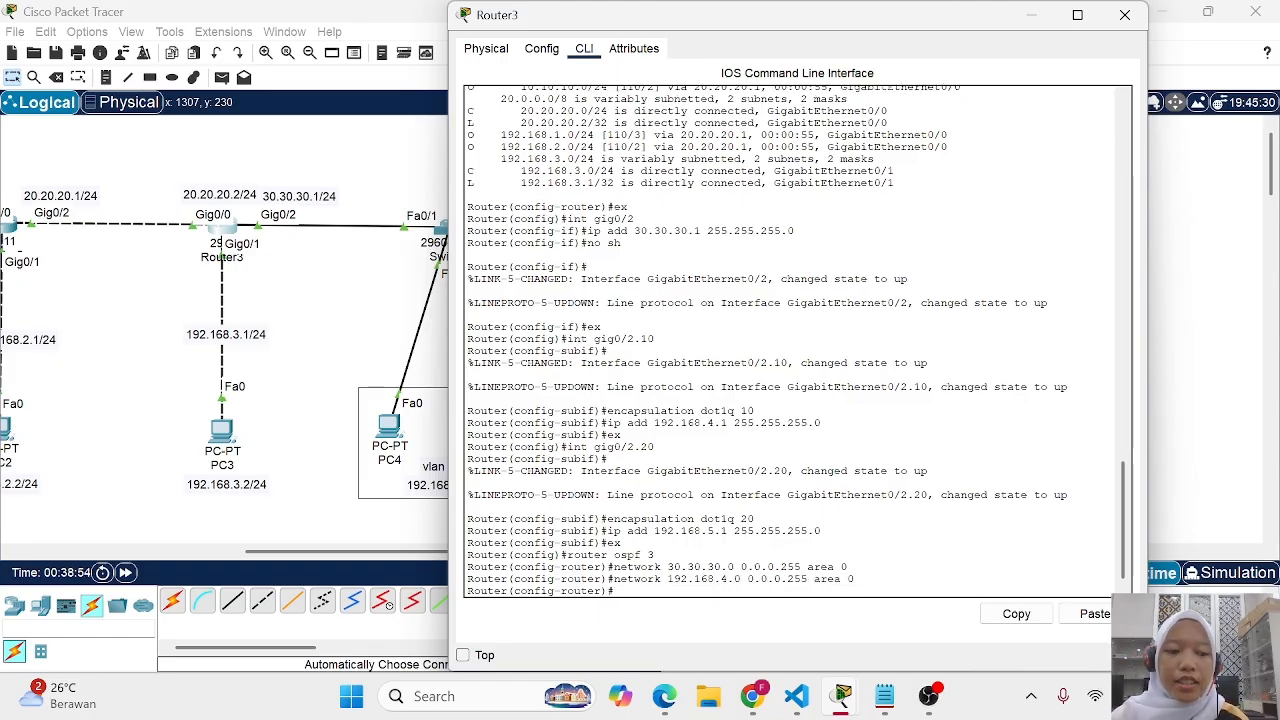
Advertise network 192.168.5.0 with wildcard mask 0.0.0.255 in area 0 of Router3's OSPF process
key(Up)
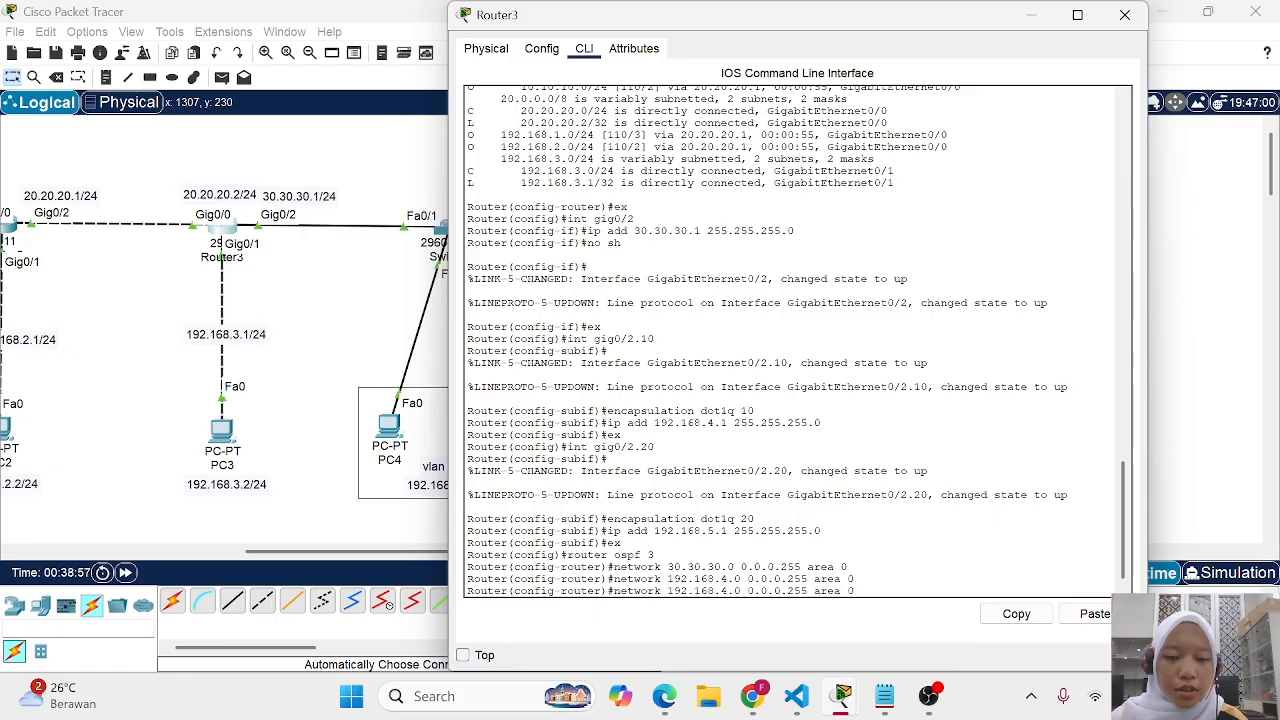
key(Left)
key(Left)
key(Left)
key(Left)
key(Left)
key(Left)
key(Left)
key(Left)
key(Left)
key(Left)
key(Left)
key(Left)
key(Left)
key(Left)
key(Left)
key(Left)
key(Left)
key(Left)
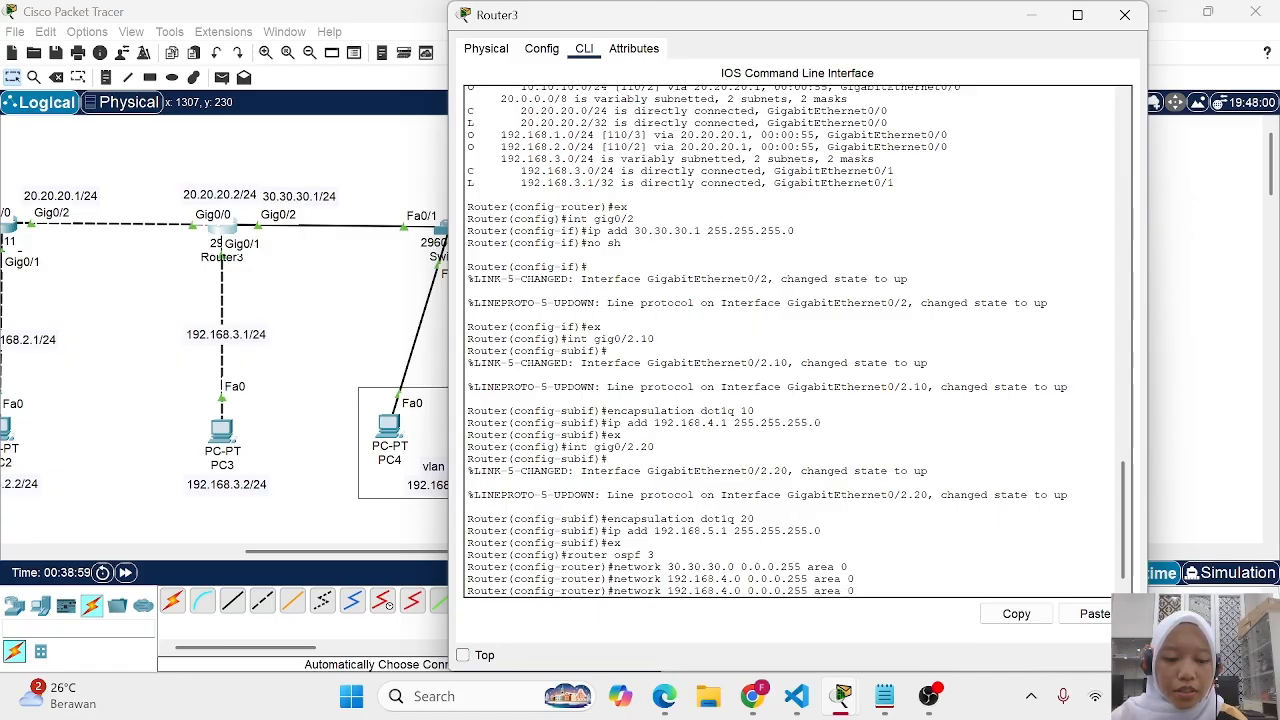
key(BackSpace)
key(BackSpace)
text(5.)
key(Return)
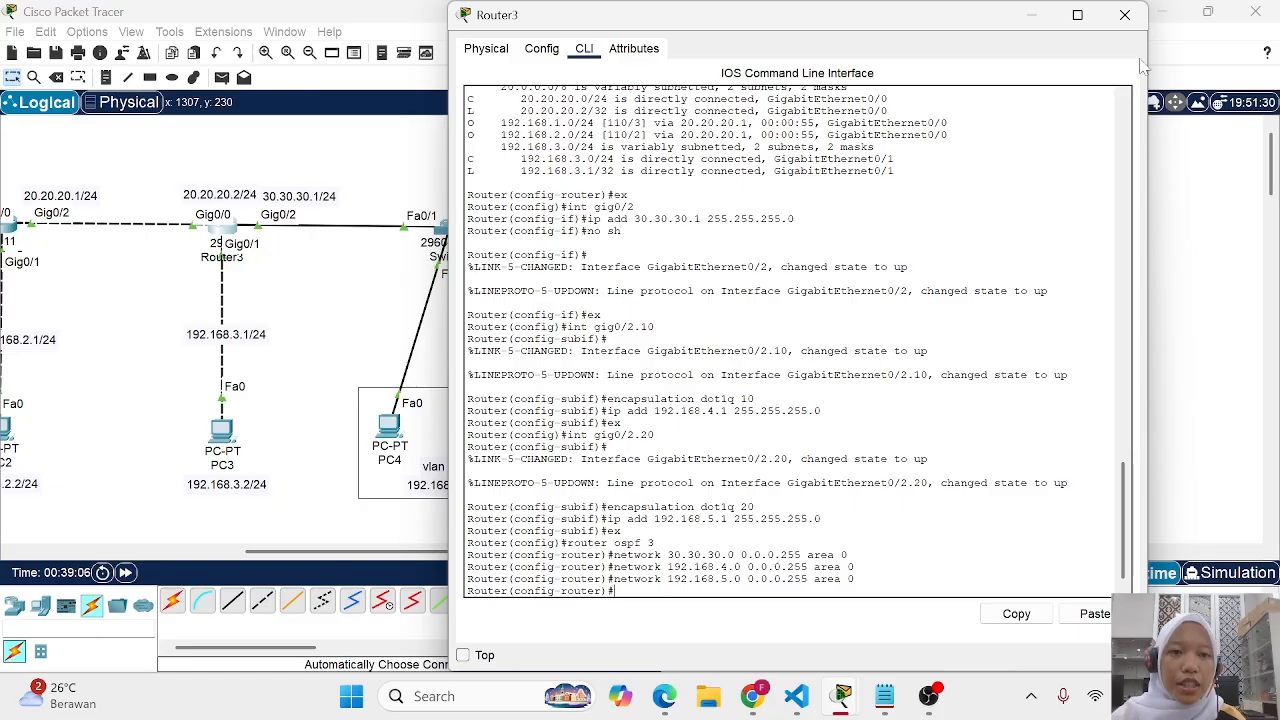
Switch from Router3 to Router1's CLI and enter privileged mode followed by global configuration mode
click(1034, 18)
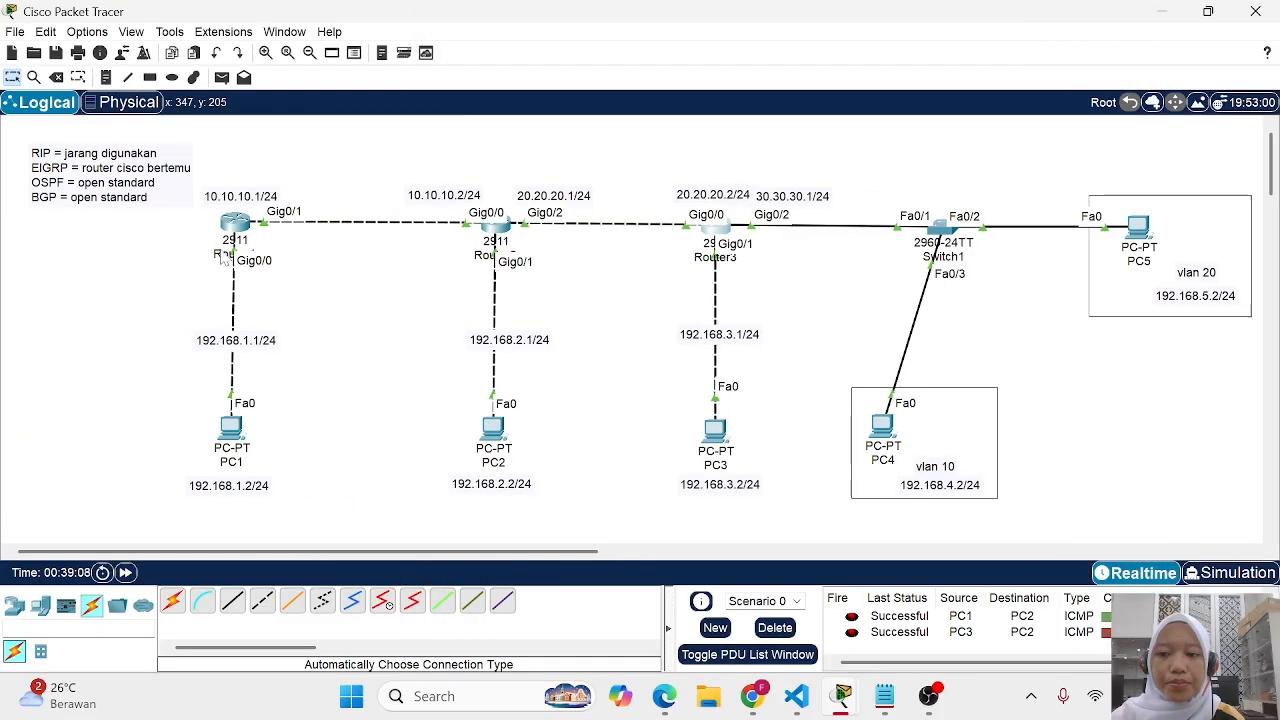
click(233, 224)
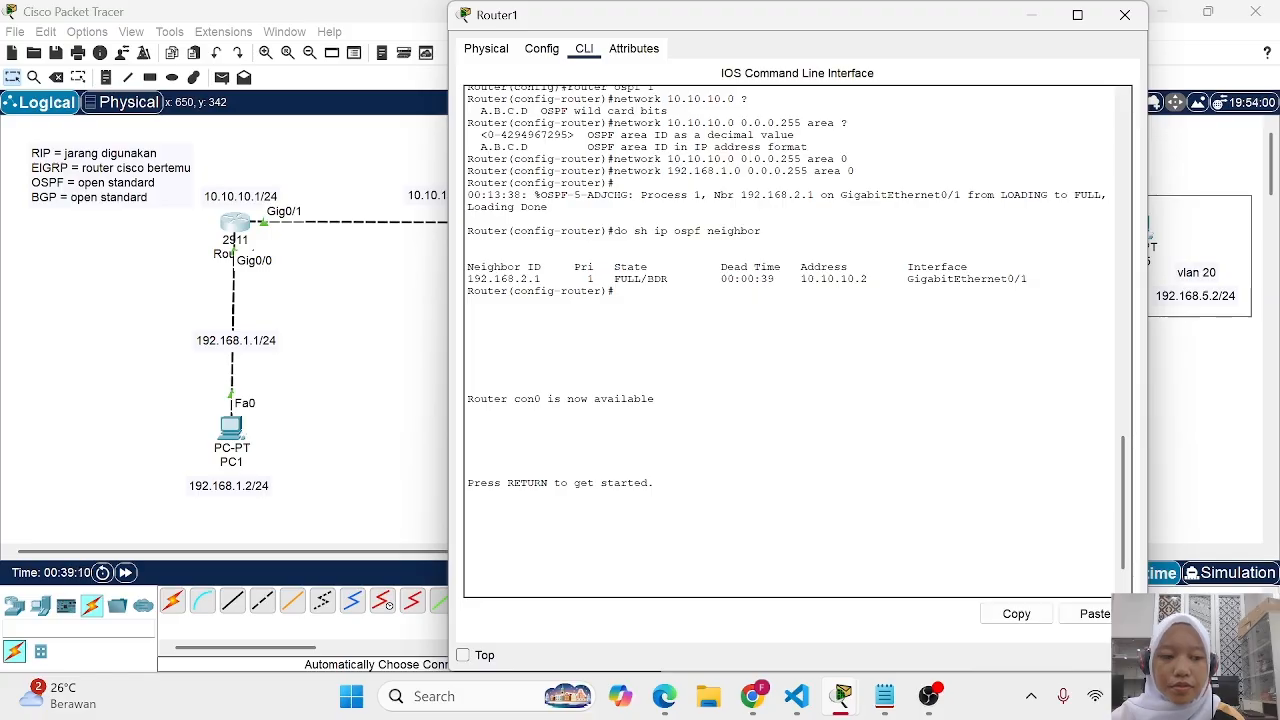
key(Return)
text(er>e)
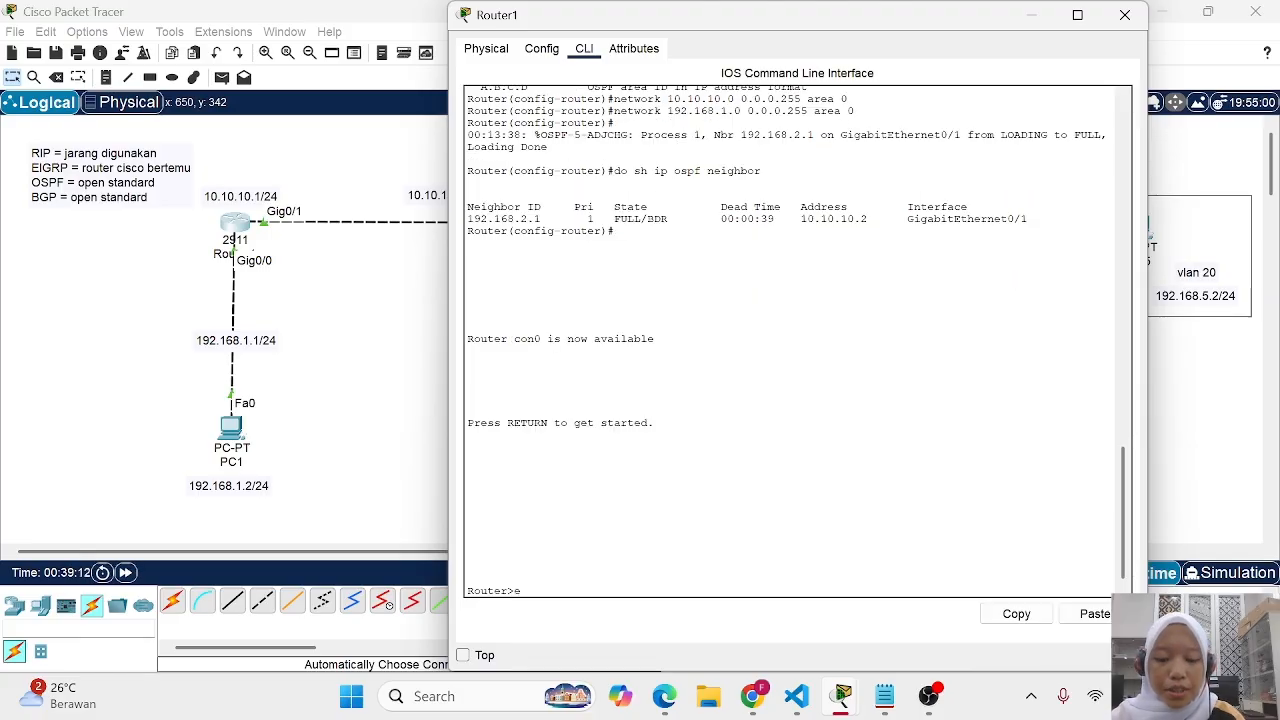
text(n)
key(Return)
text(conf t)
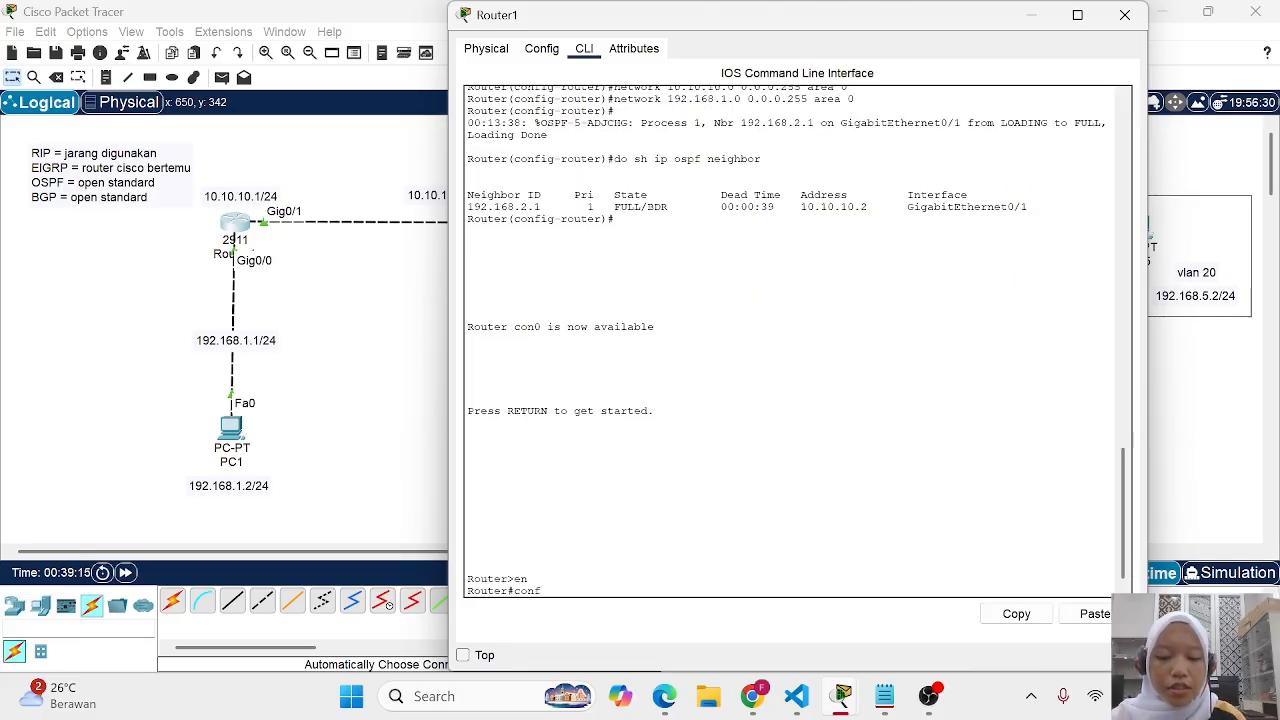
key(Return)
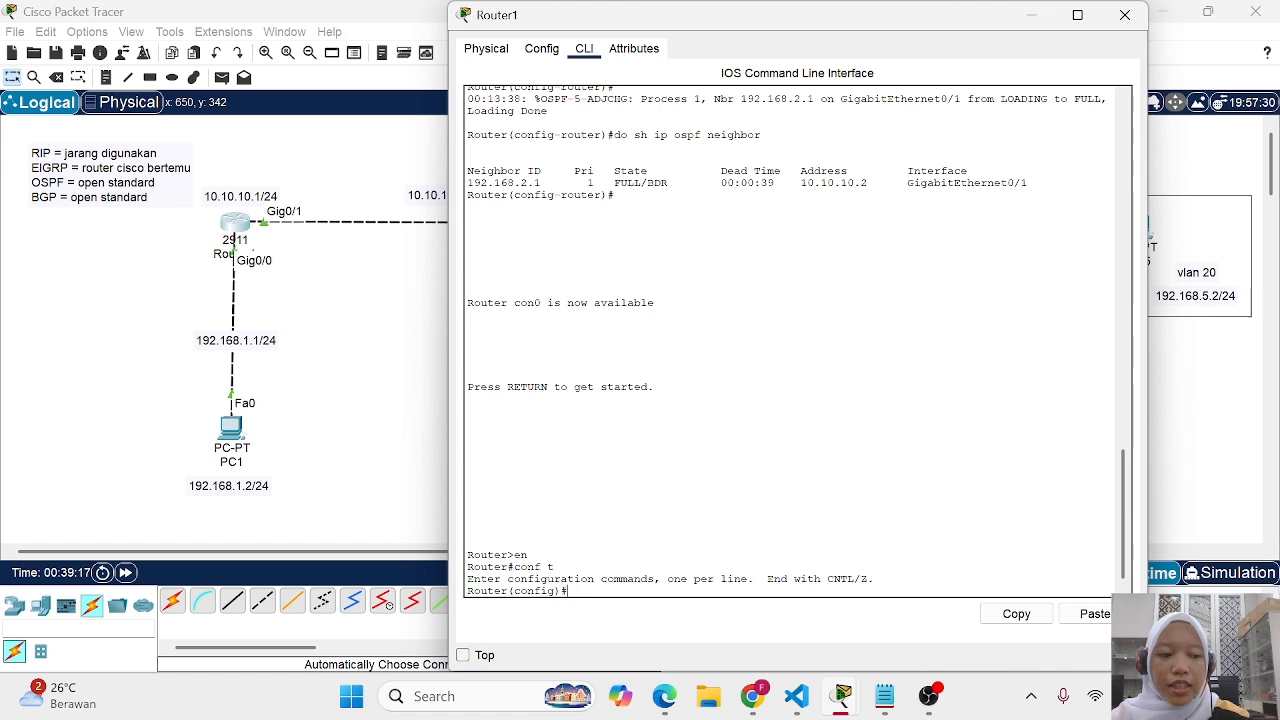
Display Router1's full IP routing table with do sh ip route to check the OSPF routes
text(do sh i)
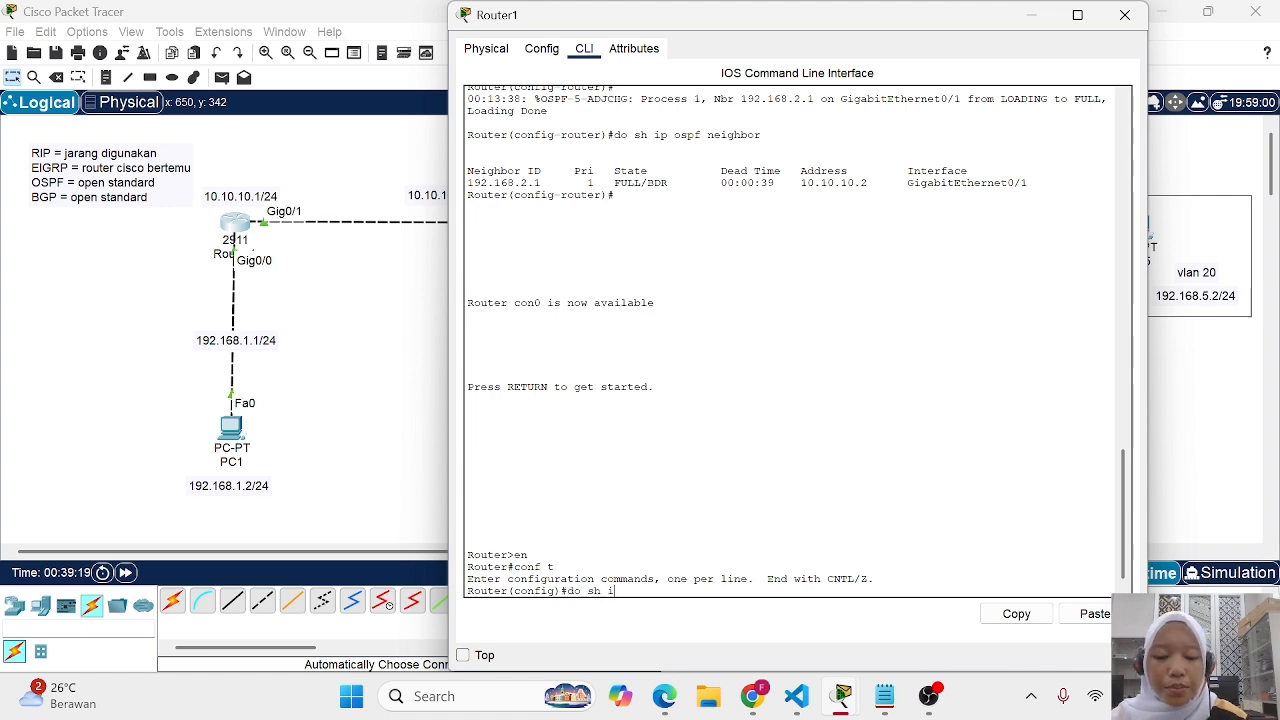
text(p route)
key(Return)
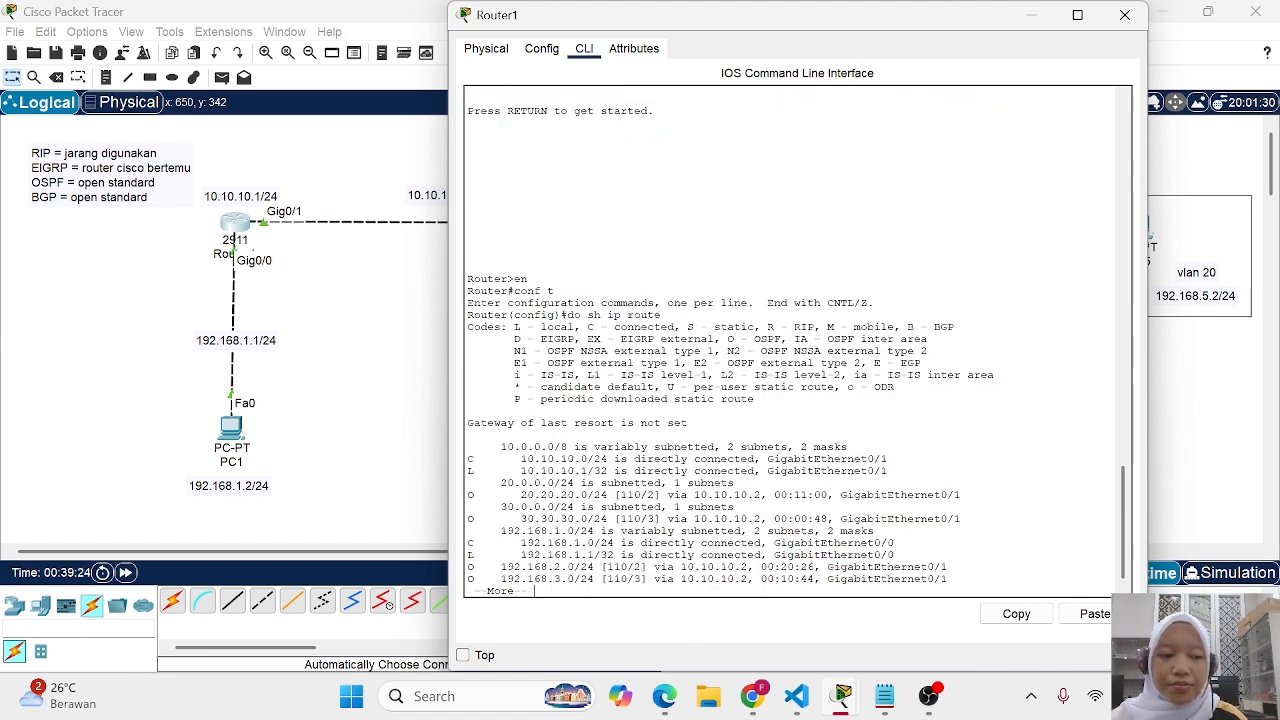
key(space)
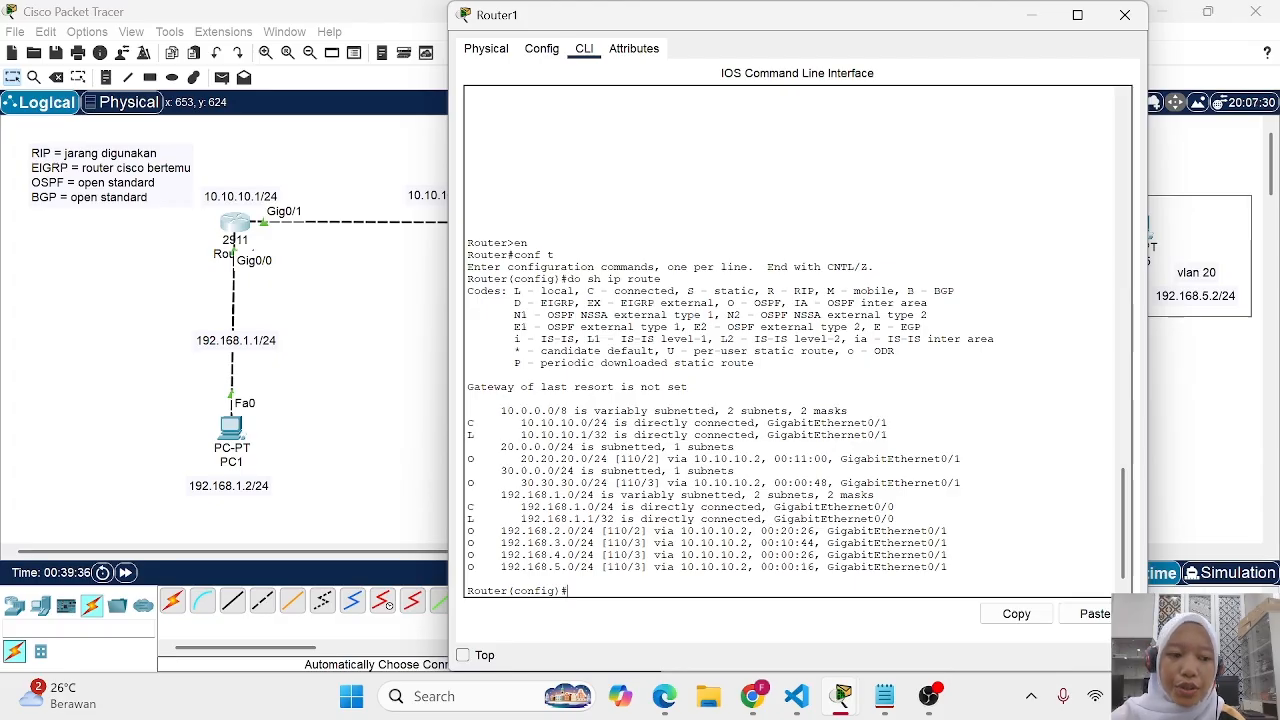
click(1031, 15)
Send a simple PDU from PC1 to PC5 and check its status in the PDU list
scroll(841, 494, right, 5)
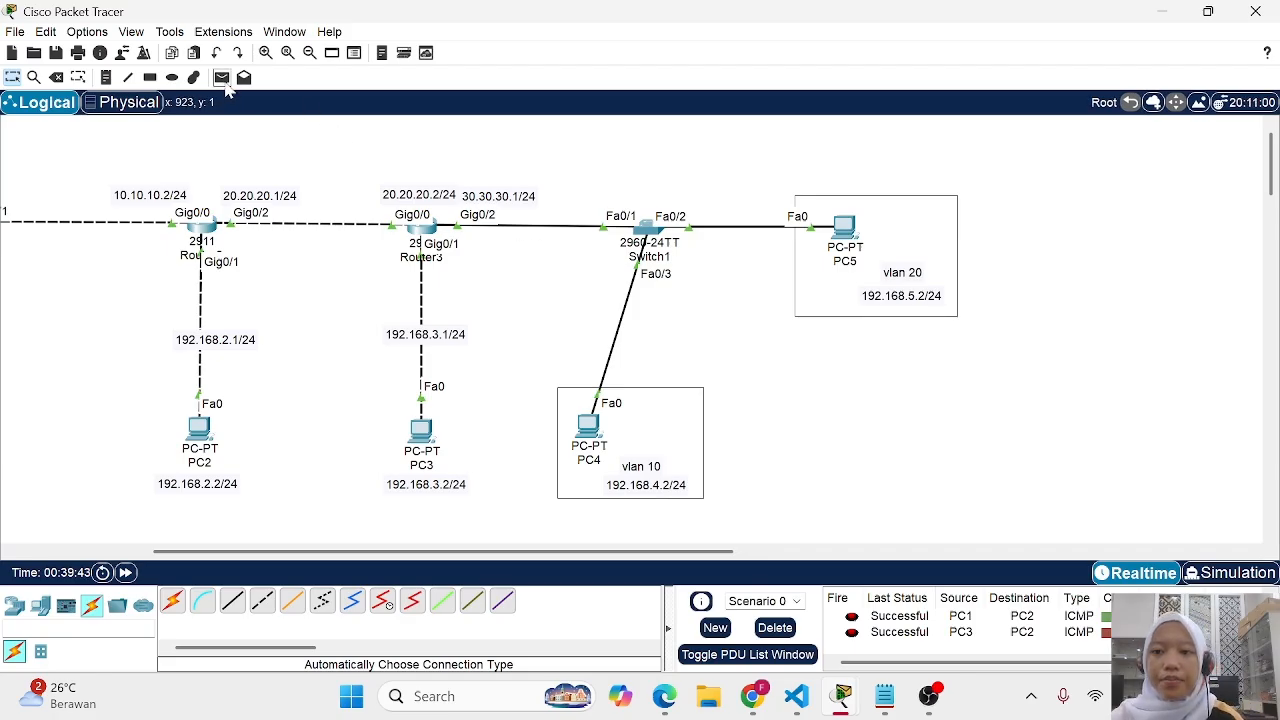
key(p)
scroll(175, 436, left, 5)
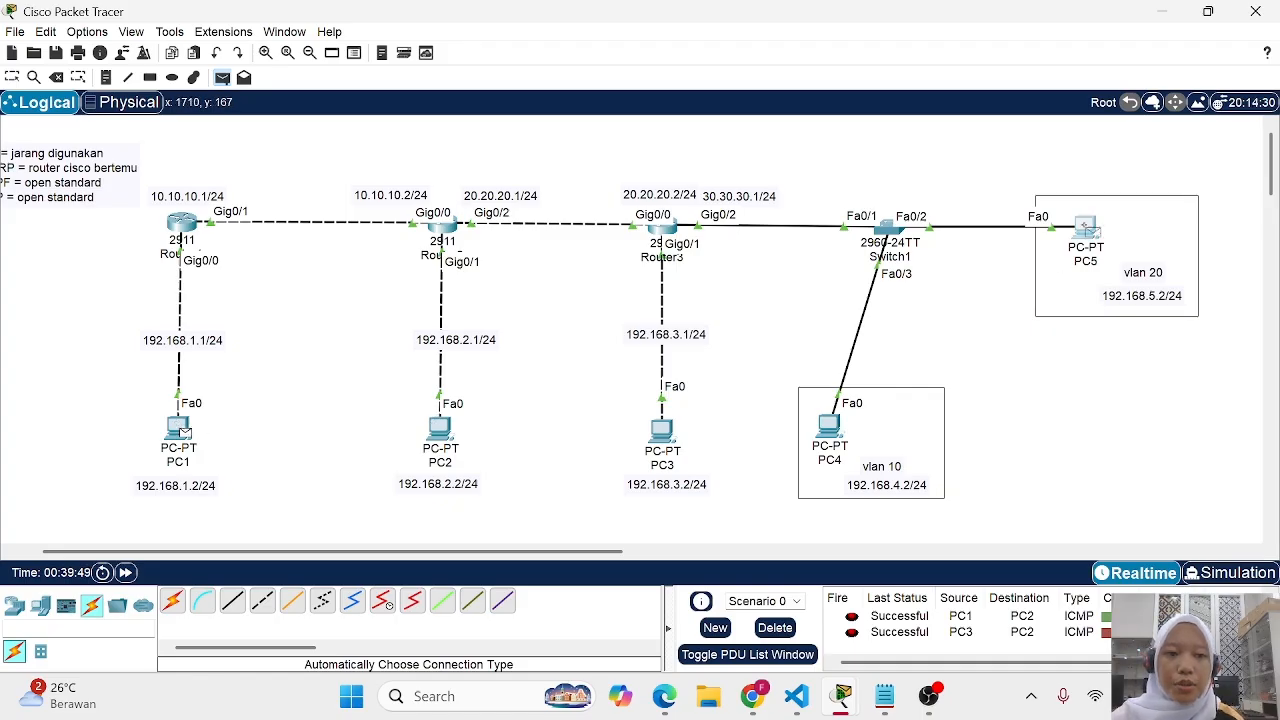
click(1086, 228)
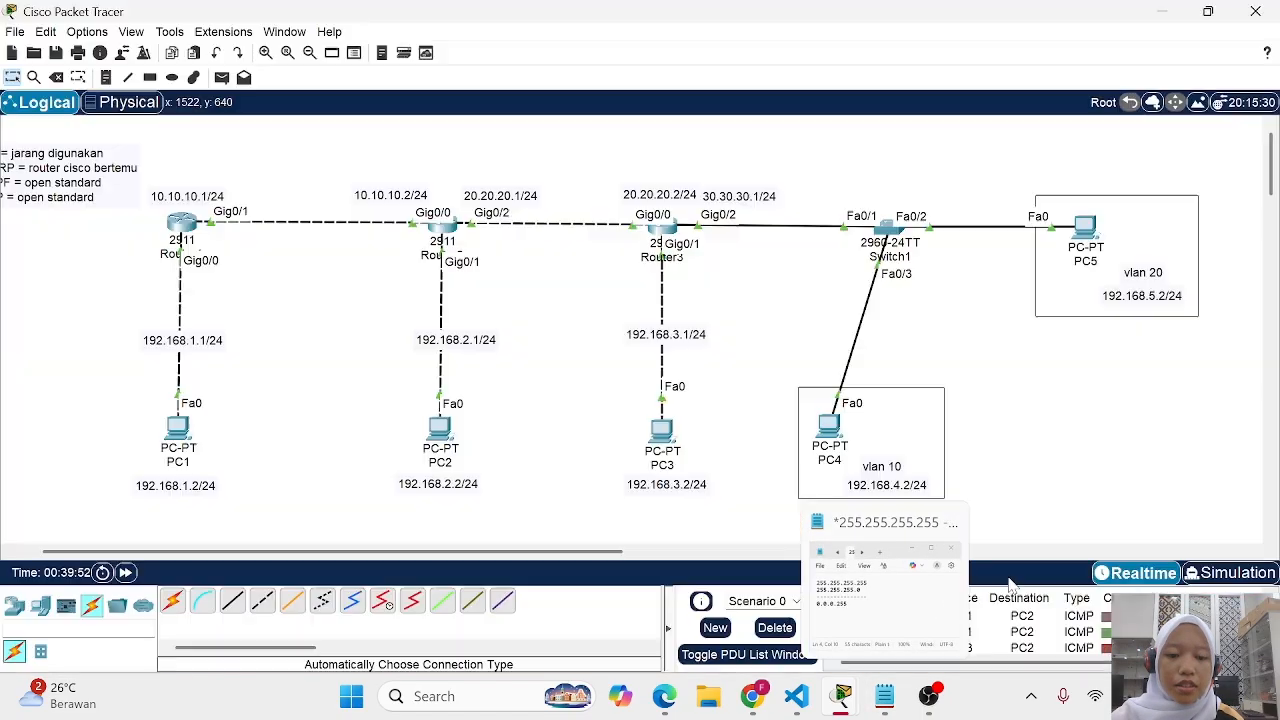
scroll(1000, 618, down, 1)
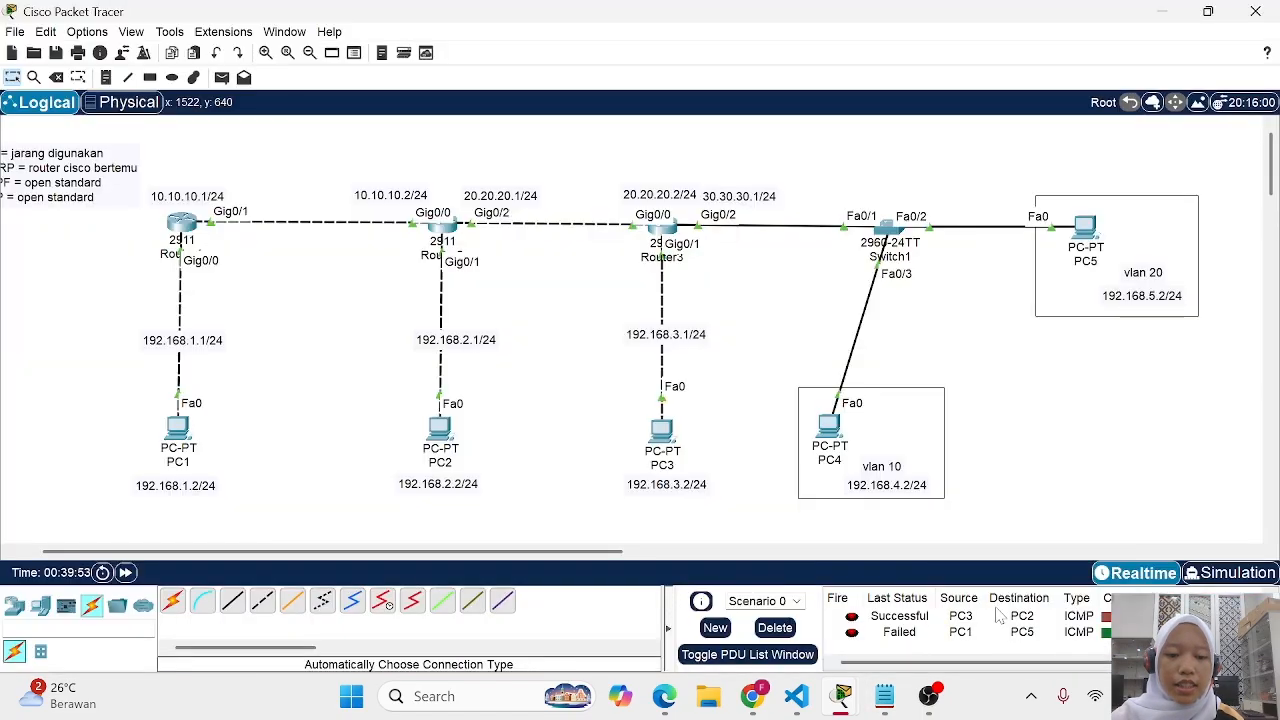
Delete the current PDU scenario and send a fresh simple PDU from PC1 to PC5
click(777, 630)
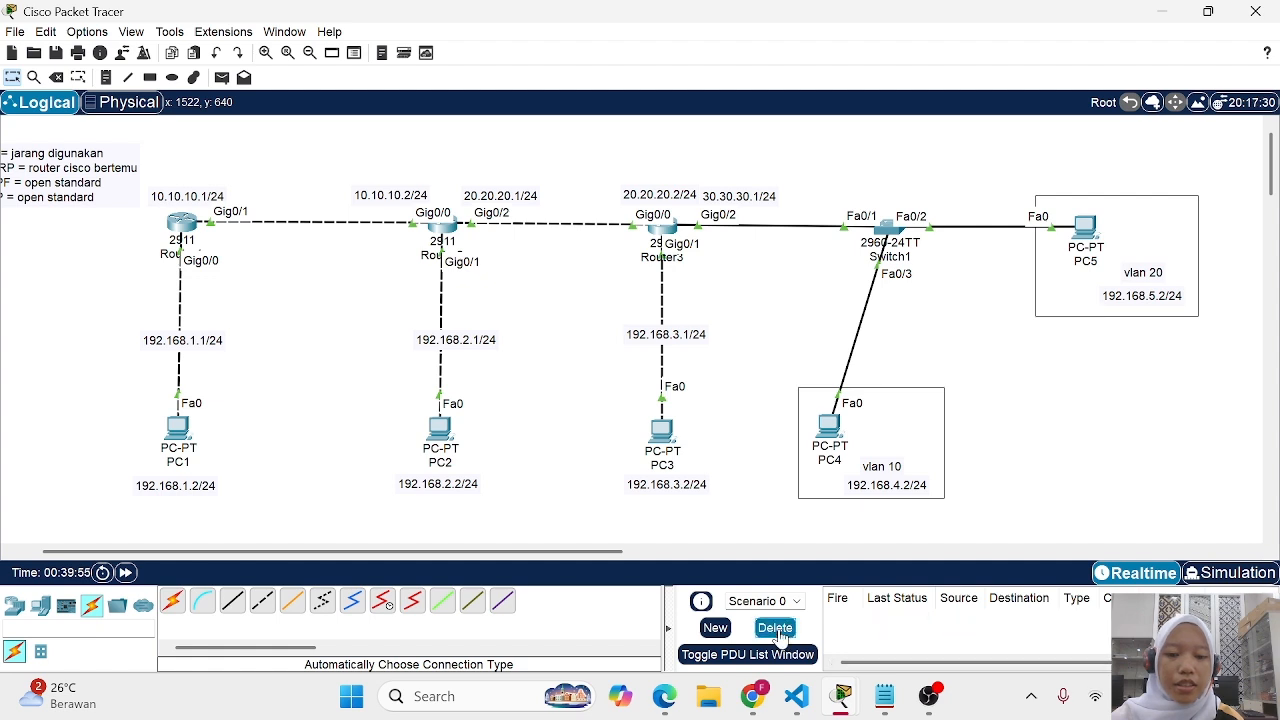
click(222, 77)
click(177, 426)
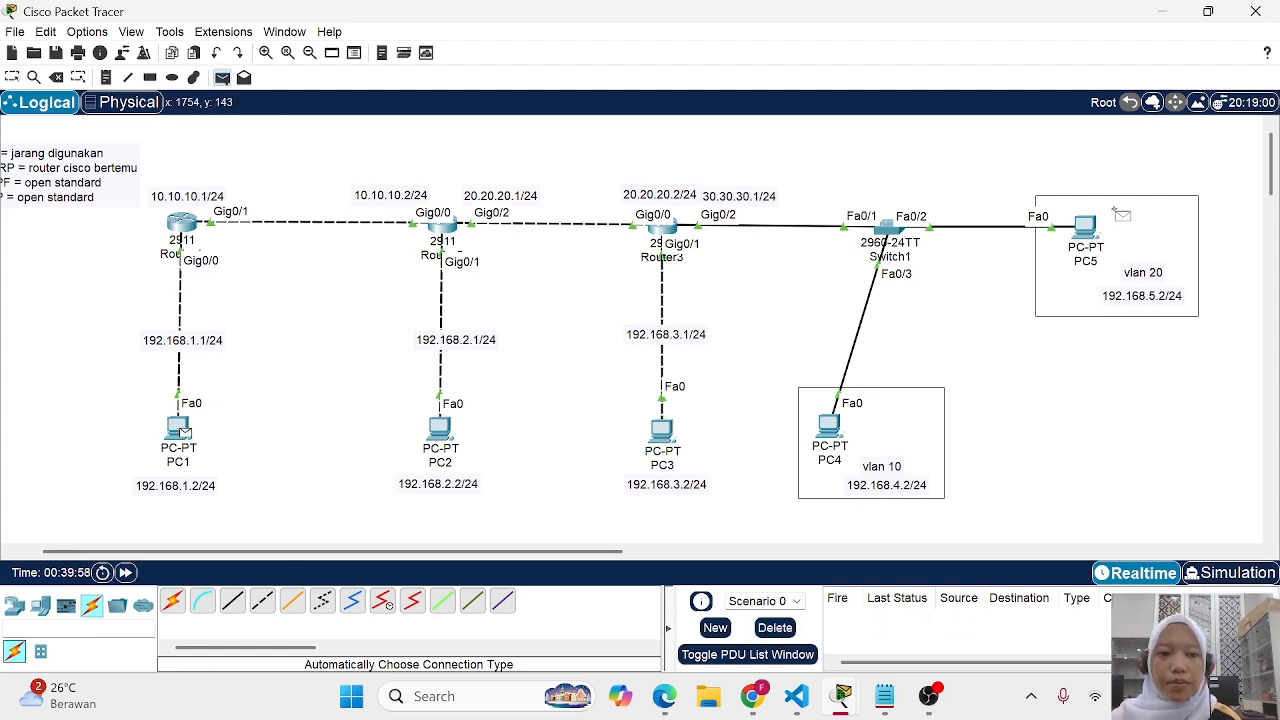
click(1086, 228)
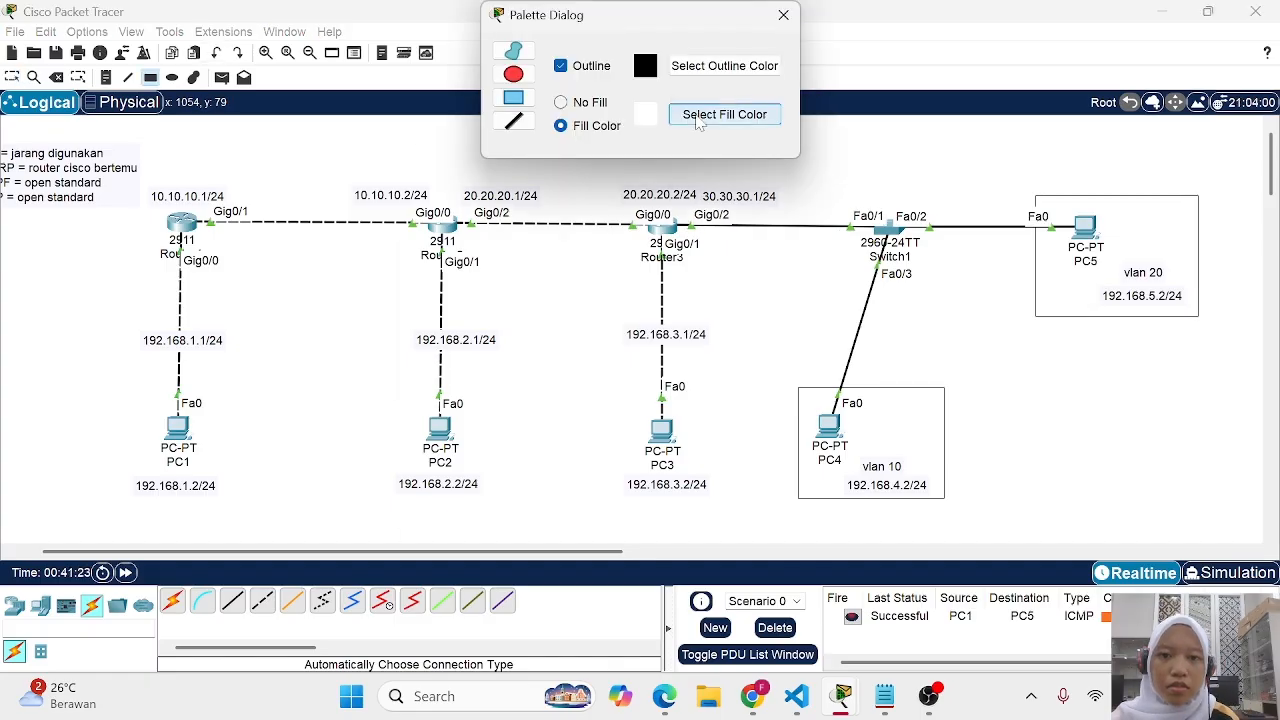
Draw a magenta-filled rectangle over the Router1 and PC1 segment, reaching across to Router2 and PC2
click(724, 114)
click(703, 477)
mouse_move(128, 174)
mouse_down()
mouse_move(434, 411)
mouse_move(443, 508)
mouse_up()
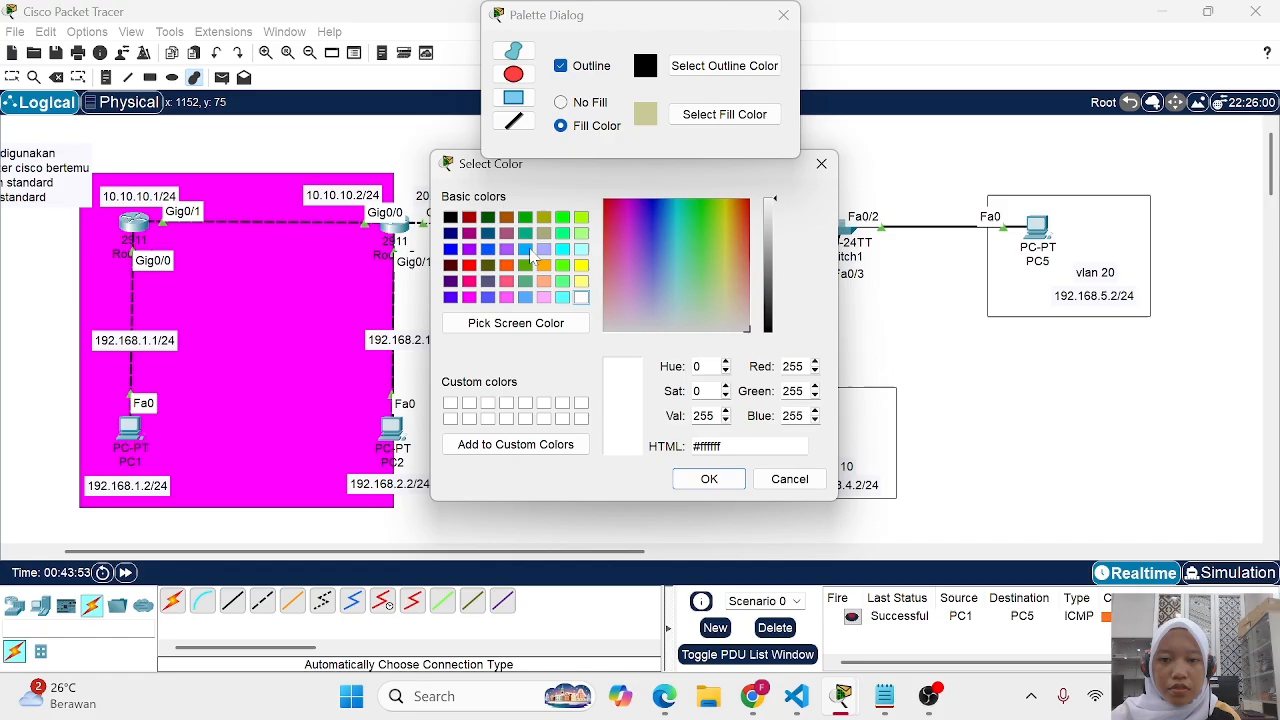
Draw a rectangle filled with #c8c896 from the magenta area's edge at Router2 across to beyond PC5
click(544, 234)
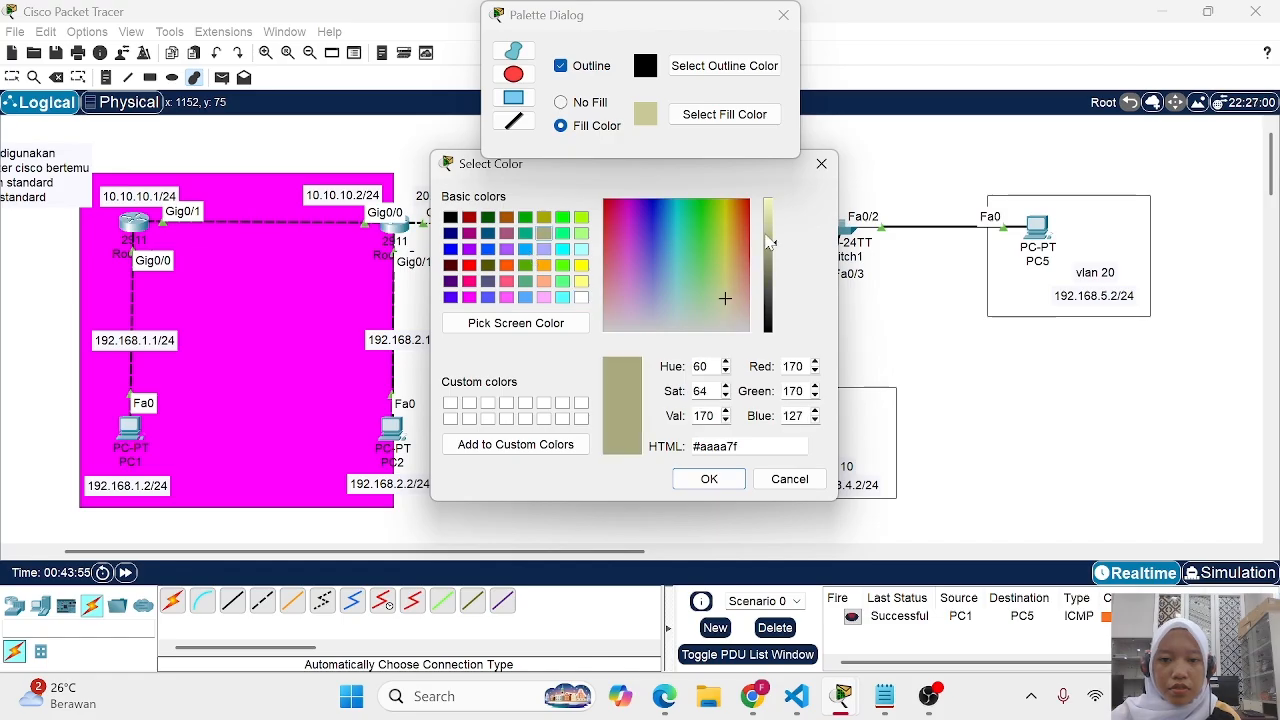
click(767, 233)
click(705, 481)
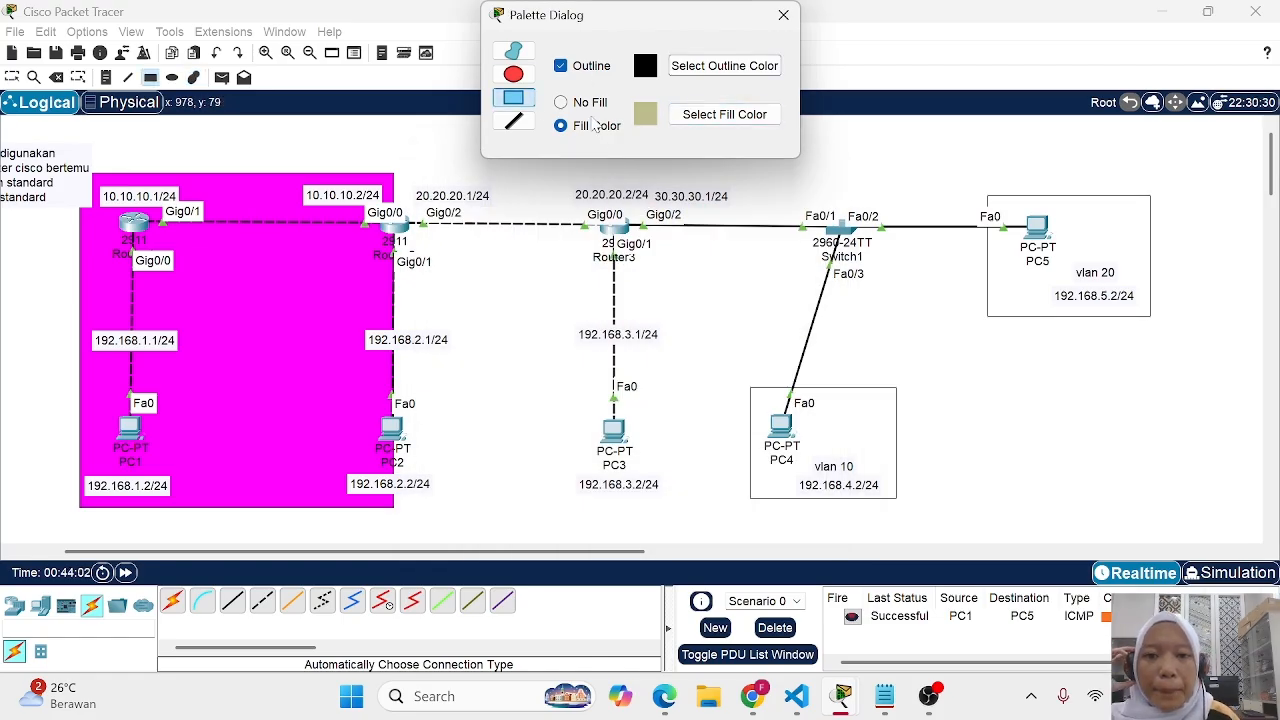
click(724, 114)
click(544, 234)
click(767, 229)
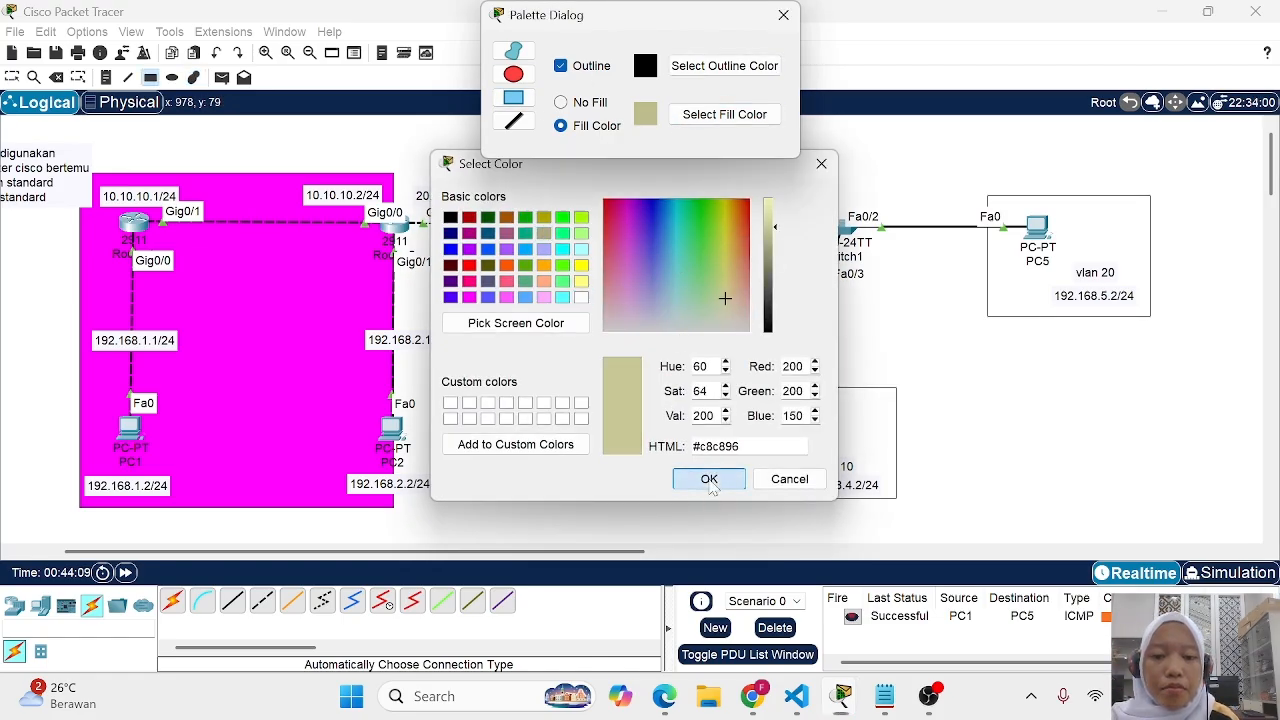
click(709, 479)
mouse_move(394, 175)
mouse_down()
mouse_move(1149, 508)
mouse_move(1167, 503)
mouse_up()
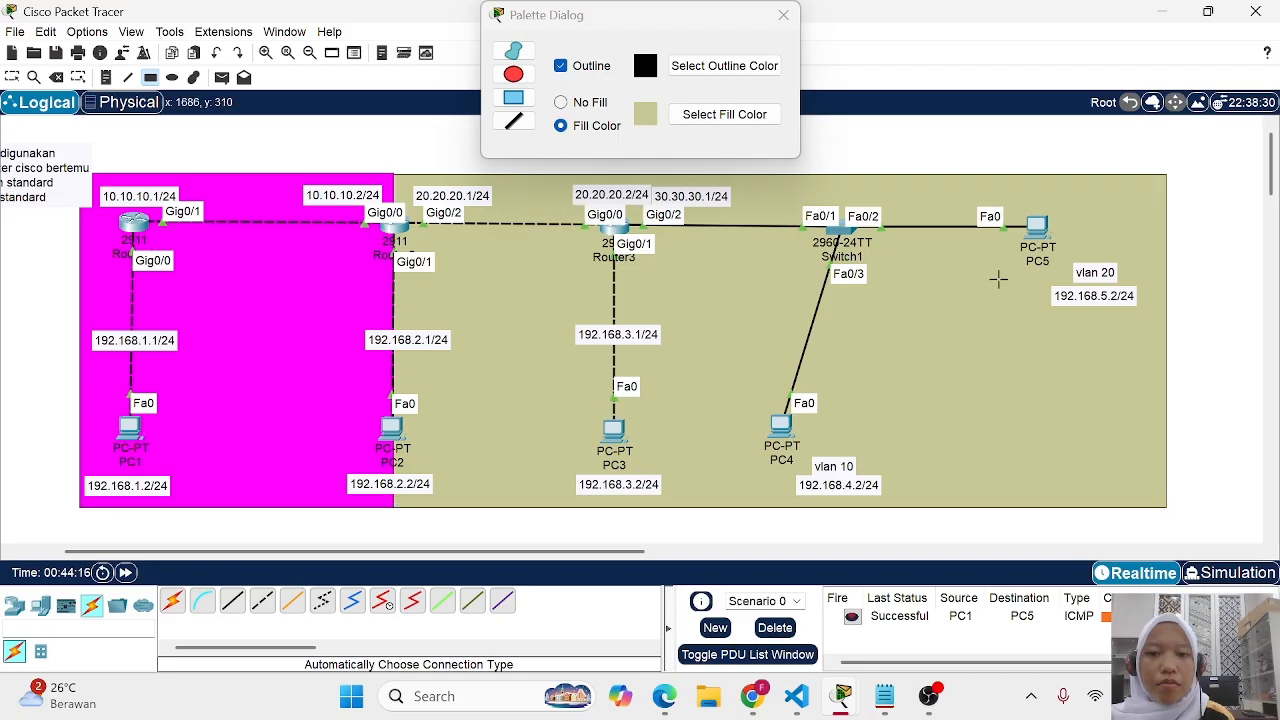
Draw unfilled outline rectangles around the VLAN 10 group at PC4 and the VLAN 20 group at PC5
click(513, 97)
click(560, 102)
drag(743, 375, 755, 465)
drag(755, 465, 900, 497)
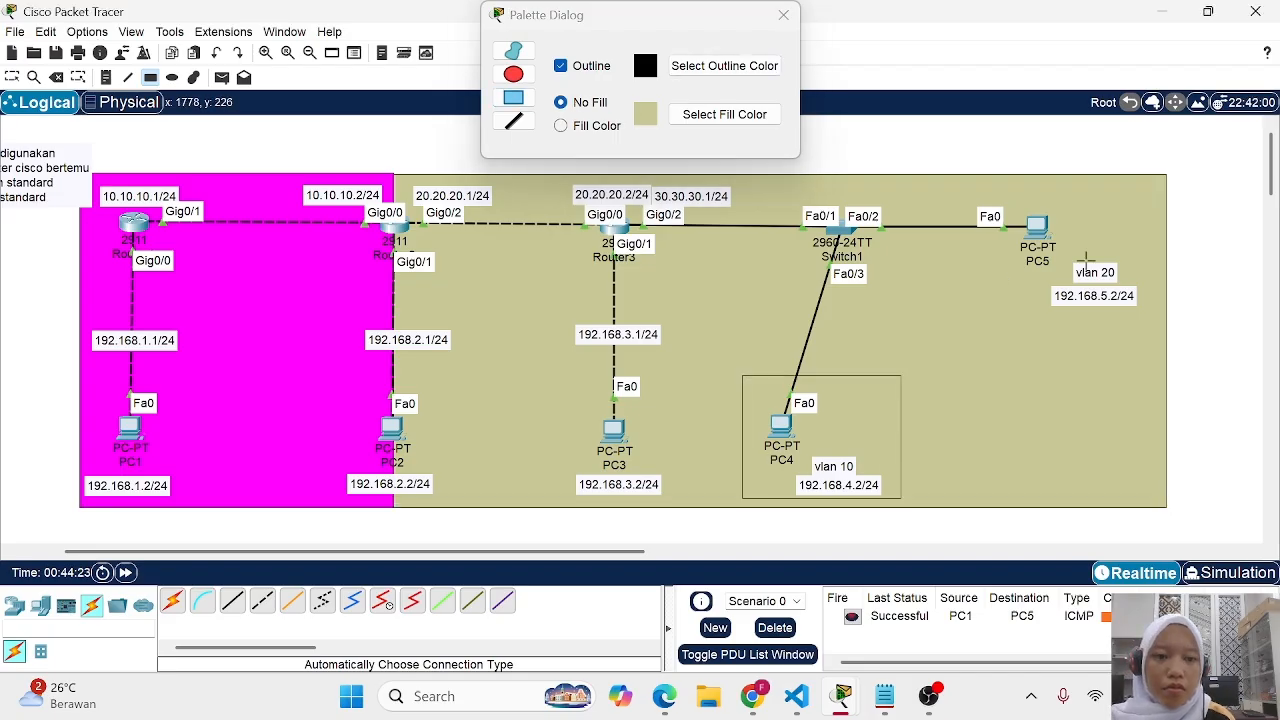
mouse_move(1001, 199)
mouse_down()
mouse_move(1097, 314)
mouse_move(1149, 322)
mouse_up()
click(783, 14)
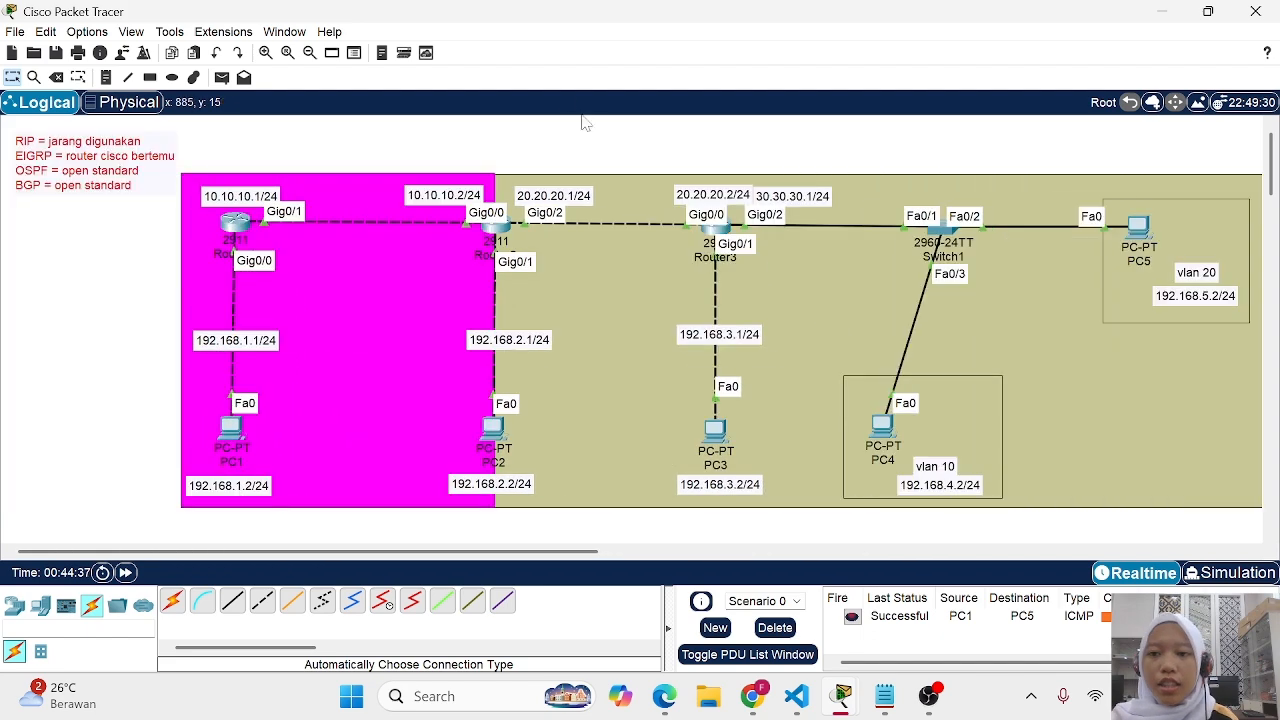
Add the note "AREA 0" inside the magenta region and "AREA 1" inside the khaki region
click(106, 77)
click(336, 334)
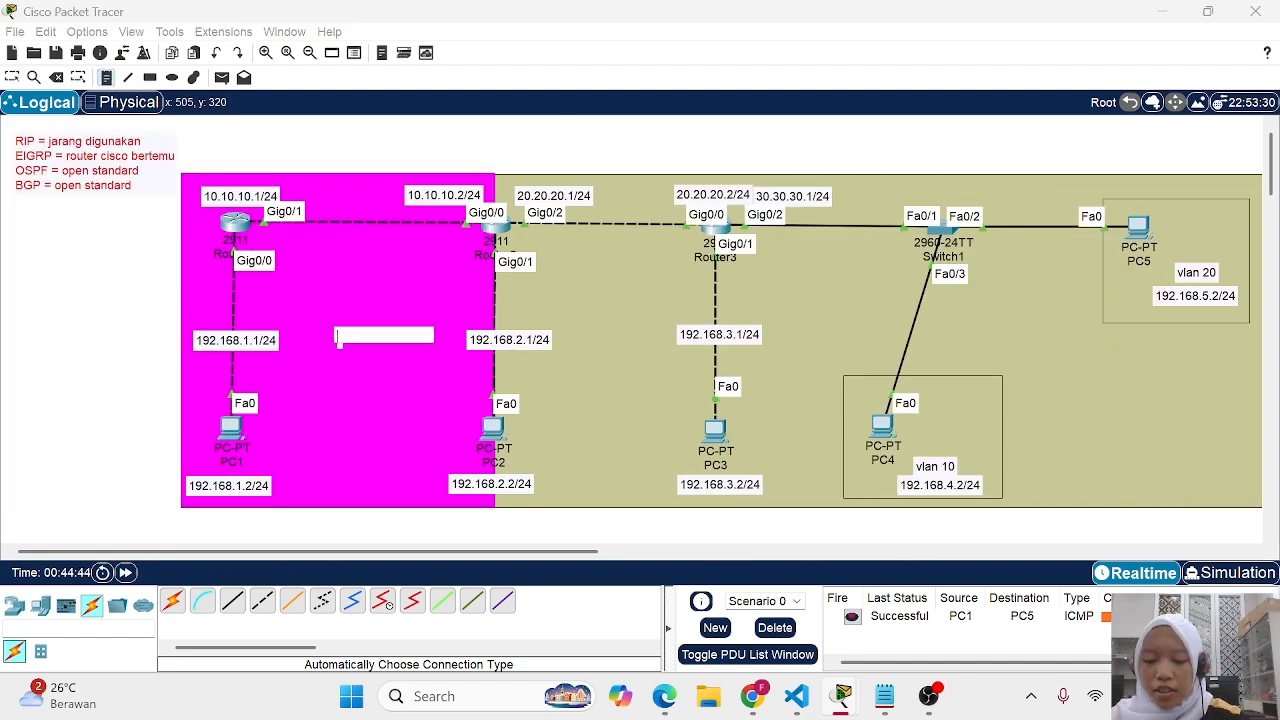
text(AREA 0)
click(1078, 420)
text(A)
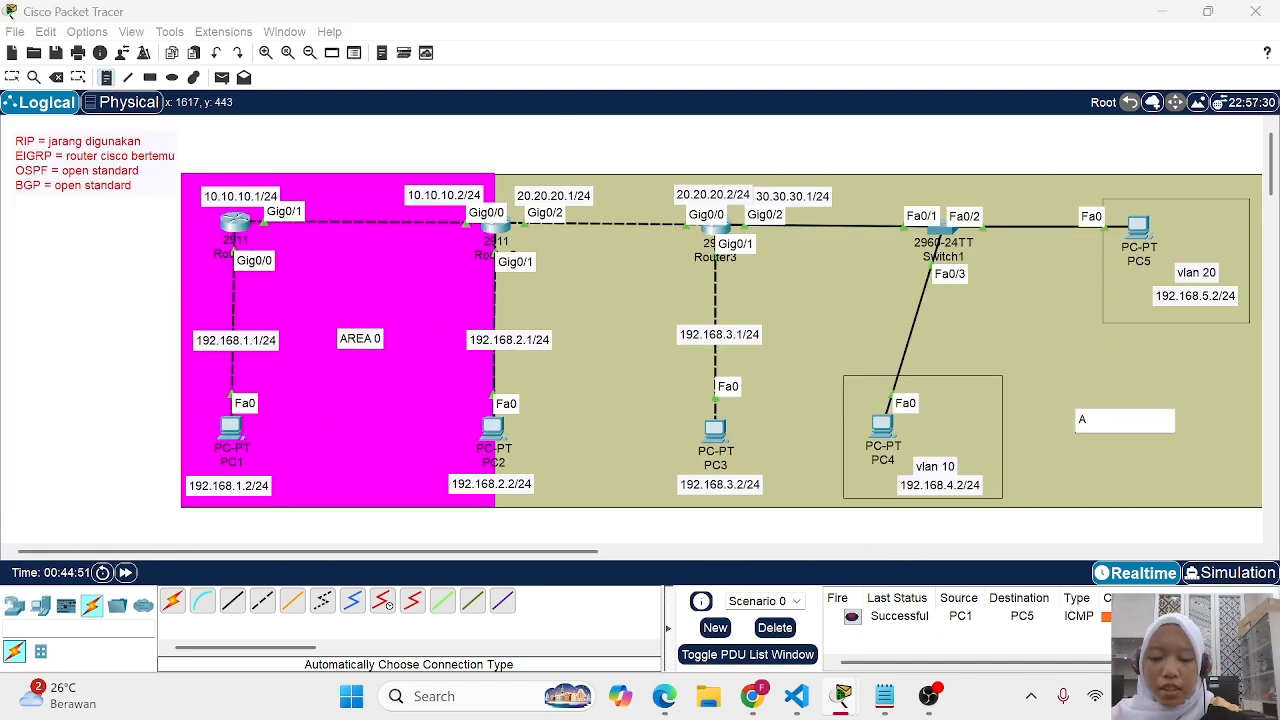
text(REA 1)
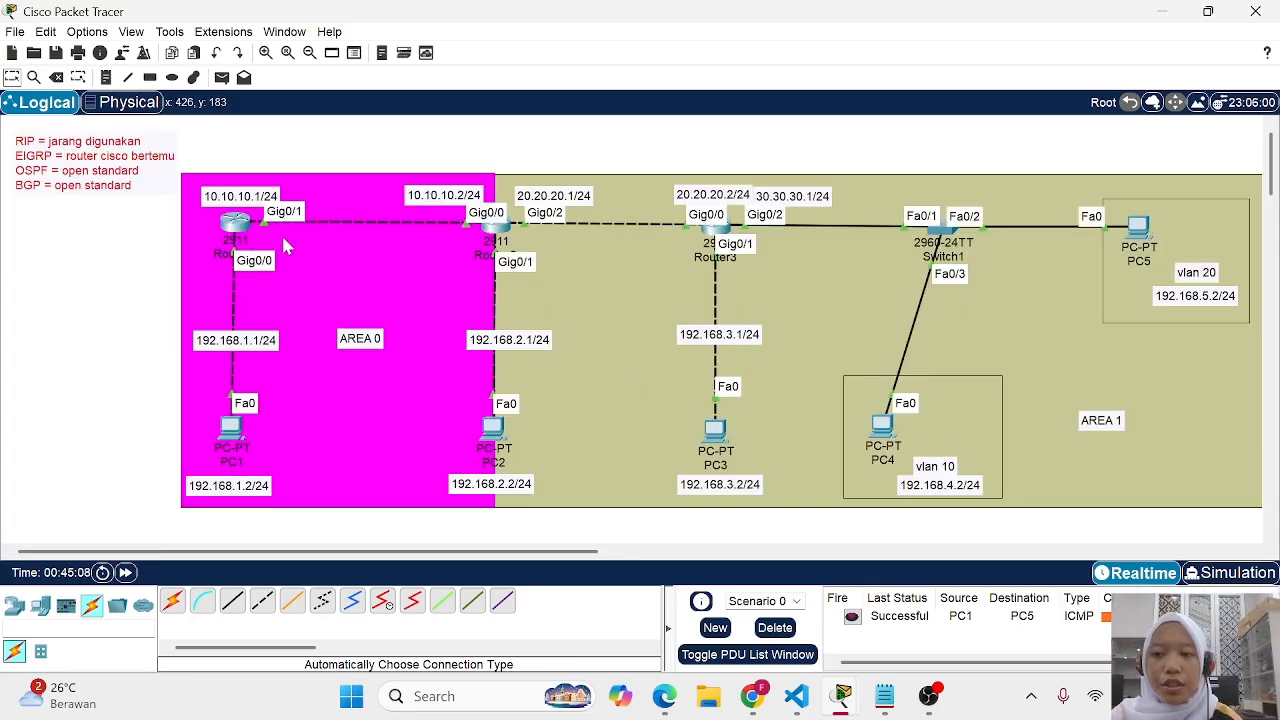
key(Escape)
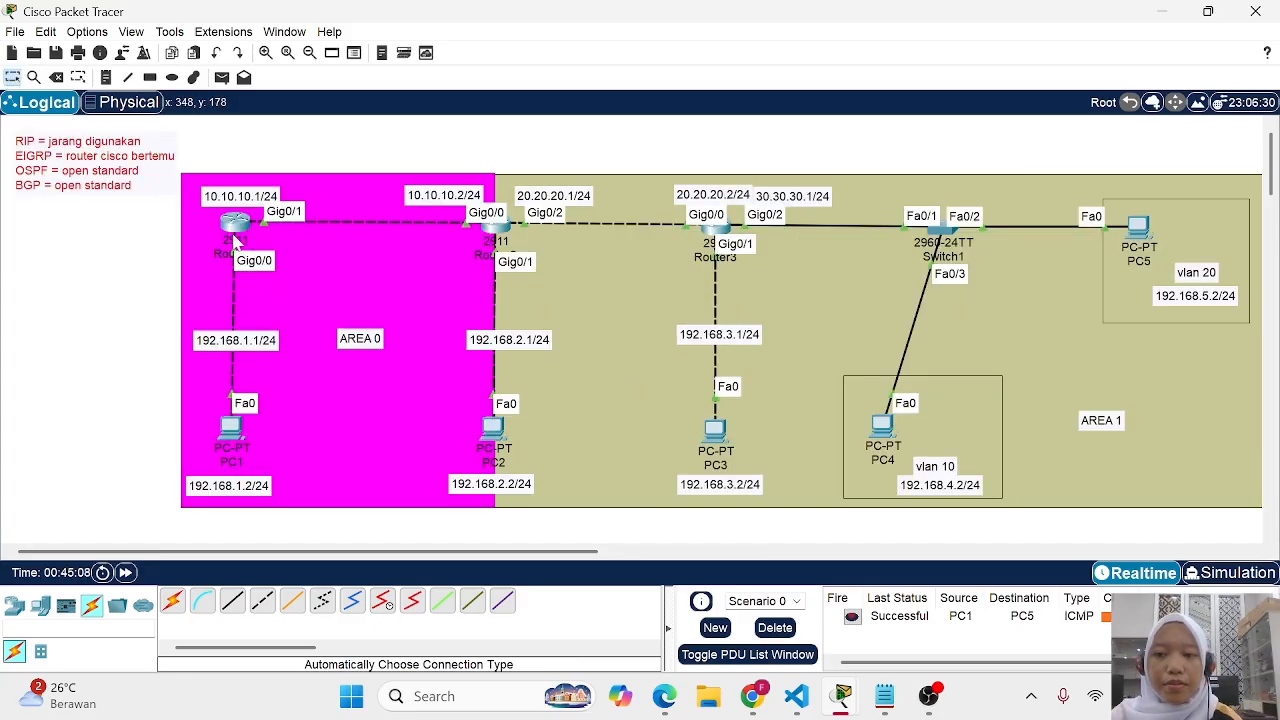
Display Router1's running configuration with do sh run and check its OSPF network areas
click(235, 225)
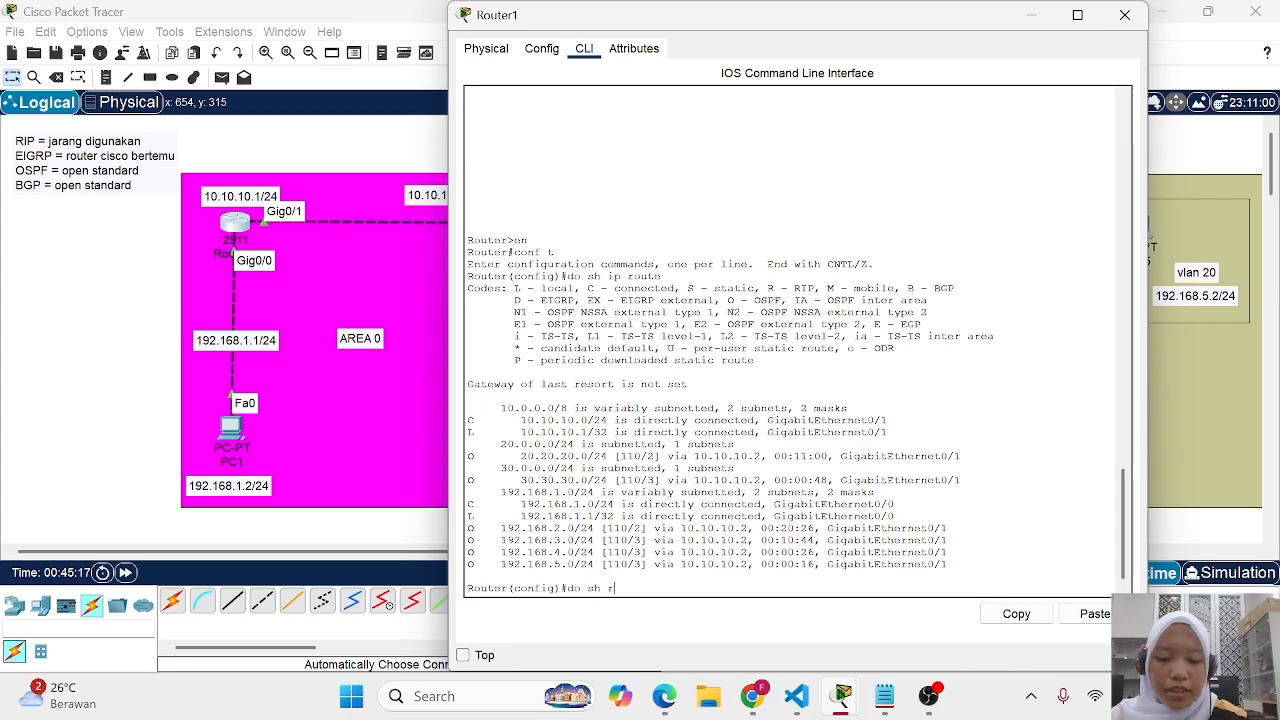
key(Return)
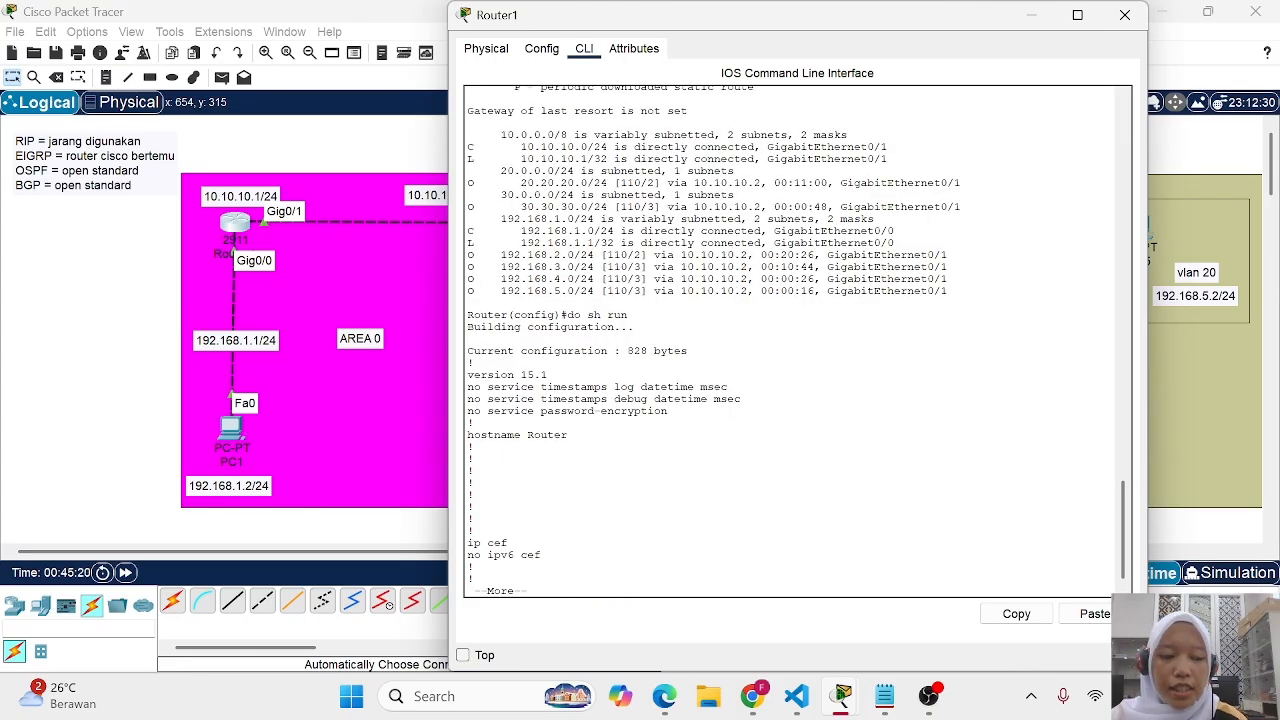
key(space)
key(space)
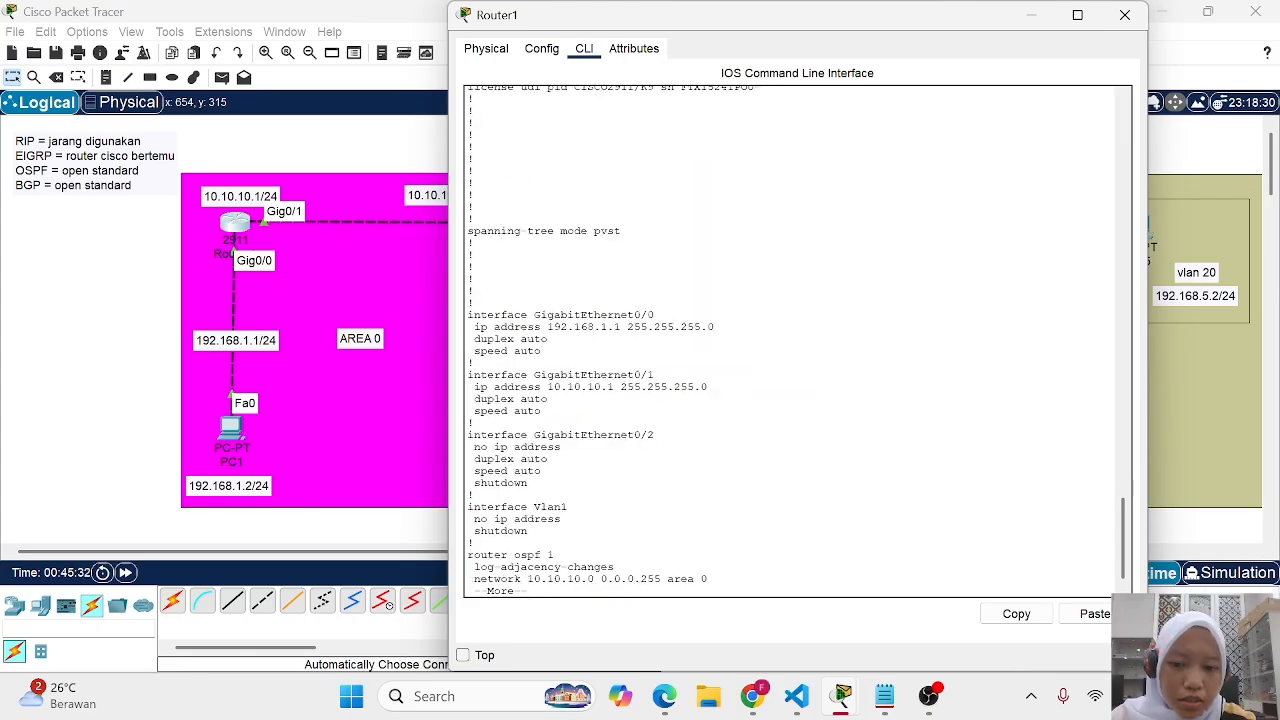
key(space)
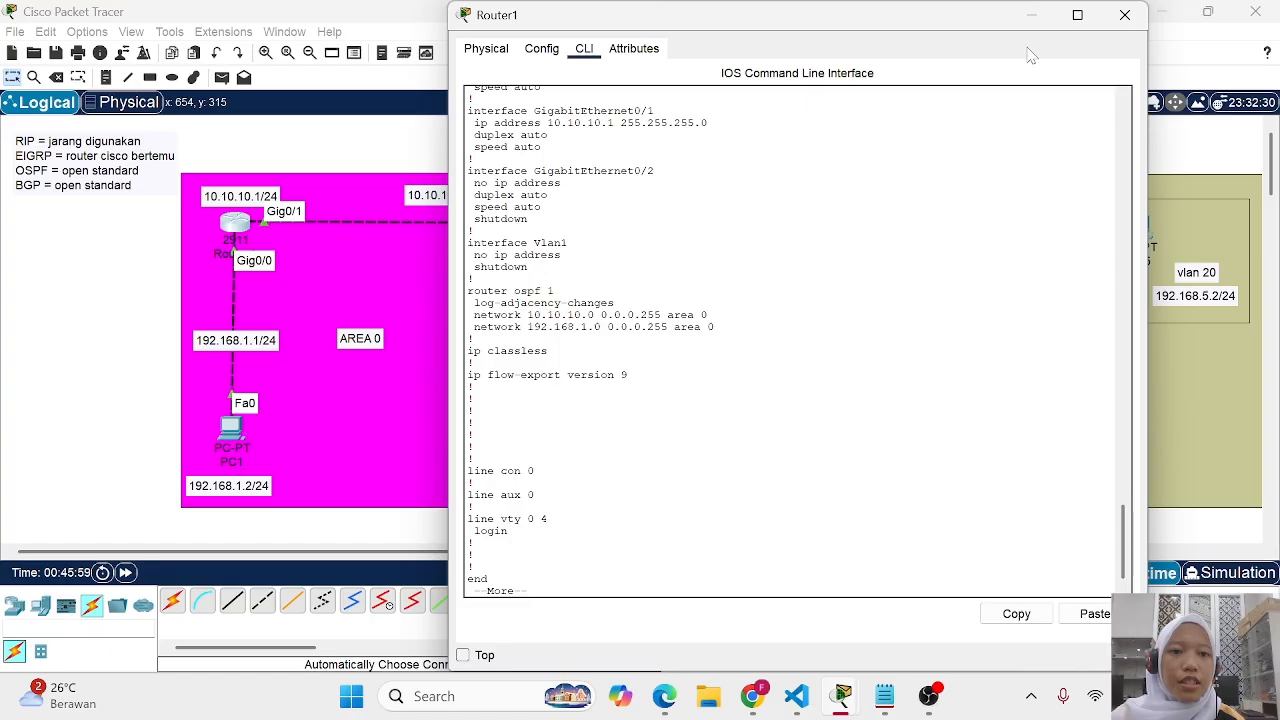
click(1033, 15)
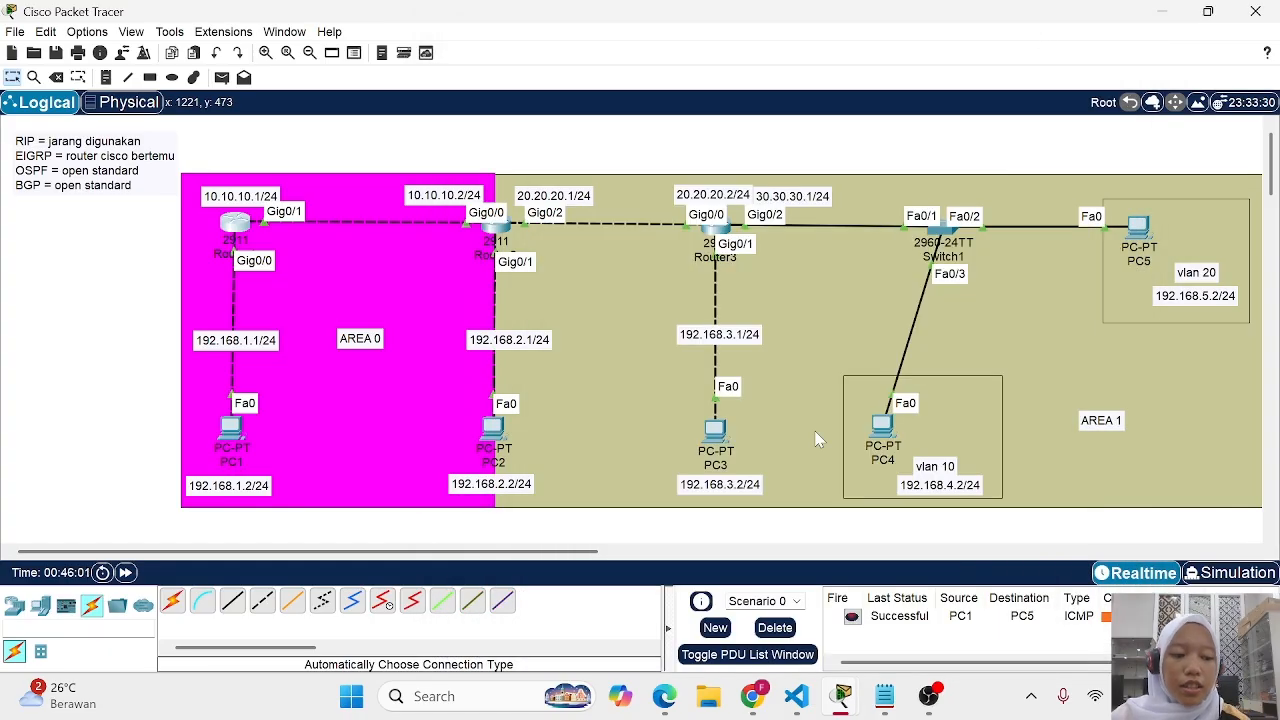
Open Router2's CLI and enter privileged mode followed by global configuration mode
click(490, 230)
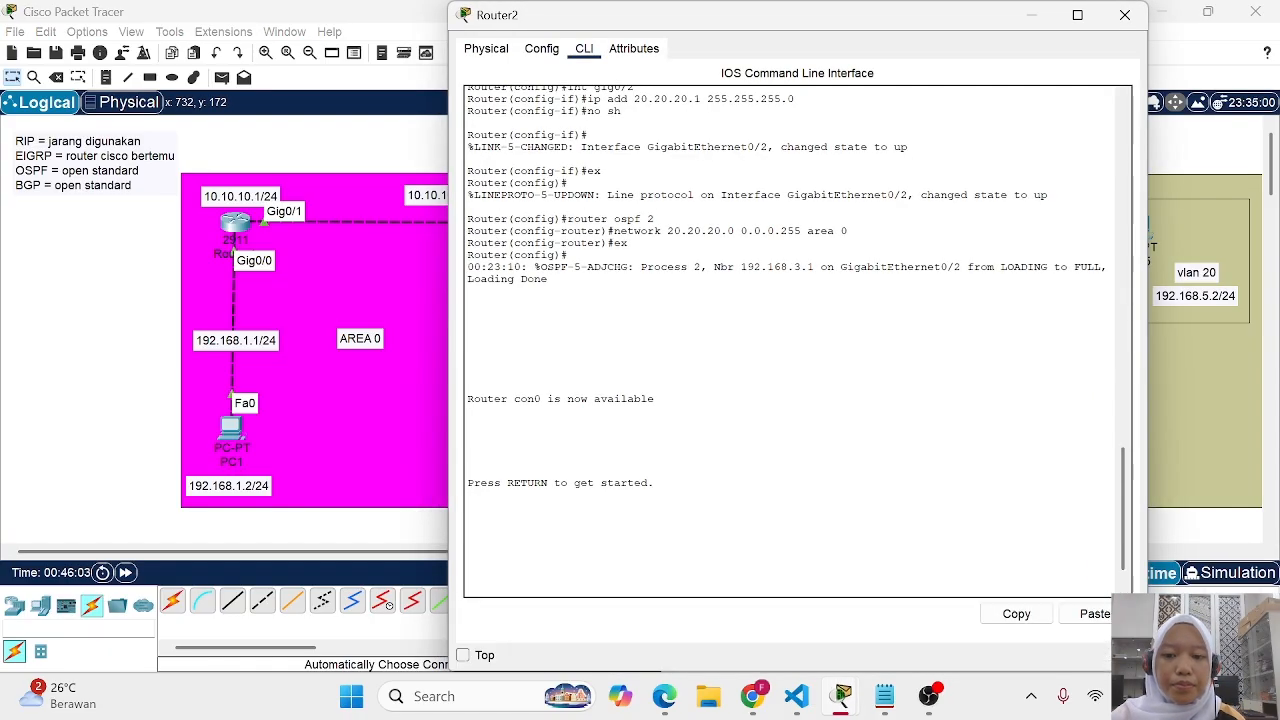
key(Return)
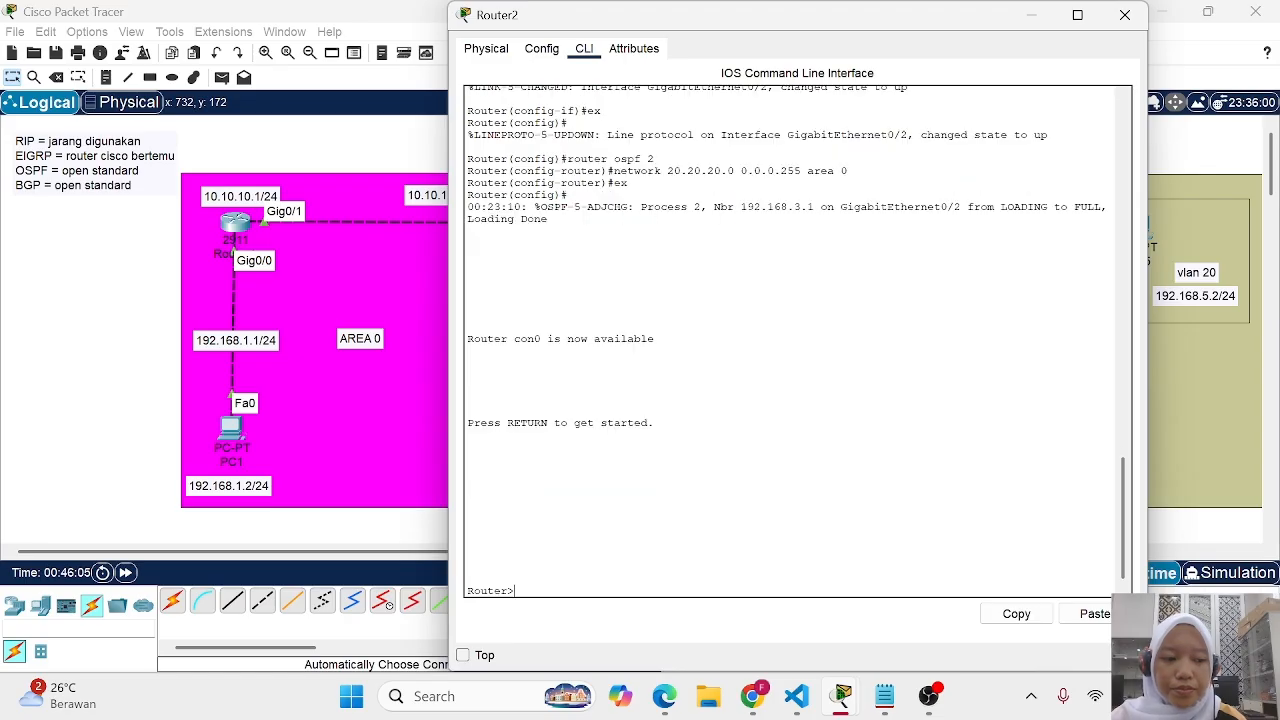
text(en)
key(Return)
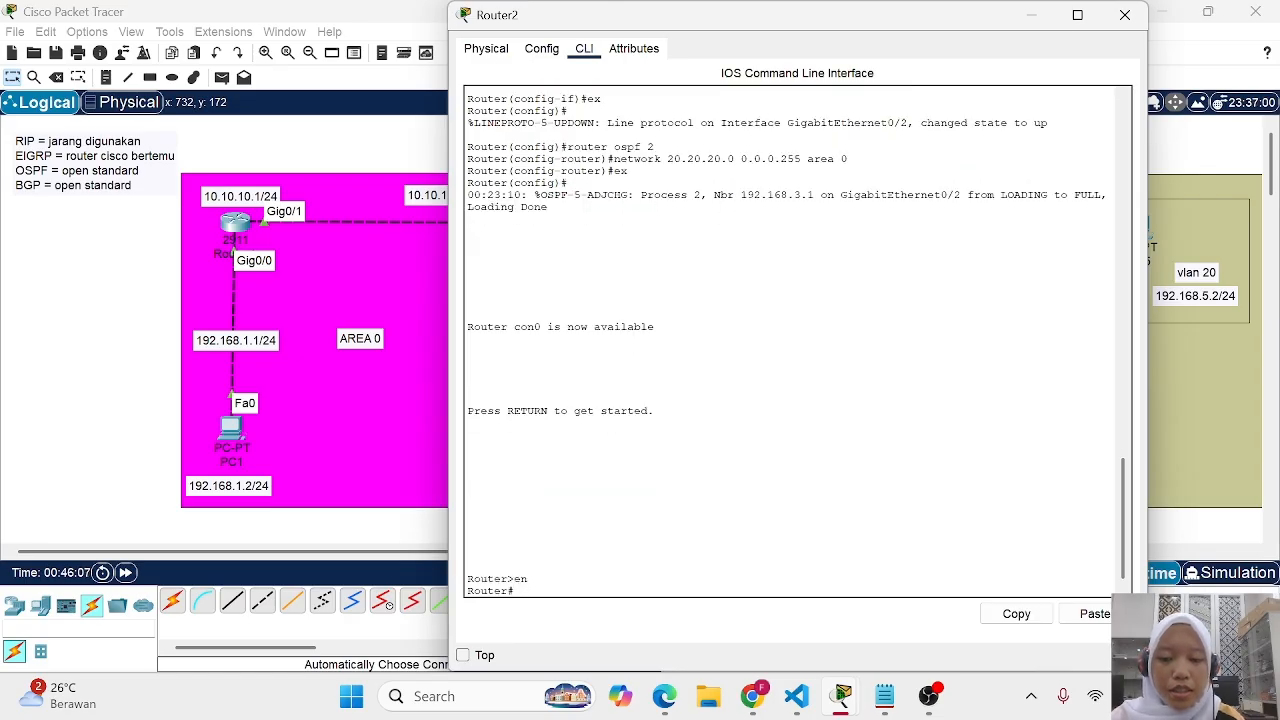
text(conf t)
key(Return)
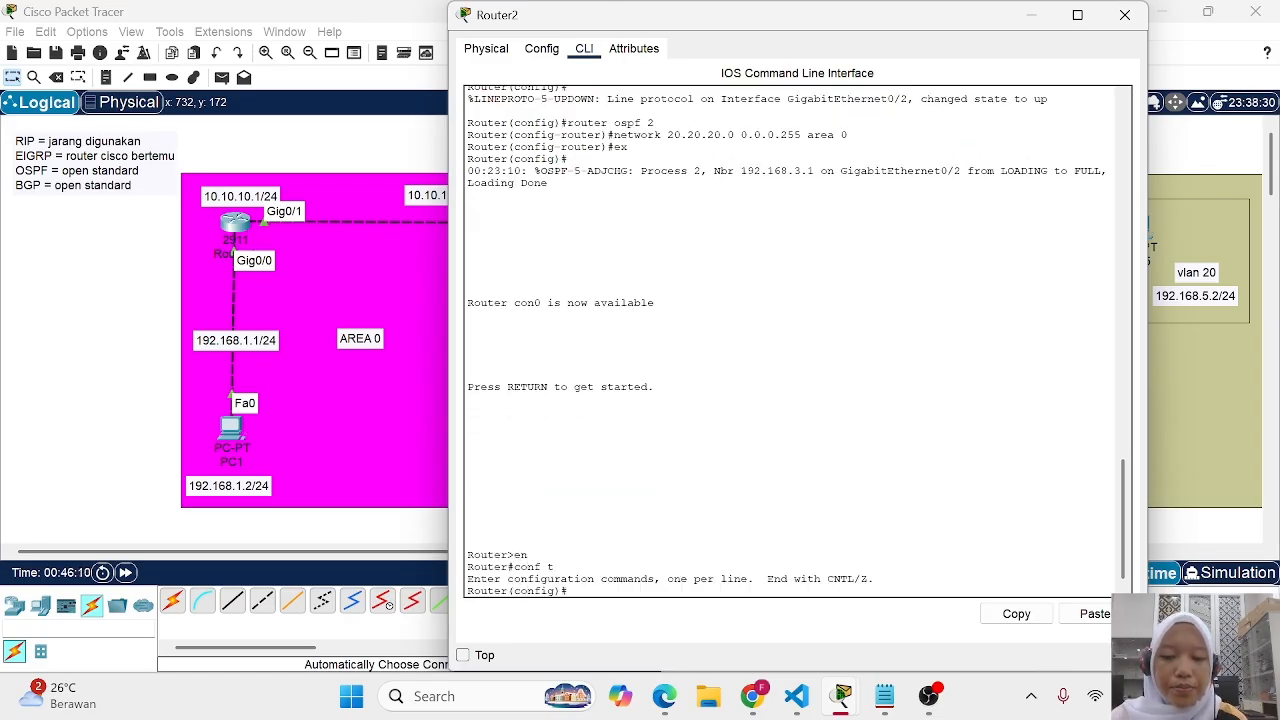
Display Router2's running configuration with do sh run and check the area assigned to each of its OSPF networks
text(do sh run)
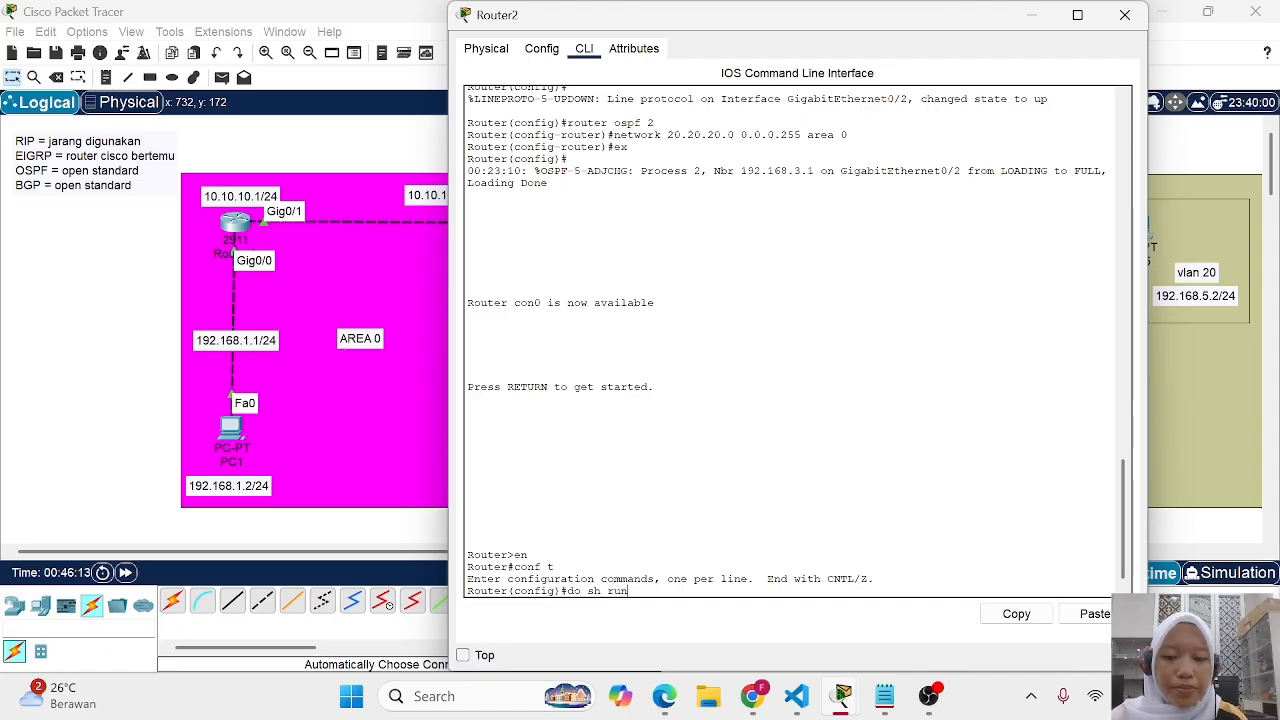
key(Return)
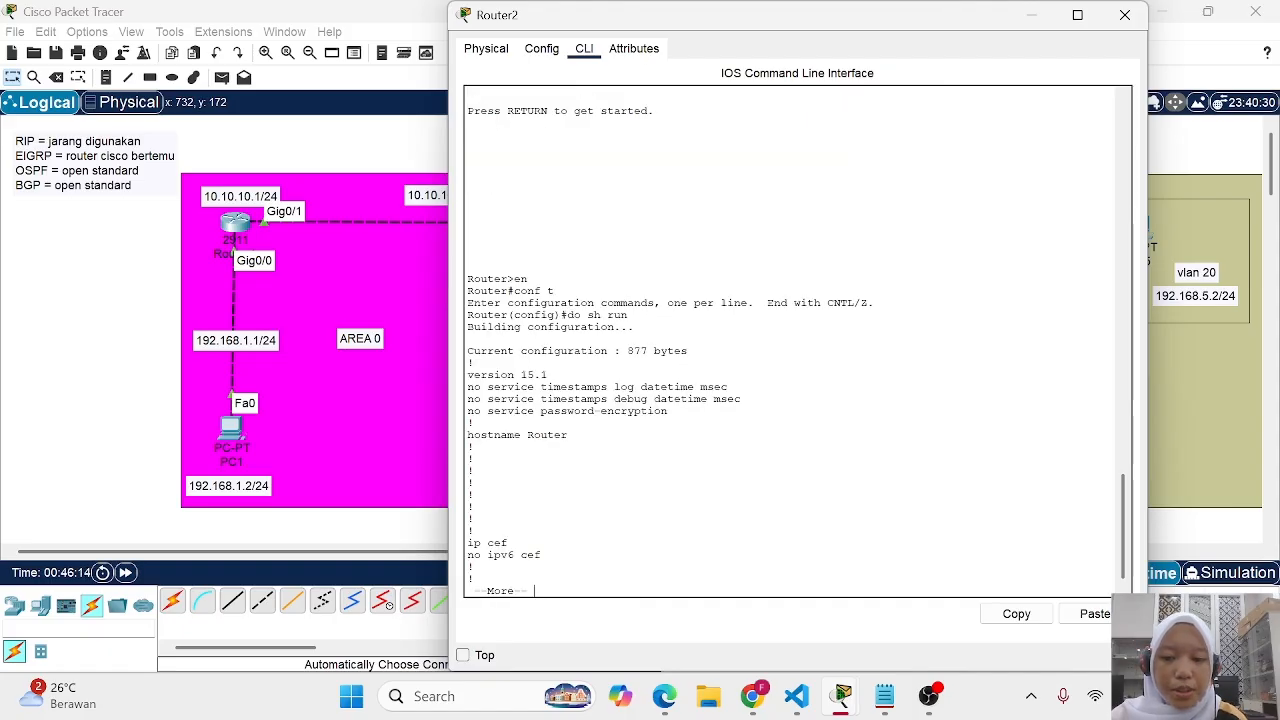
key(space)
key(space)
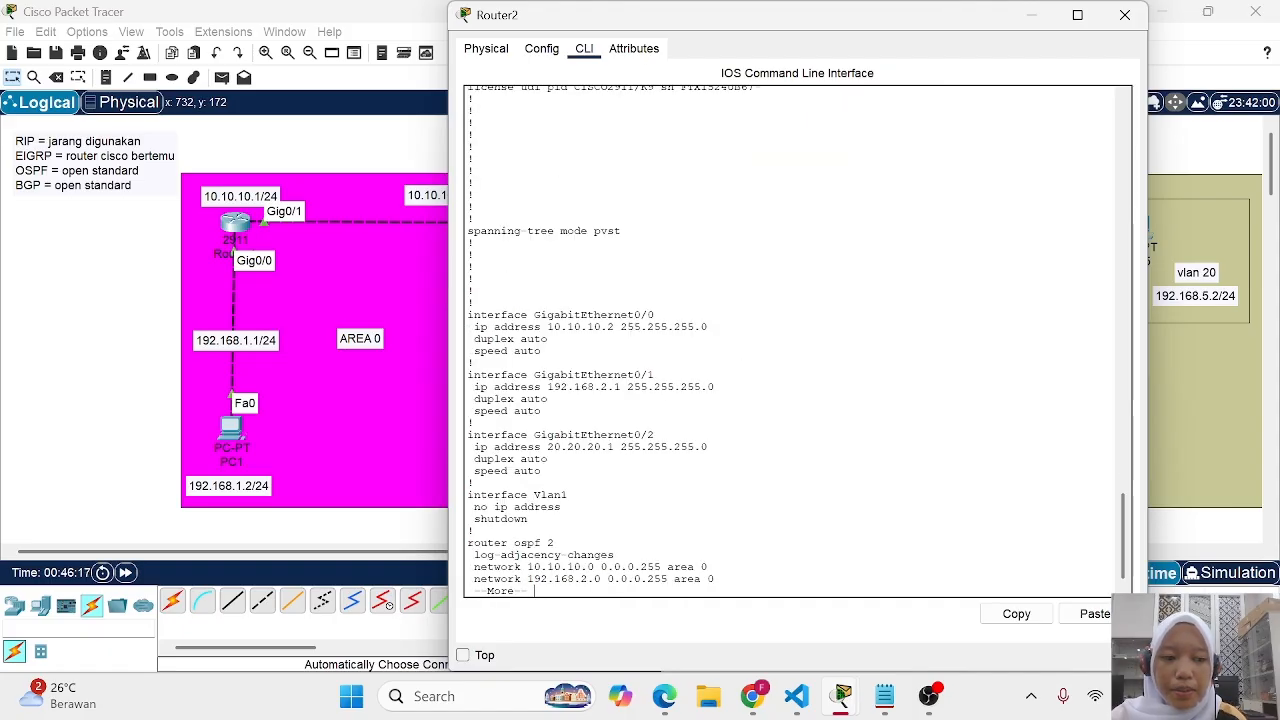
key(space)
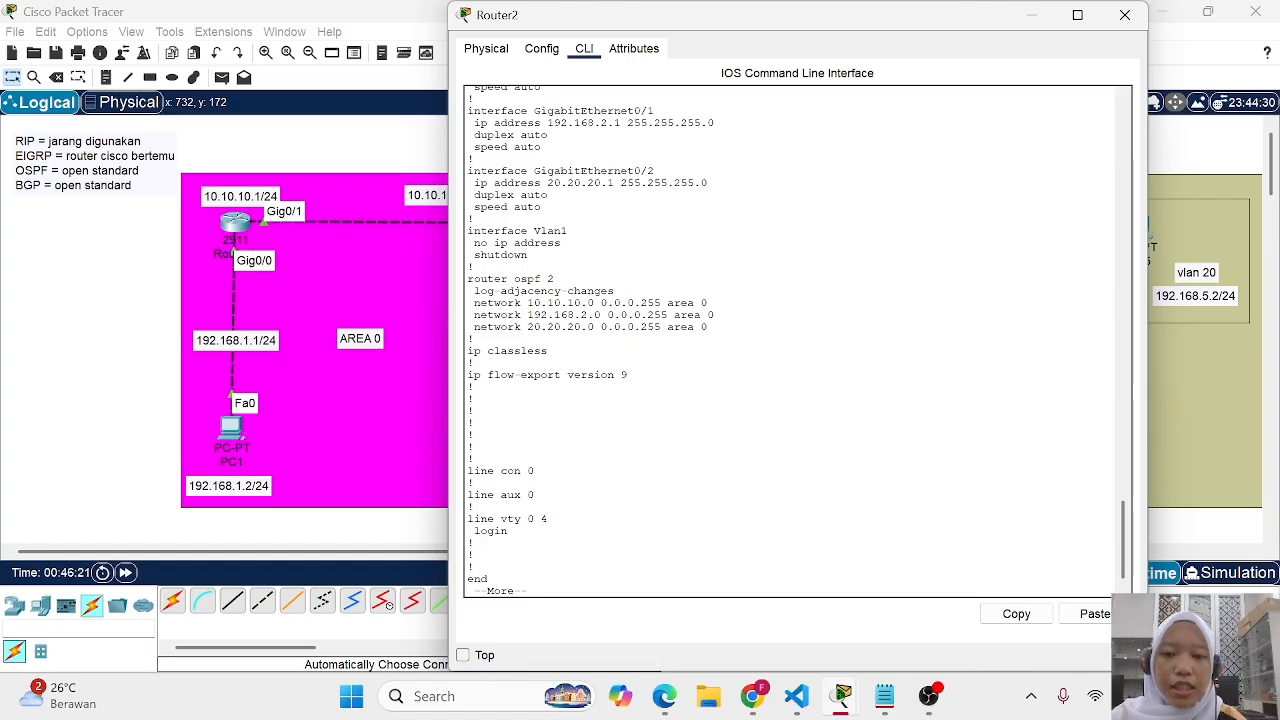
drag(534, 303, 705, 303)
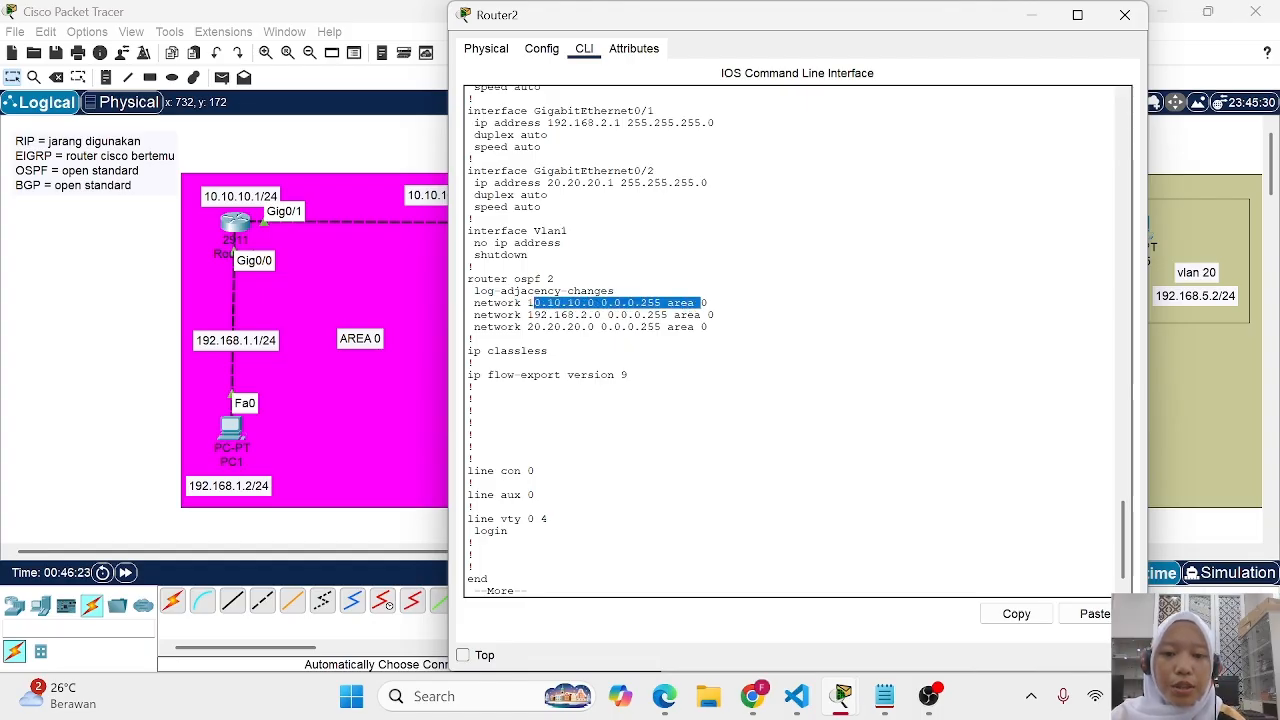
drag(527, 327, 708, 327)
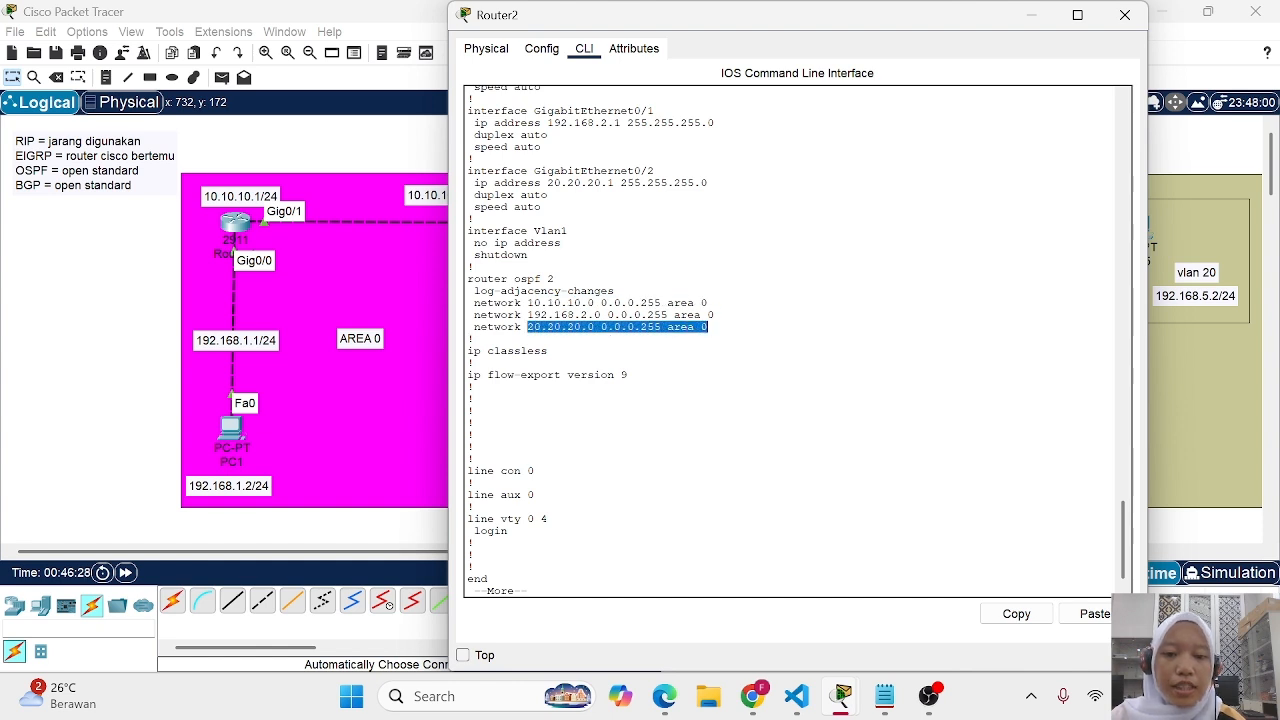
click(708, 327)
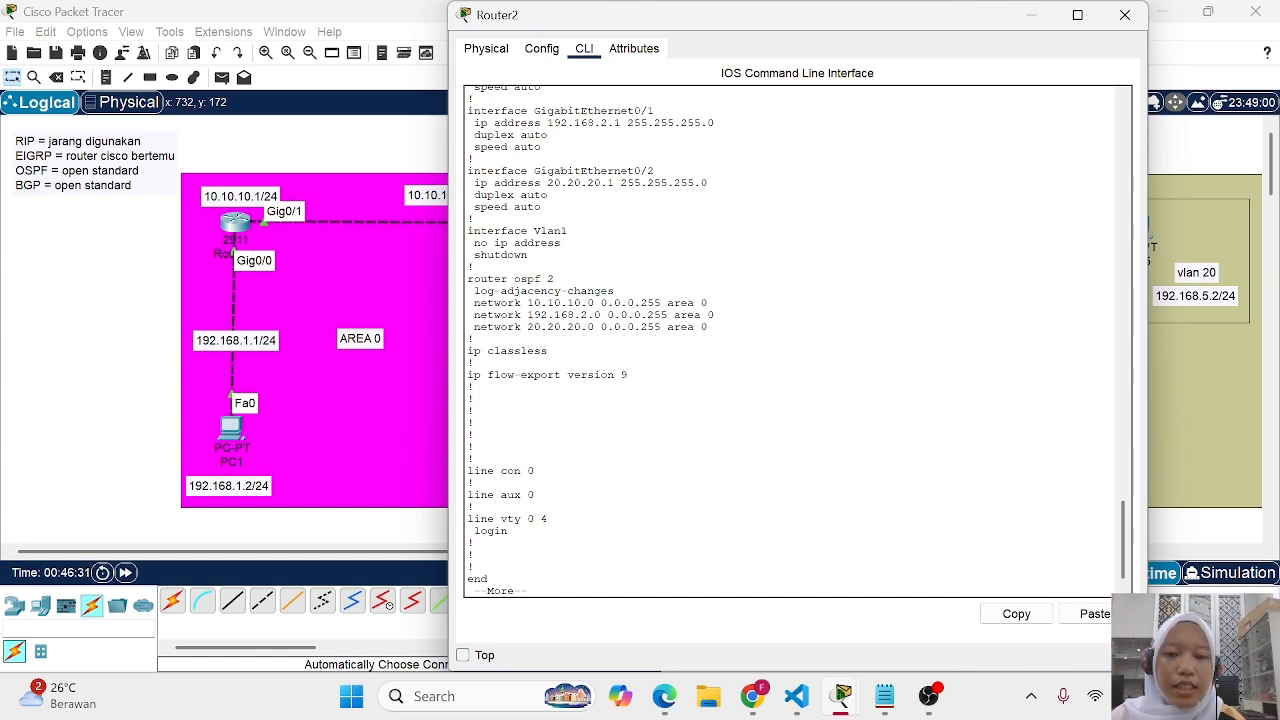
drag(672, 314, 714, 314)
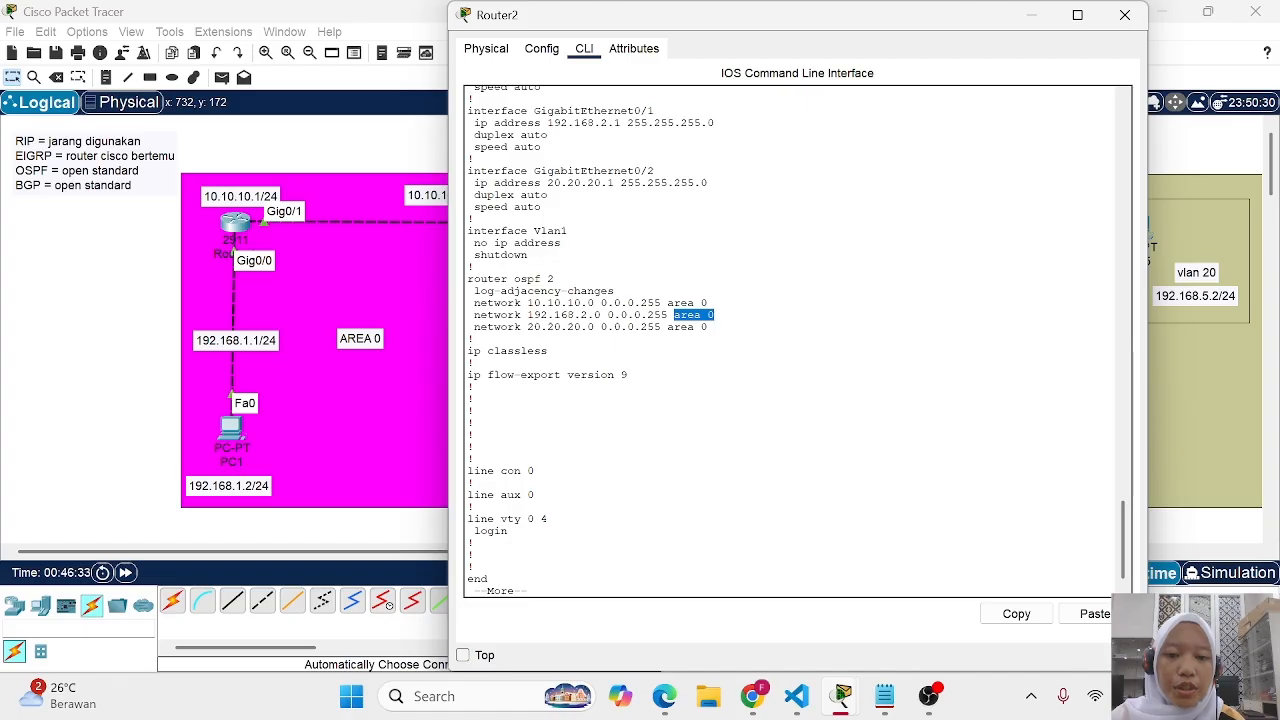
click(714, 314)
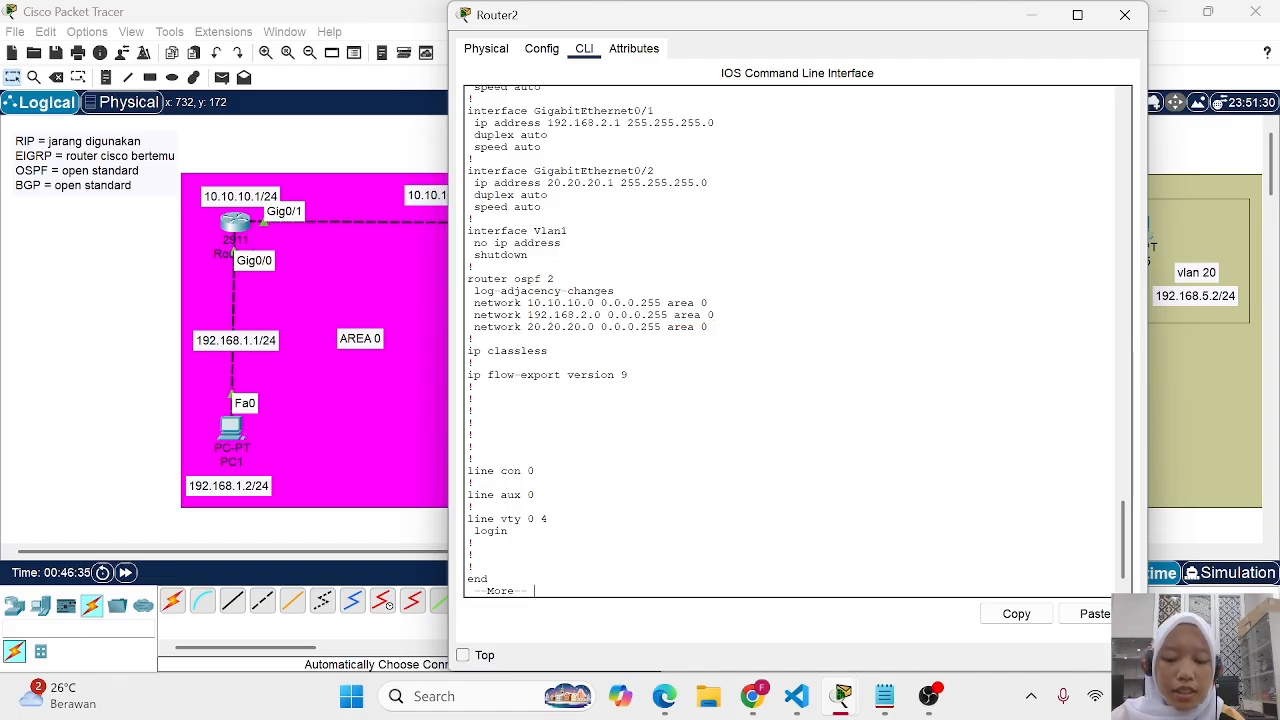
key(space)
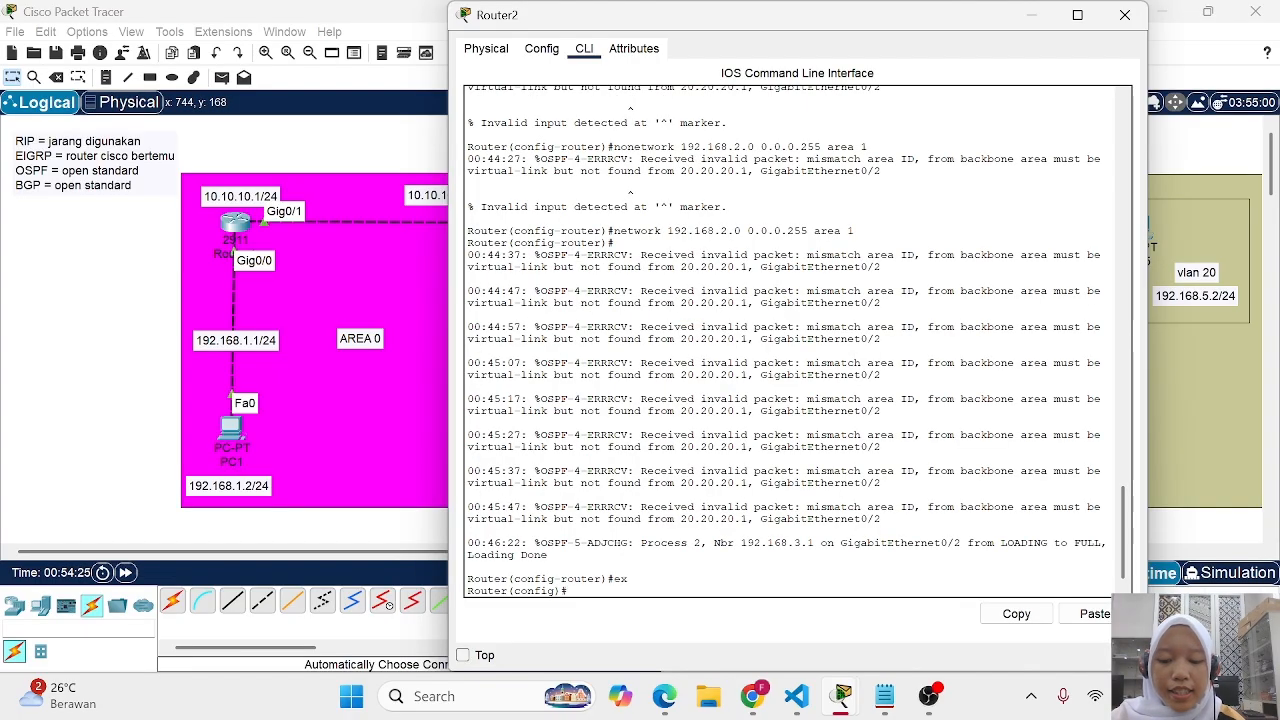
Enter router ospf 2 on Router2 and remove its LAN network with no network 192.168.2.0 0.0.0.255 area 0
text(router )
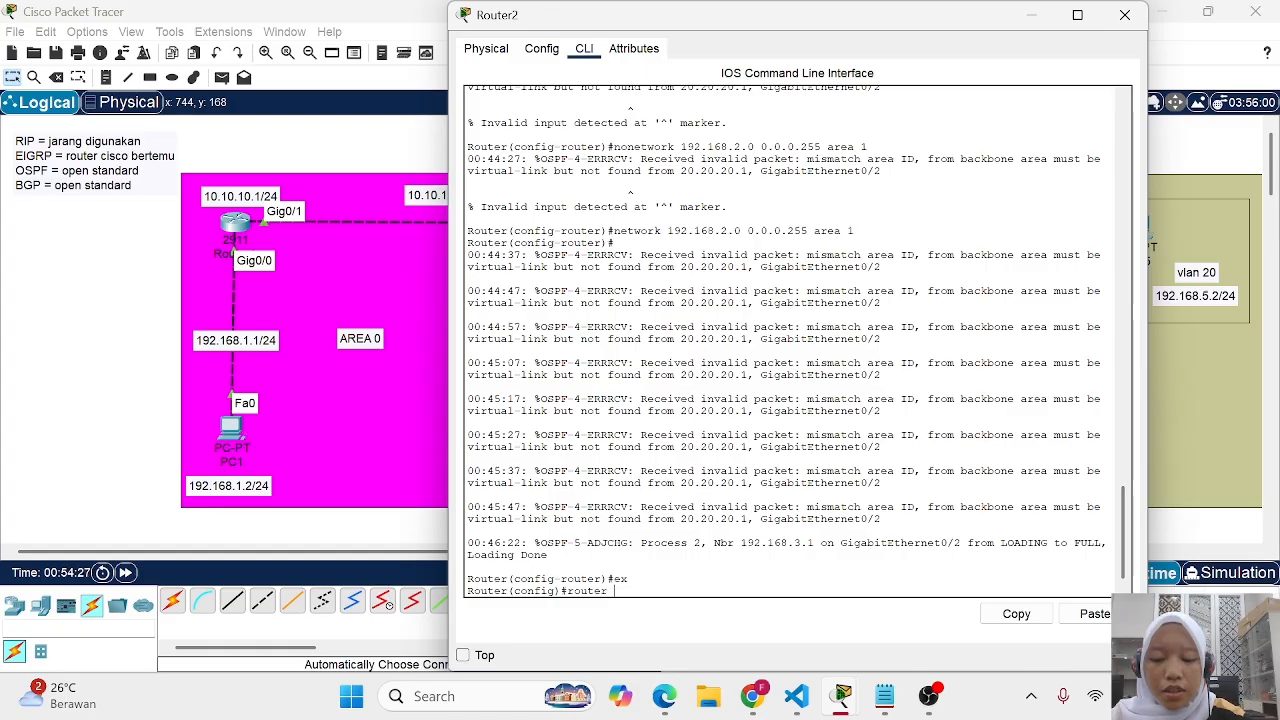
text(ospf 2)
key(Return)
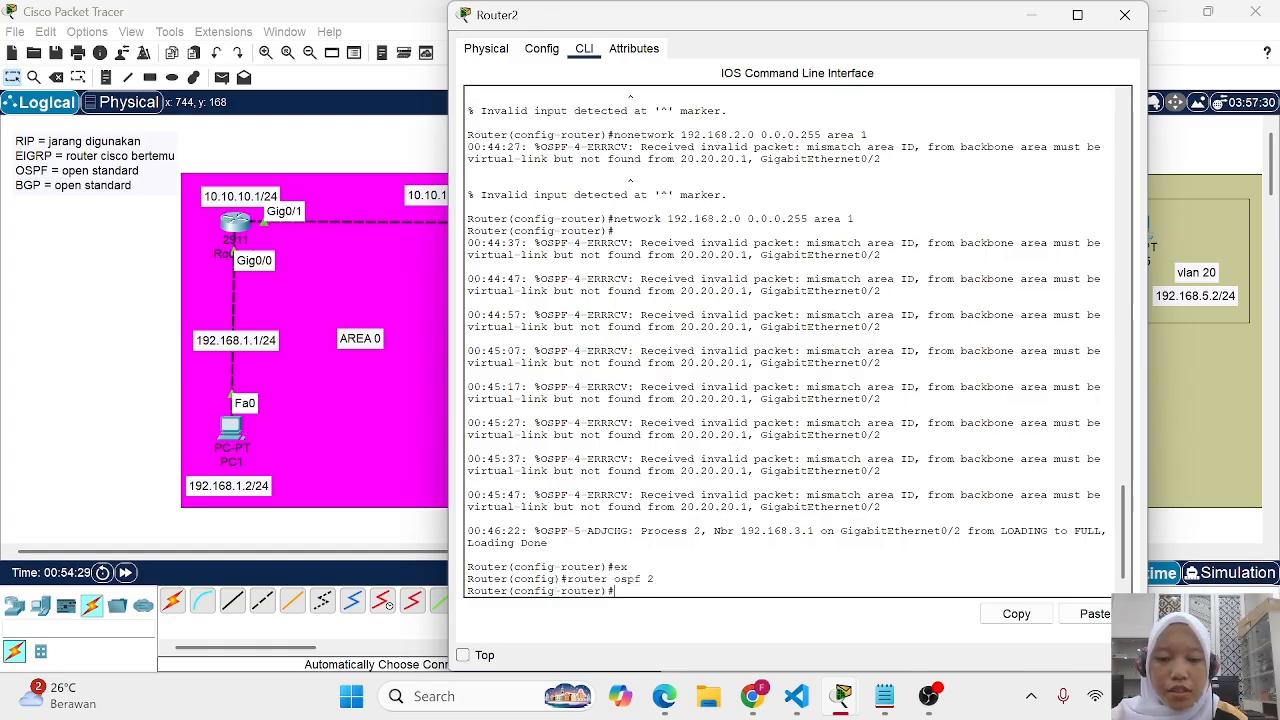
scroll(790, 340, up, 10)
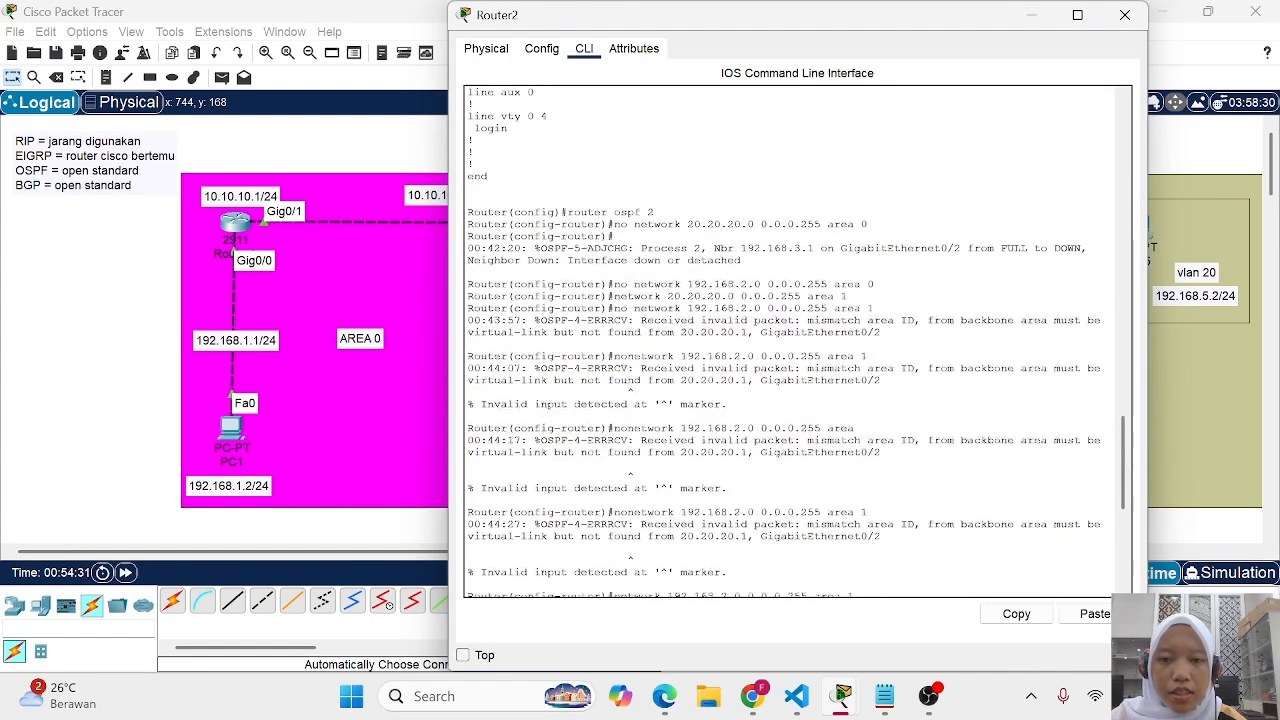
scroll(790, 340, up, 5)
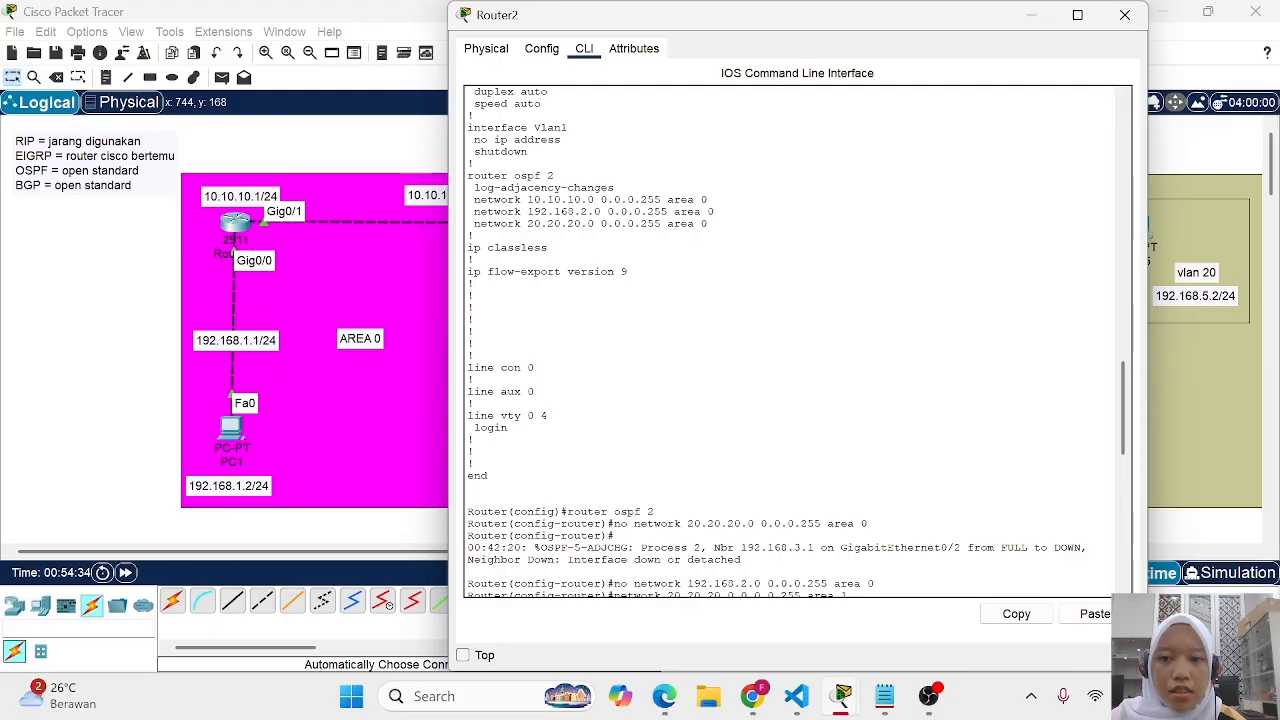
drag(474, 212, 714, 212)
click(1016, 613)
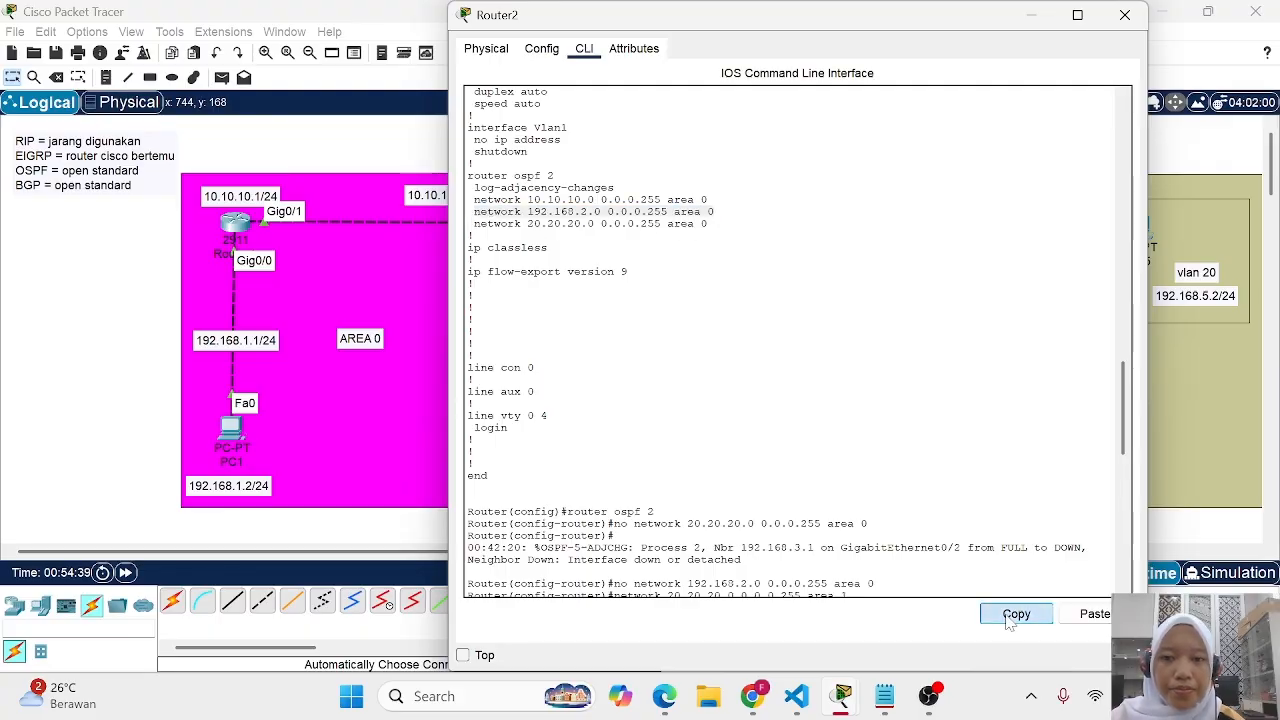
text(nfig-router)#n)
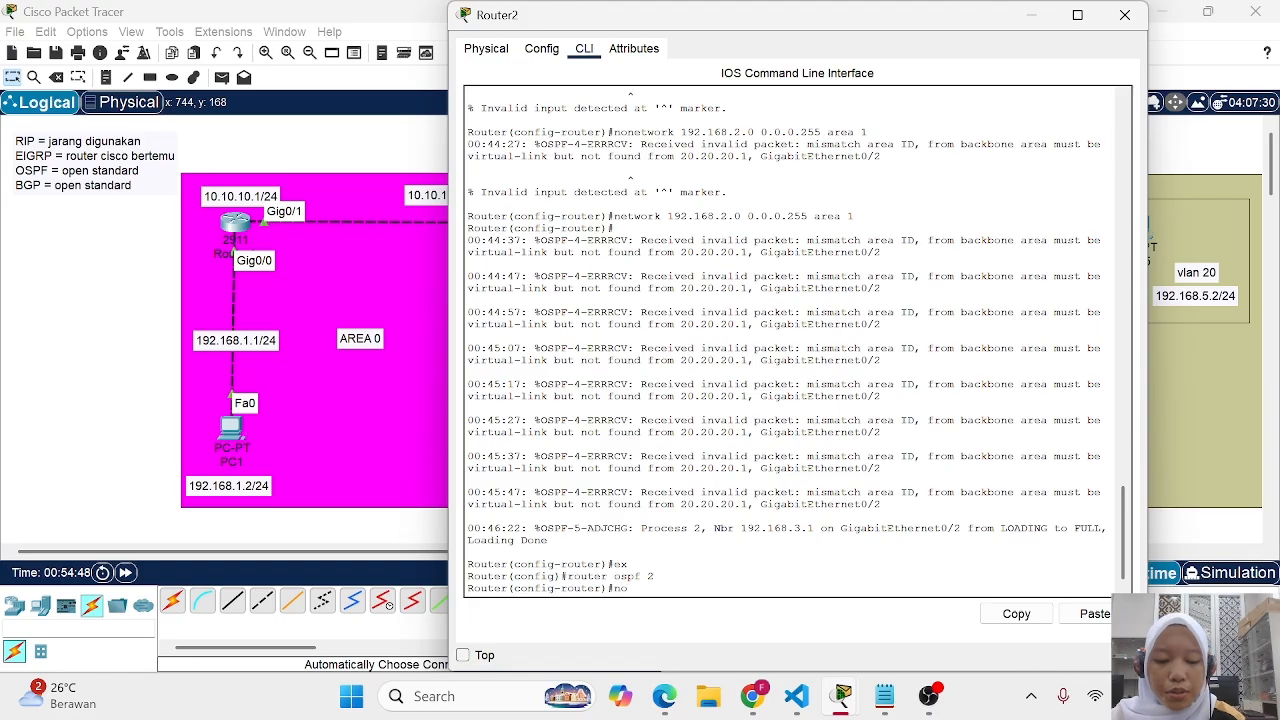
text(o)
click(1094, 613)
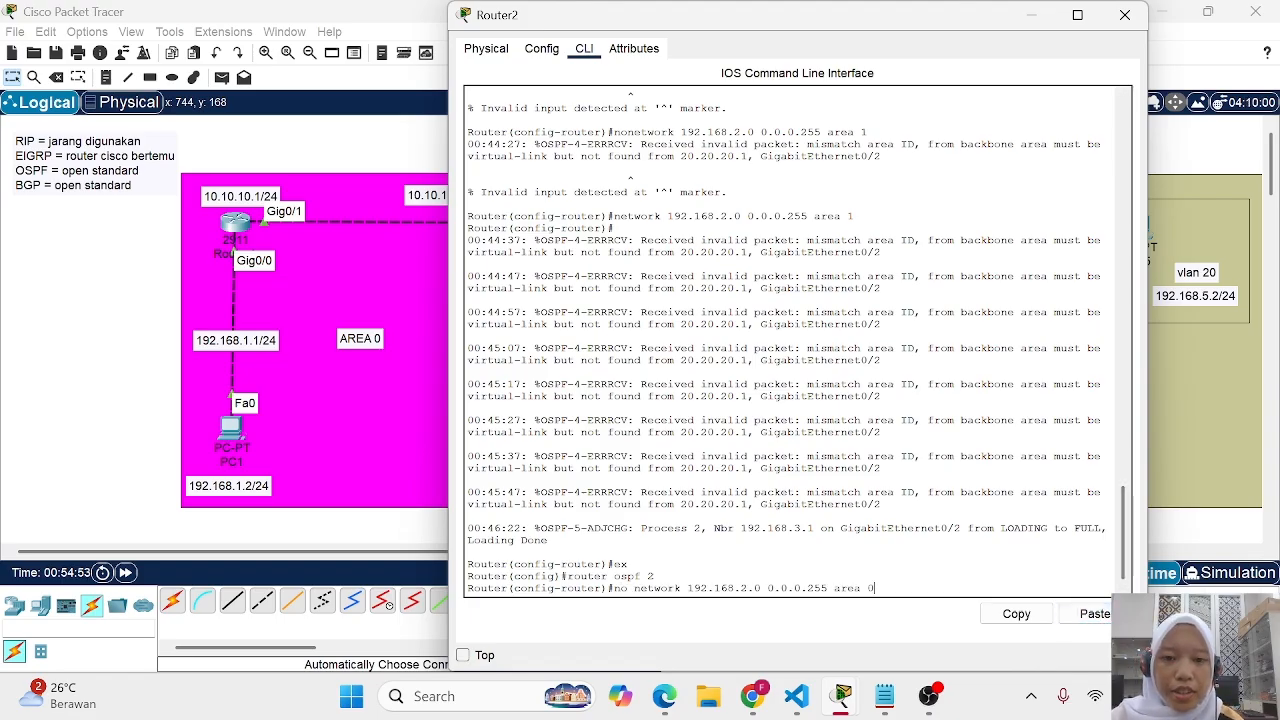
key(Return)
Add Router2's LAN to area 1 with network 192.168.2.0 0.0.0.255 area 1
key(Up)
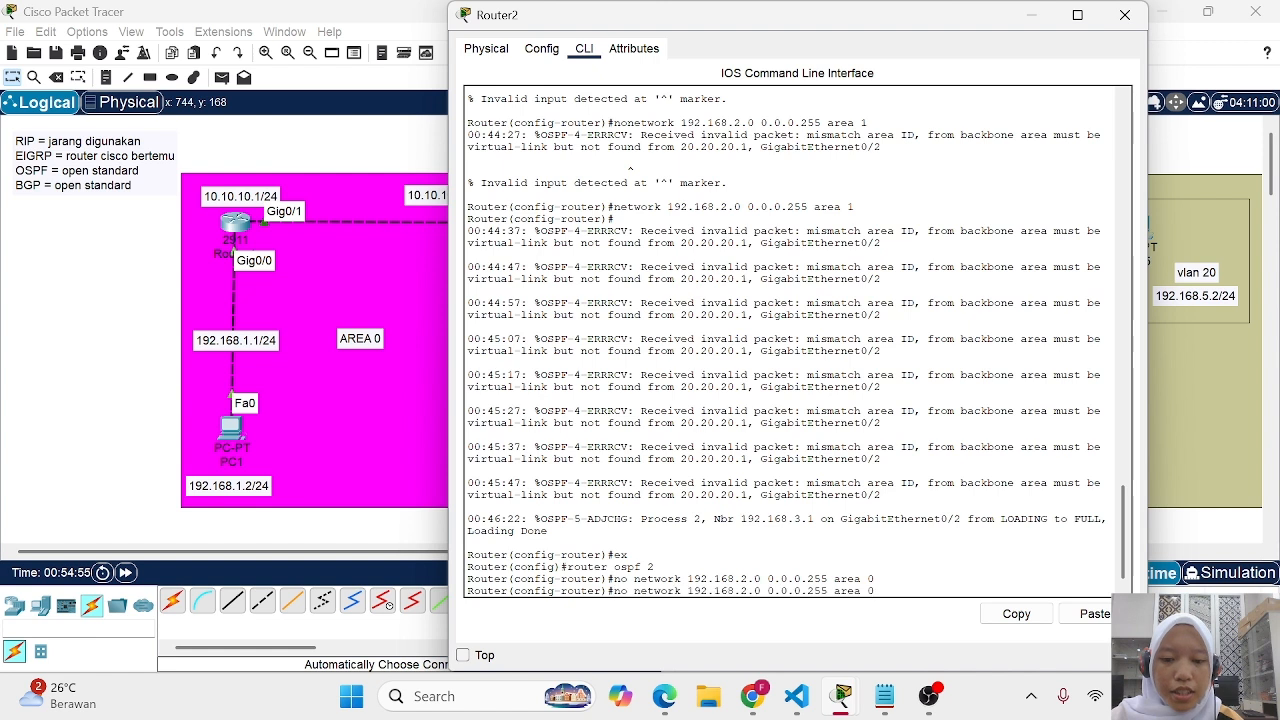
key(BackSpace)
text(1)
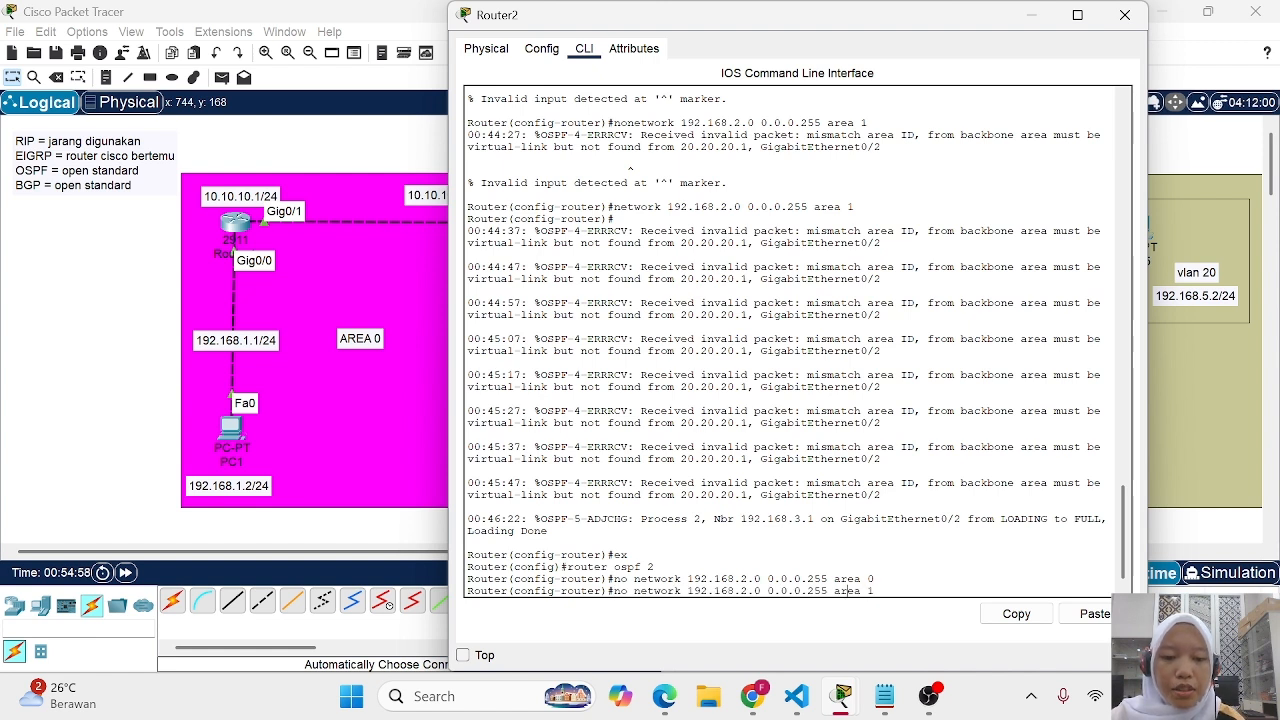
key(BackSpace)
key(BackSpace)
key(BackSpace)
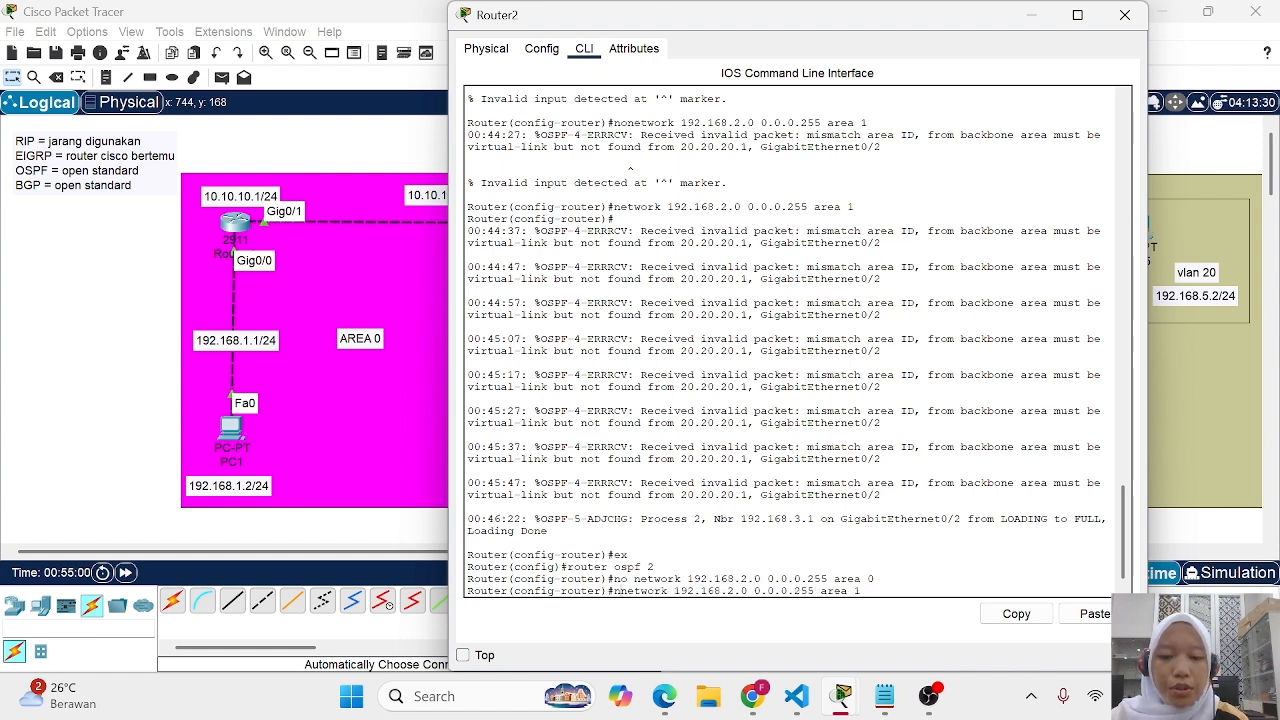
Remove the link network towards Router3 from area 0 with no network 20.20.20.0 0.0.0.255 area 0
scroll(797, 340, up, 10)
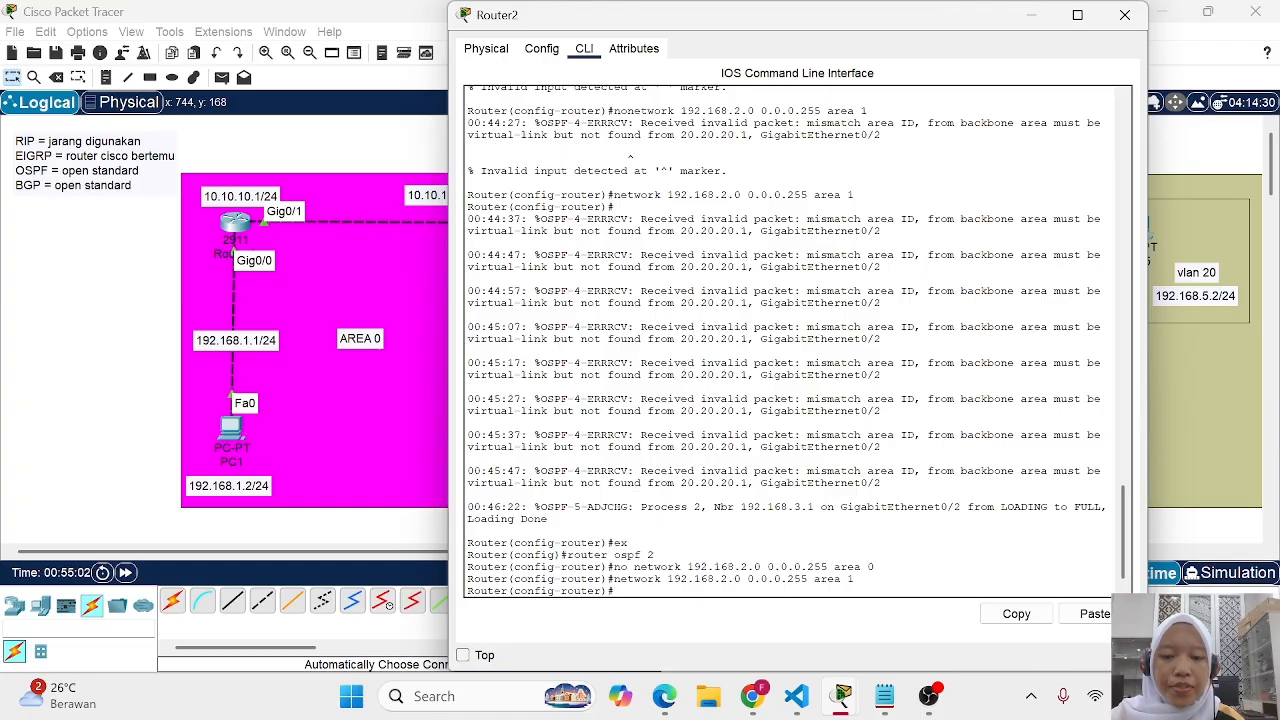
scroll(797, 340, up, 5)
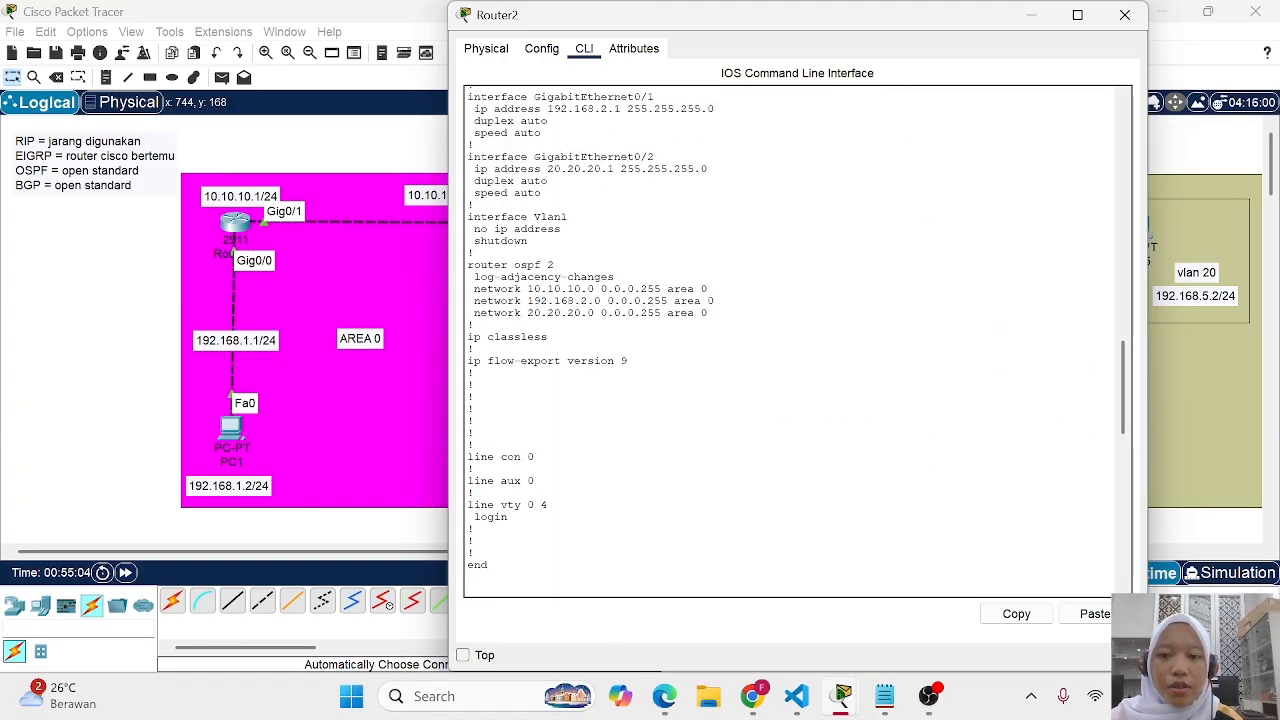
drag(468, 312, 708, 312)
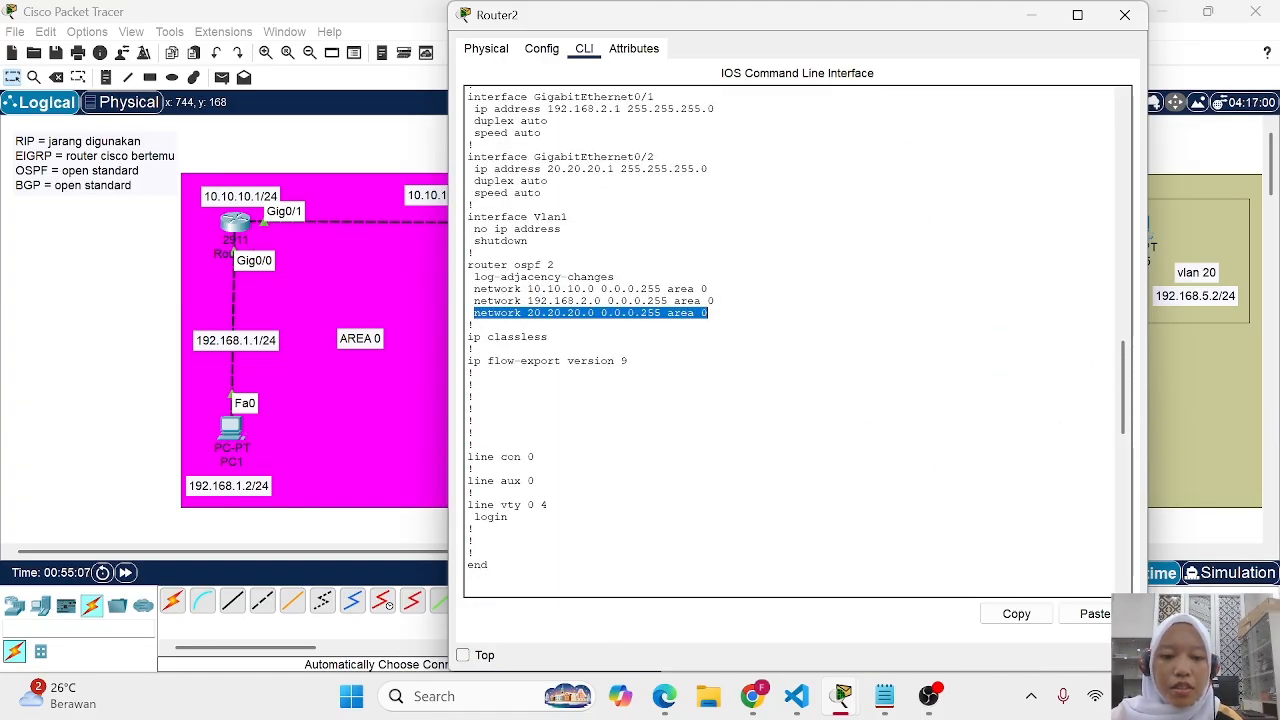
click(1000, 614)
scroll(797, 340, down, 20)
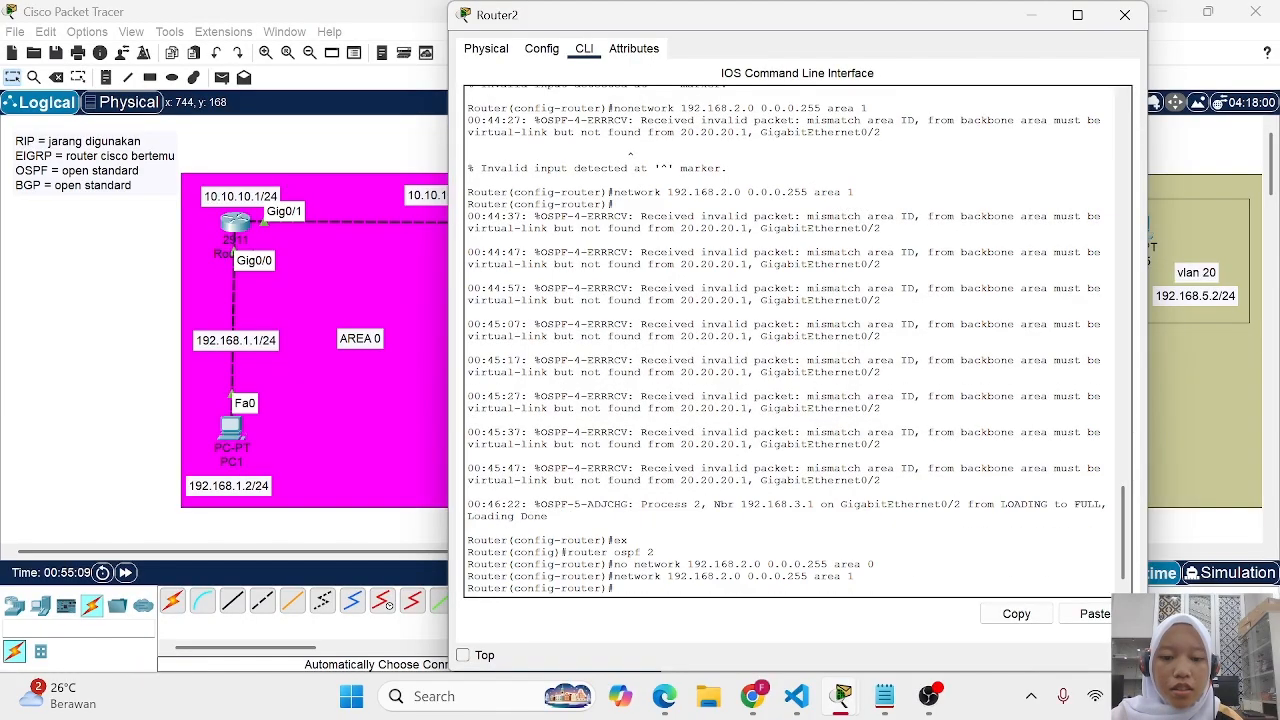
text(no)
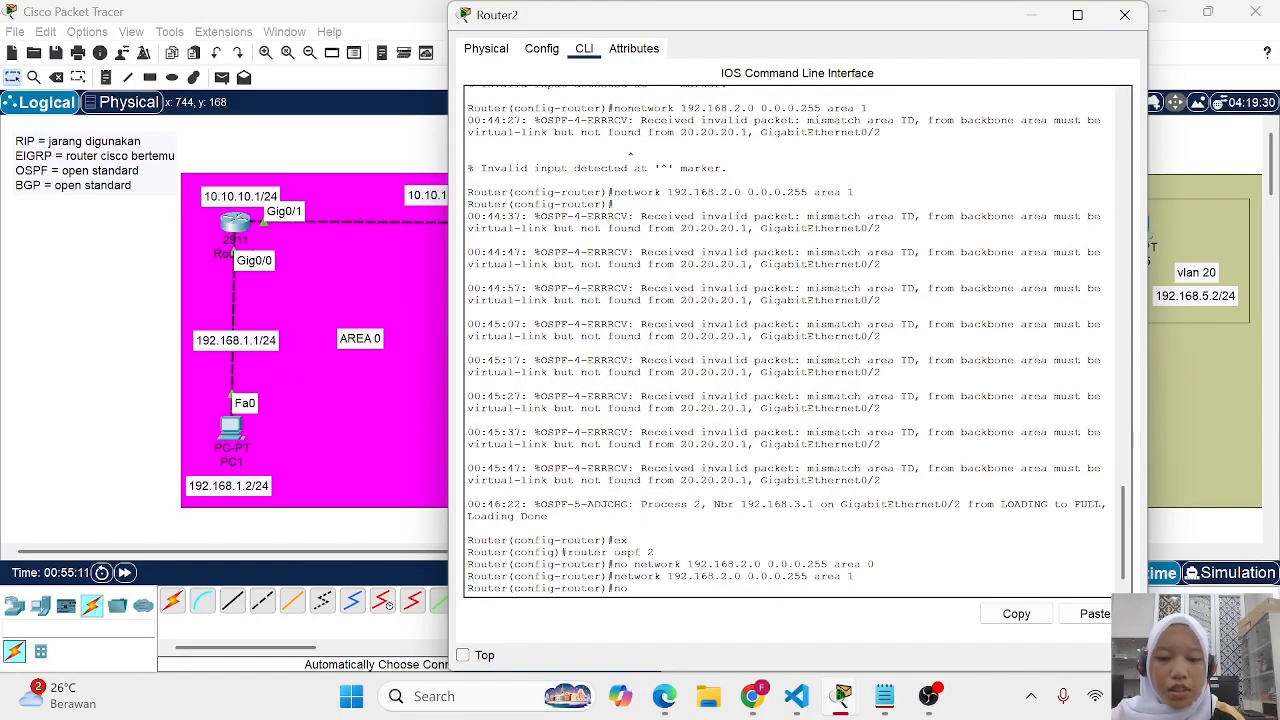
click(1095, 614)
key(Return)
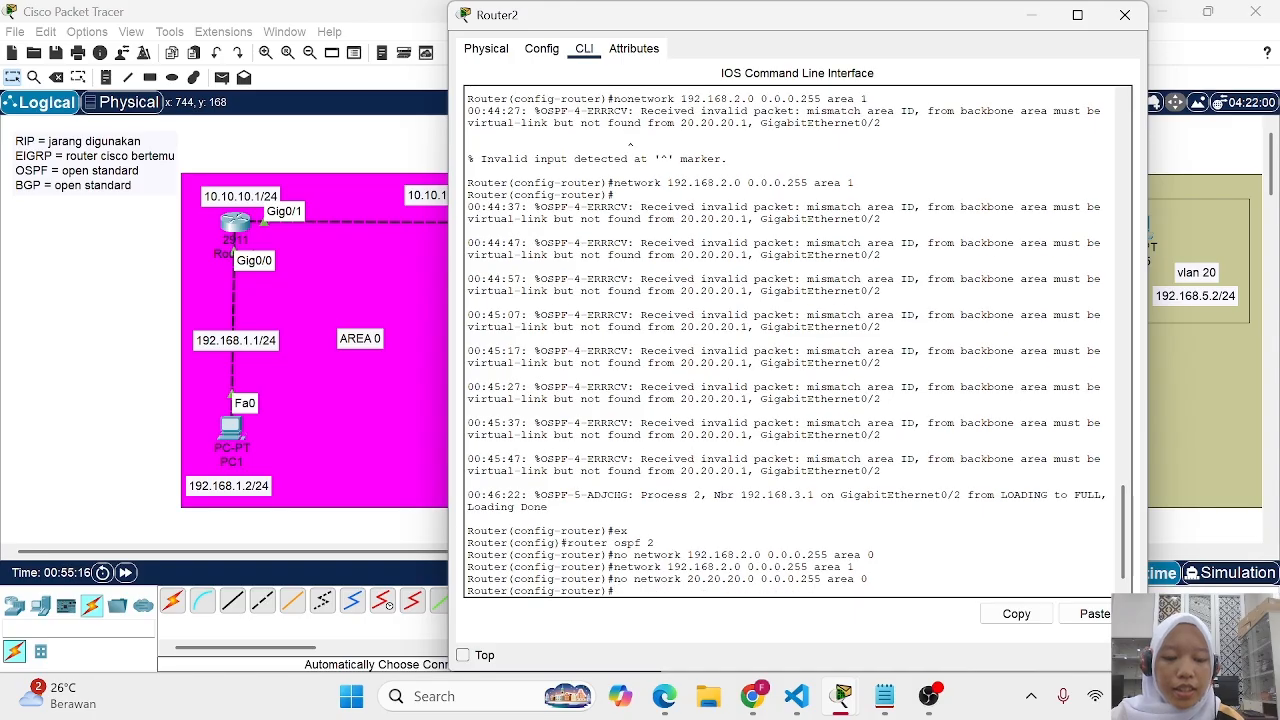
Add the link network towards Router3 to area 1 with network 20.20.20.0 0.0.0.255 area 1
key(Up)
key(BackSpace)
text(1)
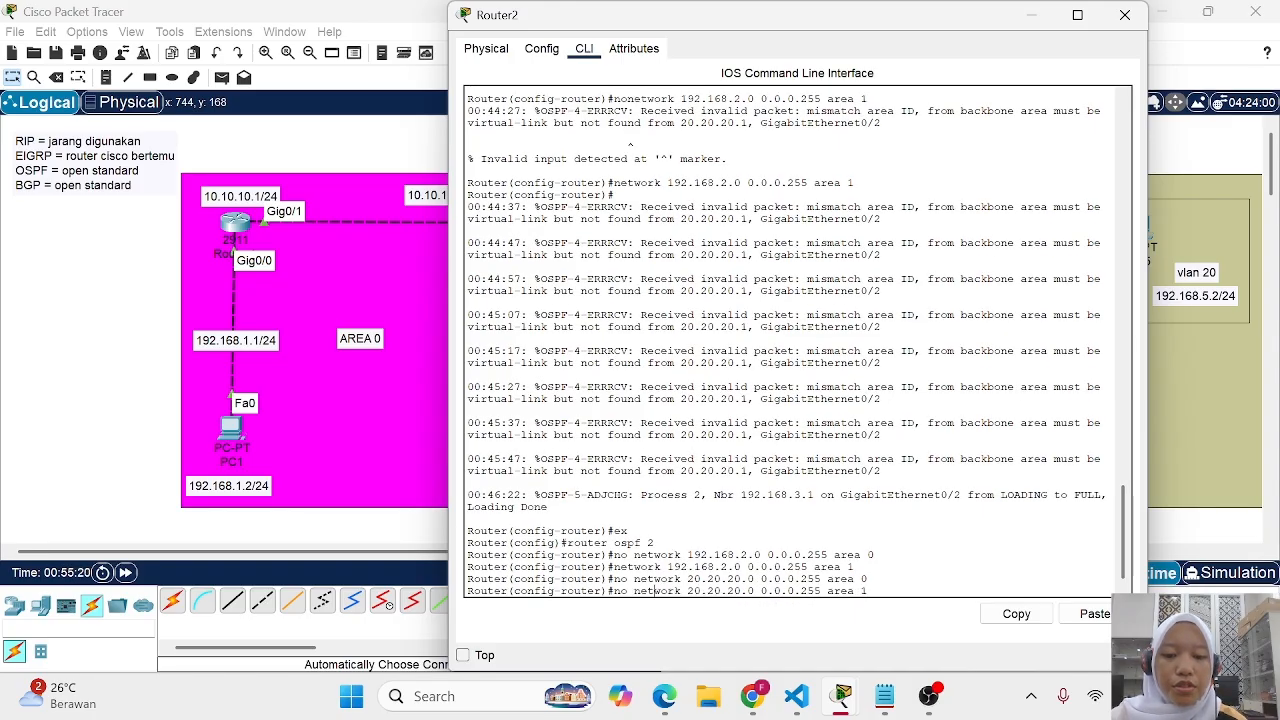
key(BackSpace)
key(BackSpace)
key(BackSpace)
key(Return)
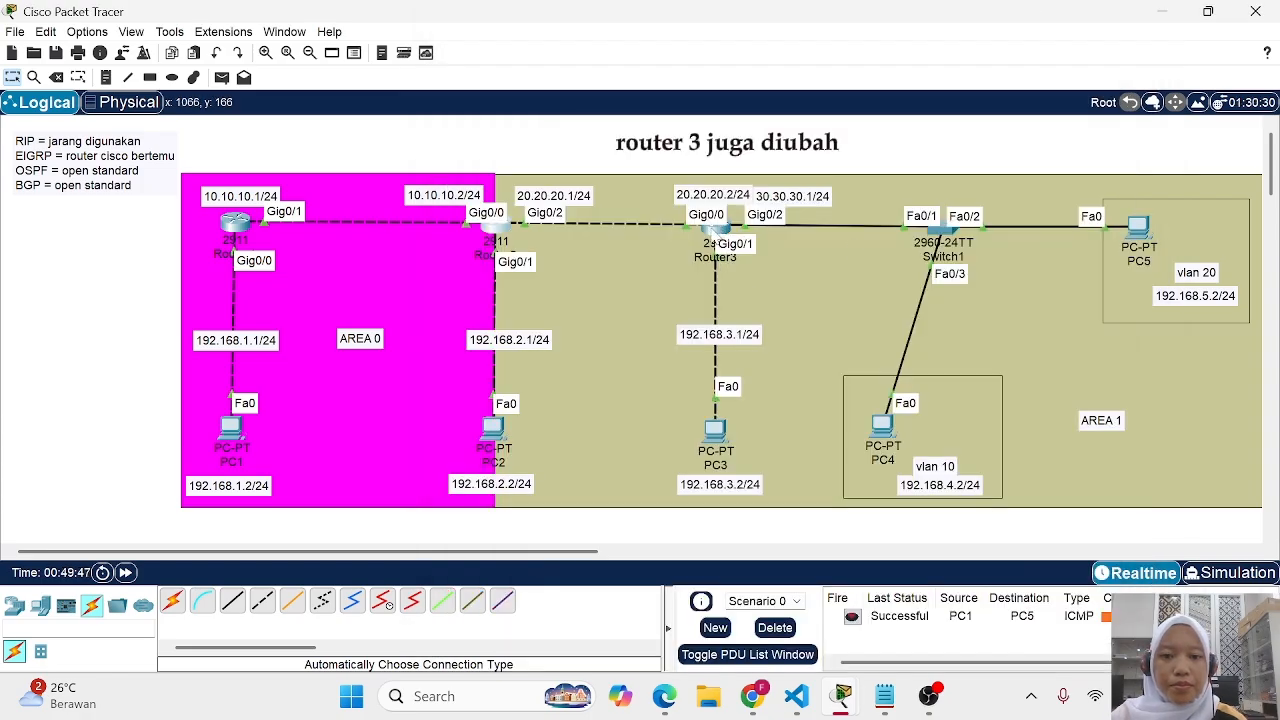
Open Router3's CLI and enter privileged mode followed by global configuration mode
click(715, 232)
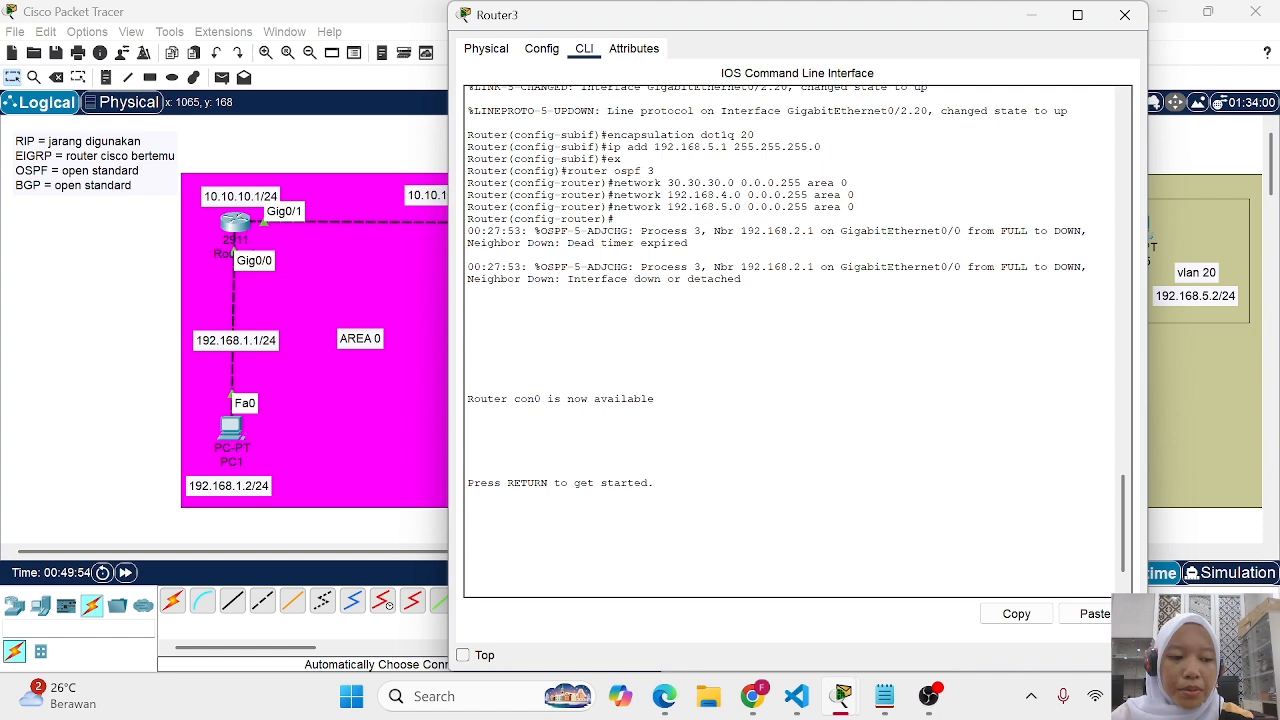
key(Return)
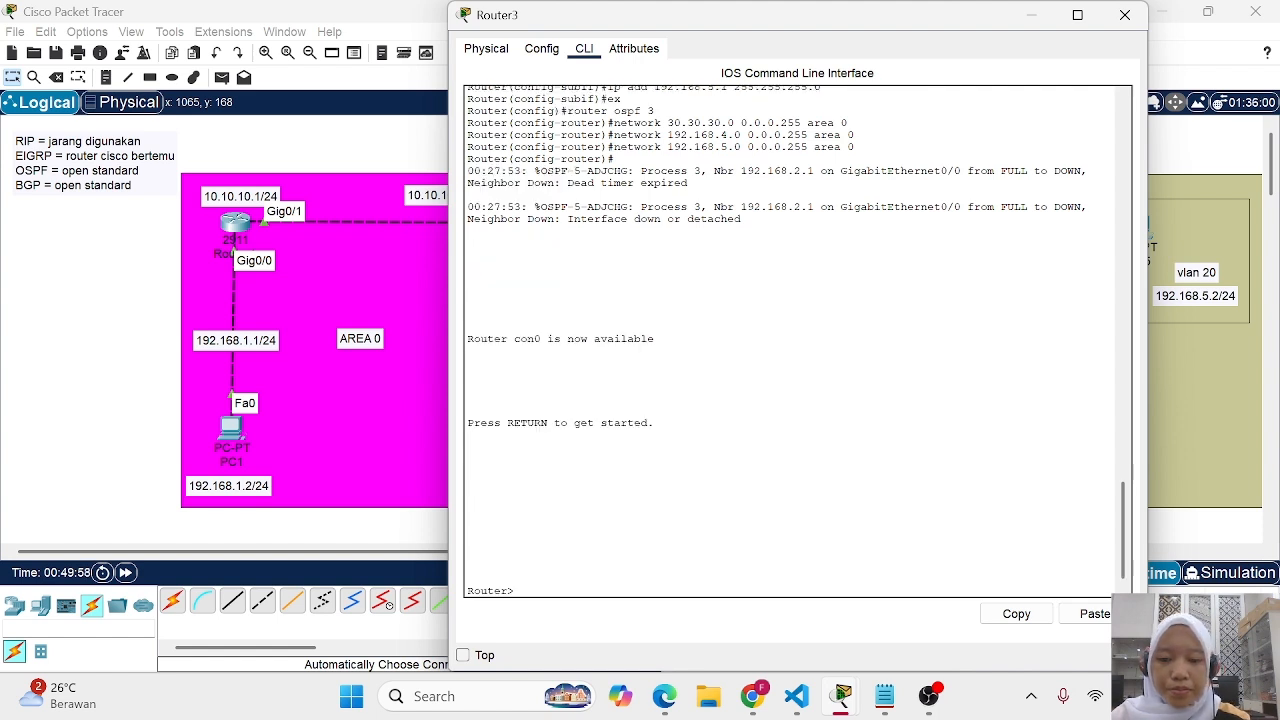
text(en)
key(Return)
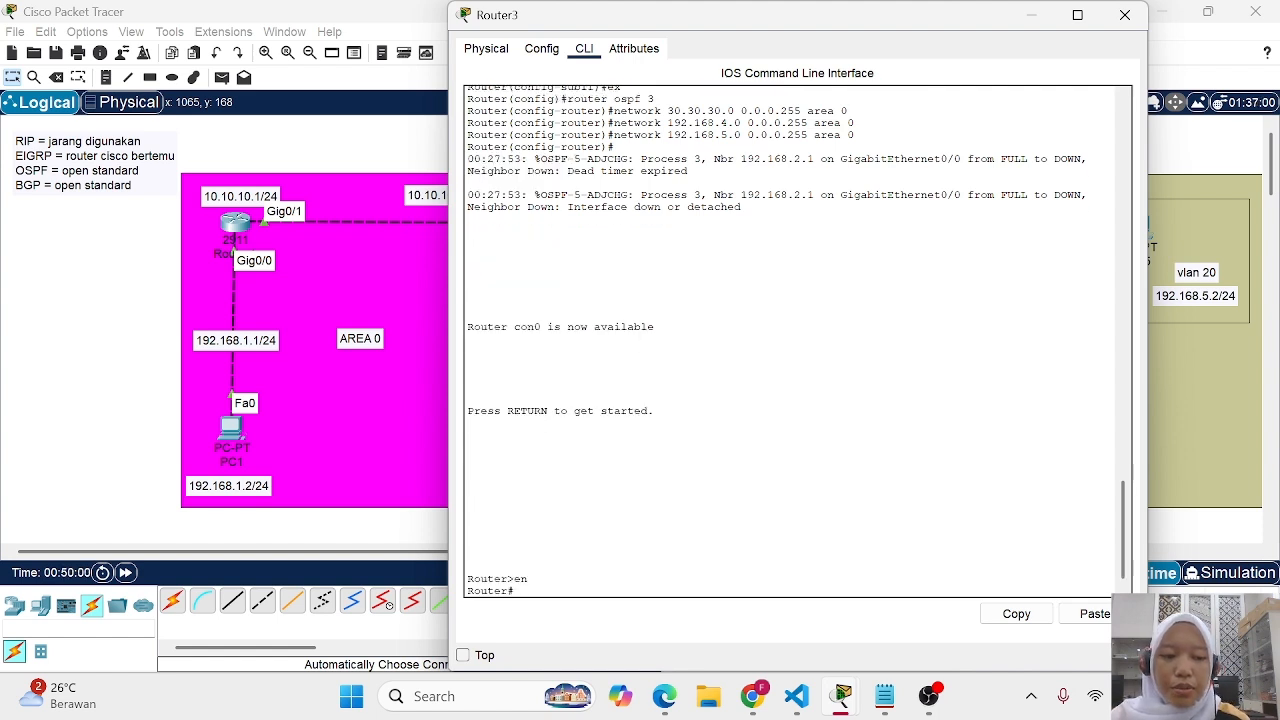
text(conf)
text( t)
key(Return)
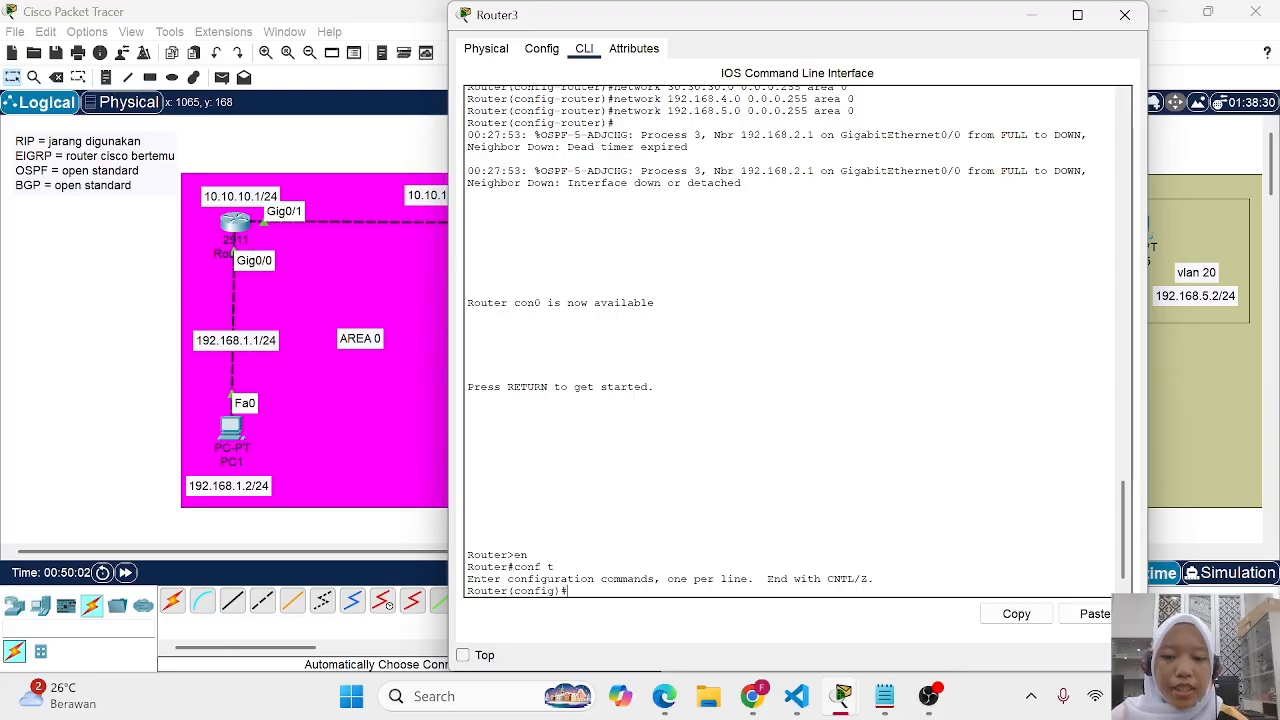
Display Router3's running configuration with do sh run and copy its OSPF line network 20.20.20.0 0.0.0.255 area 0
text(do sh )
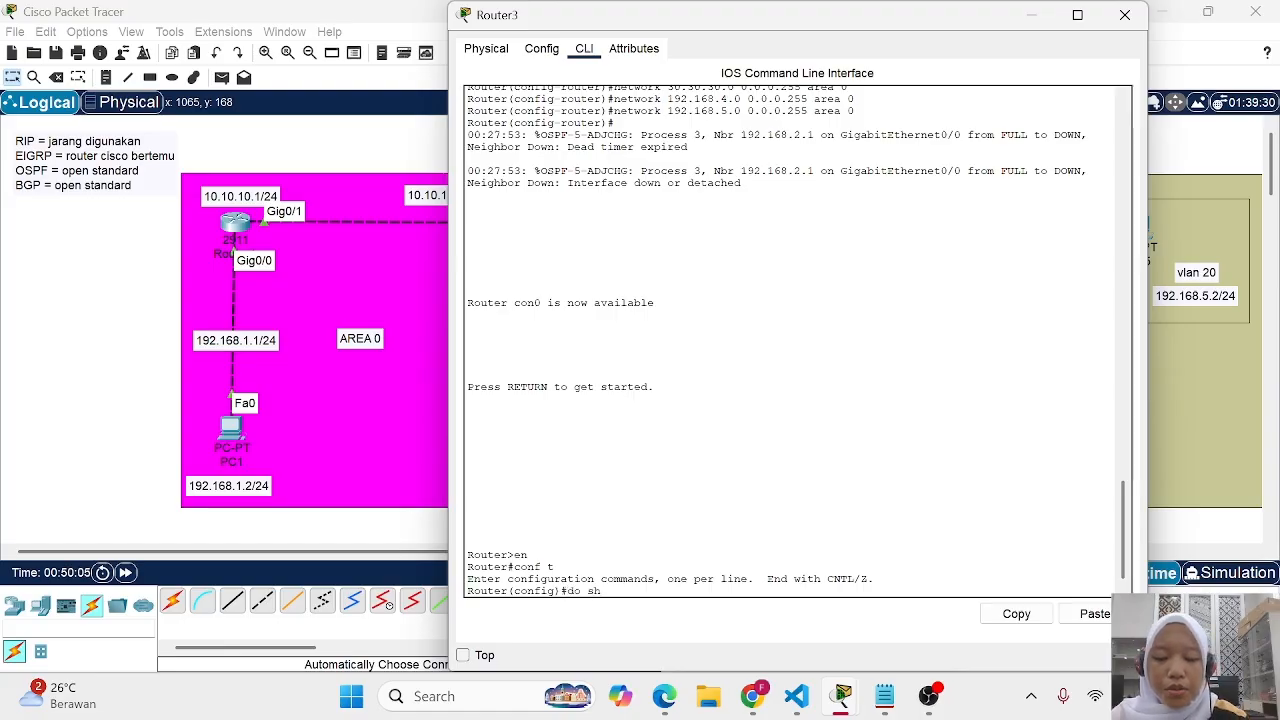
text(run)
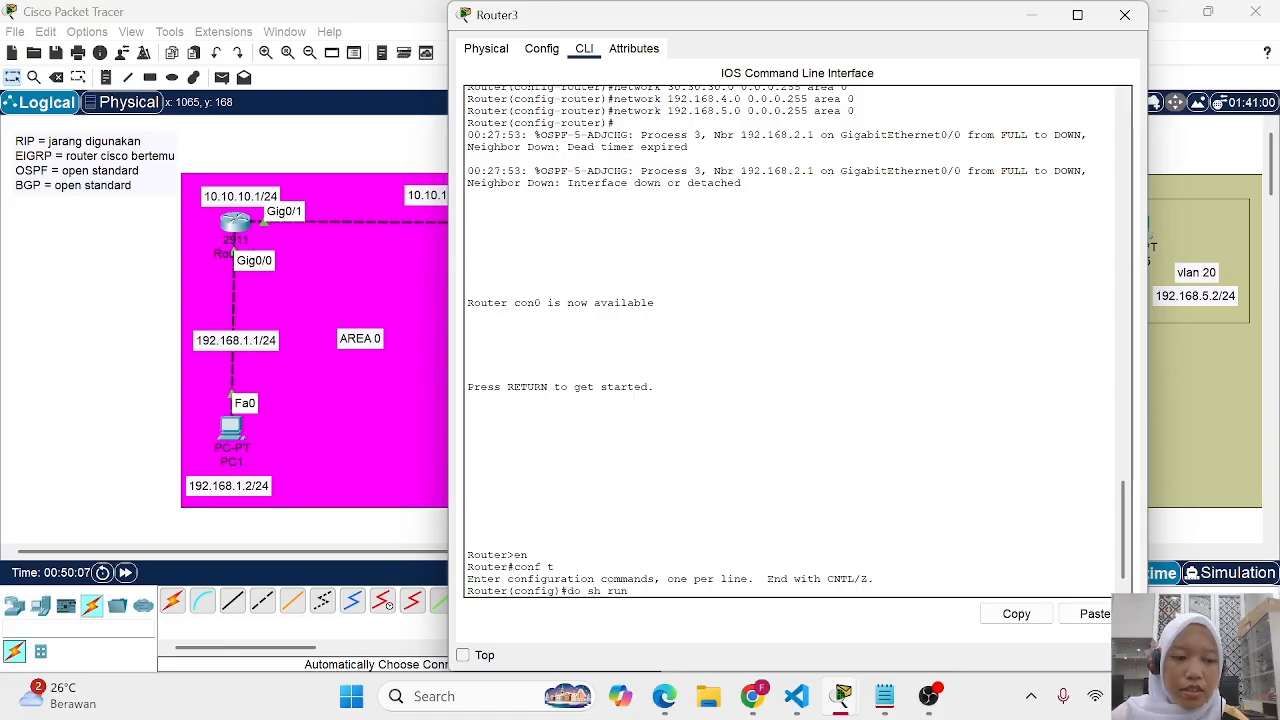
key(Return)
key(space)
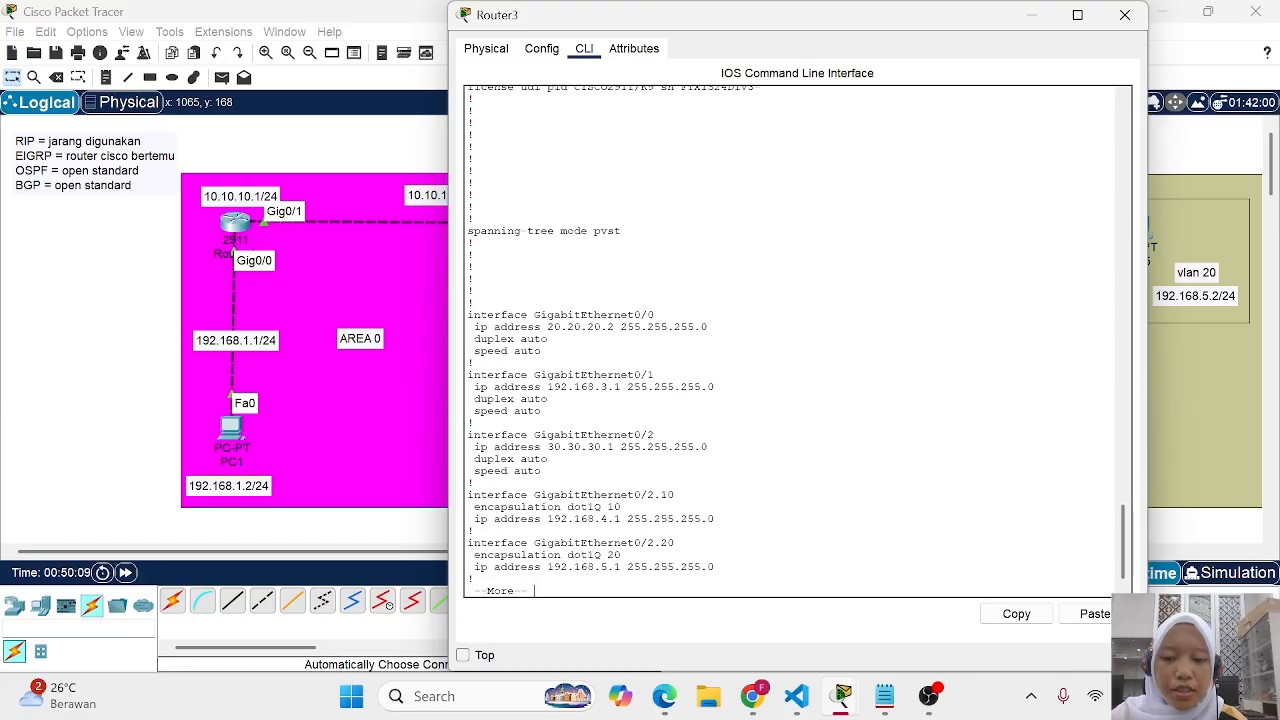
key(space)
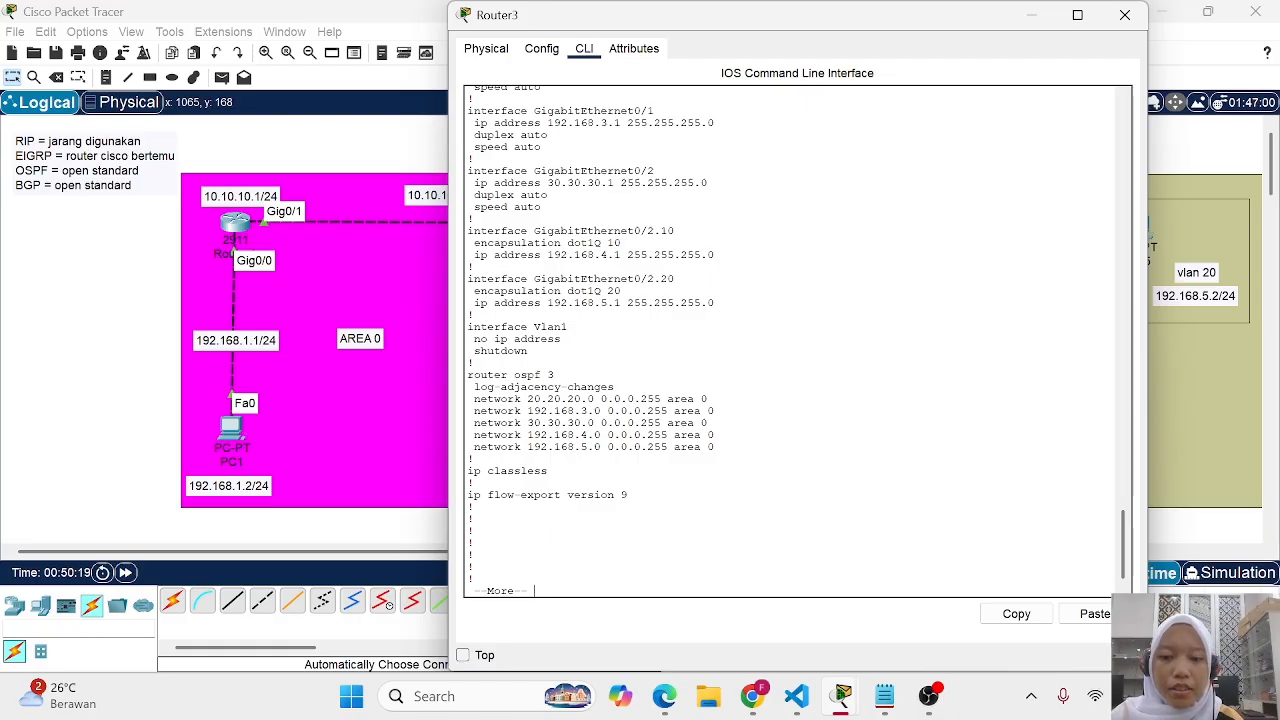
drag(474, 398, 708, 398)
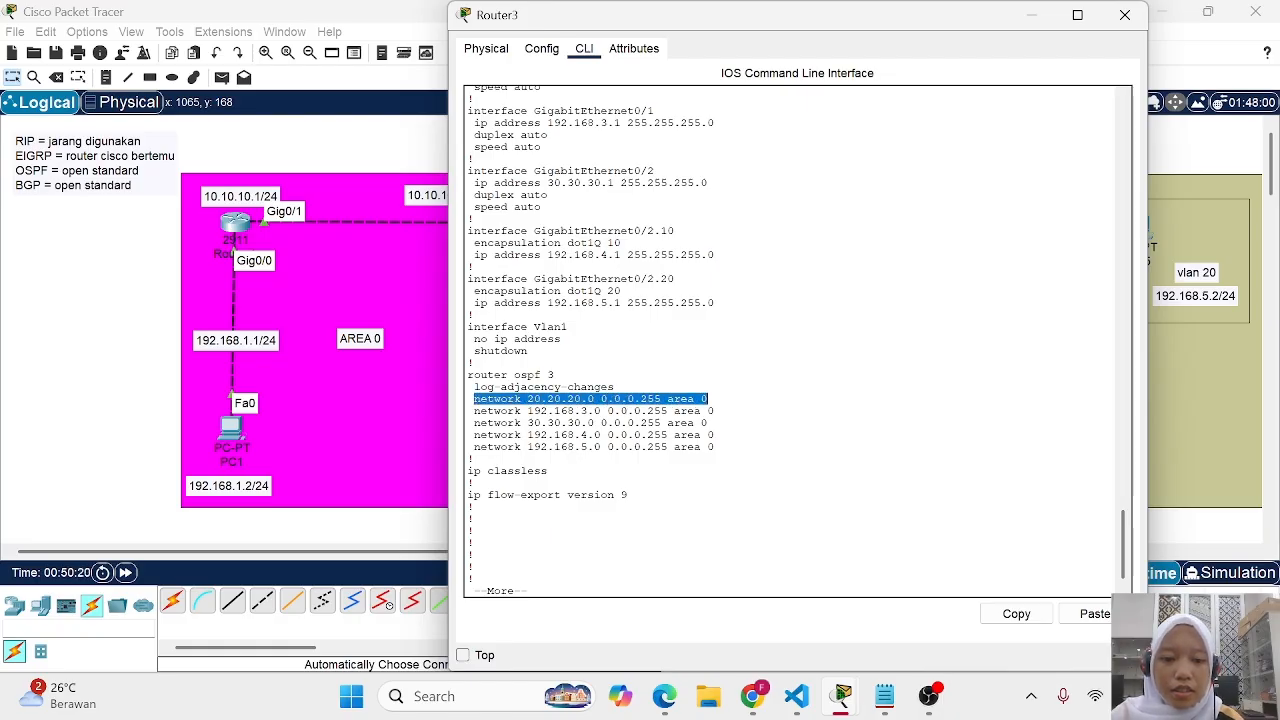
click(1000, 614)
key(space)
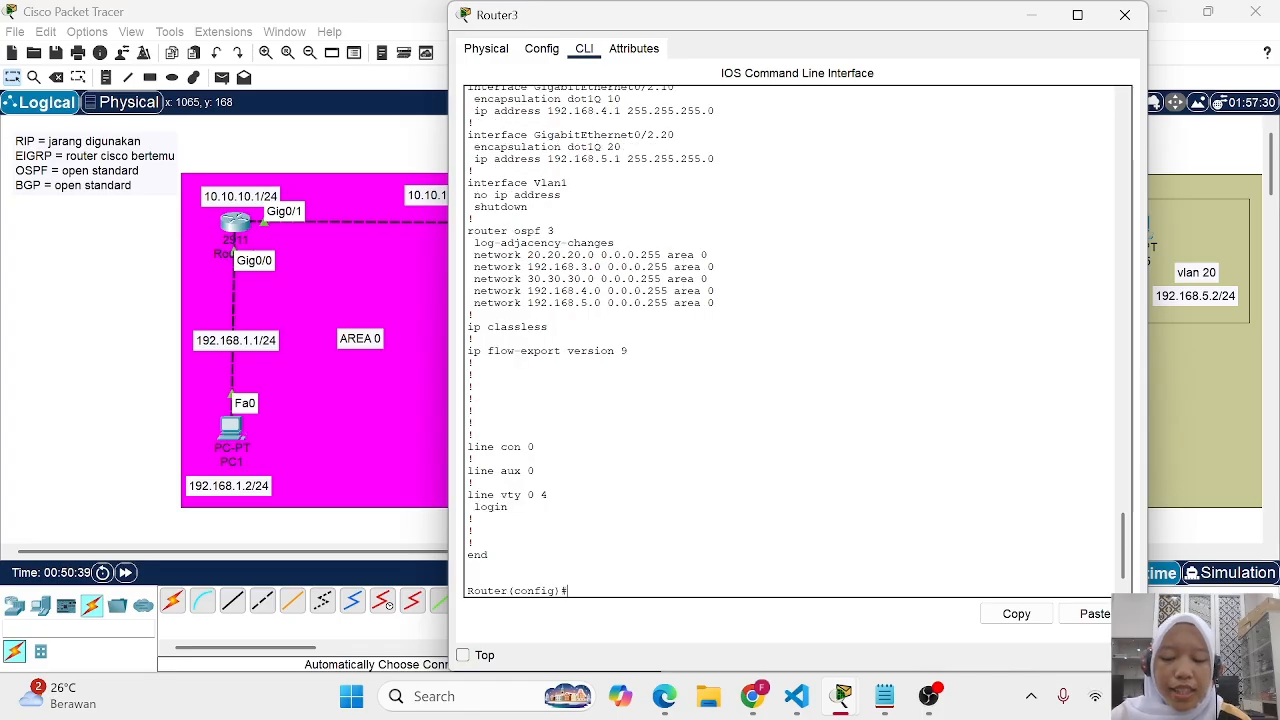
Enter router ospf 3 and remove the link network towards Router2 with no network 20.20.20.0 0.0.0.255 area 0
text(rout)
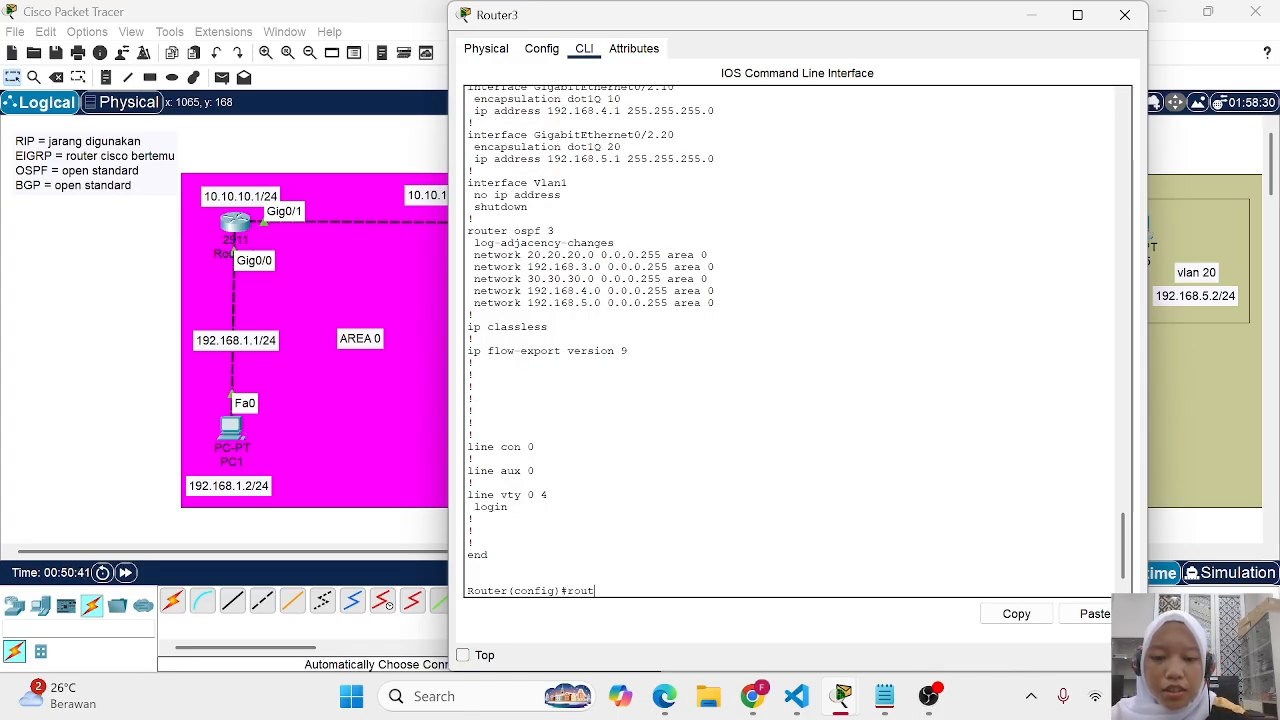
text(er ospf)
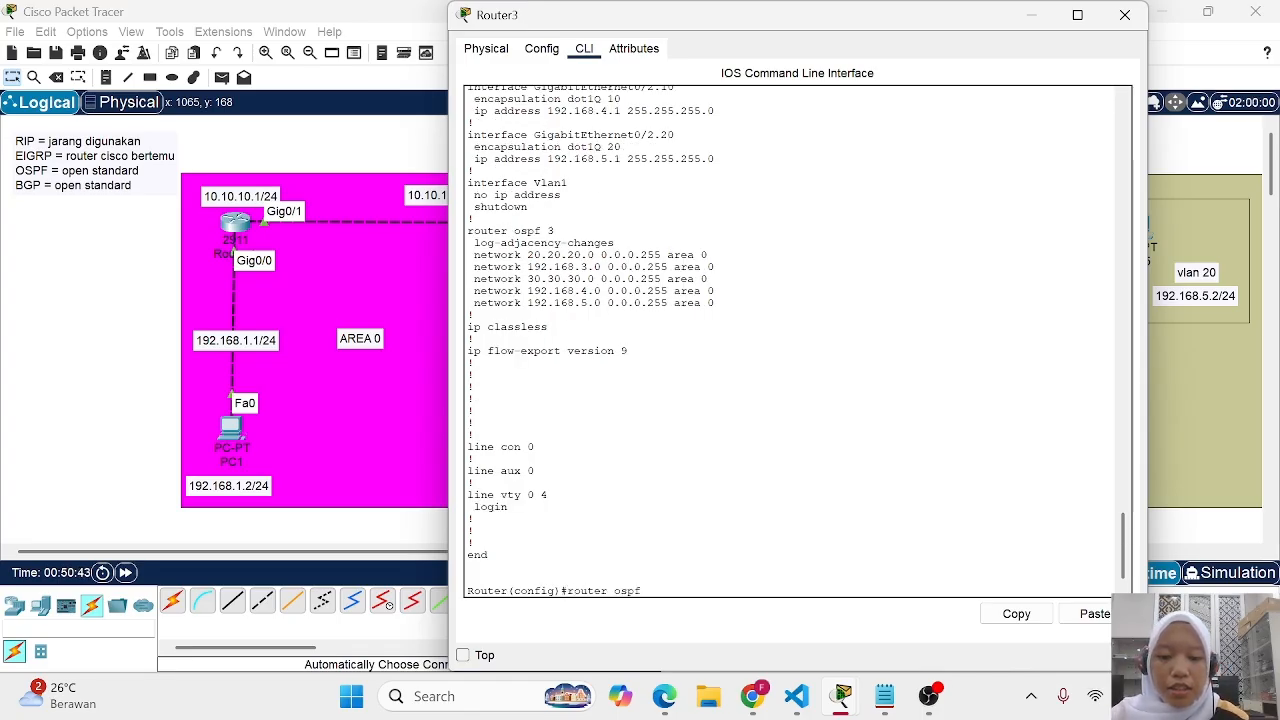
text( 3)
key(Return)
text(no)
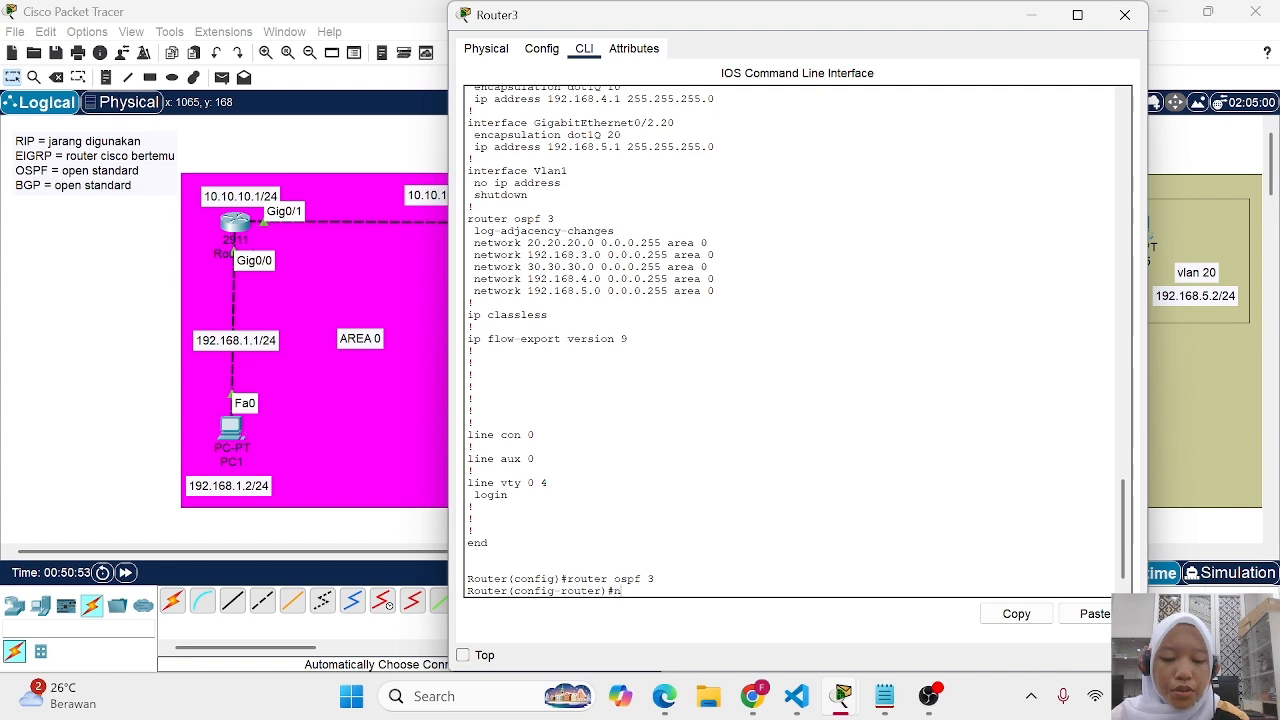
click(1090, 614)
key(Return)
Add the link network towards Router2 to area 1 with network 20.20.20.0 0.0.0.255 area 1
key(Up)
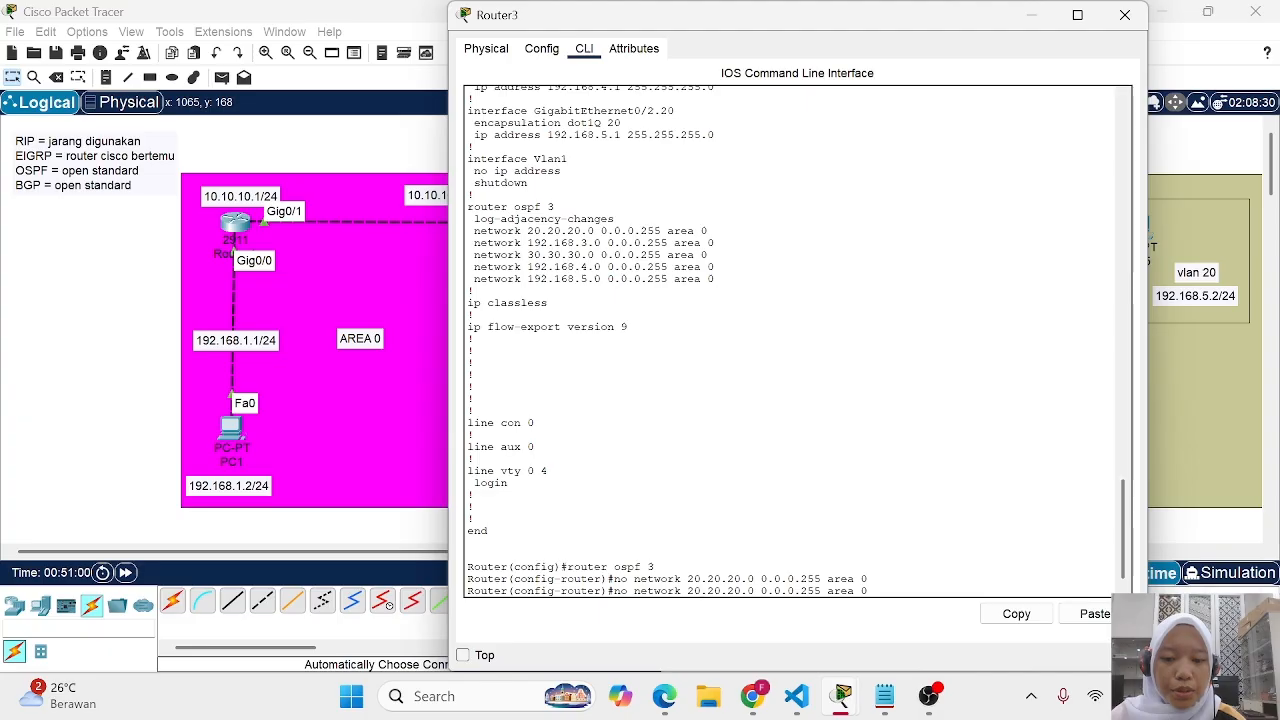
key(BackSpace)
key(BackSpace)
key(BackSpace)
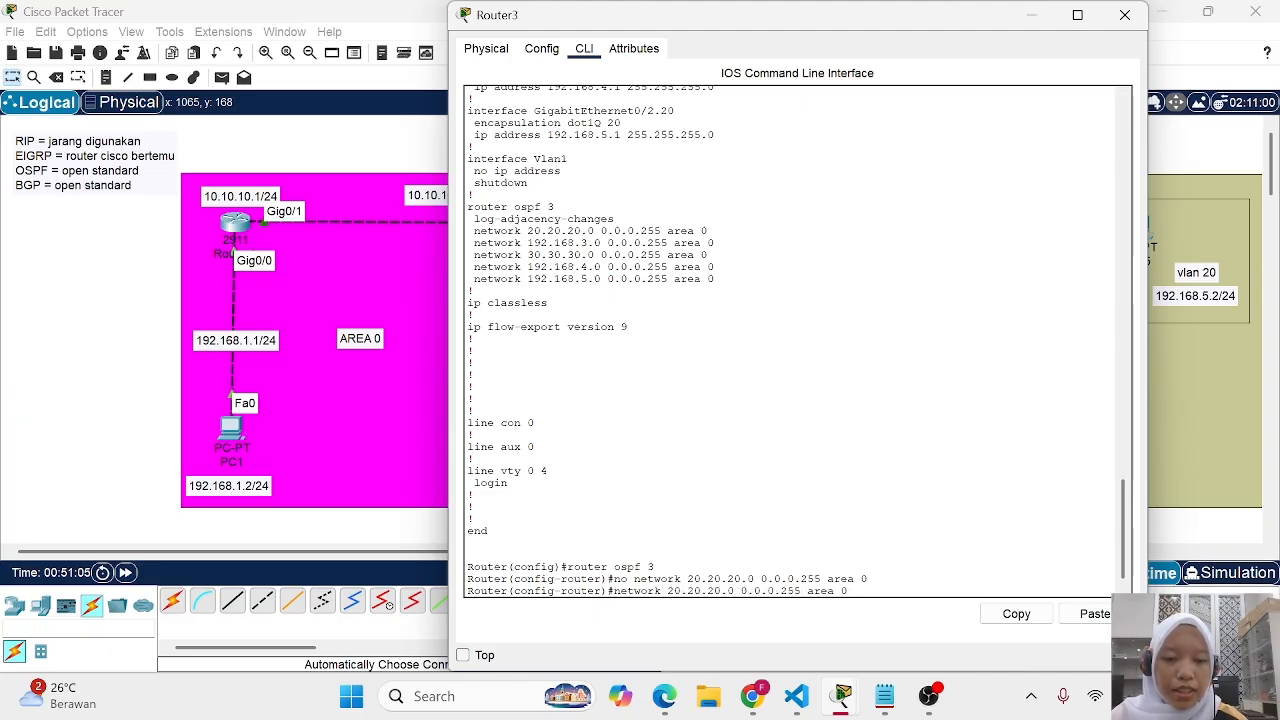
text(i)
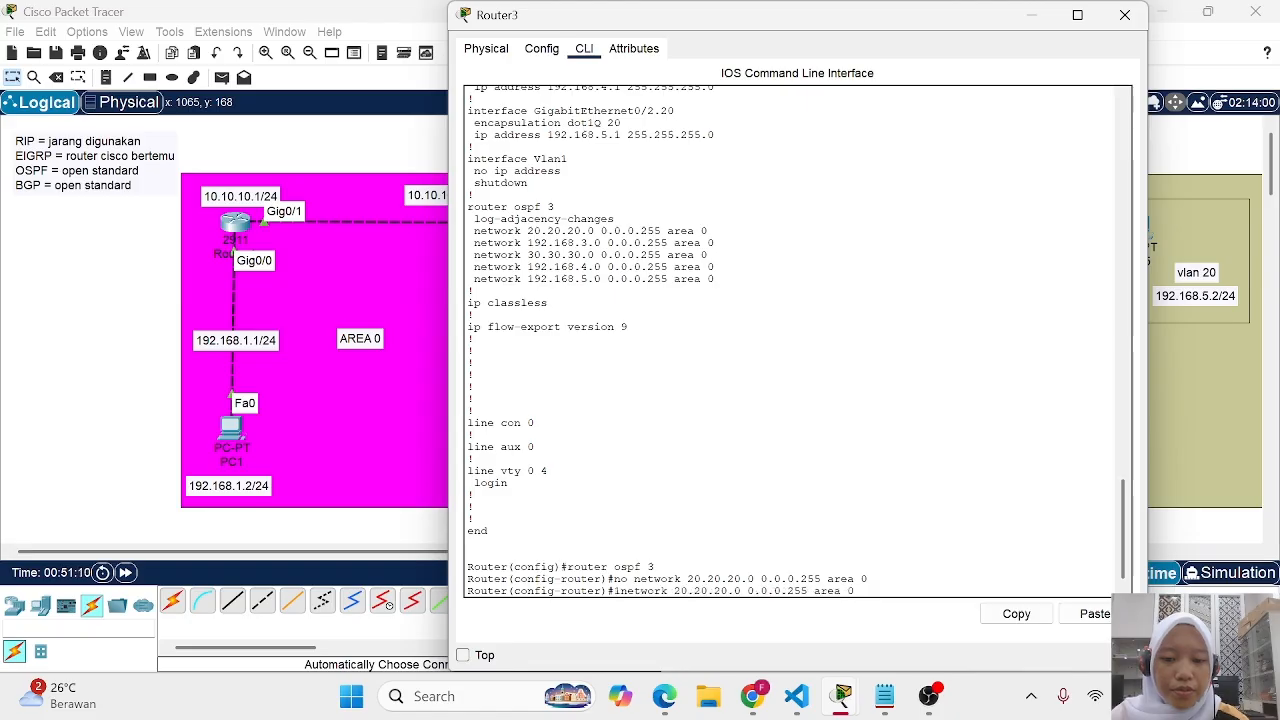
key(BackSpace)
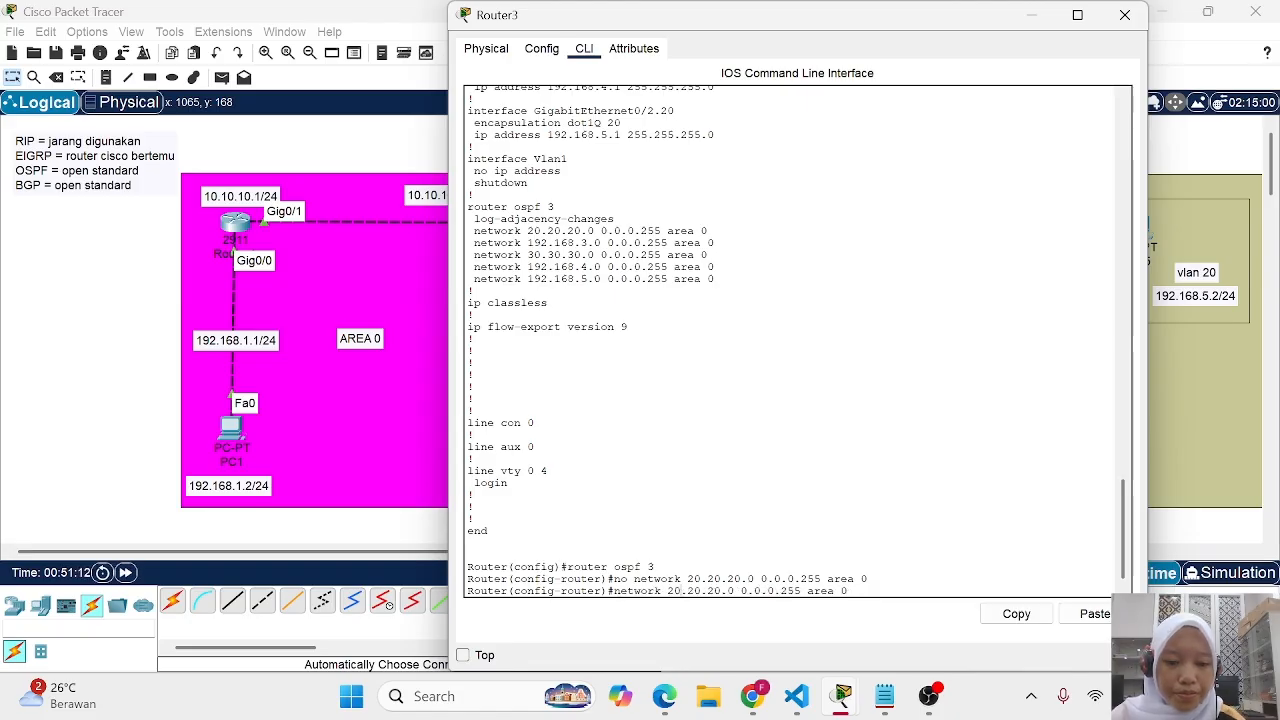
key(BackSpace)
text(1)
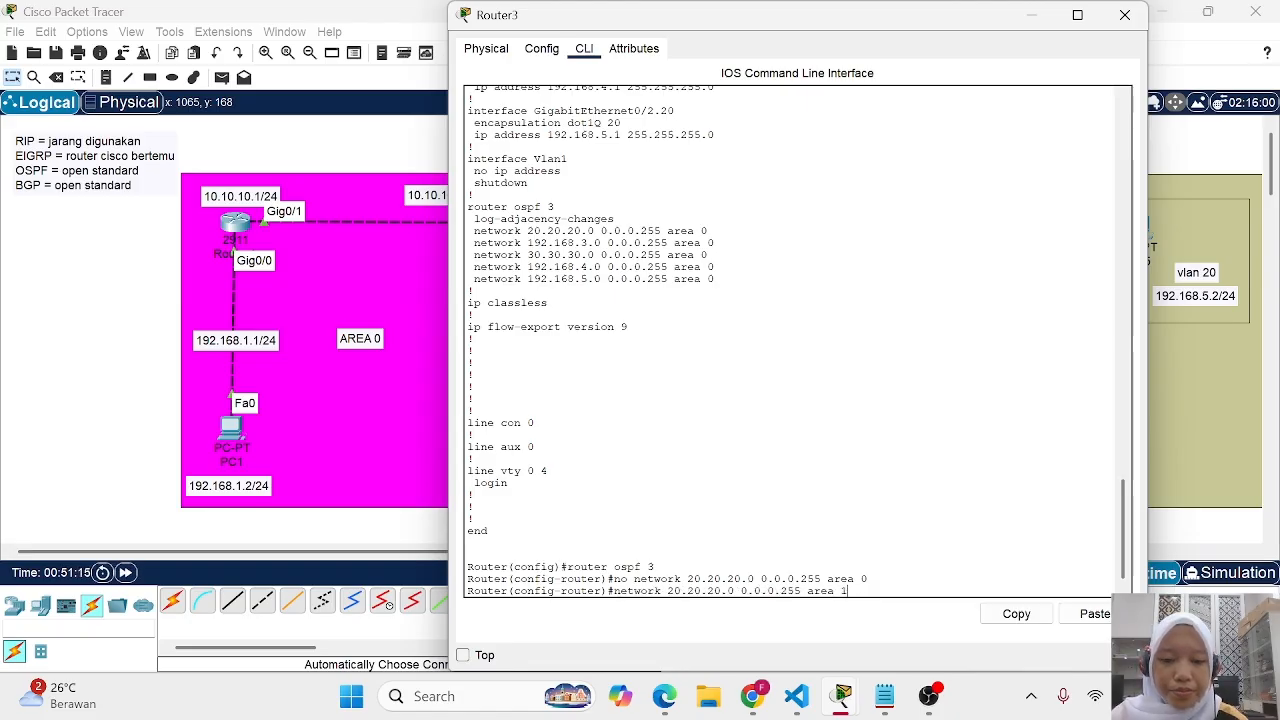
key(Return)
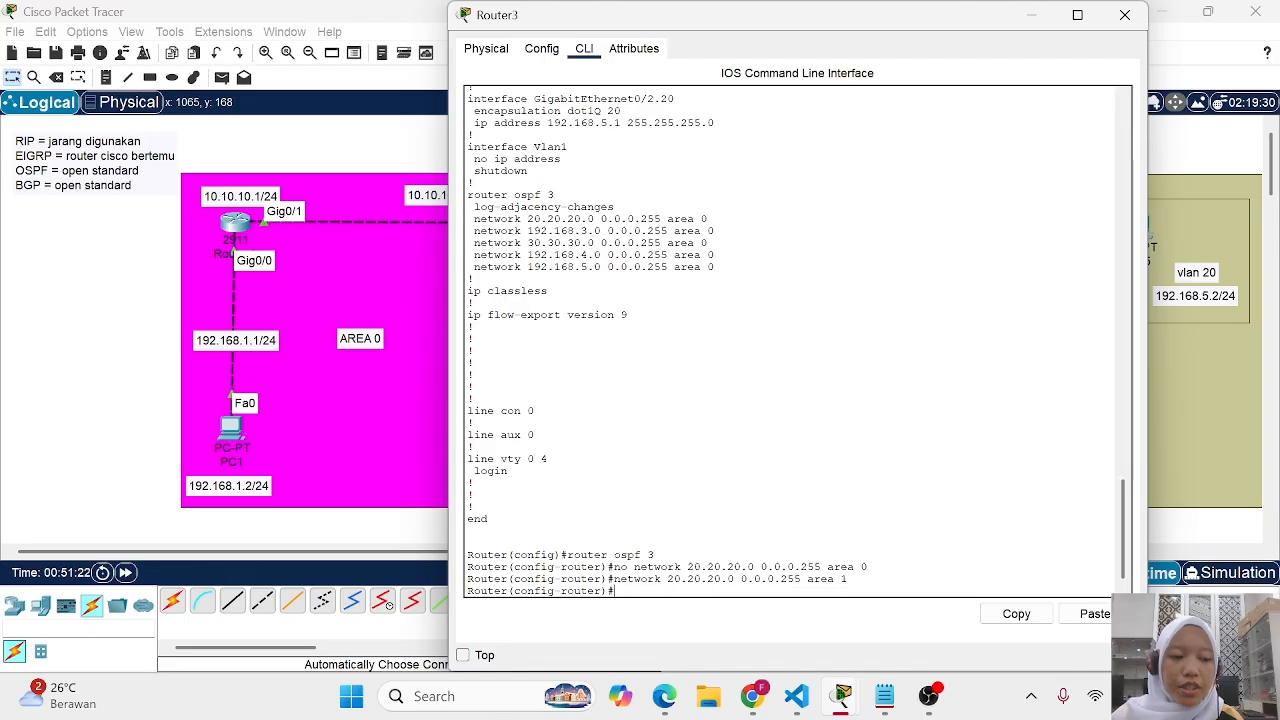
Remove the GigabitEthernet0/1 network from area 0 with no network 192.168.3.0 0.0.0.255 area 0
scroll(790, 340, up, 1)
scroll(790, 340, down, 1)
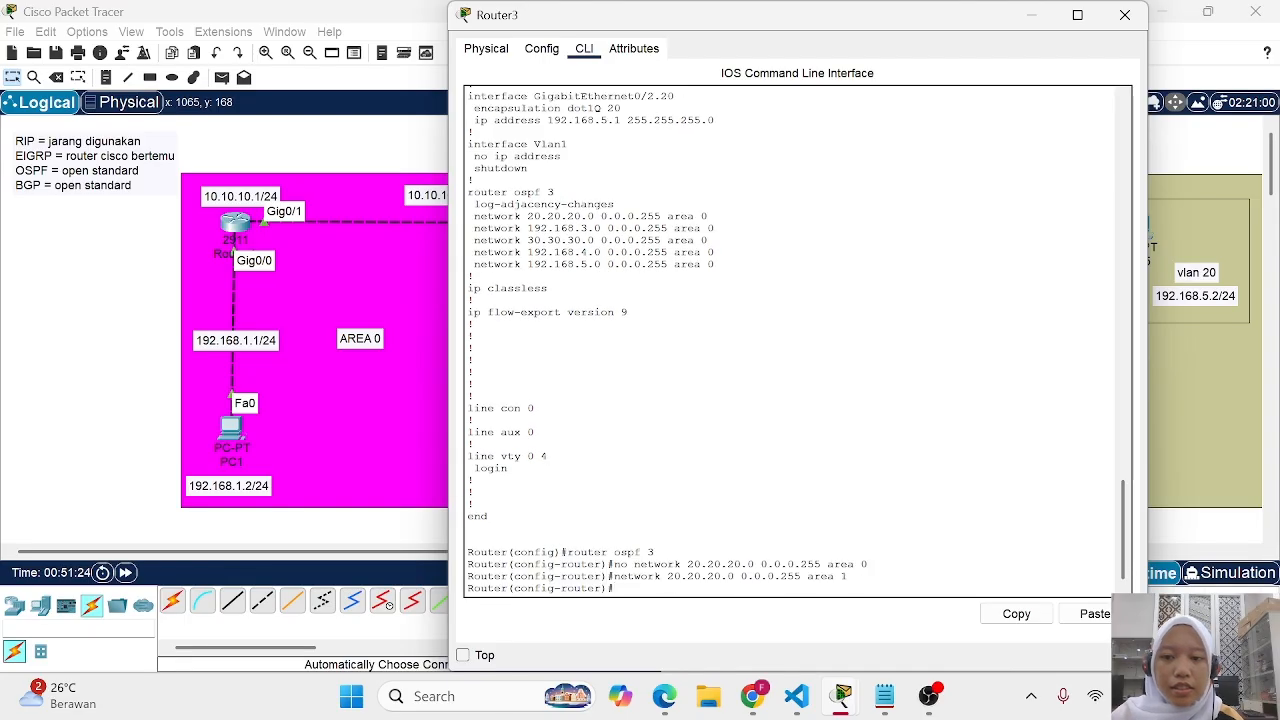
drag(474, 228, 716, 228)
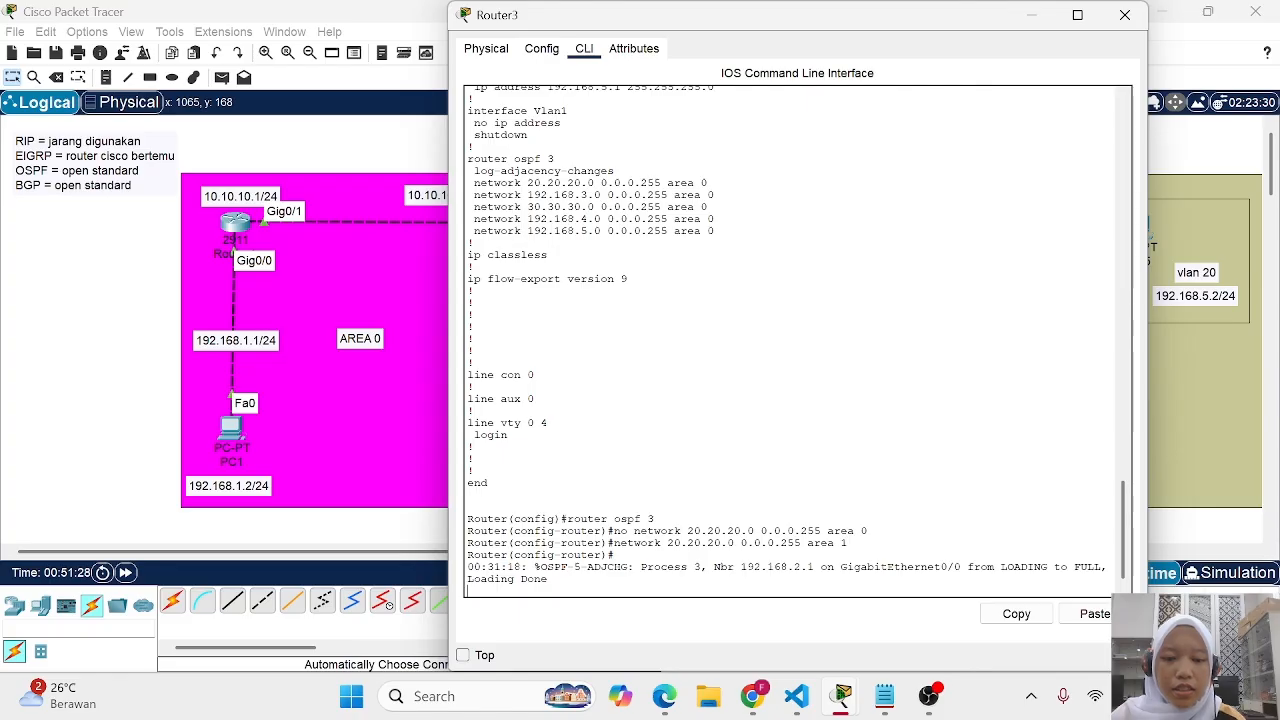
key(Return)
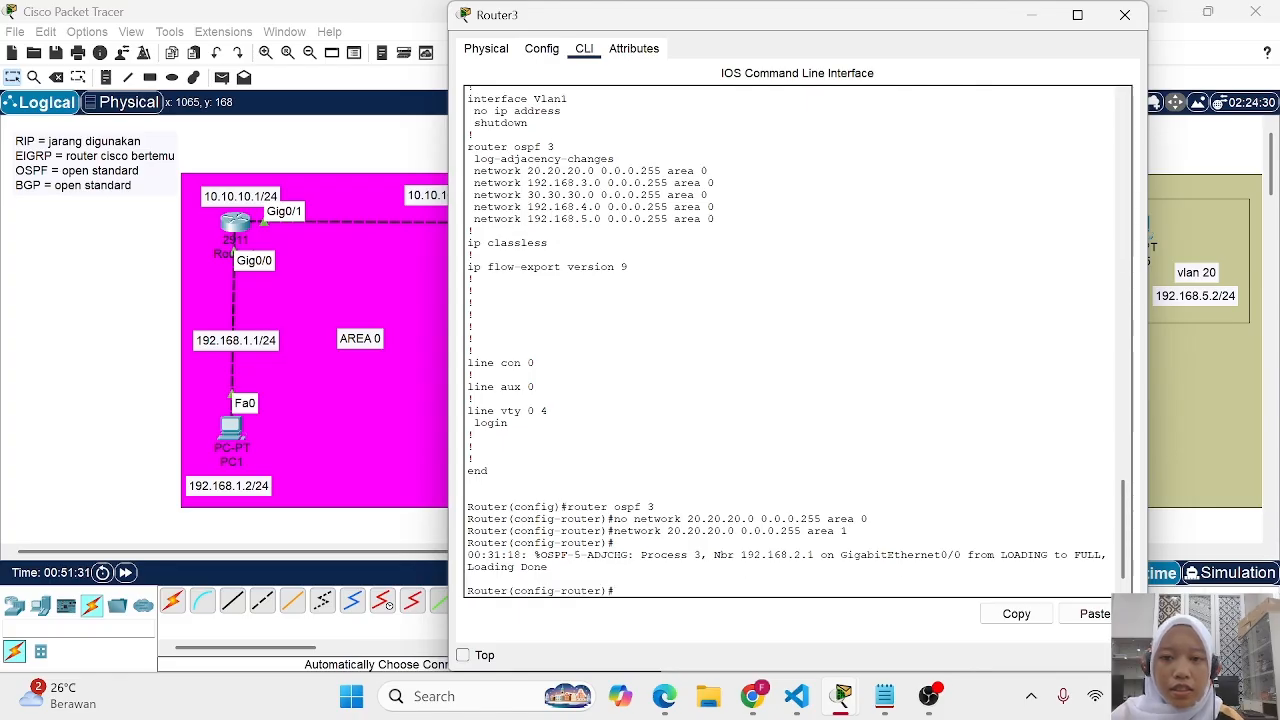
drag(474, 183, 716, 183)
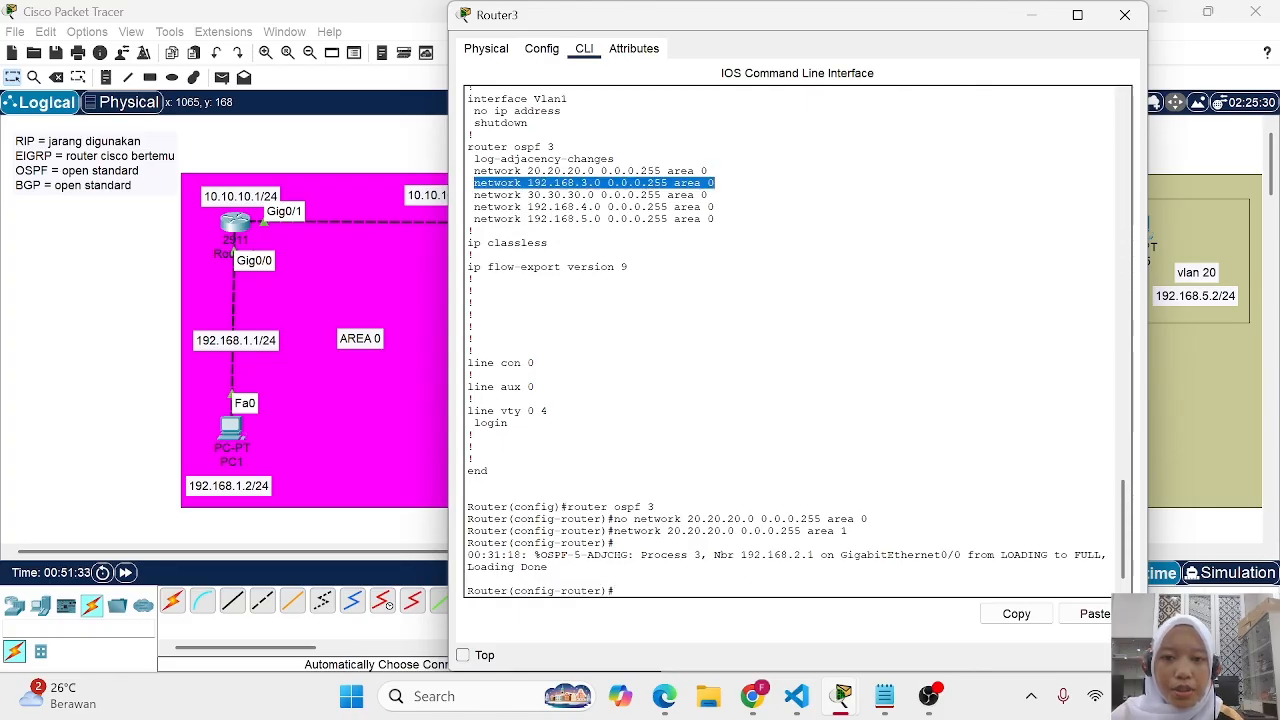
click(1016, 613)
text(no)
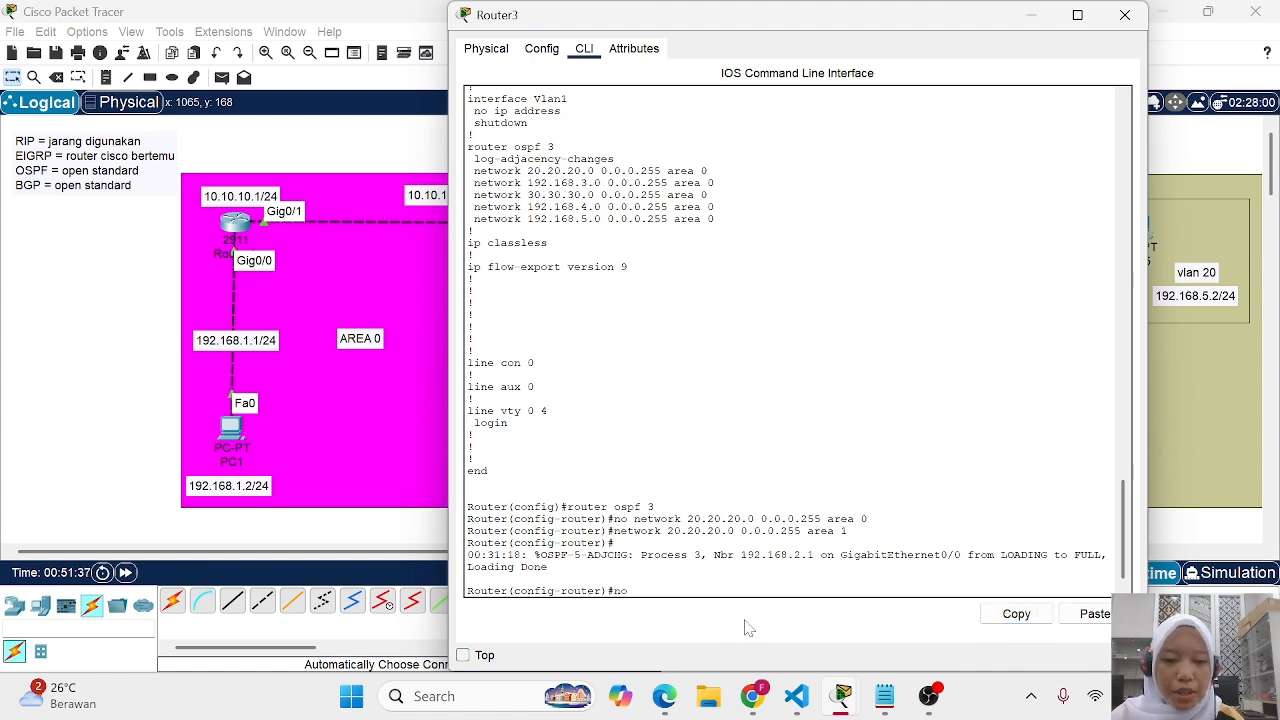
click(1096, 613)
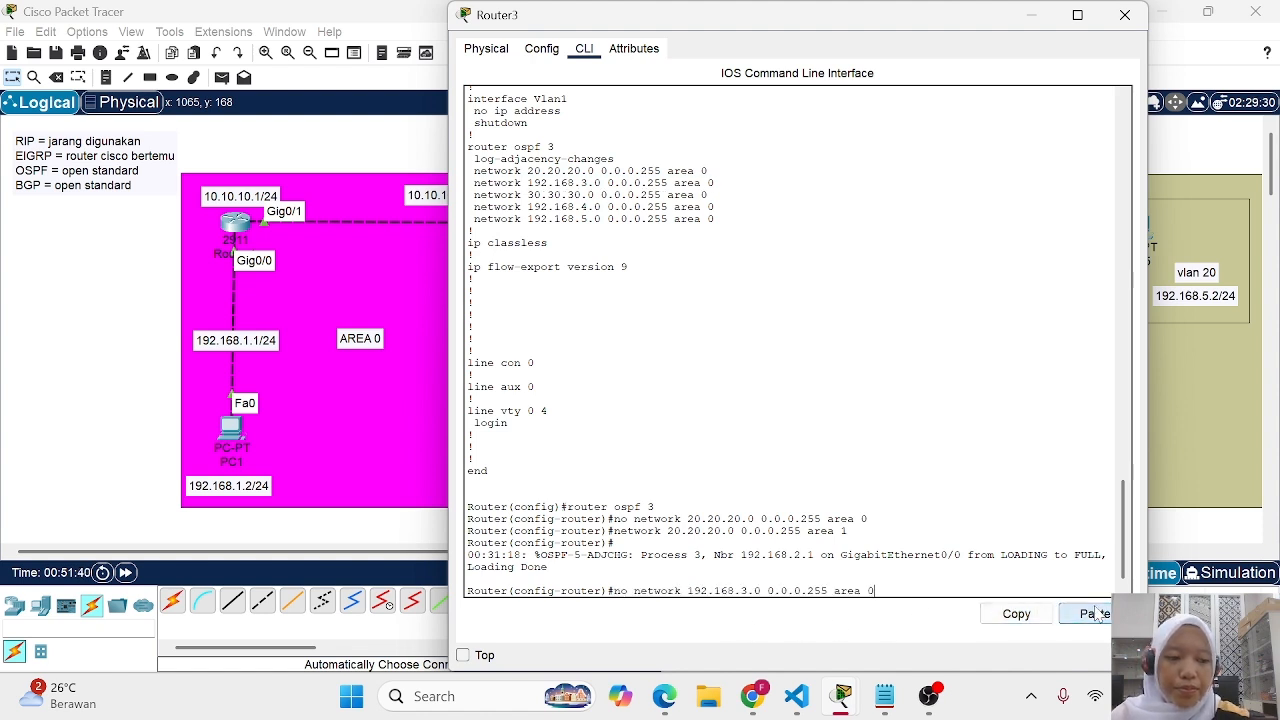
key(Return)
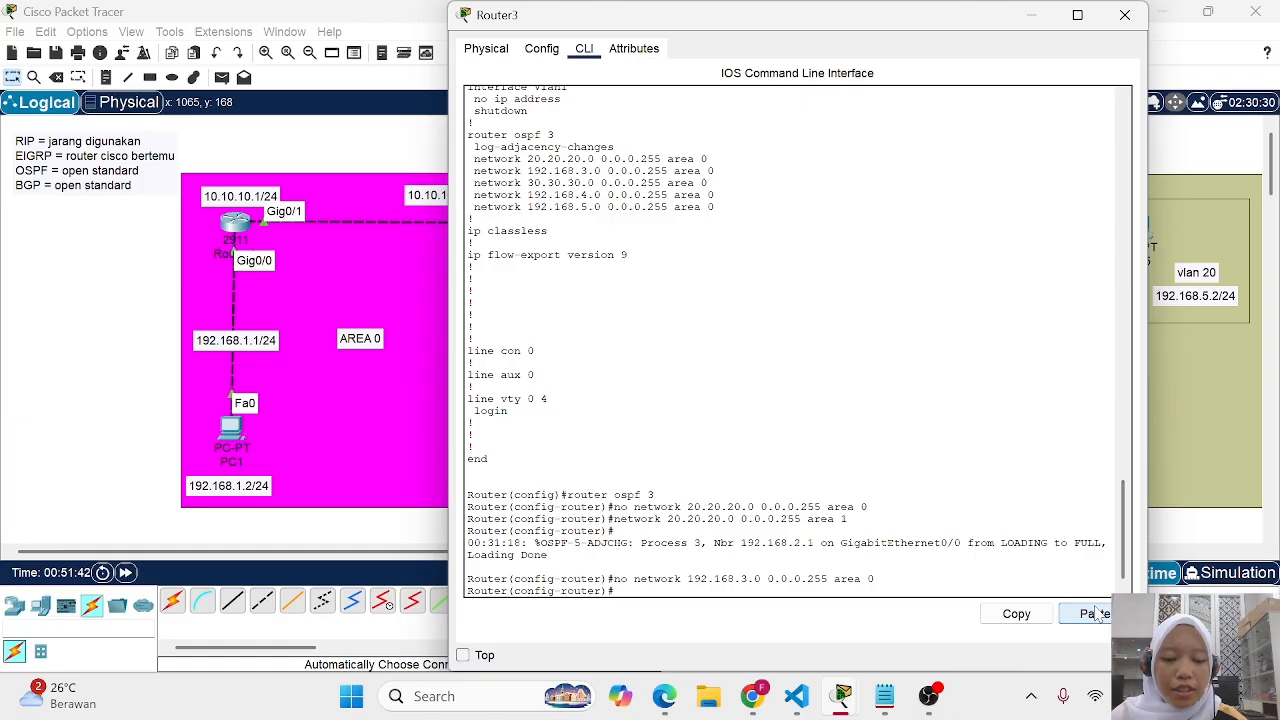
Add the GigabitEthernet0/1 network to area 1 with network 192.168.3.0 0.0.0.255 area 1
key(Up)
key(BackSpace)
text(192.168.3.0 0.0.0.255 area 1)
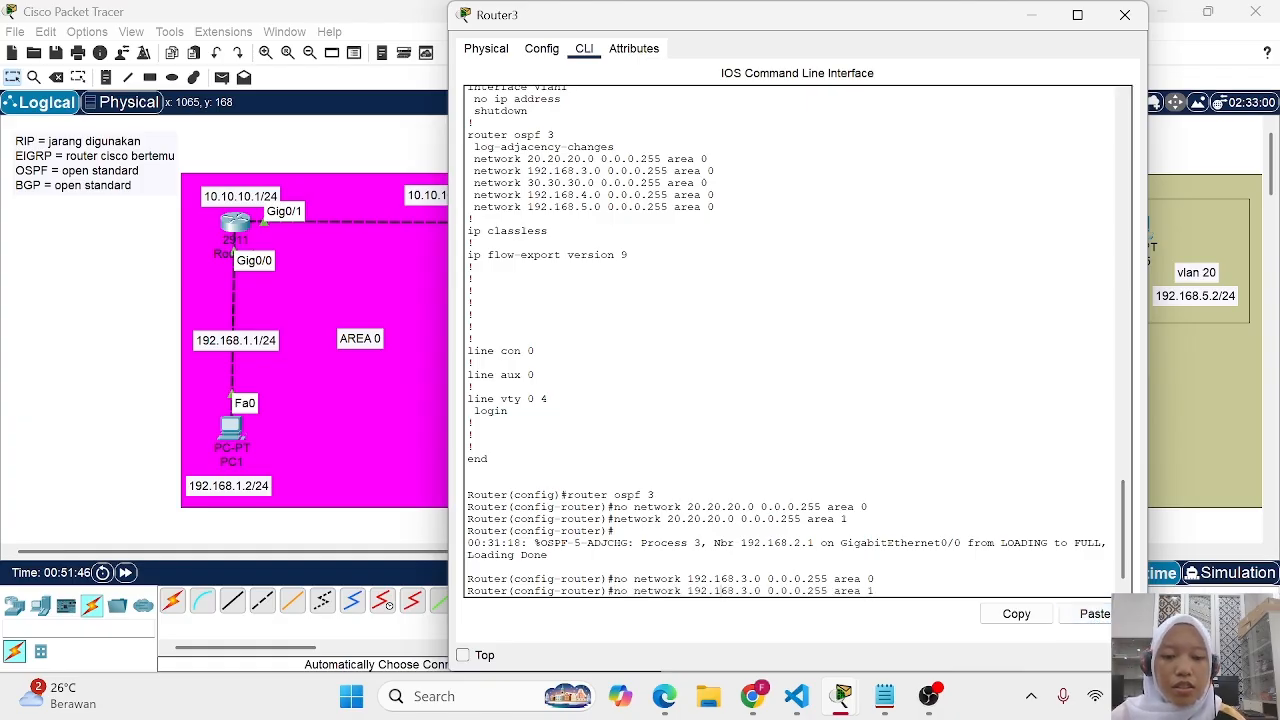
key(BackSpace)
key(BackSpace)
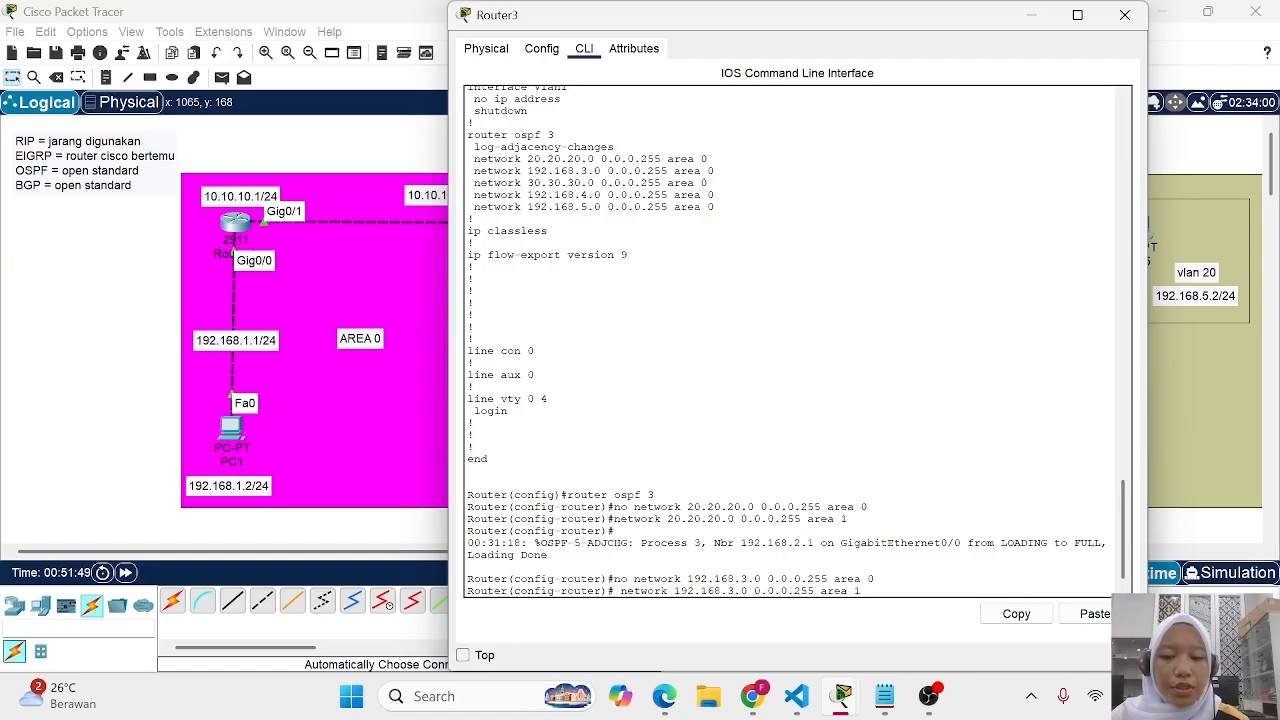
key(Delete)
key(Return)
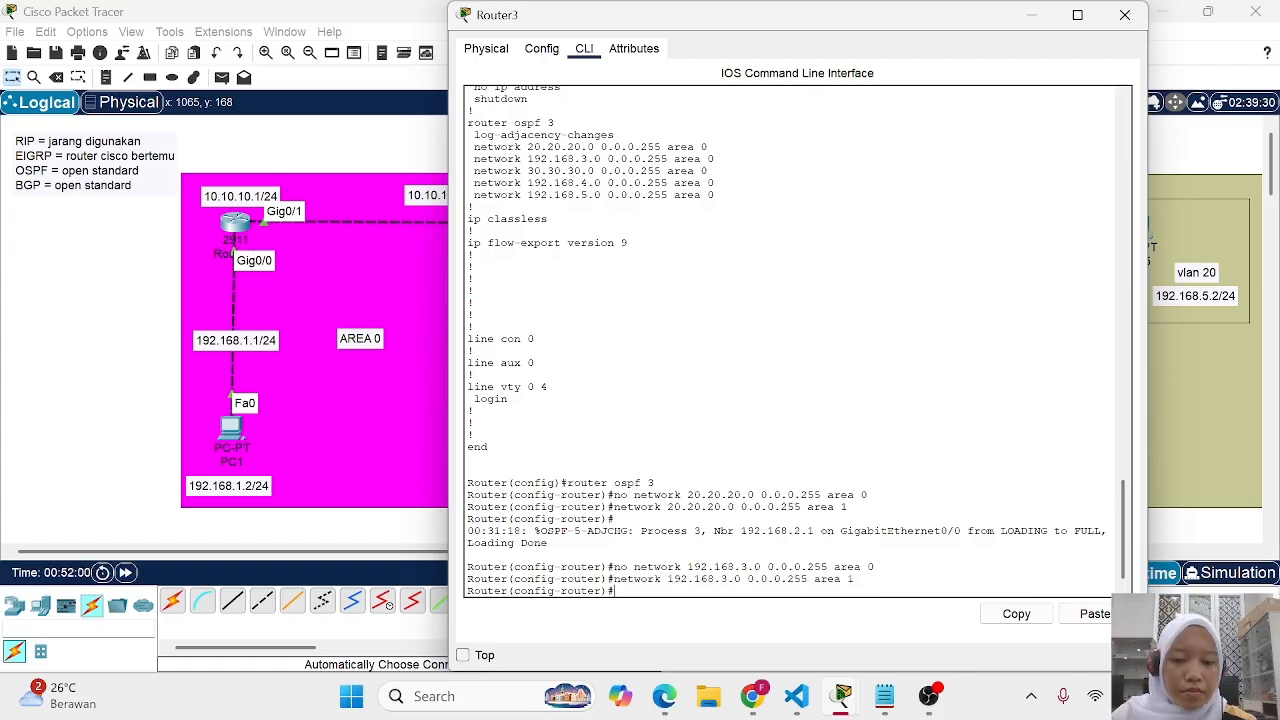
Remove the GigabitEthernet0/2 network from area 0 with no network 30.30.30.0 0.0.0.255 area 0
drag(474, 170, 708, 171)
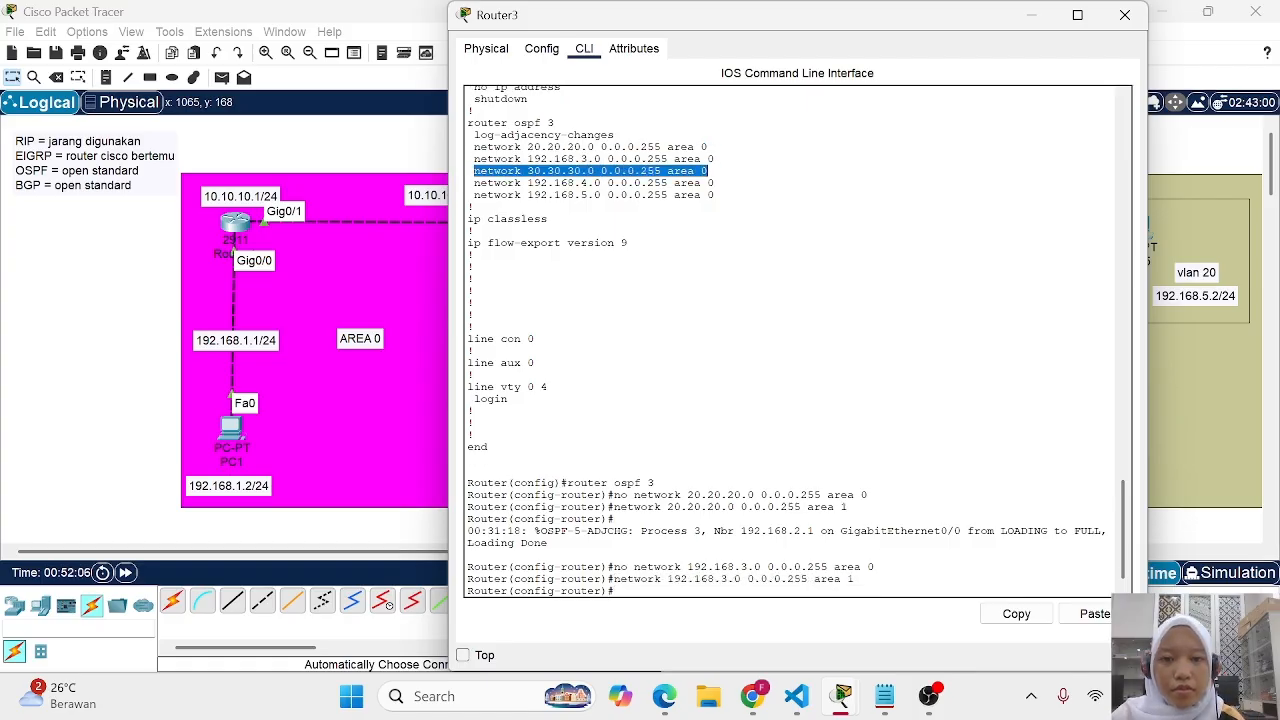
click(1014, 613)
text(no)
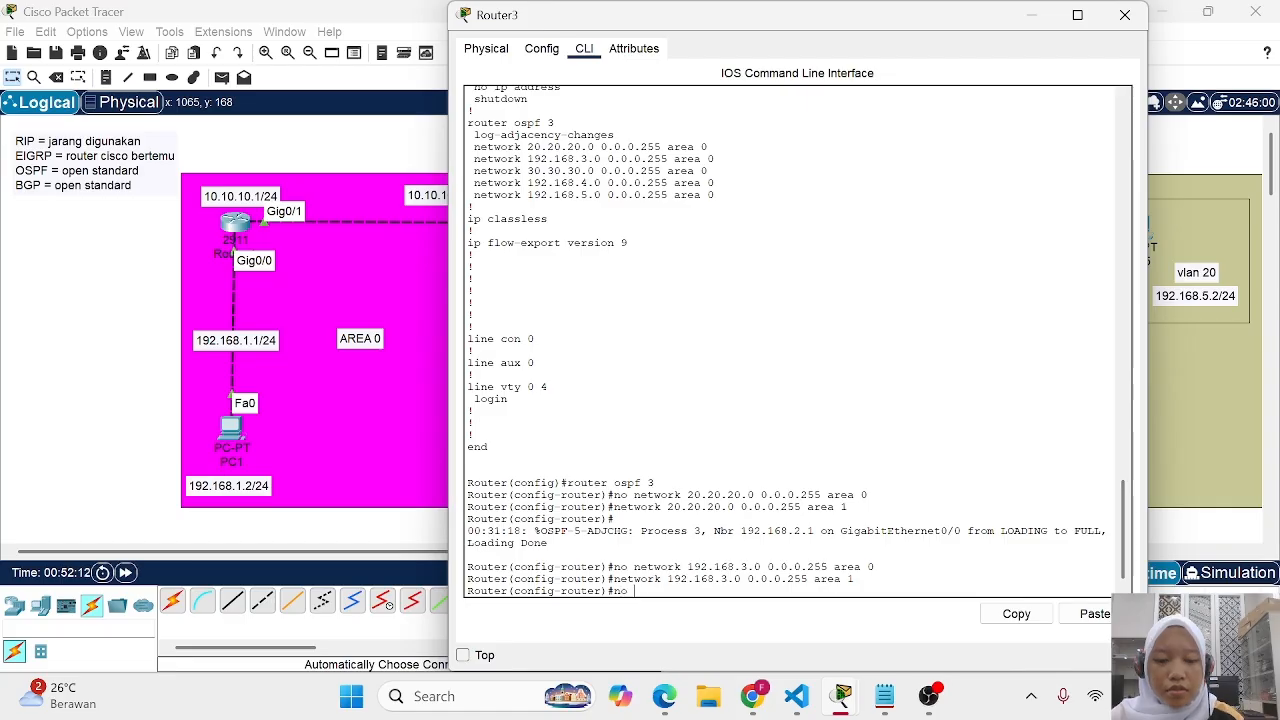
click(1094, 613)
key(Return)
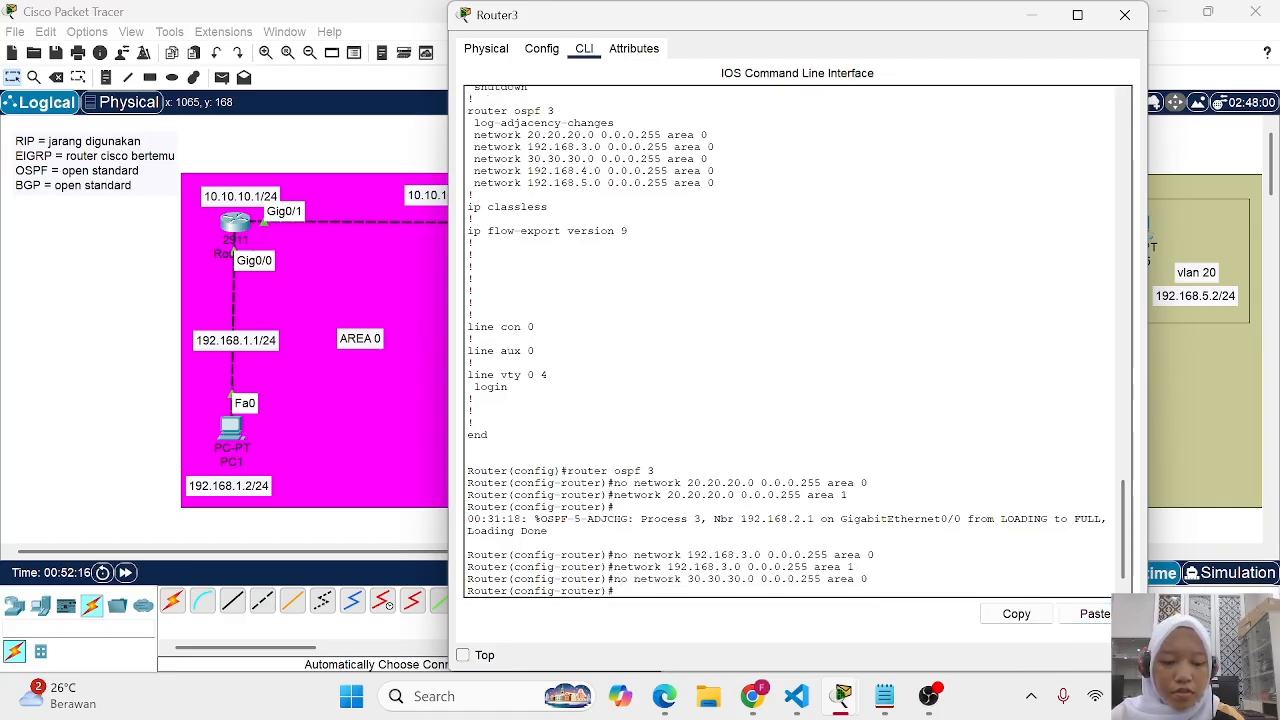
Add the GigabitEthernet0/2 network to area 1 with network 30.30.30.0 0.0.0.255 area 1
key(Up)
key(BackSpace)
text(1)
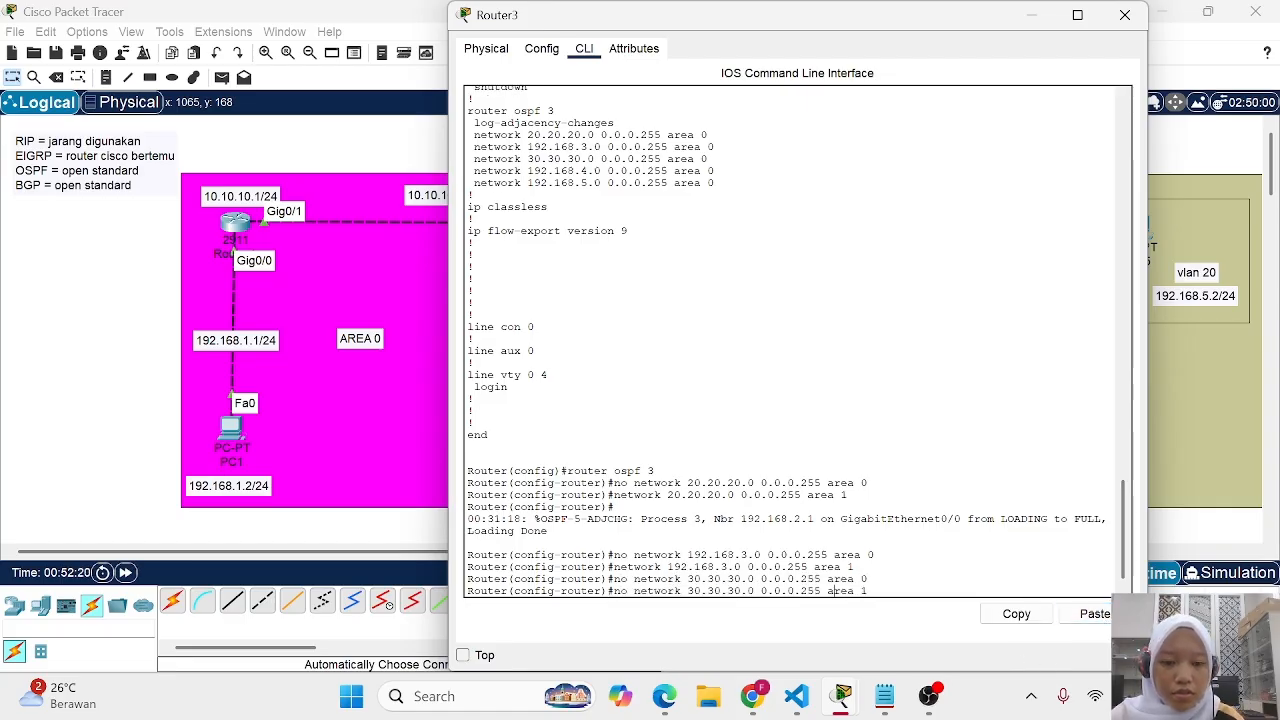
key(ctrl+a)
key(Delete)
key(Delete)
key(Delete)
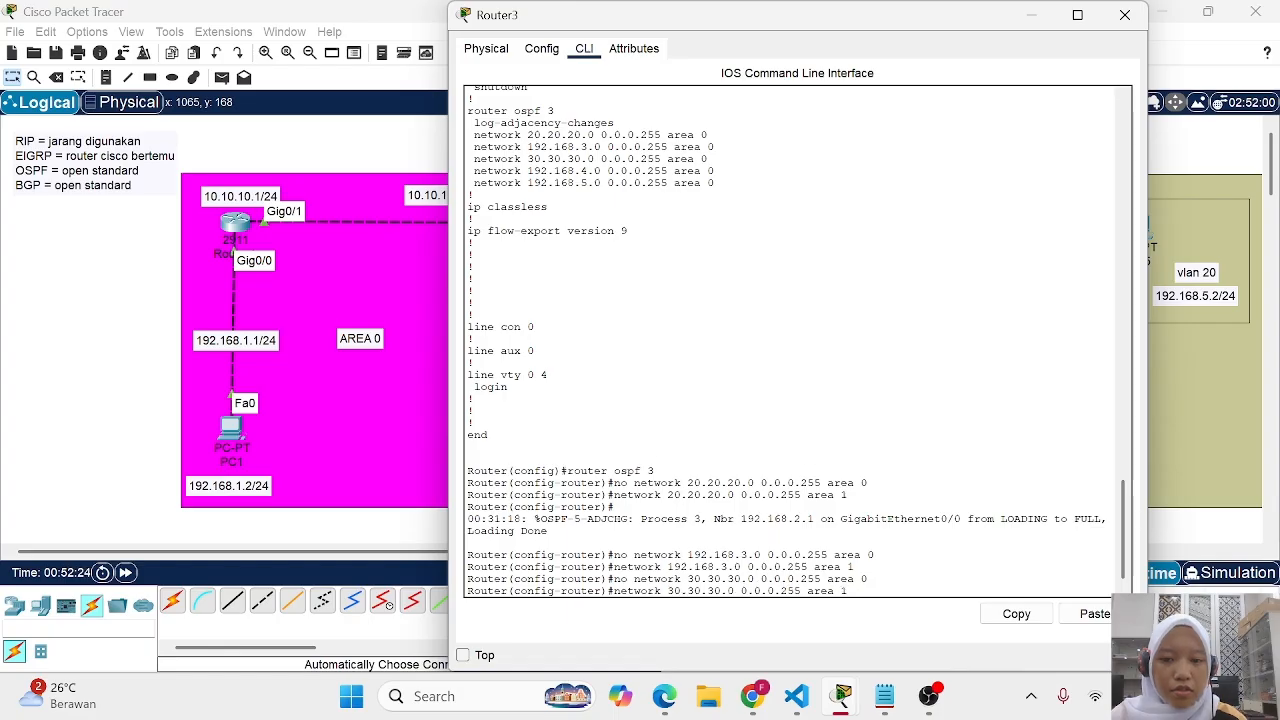
key(Return)
Remove the VLAN 10 network from area 0 with no network 192.168.4.0 0.0.0.255 area 0
drag(474, 158, 714, 160)
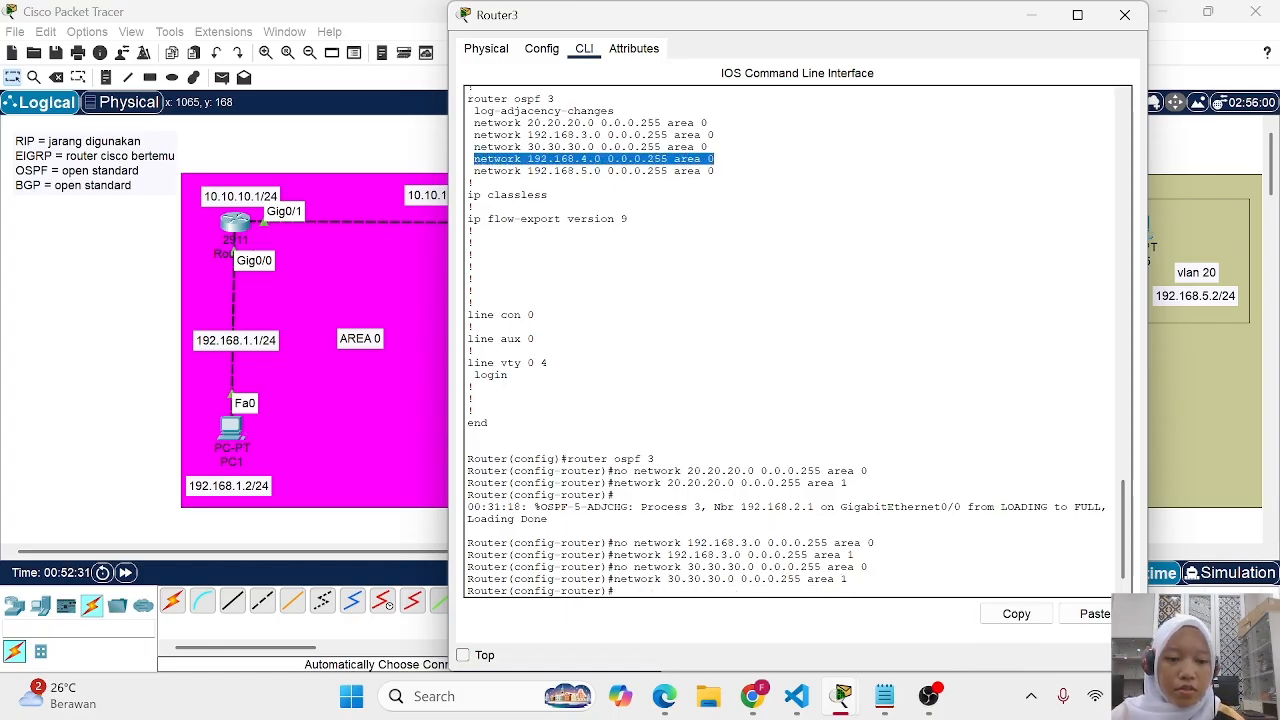
click(1016, 613)
click(674, 604)
text(no)
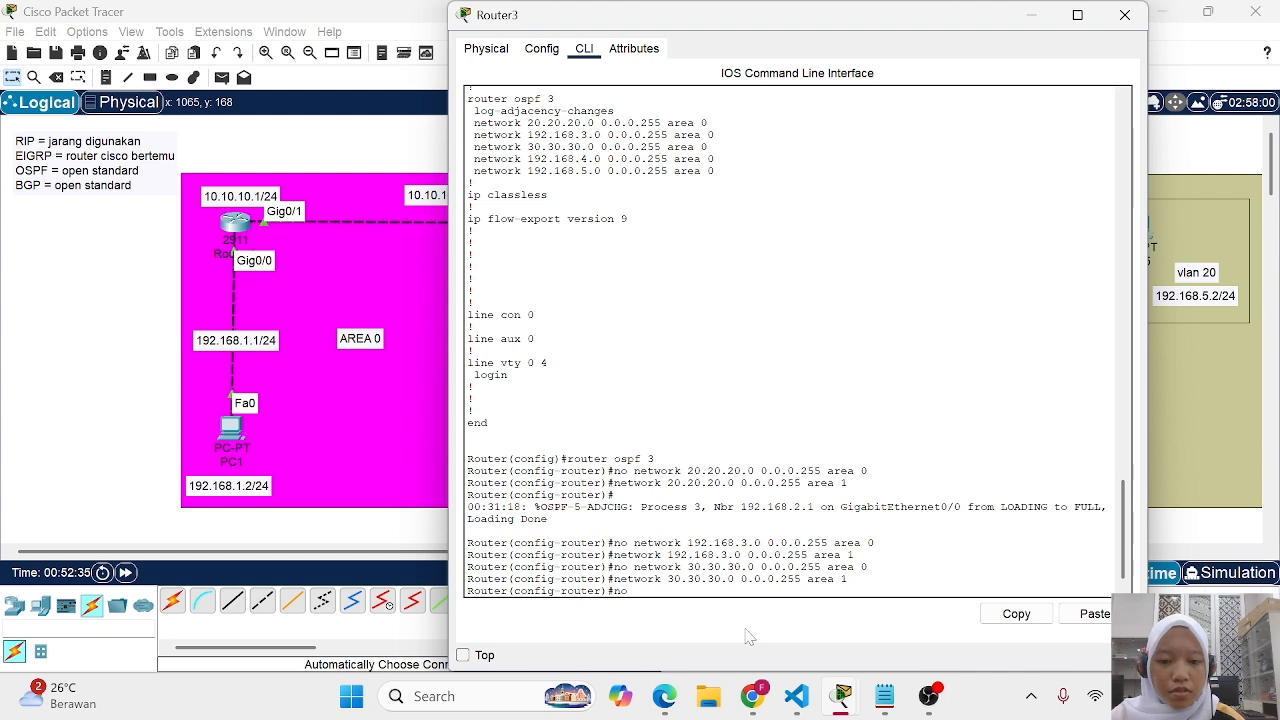
click(1094, 613)
key(Return)
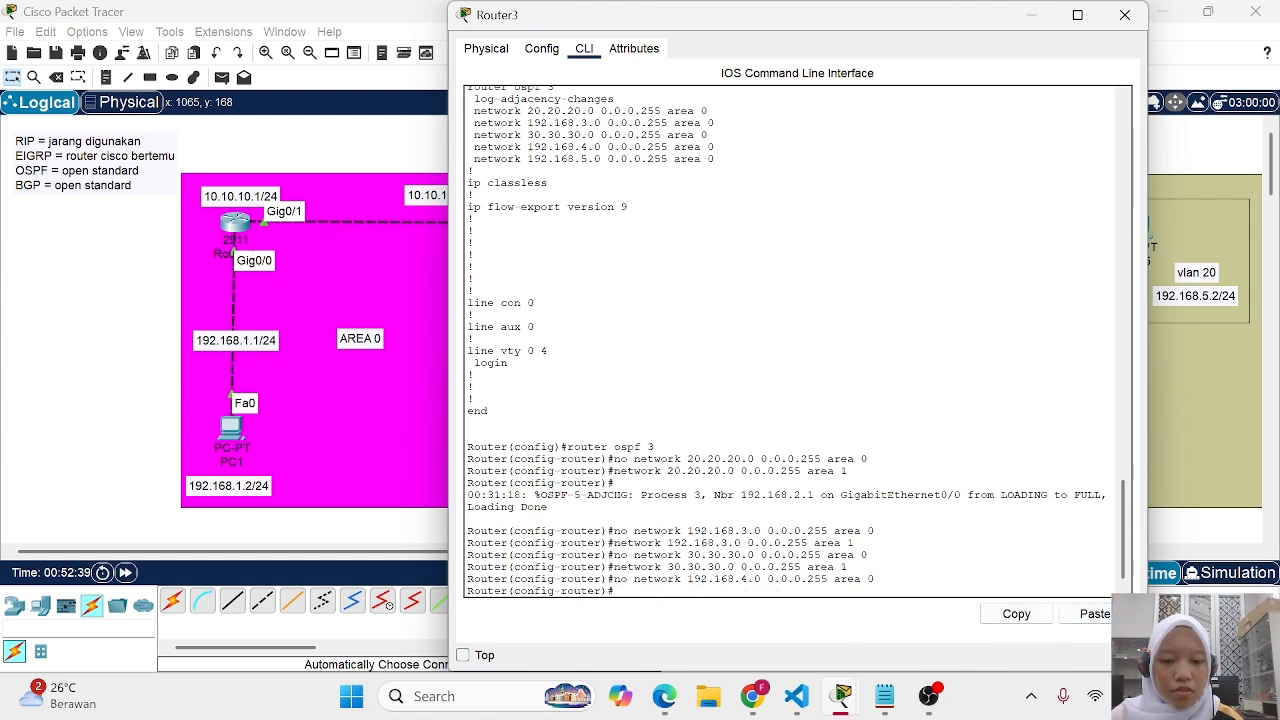
Add the VLAN 10 network to area 1 with network 192.168.4.0 0.0.0.255 area 1
key(Up)
key(BackSpace)
text(192.168.4.0 0.0.0.255 area 1)
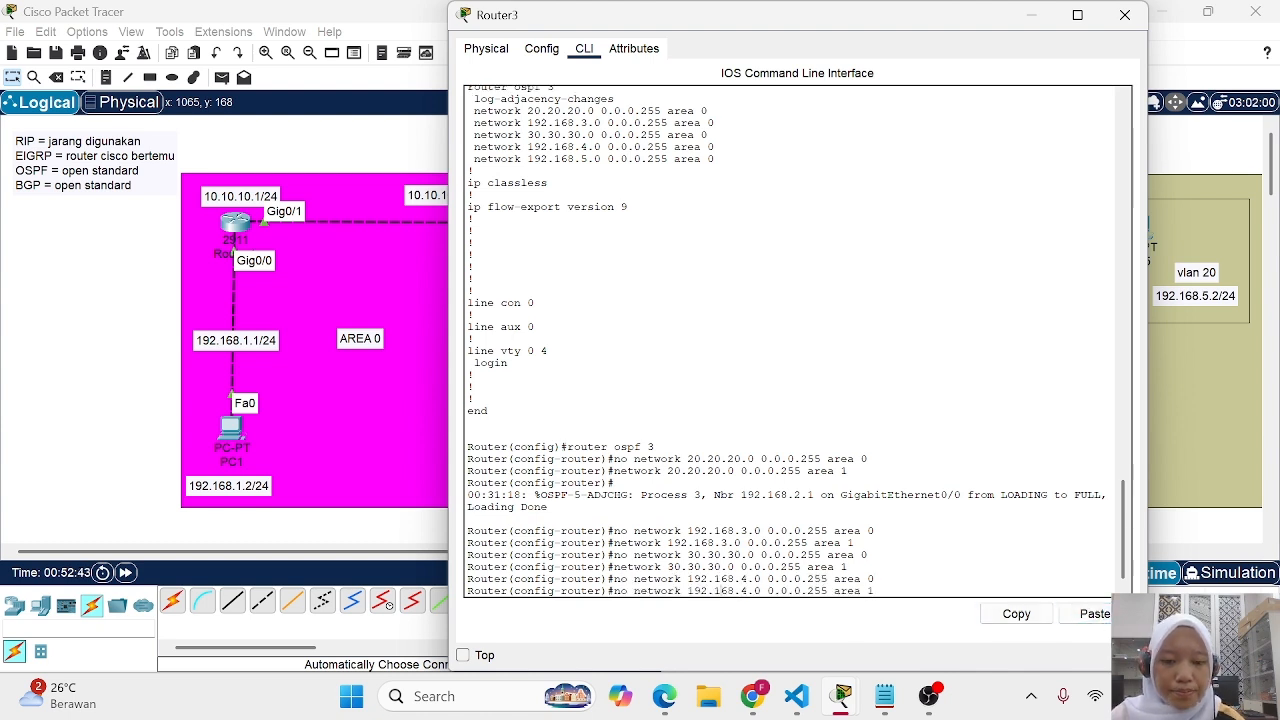
key(ctrl+a)
key(Delete)
key(Delete)
key(Delete)
key(Return)
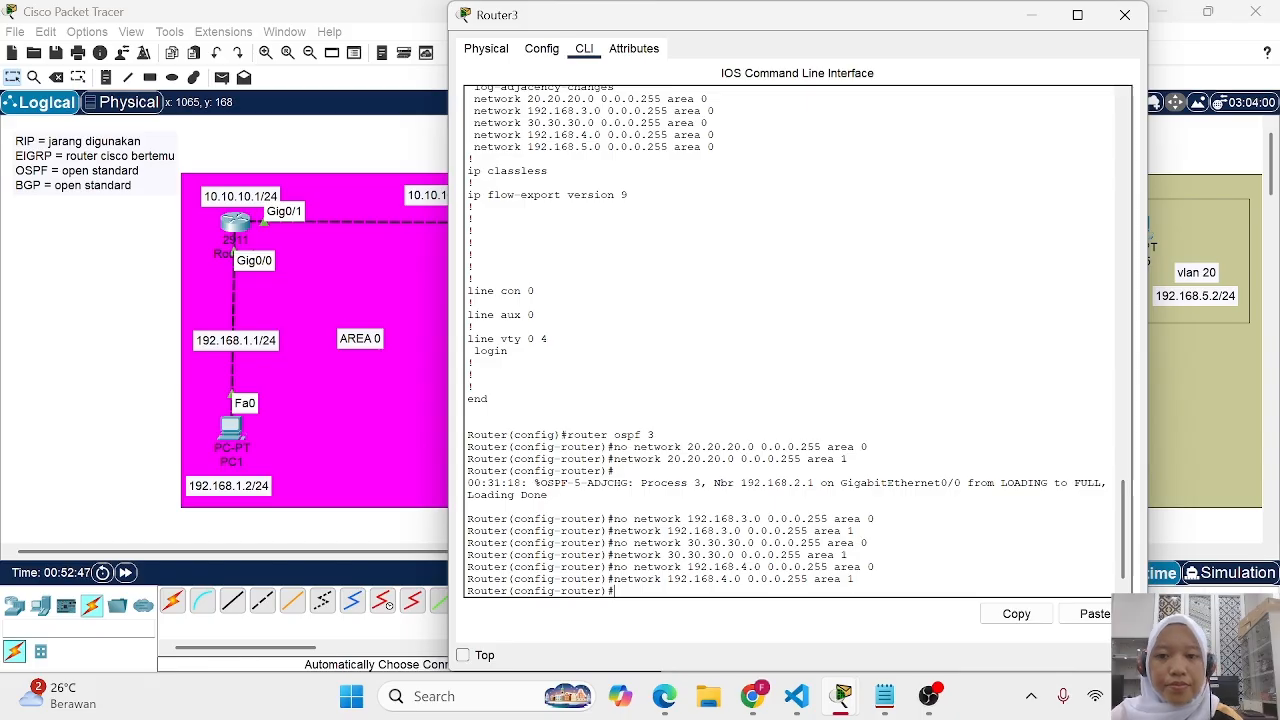
Remove the VLAN 20 network from area 0 with no network 192.168.5.0 0.0.0.255 area 0
drag(474, 147, 714, 147)
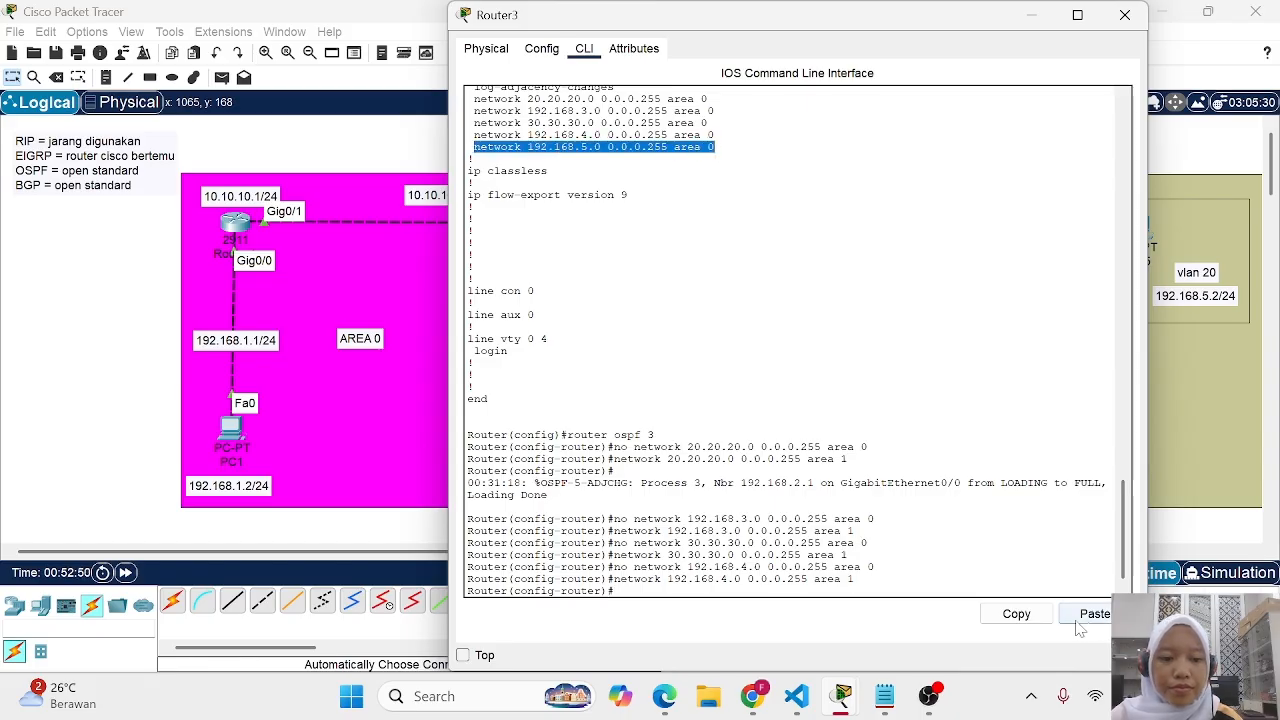
click(1024, 615)
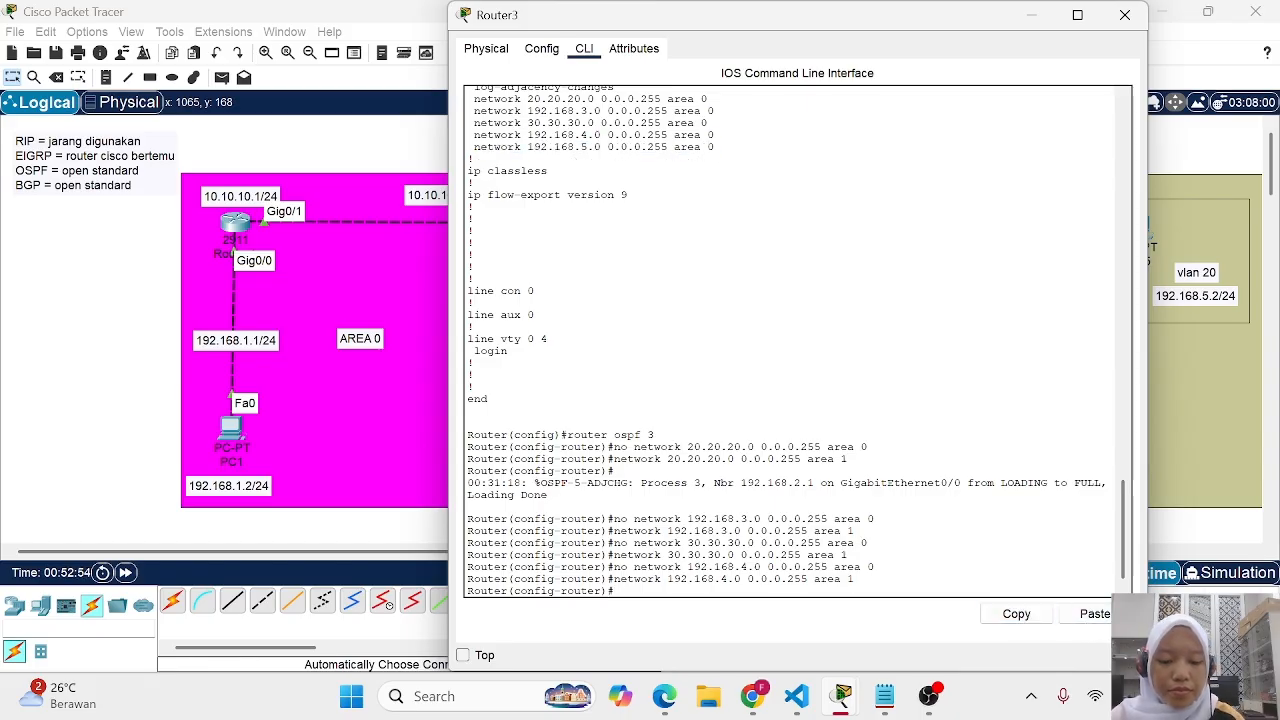
text(no)
click(1072, 618)
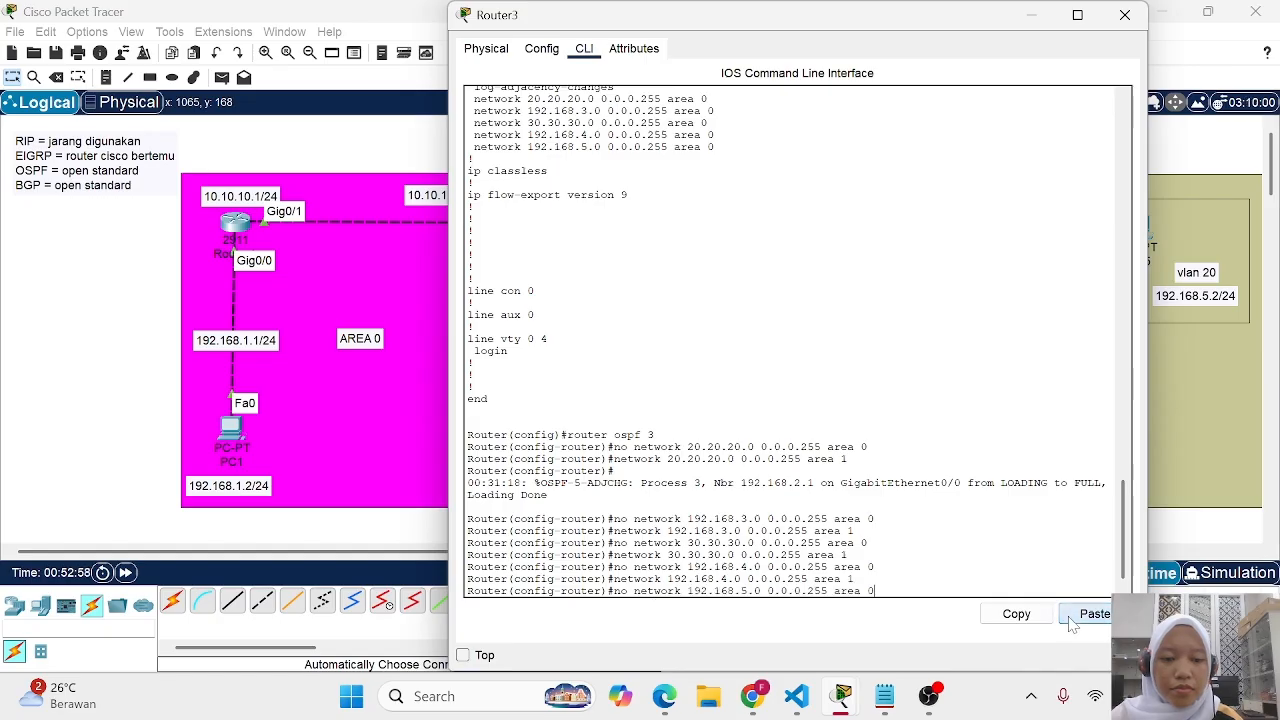
key(Return)
Add the VLAN 20 network to area 1 with network 192.168.5.0 0.0.0.255 area 1
key(Up)
key(BackSpace)
text(1)
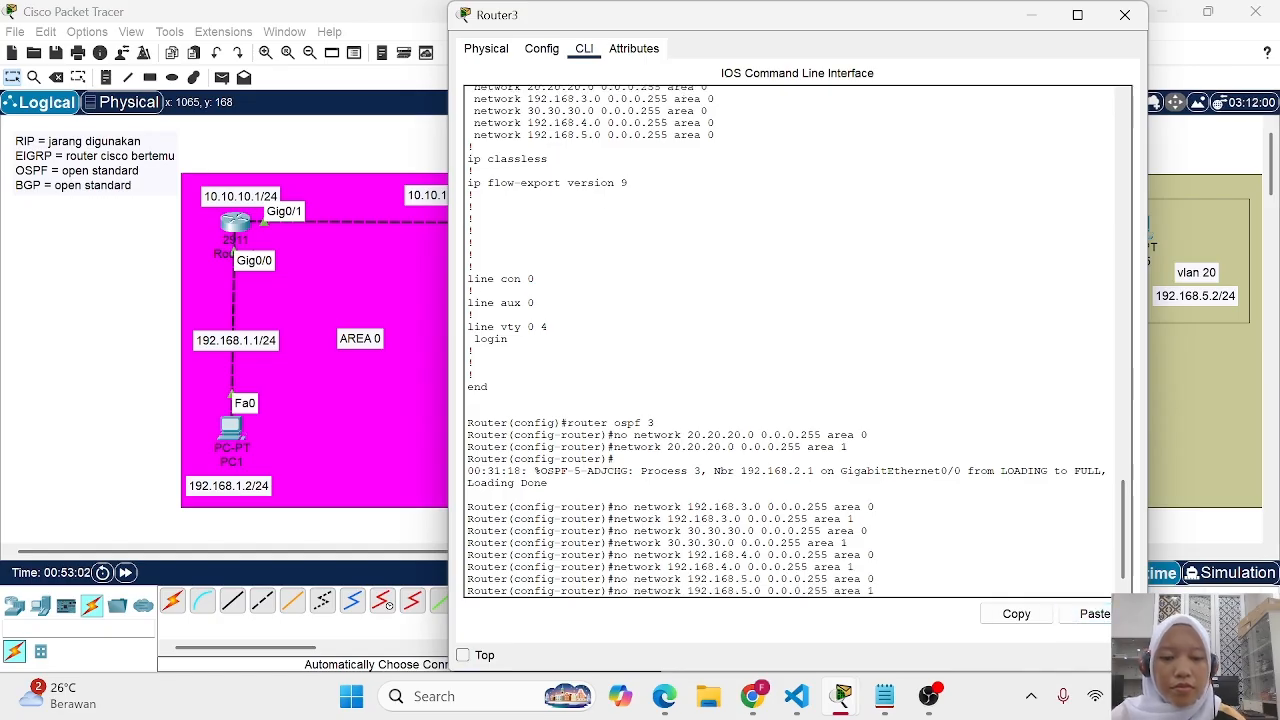
key(BackSpace)
key(BackSpace)
key(BackSpace)
key(Return)
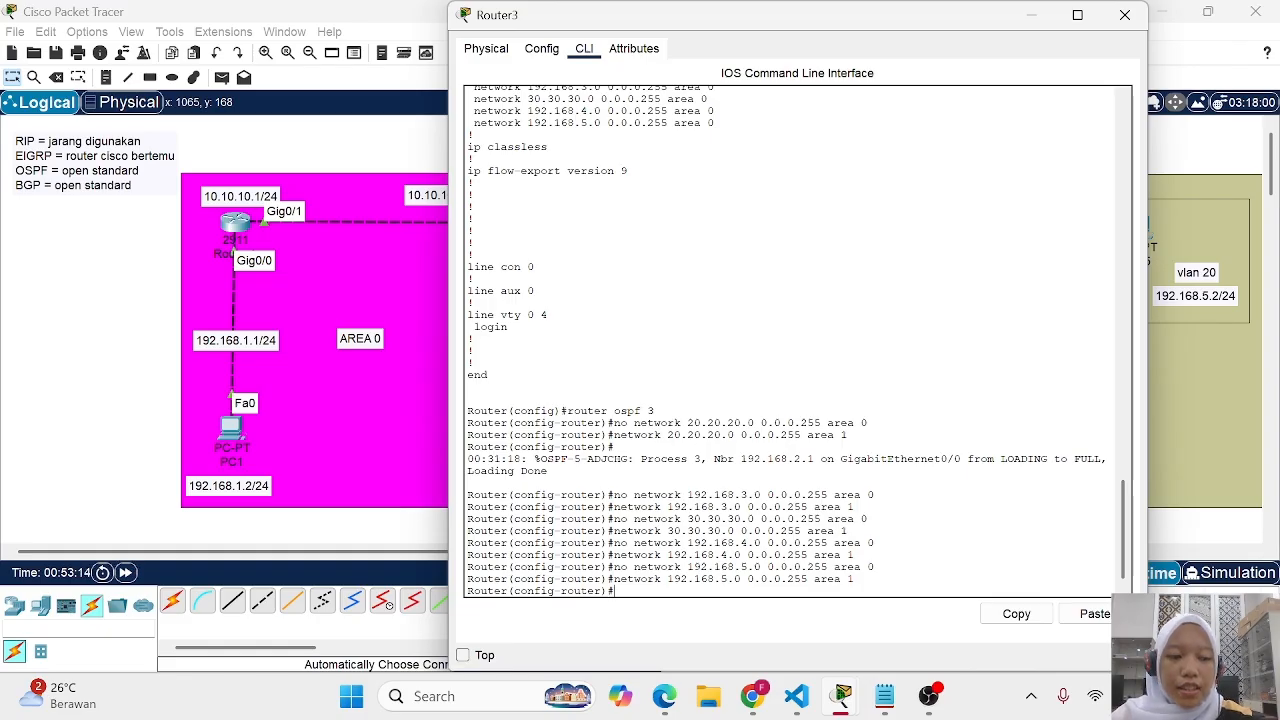
Display Router3's full running configuration with do sh run to check the area of its OSPF networks
text(do sh run)
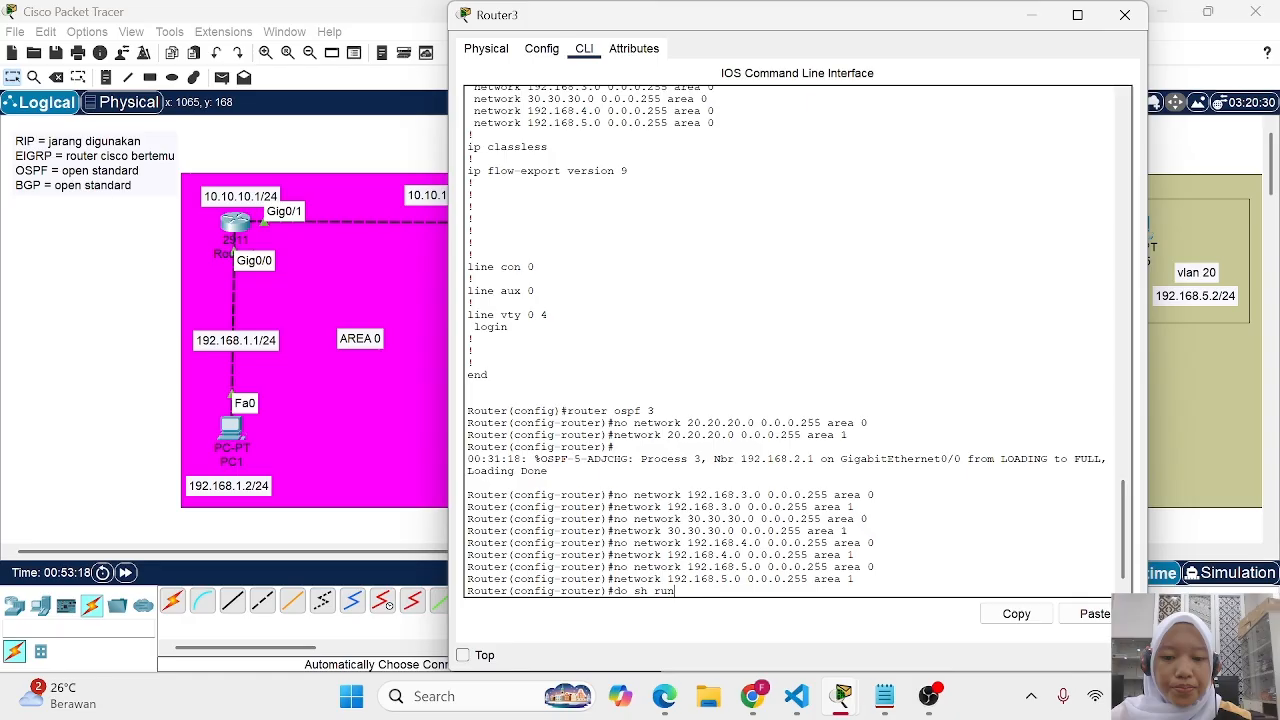
key(Return)
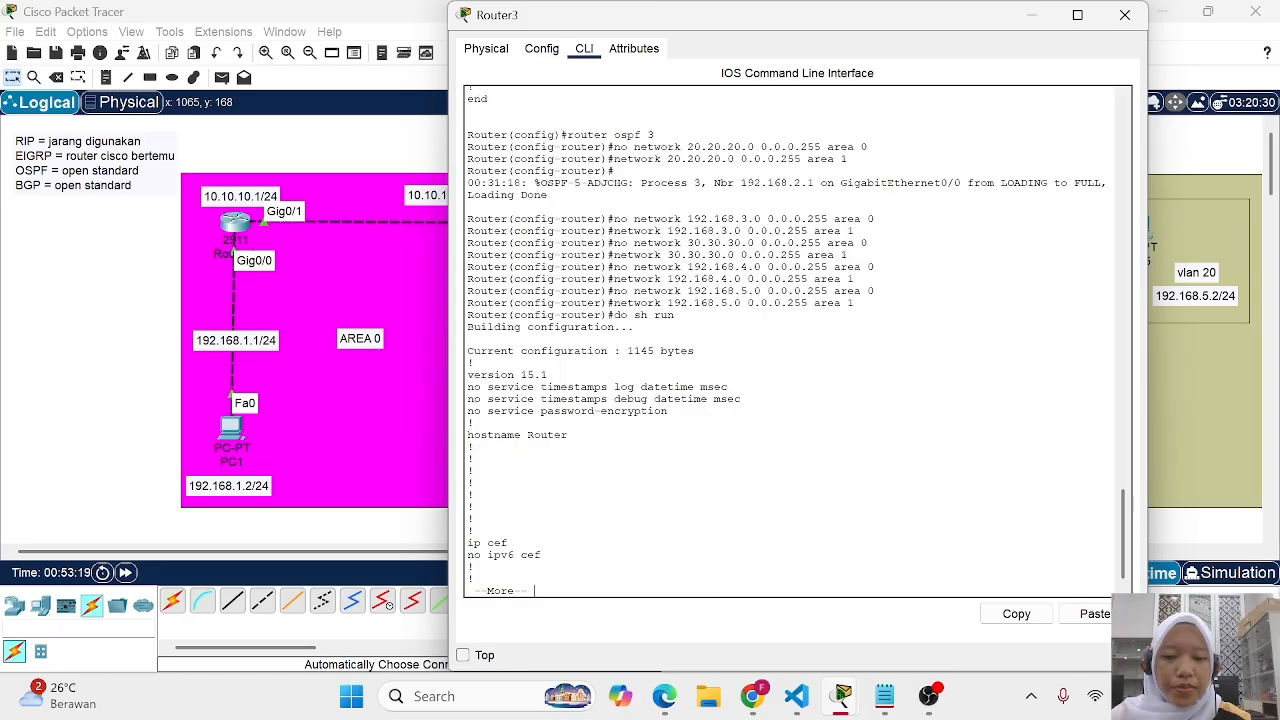
key(space)
key(space)
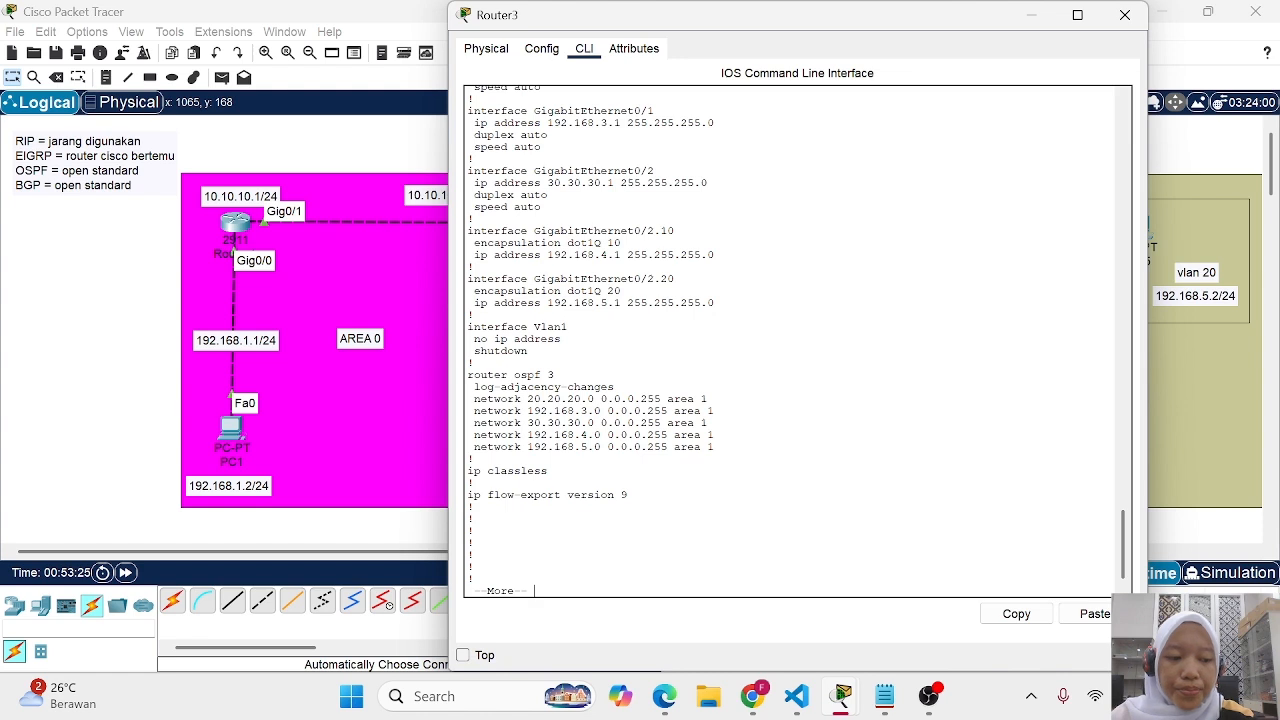
key(space)
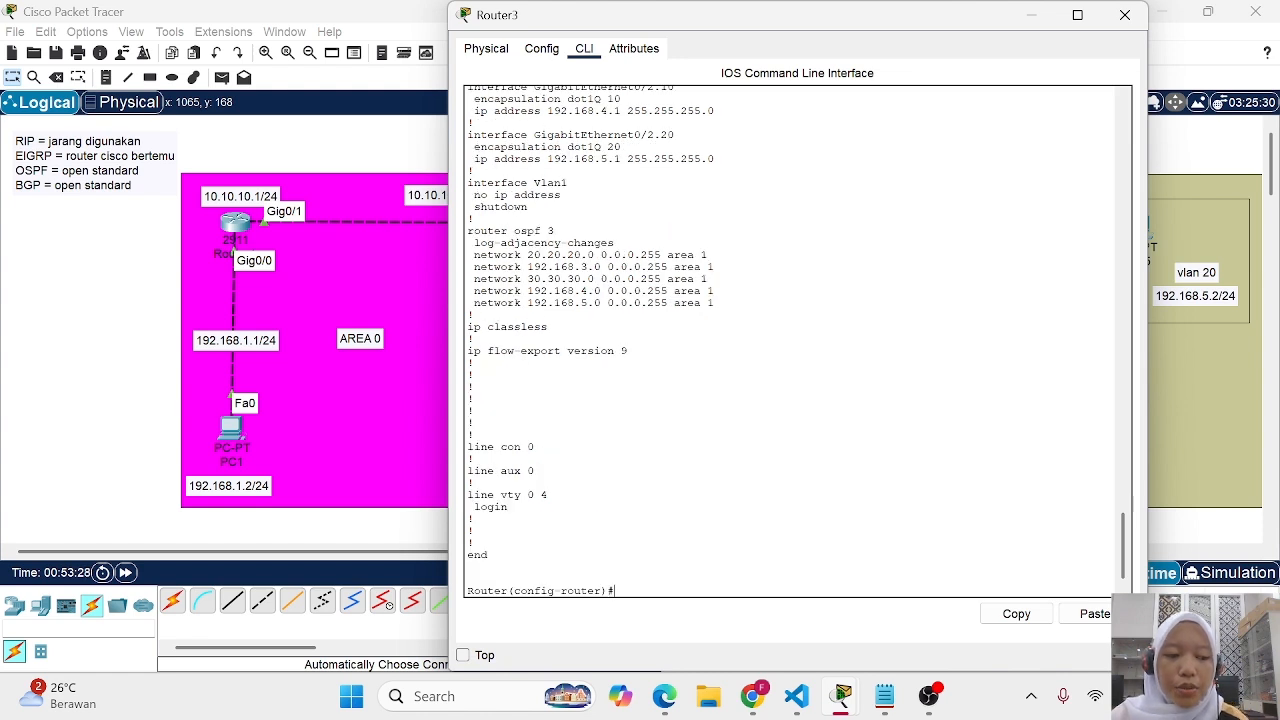
Display Router3's routing table with do sh ip route
text(do sh)
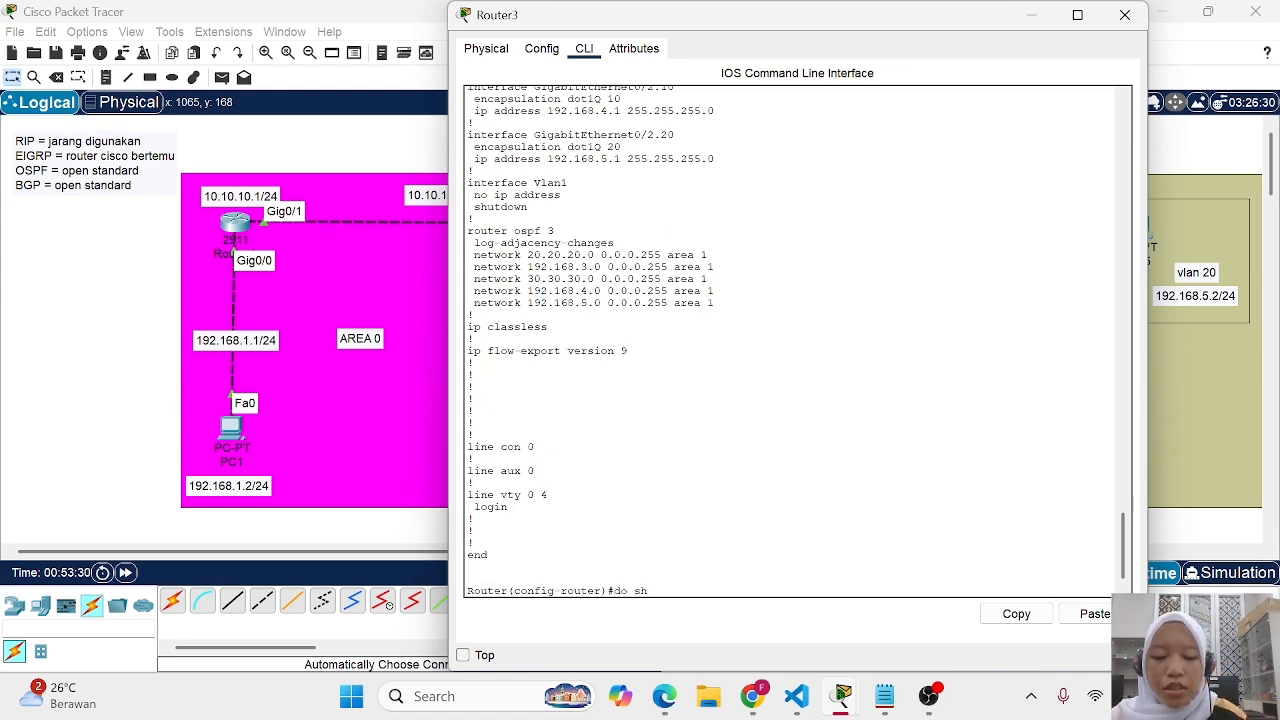
text( ip route)
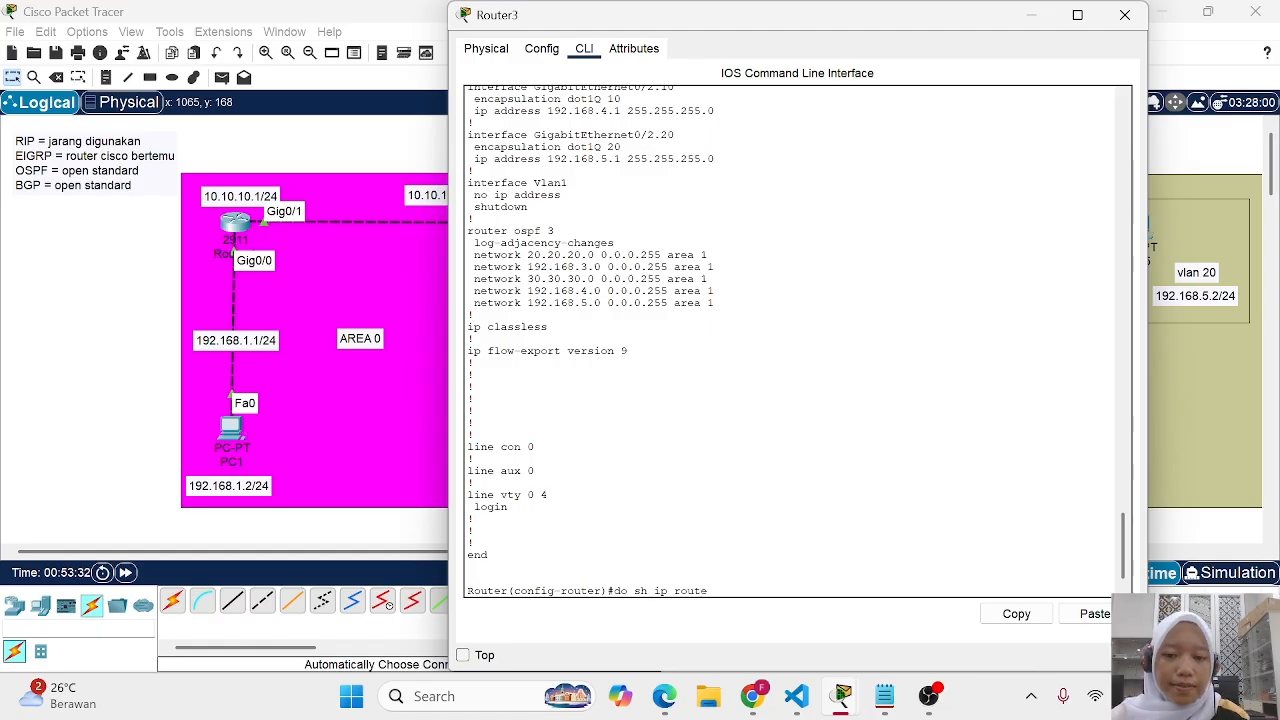
key(Return)
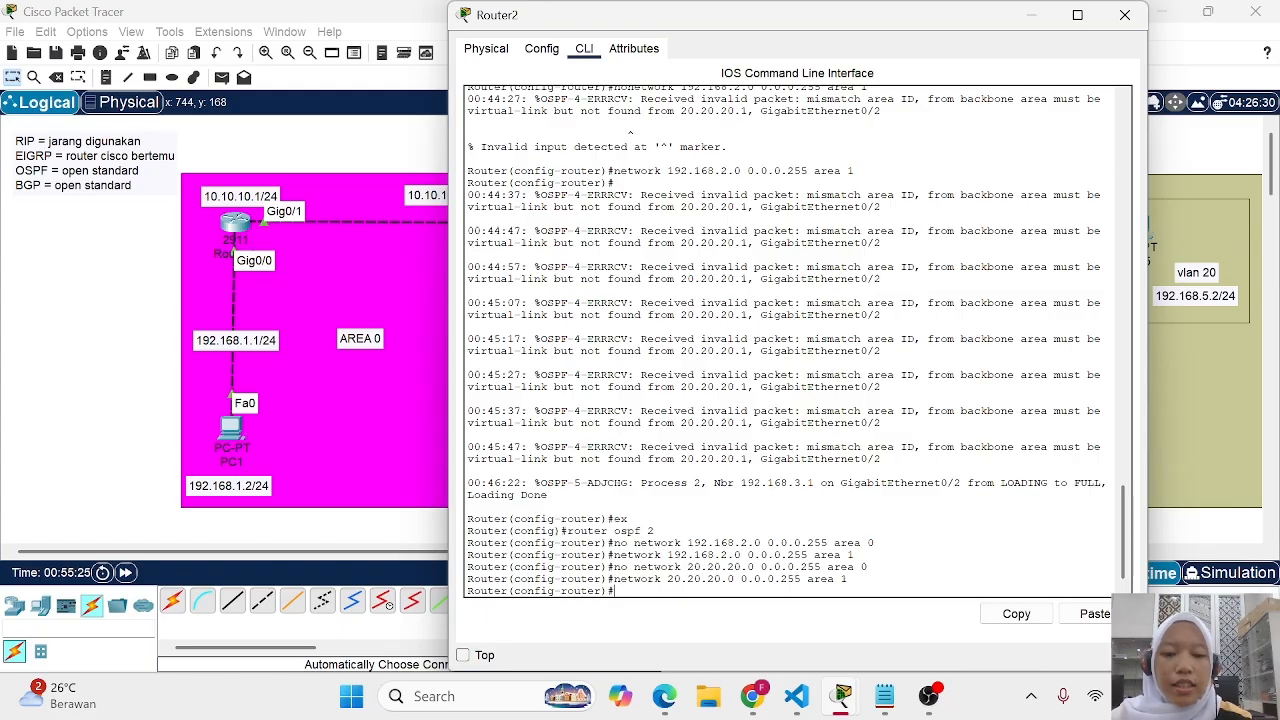
Display Router2's complete routing table with do sh ip route to check its OSPF routes
text(do sh)
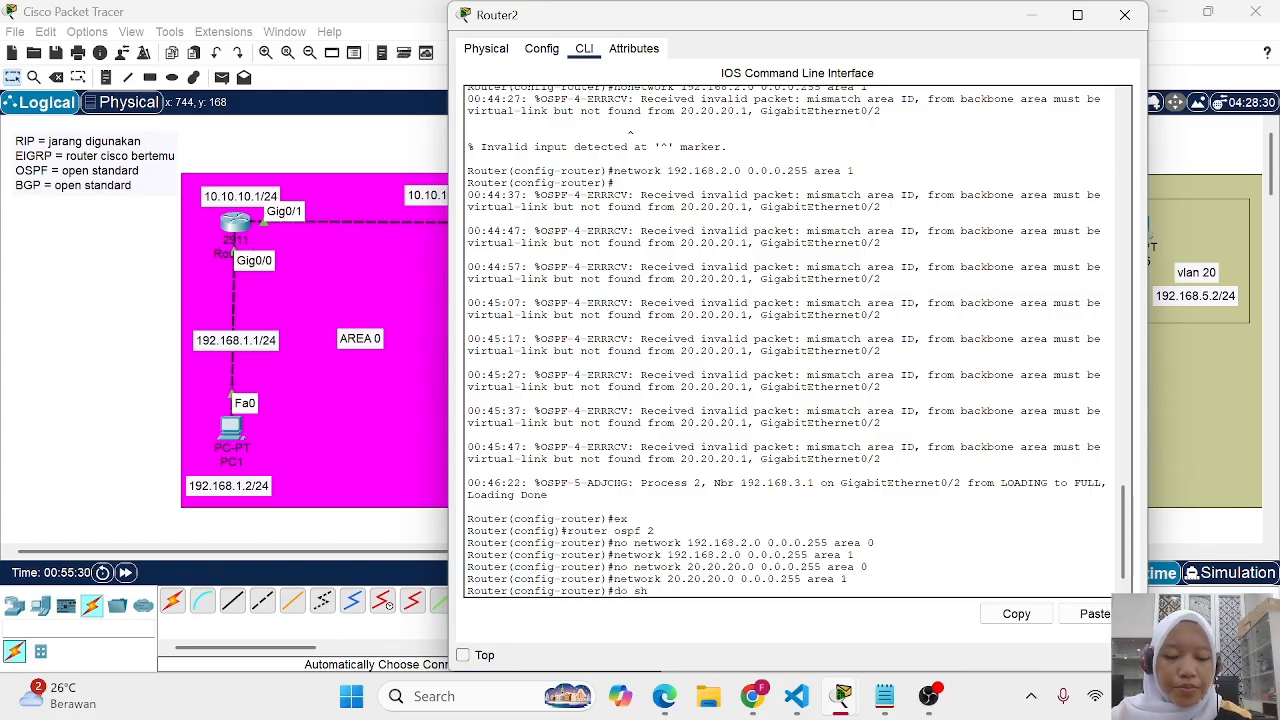
text( ip route)
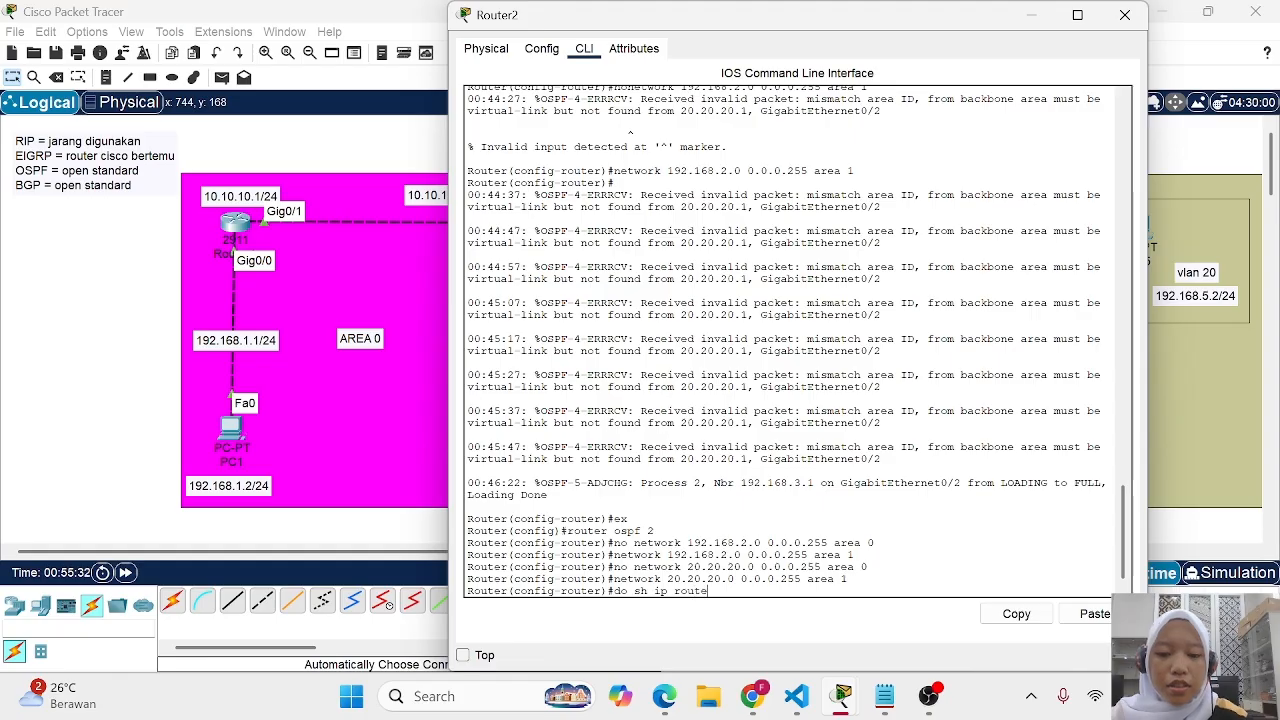
key(Return)
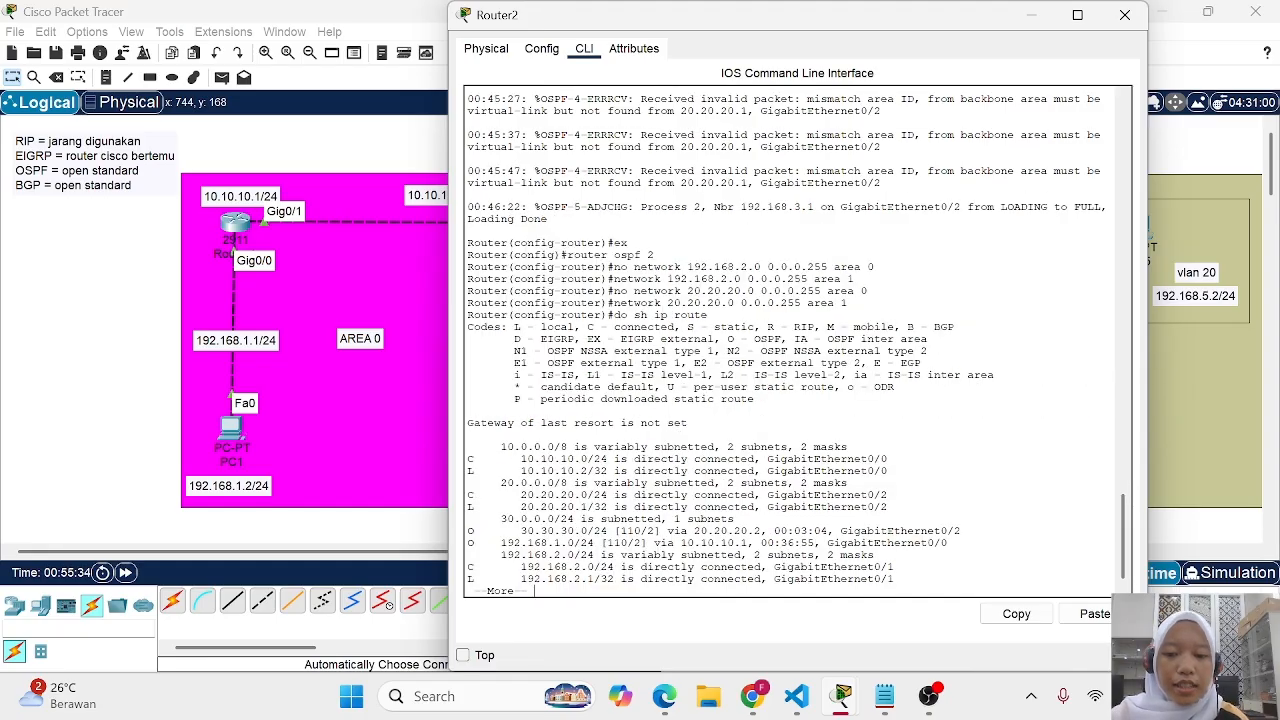
key(space)
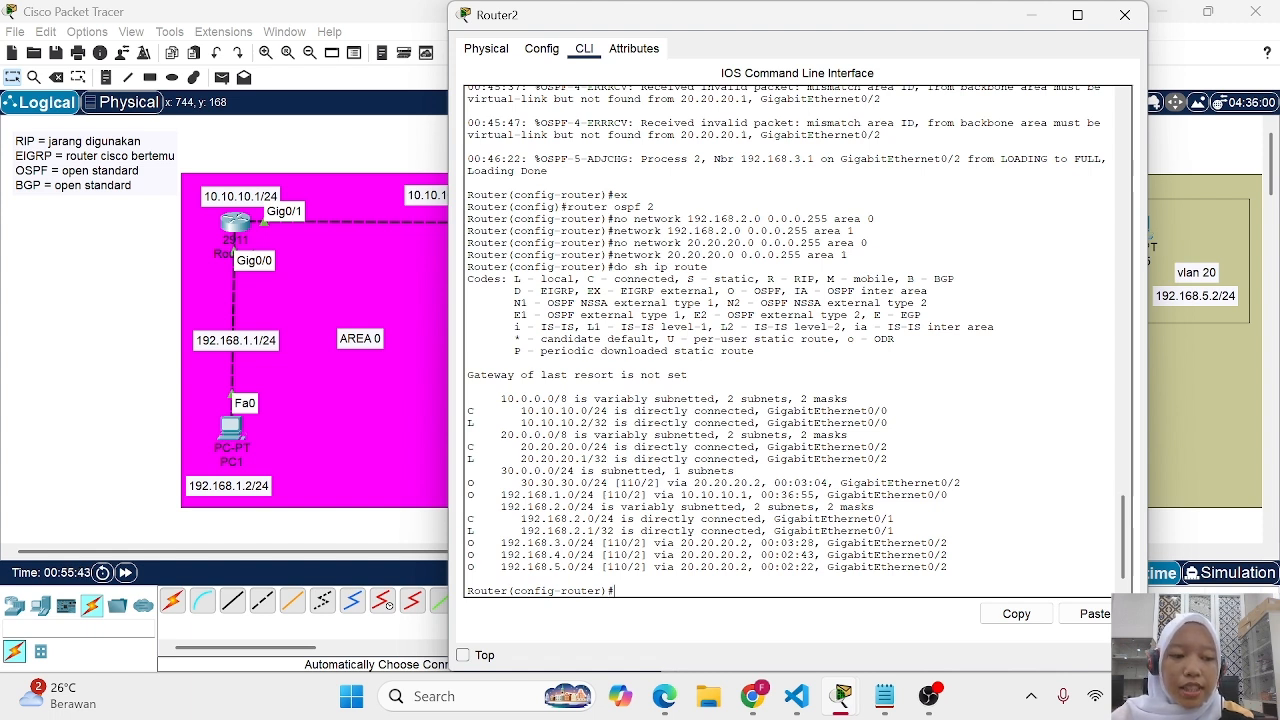
Return to Router3's command line and display its routing table again with do sh ip route to check for inter-area routes
click(1033, 15)
click(715, 225)
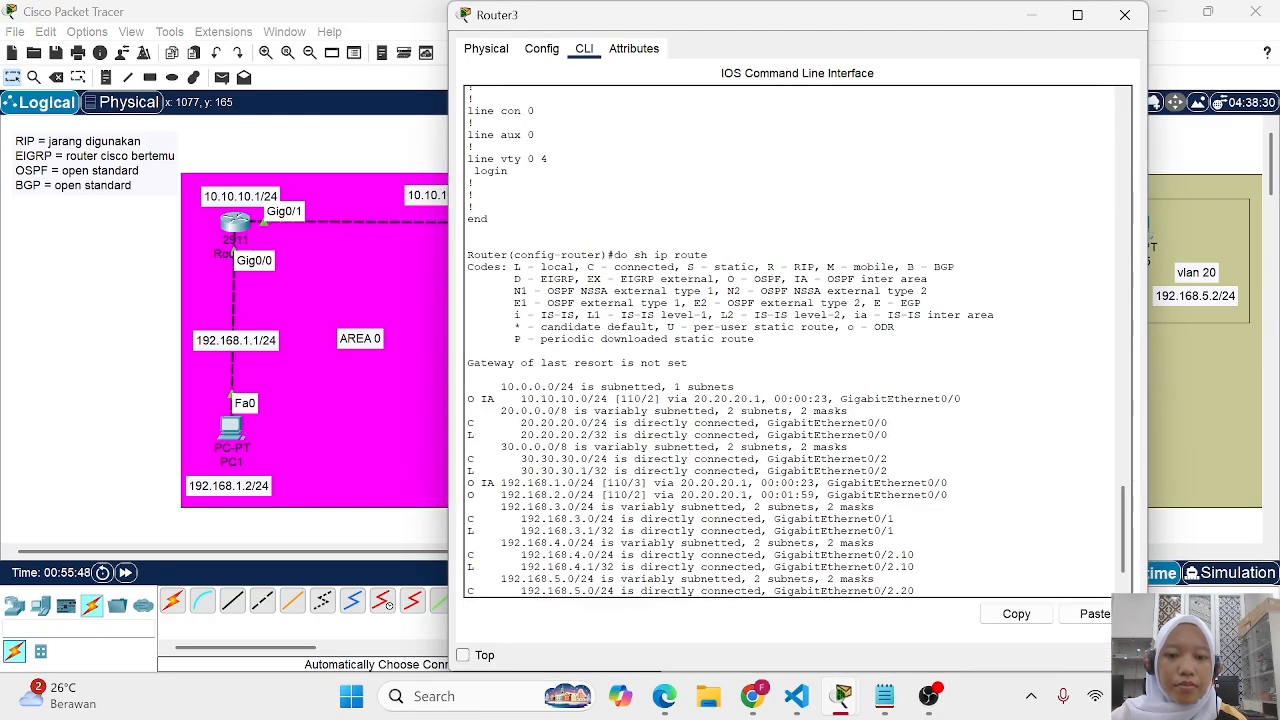
text(d)
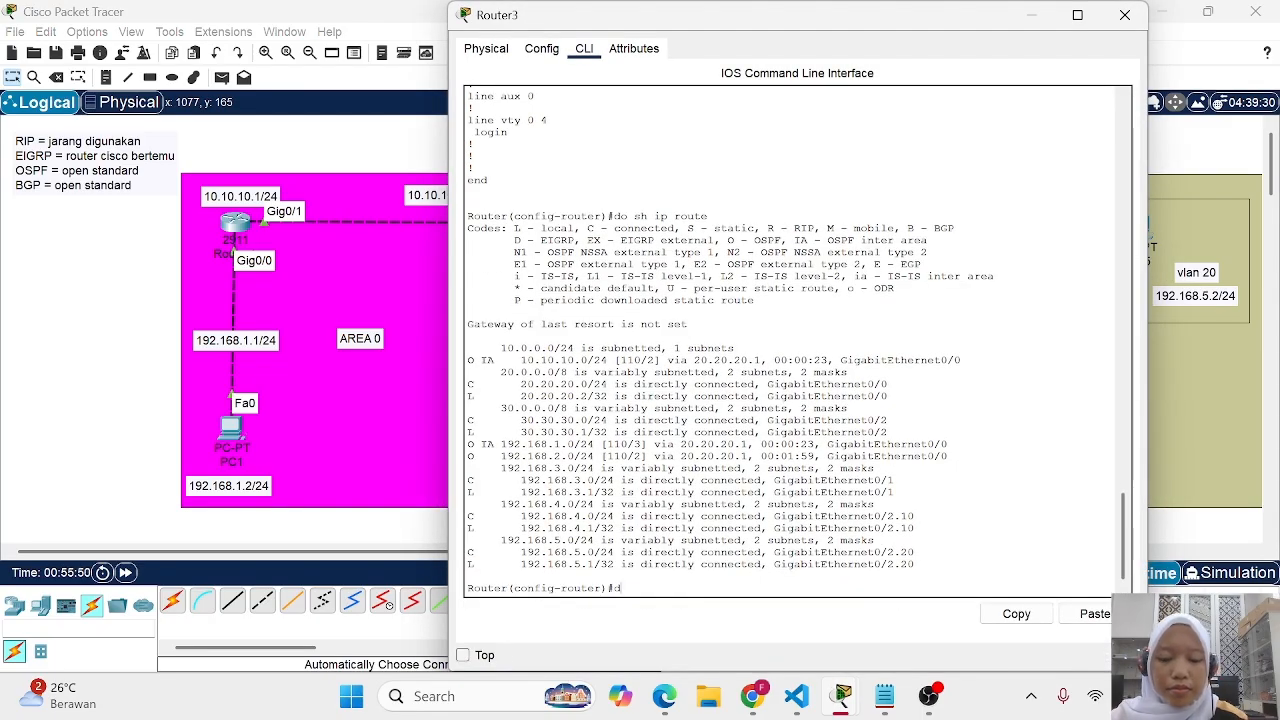
text(o sh ip )
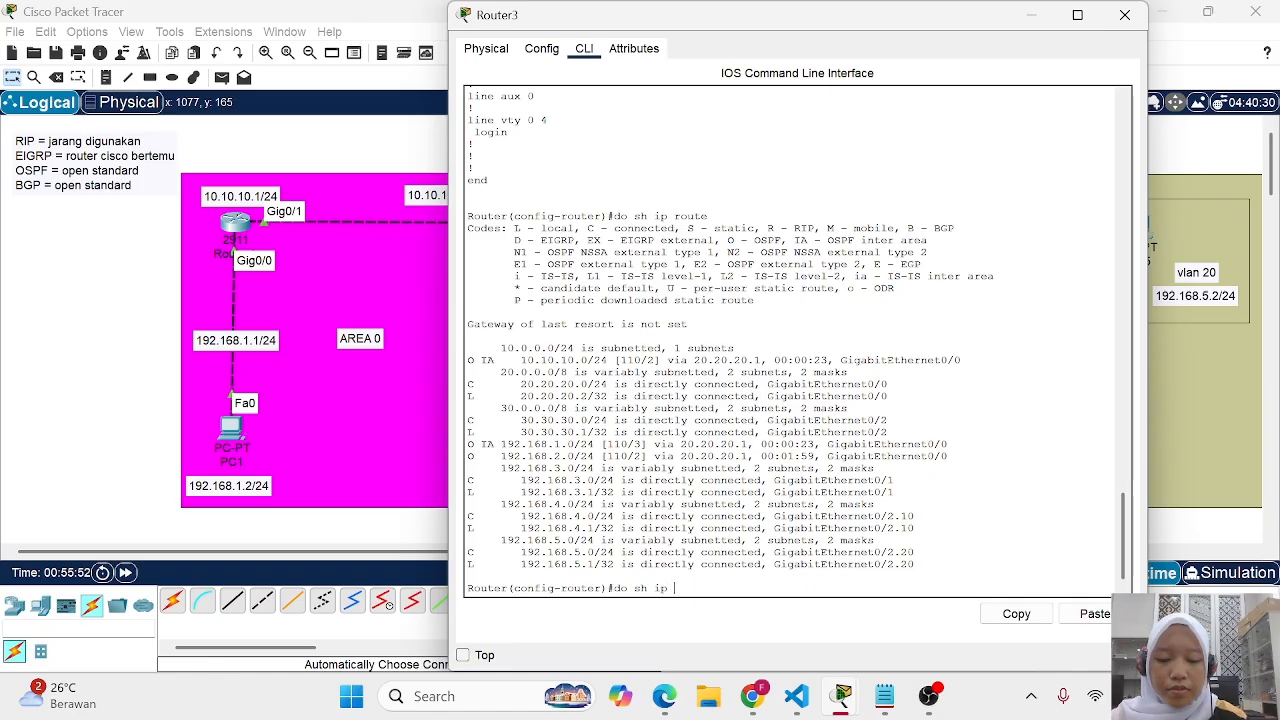
text(route)
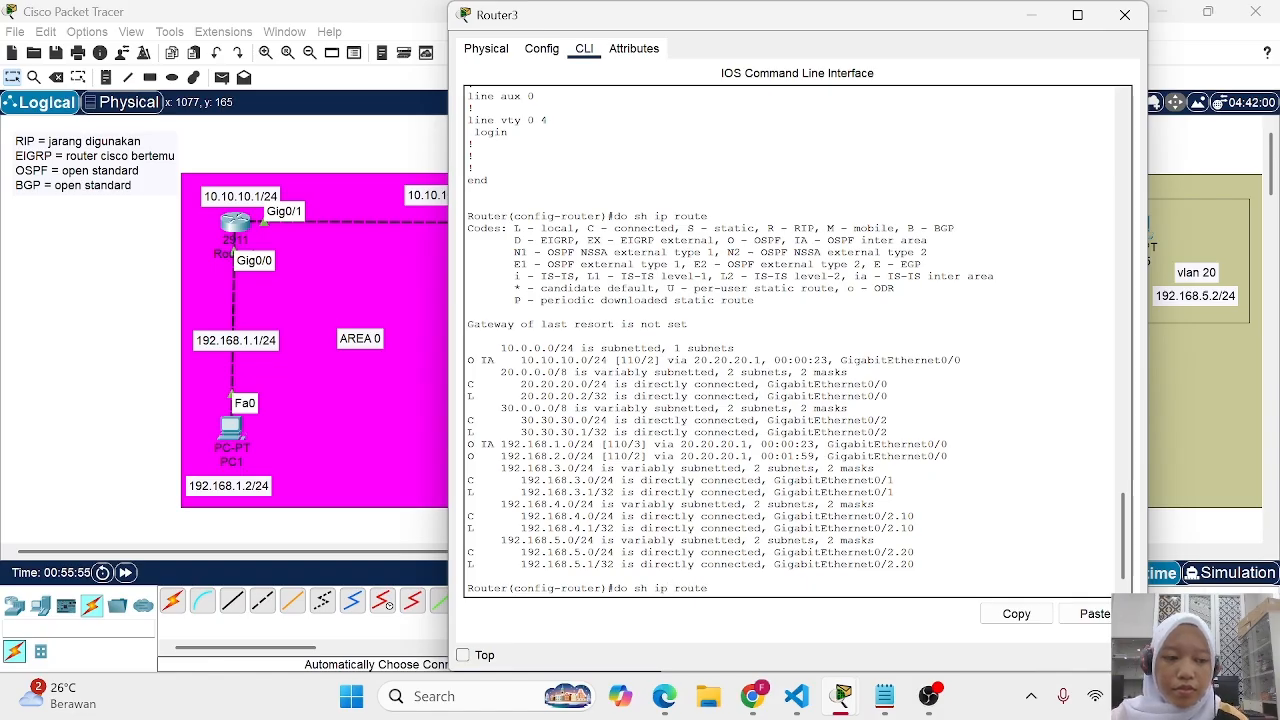
key(Return)
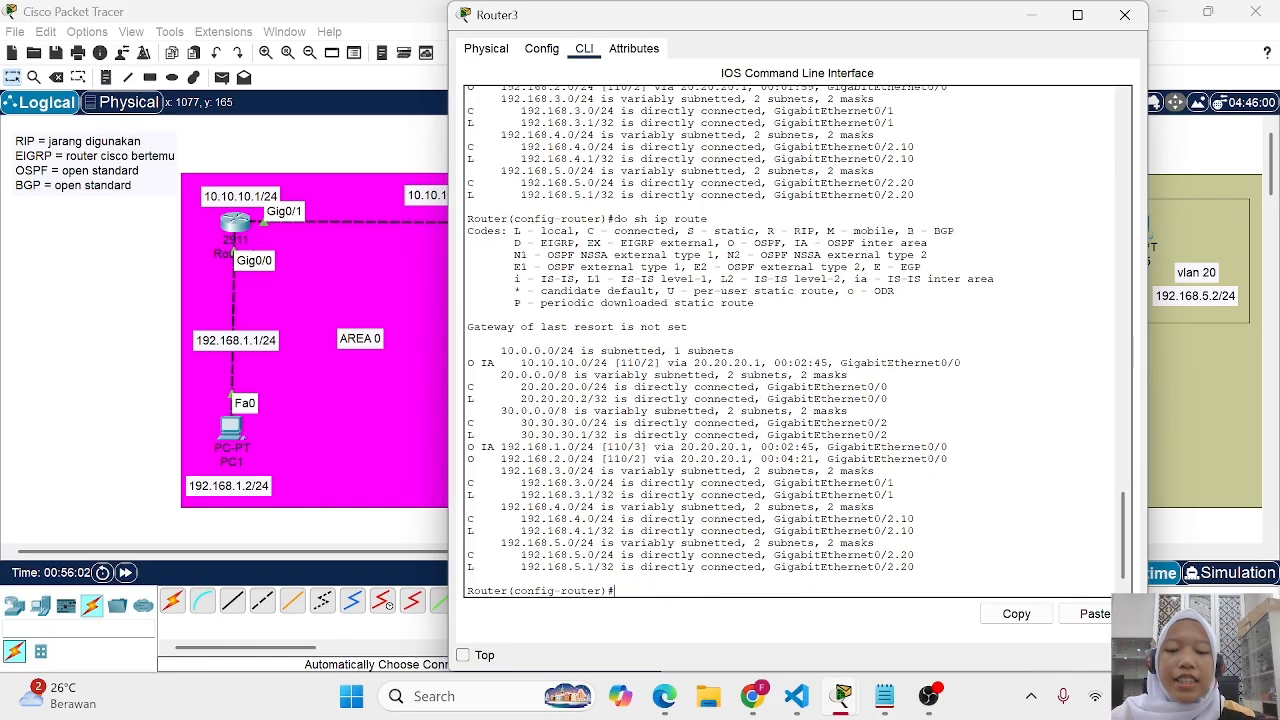